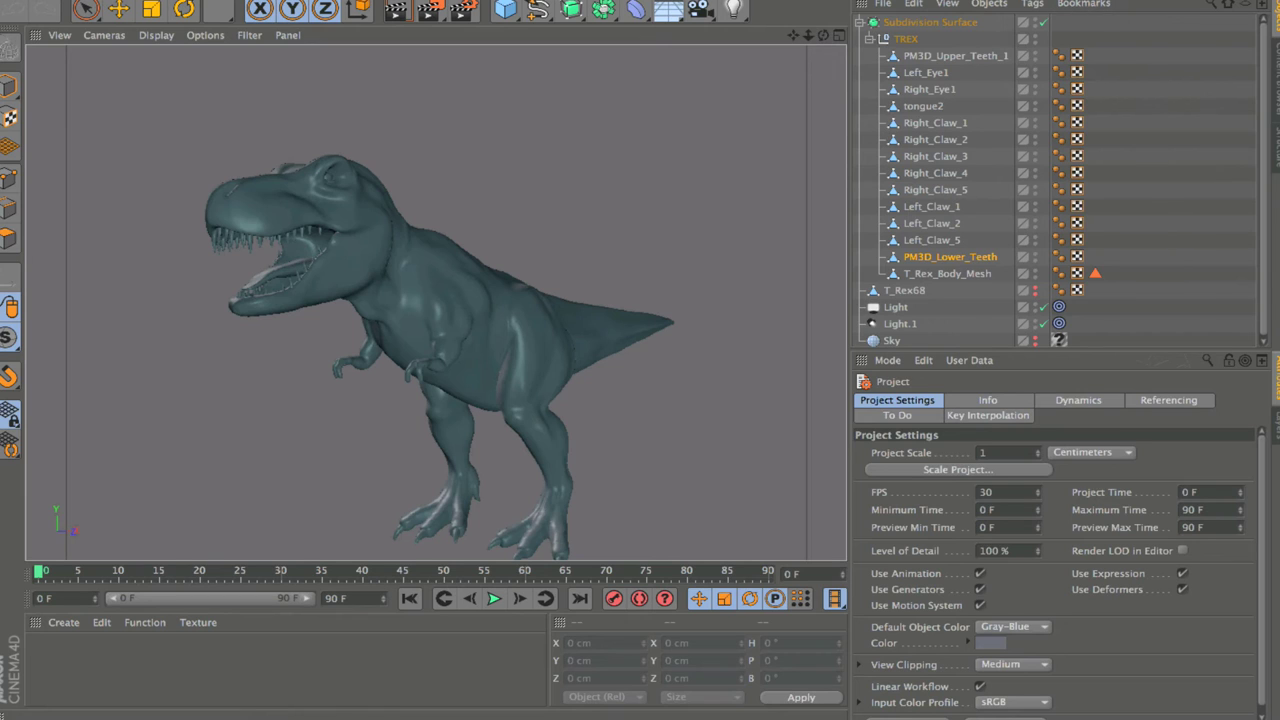
Step: Switch to the BP UV Edit layout and display the UV mesh of T_Rex_Body_Mesh in the texture view
click(1207, 1)
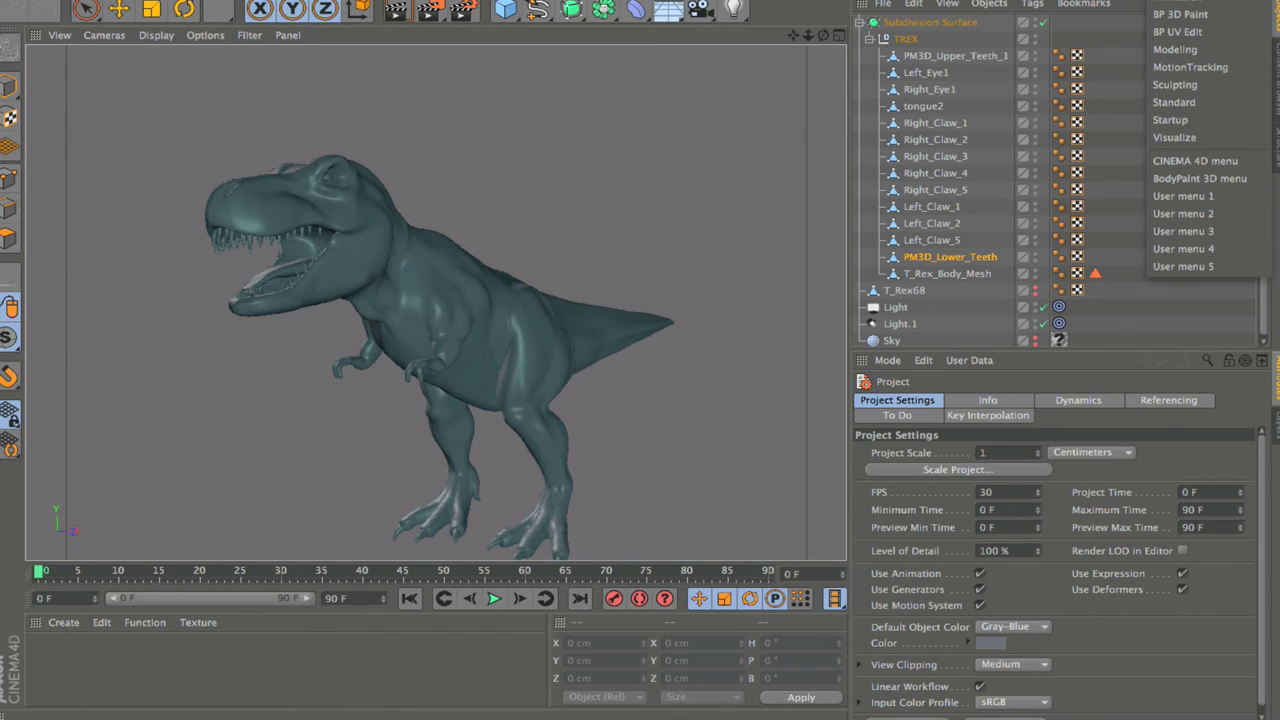
click(1185, 33)
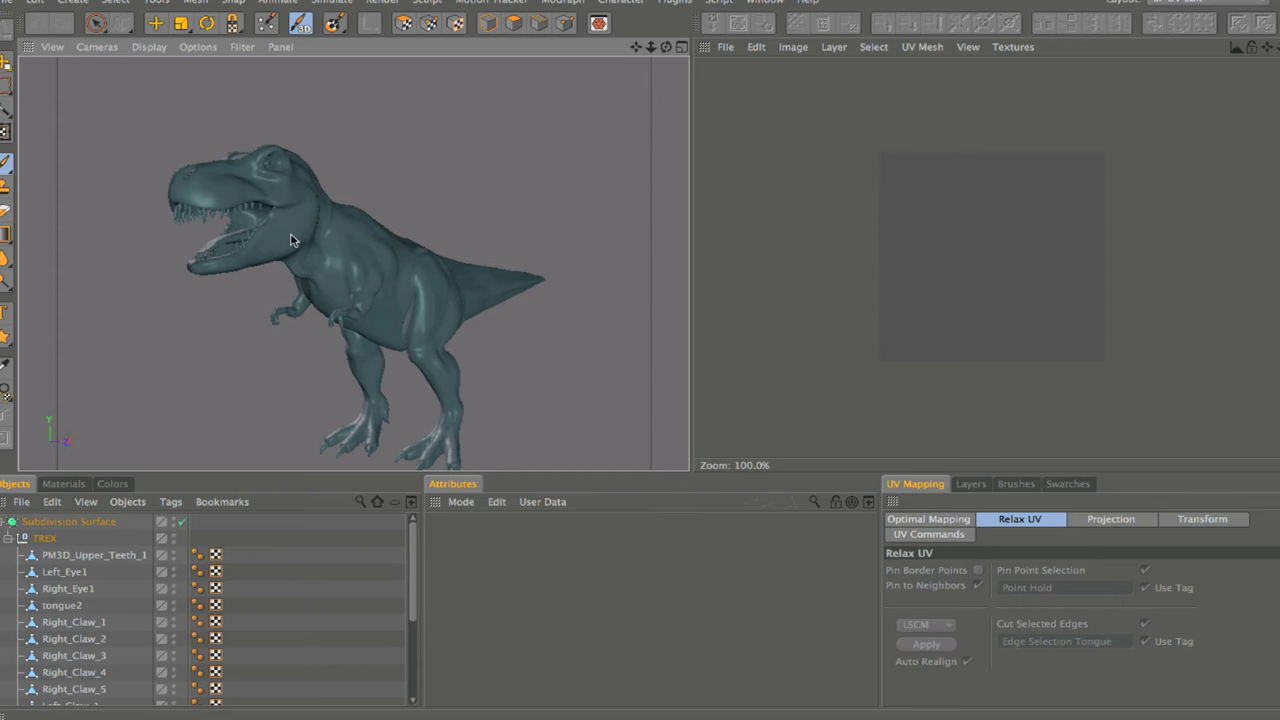
drag(412, 528, 417, 614)
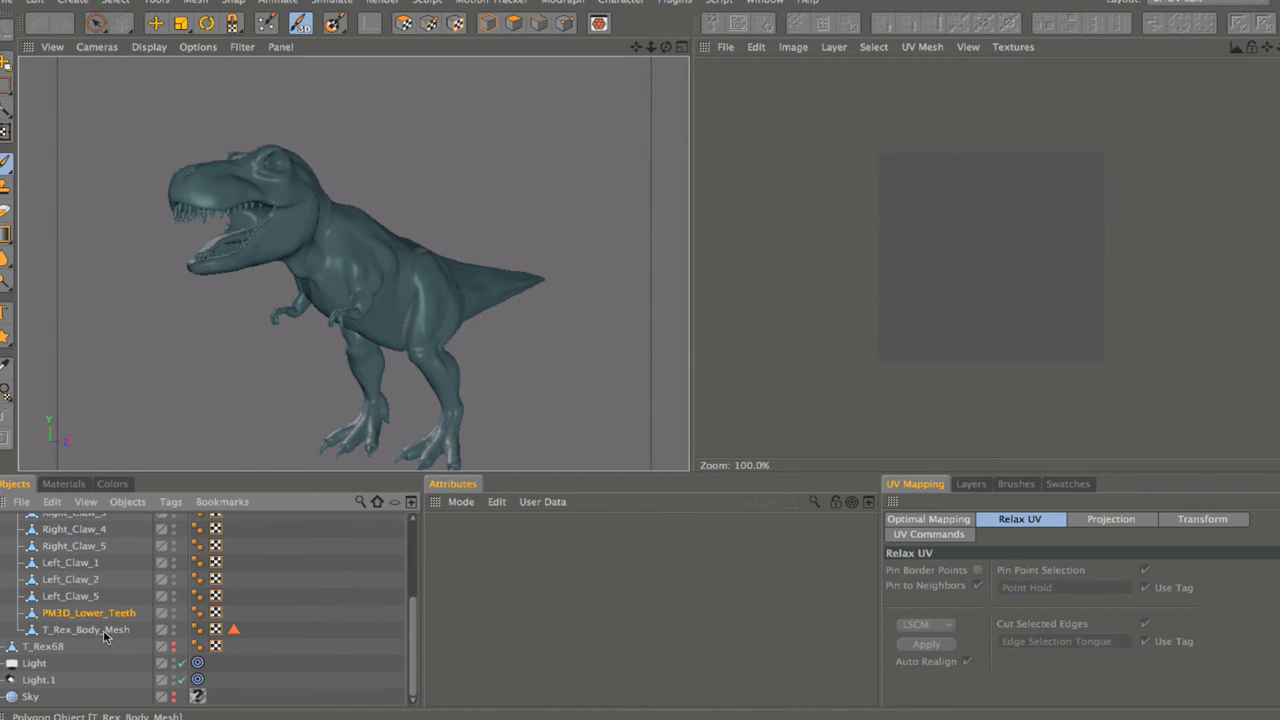
click(65, 630)
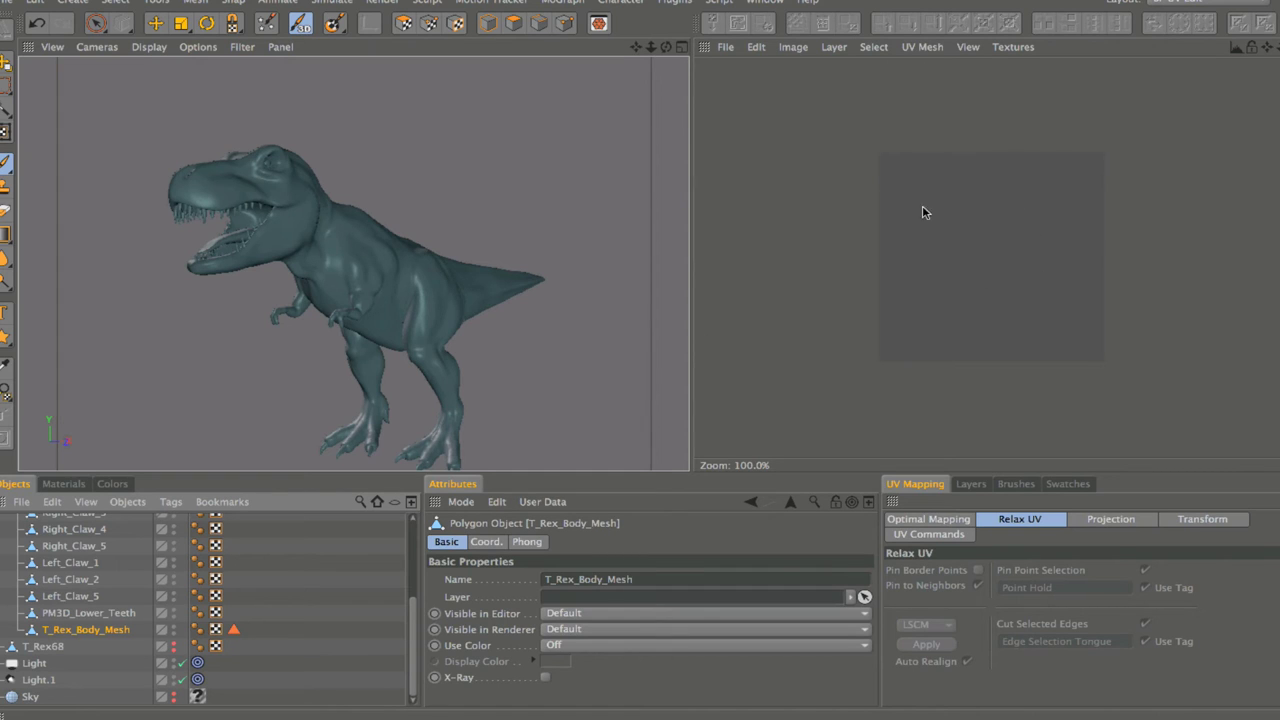
click(922, 47)
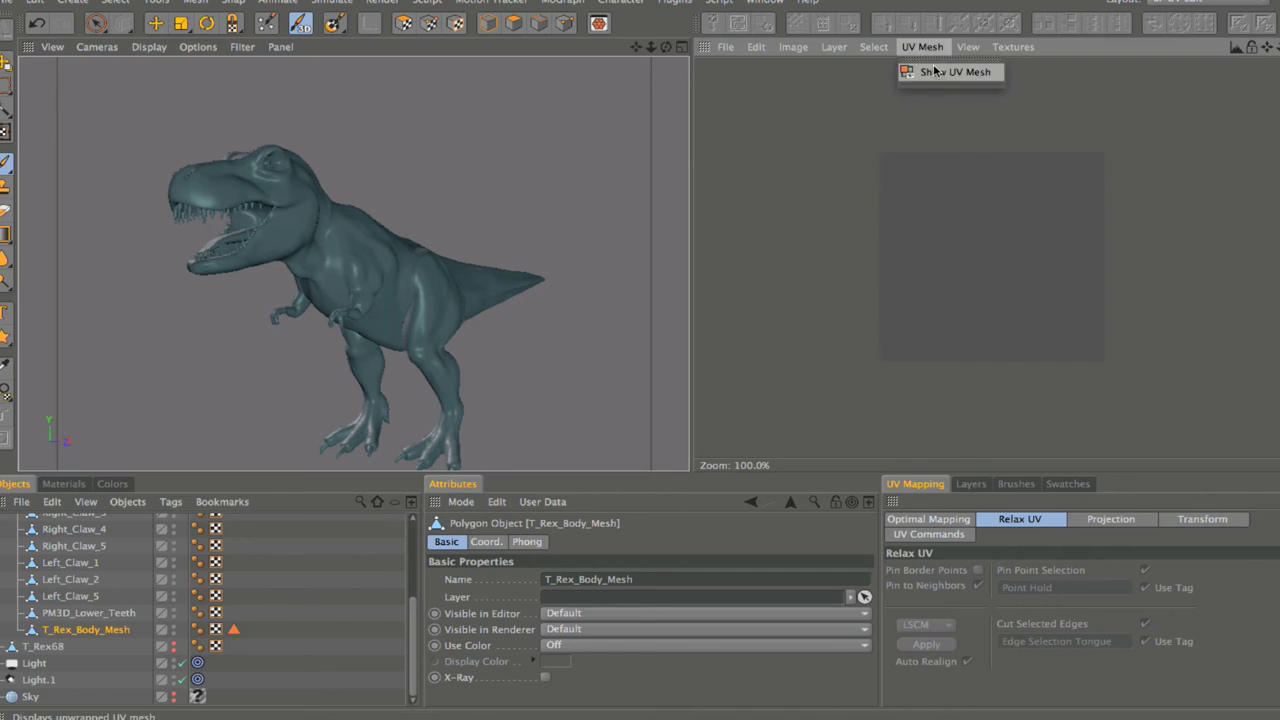
click(950, 72)
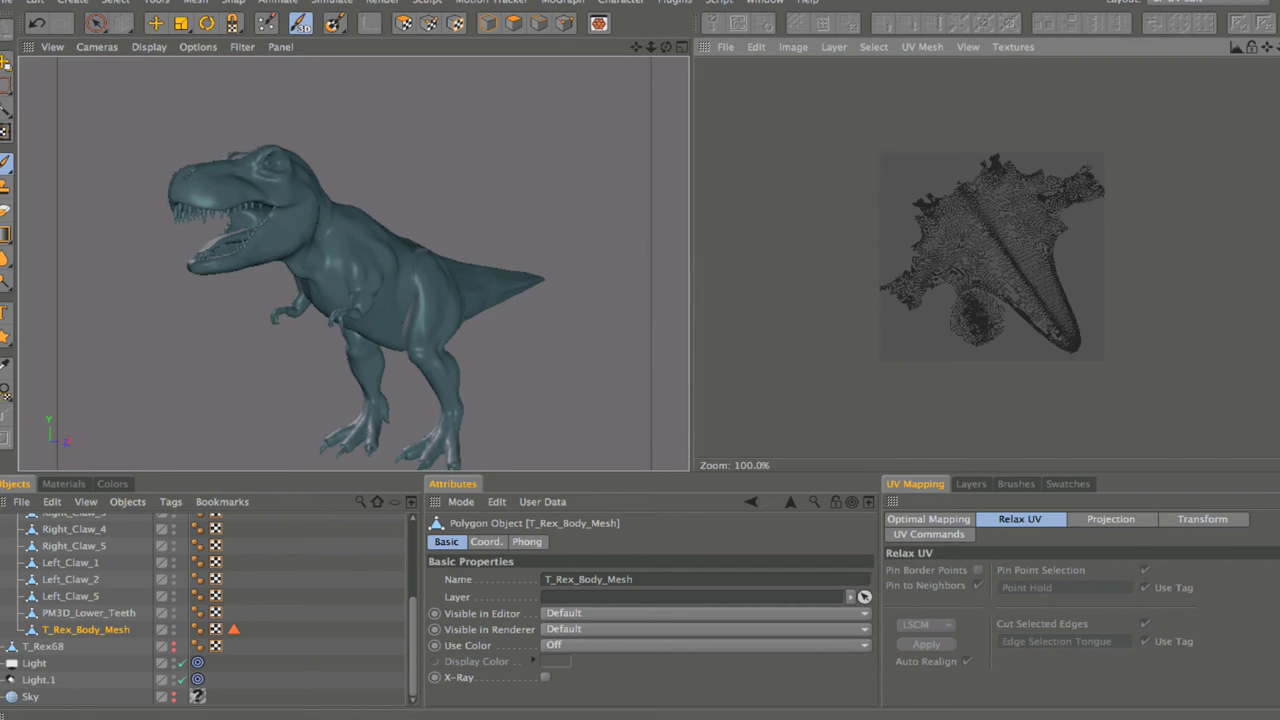
scroll(986, 240, up, 5)
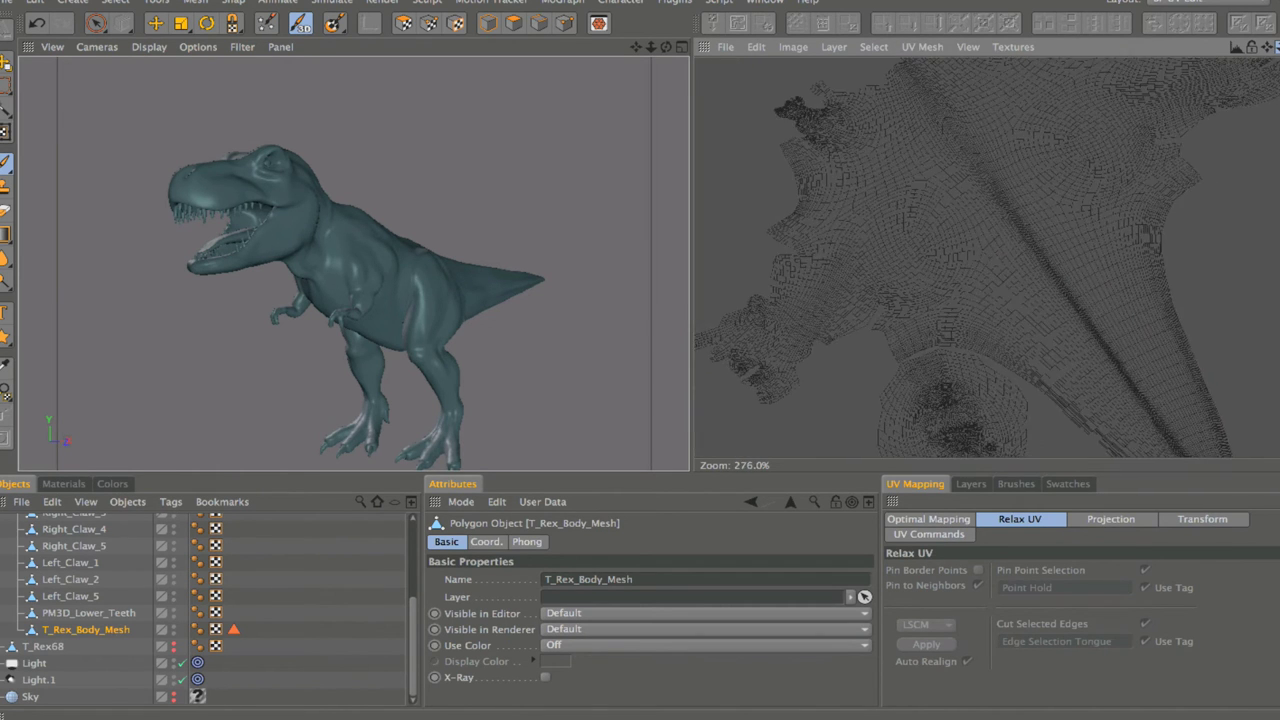
scroll(990, 256, down, 4)
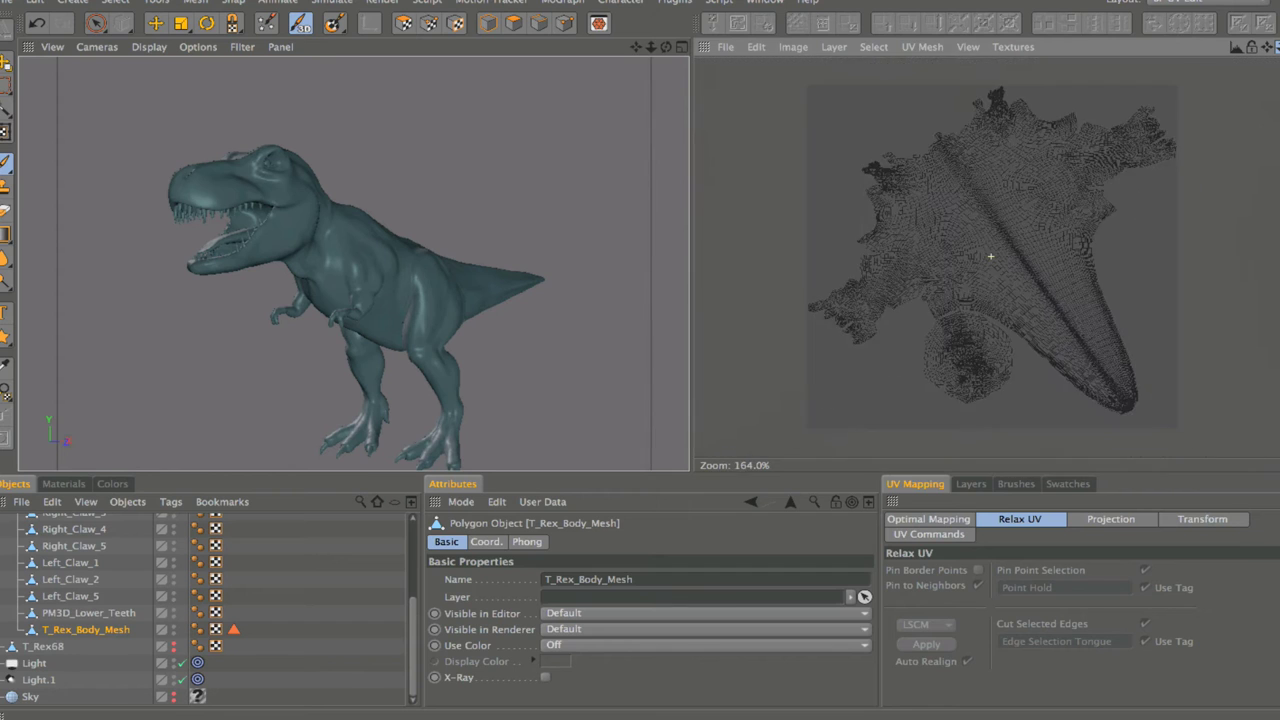
scroll(990, 256, up, 3)
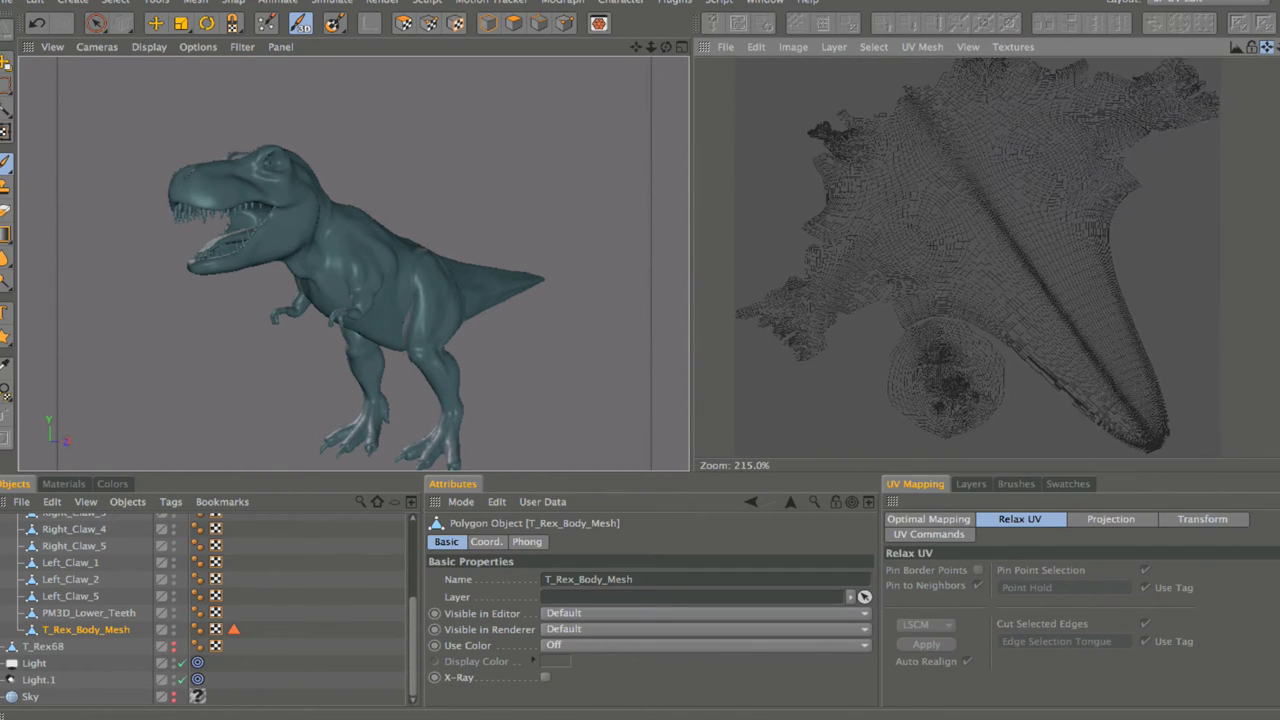
drag(1267, 47, 1241, 29)
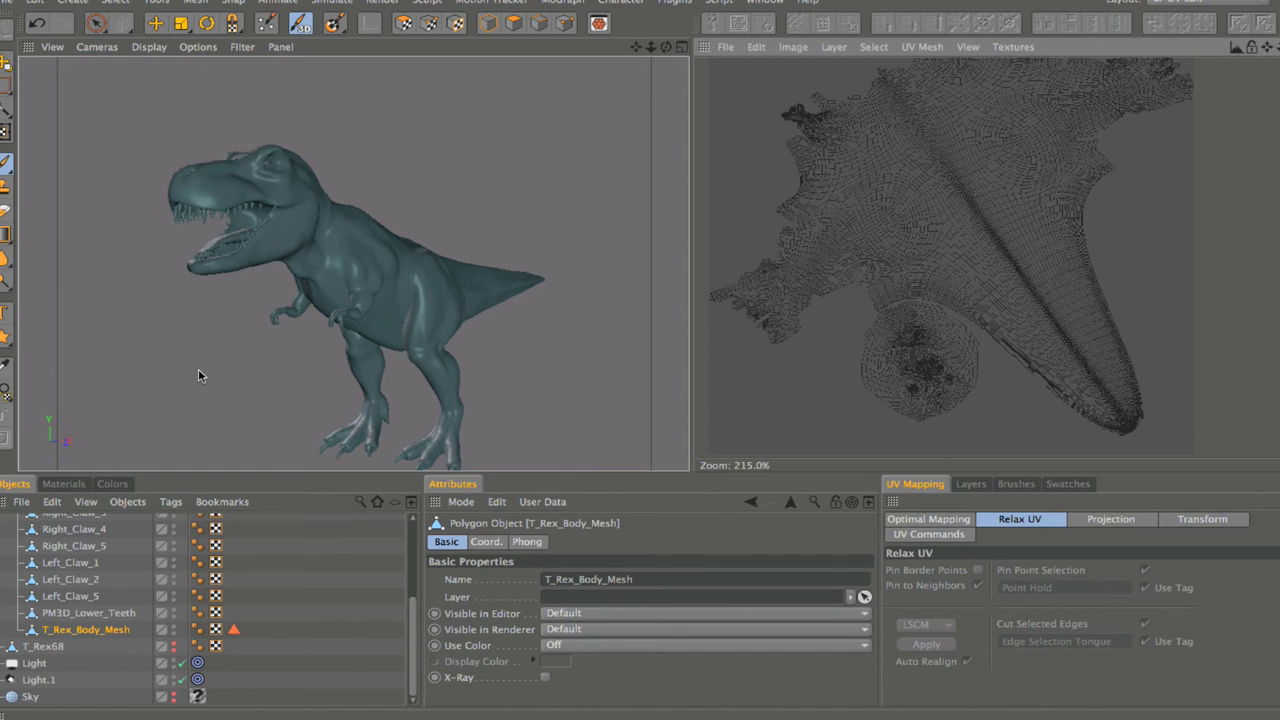
Step: Examine the object list, the material list and the color settings, including the channel and blending options
click(60, 485)
click(118, 486)
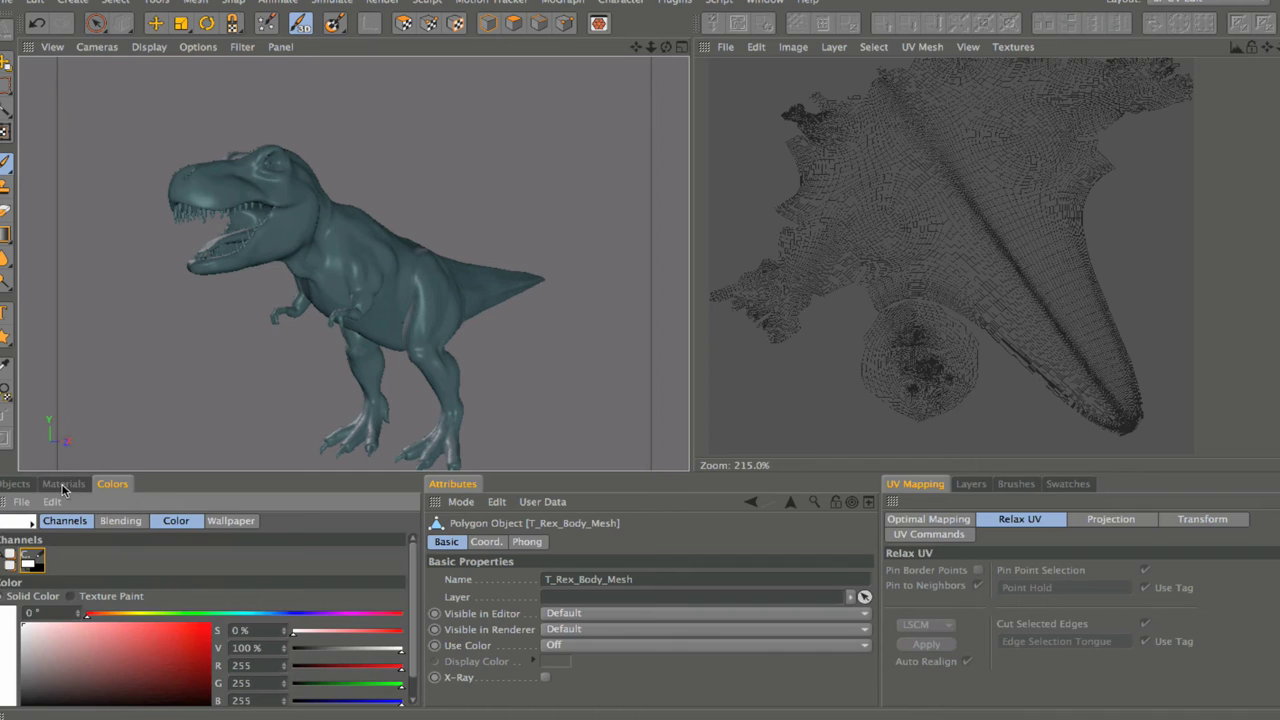
click(66, 485)
click(16, 487)
click(66, 489)
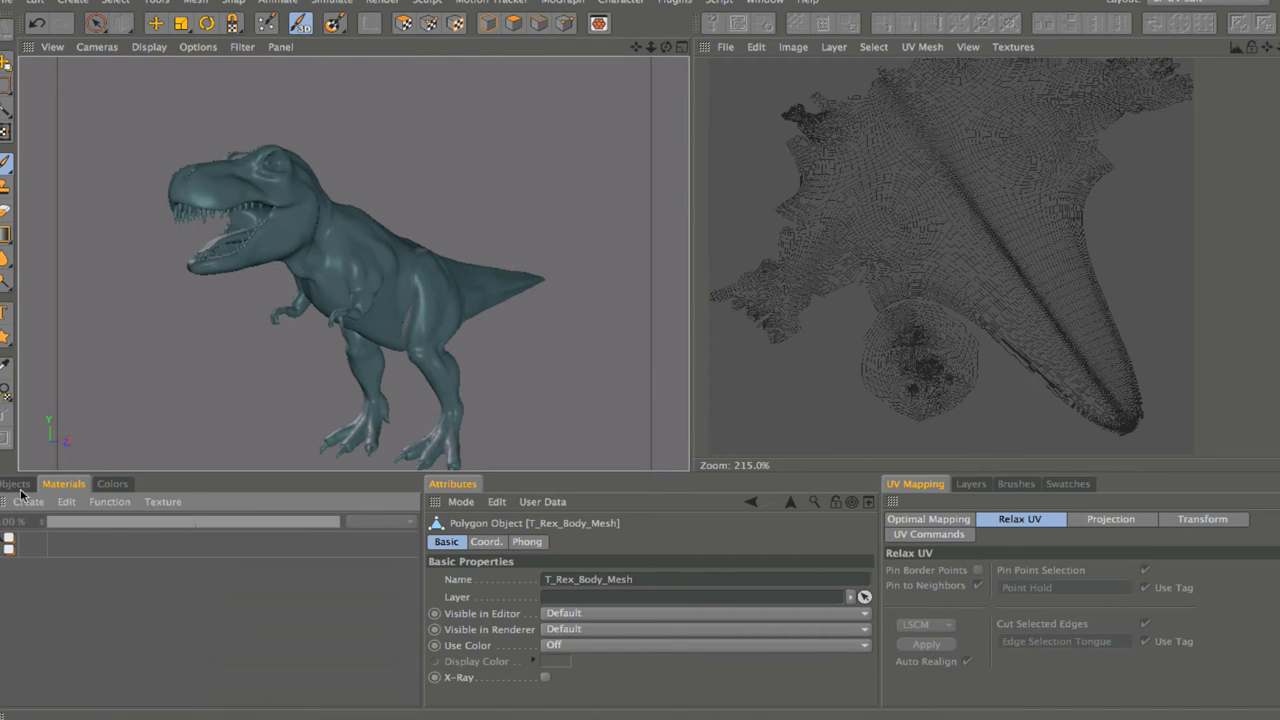
click(20, 490)
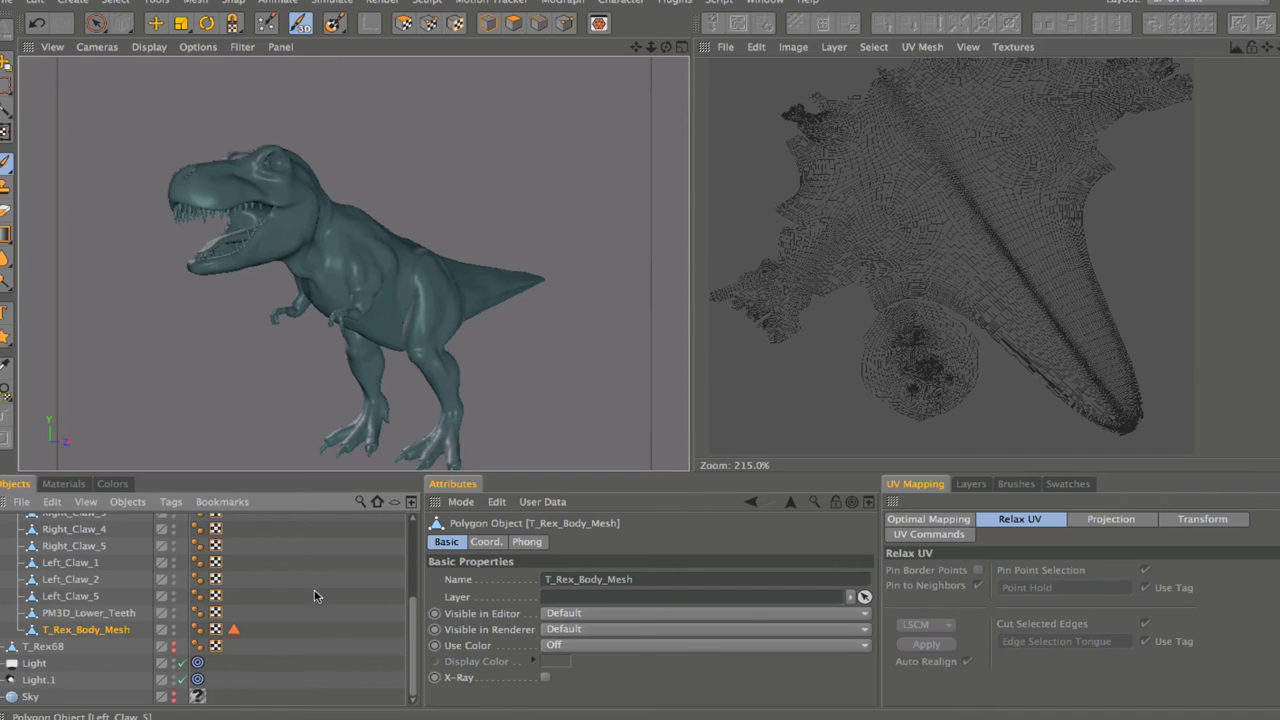
click(63, 484)
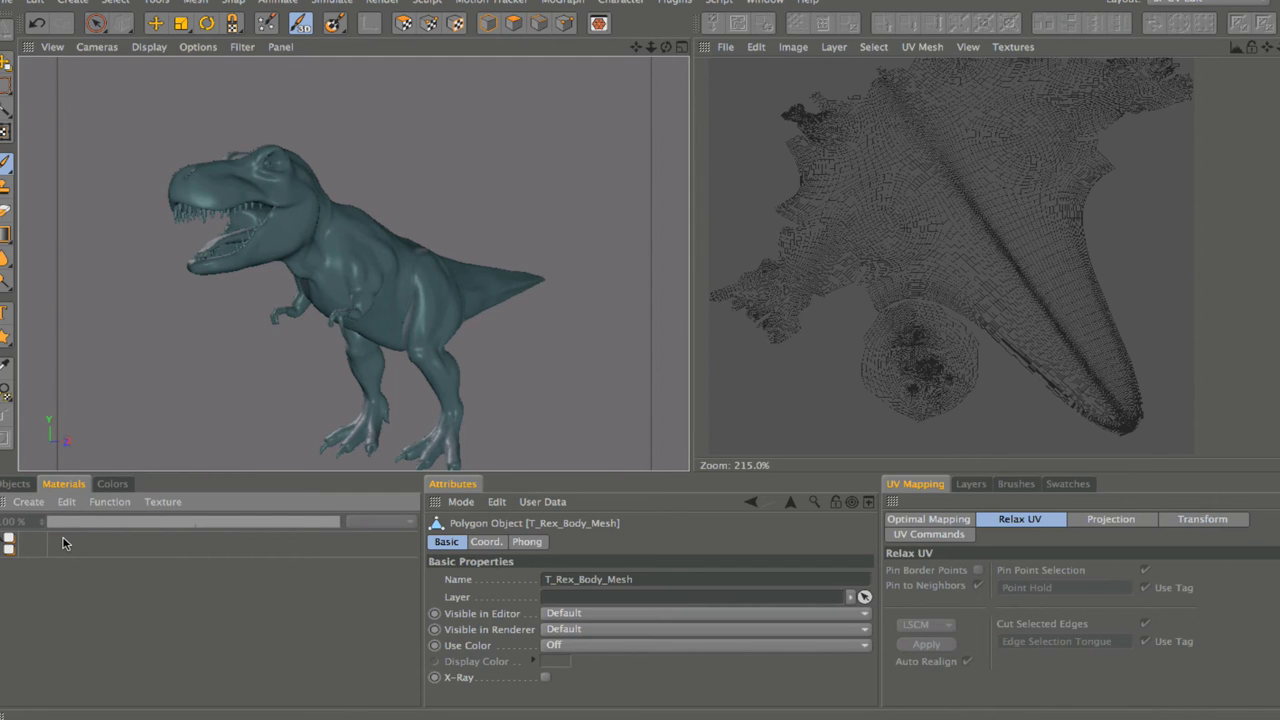
click(112, 484)
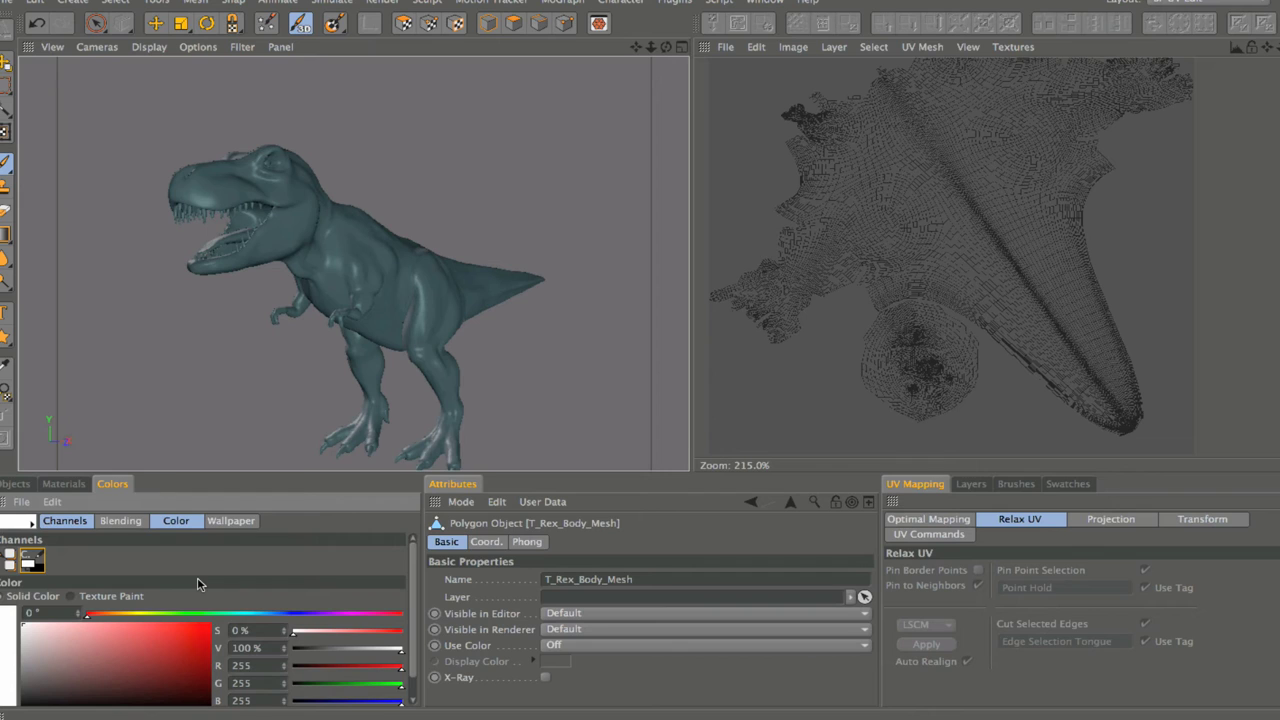
click(128, 524)
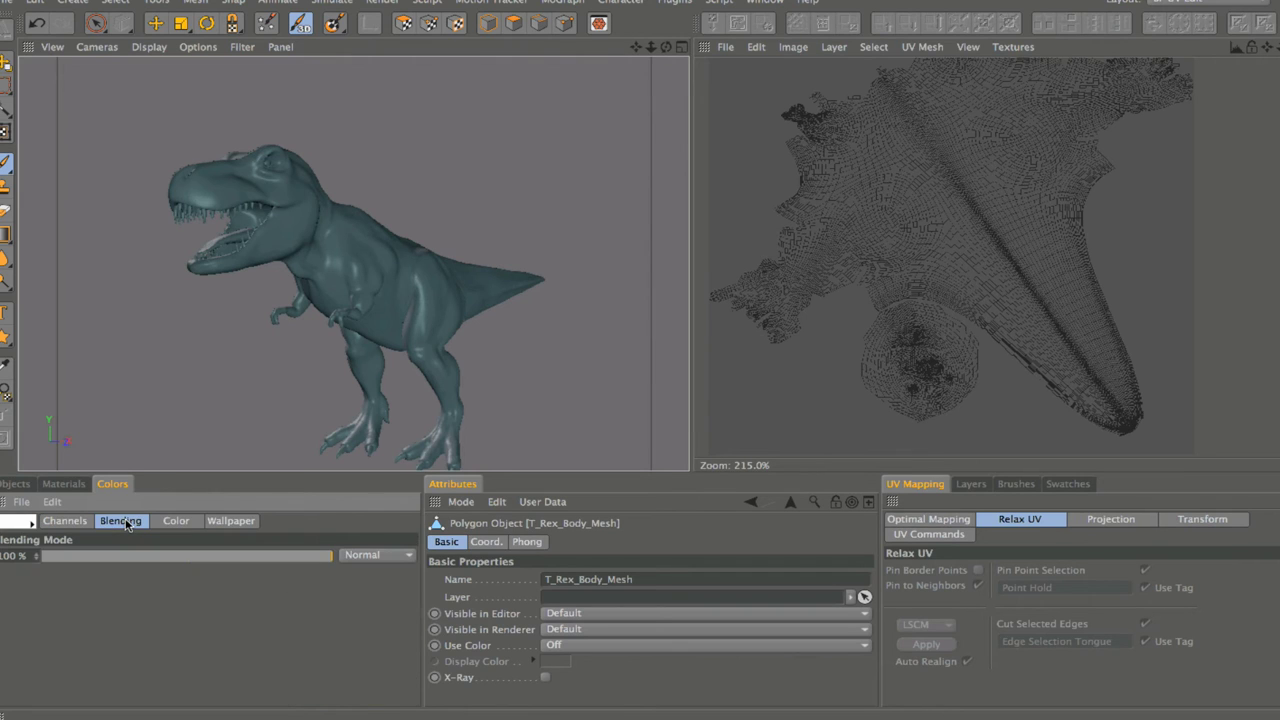
click(68, 522)
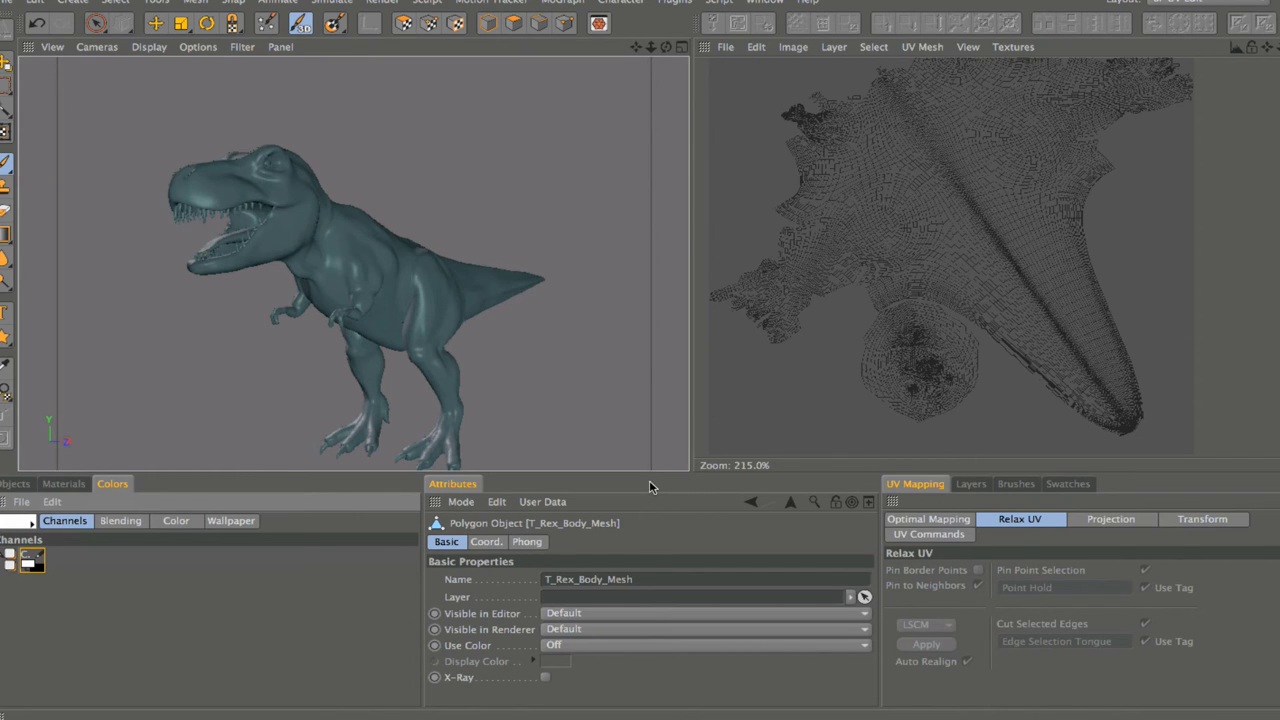
Step: Examine the layer list, the UV mapping tools, the brush presets and the color swatches
click(970, 484)
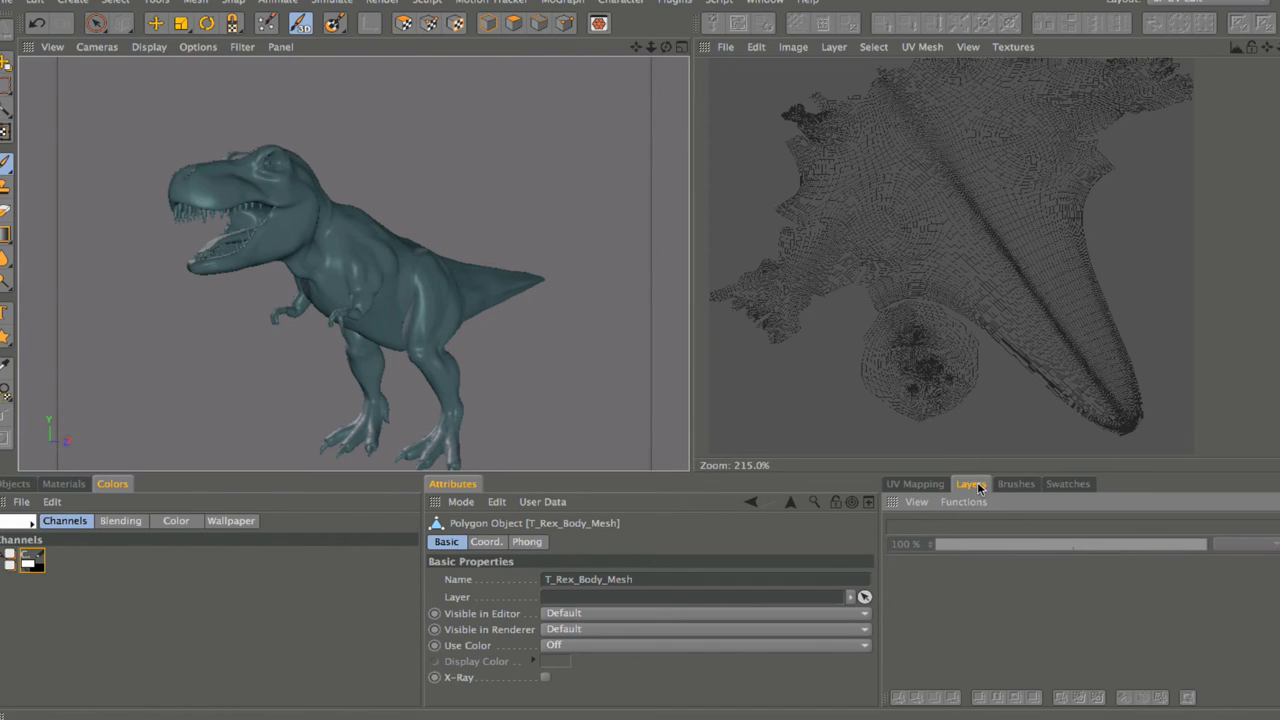
click(931, 483)
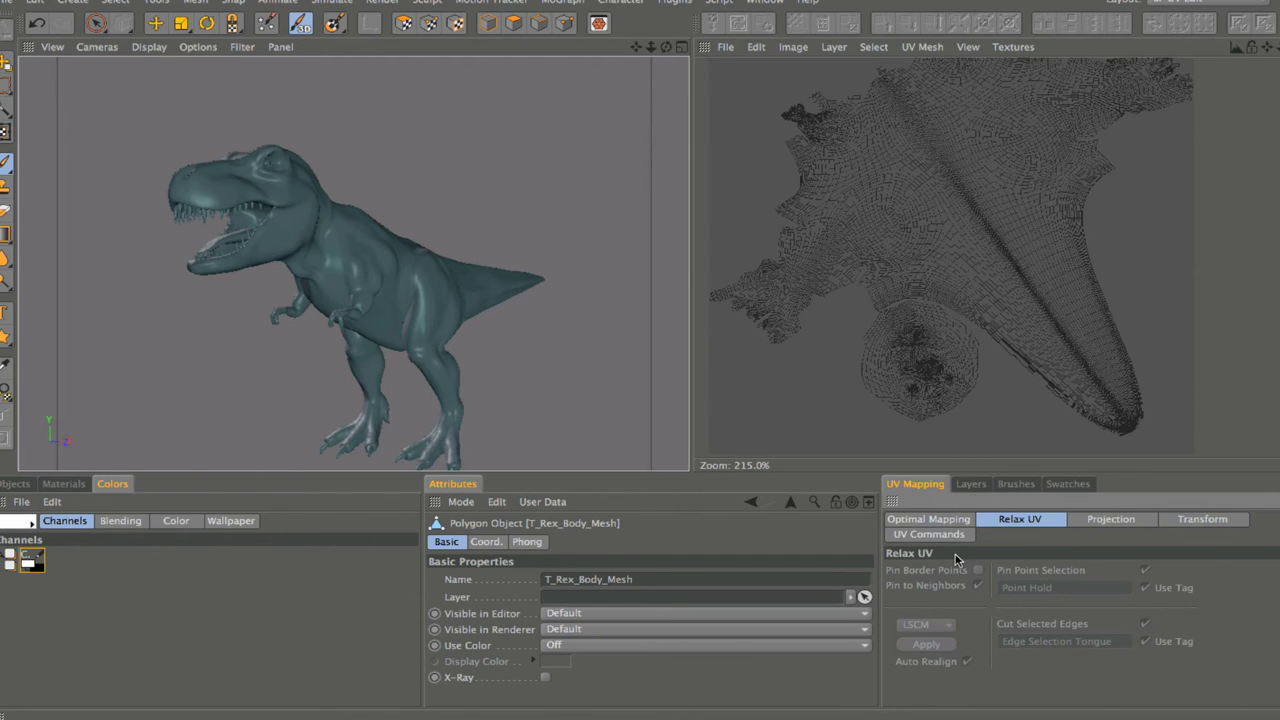
click(972, 485)
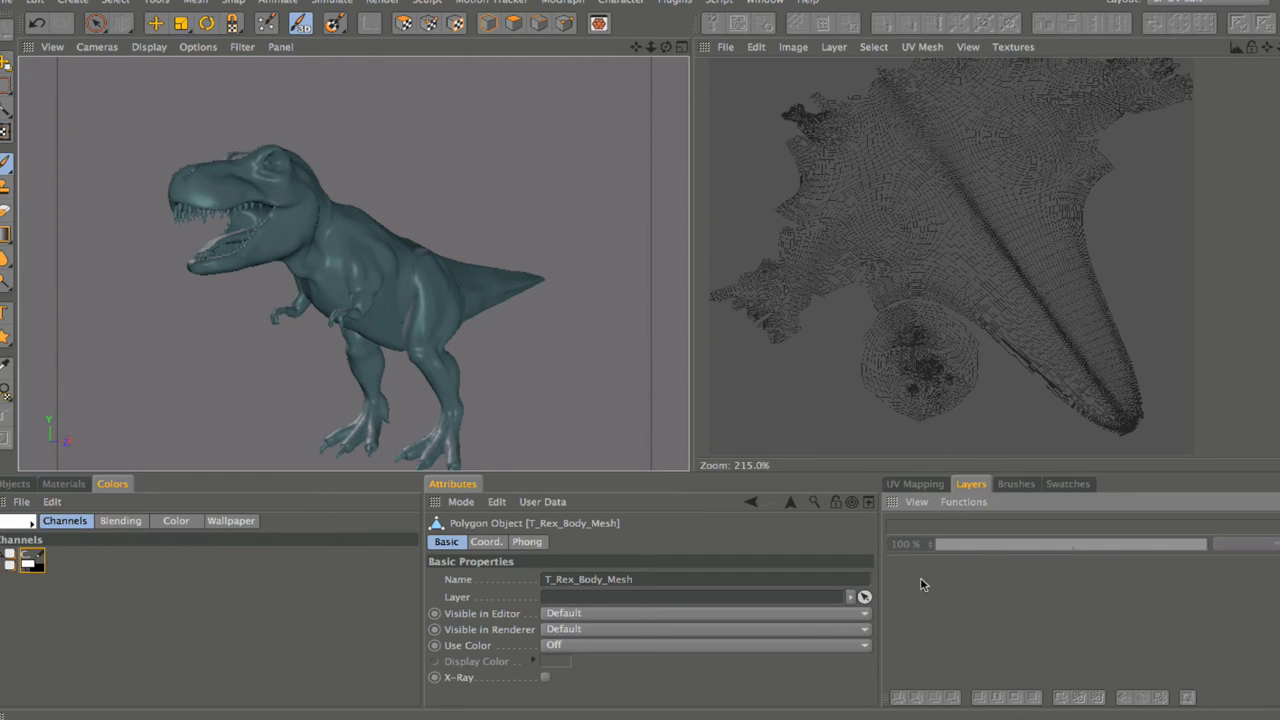
click(1018, 484)
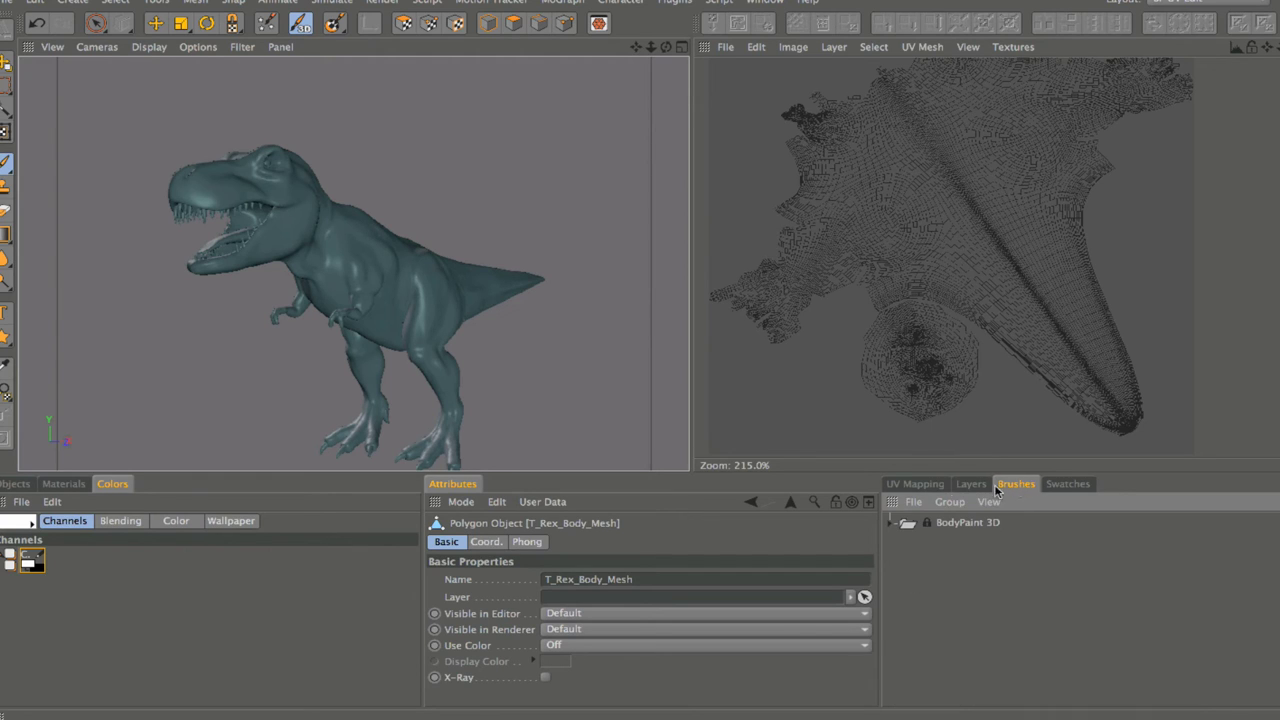
click(1060, 486)
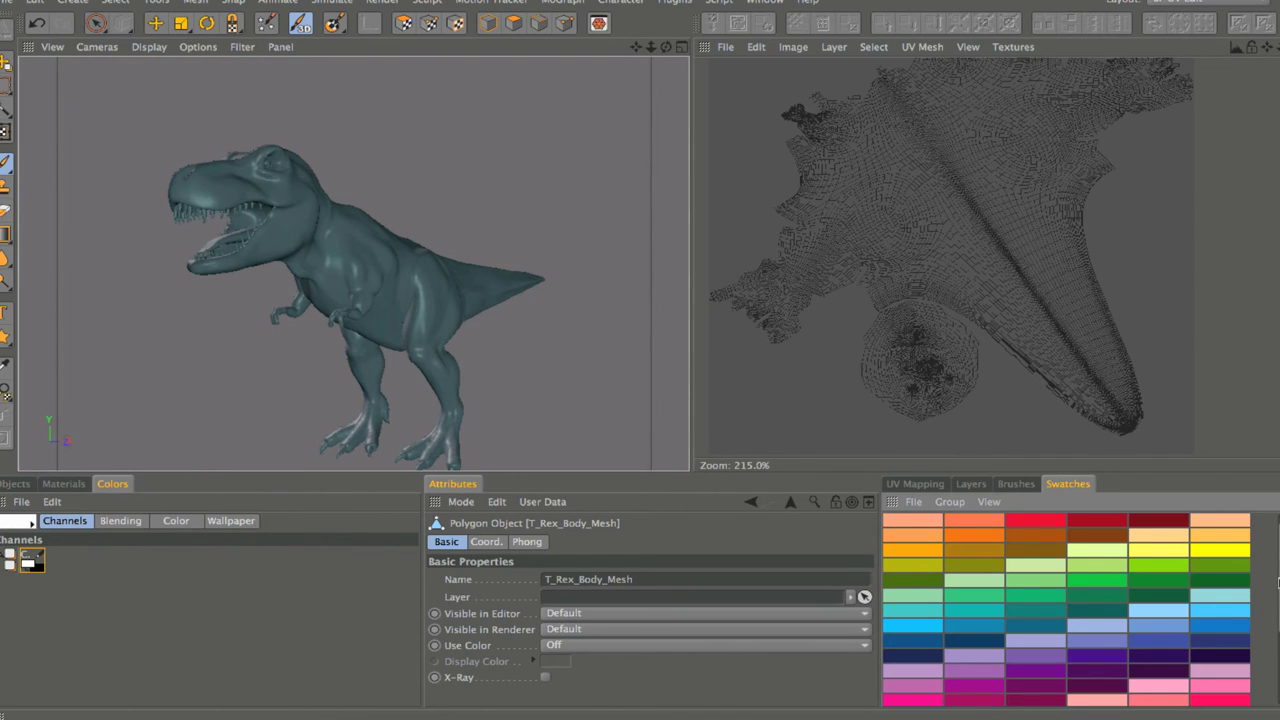
drag(1278, 583, 1278, 685)
scroll(1260, 550, up, 5)
Step: Start the Paint Setup Wizard, include only T_Rex_Body_Mesh and turn off UV recalculation
click(20, 484)
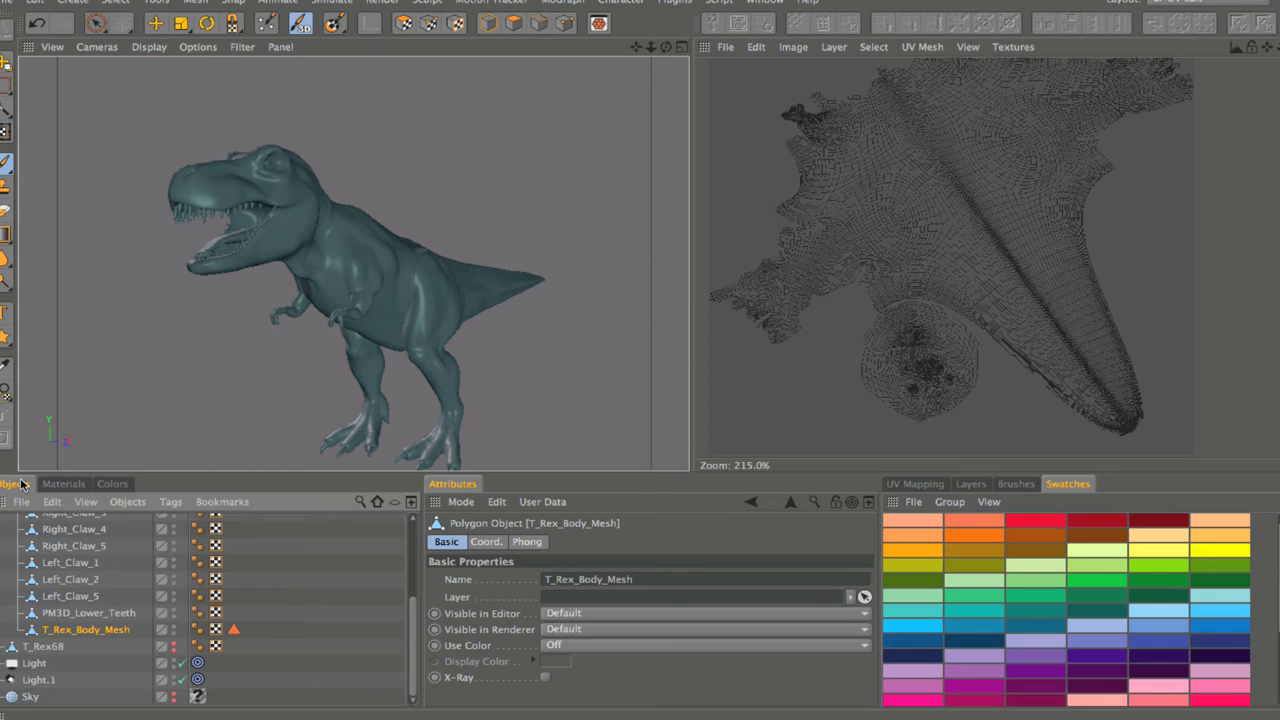
click(267, 27)
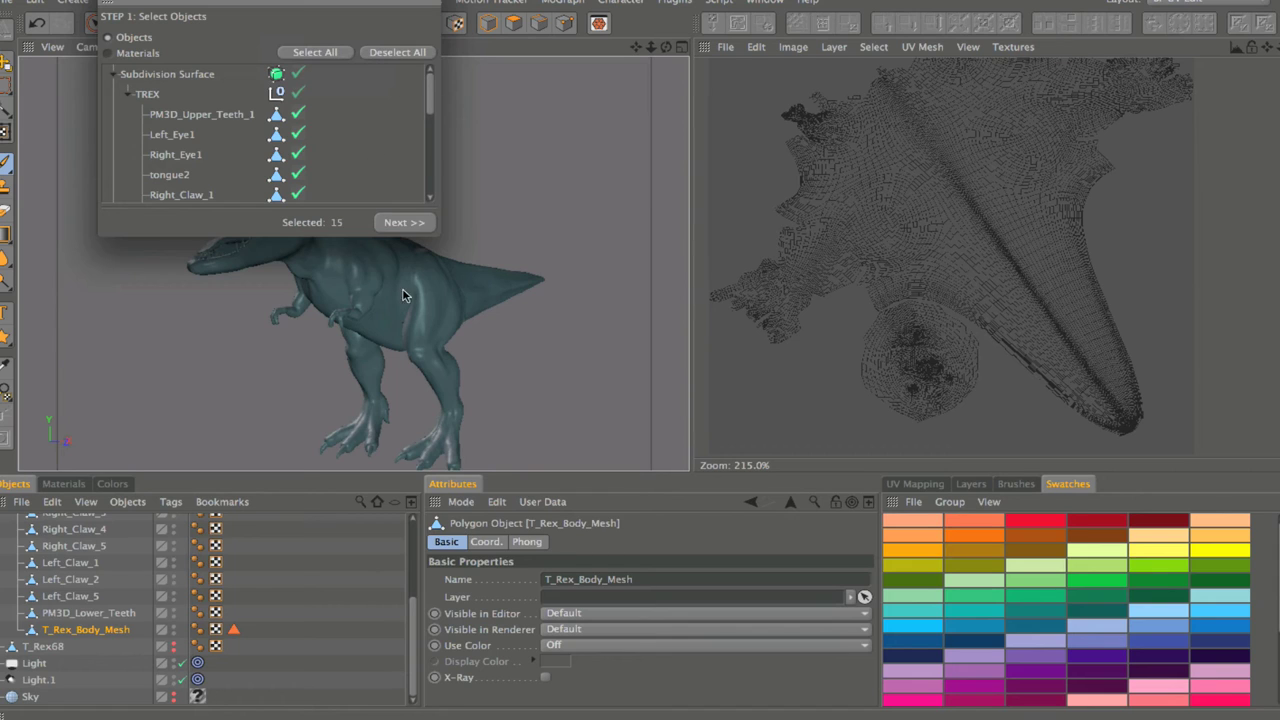
click(410, 55)
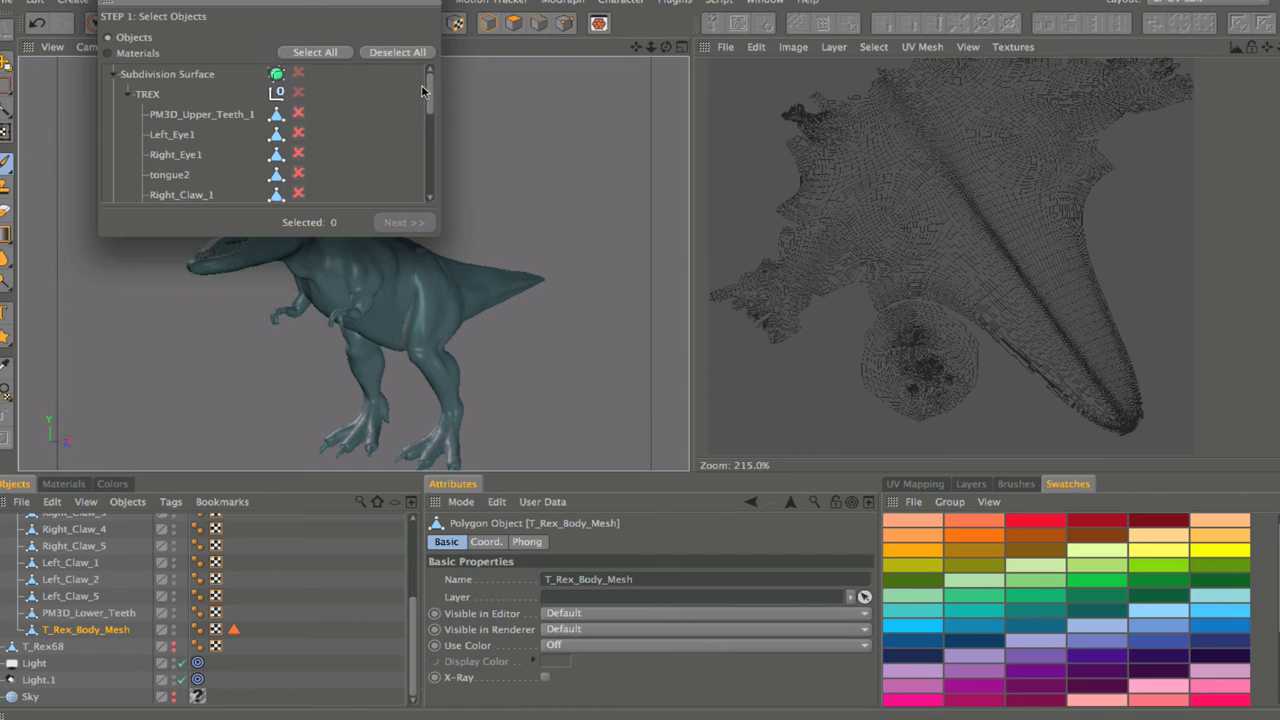
drag(433, 92, 433, 160)
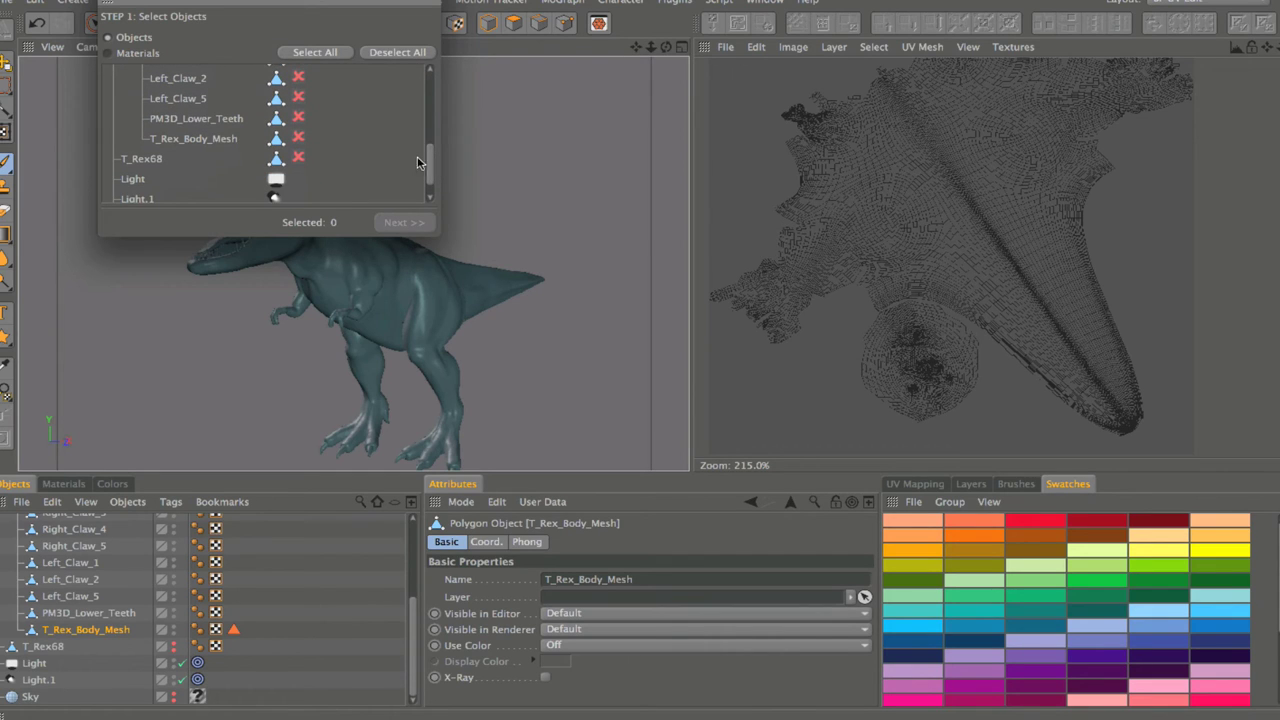
click(297, 138)
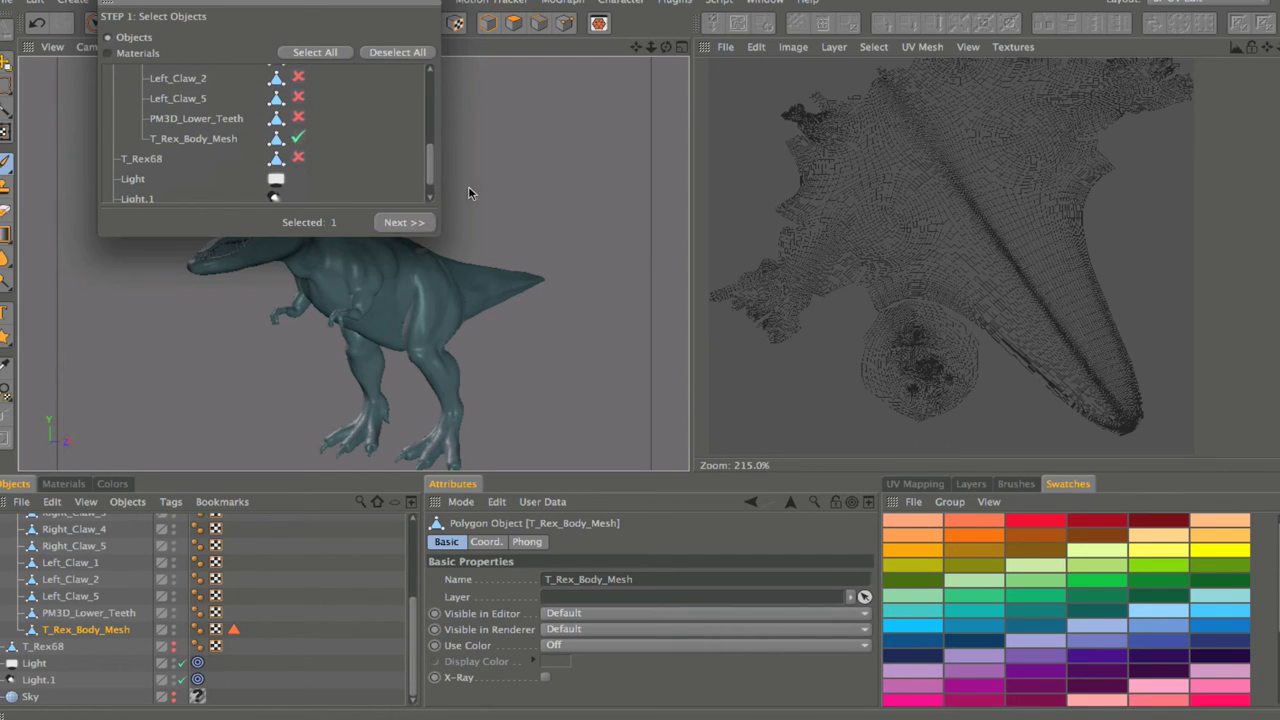
click(410, 223)
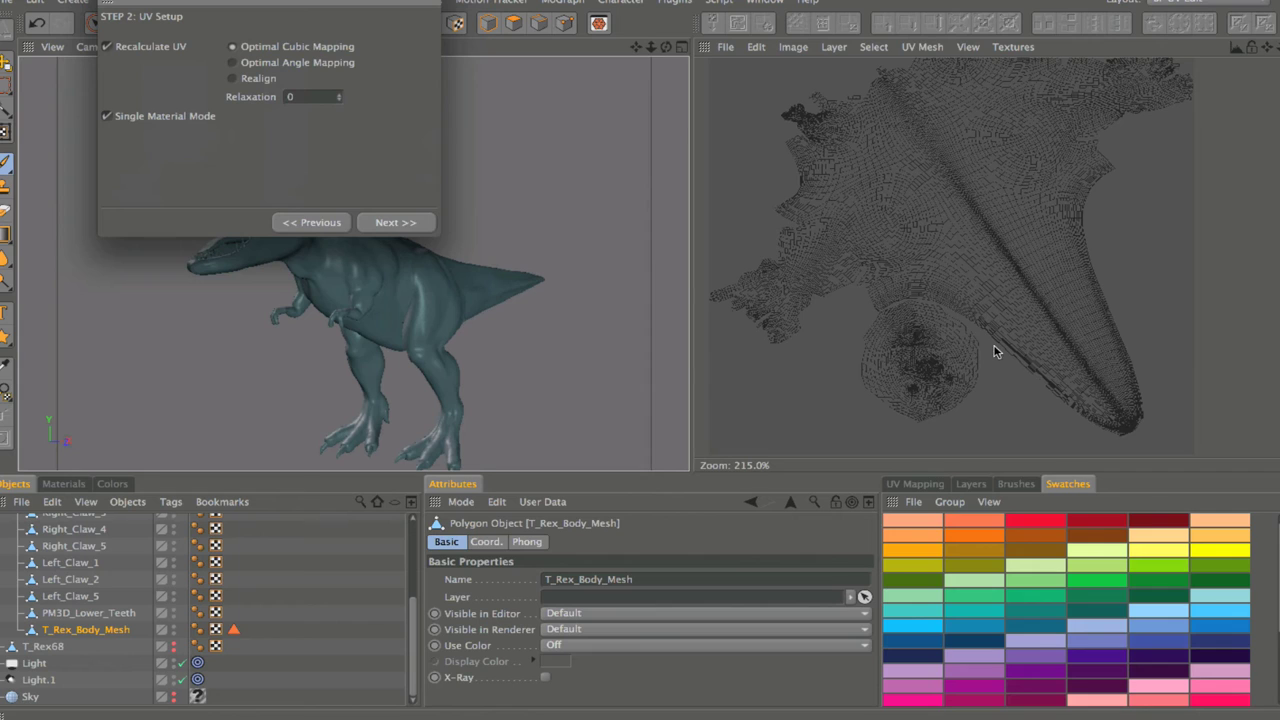
click(107, 47)
click(395, 222)
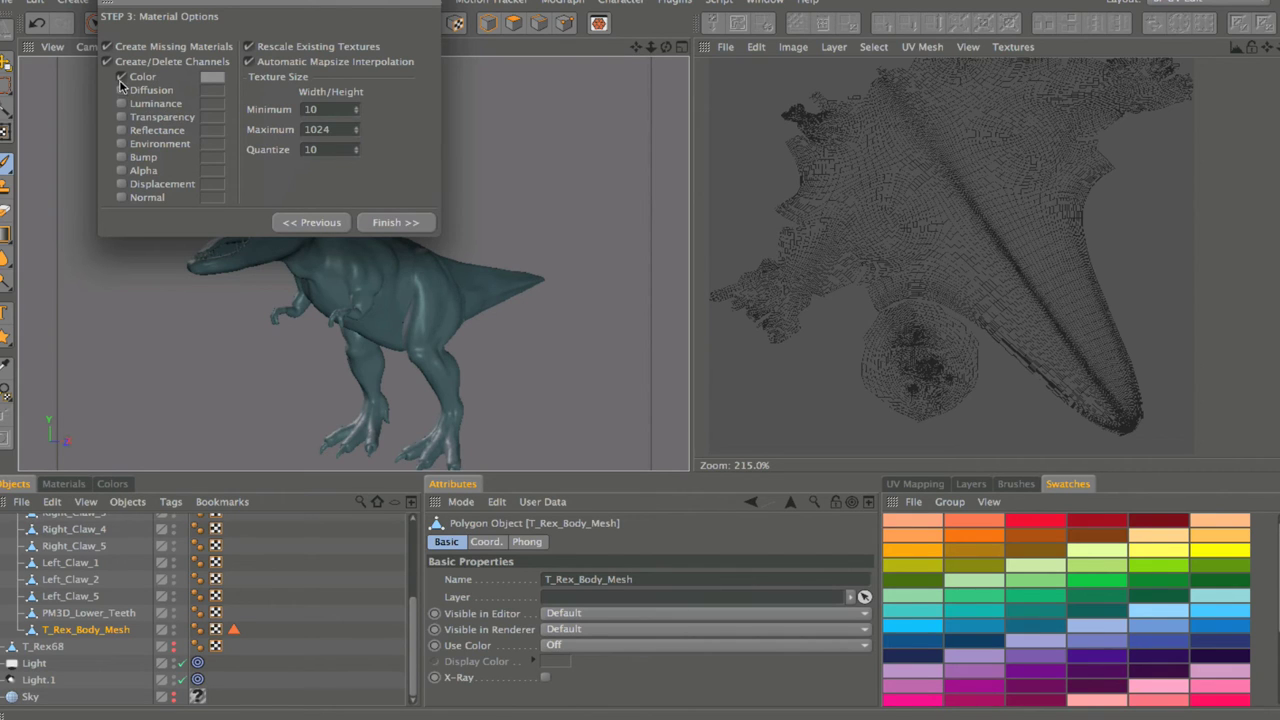
Step: Add a Bump channel alongside Color, set the minimum and maximum texture size to 2048, and finish the wizard
click(121, 157)
double_click(329, 110)
text(2048)
double_click(338, 131)
text(2048)
click(396, 224)
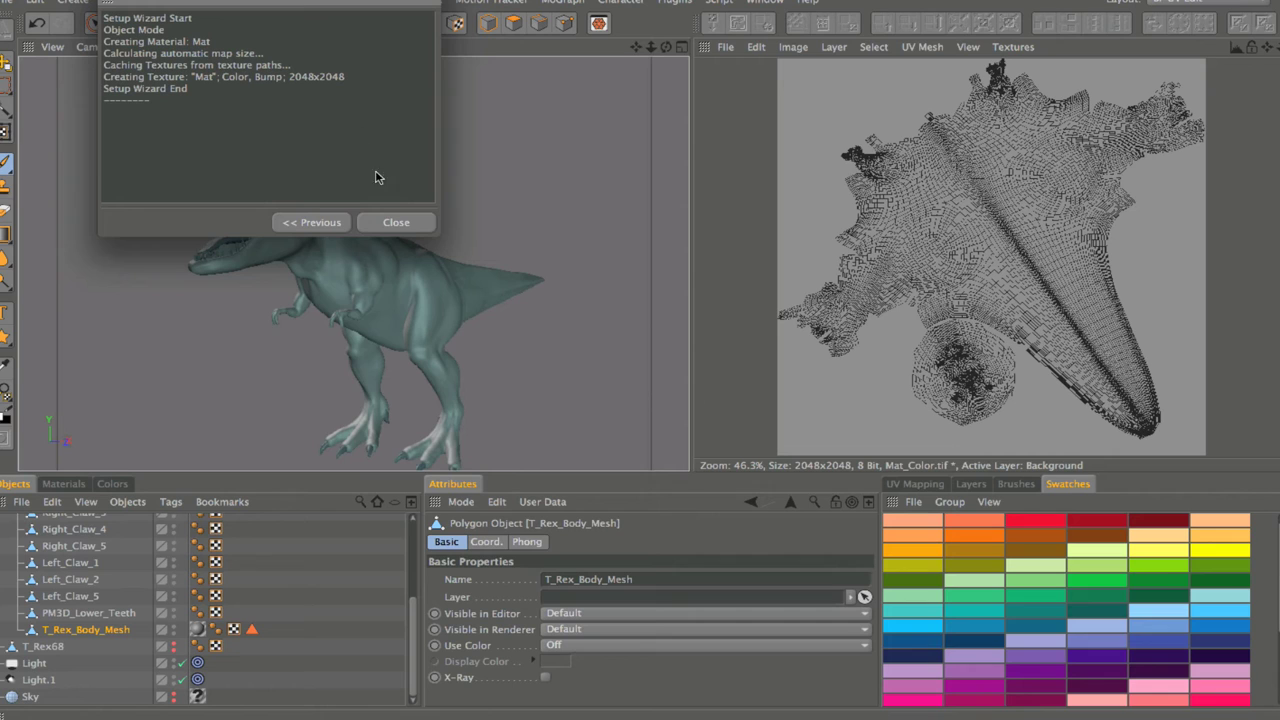
click(396, 222)
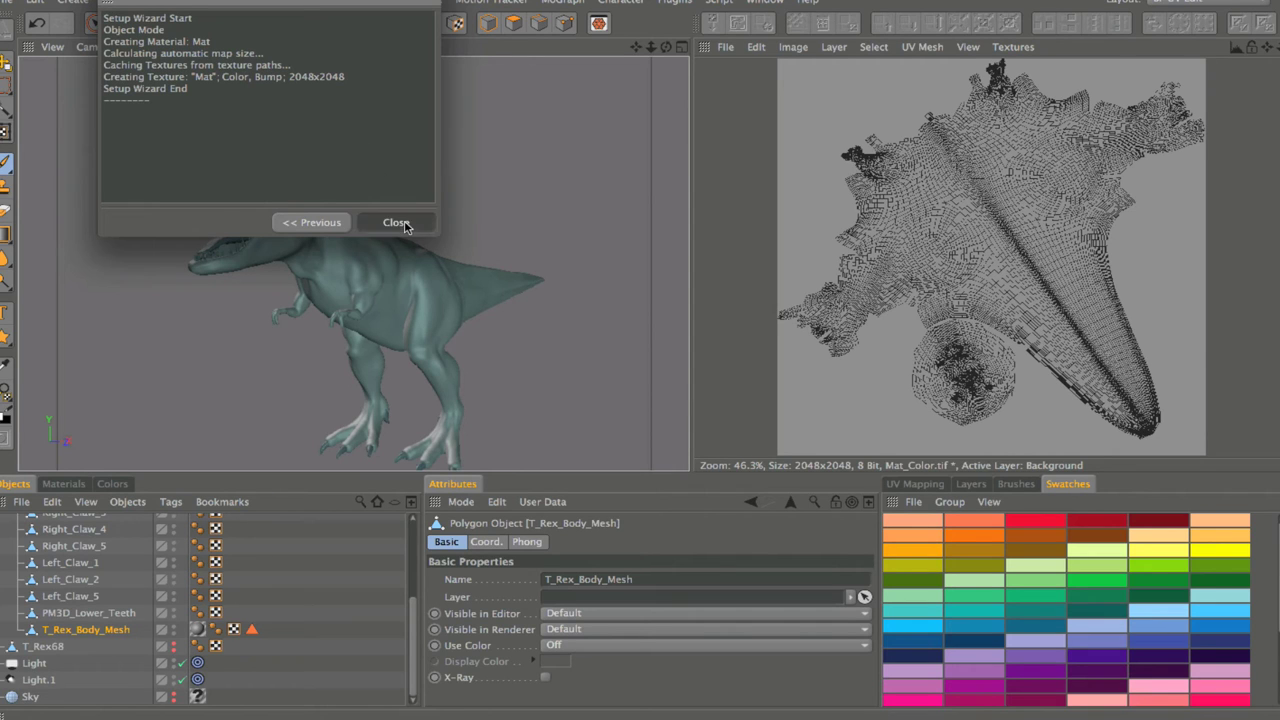
Step: Inspect the layers of the new material's Bump and Color textures, ending with the Color texture active
click(972, 484)
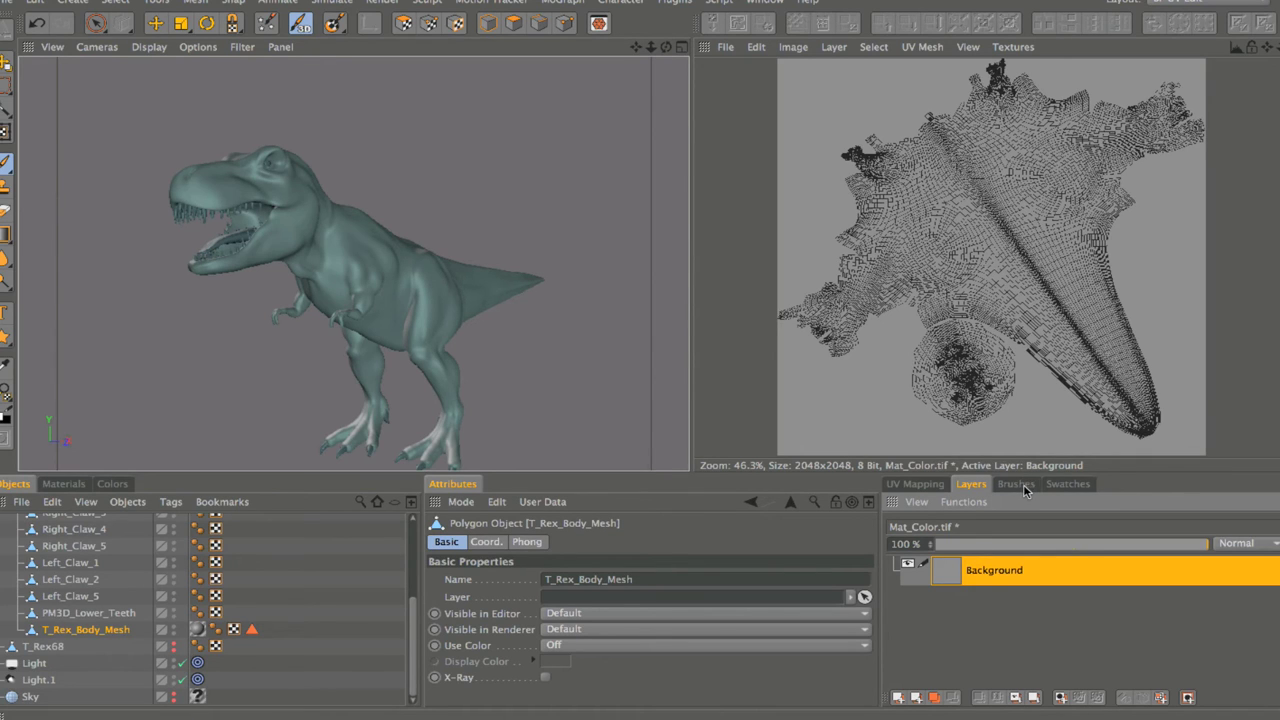
click(68, 483)
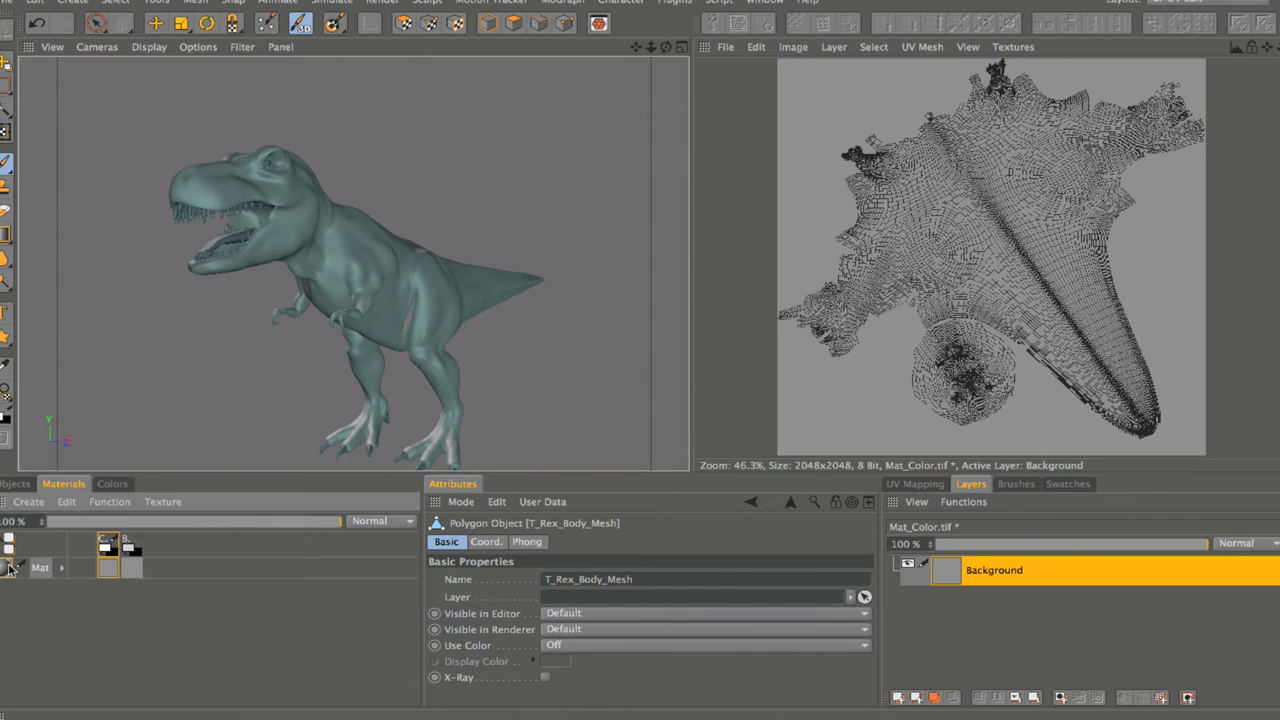
click(131, 544)
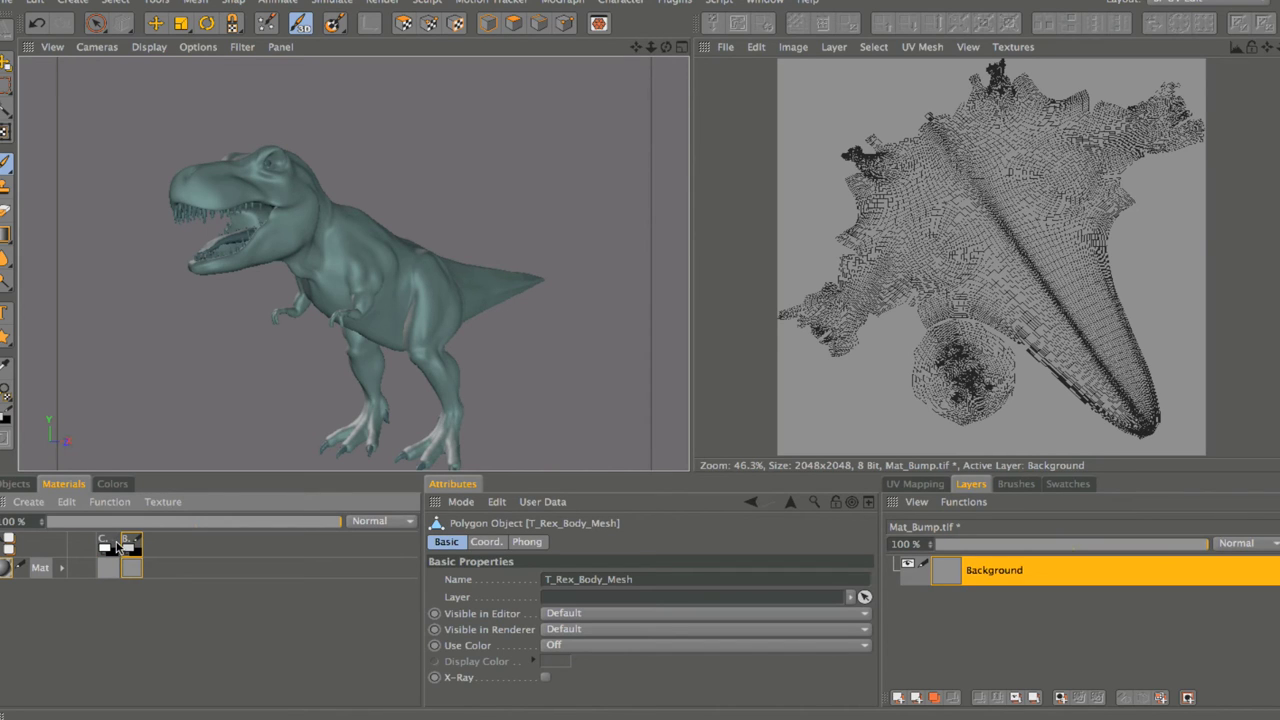
click(108, 544)
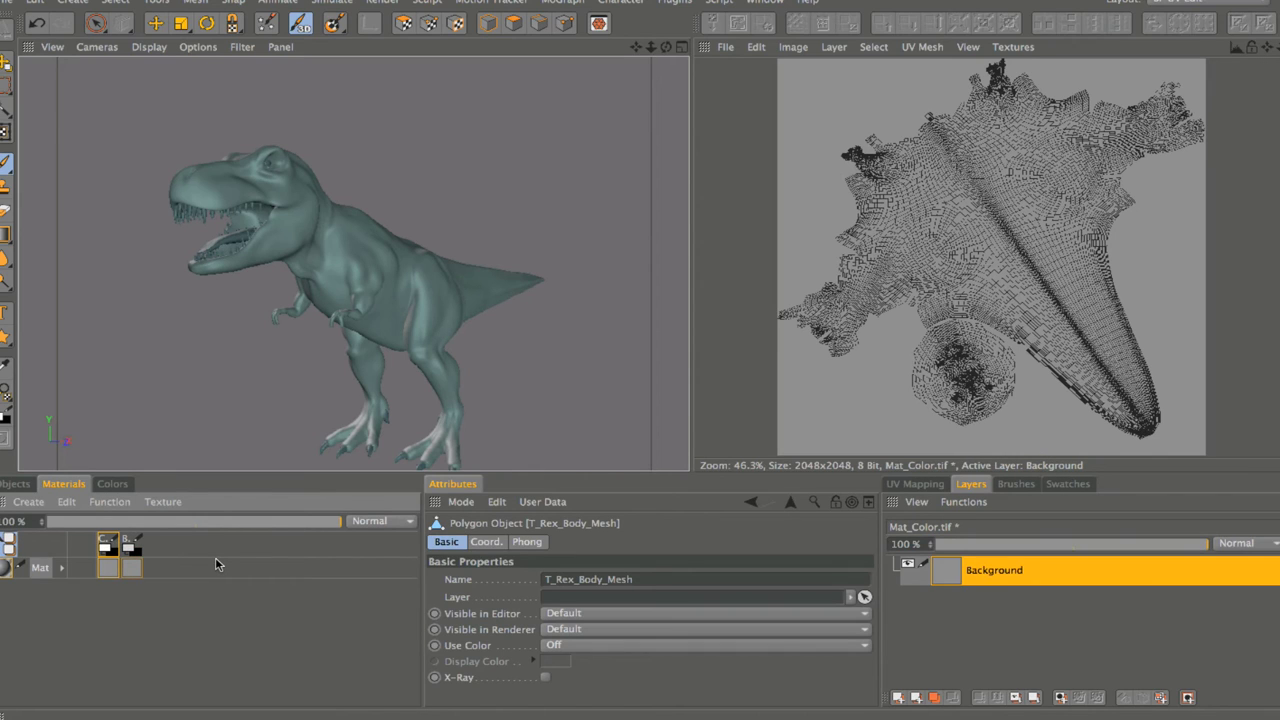
Step: Select the entire Color texture canvas and switch to the Fill Bitmap tool
click(139, 543)
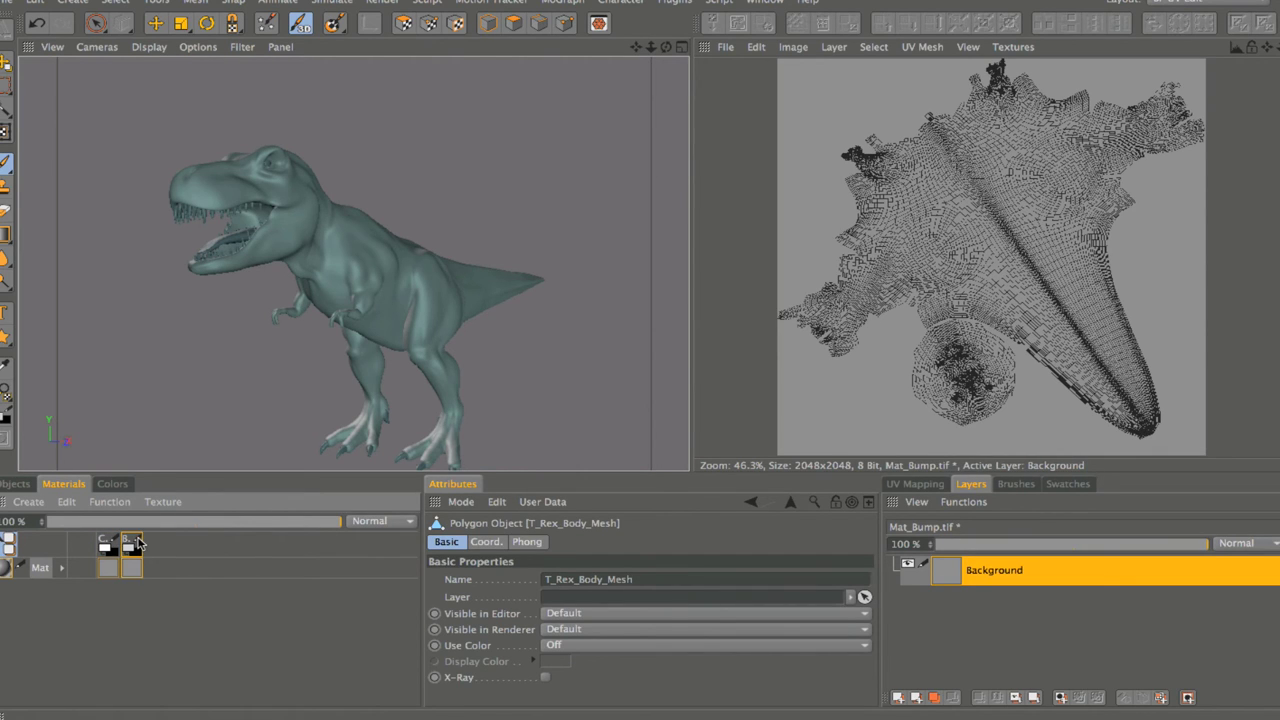
click(193, 566)
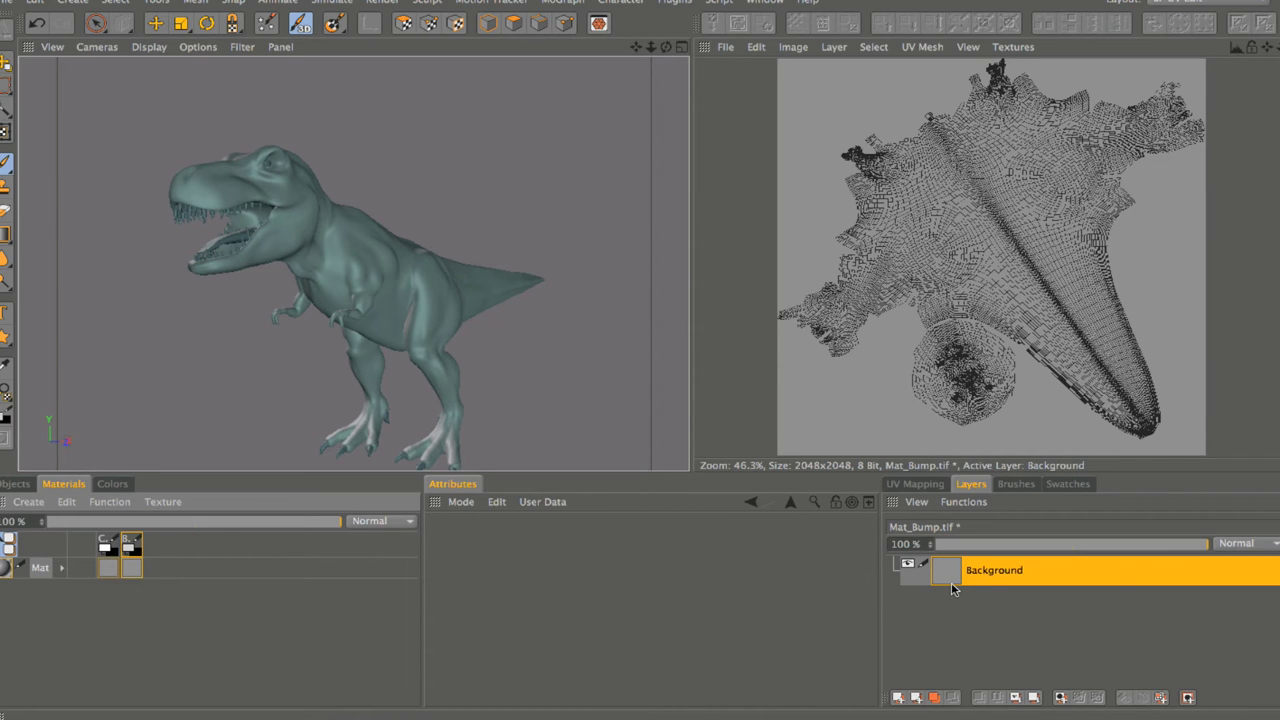
click(108, 541)
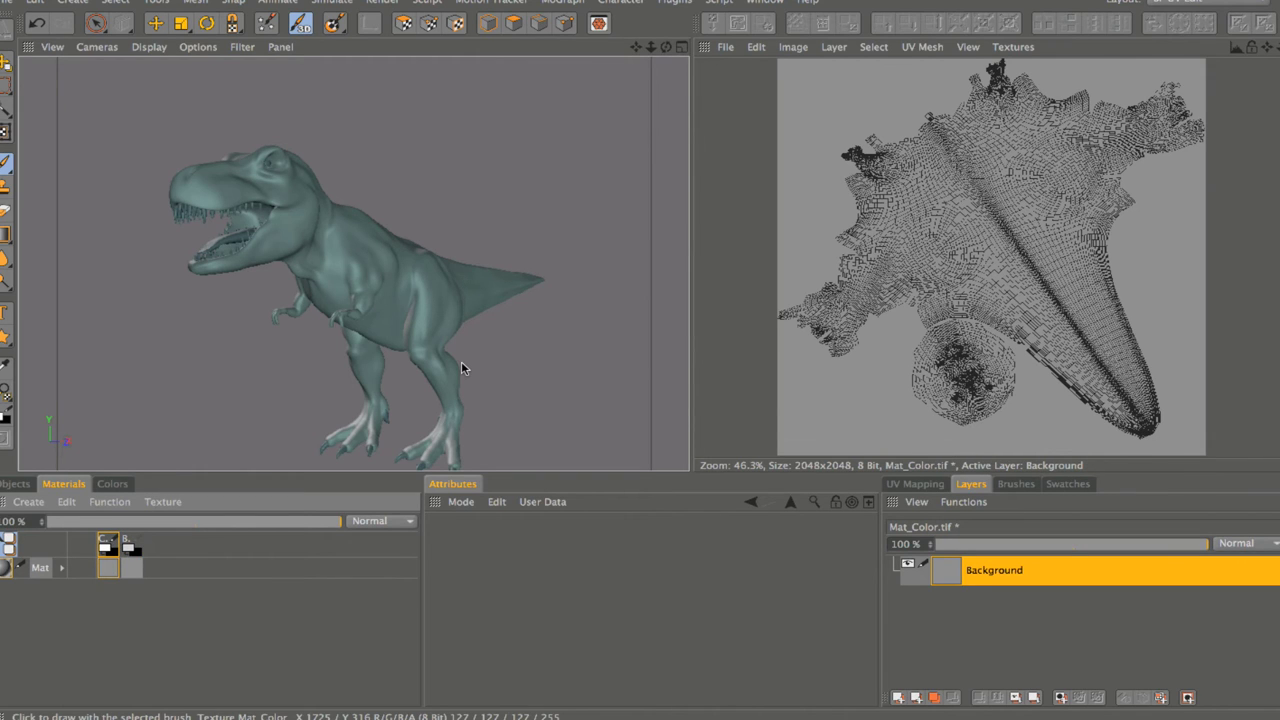
key(ctrl+a)
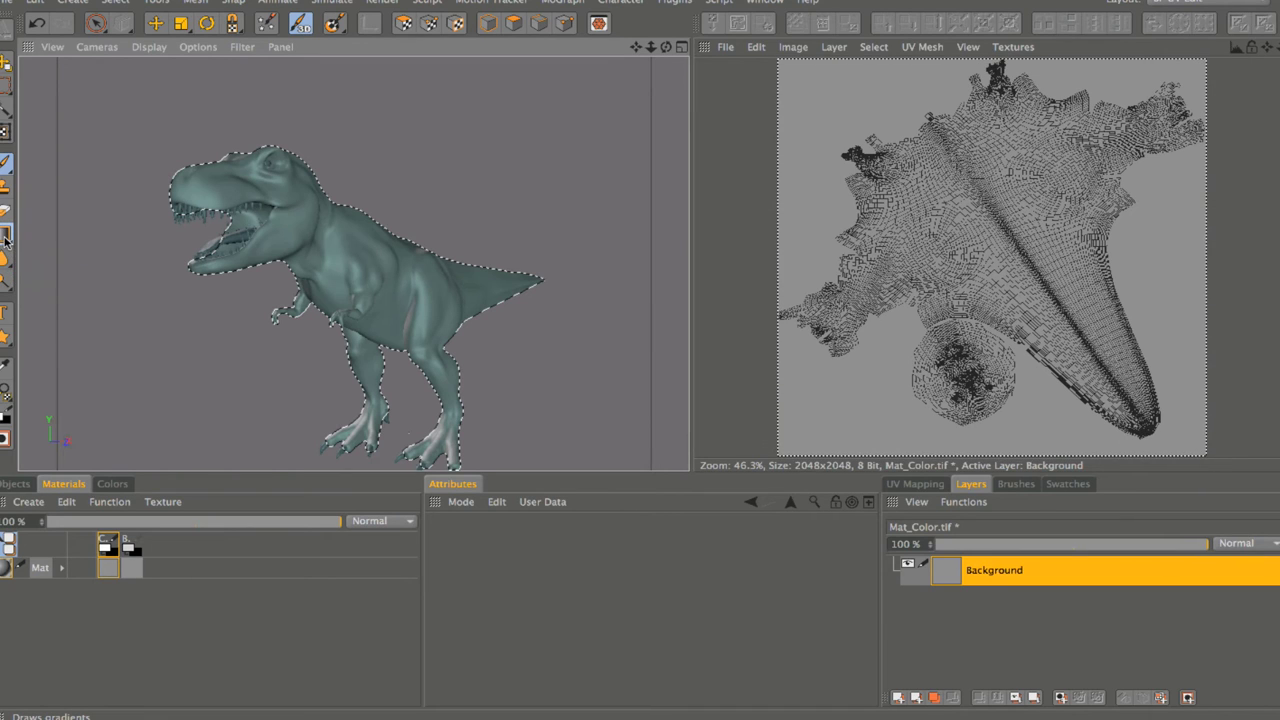
drag(5, 238, 63, 260)
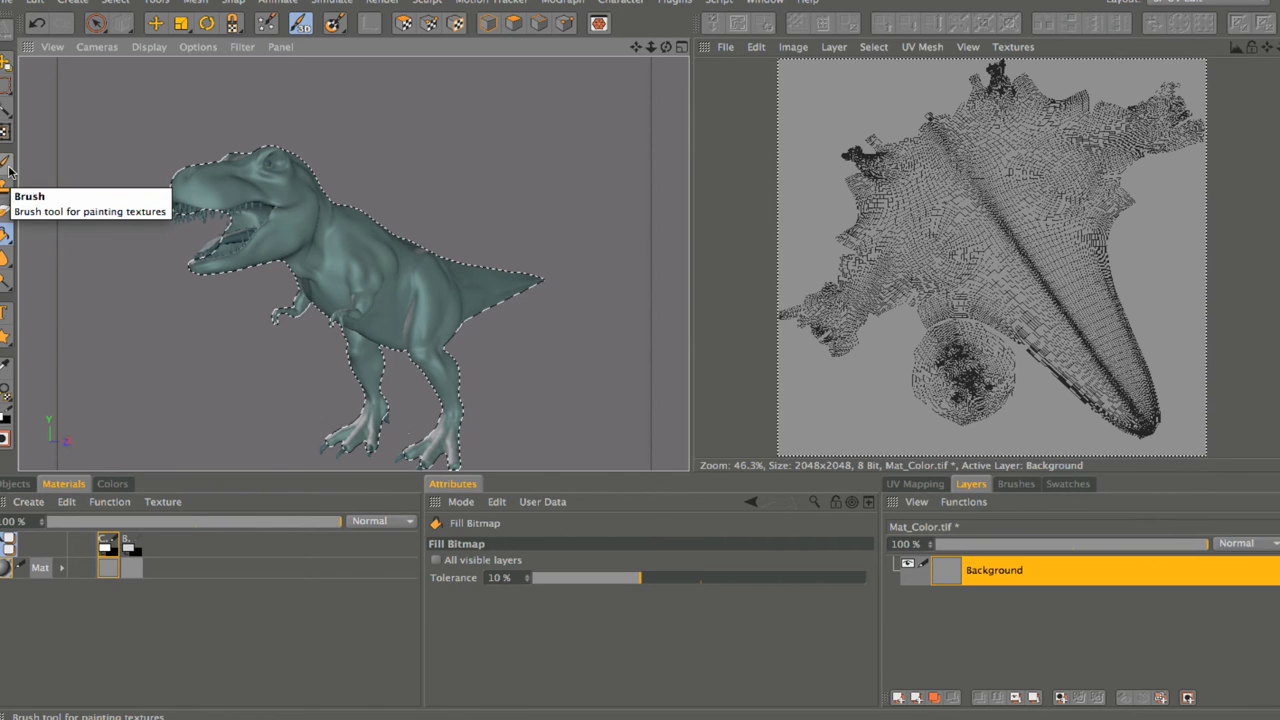
drag(5, 165, 62, 193)
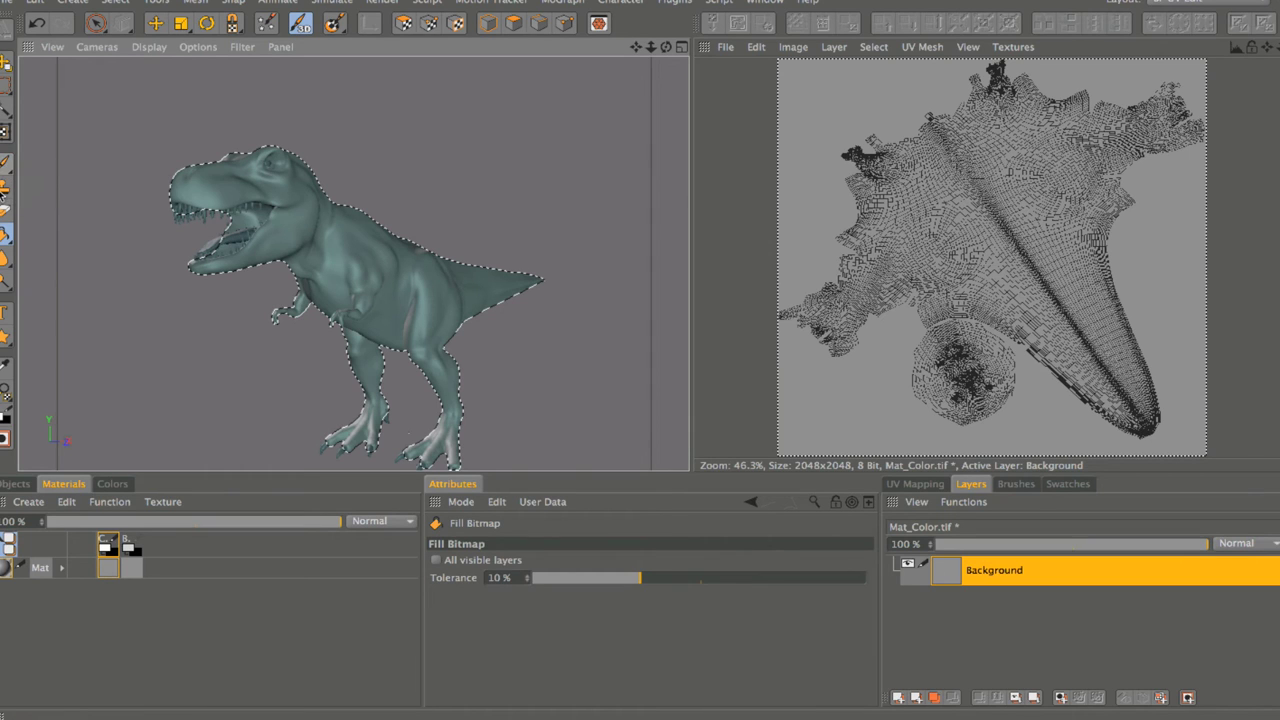
click(5, 263)
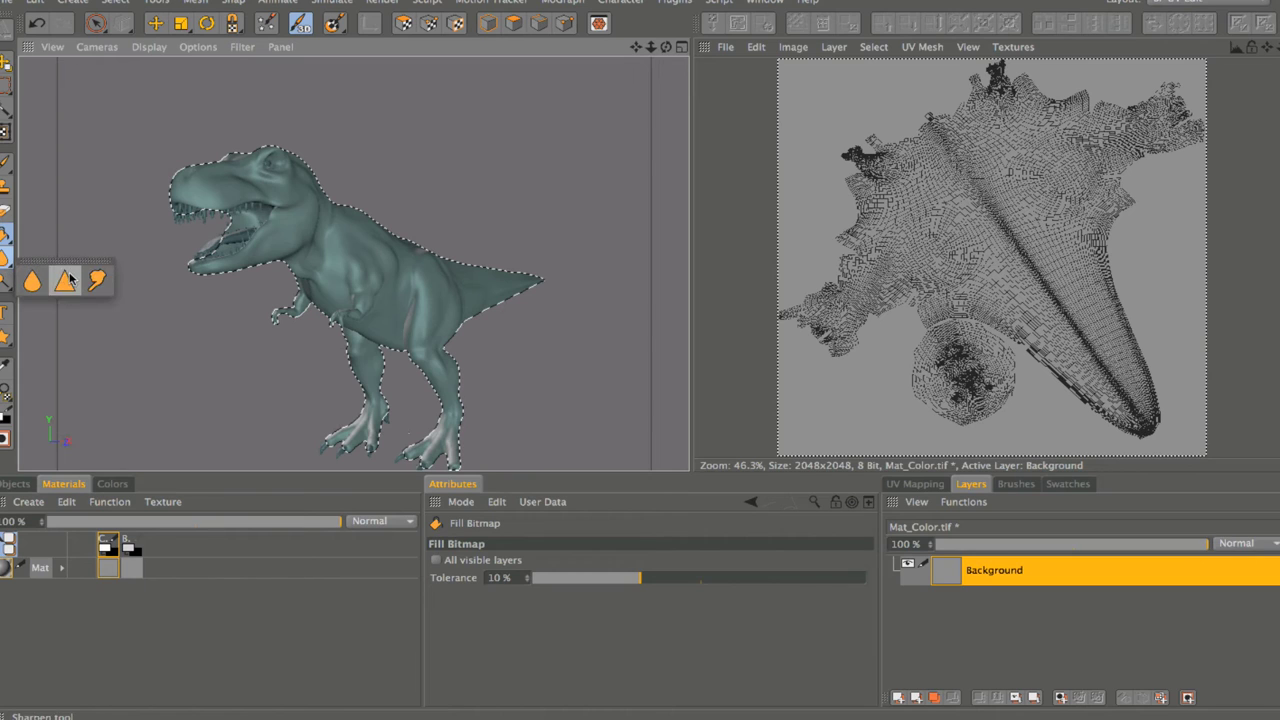
click(5, 285)
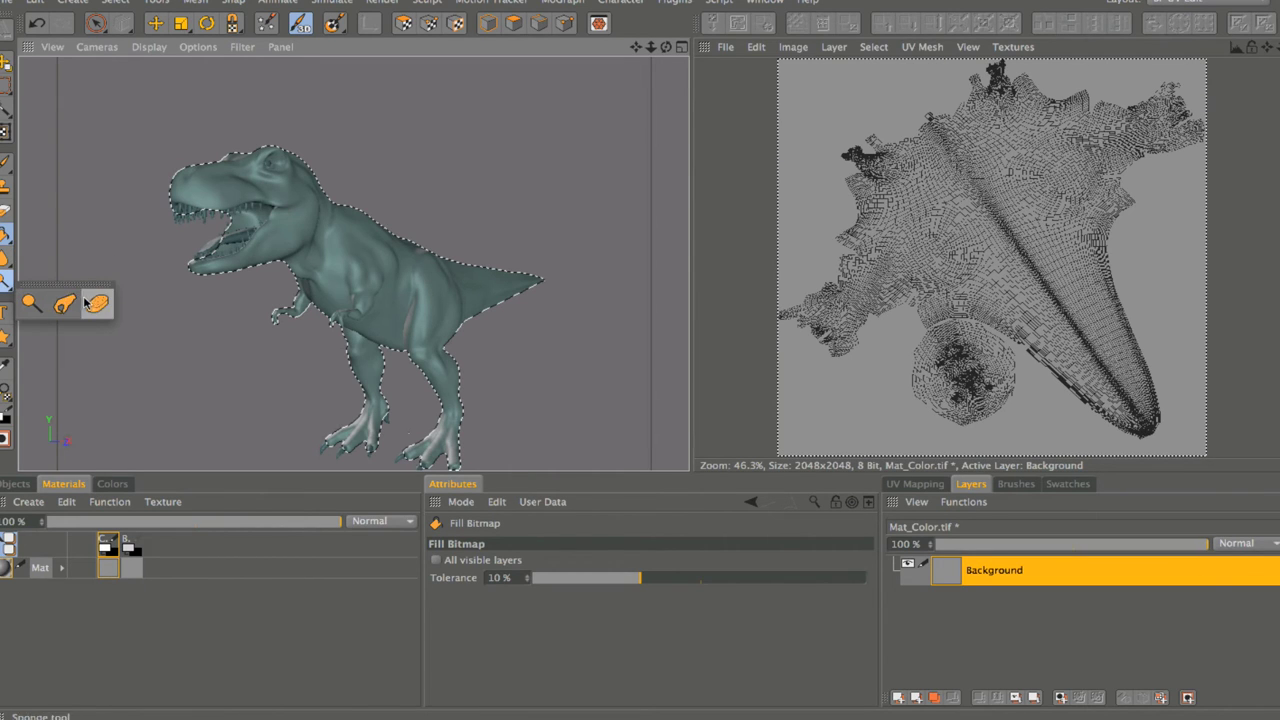
click(5, 340)
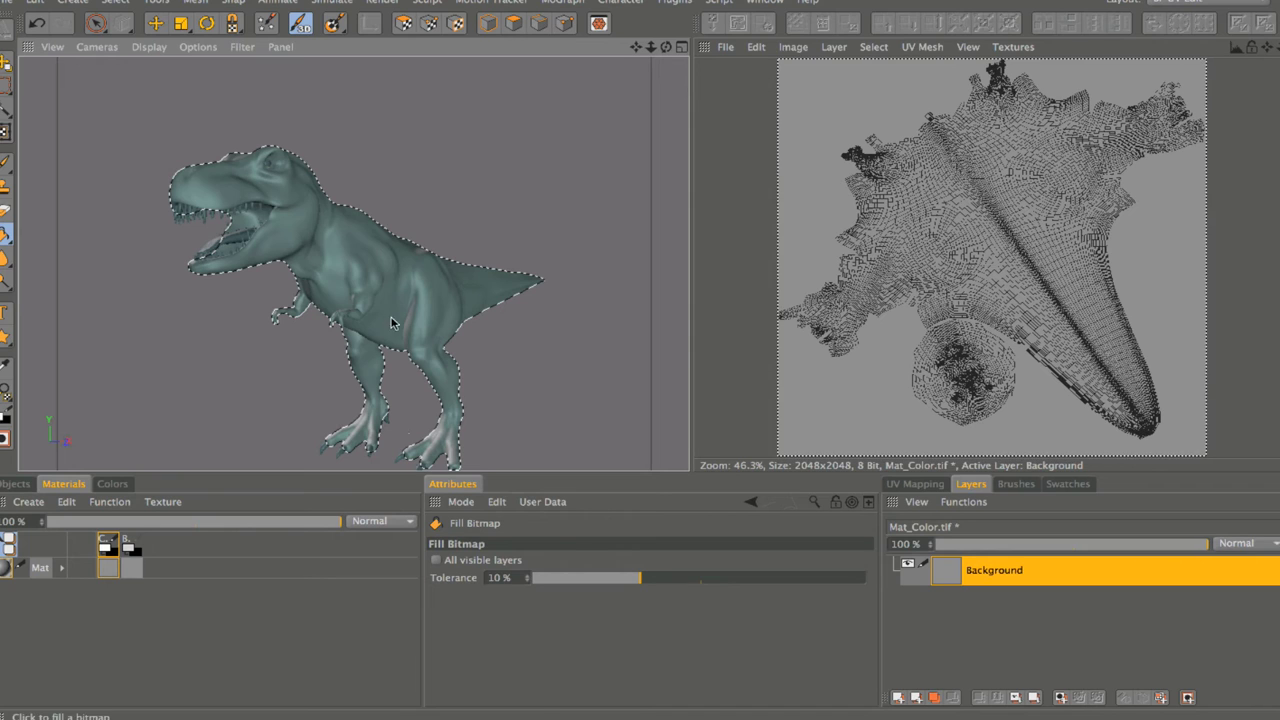
Step: Fill the selected Color texture with the light pink swatch and add a new empty layer above the Background
click(1064, 484)
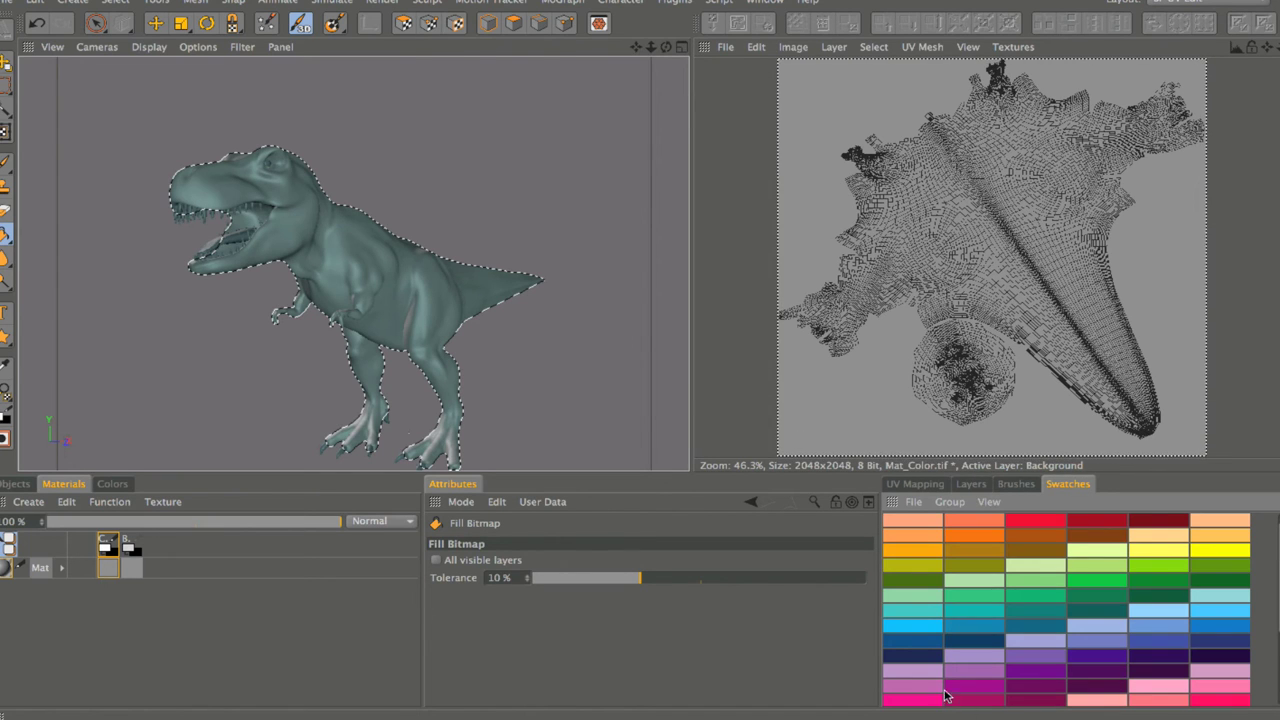
drag(1277, 593, 1276, 625)
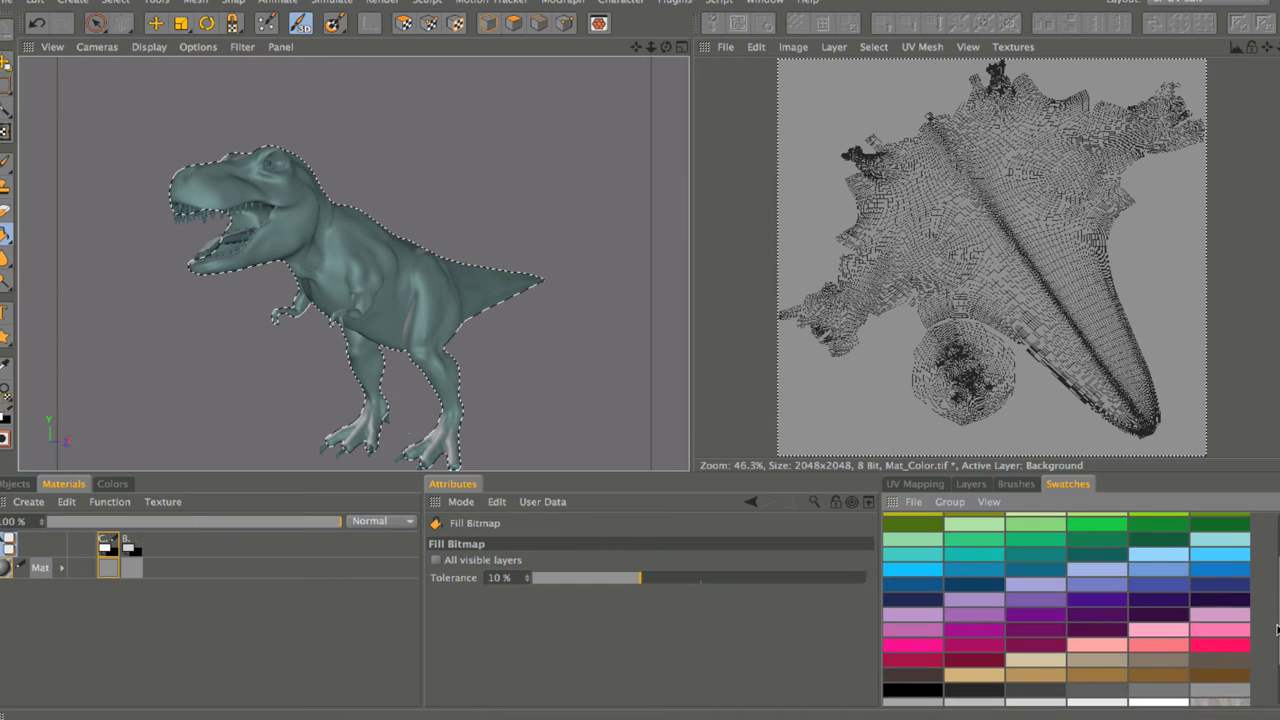
click(1172, 631)
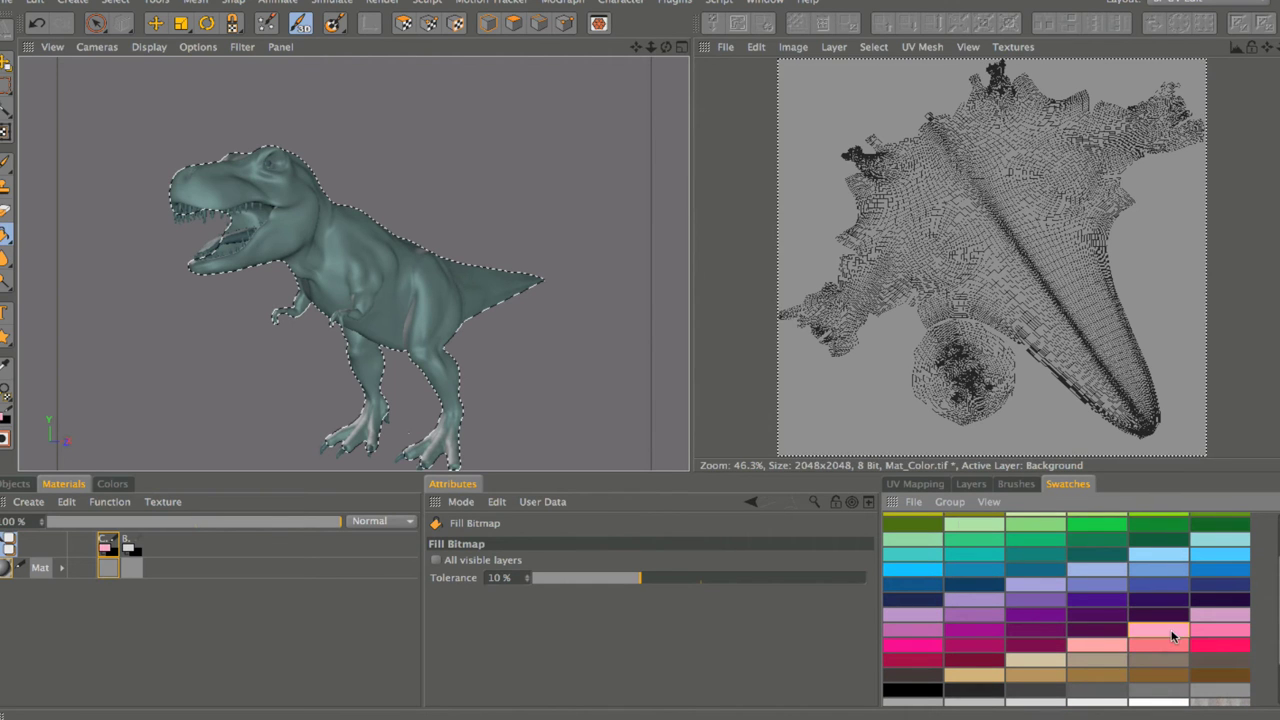
click(321, 255)
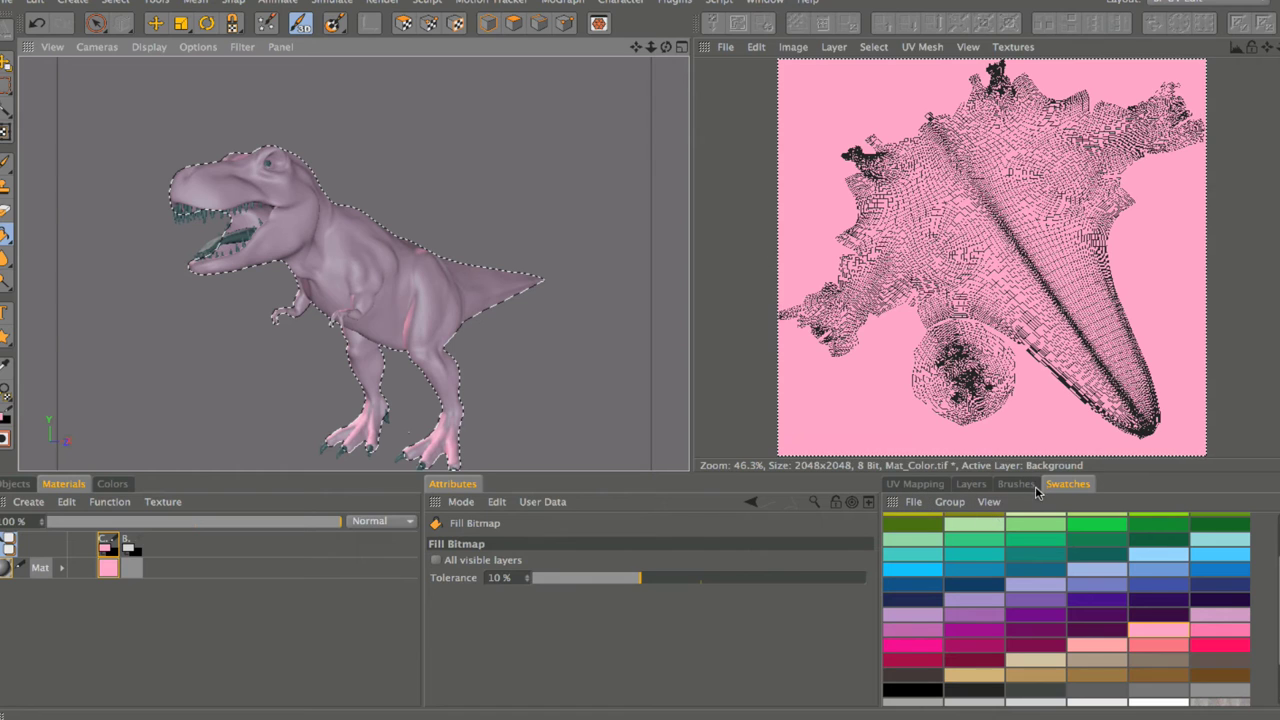
click(989, 485)
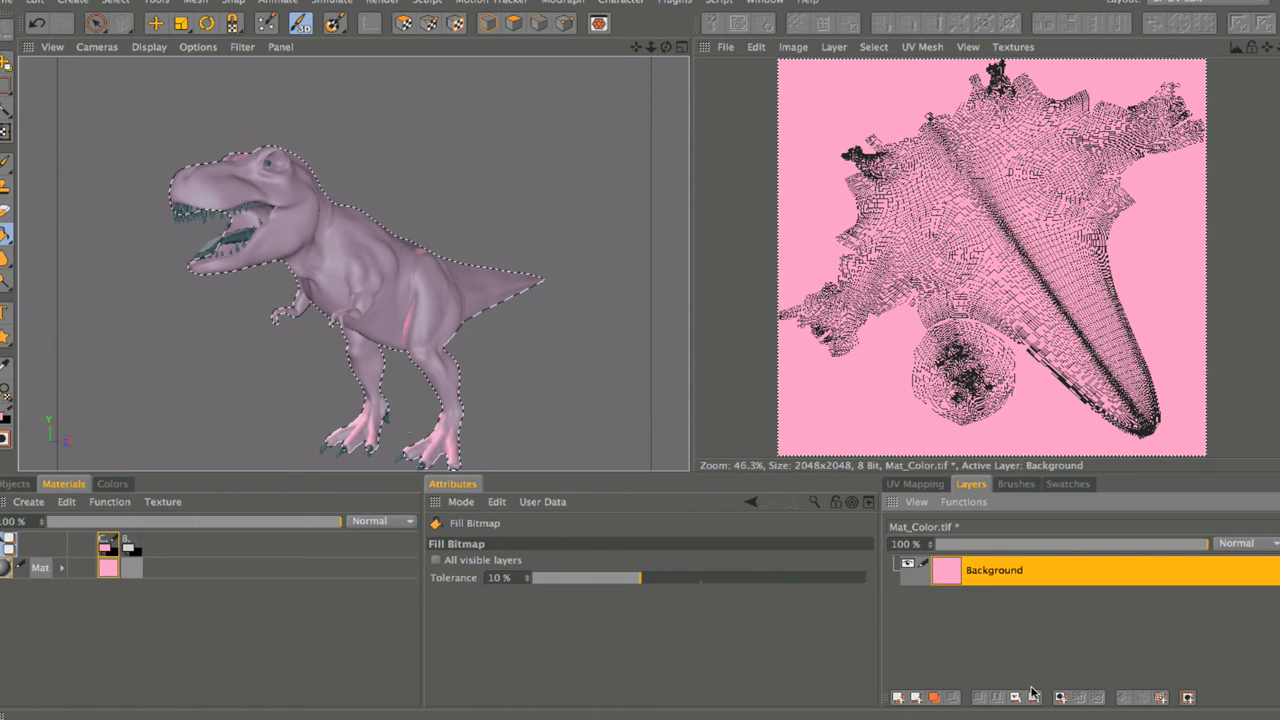
click(896, 698)
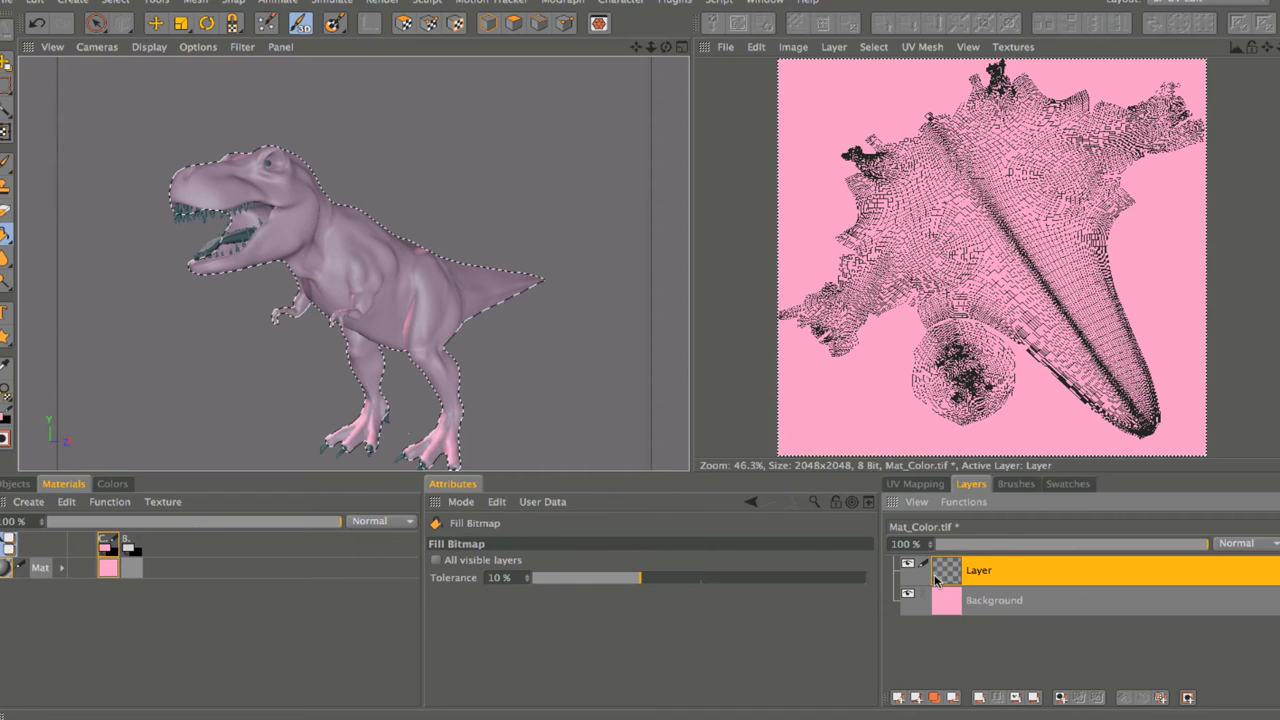
Step: Clear the texture selection using Rectangle Selection and switch to the Brush tool
drag(667, 48, 707, 91)
scroll(354, 264, down, 5)
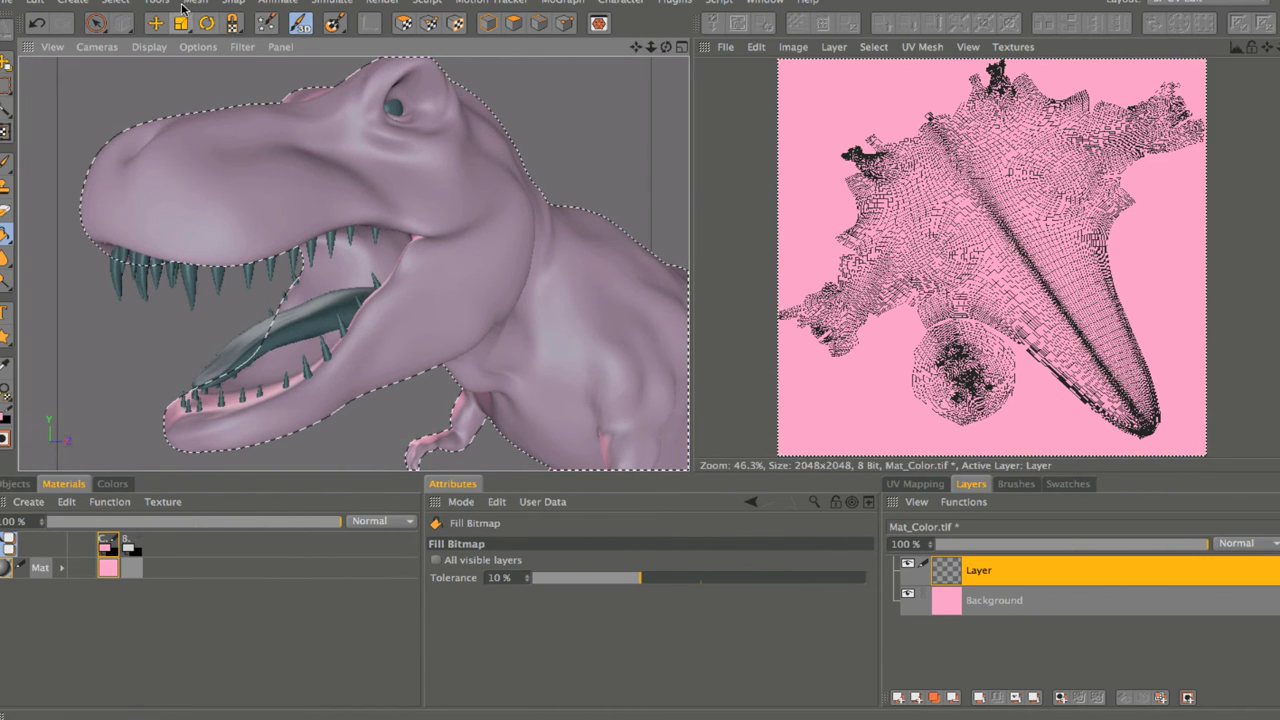
click(122, 2)
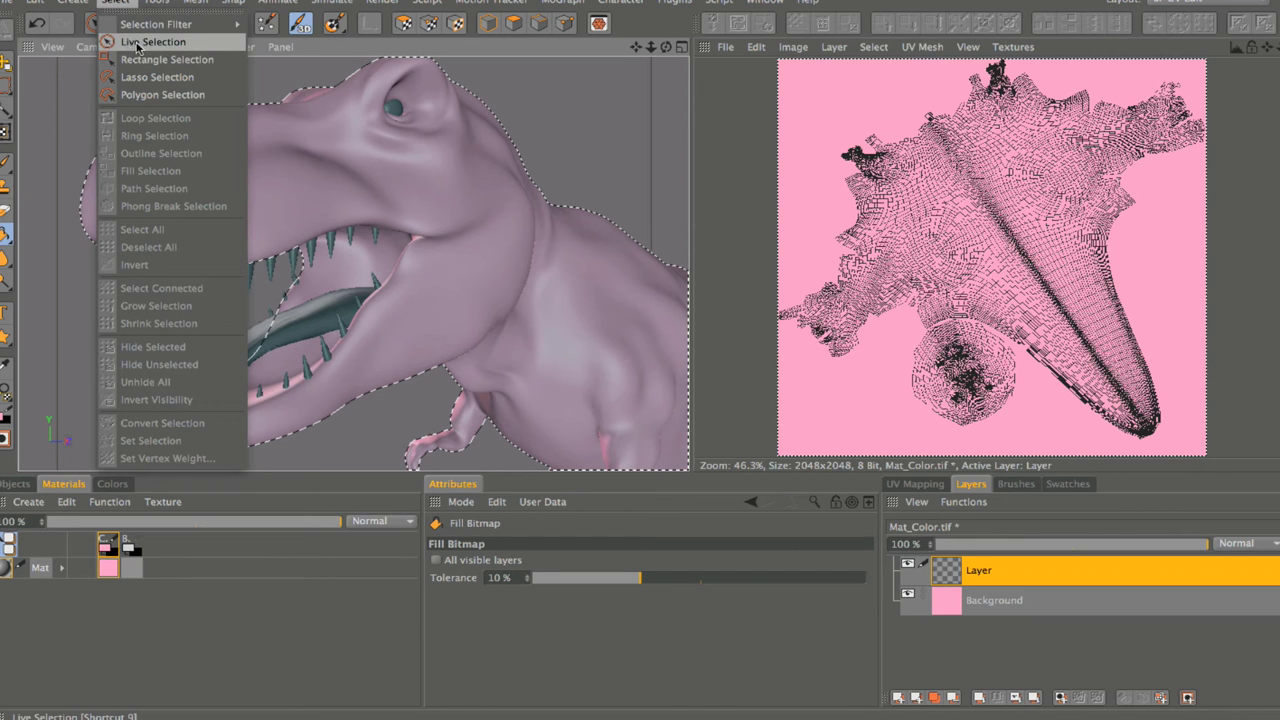
mouse_move(152, 30)
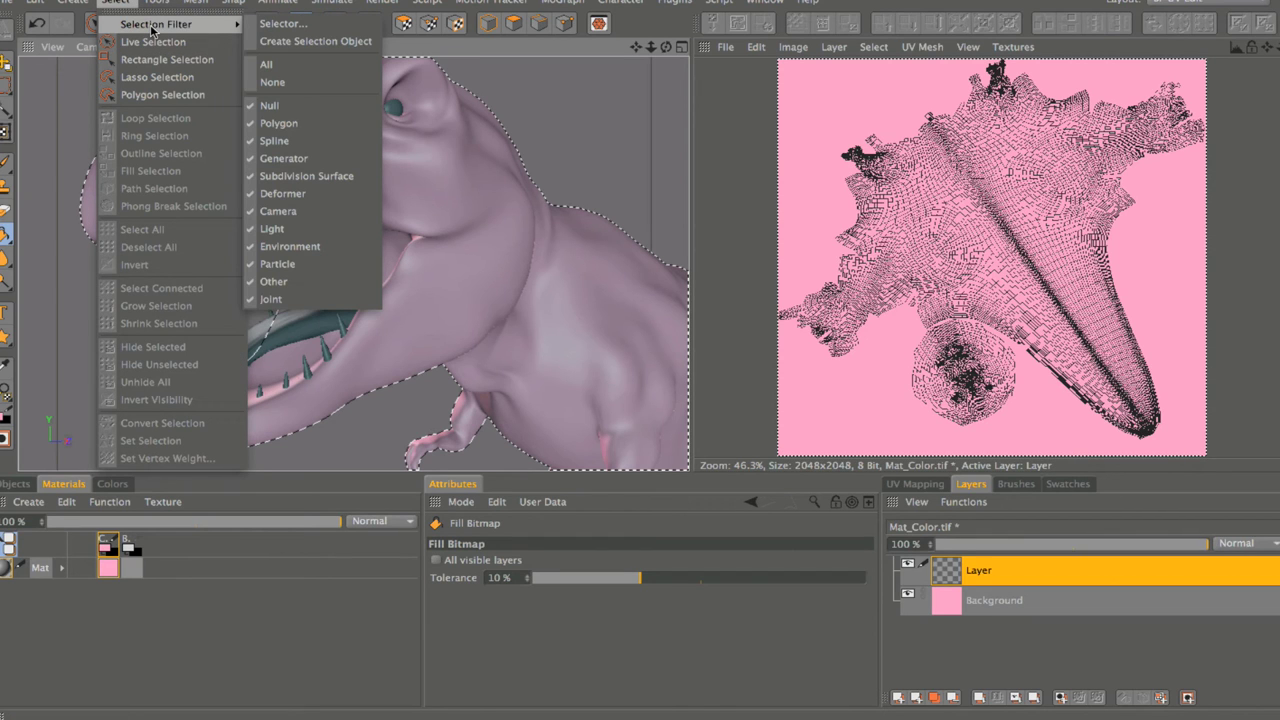
click(167, 59)
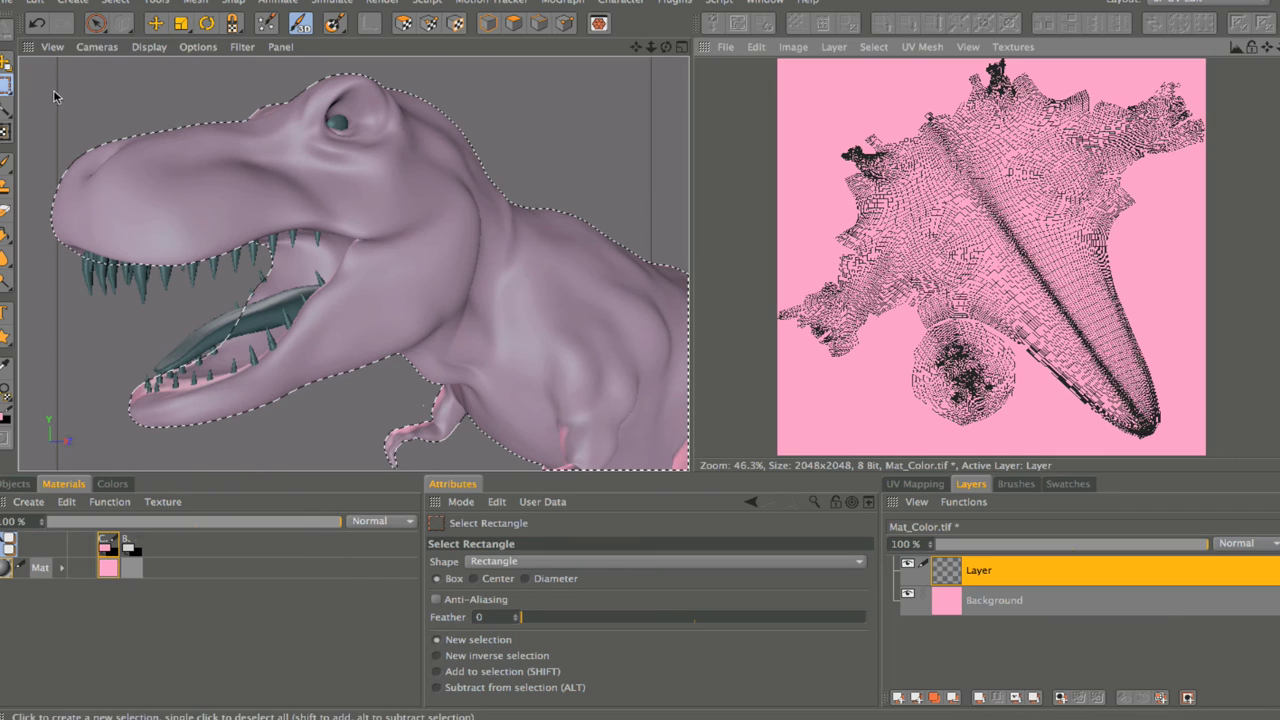
click(102, 99)
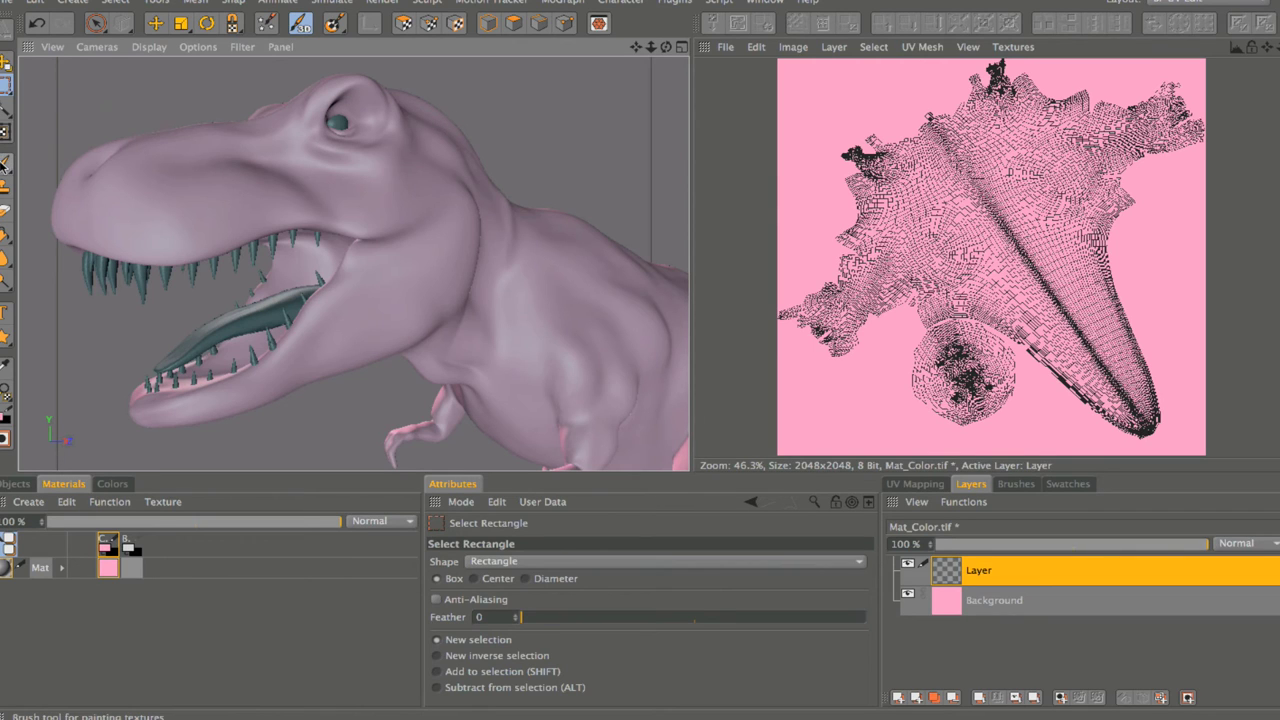
click(5, 163)
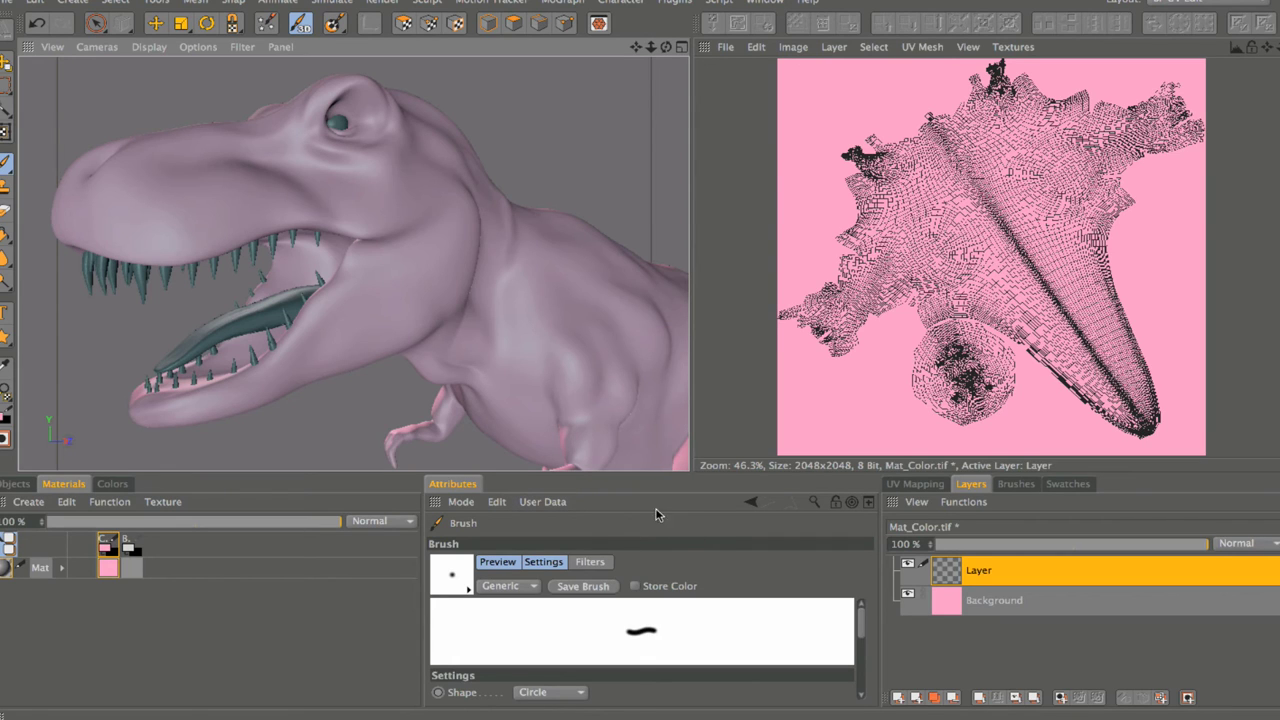
Step: Switch to the BP 3D Paint layout and look at the flat texture view before returning to the 3D view
click(1166, 4)
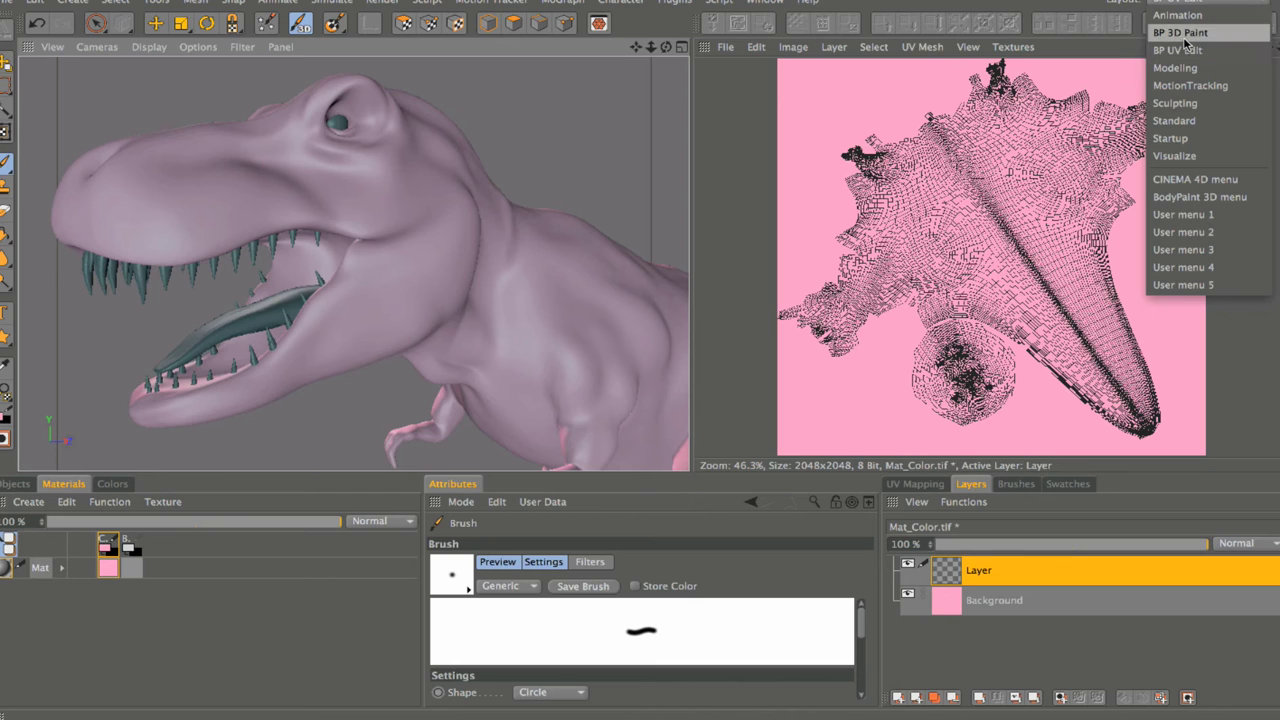
click(1180, 33)
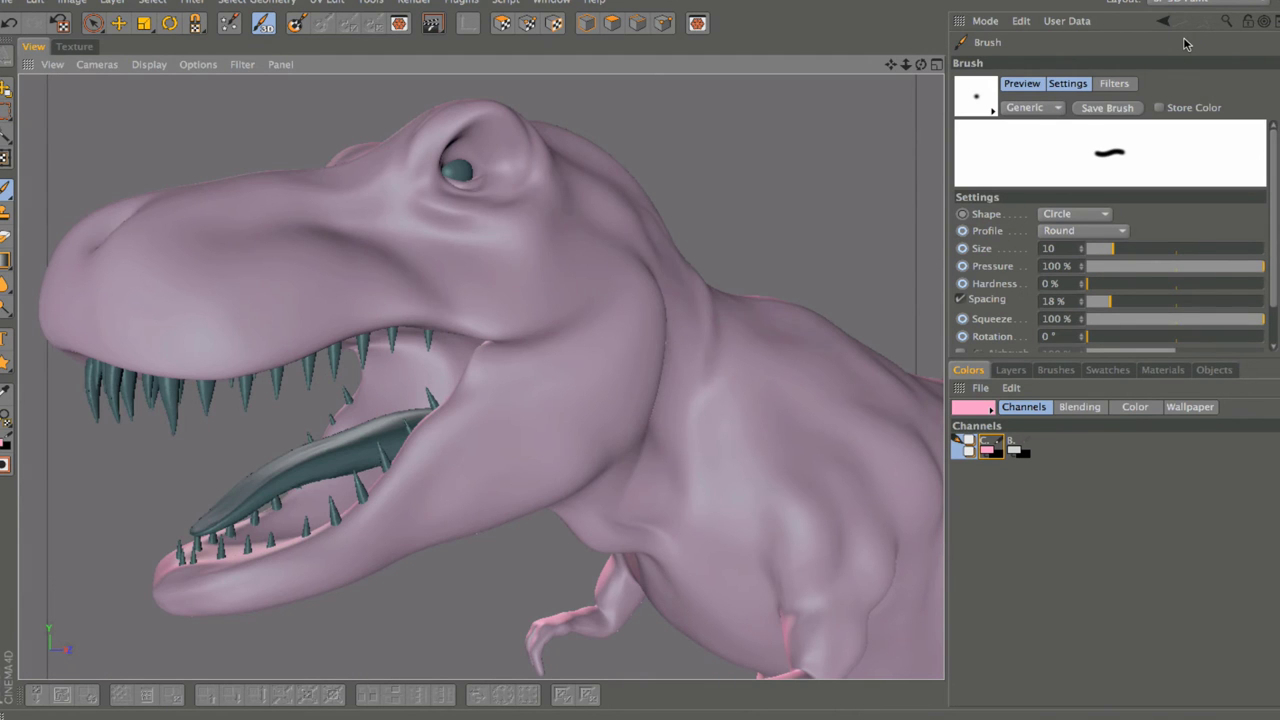
click(60, 47)
click(40, 47)
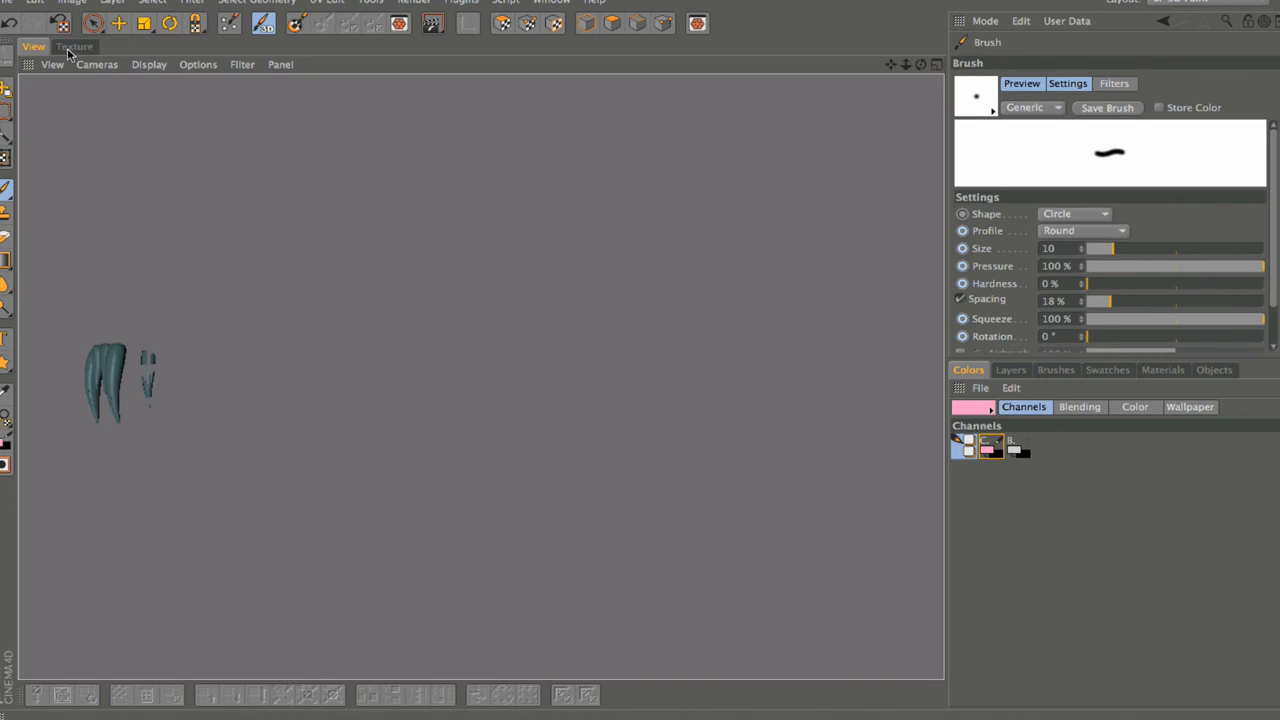
click(72, 47)
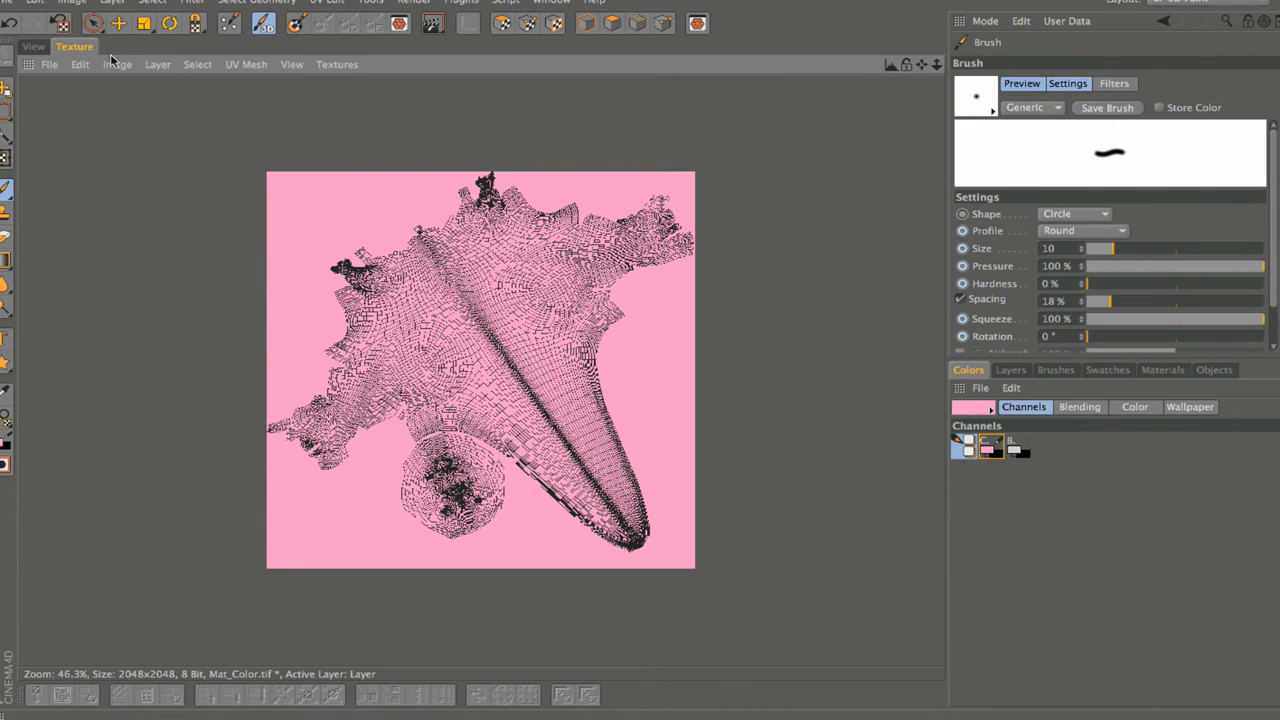
click(35, 49)
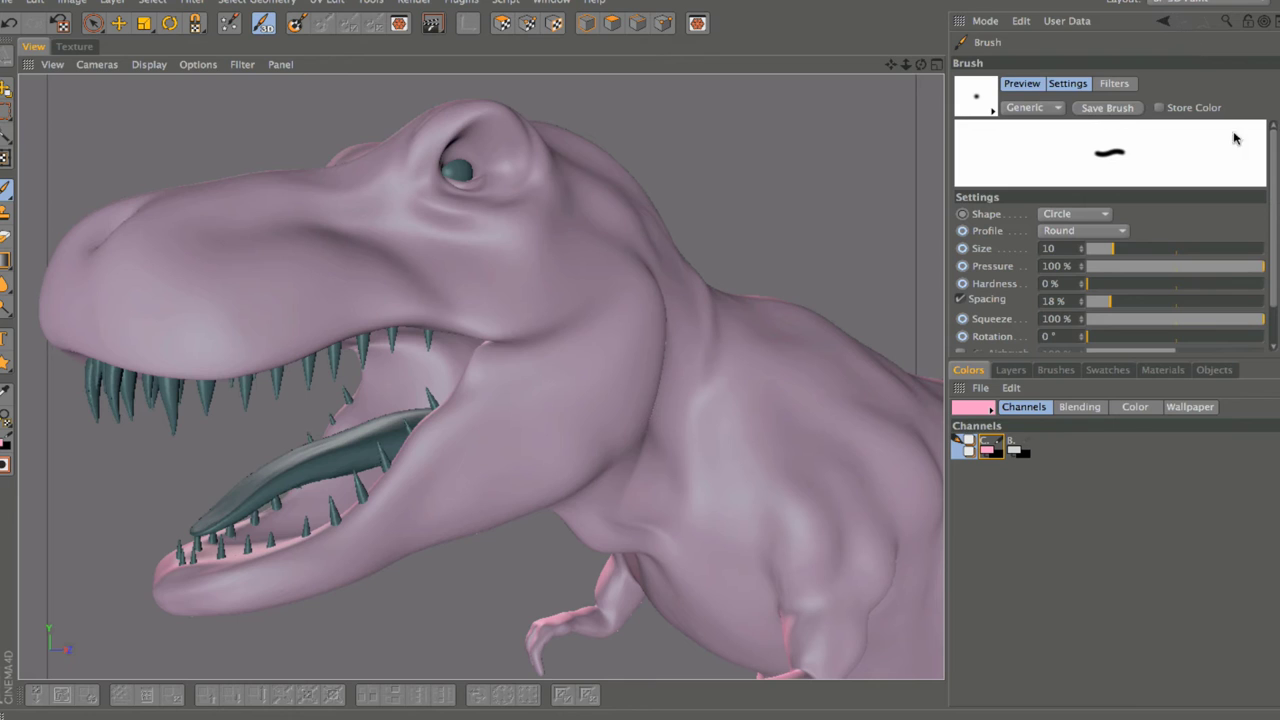
Step: Review the brush settings from Size and Pressure down to Airbrush and Jitter
mouse_move(1273, 180)
mouse_down()
mouse_move(1273, 219)
mouse_move(1274, 190)
mouse_up()
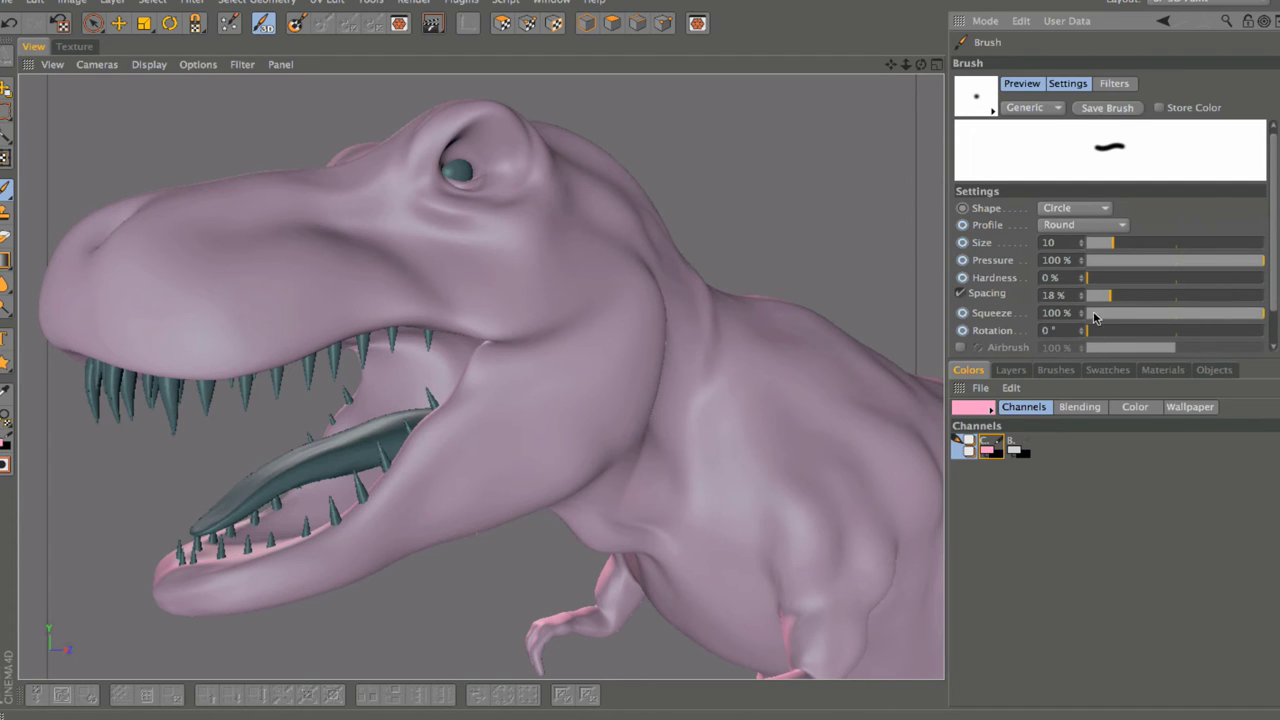
drag(1230, 315, 1268, 318)
scroll(1270, 310, down, 2)
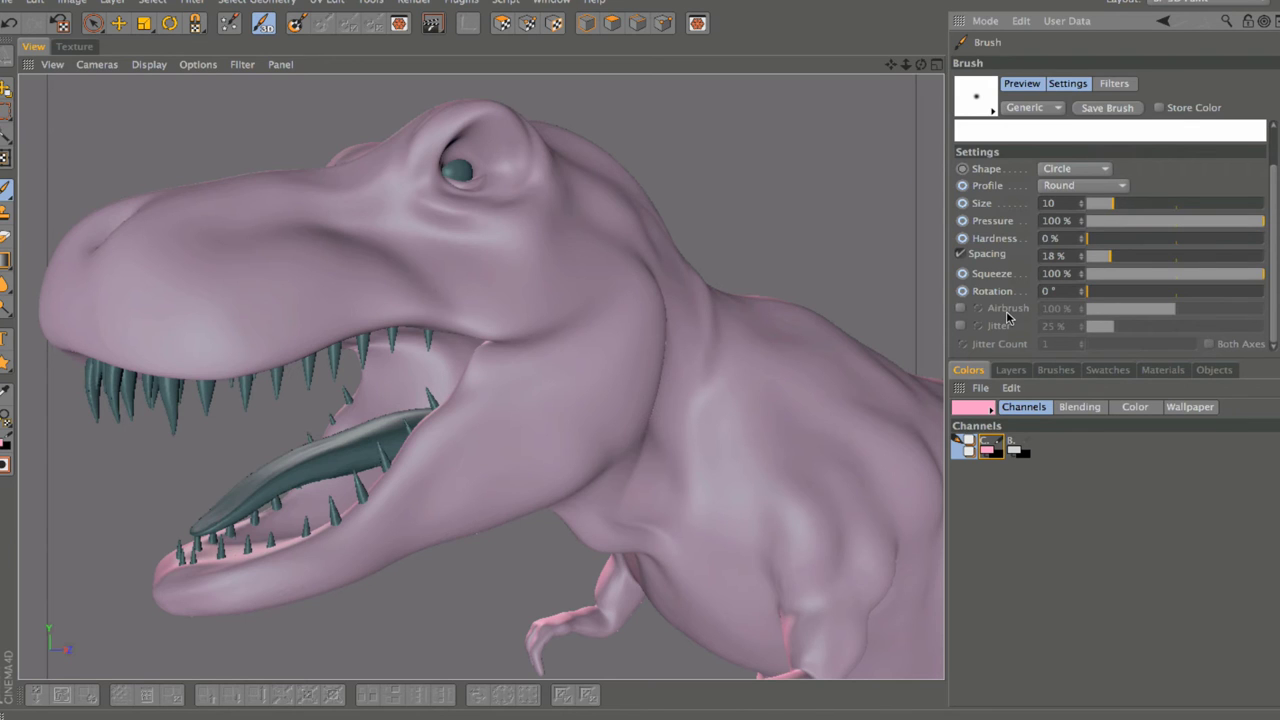
Step: Browse the BodyPaint Presets and BodyPaint 3D Artist Brushes folders and open the Sponges brush group
click(1060, 371)
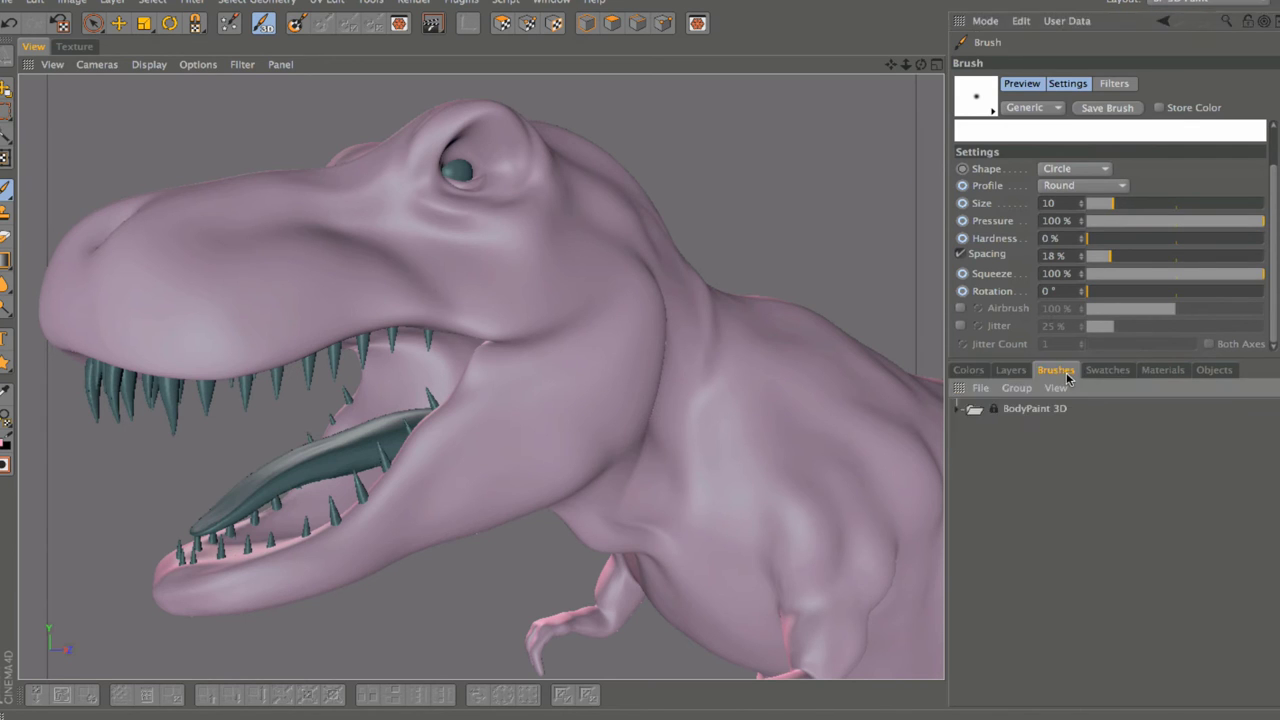
click(959, 409)
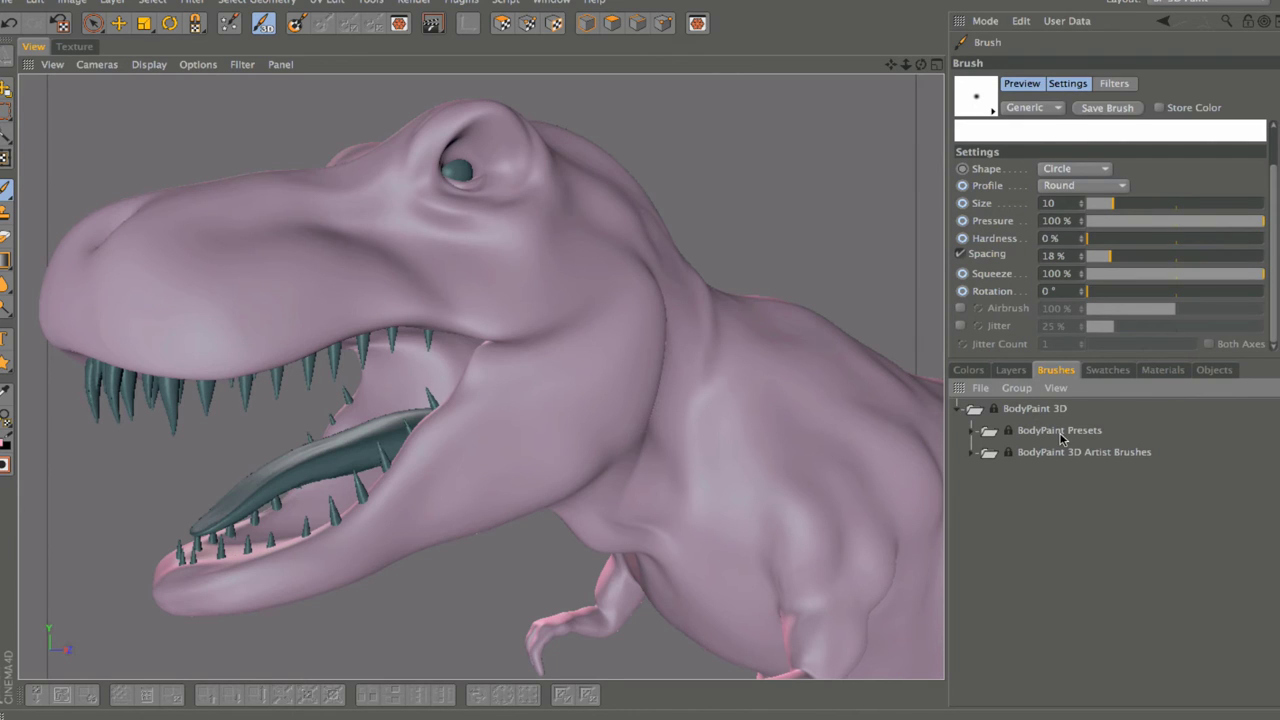
click(973, 431)
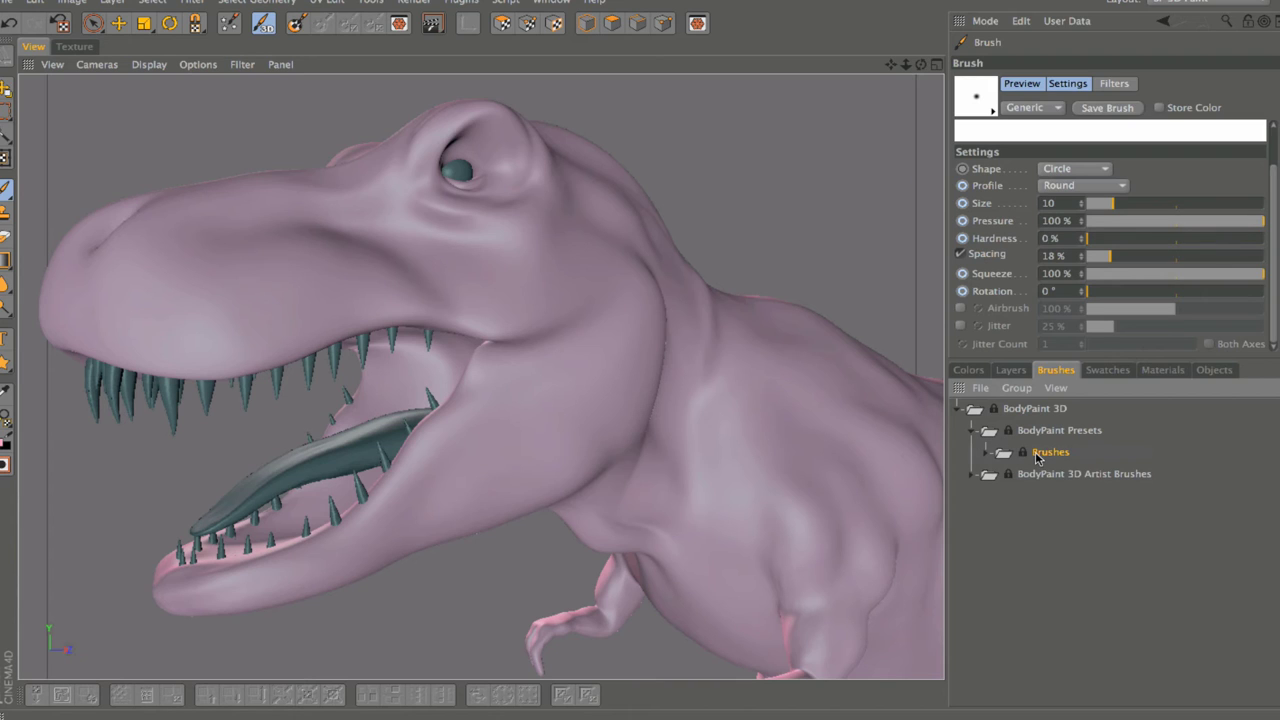
click(975, 475)
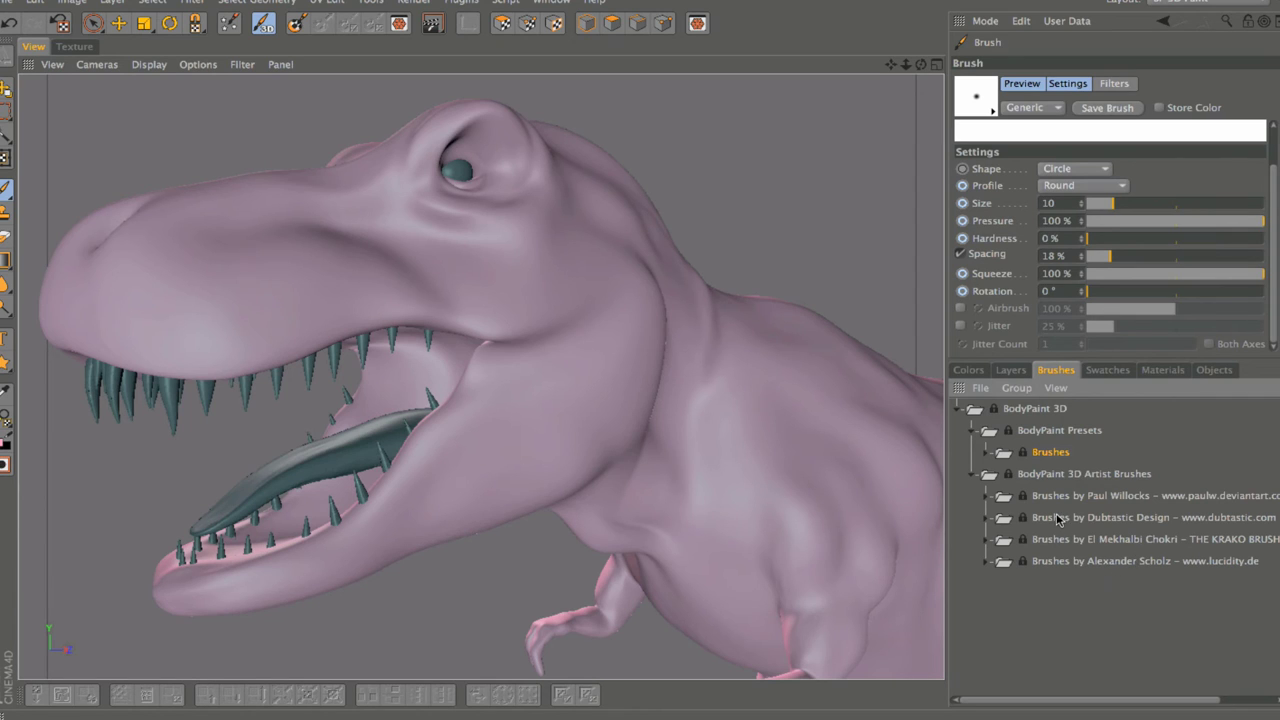
double_click(1050, 453)
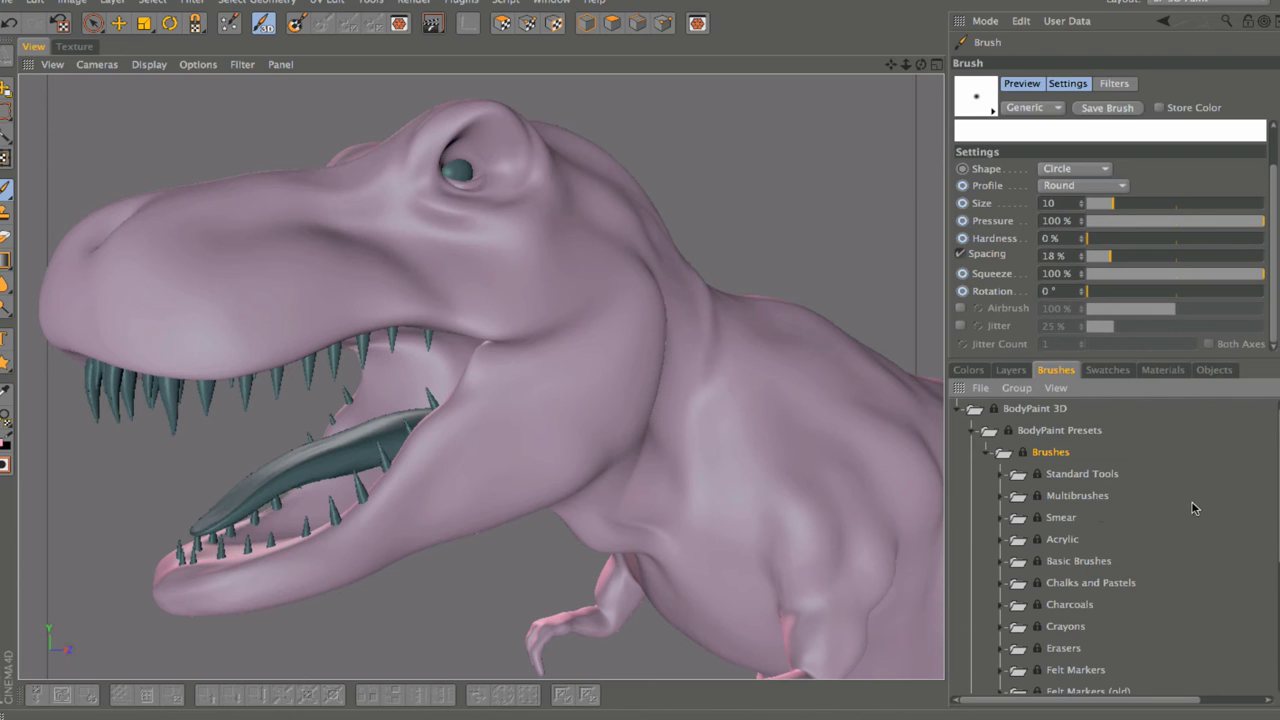
scroll(1270, 510, down, 3)
scroll(1110, 545, down, 3)
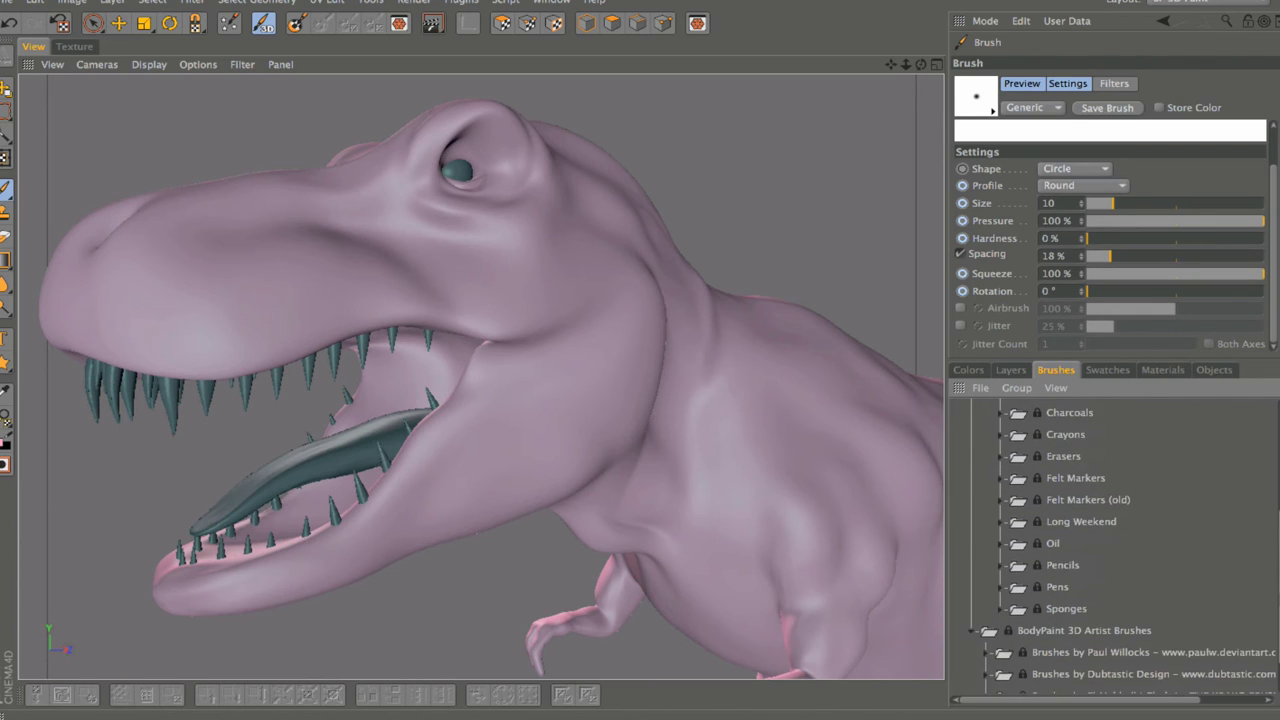
scroll(1265, 567, up, 3)
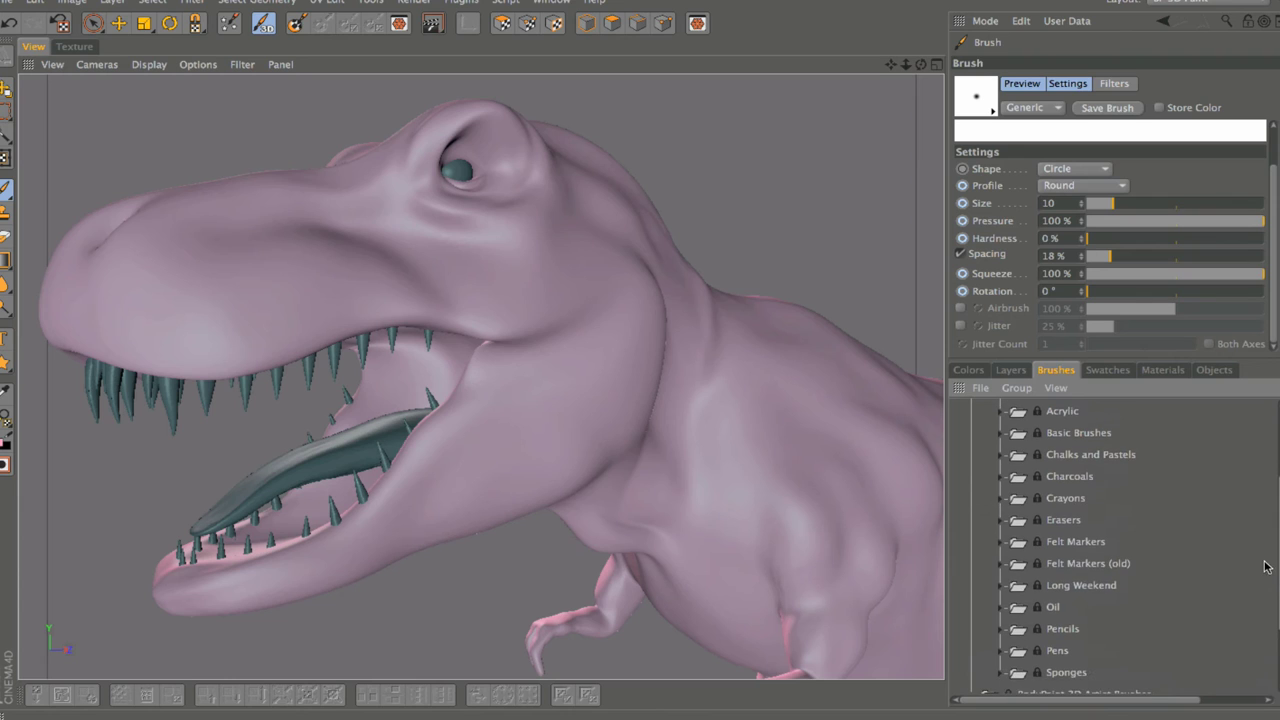
click(1066, 674)
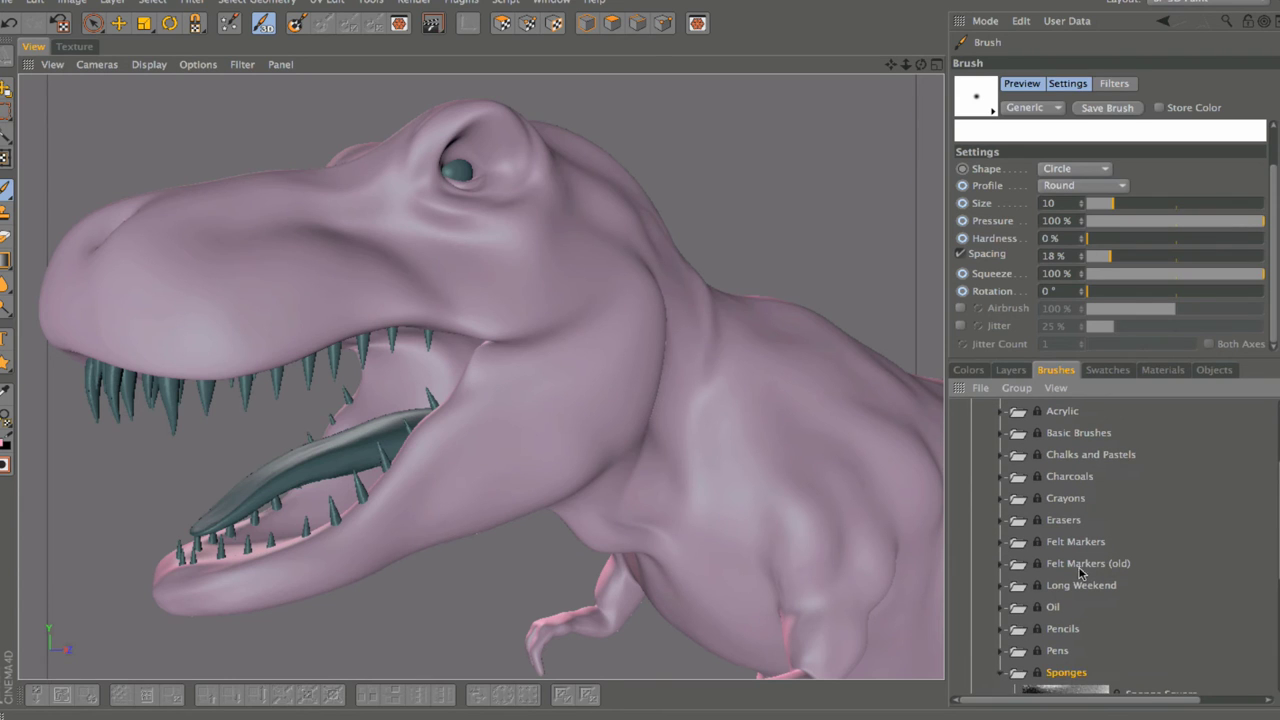
Step: Load the Sponge Square Dabs brush from the Sponges group and set its size to 27
scroll(1110, 545, down, 7)
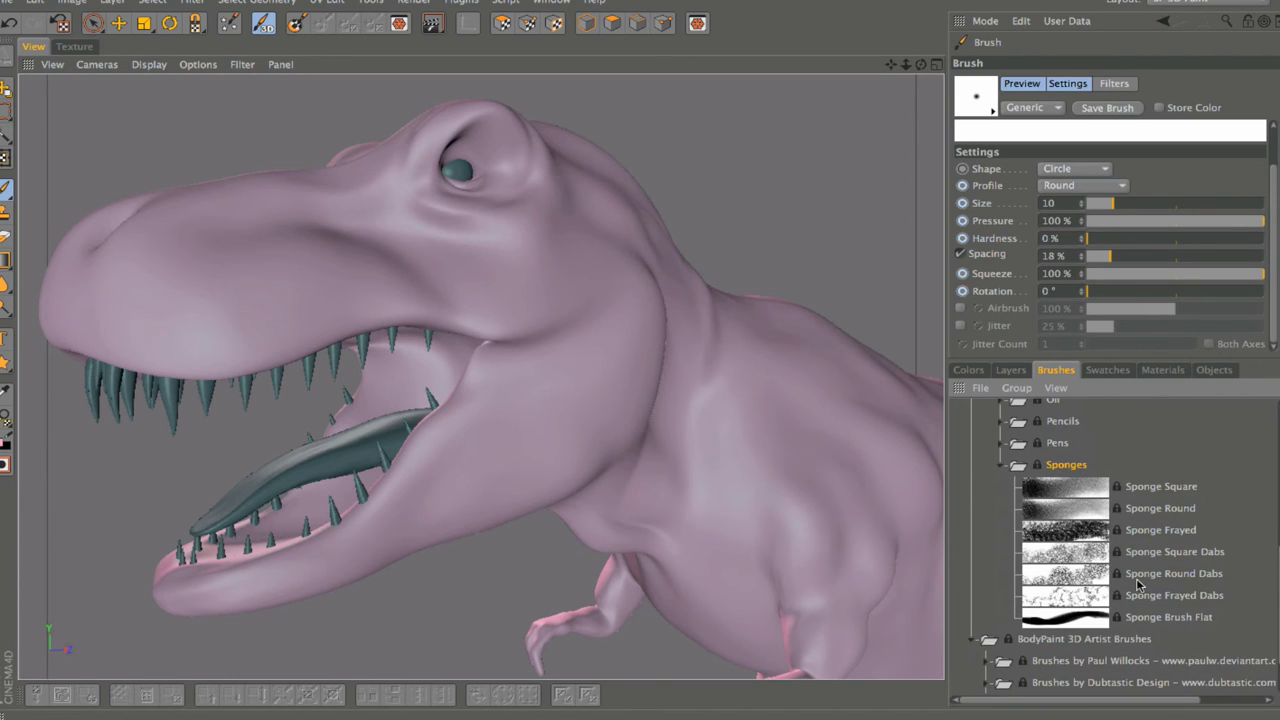
click(1097, 562)
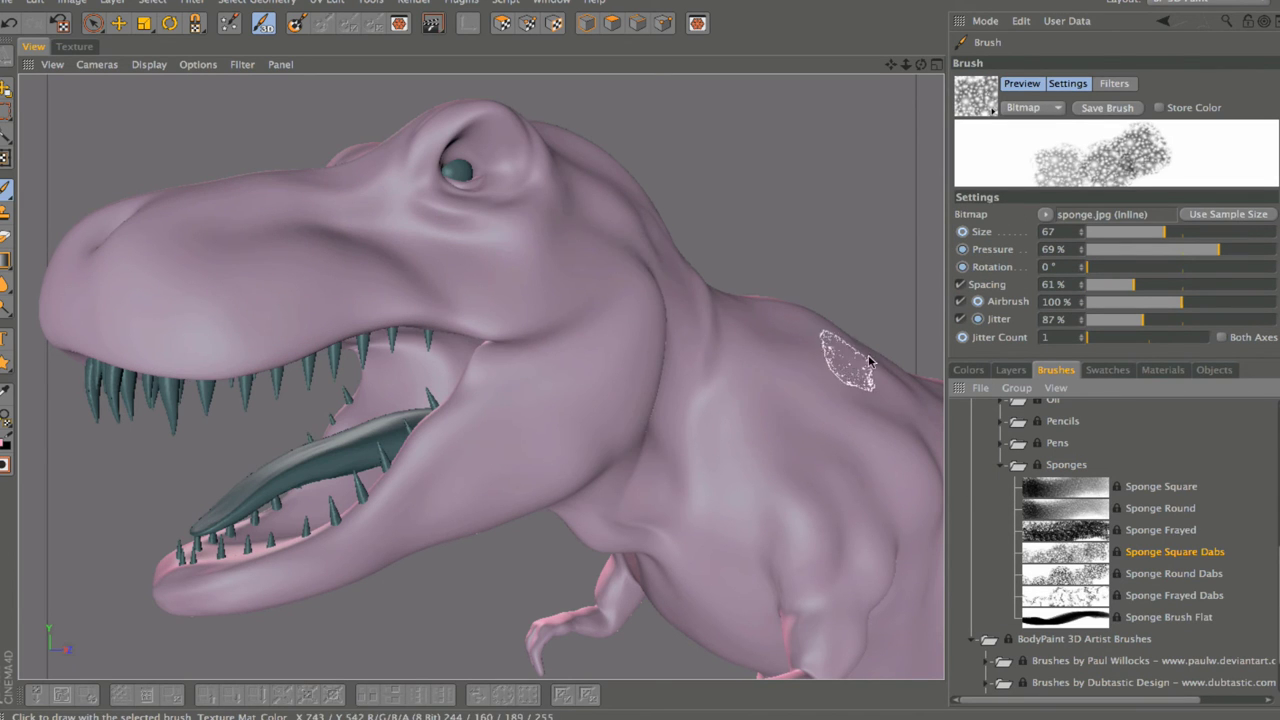
drag(1155, 236, 1134, 236)
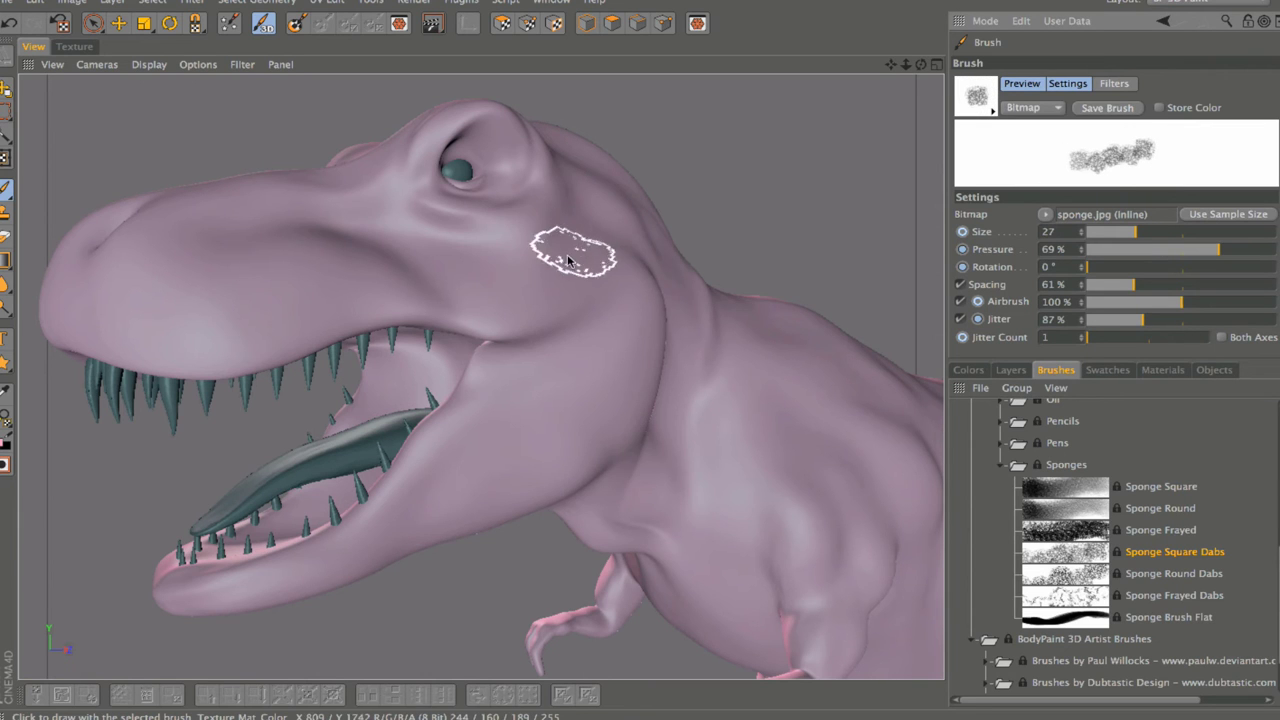
Step: Pick a dark purple swatch and sponge a mottled patch around the T-Rex's eye
mouse_move(921, 64)
mouse_down()
mouse_move(850, 78)
mouse_move(966, 40)
mouse_up()
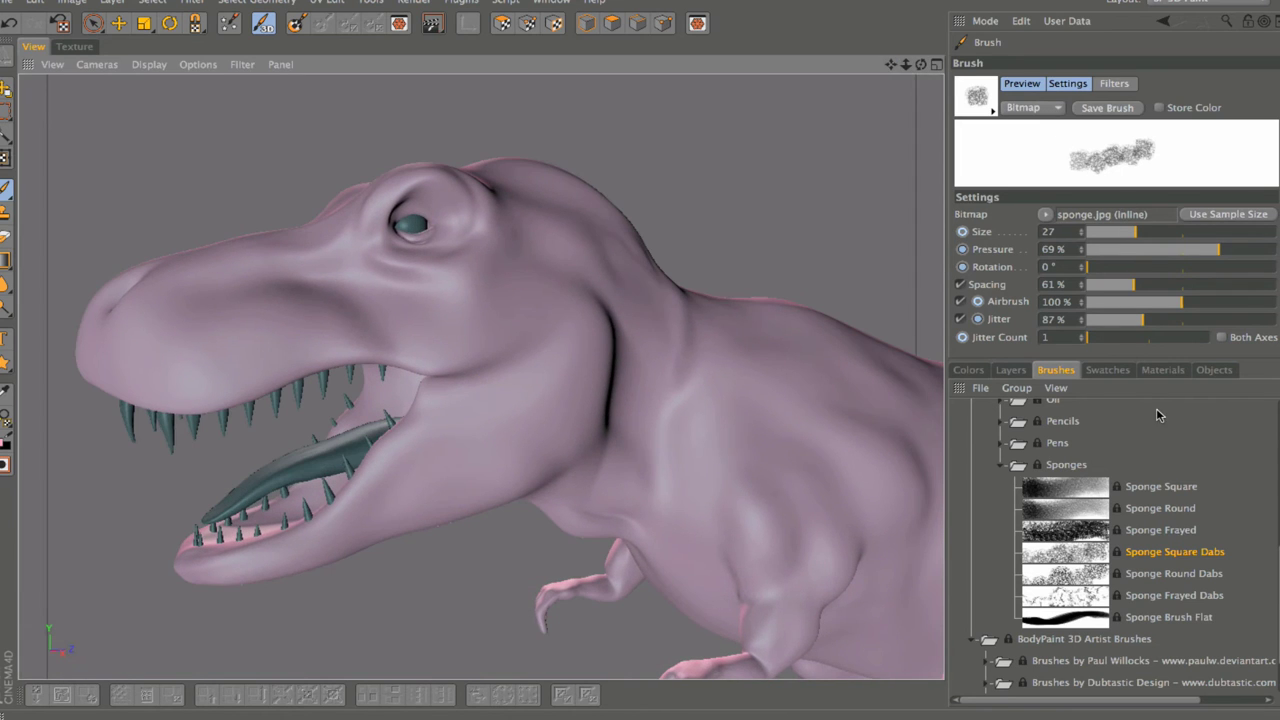
click(1129, 372)
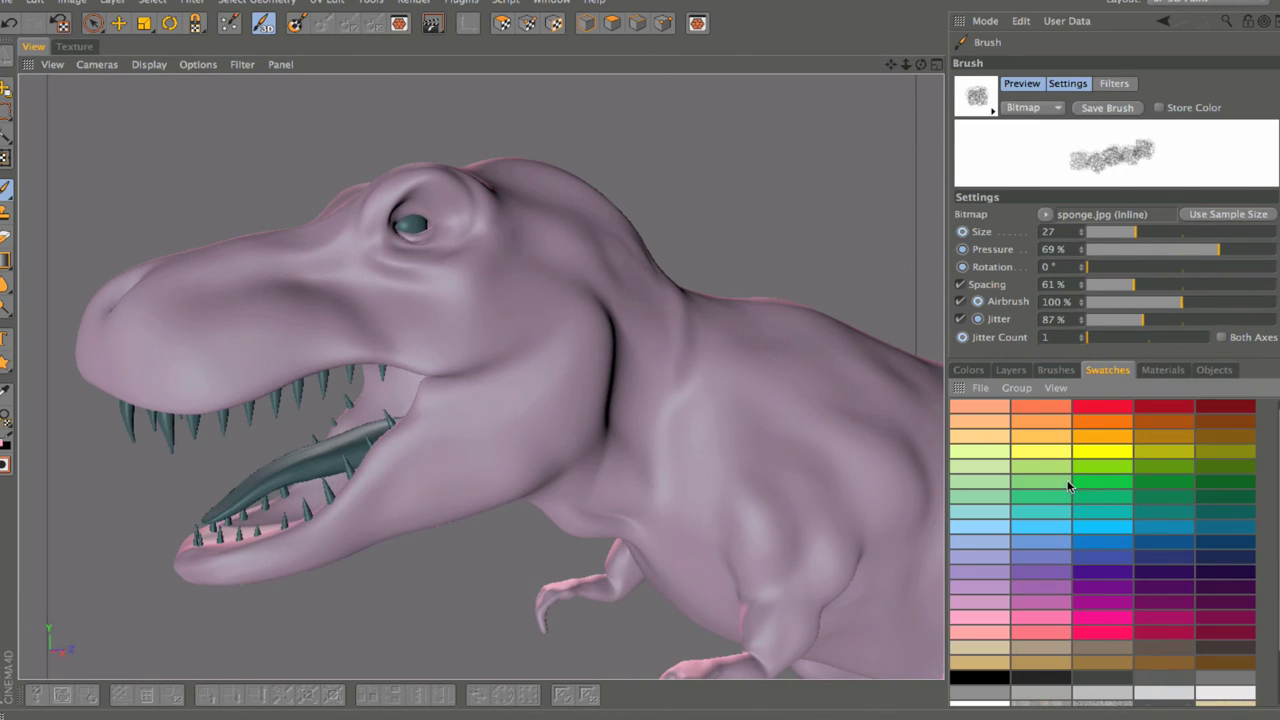
click(1050, 562)
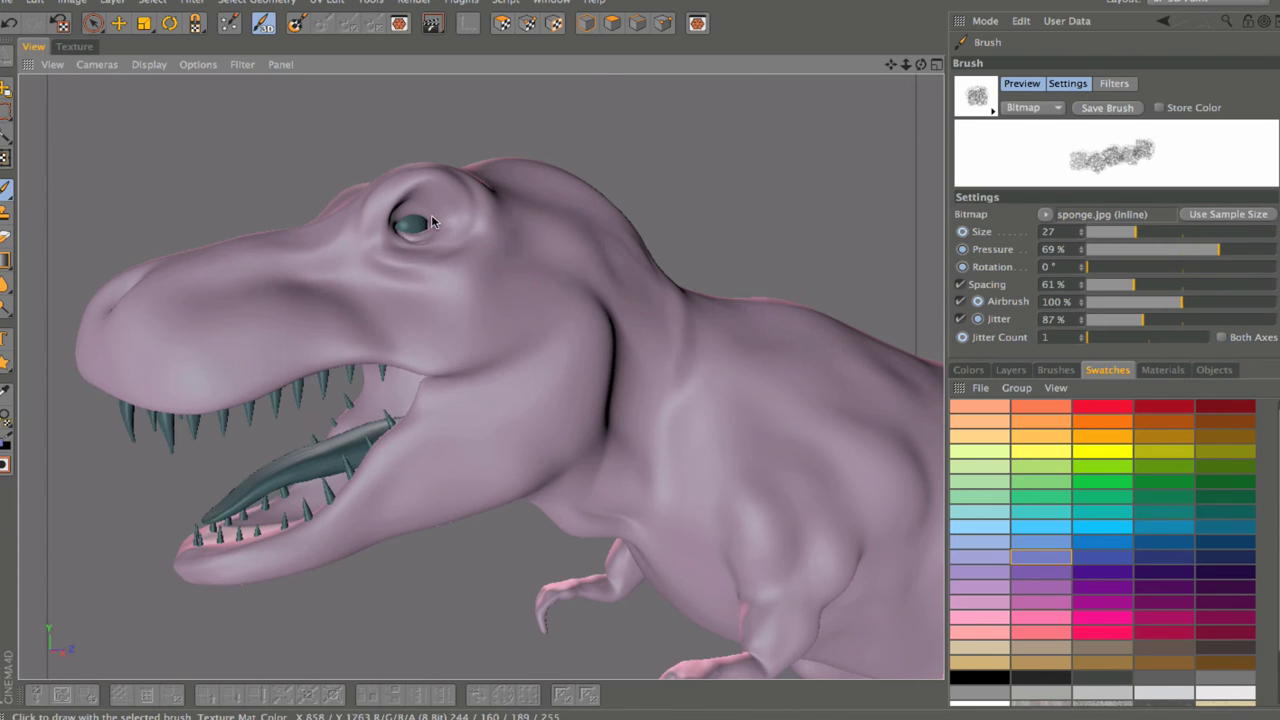
scroll(431, 214, up, 3)
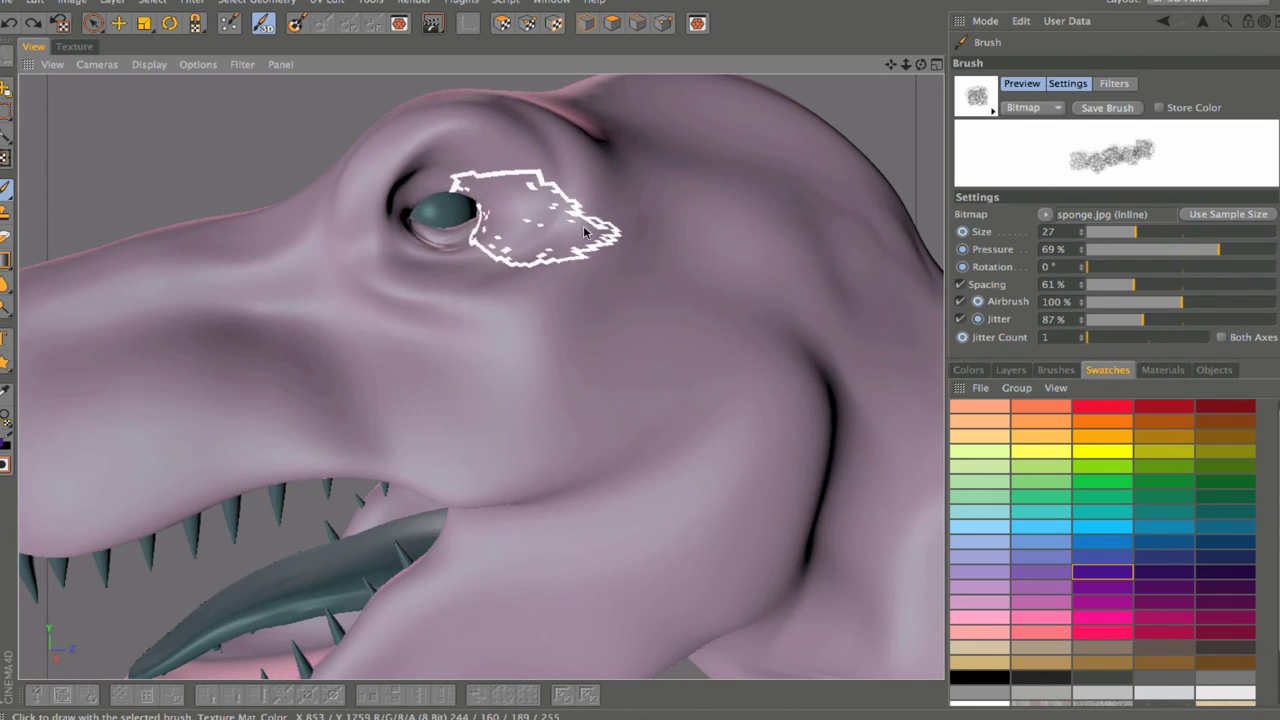
mouse_move(482, 160)
mouse_down()
mouse_move(482, 213)
mouse_move(405, 179)
mouse_move(520, 235)
mouse_move(409, 143)
mouse_move(537, 206)
mouse_up()
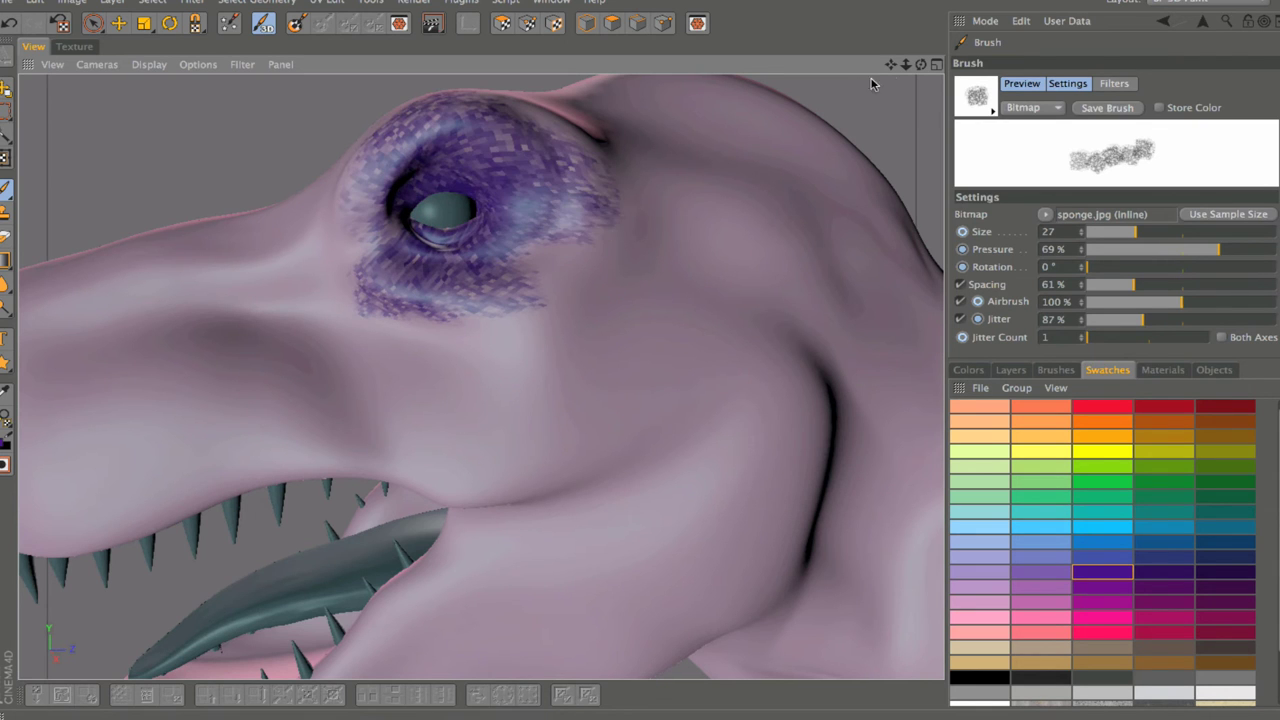
Step: Set the brush spacing to 212% and paint purple patches on the snout, cheek, mouth corner and upper neck
drag(906, 65, 902, 67)
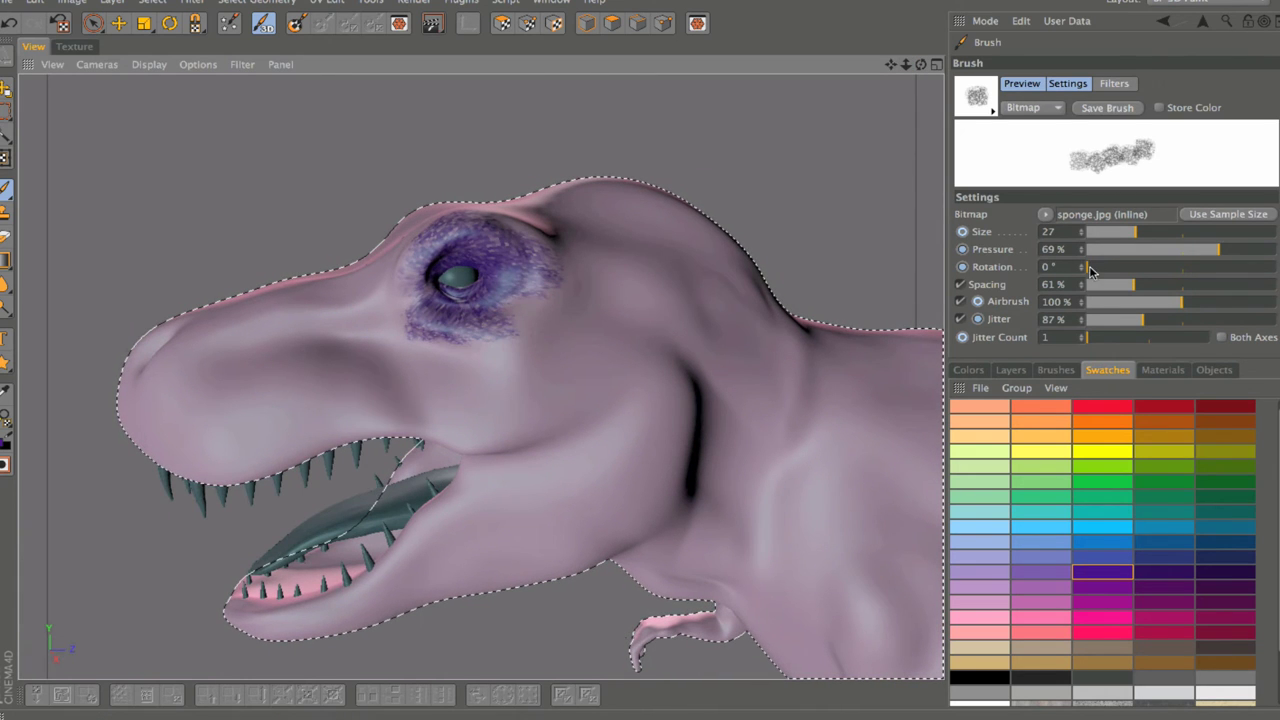
drag(1106, 289, 1151, 286)
drag(605, 342, 515, 378)
drag(287, 362, 223, 403)
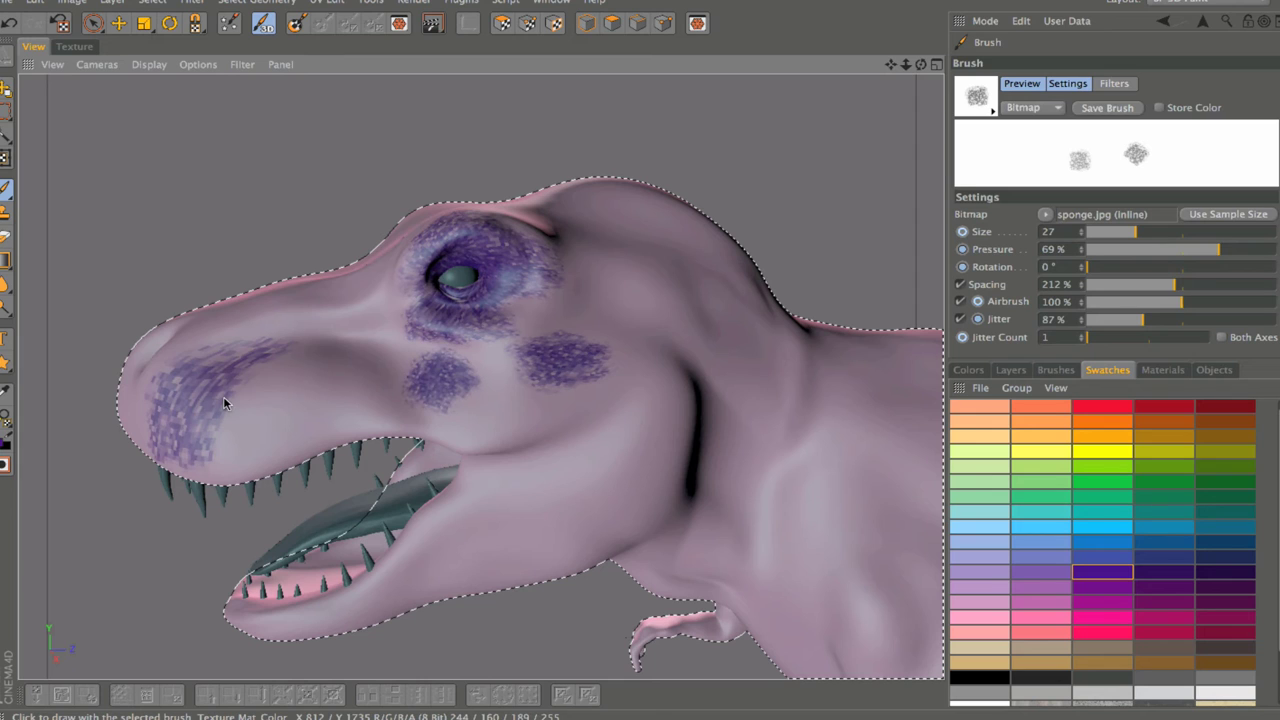
drag(406, 393, 402, 414)
drag(630, 405, 520, 438)
drag(608, 350, 660, 347)
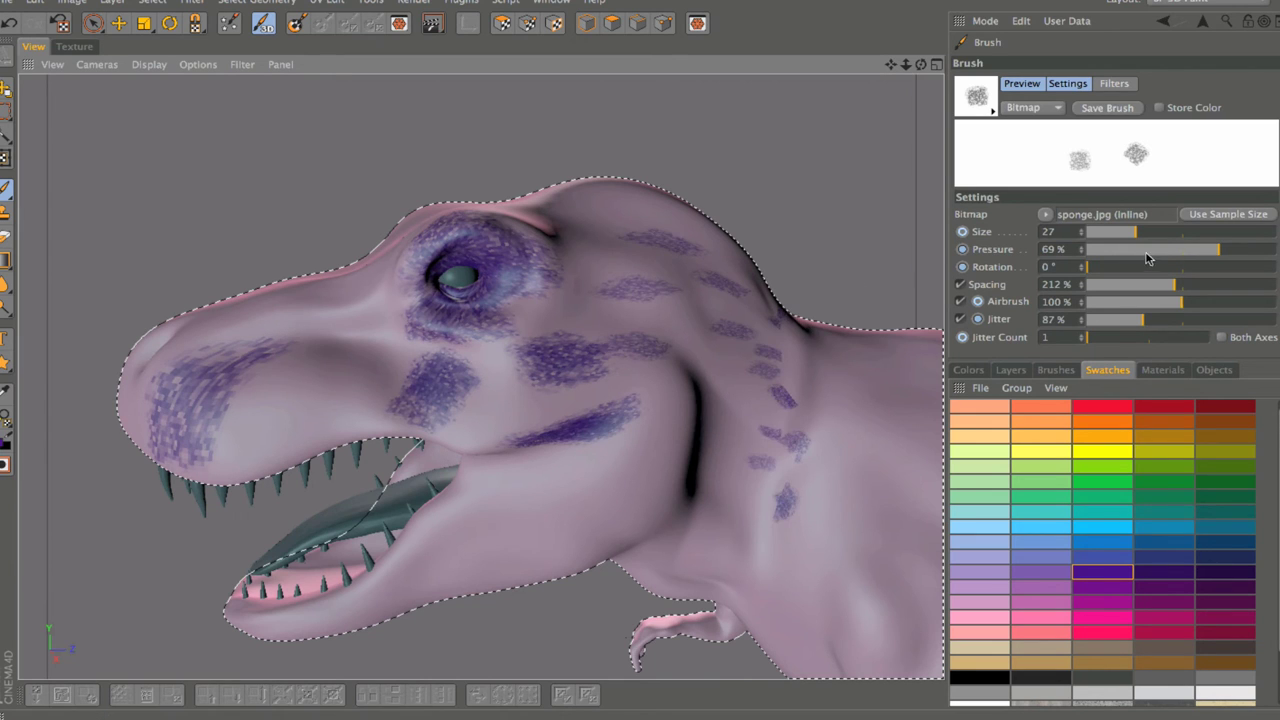
Step: Set the brush size to 104 and sponge purple over the back of the head, the neck, the lower jaw and the shoulder
drag(1136, 231, 1183, 231)
drag(729, 414, 785, 424)
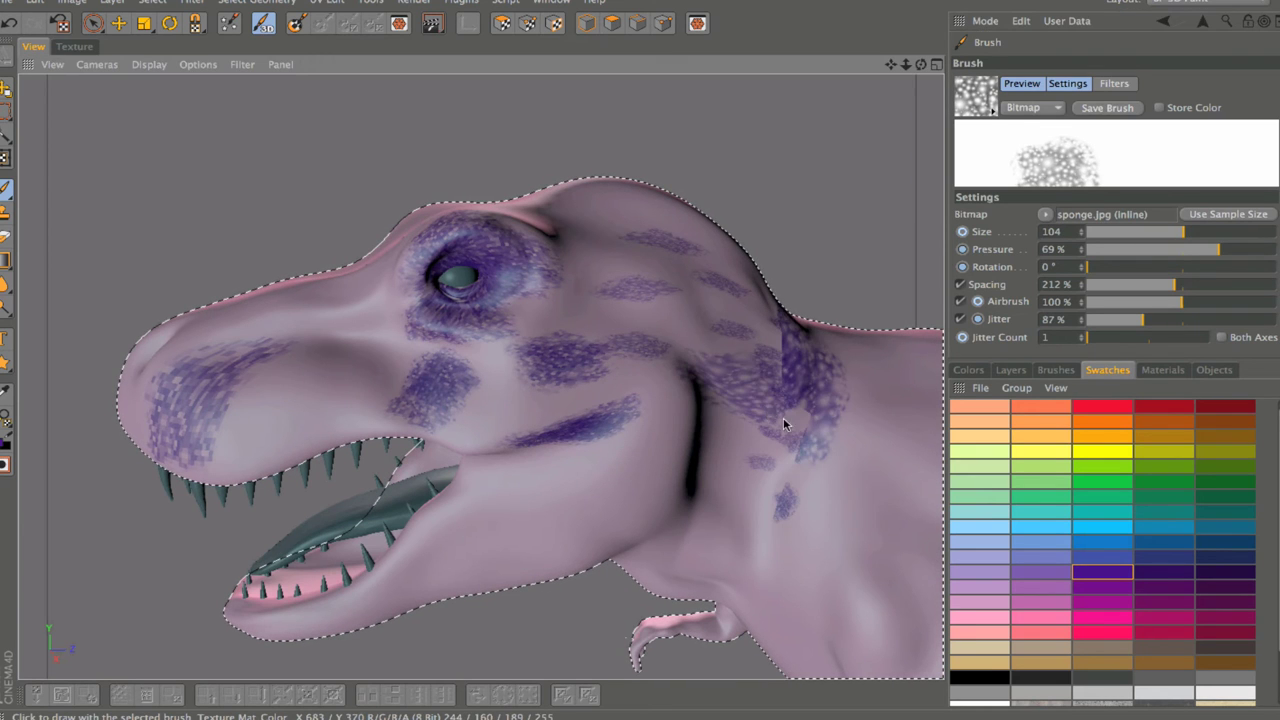
drag(721, 303, 636, 284)
mouse_move(737, 468)
mouse_down()
mouse_move(674, 508)
mouse_move(740, 490)
mouse_up()
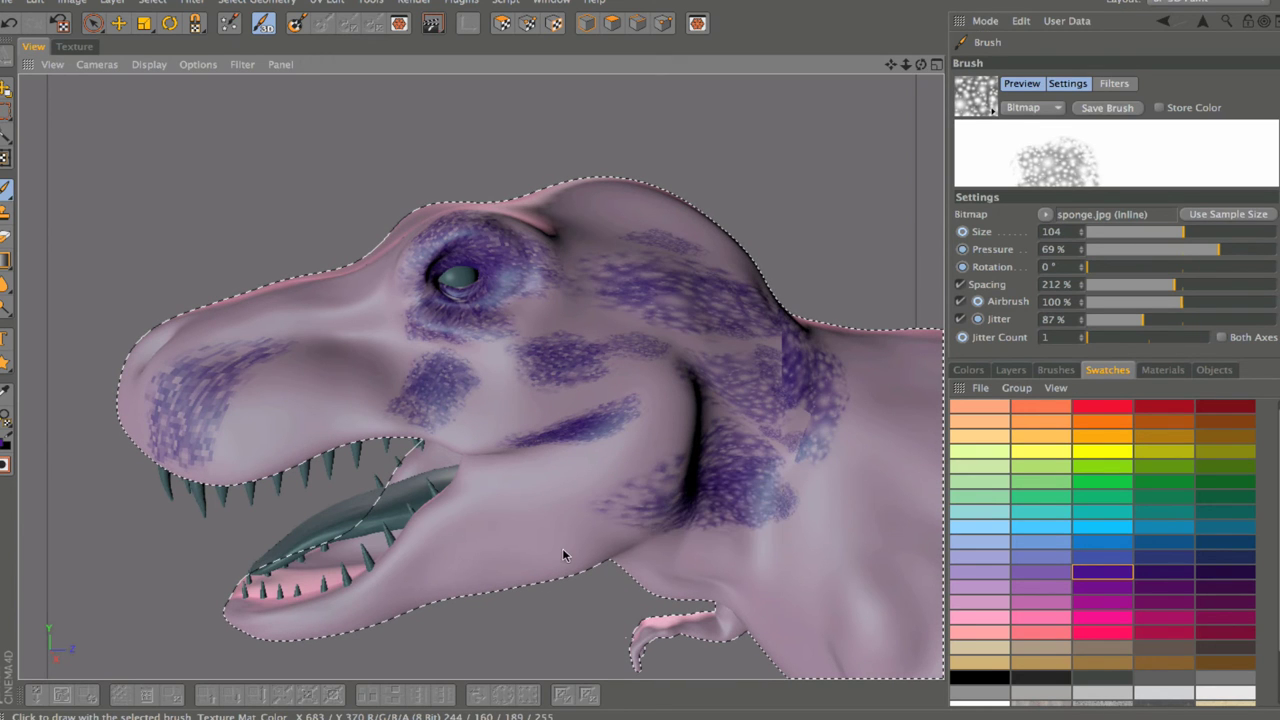
mouse_move(562, 548)
mouse_down()
mouse_move(508, 583)
mouse_move(686, 543)
mouse_move(903, 349)
mouse_move(896, 292)
mouse_move(840, 375)
mouse_move(622, 316)
mouse_move(666, 209)
mouse_move(859, 121)
mouse_up()
alt+middle_drag(678, 498, 481, 377)
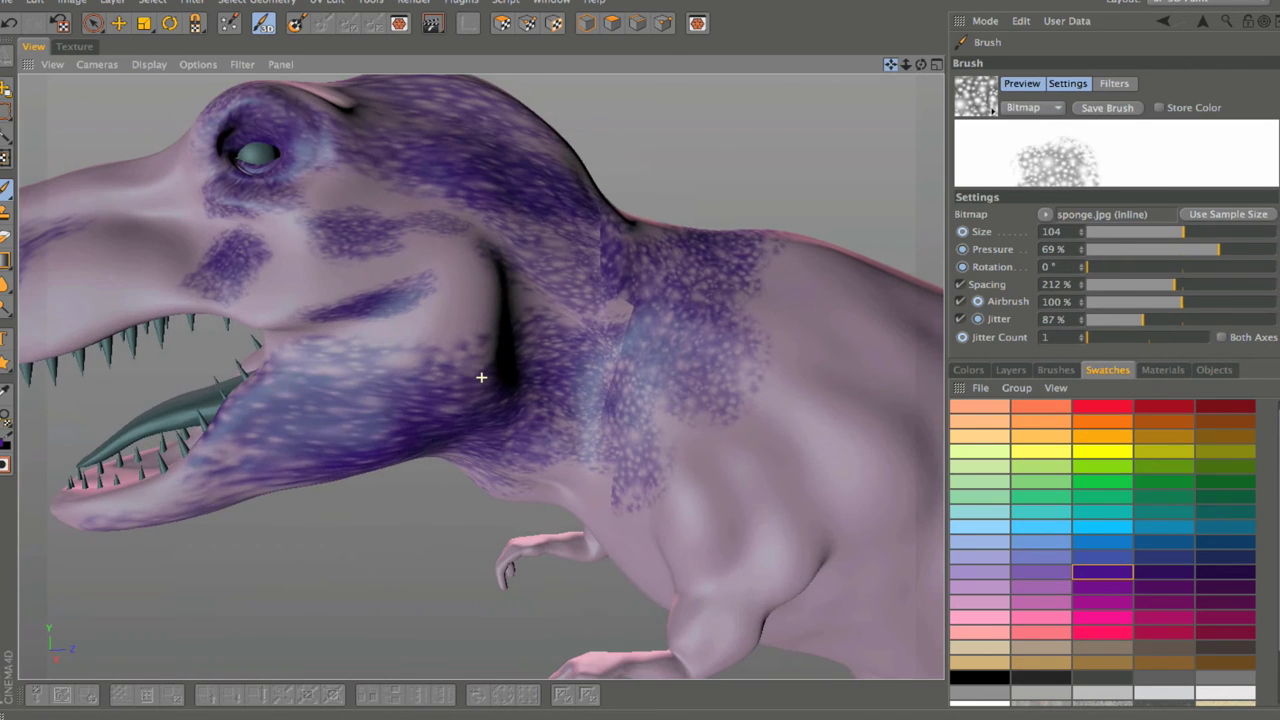
drag(908, 64, 921, 64)
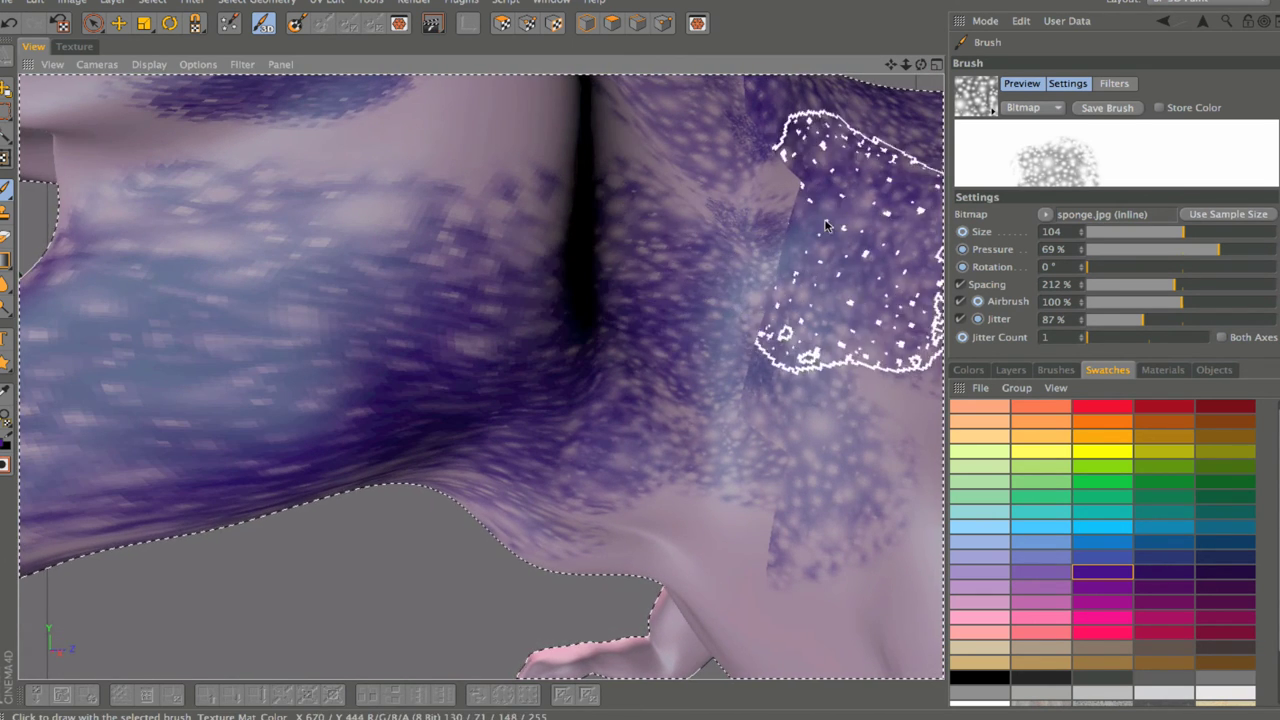
mouse_move(698, 548)
mouse_down()
mouse_move(670, 610)
mouse_move(705, 520)
mouse_up()
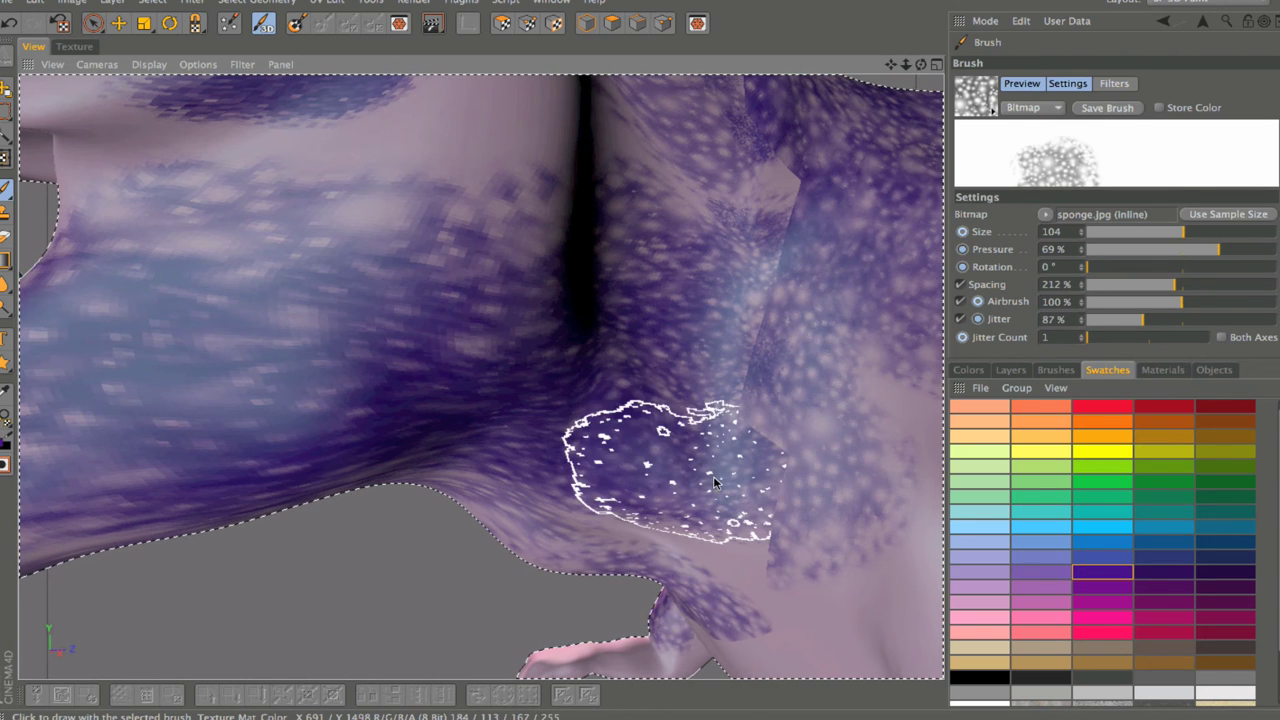
Step: Switch to the flat texture view and dab purple spots over the unpainted half of the round head UV island
click(74, 47)
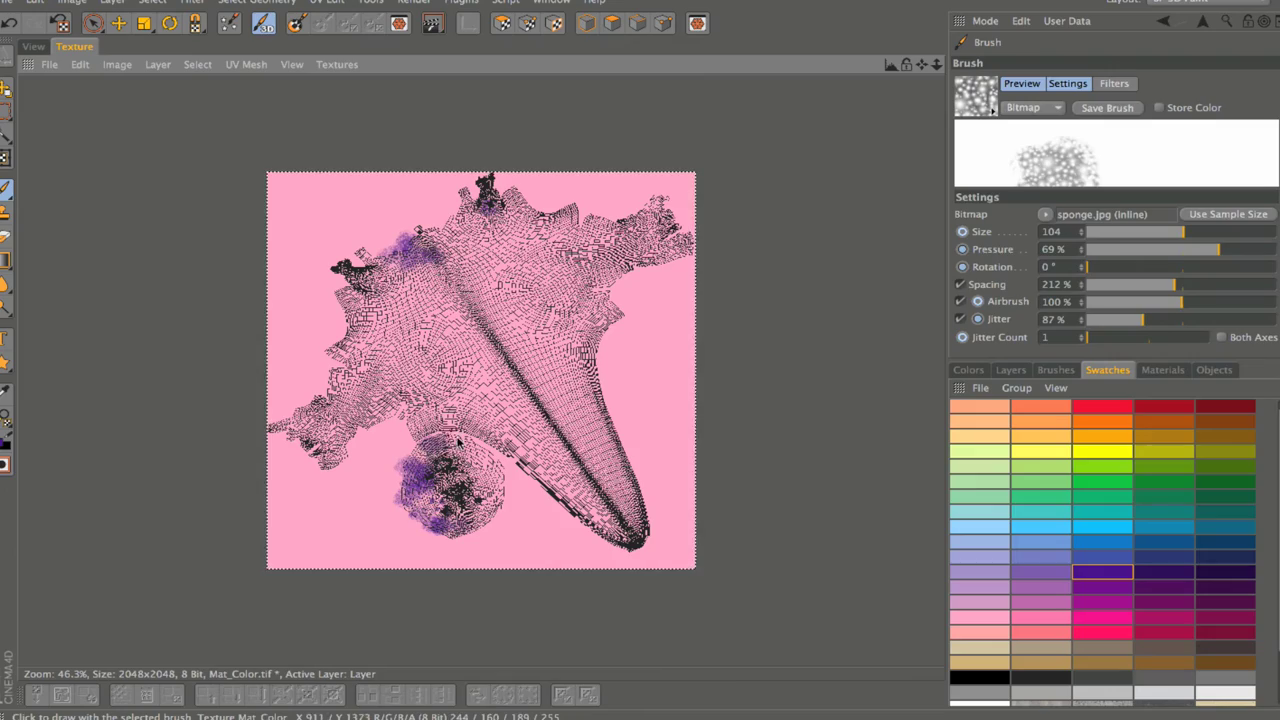
mouse_move(937, 65)
mouse_down()
mouse_move(1029, 65)
mouse_move(934, 35)
mouse_move(958, 0)
mouse_move(1020, 0)
mouse_up()
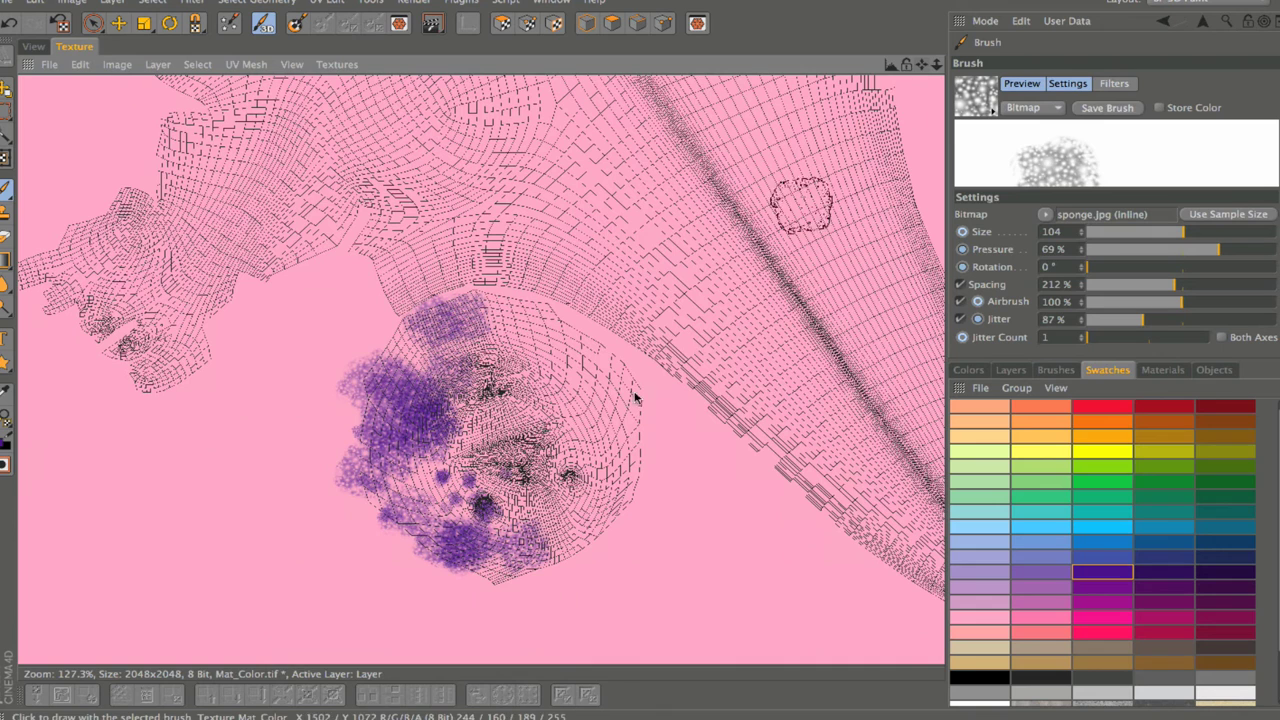
click(517, 300)
click(582, 366)
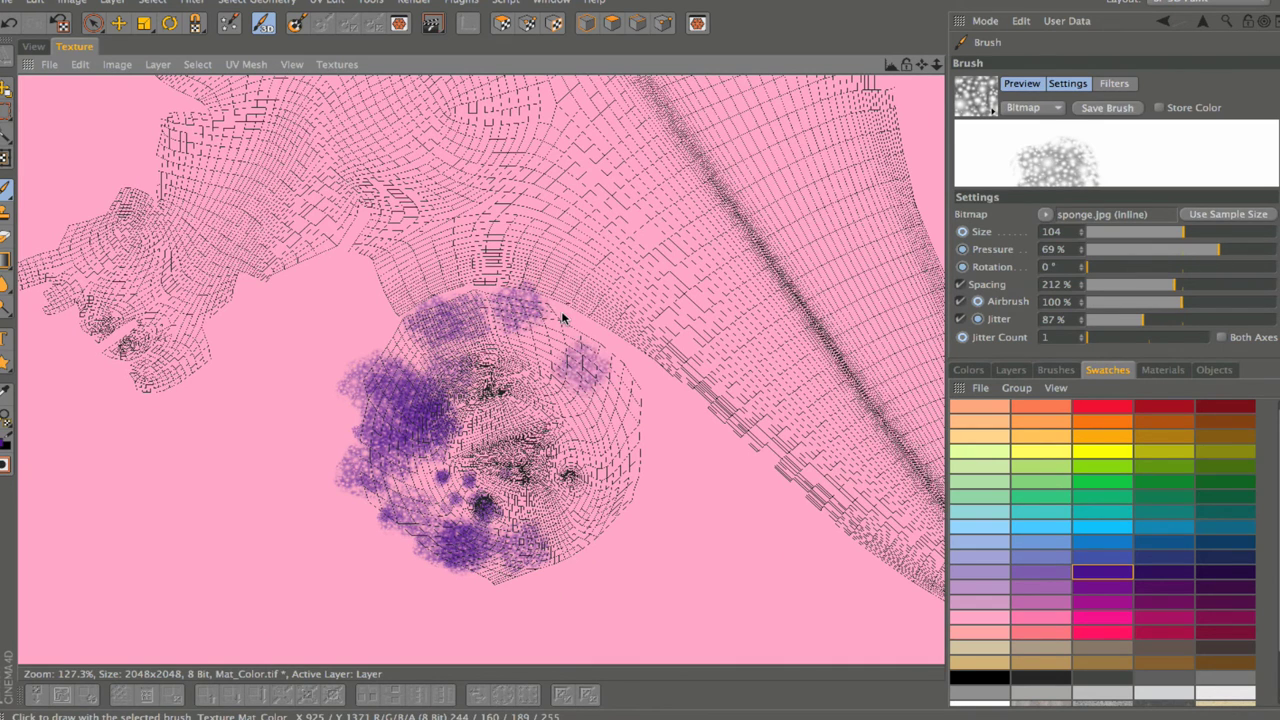
drag(608, 354, 617, 358)
mouse_move(633, 472)
mouse_down()
mouse_move(637, 488)
mouse_move(570, 543)
mouse_up()
drag(564, 406, 518, 421)
click(577, 462)
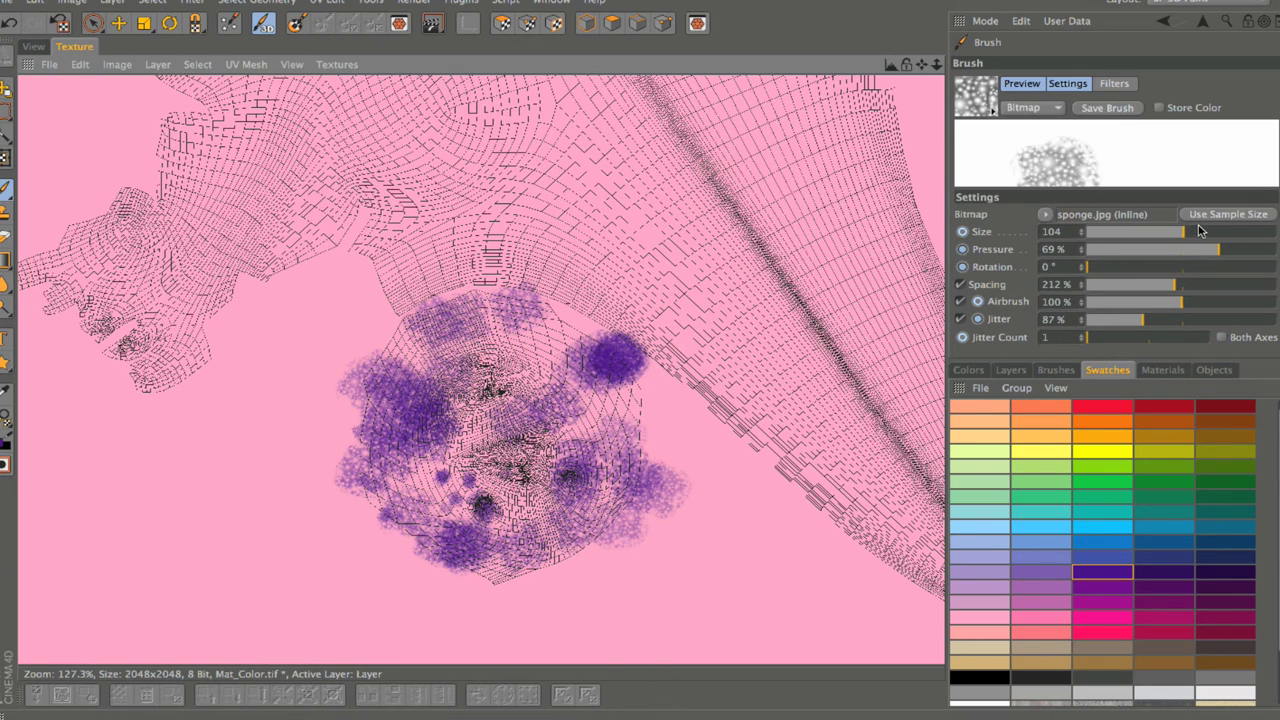
Step: Set the brush size to 202 and dab large purple spots on both sides of the body's spine line near the head island
drag(1200, 231, 1221, 231)
click(653, 222)
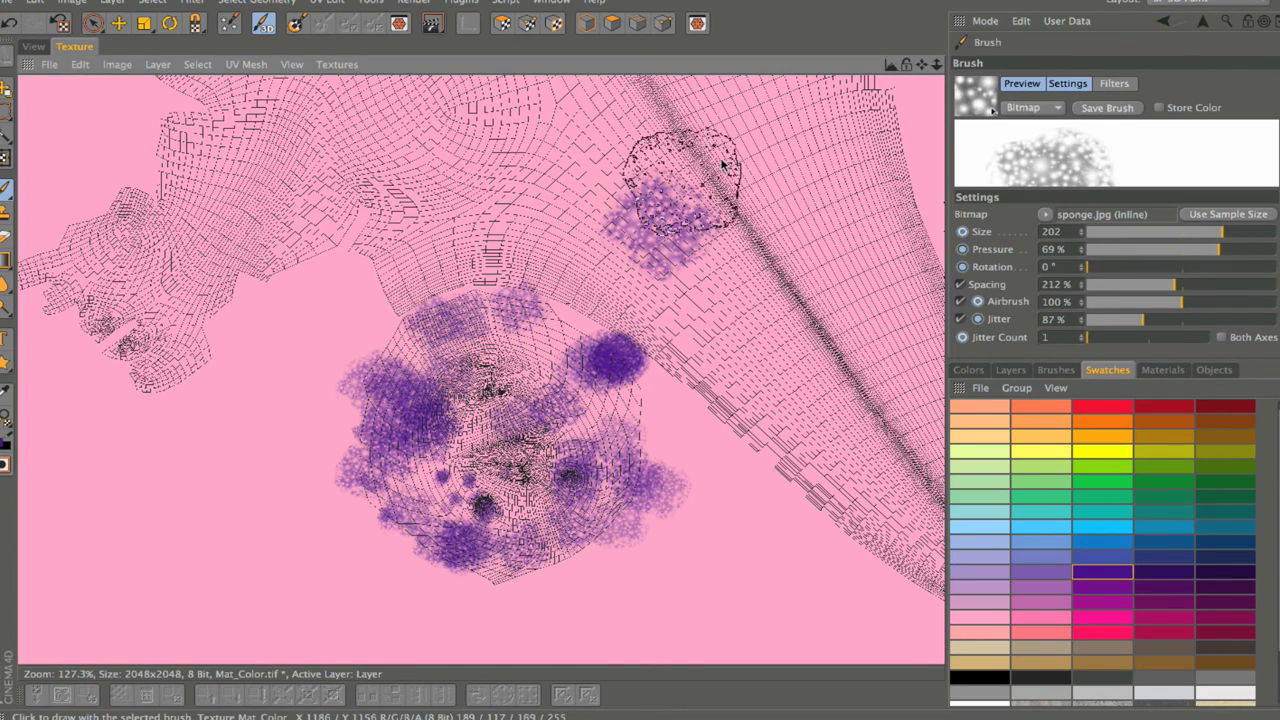
click(765, 125)
drag(875, 252, 875, 252)
click(795, 380)
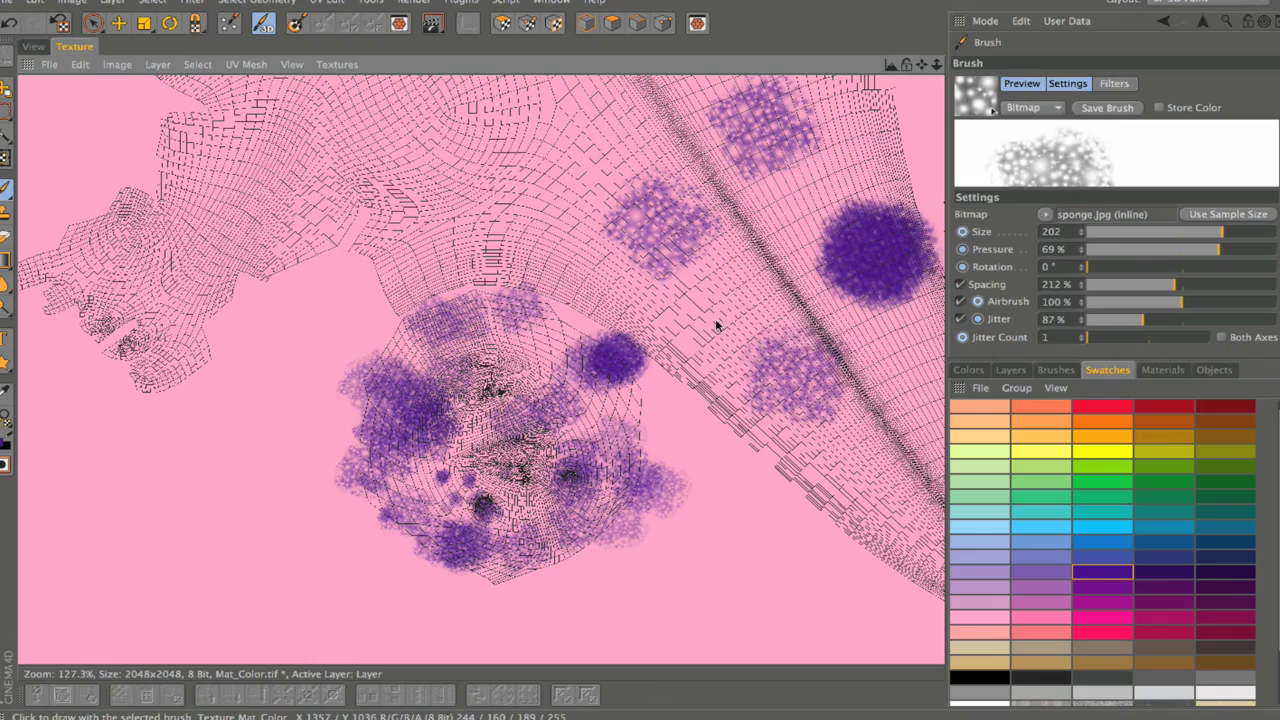
click(690, 250)
click(445, 128)
click(654, 148)
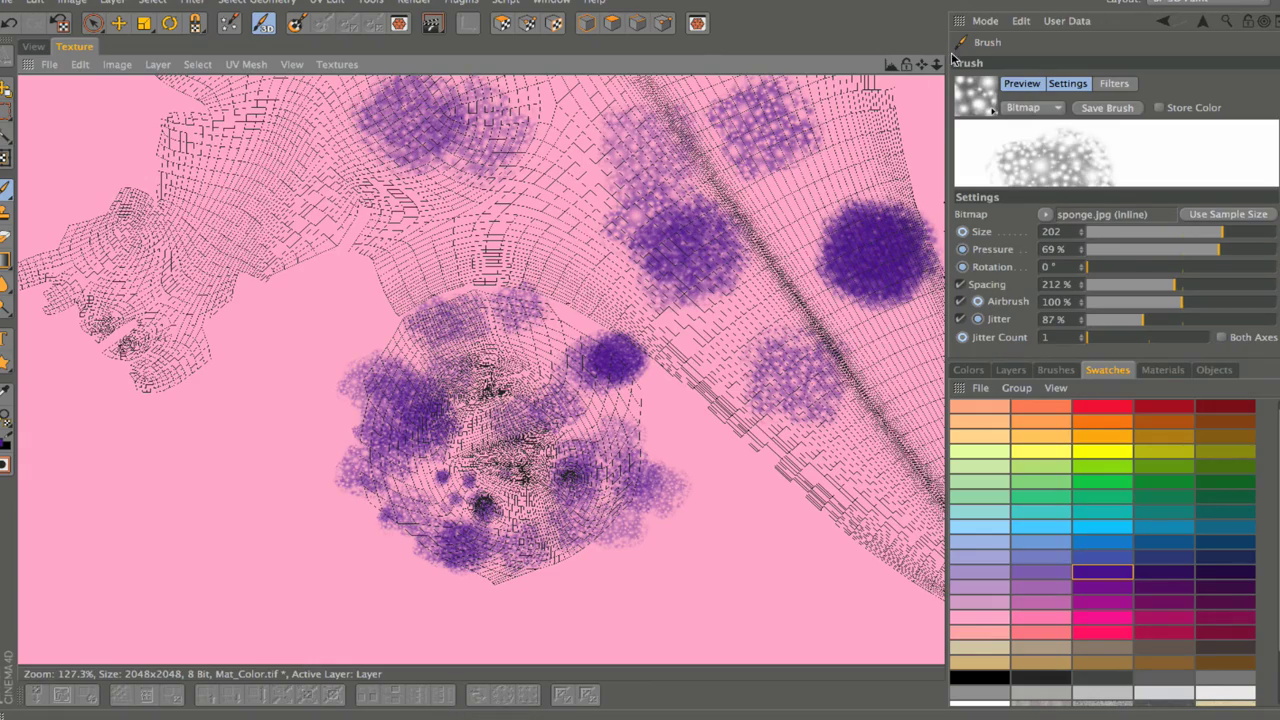
Step: Dab more purple sponge spots across the upper torso and limb areas of the body's UV layout
drag(921, 64, 934, 378)
click(371, 268)
click(310, 182)
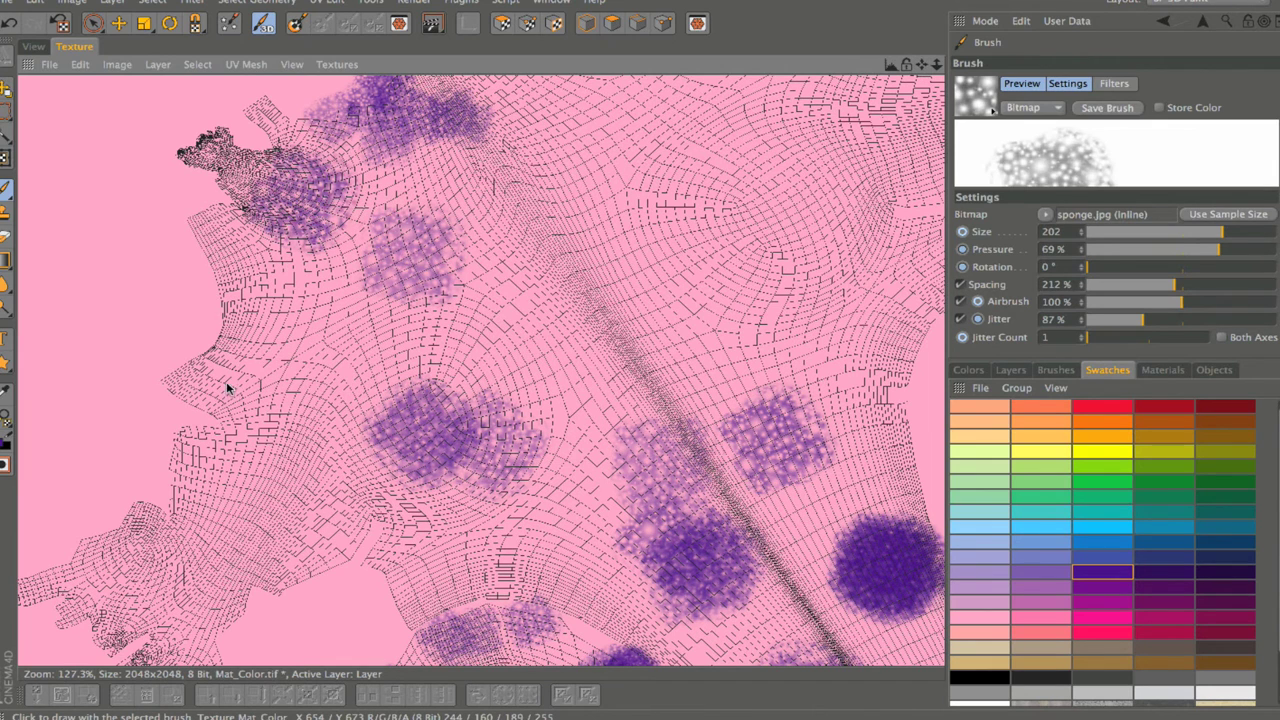
click(220, 375)
click(457, 314)
click(277, 489)
click(140, 588)
click(378, 508)
click(597, 240)
click(890, 137)
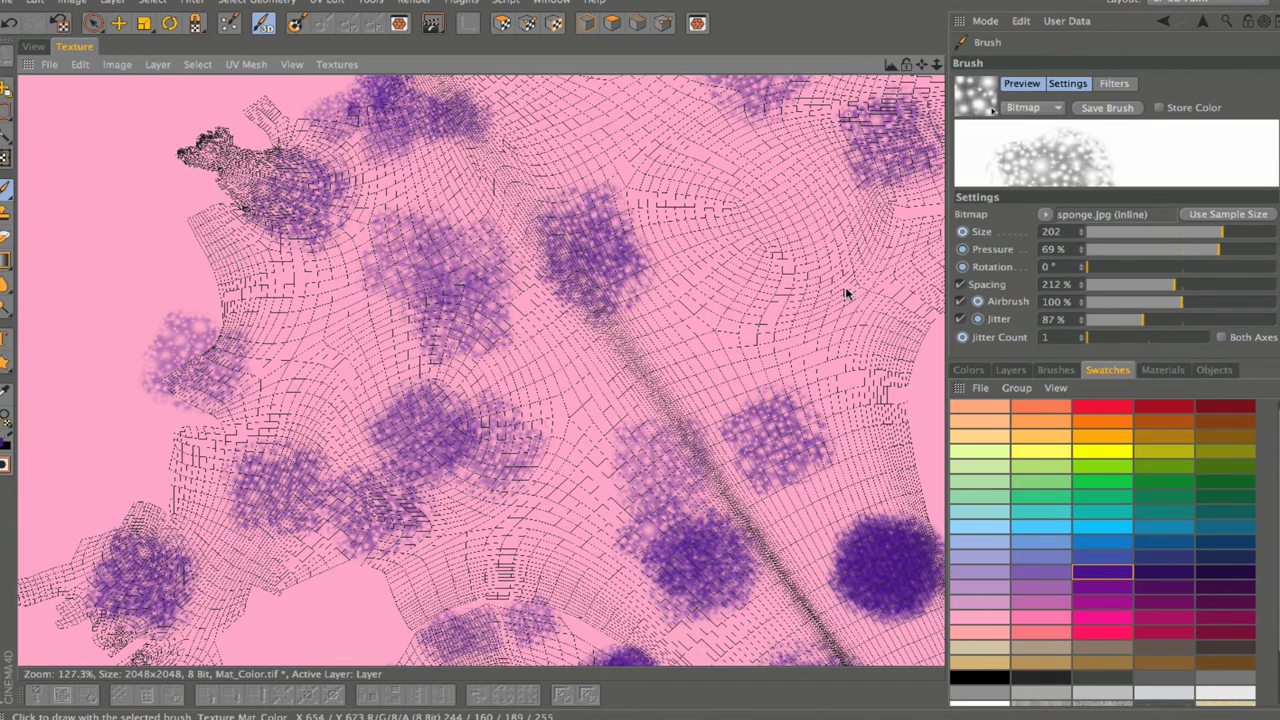
click(850, 217)
click(682, 243)
click(527, 152)
click(721, 296)
click(819, 278)
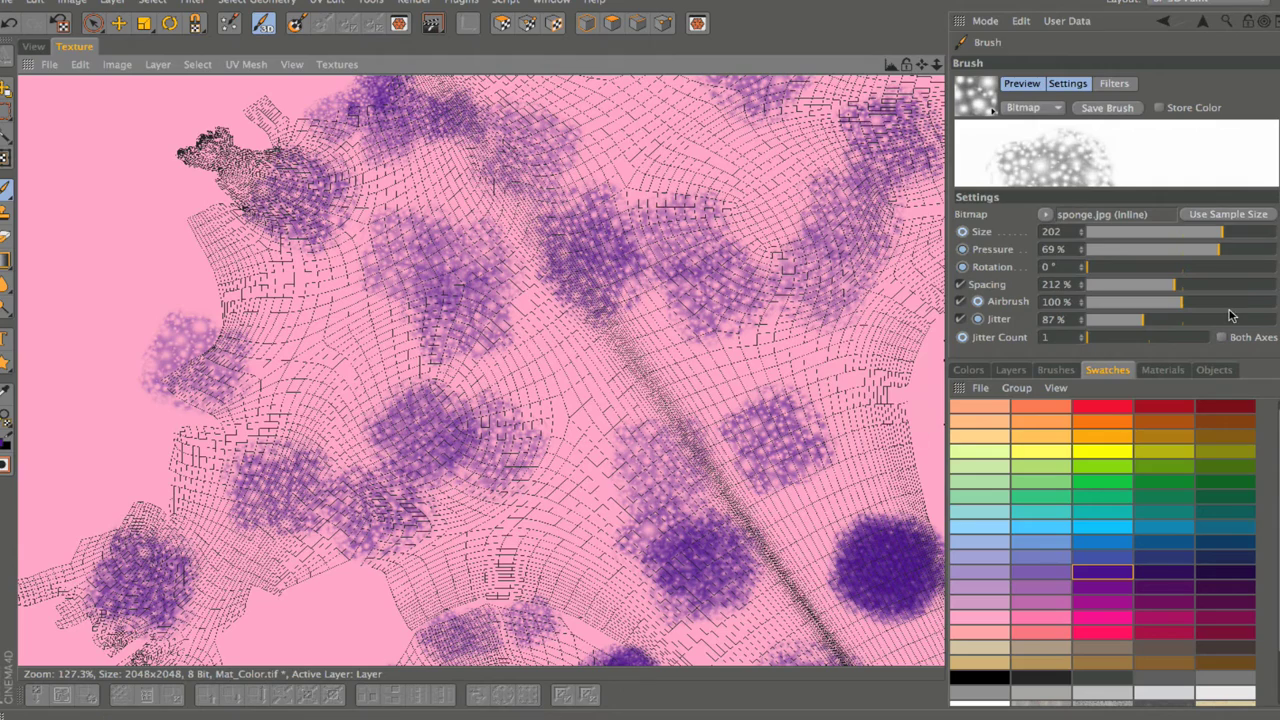
Step: Rotate the brush to 140° and fill the gaps in the body's UV layout with overlapping purple spots
click(1159, 266)
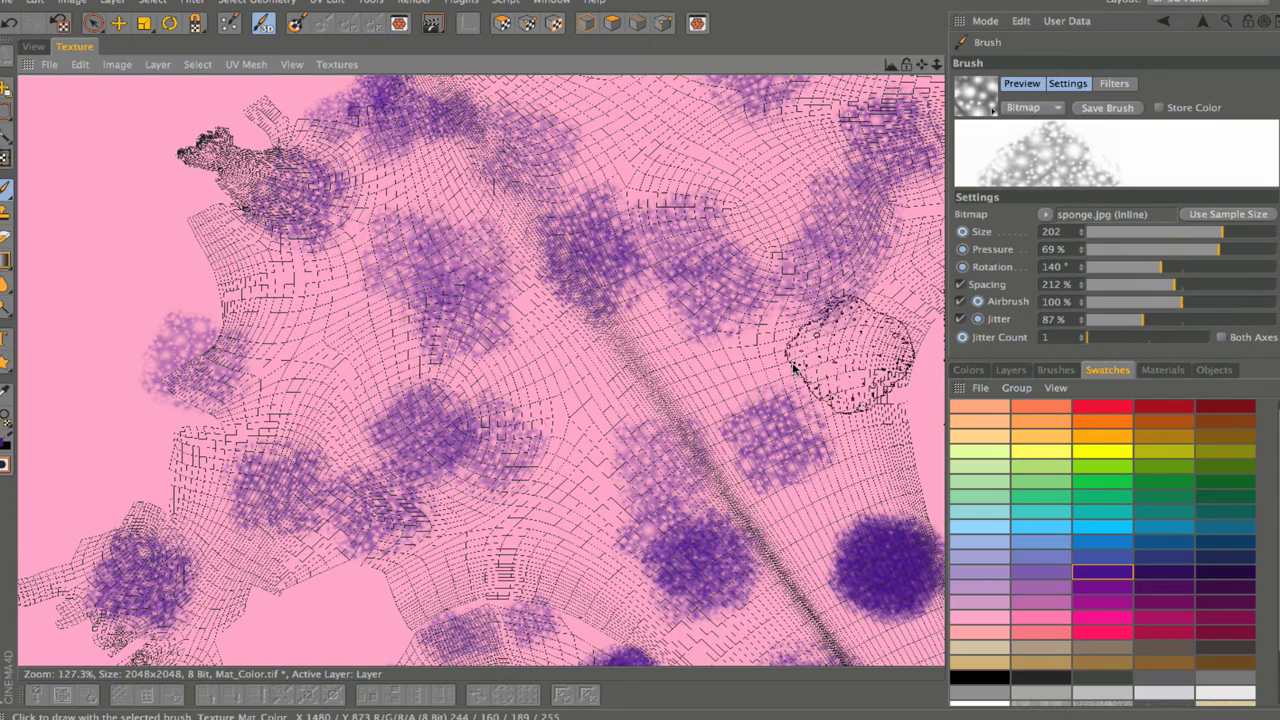
click(725, 360)
click(665, 158)
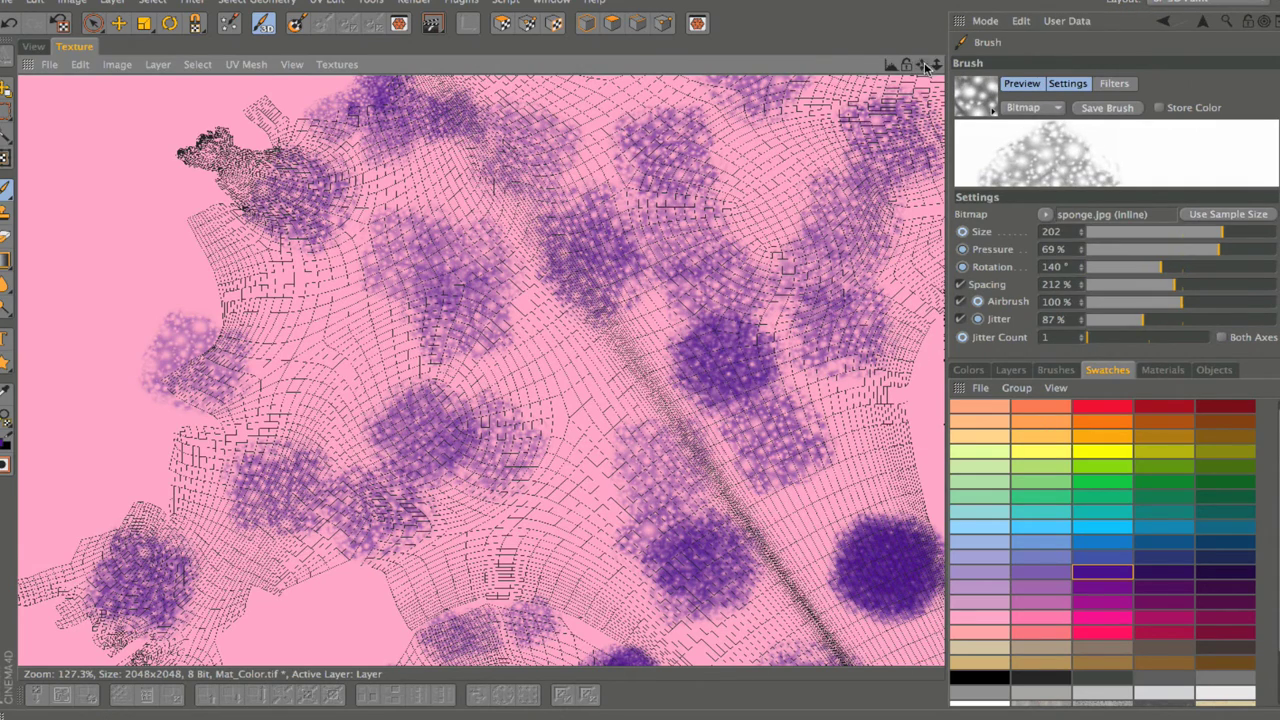
drag(926, 66, 860, 165)
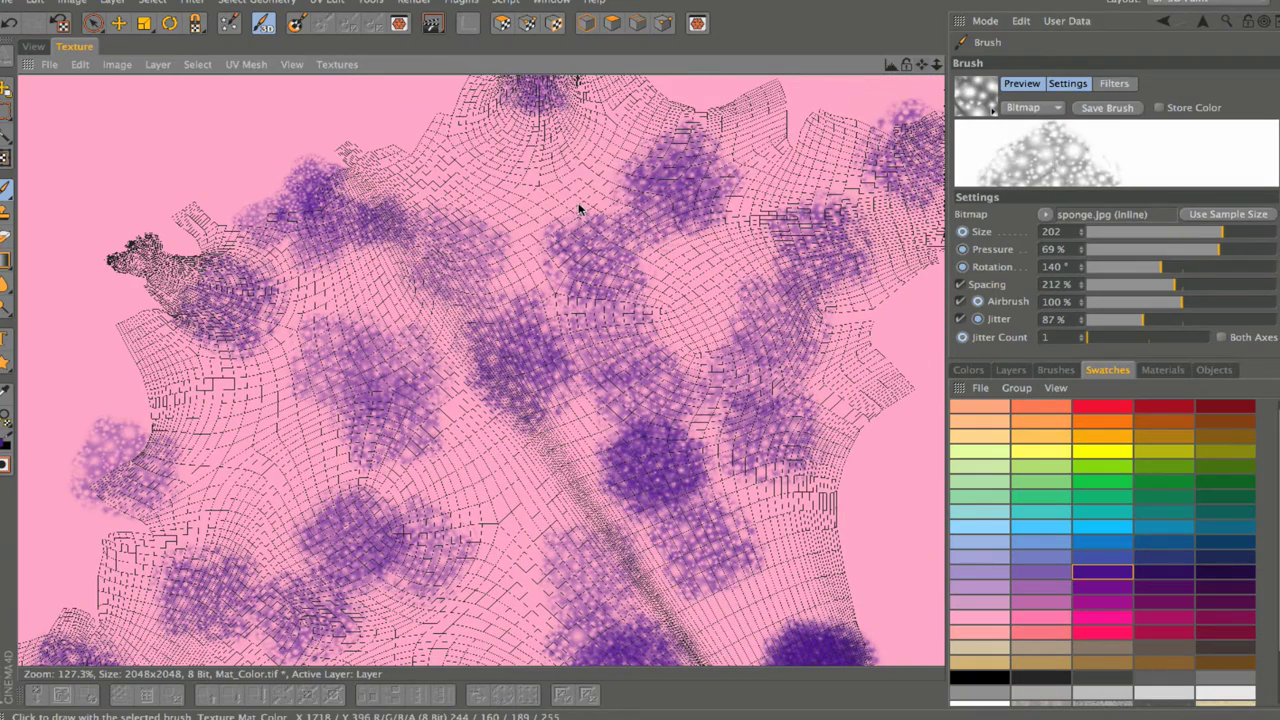
mouse_move(579, 205)
mouse_down()
mouse_move(430, 166)
mouse_move(729, 240)
mouse_move(726, 48)
mouse_move(795, 449)
mouse_move(592, 606)
mouse_move(250, 420)
mouse_move(163, 540)
mouse_move(505, 615)
mouse_move(680, 363)
mouse_up()
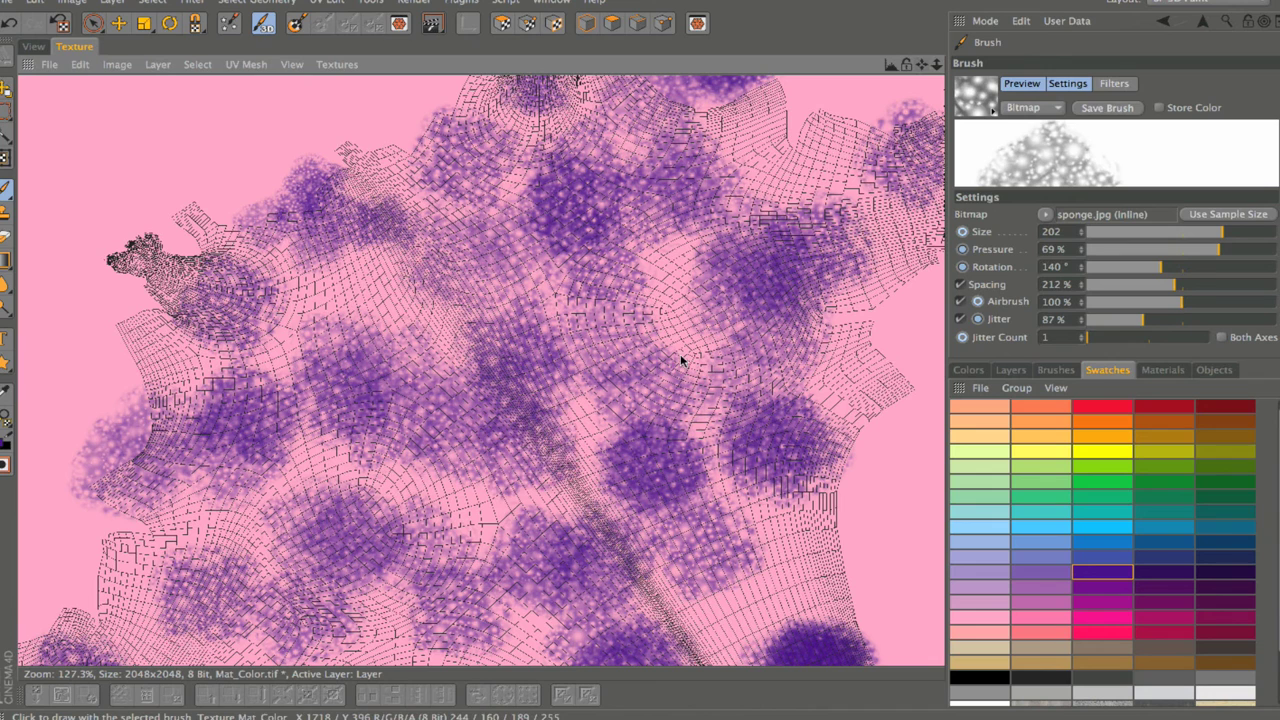
Step: Return to the 3D view, sponge purple onto the snout, thigh and tail, and check the model's other side
click(33, 47)
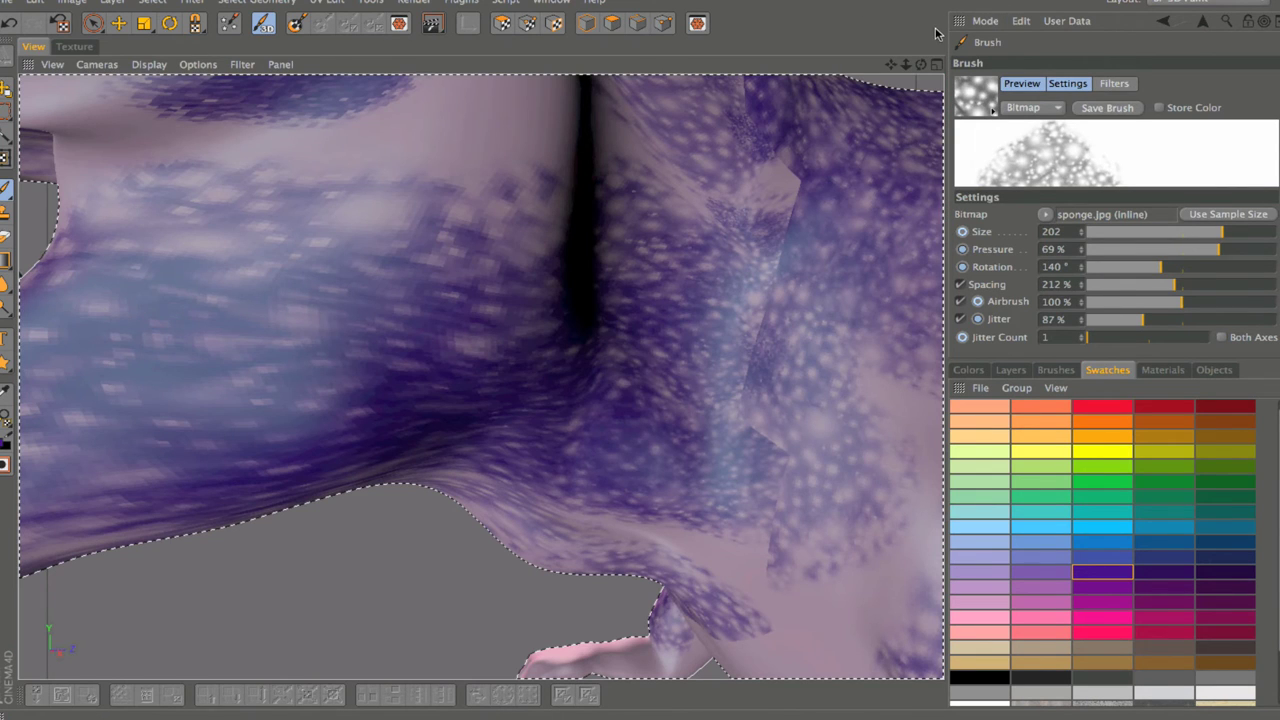
drag(906, 64, 790, 64)
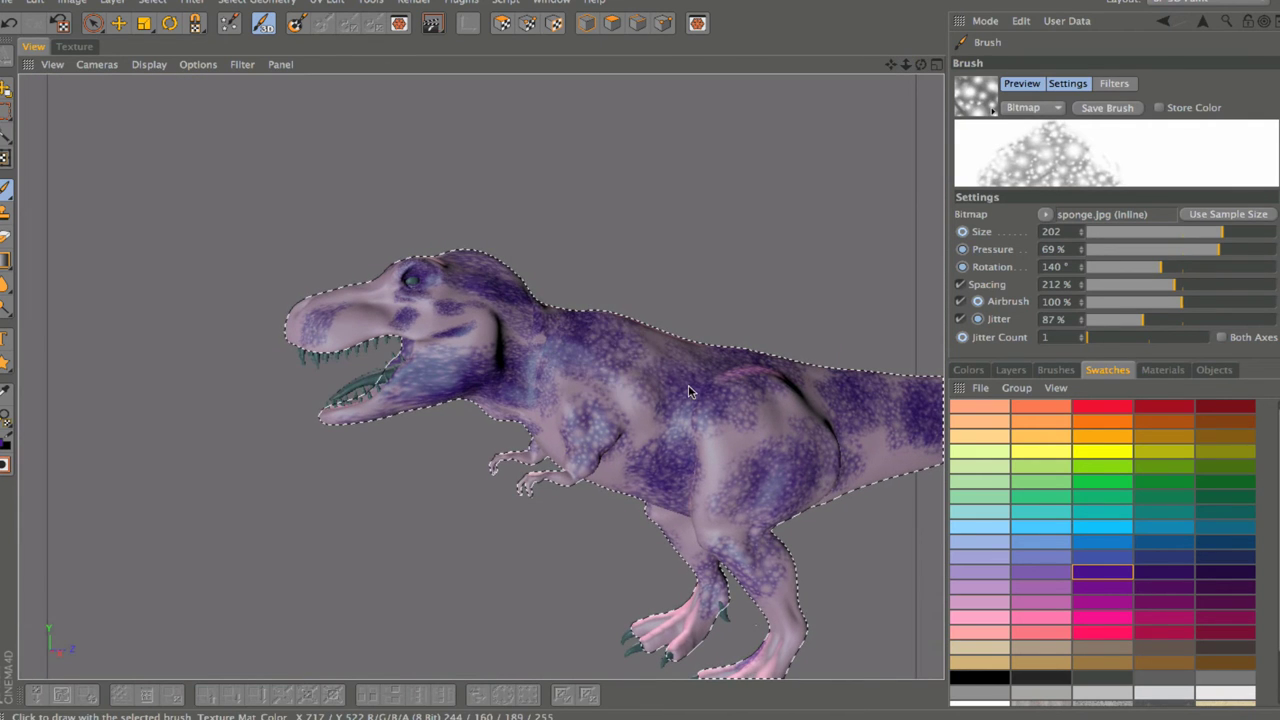
drag(430, 295, 312, 309)
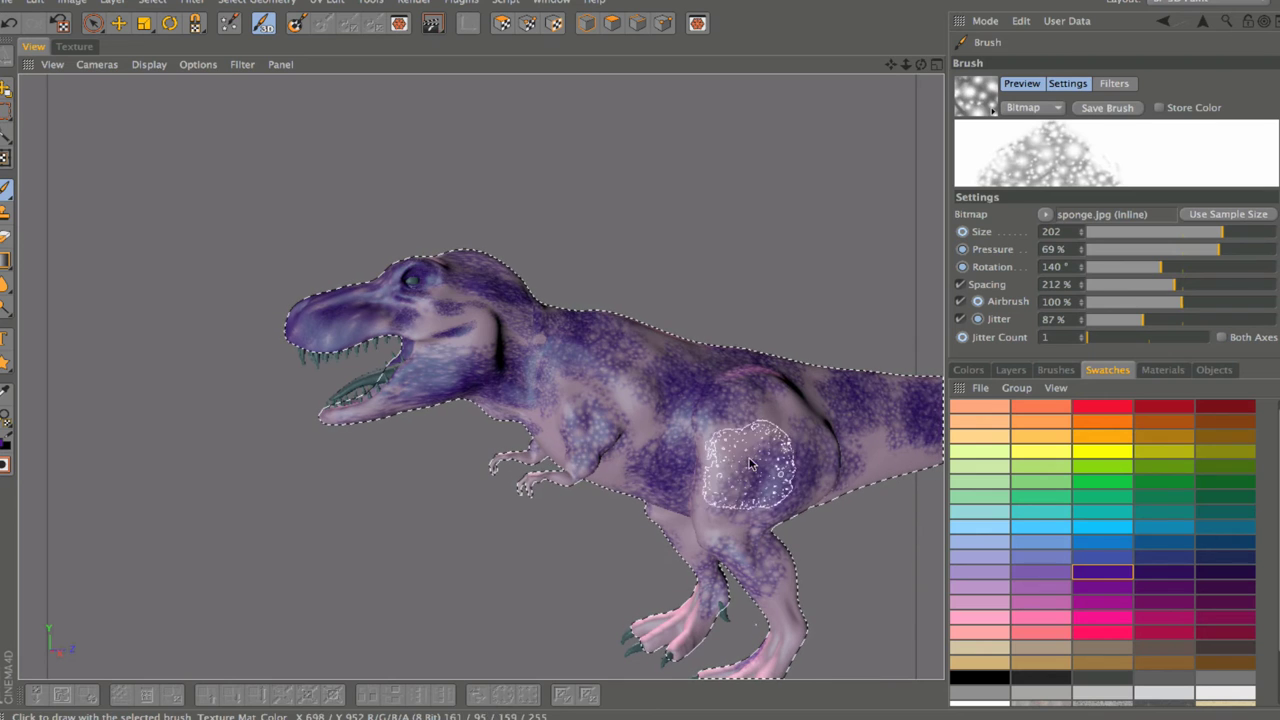
mouse_move(752, 432)
mouse_down()
mouse_move(807, 415)
mouse_move(934, 480)
mouse_move(881, 476)
mouse_up()
click(910, 477)
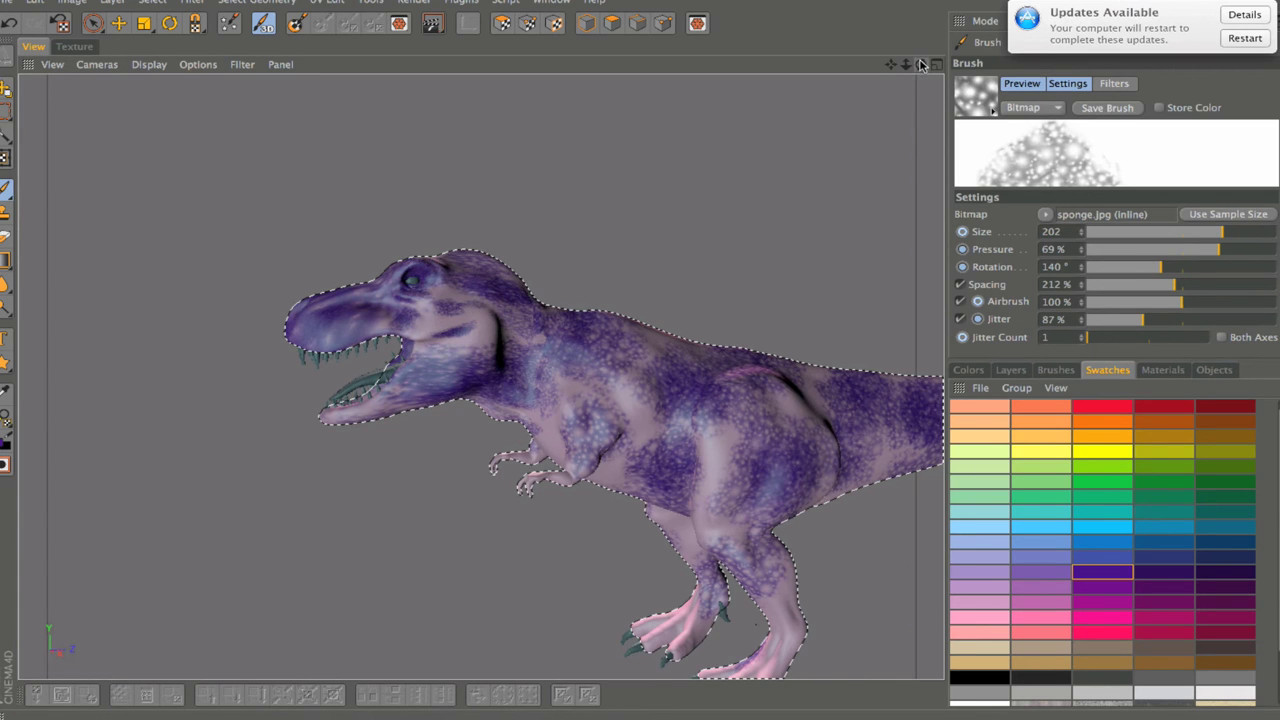
drag(921, 65, 1165, 67)
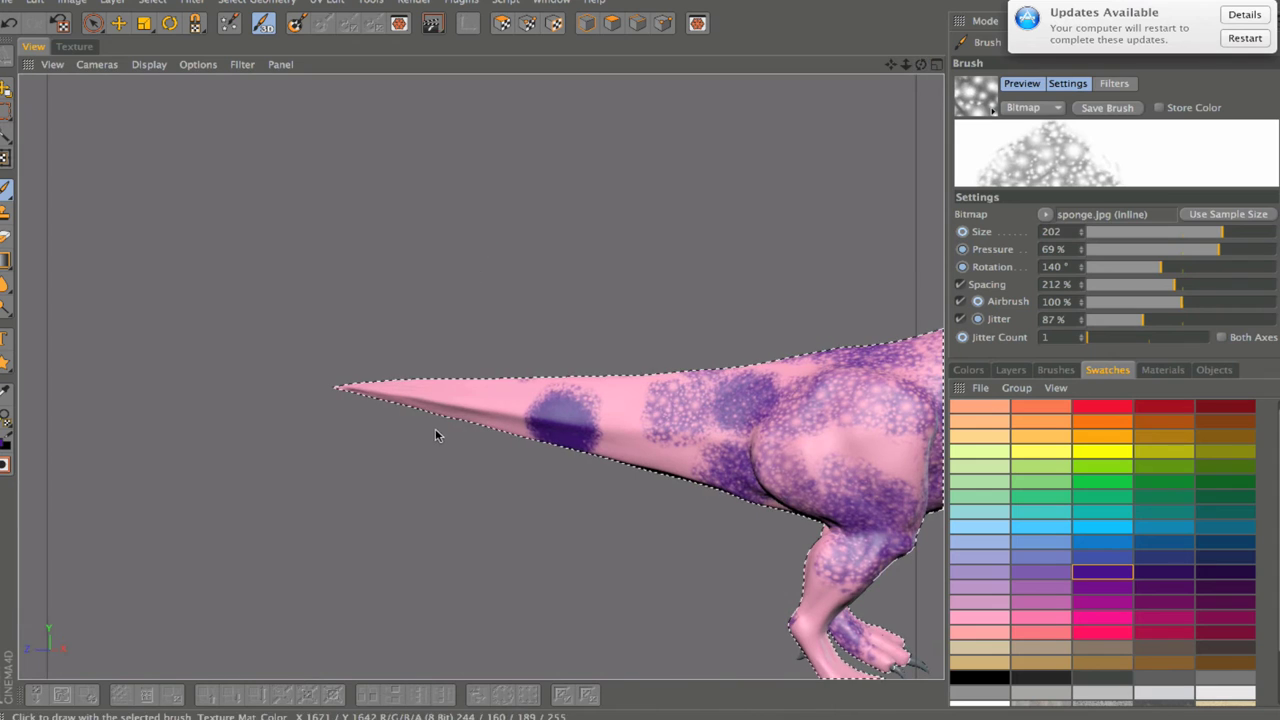
Step: Sponge purple mottling along the tail, over the thigh, and down to the lower leg and foot
click(440, 392)
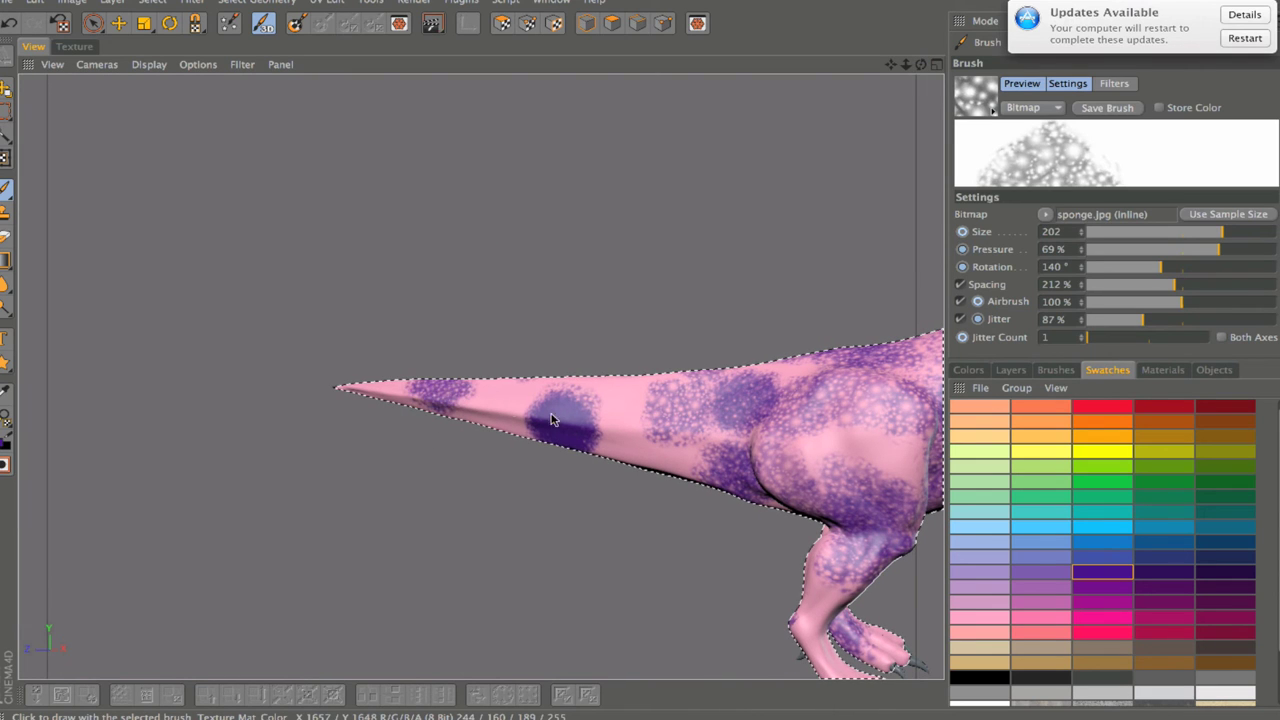
click(628, 412)
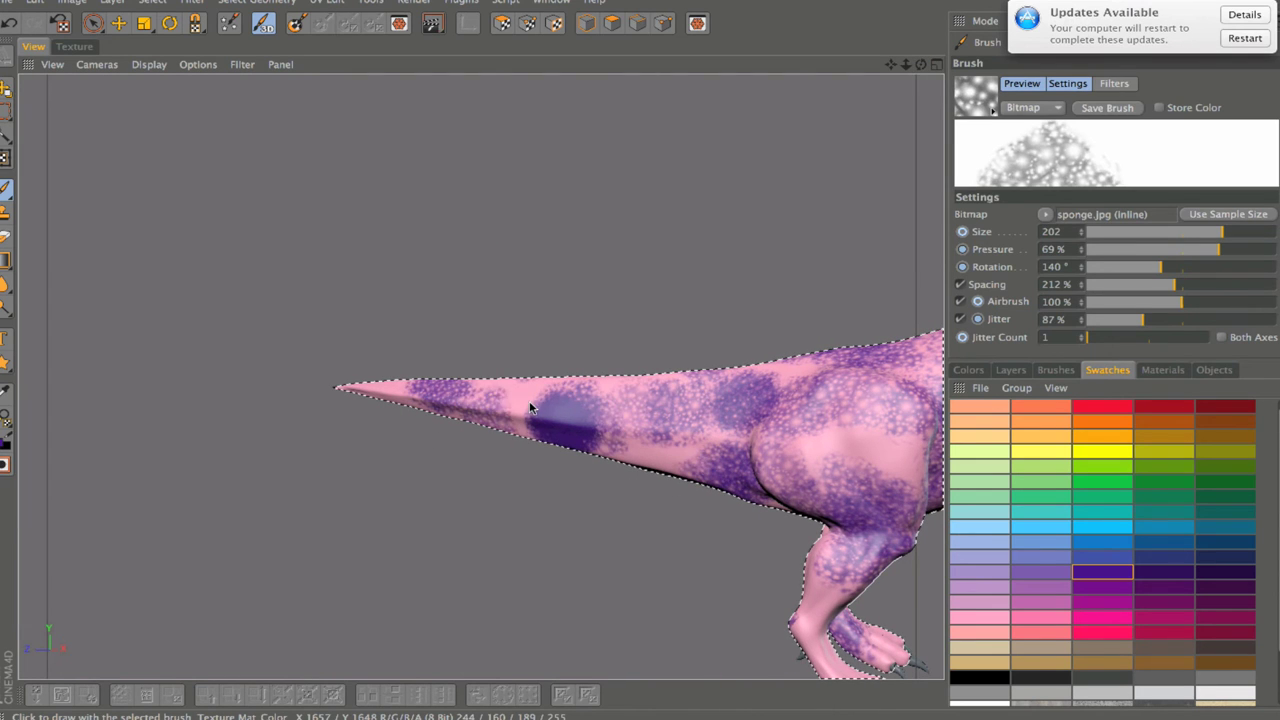
mouse_move(530, 408)
mouse_down()
mouse_move(640, 425)
mouse_move(810, 500)
mouse_move(783, 571)
mouse_up()
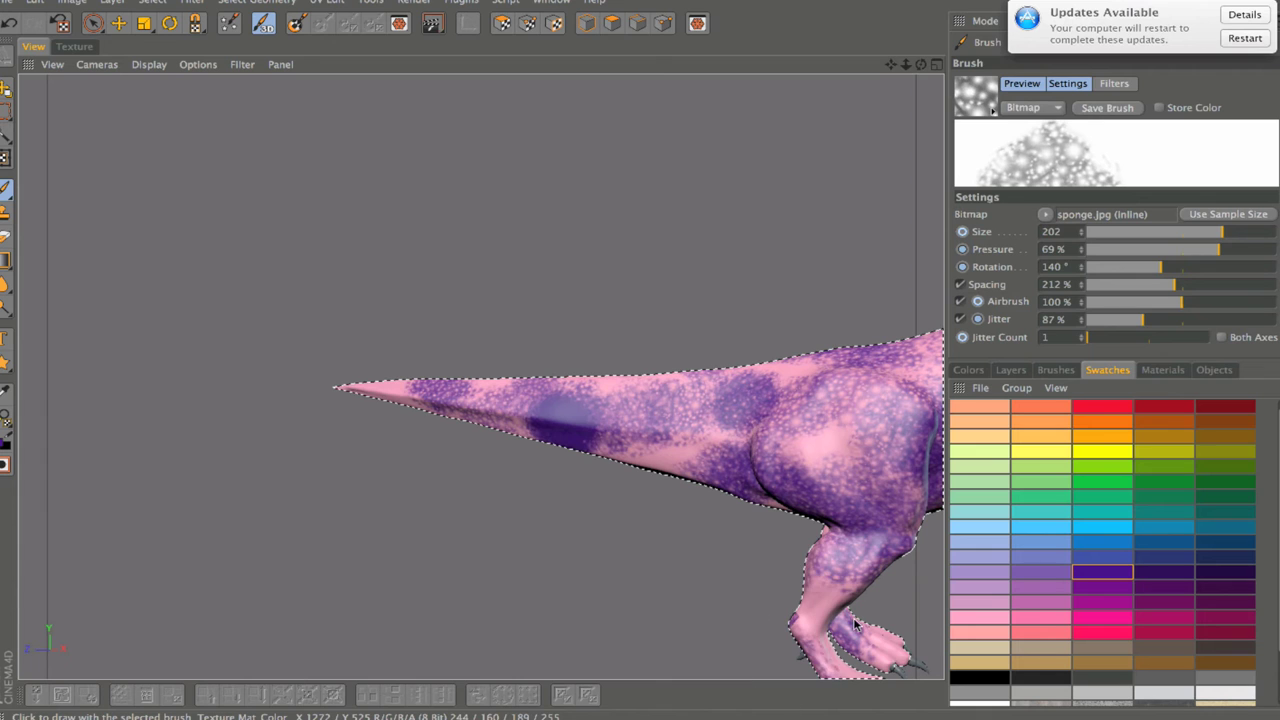
drag(856, 625, 881, 434)
Step: Sponge purple over the pink gaps on the neck, shoulder and chest
mouse_move(894, 66)
mouse_down()
mouse_move(580, 62)
mouse_move(495, 40)
mouse_up()
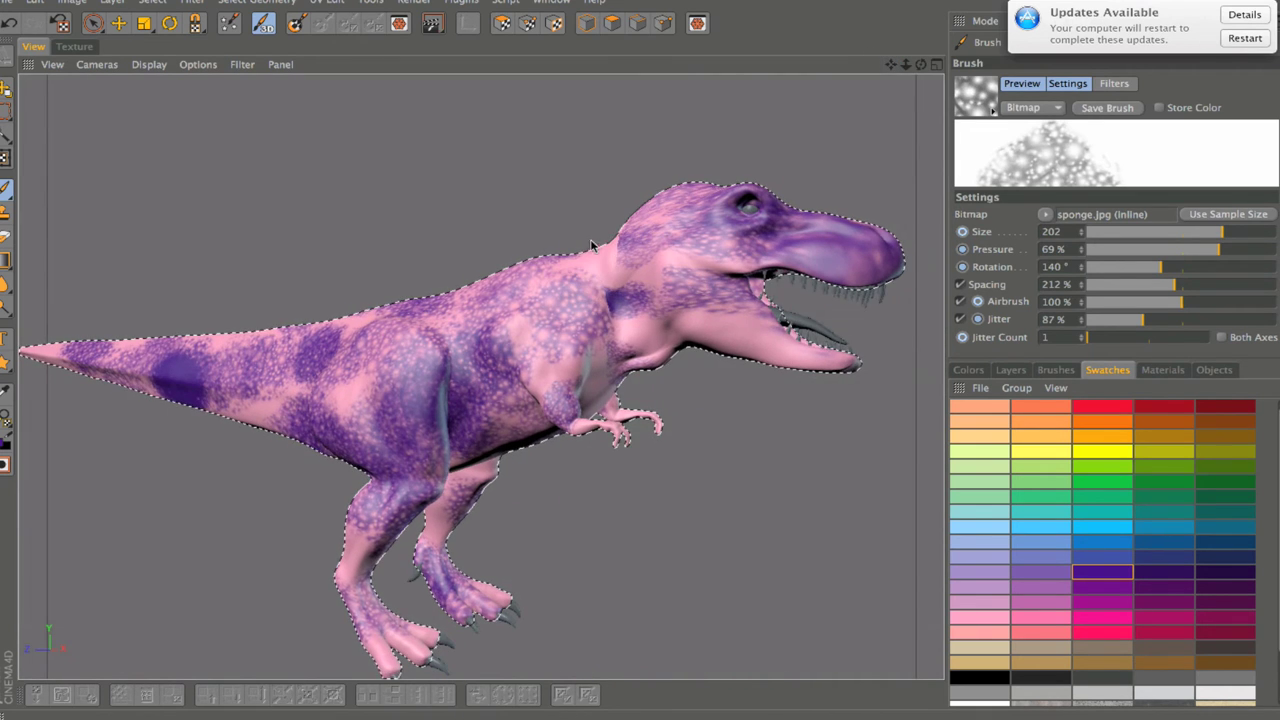
mouse_move(590, 243)
mouse_down()
mouse_move(650, 262)
mouse_move(635, 280)
mouse_move(584, 241)
mouse_move(617, 281)
mouse_move(636, 340)
mouse_up()
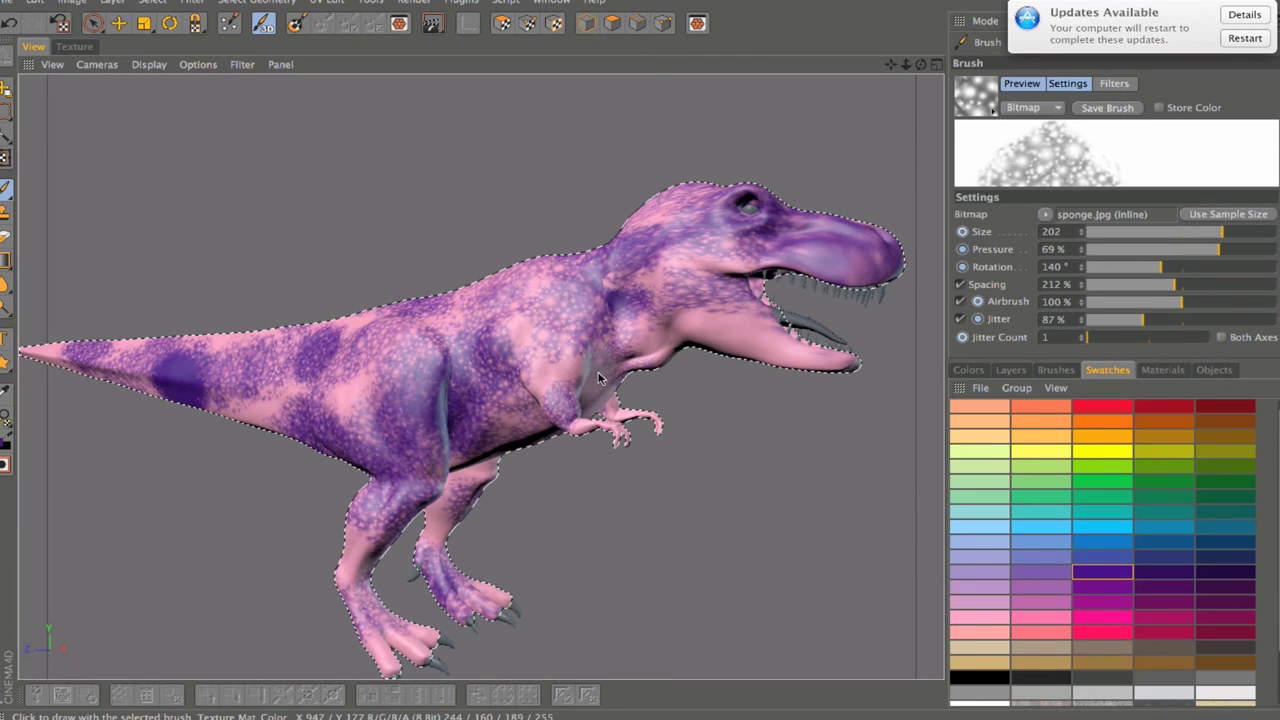
mouse_move(599, 378)
mouse_down()
mouse_move(590, 354)
mouse_move(628, 348)
mouse_up()
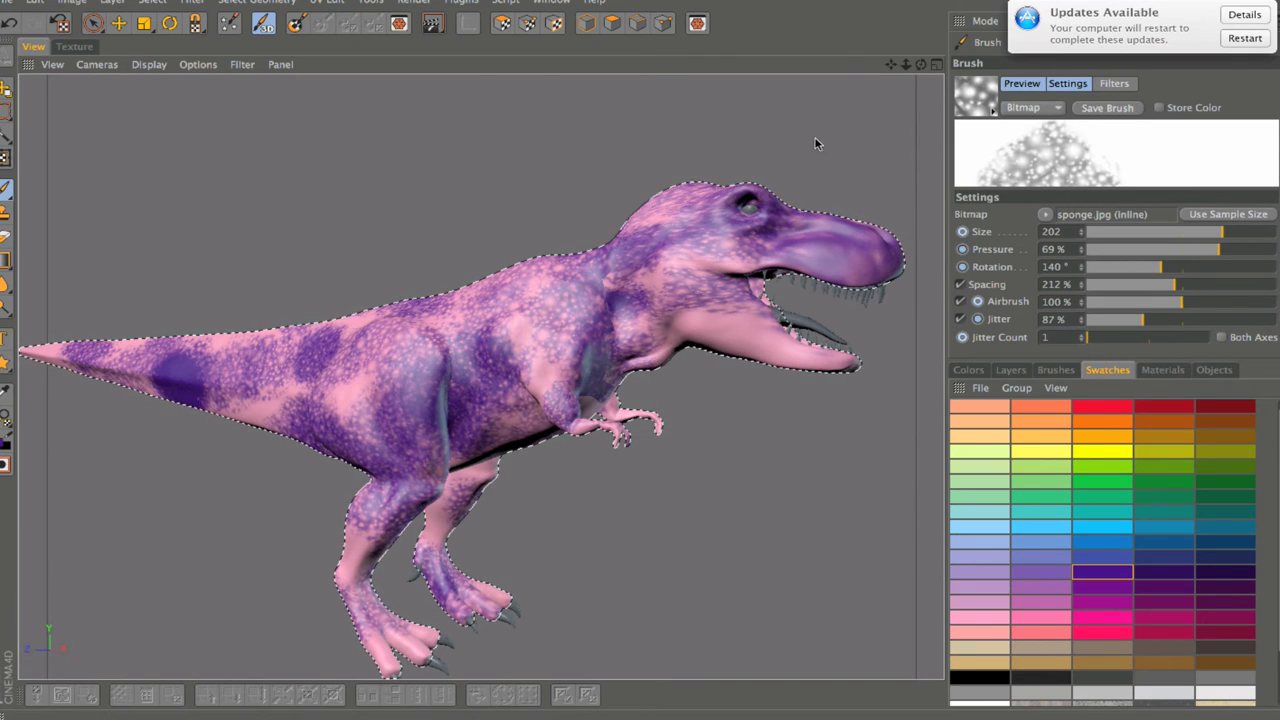
alt+drag(665, 328, 363, 457)
Step: Cover the pink areas of the lower chest and belly with purple sponge strokes from the model's front
mouse_move(921, 64)
mouse_down()
mouse_move(903, 62)
mouse_move(978, 36)
mouse_move(930, 46)
mouse_up()
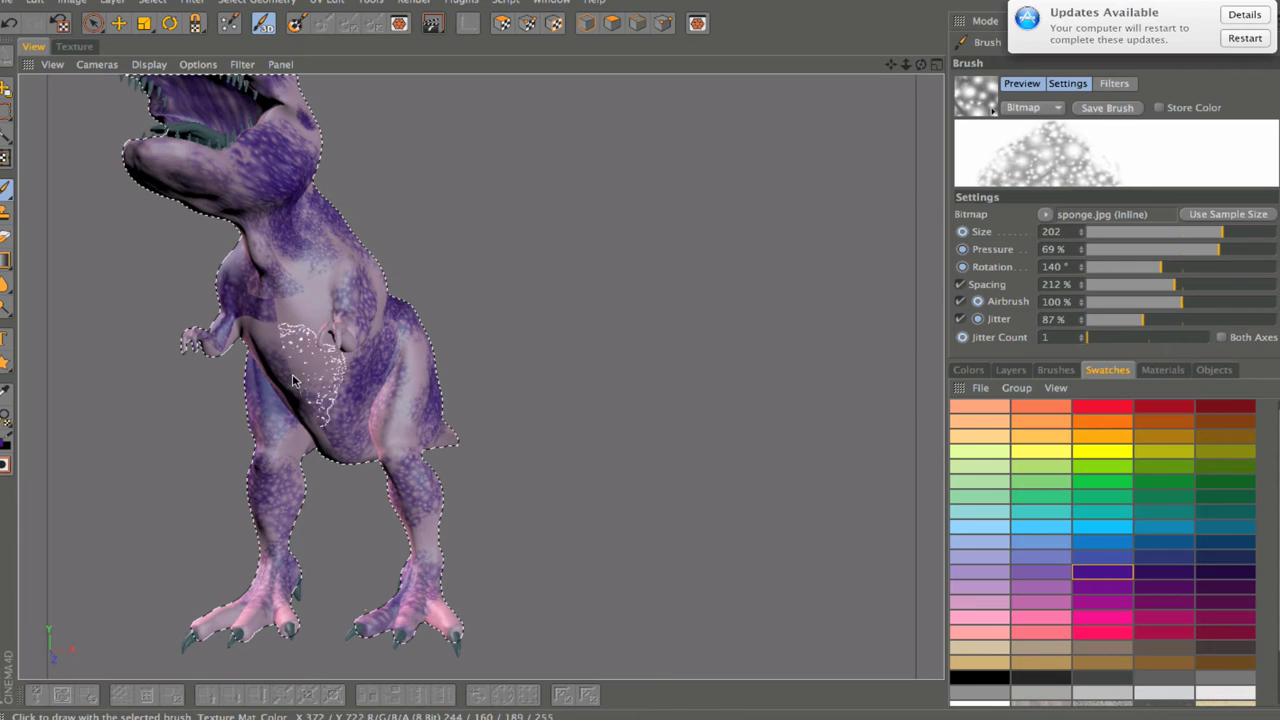
mouse_move(337, 343)
mouse_down()
mouse_move(310, 322)
mouse_move(328, 272)
mouse_up()
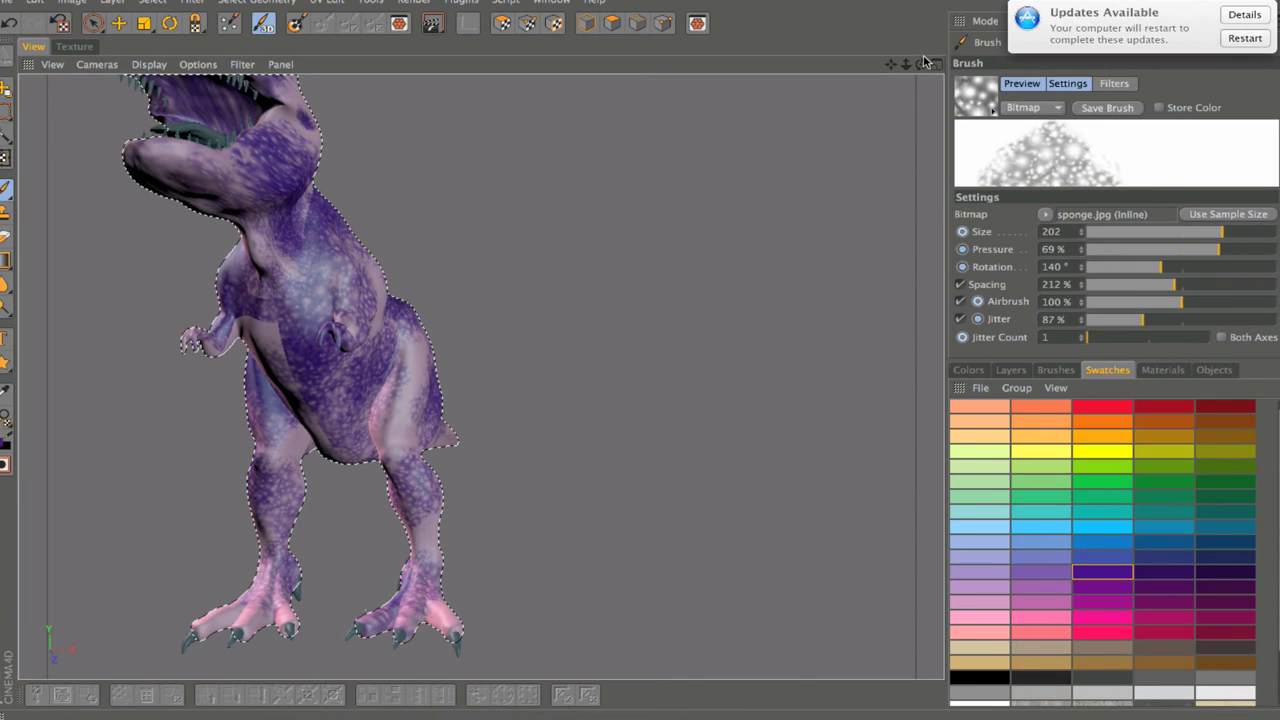
drag(921, 64, 924, 62)
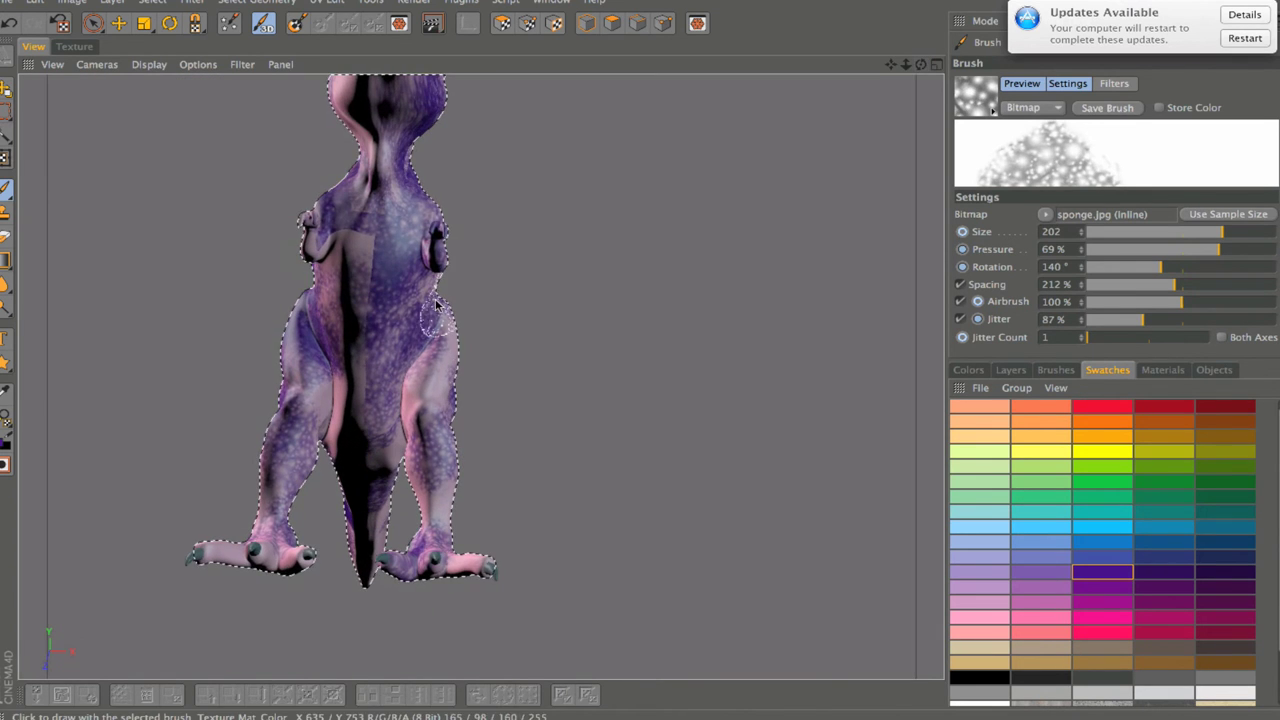
mouse_move(436, 305)
mouse_down()
mouse_move(340, 320)
mouse_move(366, 286)
mouse_move(395, 330)
mouse_move(378, 308)
mouse_up()
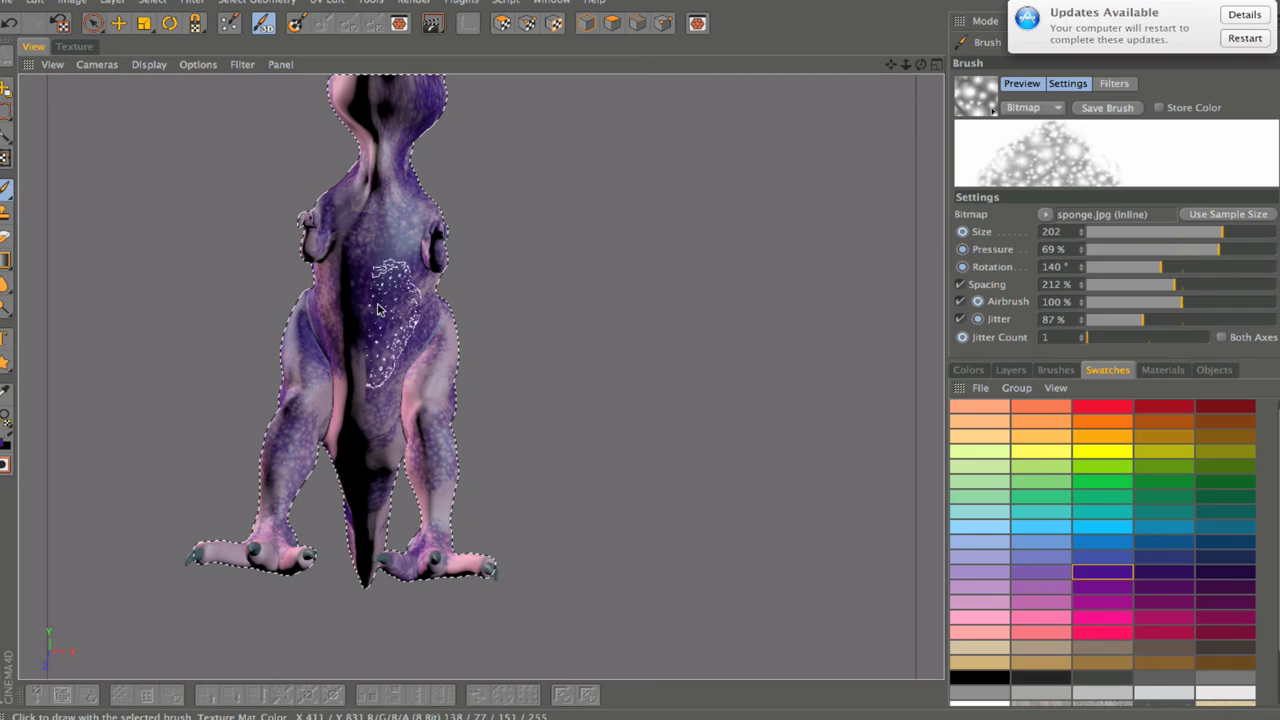
Step: Show the layers of the Mat_Color.tif texture and deselect everything
drag(921, 64, 1145, 47)
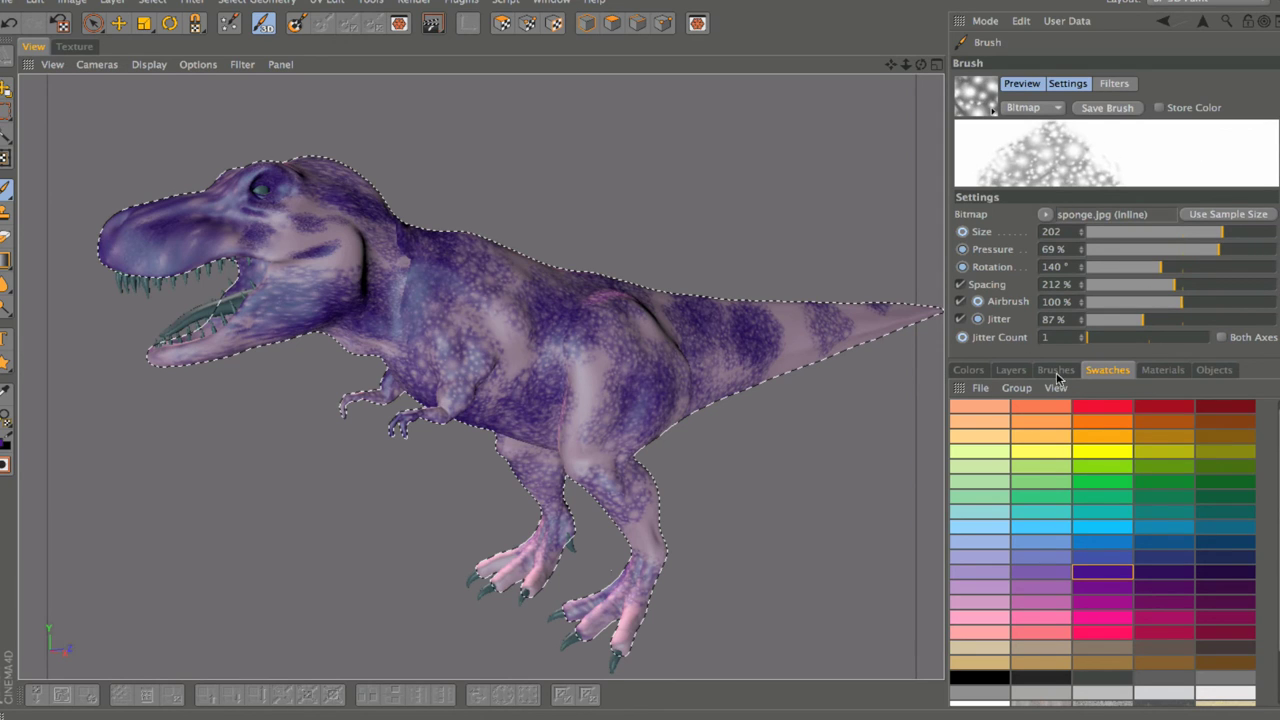
click(1011, 370)
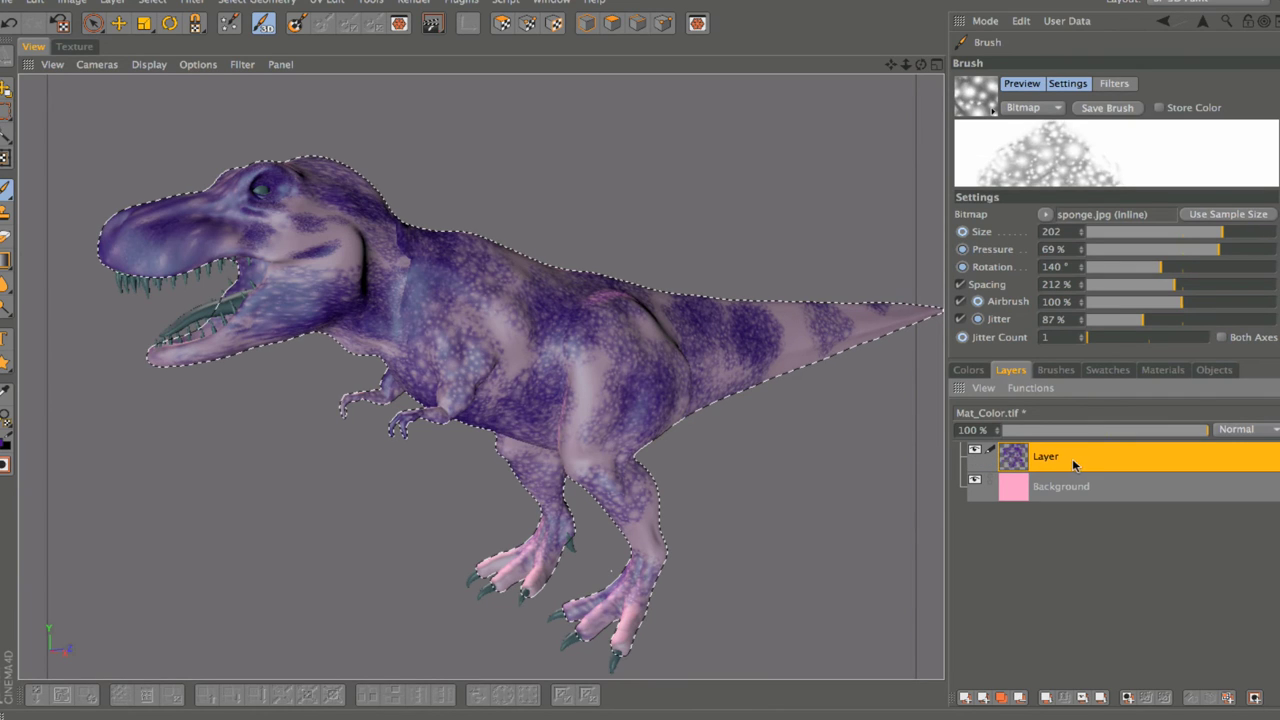
click(166, 4)
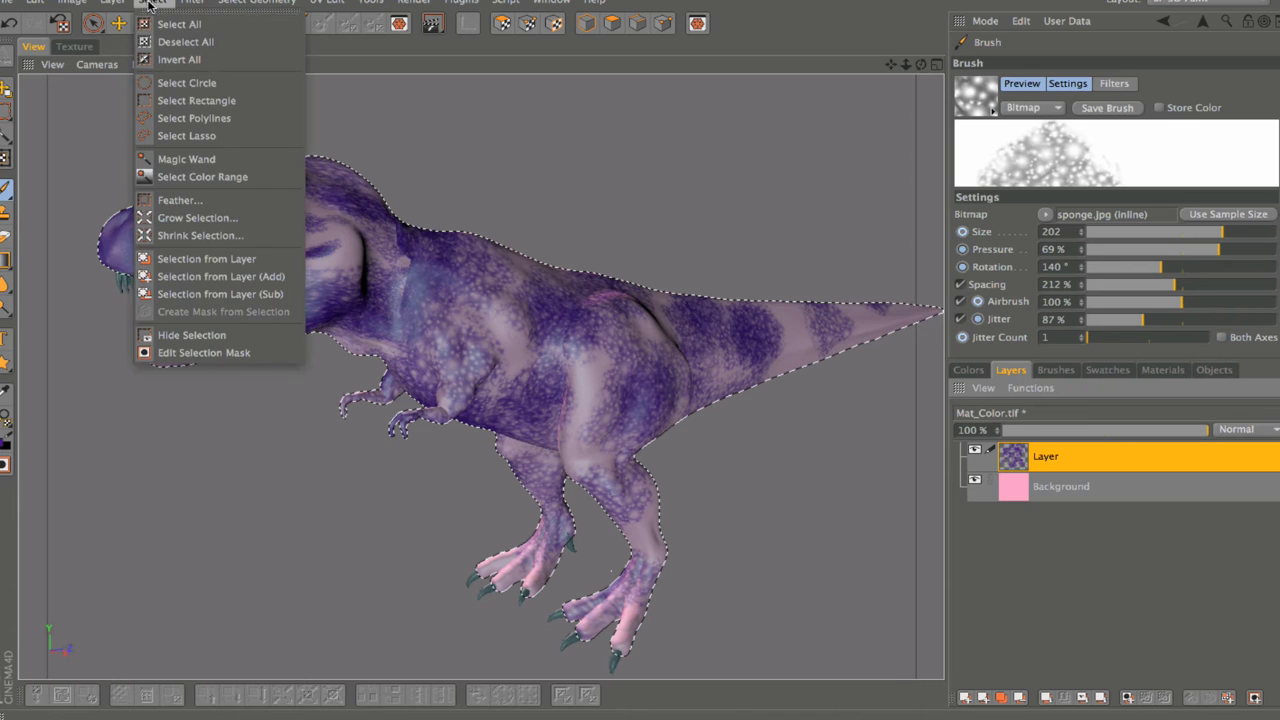
click(190, 40)
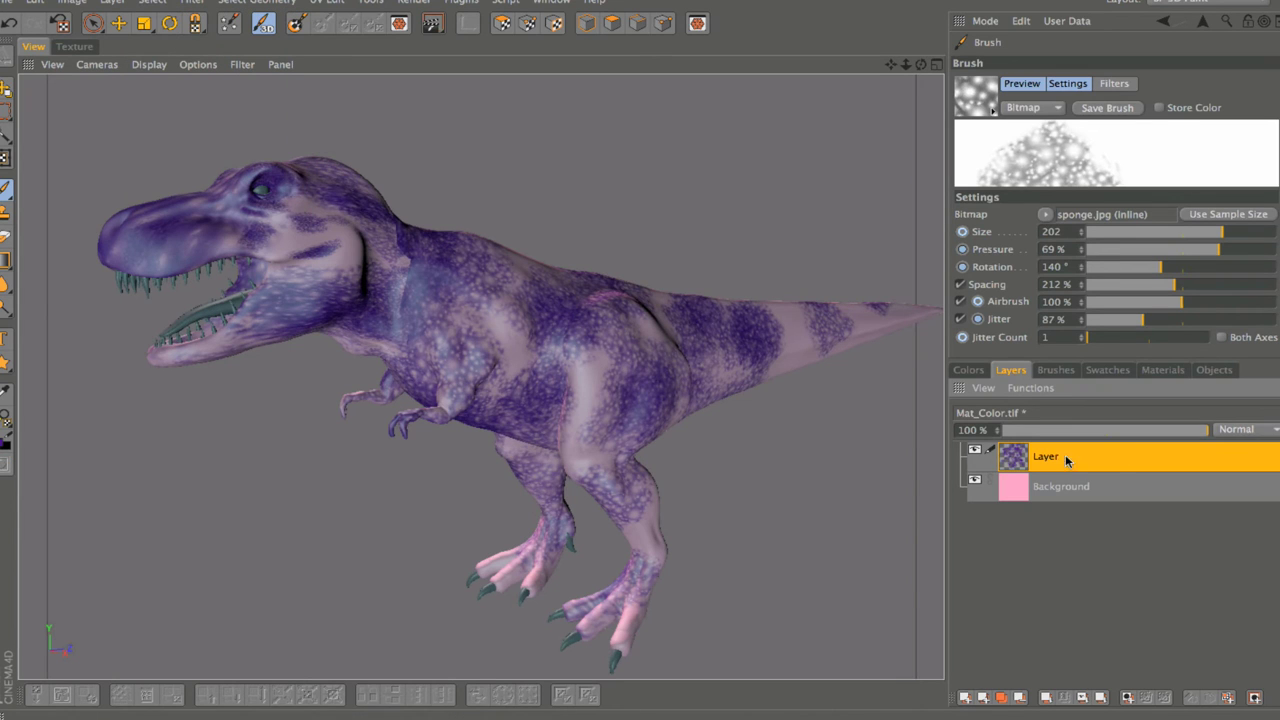
Step: Try the Color Dodge and Color Burn blend modes on the painted layer, checking them on the head close-up
click(1248, 430)
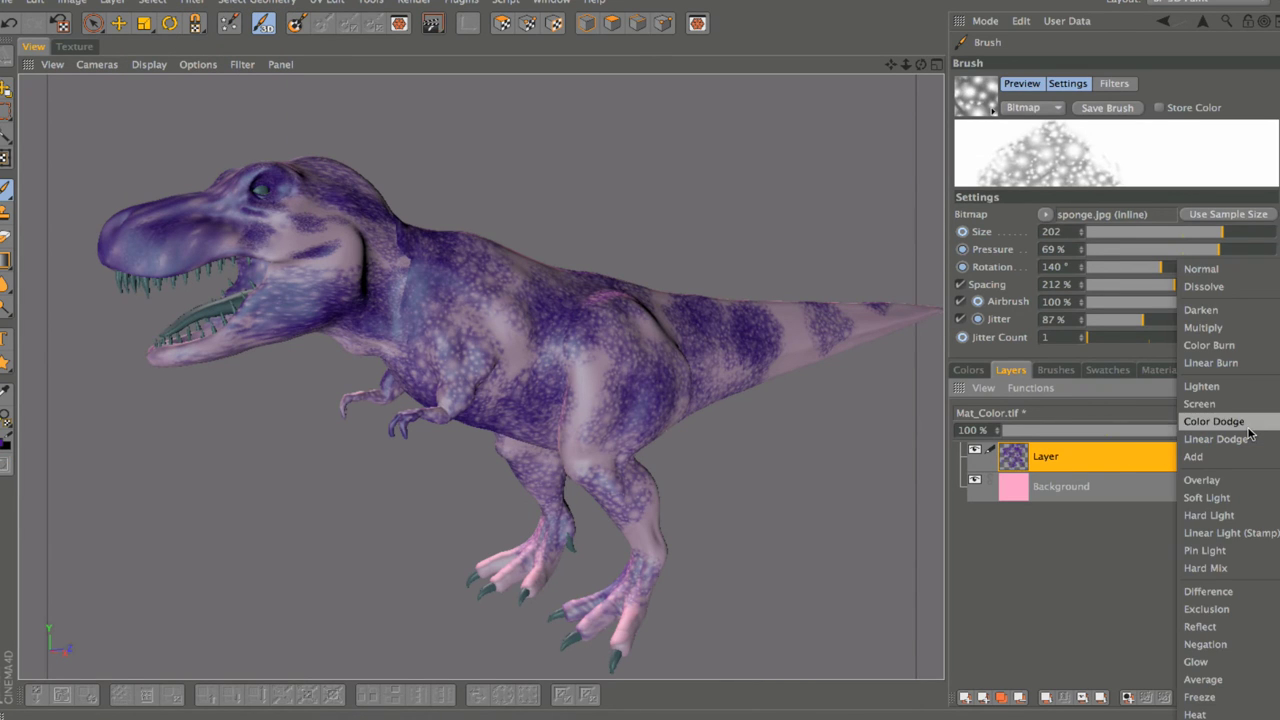
click(1246, 405)
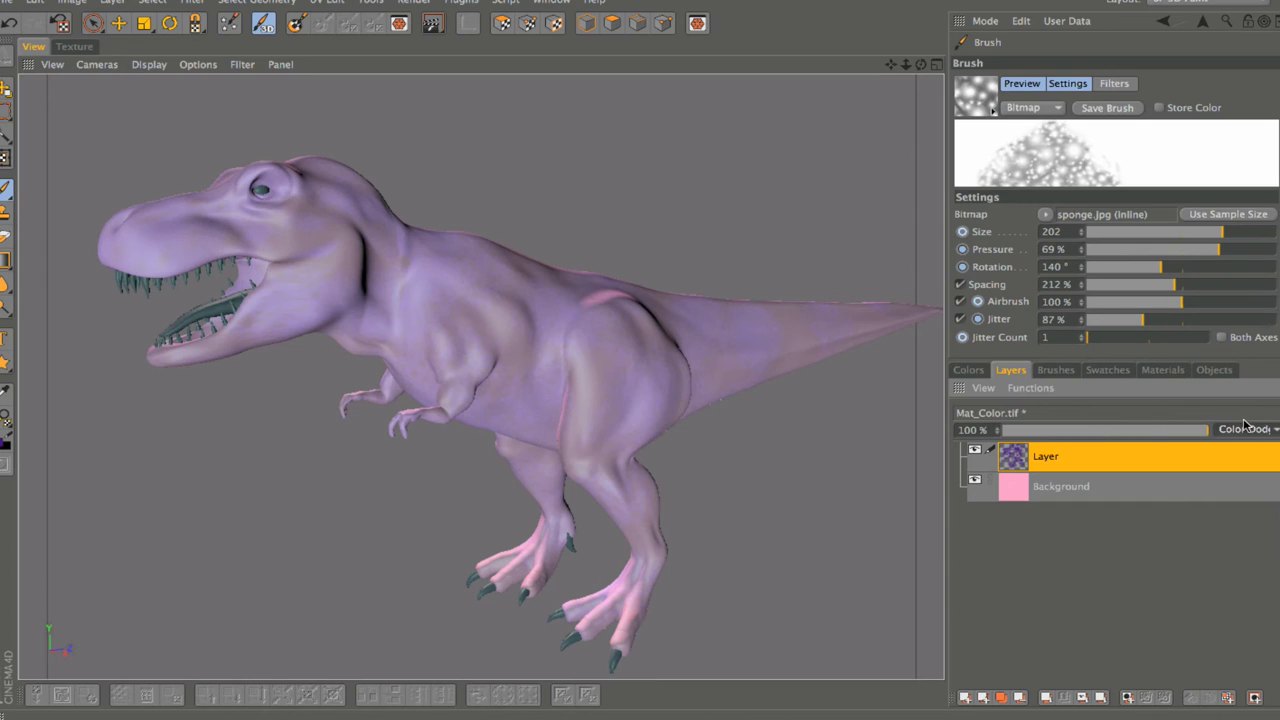
drag(906, 65, 1070, 246)
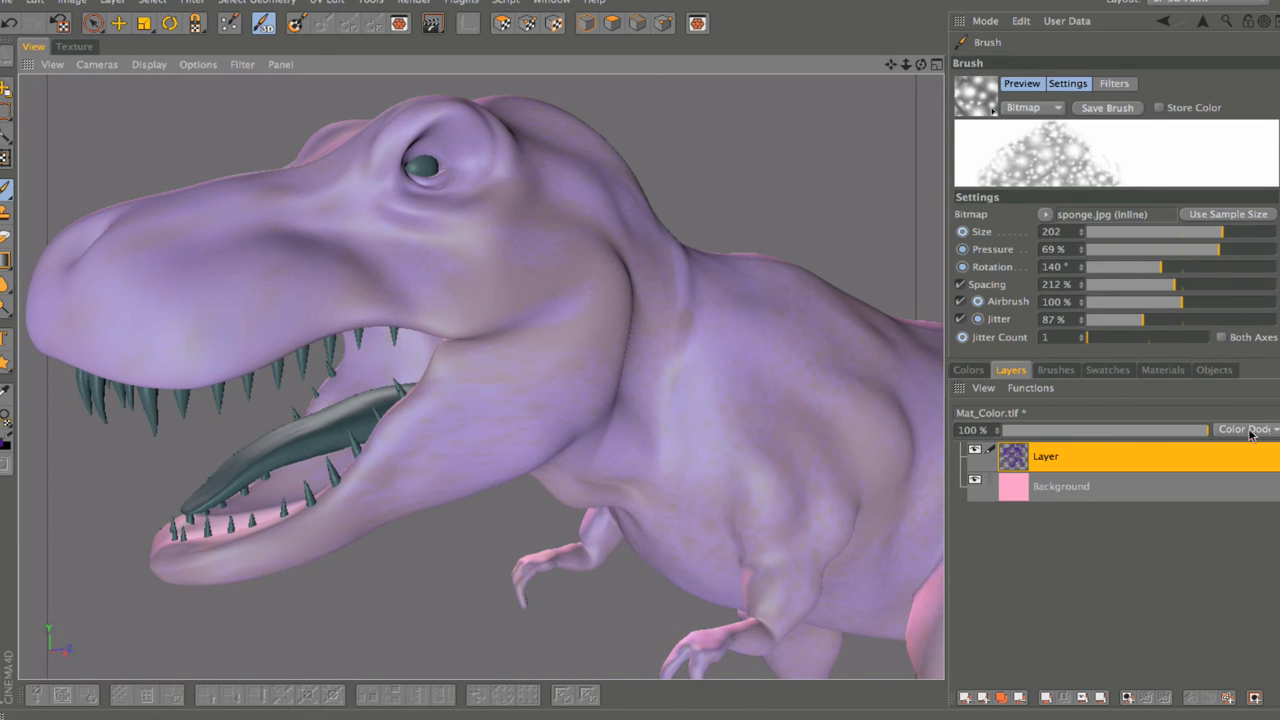
click(1250, 432)
click(1248, 438)
click(1250, 436)
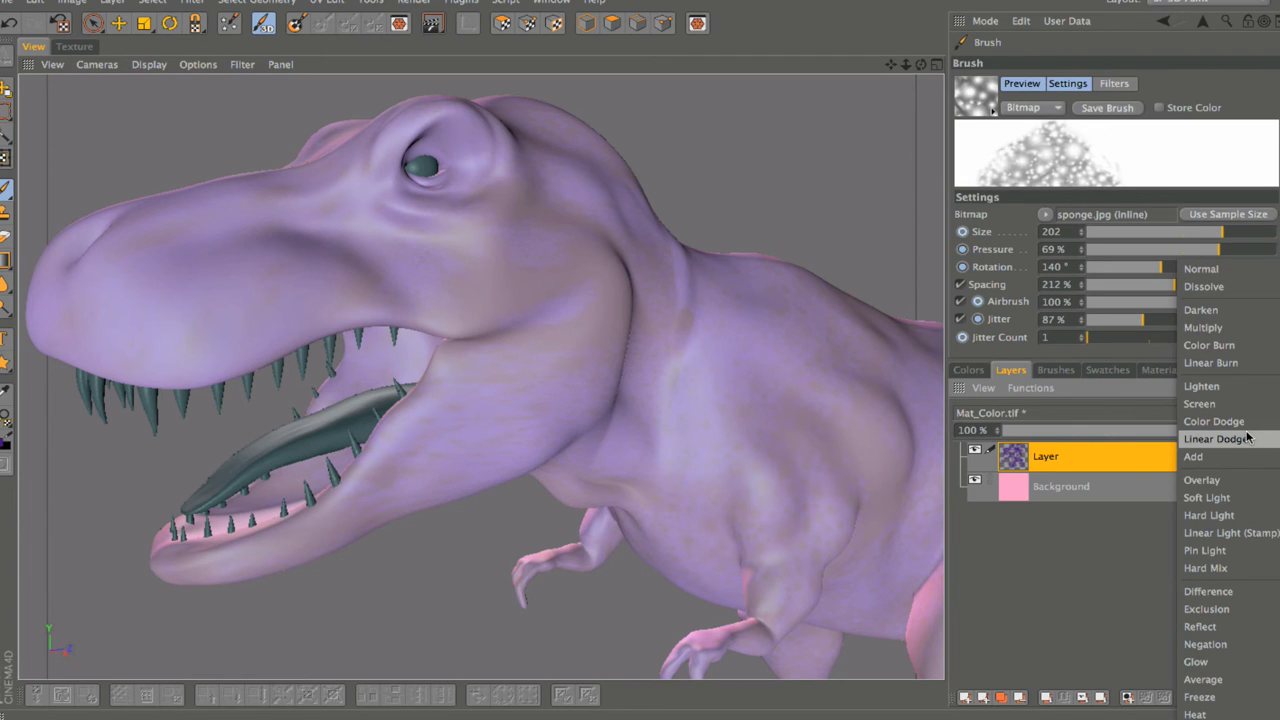
click(1210, 345)
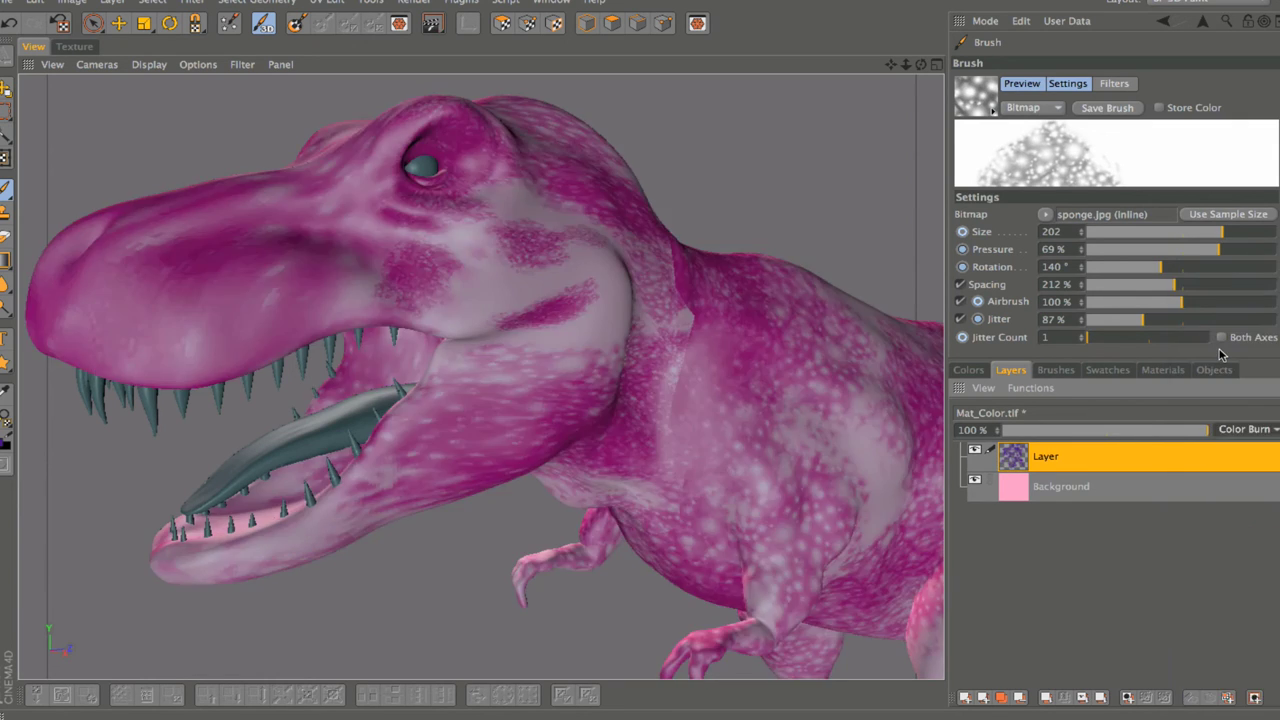
Step: Try Color Dodge, Overlay, Soft Light and Hard Light as the painted layer's blend mode
click(1238, 428)
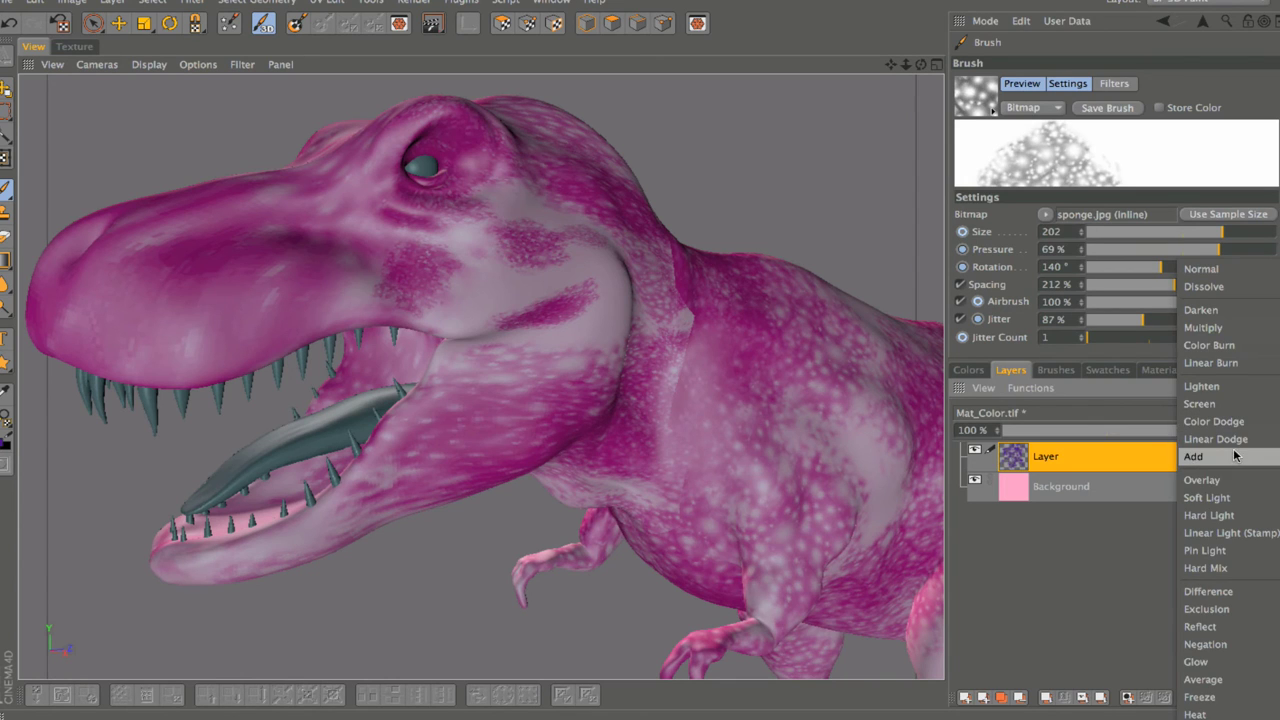
click(1235, 421)
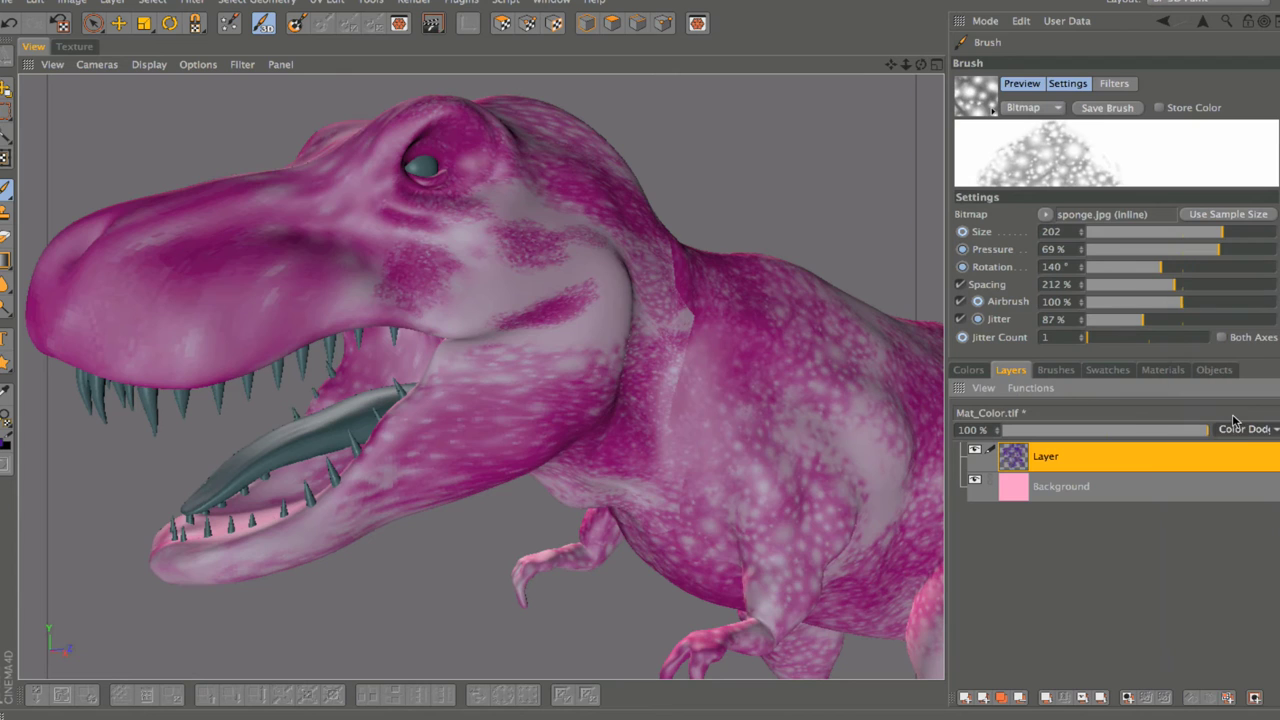
click(1238, 426)
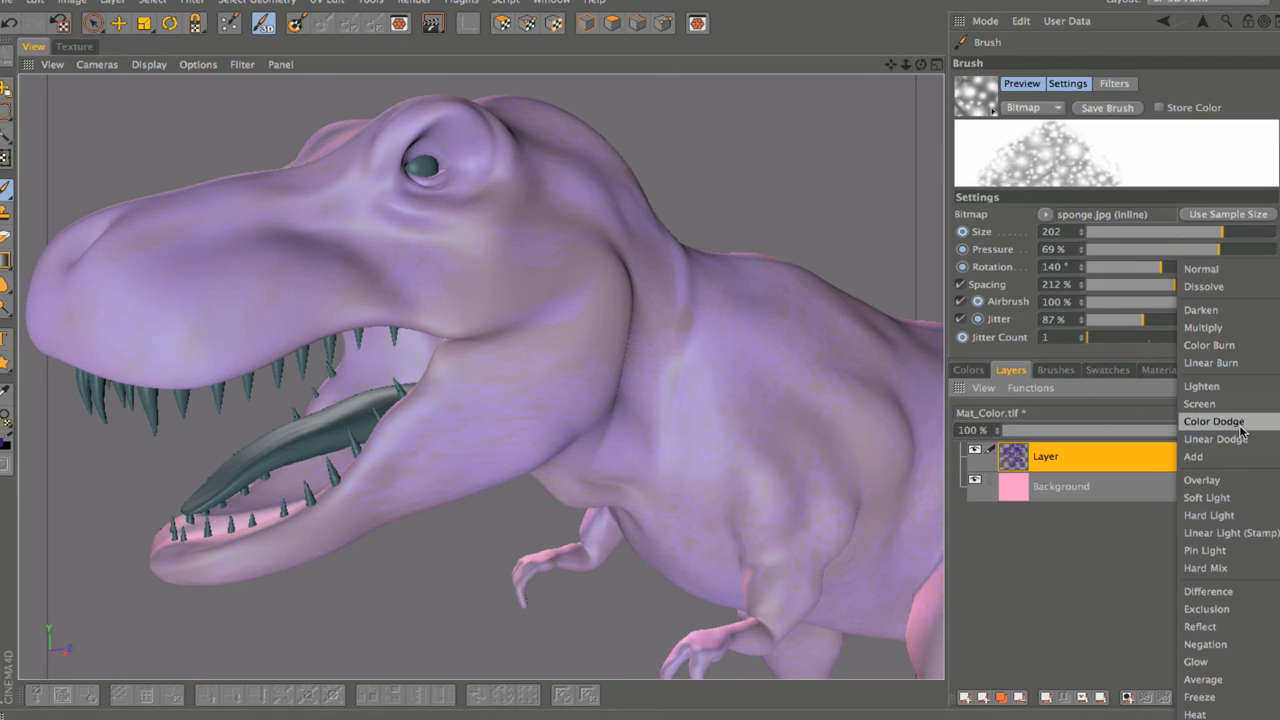
click(1235, 479)
click(1230, 430)
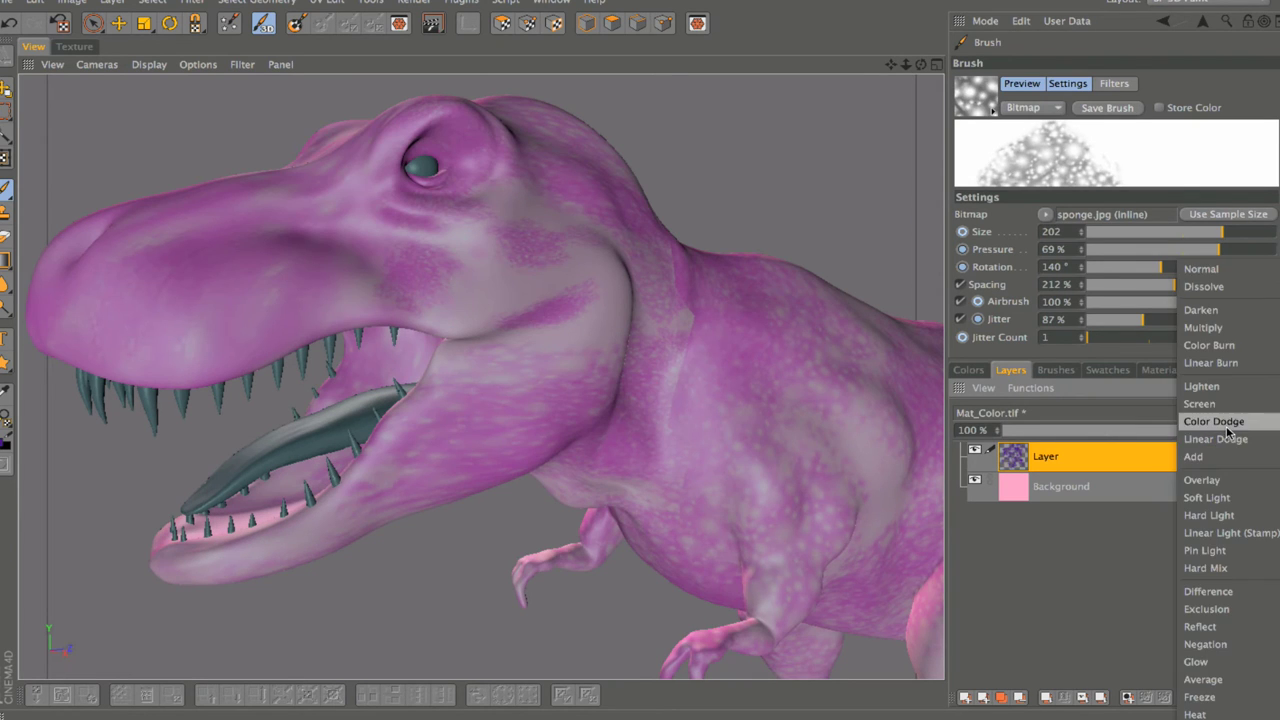
click(1228, 497)
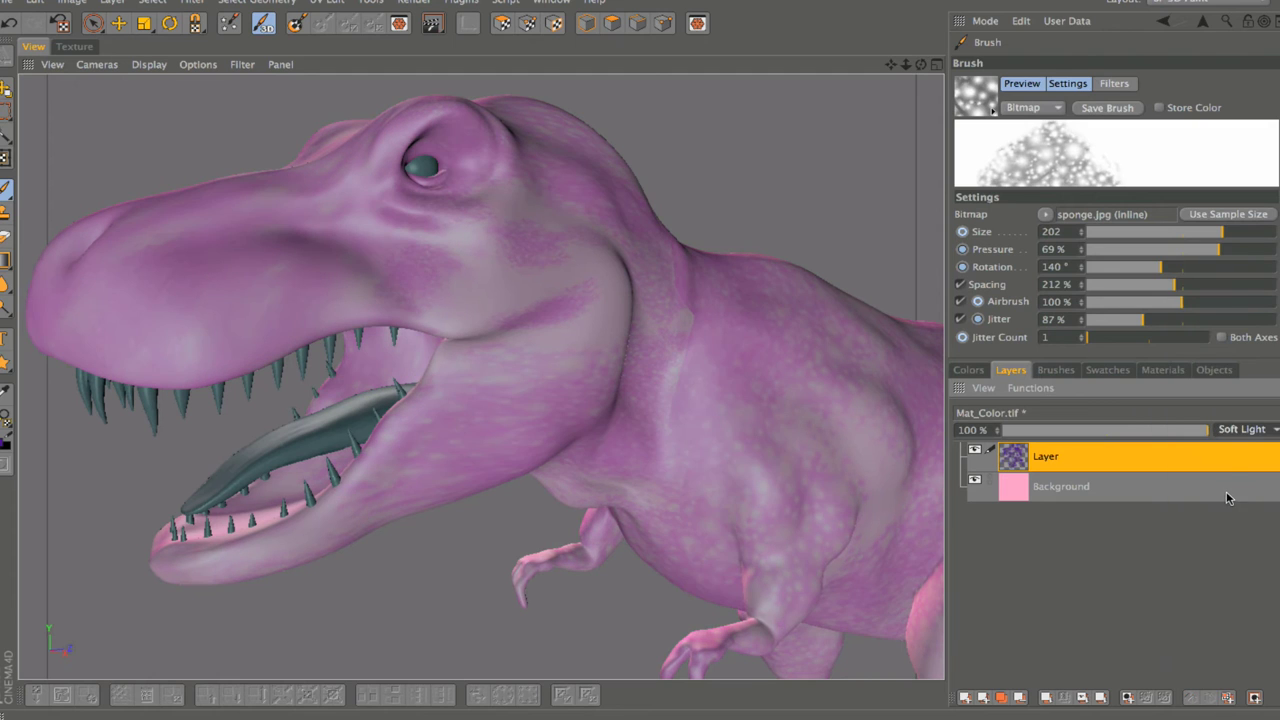
click(1238, 430)
click(1240, 515)
Step: Try Hard Mix, Difference and Reflect as the painted layer's blend mode
click(1247, 432)
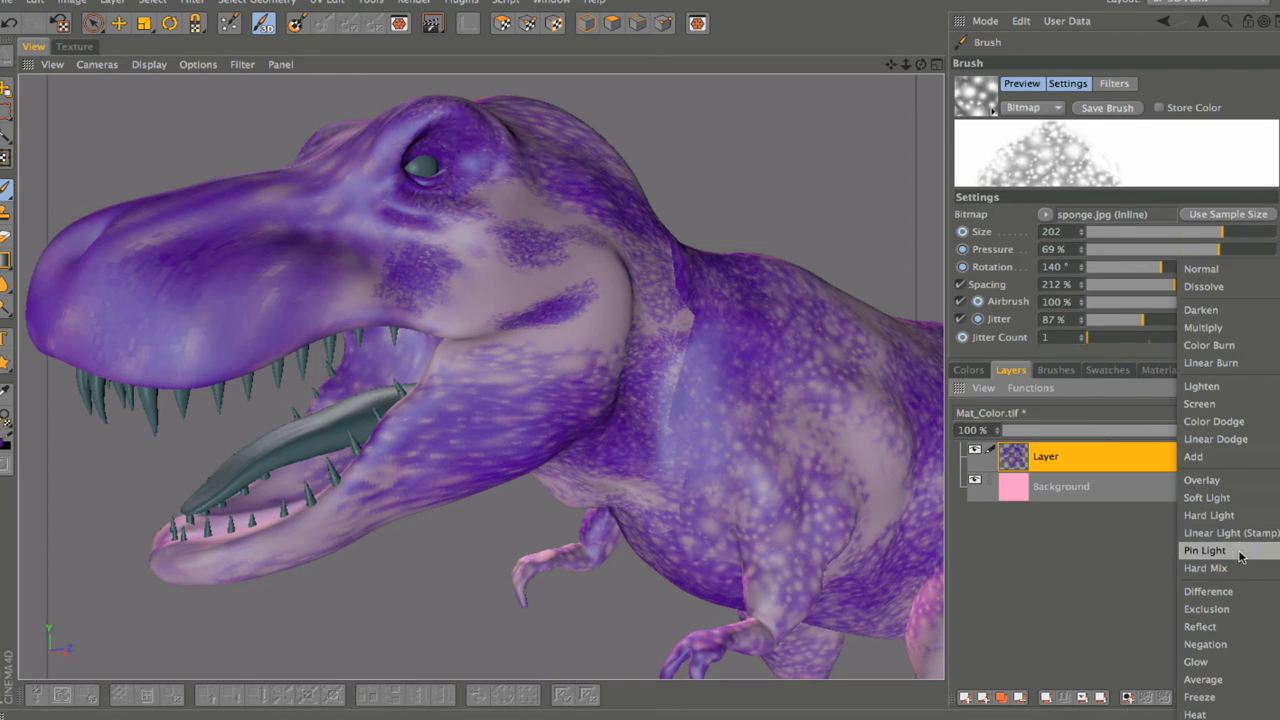
click(1240, 567)
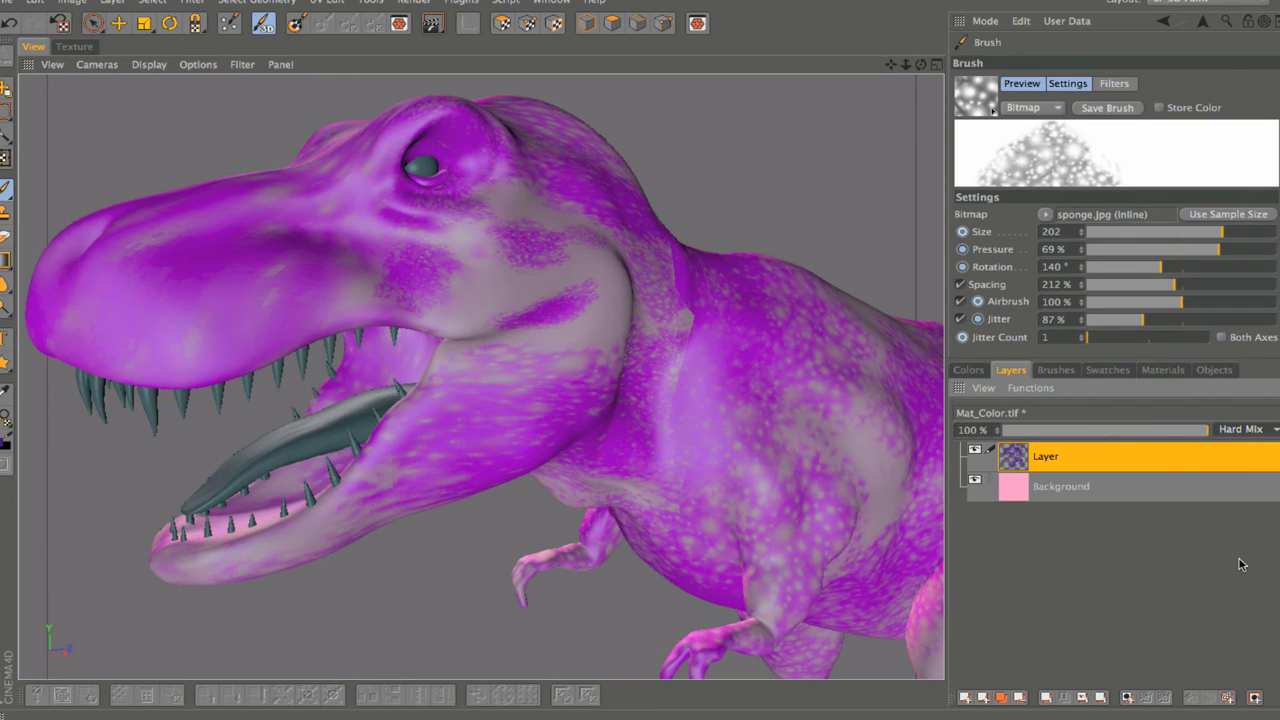
click(1247, 435)
click(1244, 596)
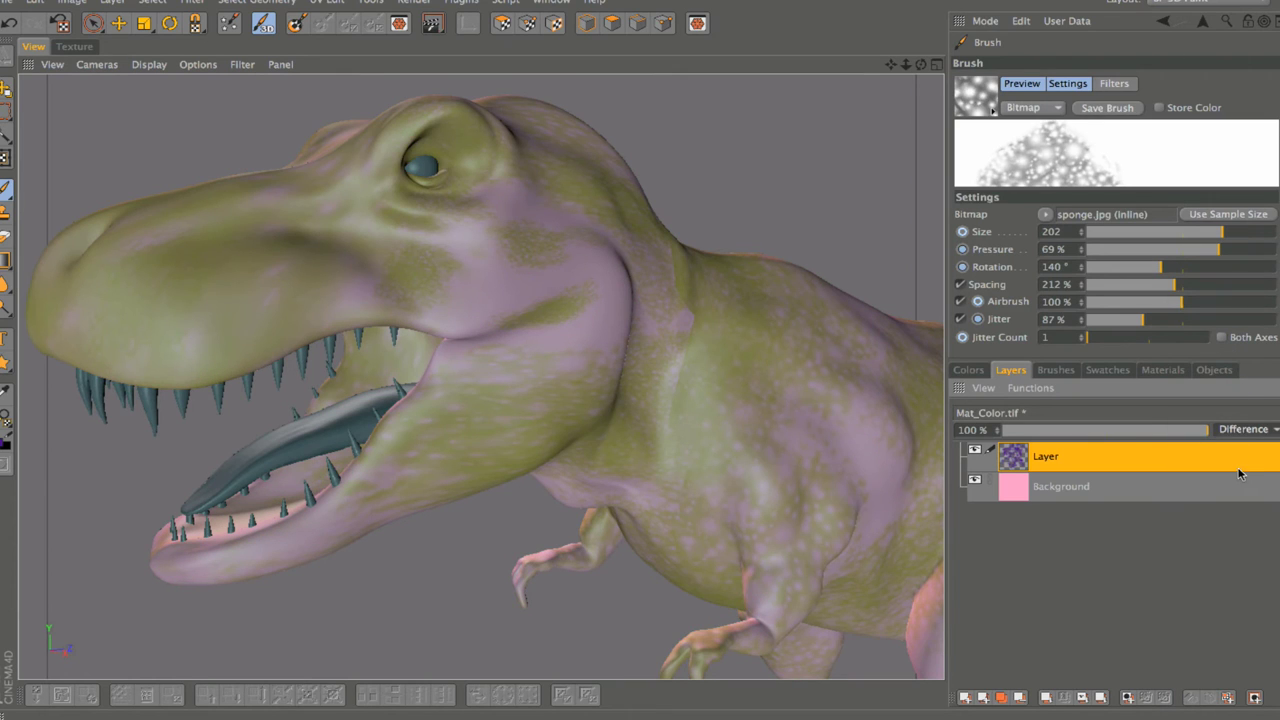
click(1243, 431)
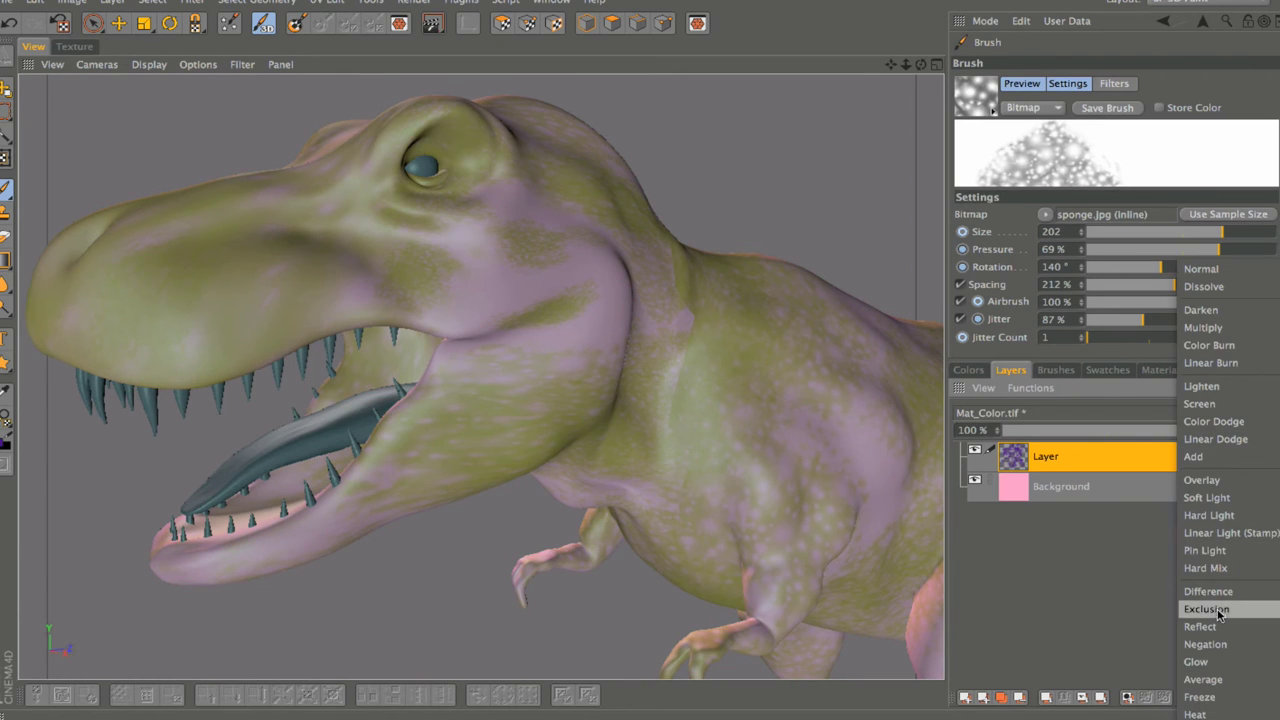
click(1219, 626)
Step: Try Multiply and Linear Burn as the painted layer's blend mode
click(1245, 431)
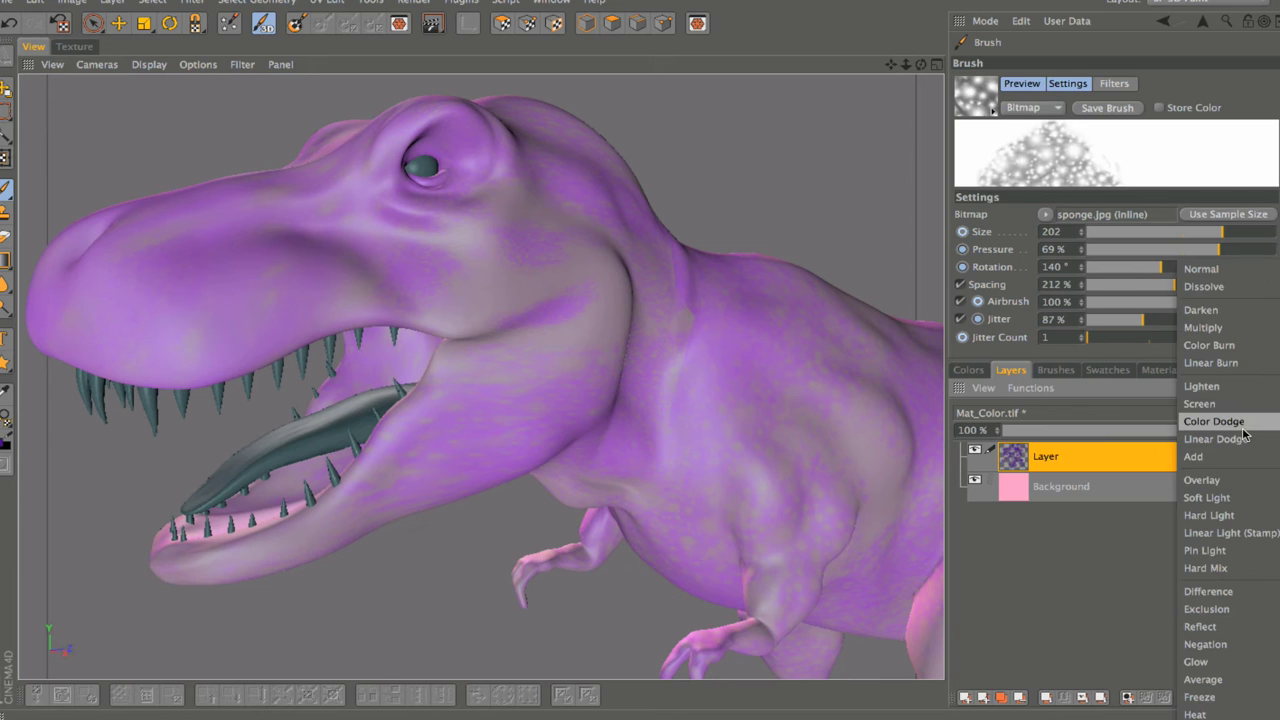
click(1231, 329)
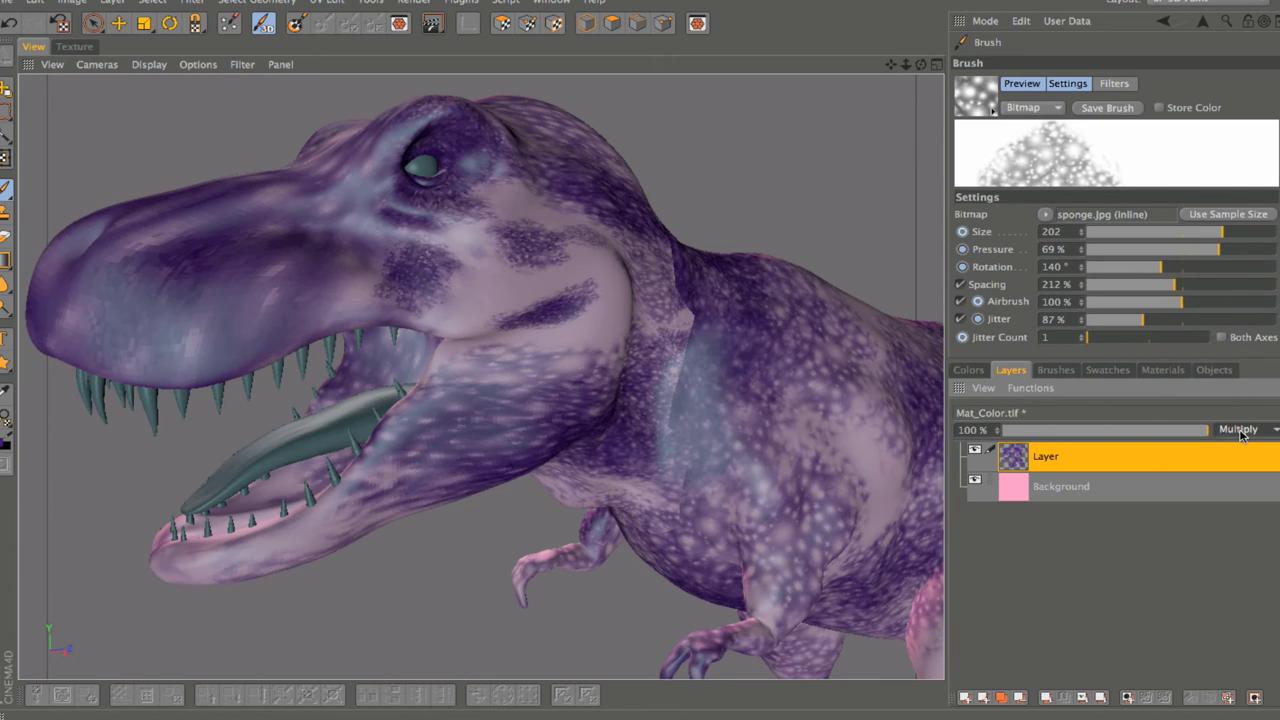
click(1240, 430)
click(1240, 365)
Step: Try Color Burn and Difference as the painted layer's blend mode, checking each on the head and body
click(1236, 430)
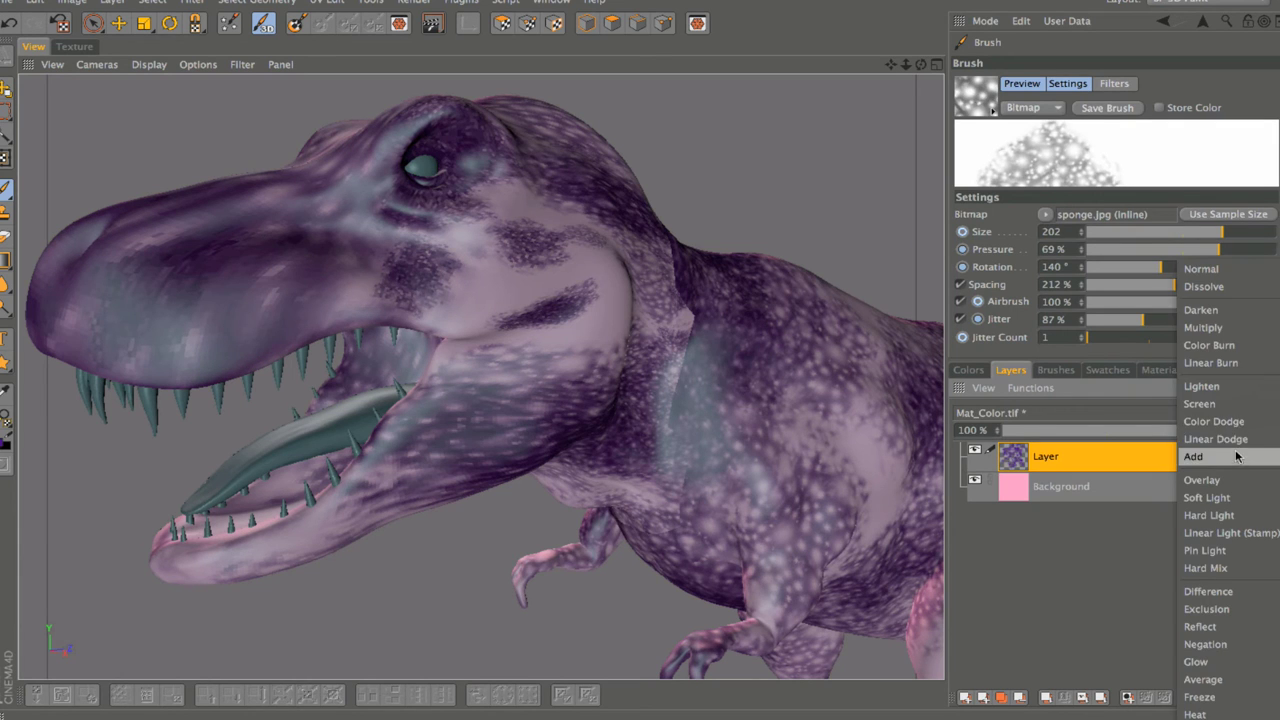
click(1230, 346)
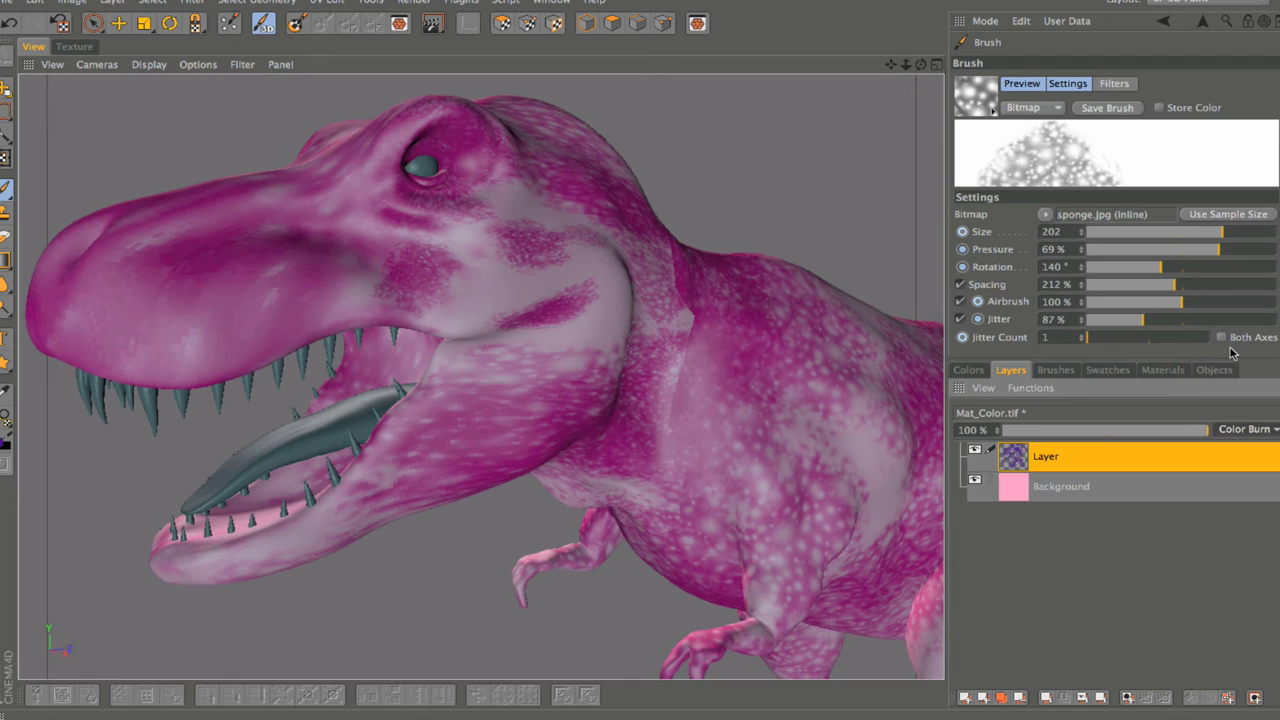
mouse_move(906, 64)
mouse_down()
mouse_move(700, 66)
mouse_move(930, 66)
mouse_move(910, 66)
mouse_up()
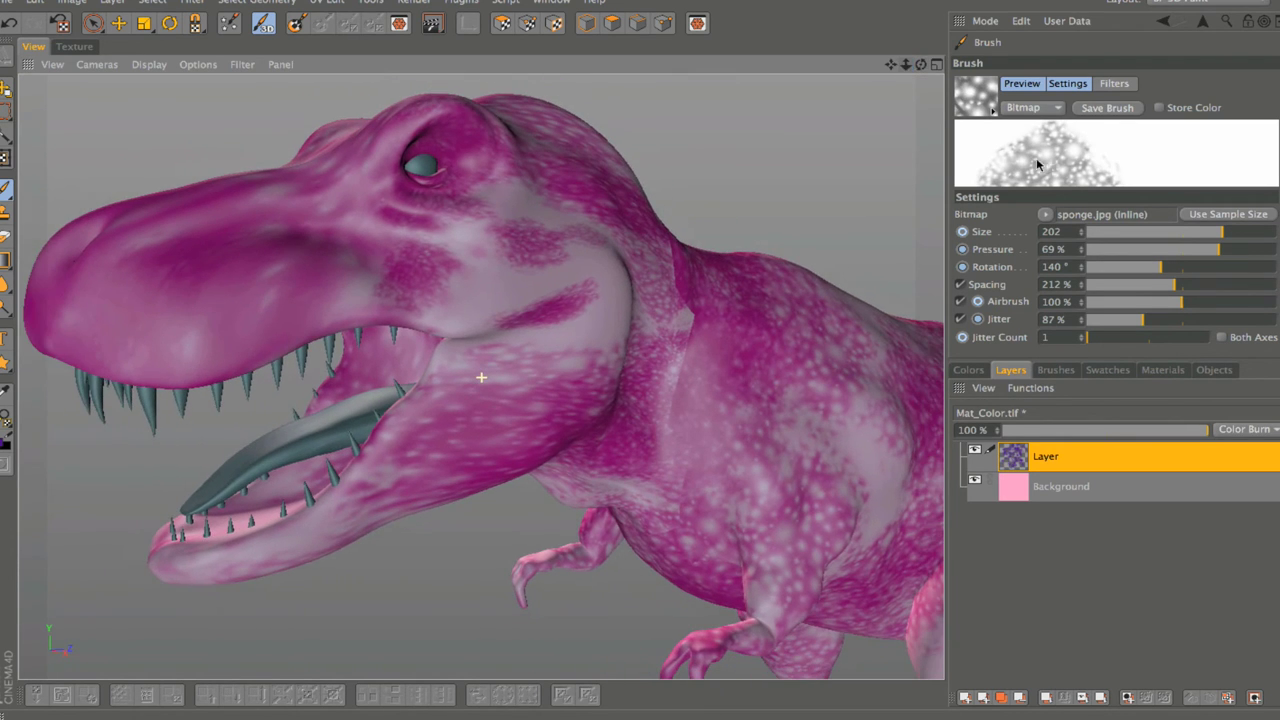
click(1253, 428)
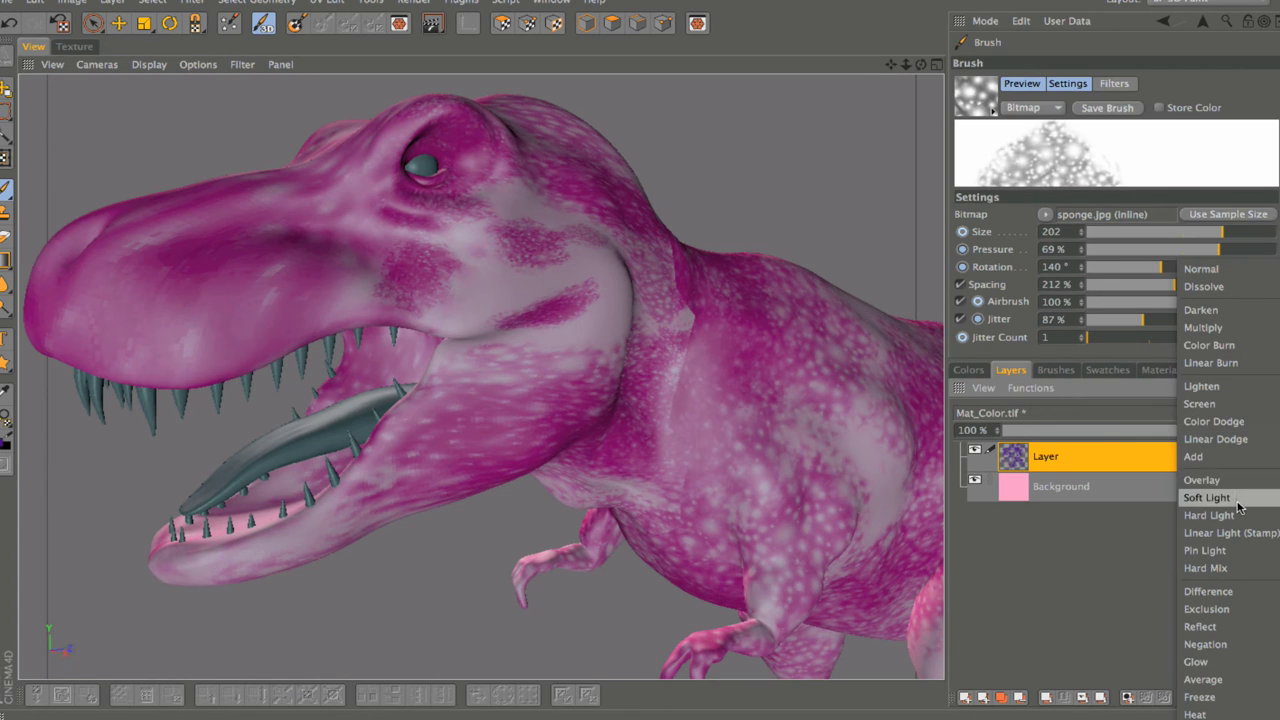
click(1250, 592)
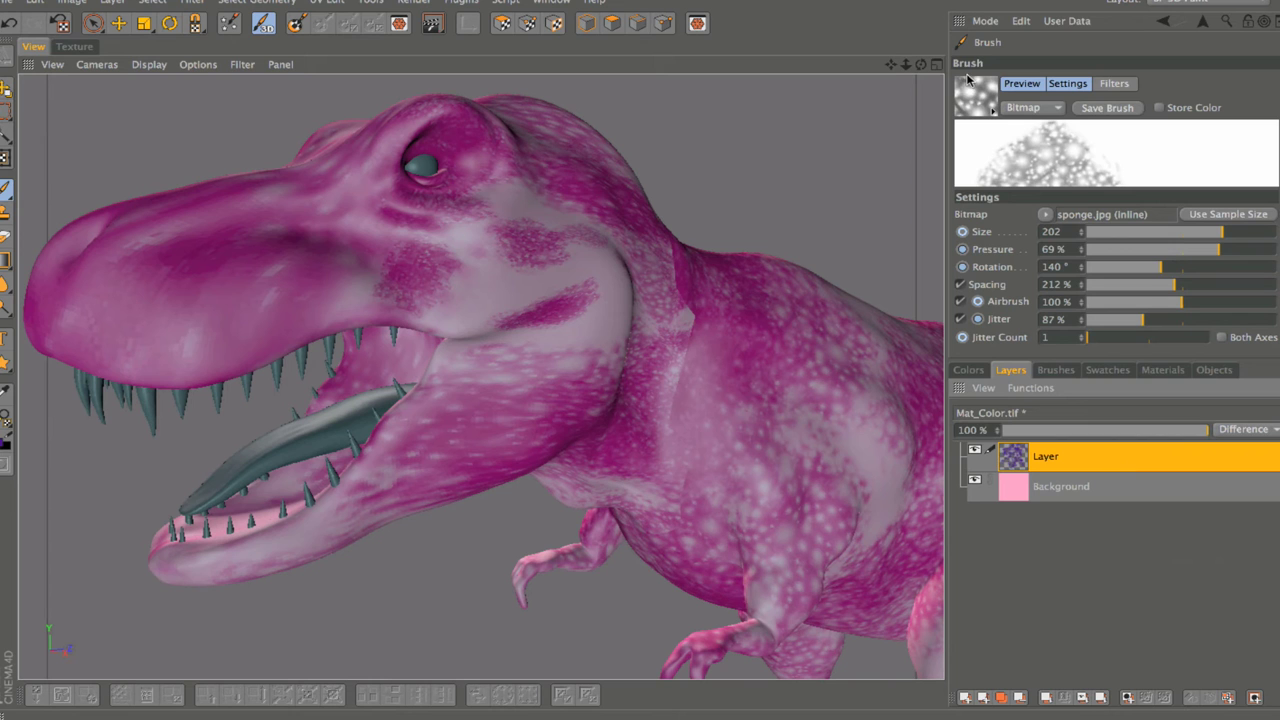
drag(922, 67, 870, 68)
drag(450, 72, 340, 72)
drag(921, 65, 922, 68)
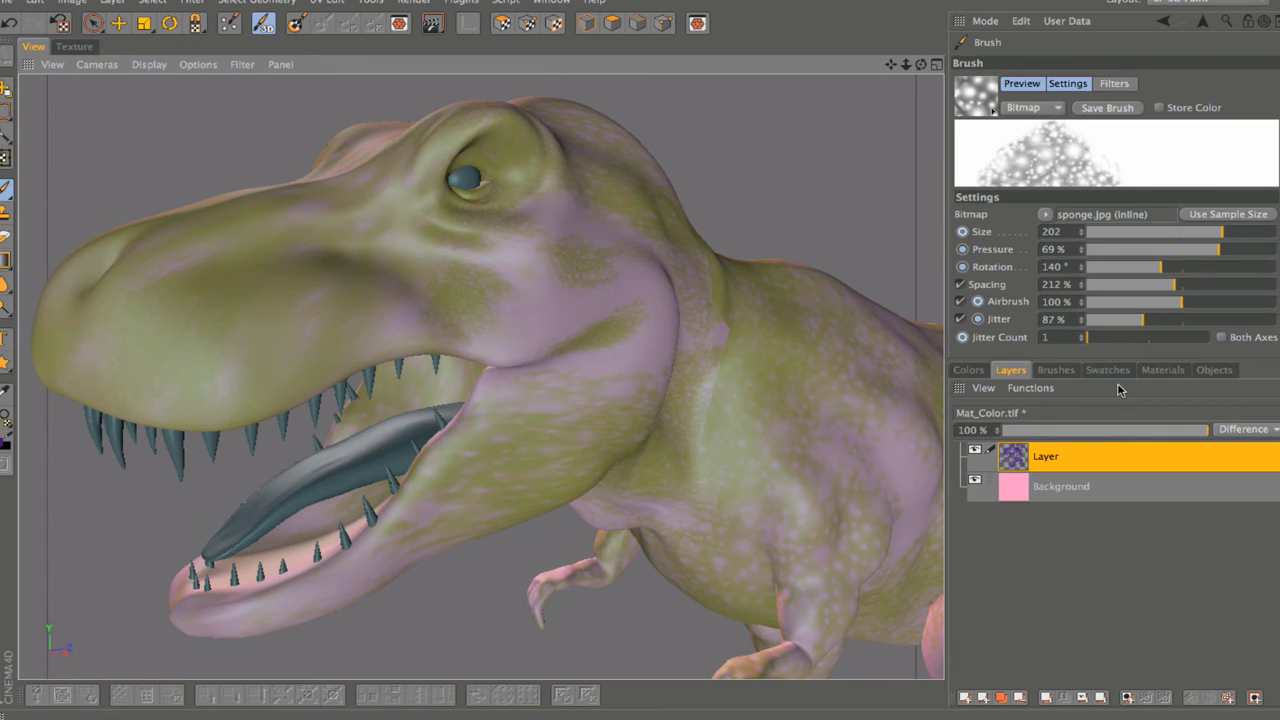
Step: Set the painted layer's blend mode to Darken and its opacity to 49%
click(1226, 439)
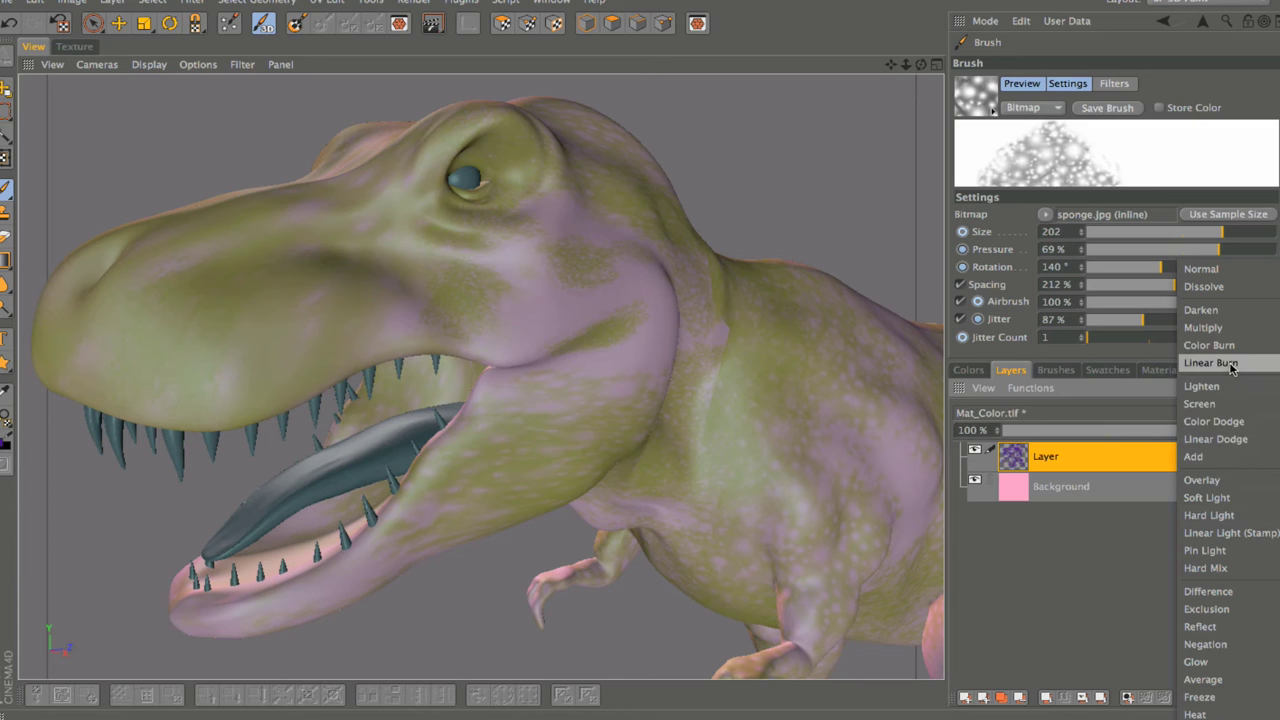
click(1201, 310)
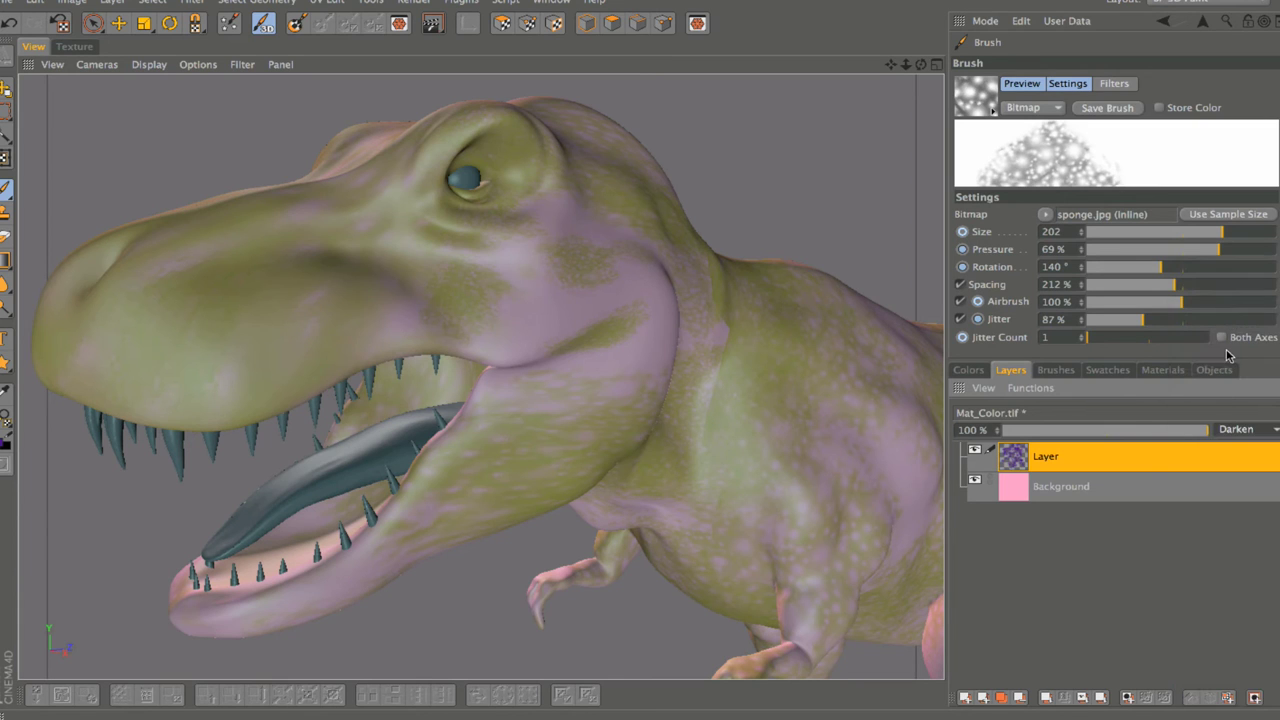
drag(1164, 436, 1140, 436)
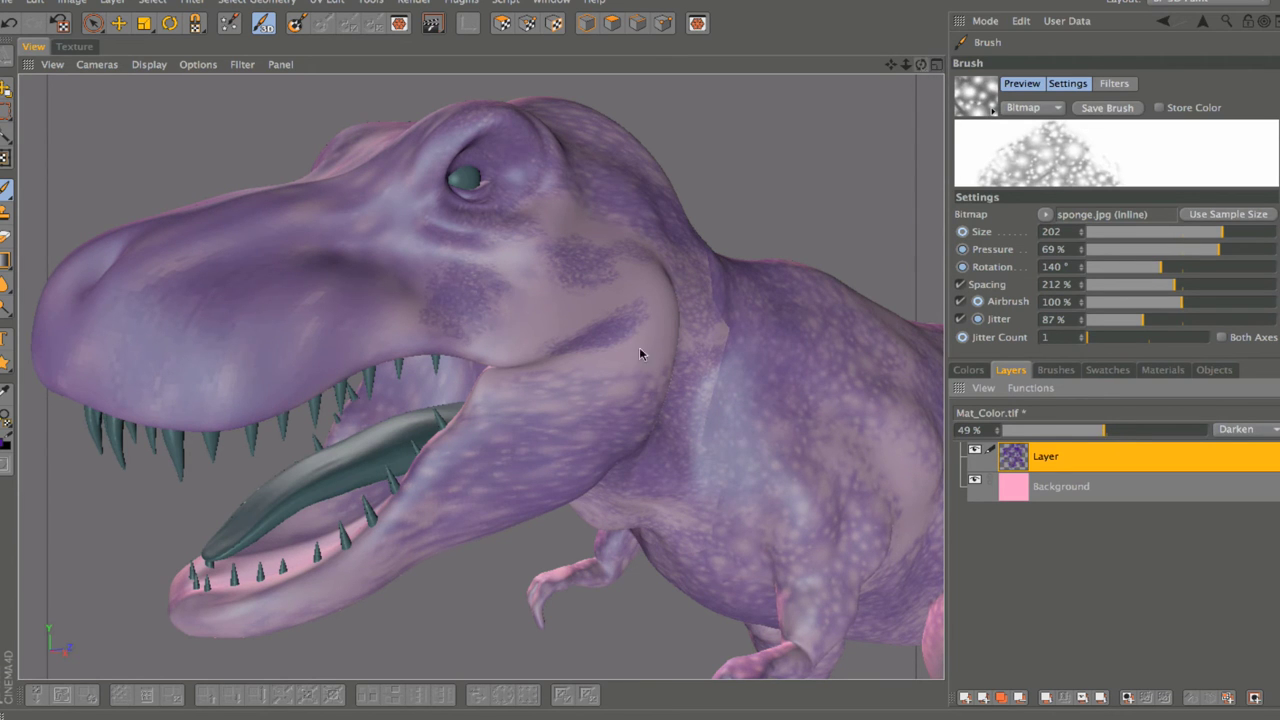
alt+drag(641, 354, 490, 345)
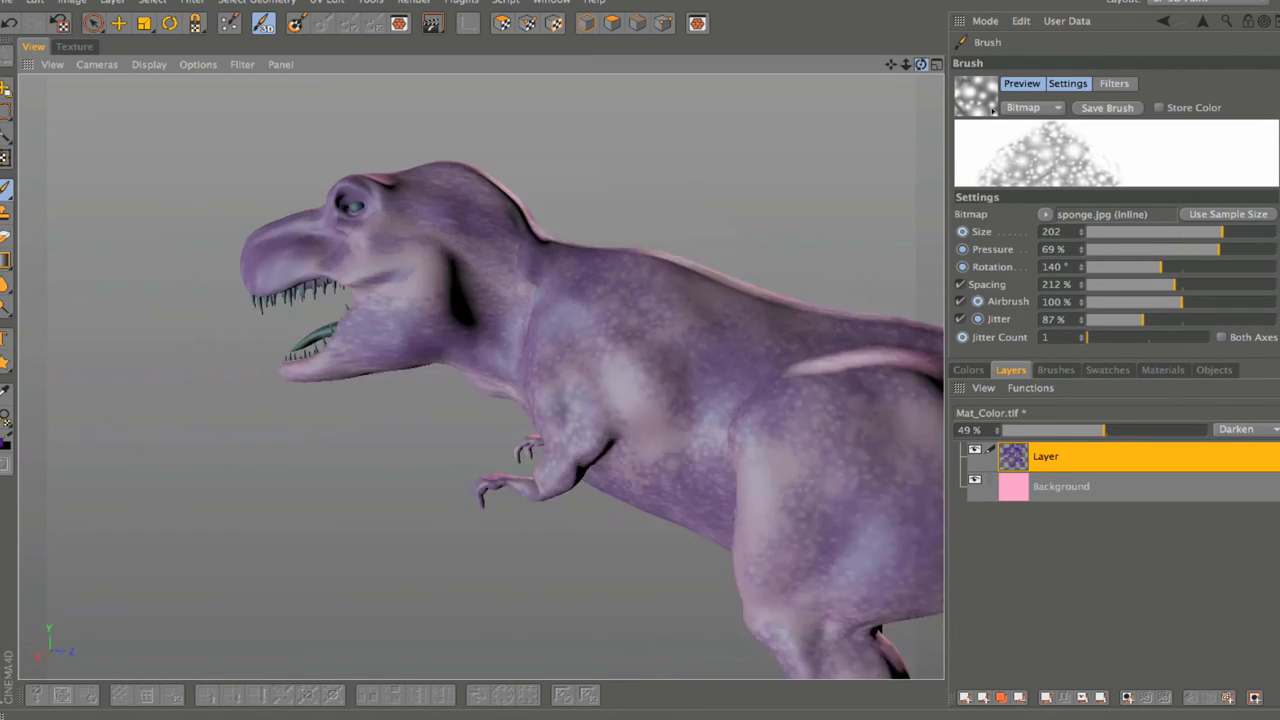
drag(921, 66, 1035, 56)
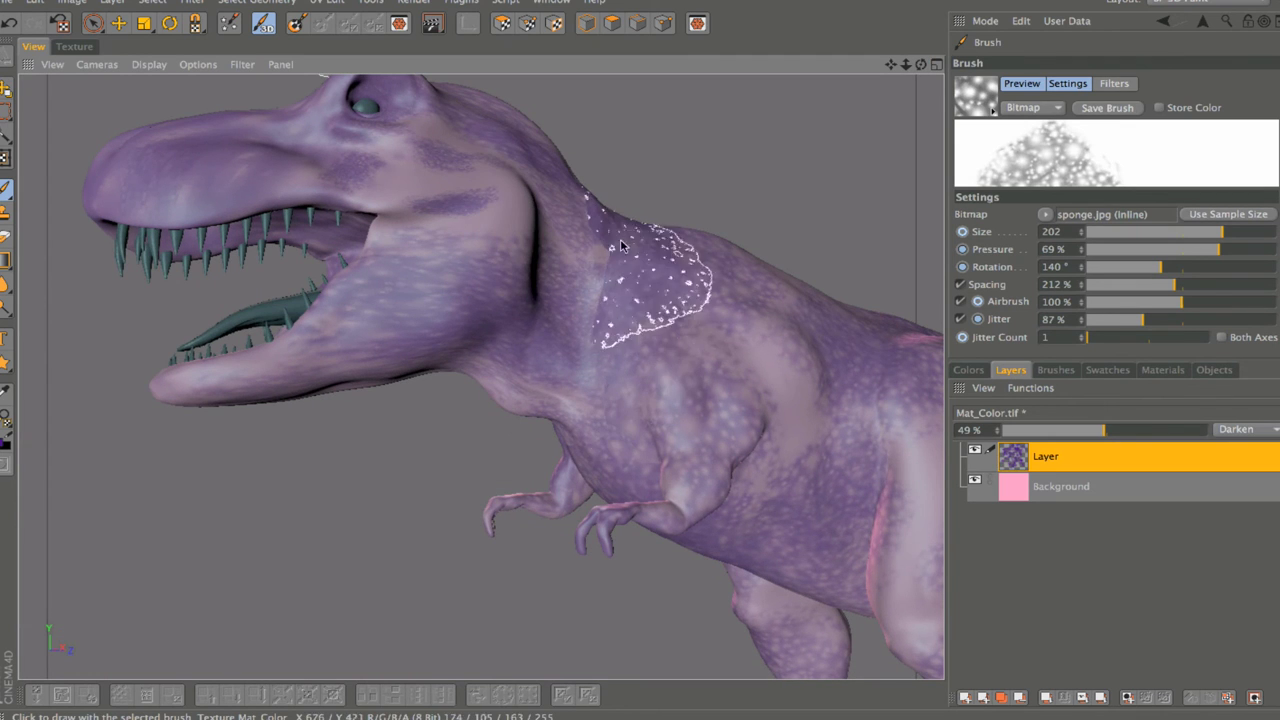
Step: Enable projection painting and sponge purple over the texture seam on the left side of the neck
drag(921, 65, 480, 374)
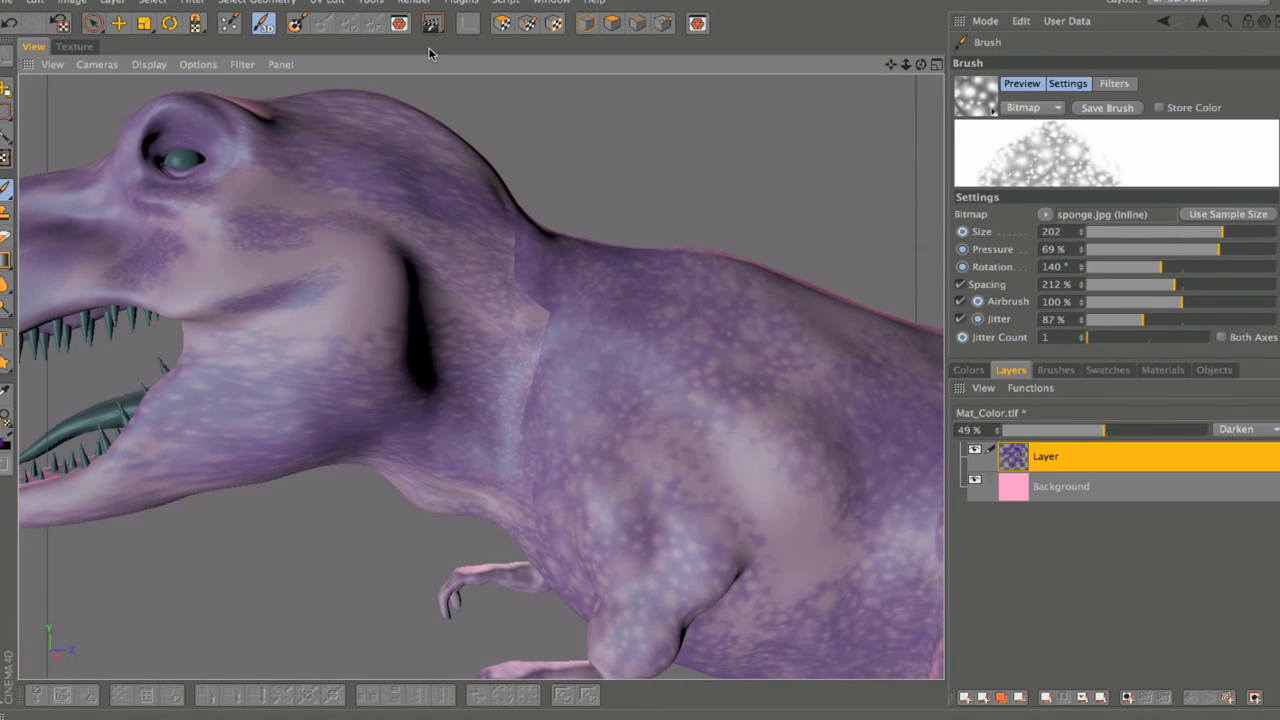
click(297, 24)
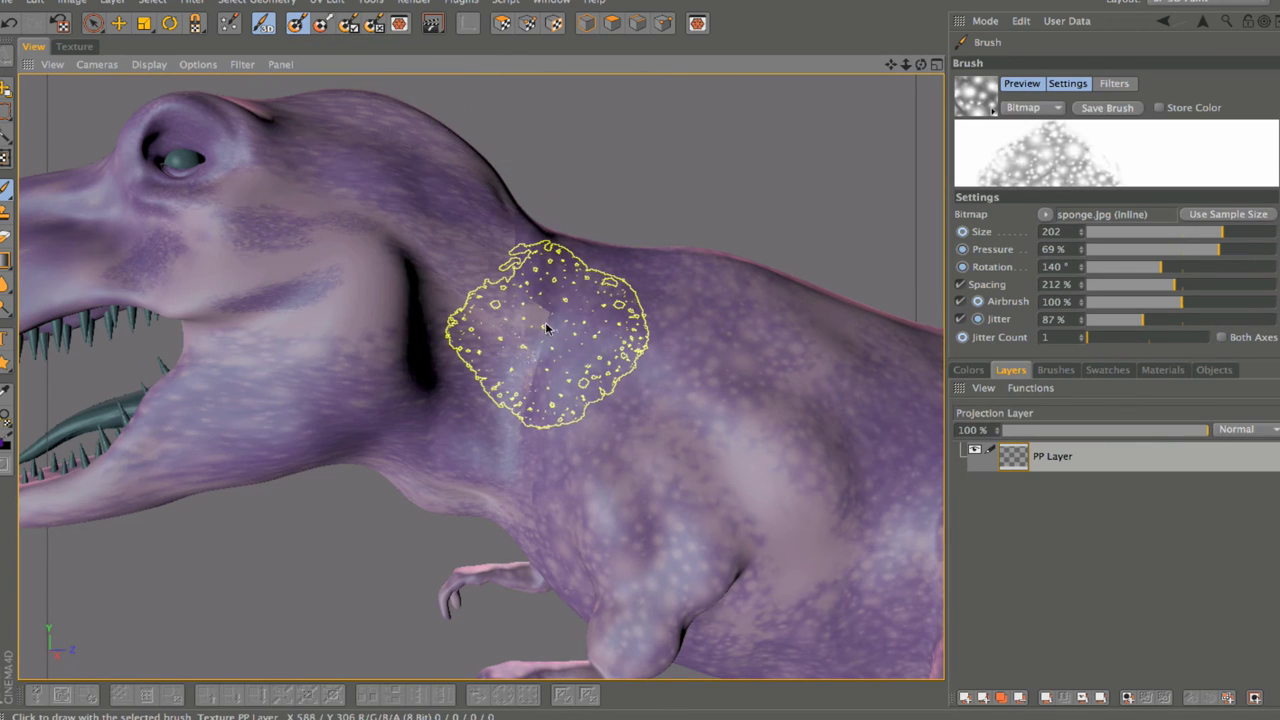
drag(540, 301, 538, 349)
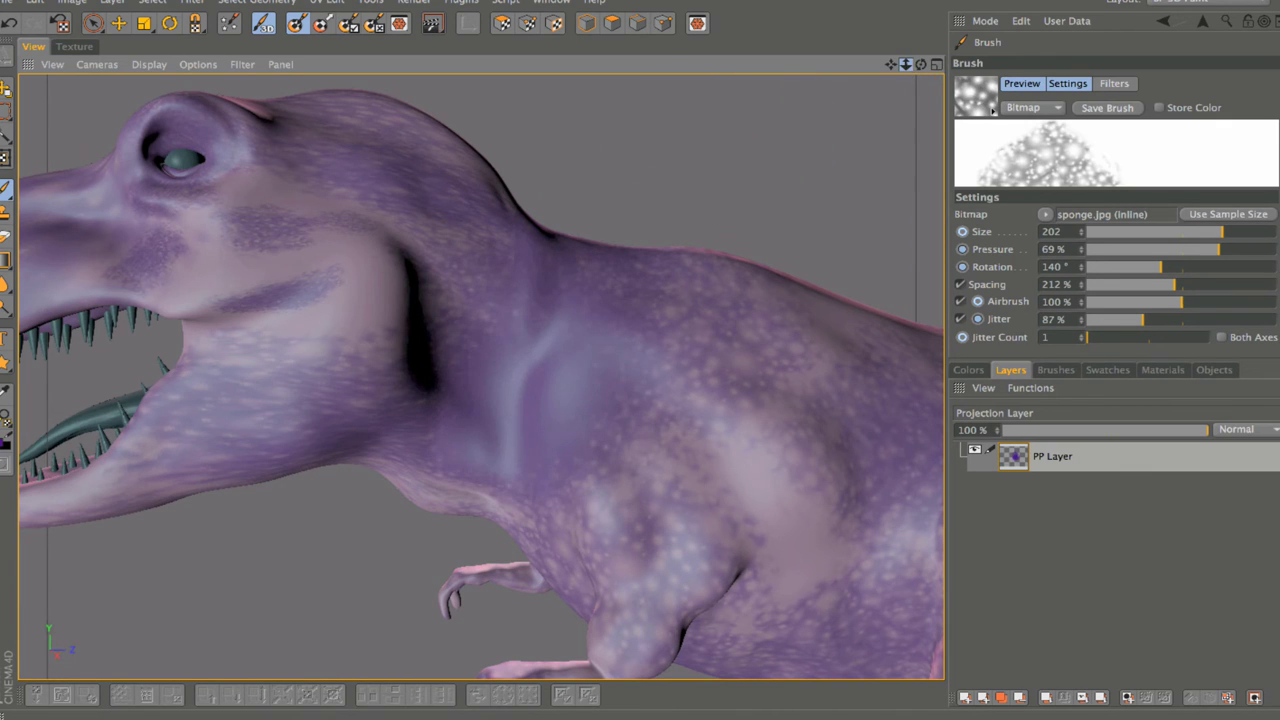
Step: Sponge purple over the texture seam between the neck and shoulder on the T-Rex's right side
drag(906, 66, 826, 66)
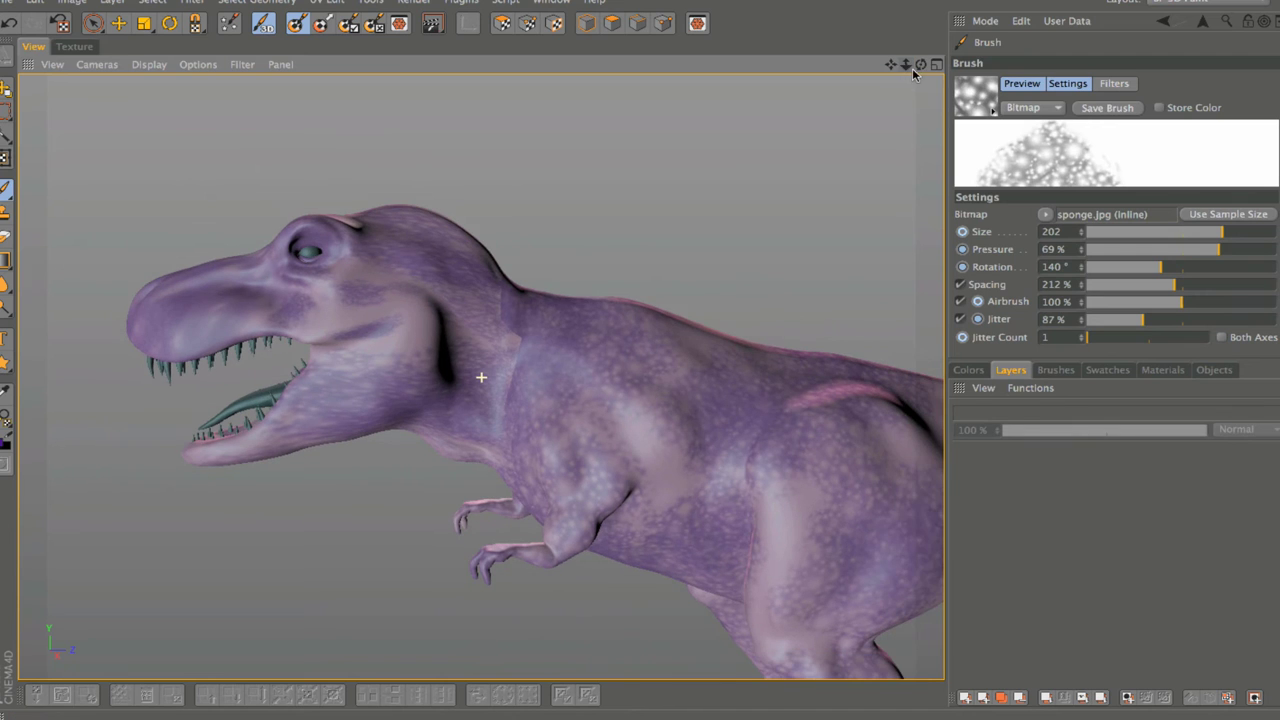
drag(921, 65, 1240, 54)
drag(891, 66, 92, 104)
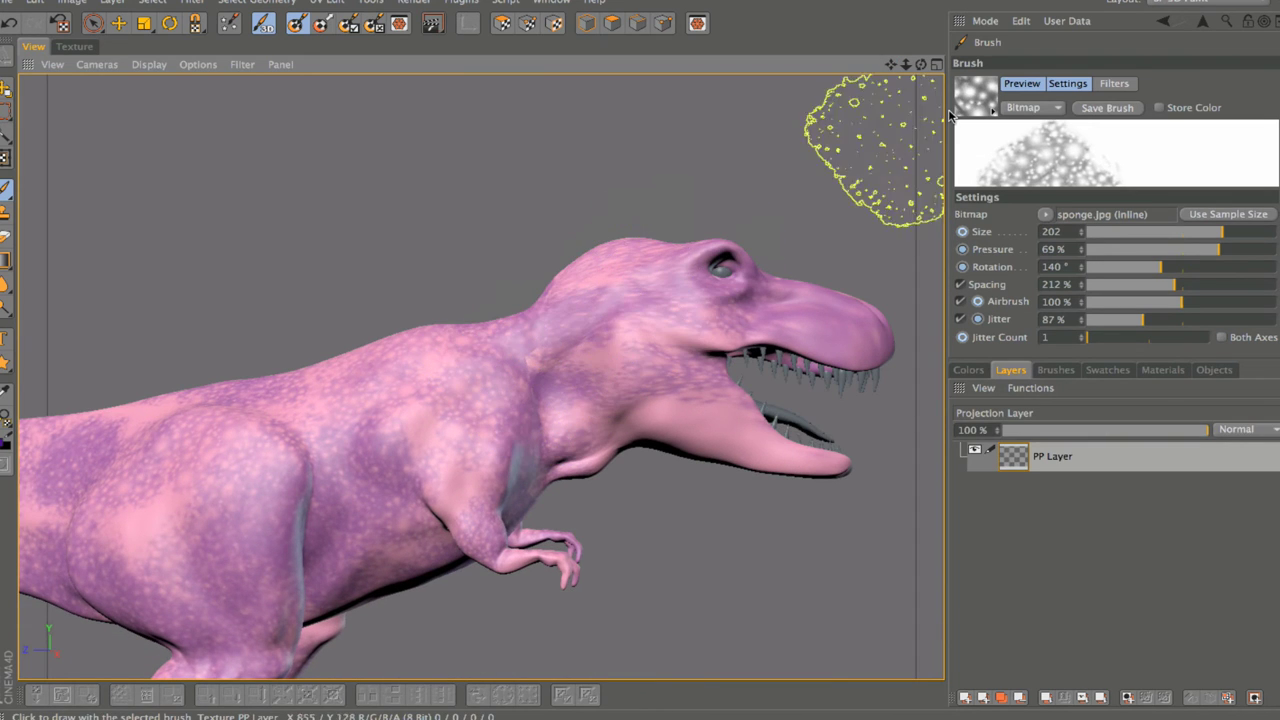
drag(906, 64, 1004, 67)
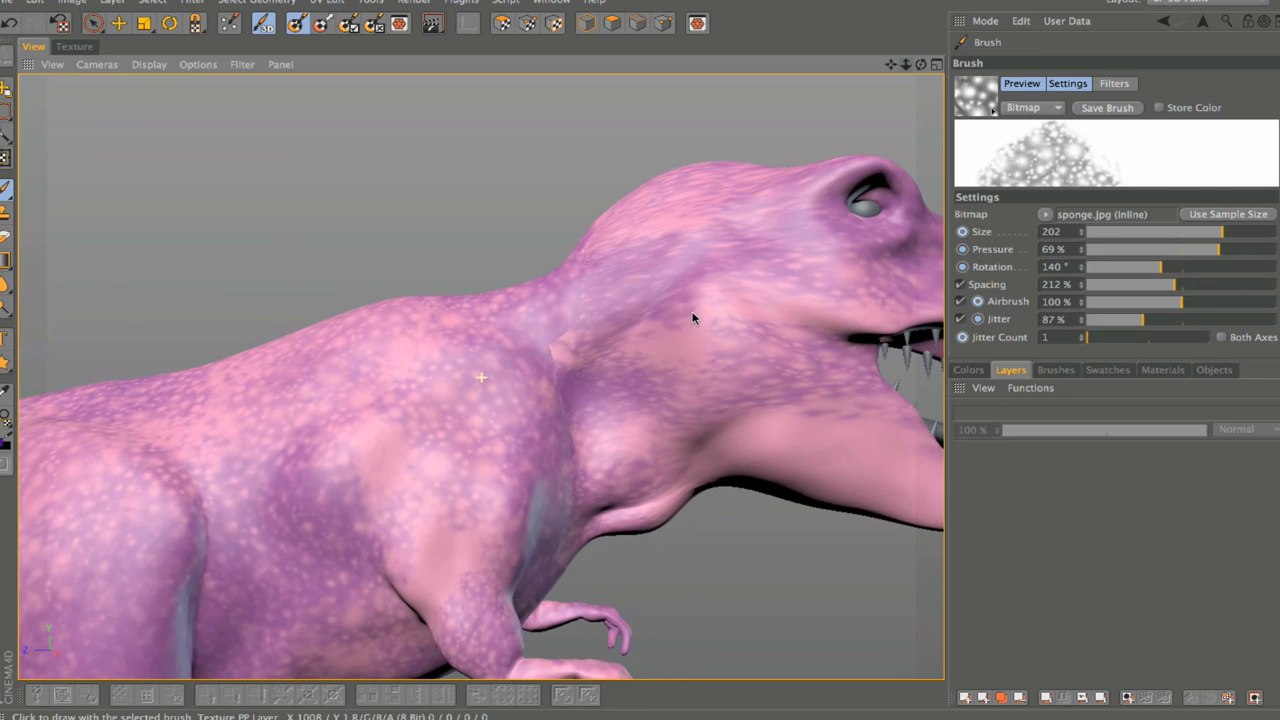
drag(567, 391, 550, 315)
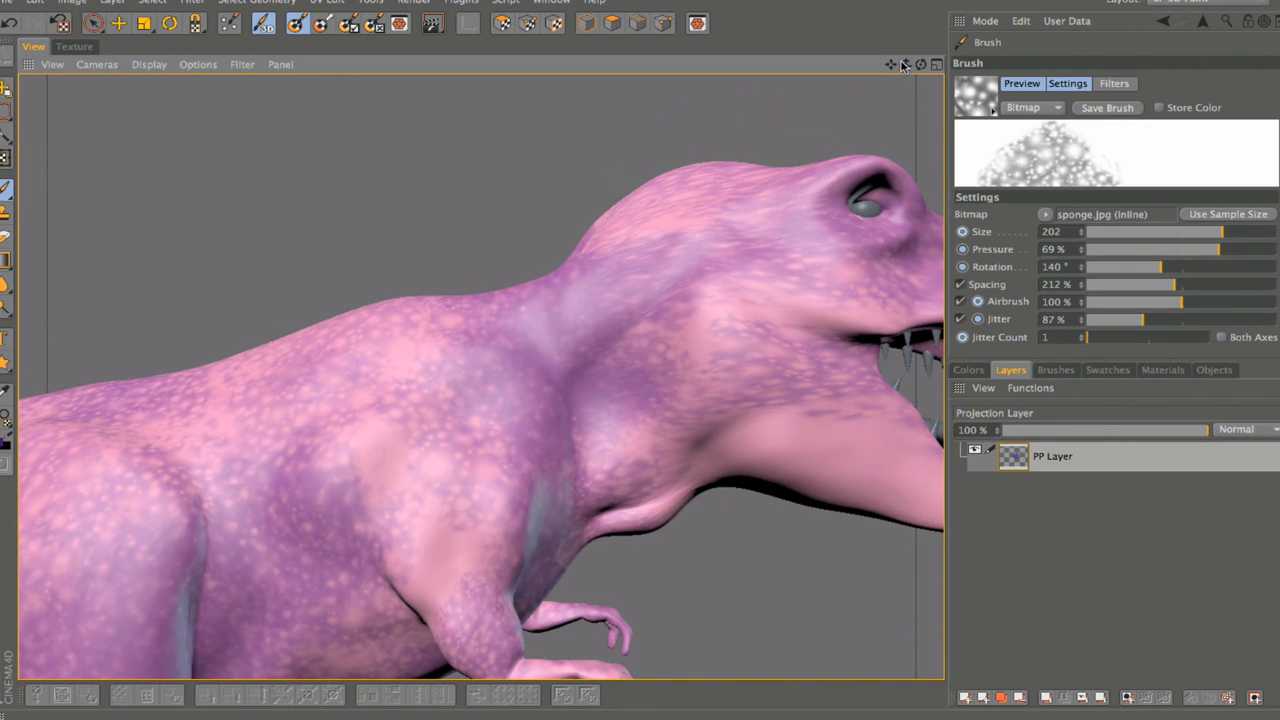
Step: Sponge purple over the seams on the front of the chest and the lower belly
drag(920, 67, 924, 66)
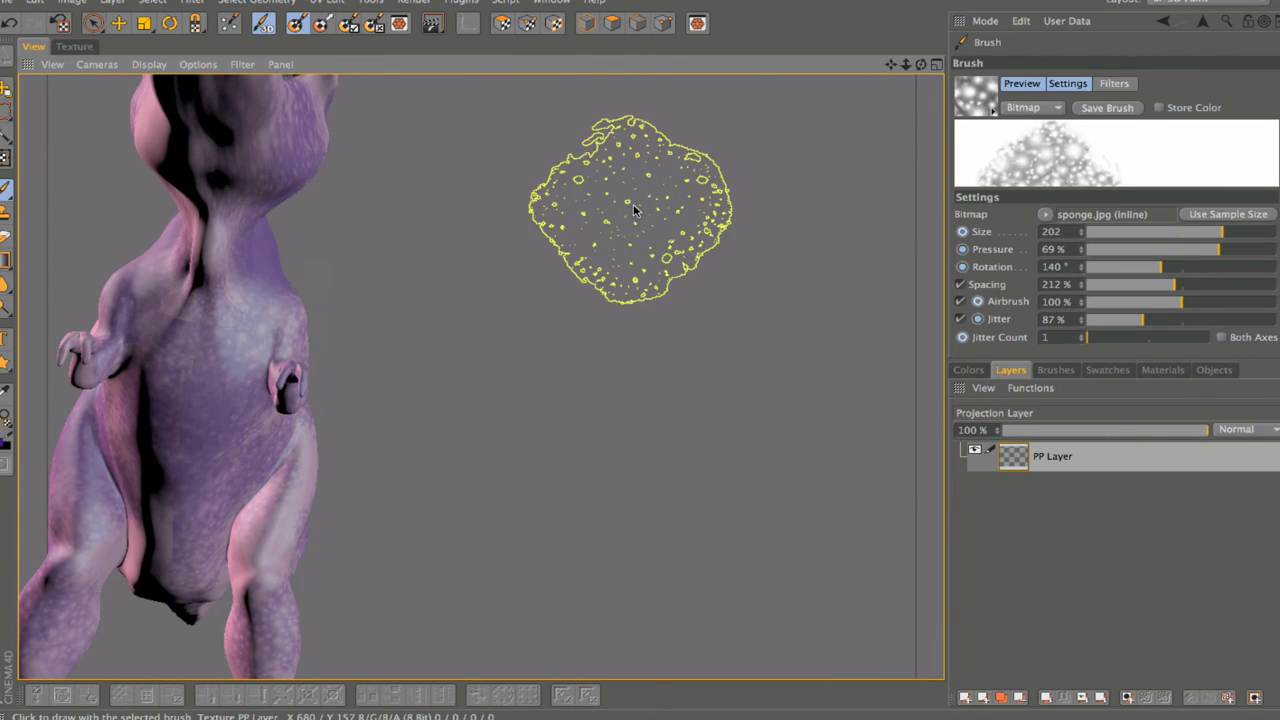
mouse_move(906, 64)
mouse_down()
mouse_move(922, 64)
mouse_move(898, 67)
mouse_up()
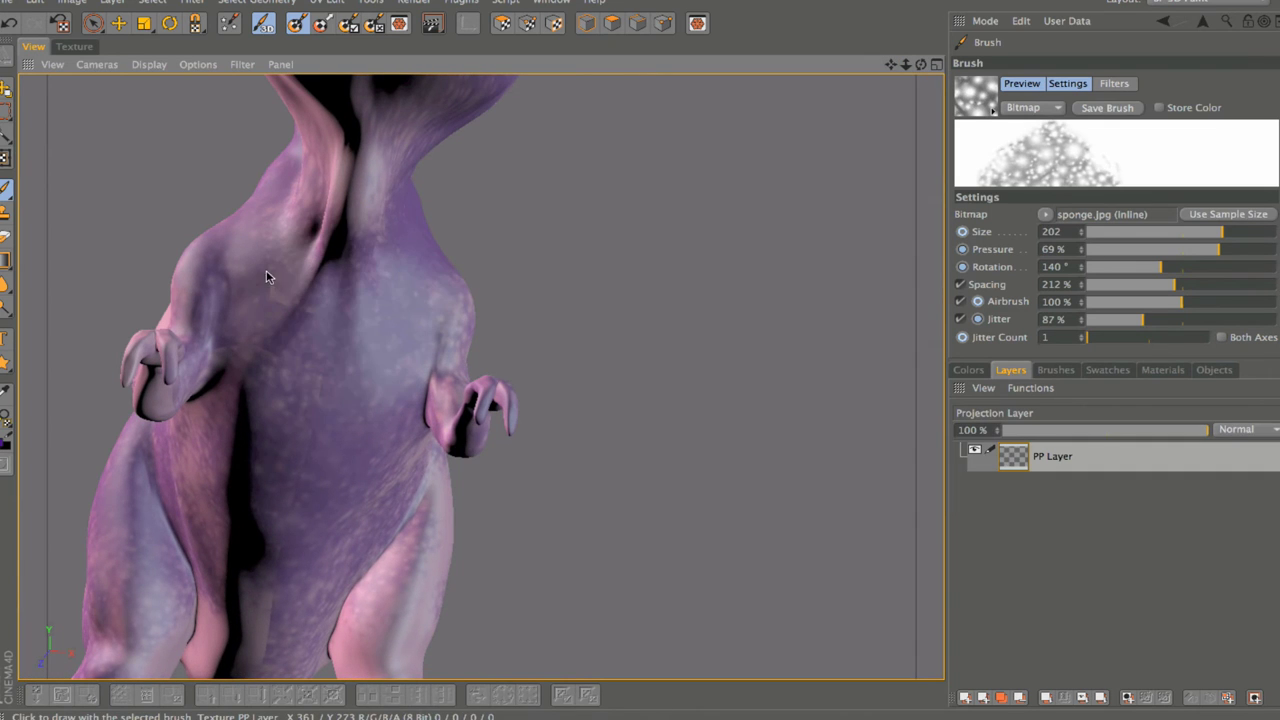
mouse_move(266, 272)
mouse_down()
mouse_move(280, 298)
mouse_move(368, 301)
mouse_up()
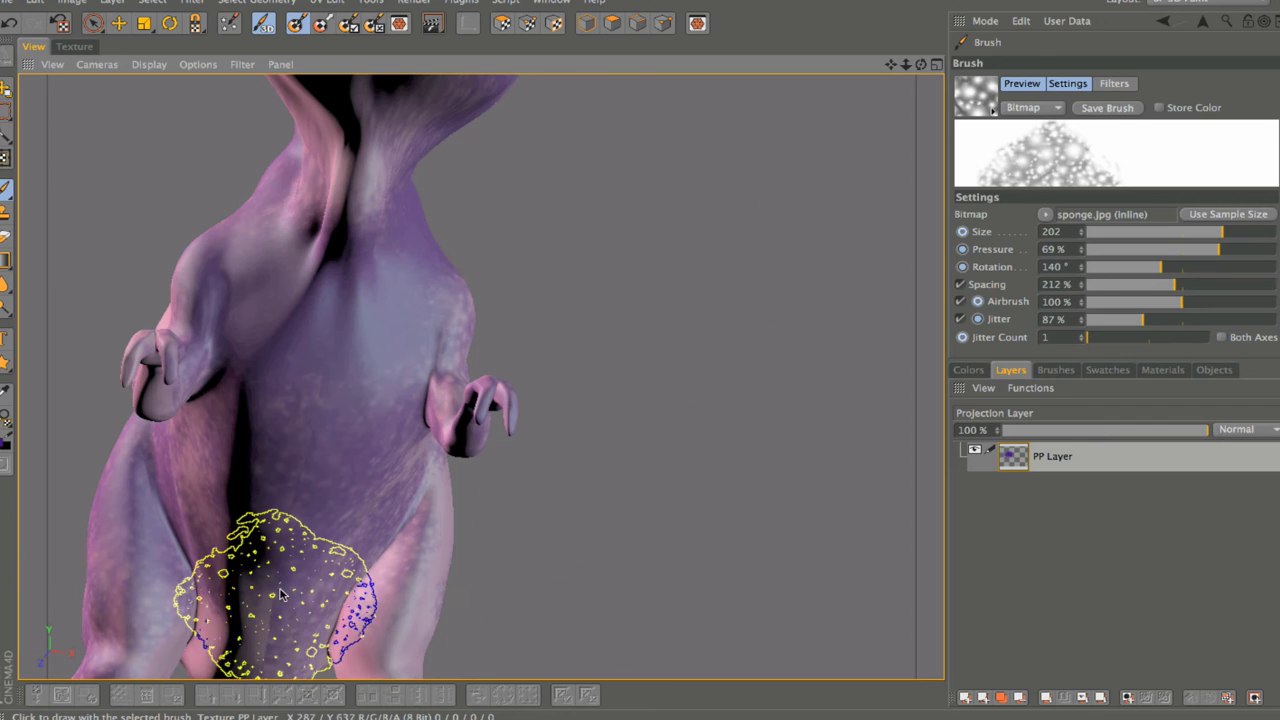
drag(280, 595, 277, 605)
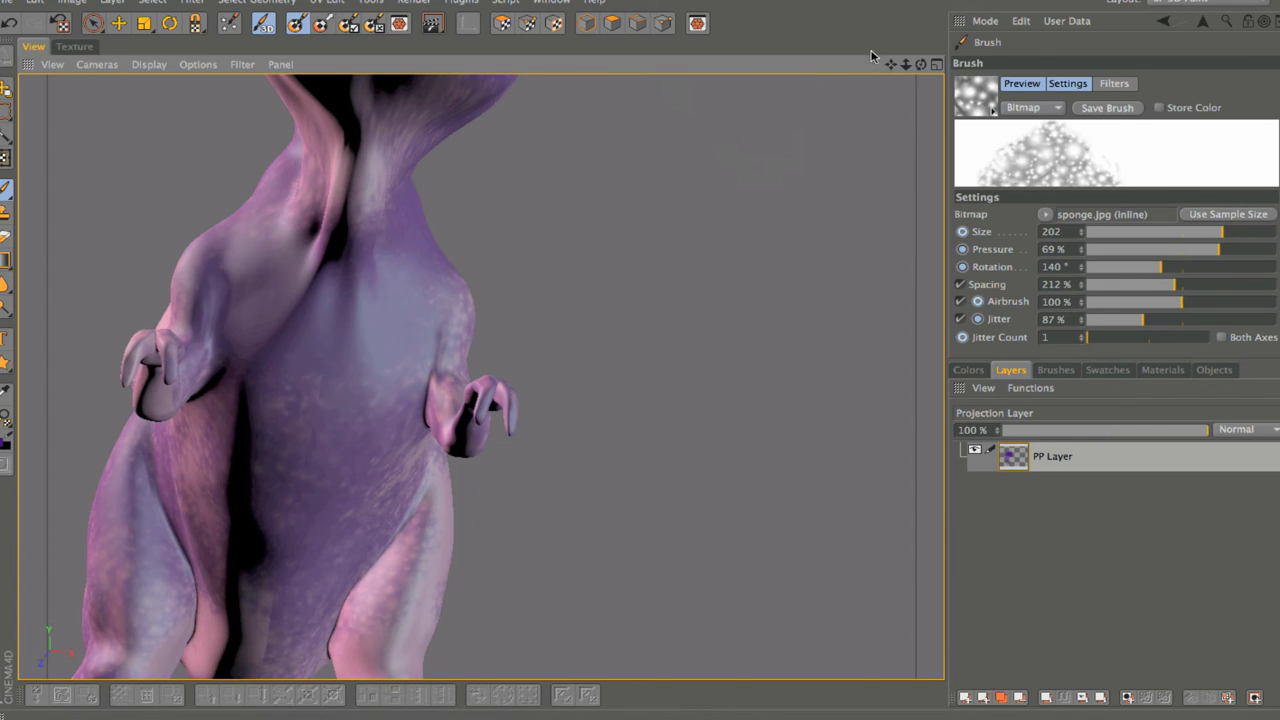
Step: Dab the sponge brush over the pale seam patch at the base of the throat
drag(893, 67, 743, 175)
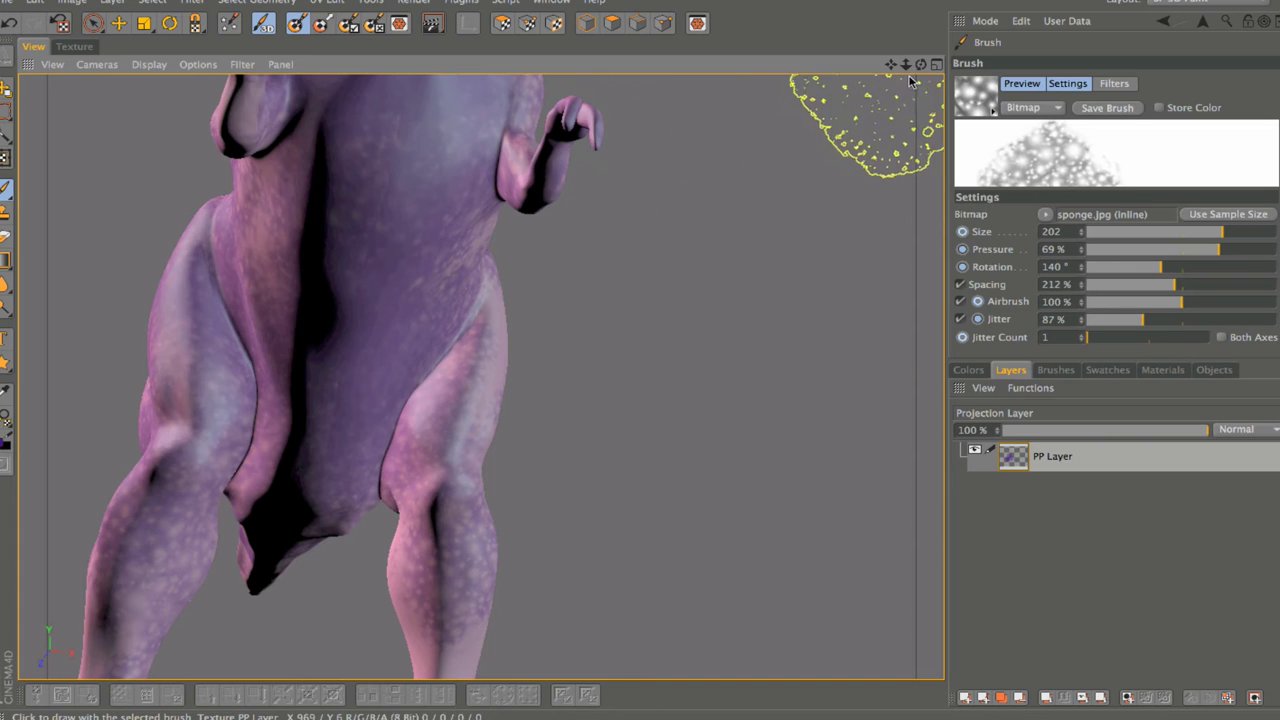
drag(921, 65, 905, 70)
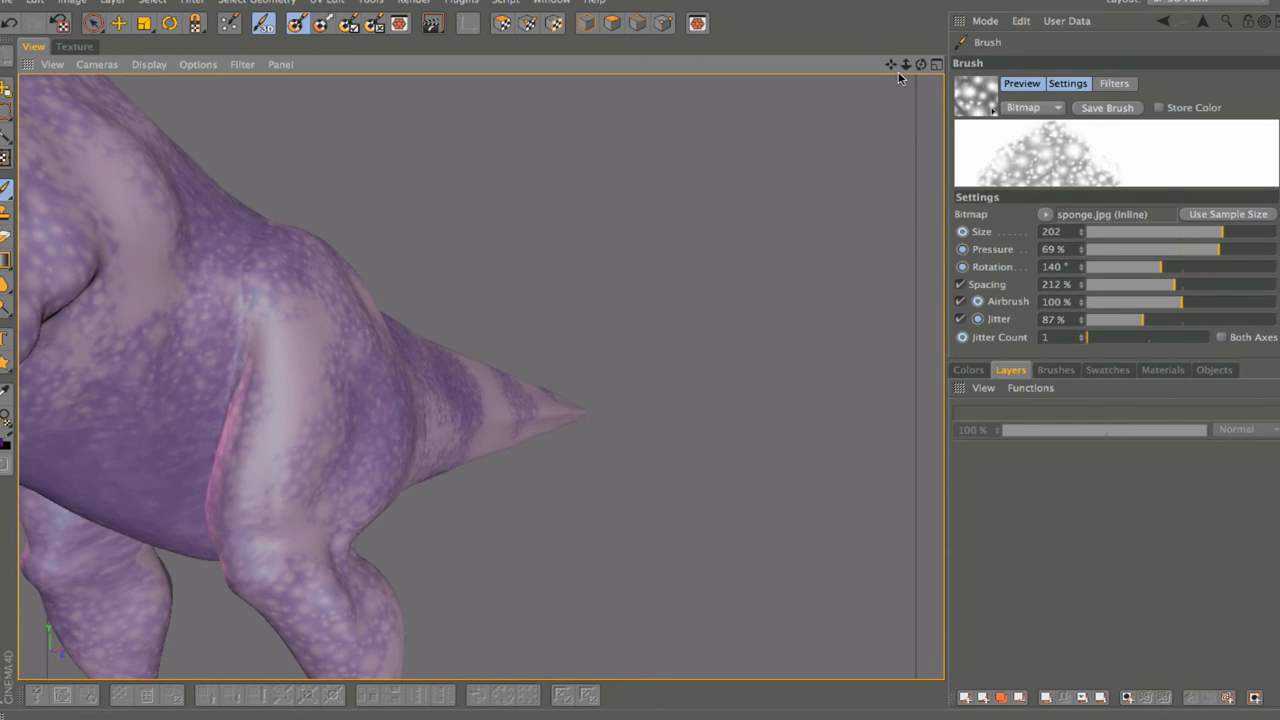
mouse_move(890, 65)
mouse_down()
mouse_move(1050, 42)
mouse_move(1230, 58)
mouse_move(1275, 150)
mouse_move(1236, 225)
mouse_up()
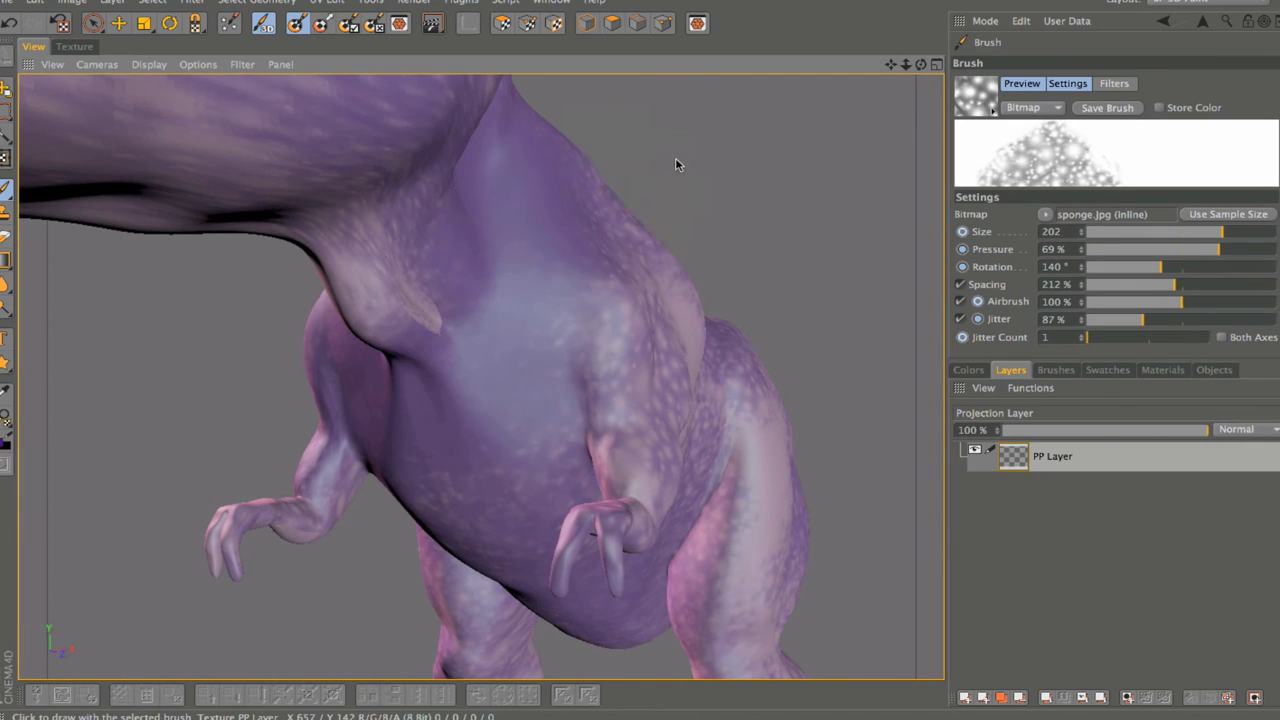
mouse_move(420, 324)
mouse_down()
mouse_move(421, 336)
mouse_move(424, 322)
mouse_up()
Step: Sponge purple mottling over the cheek behind the mouth and along the lower jaw to its tip
drag(906, 64, 990, 68)
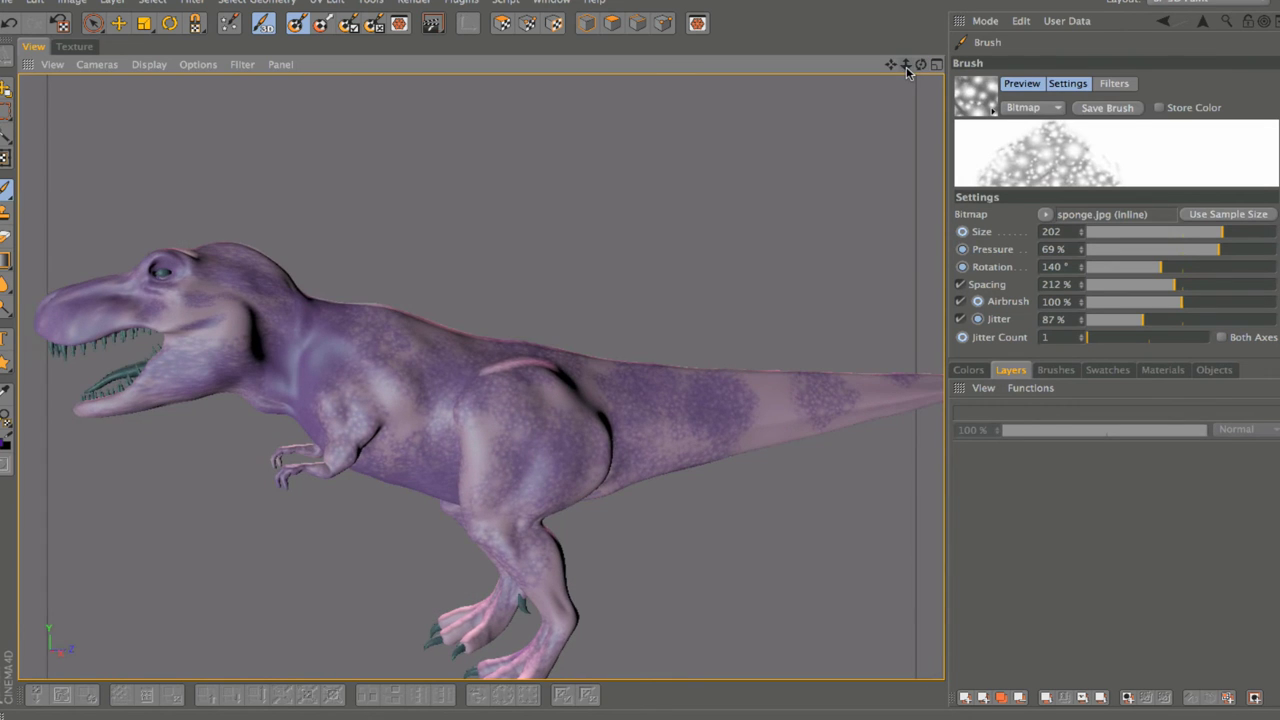
drag(906, 66, 888, 70)
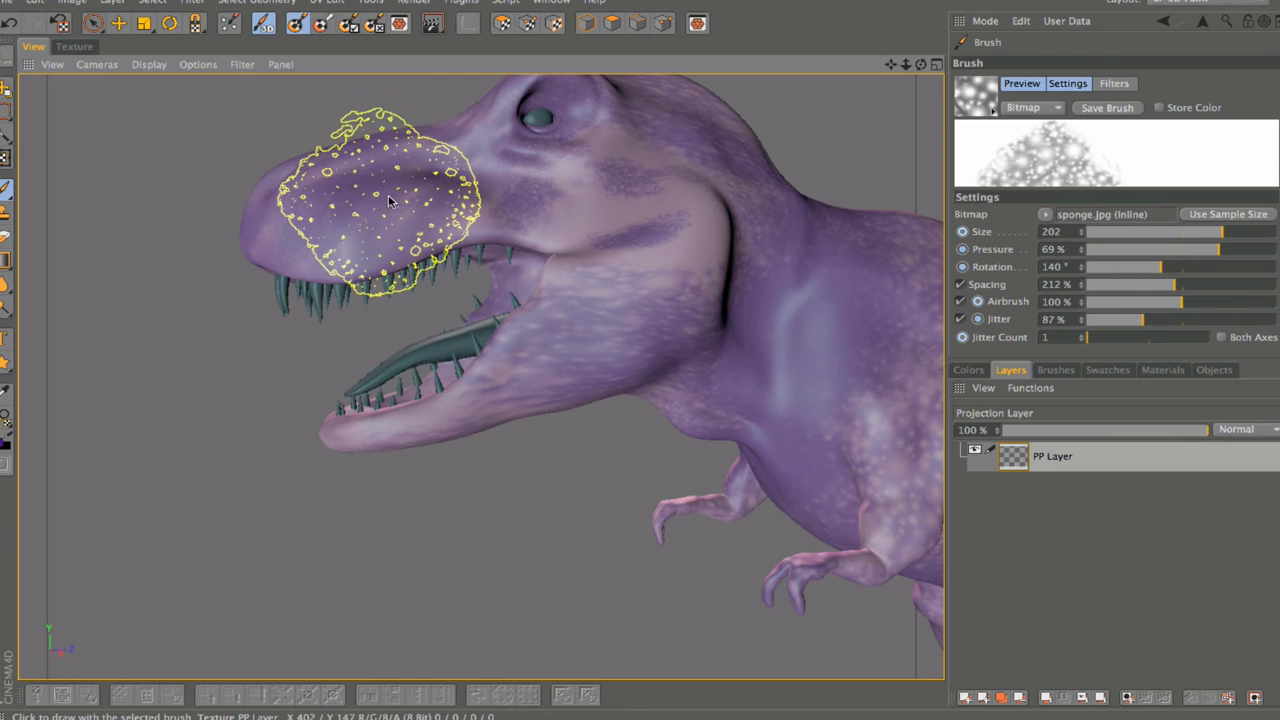
drag(906, 64, 886, 68)
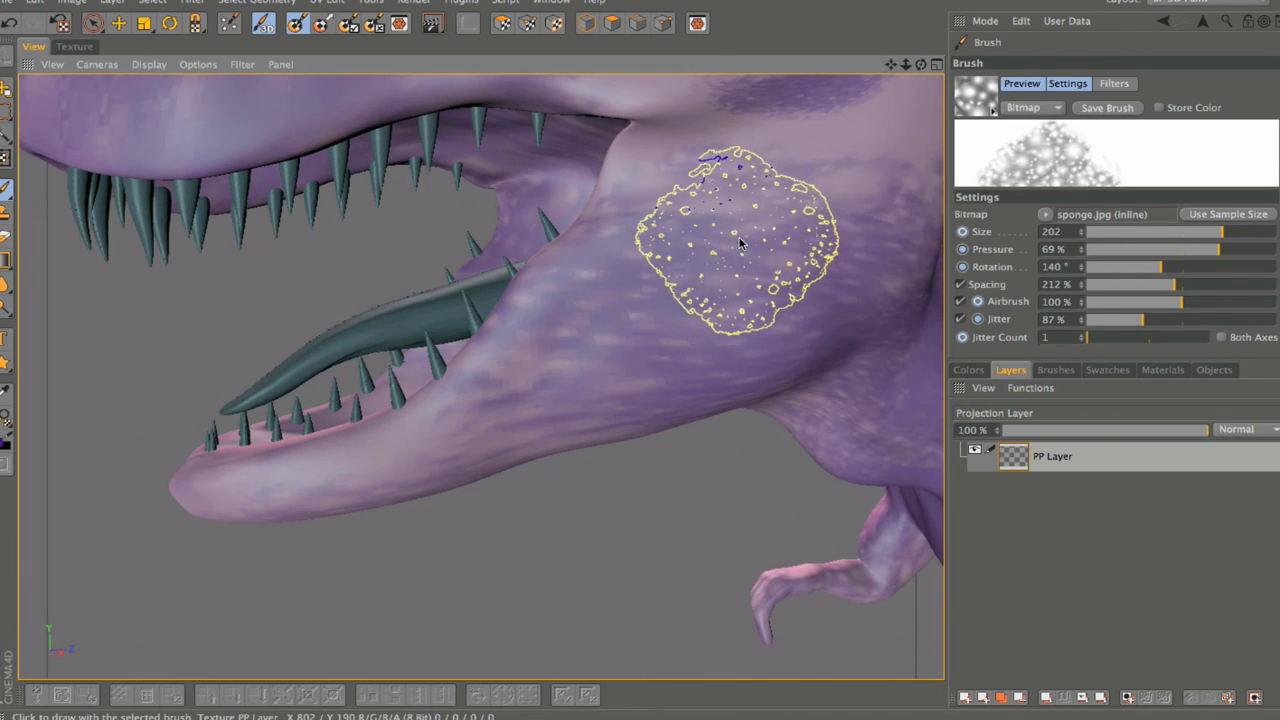
drag(740, 243, 770, 245)
drag(708, 332, 698, 335)
drag(550, 384, 610, 386)
mouse_move(229, 500)
mouse_down()
mouse_move(364, 483)
mouse_move(443, 444)
mouse_up()
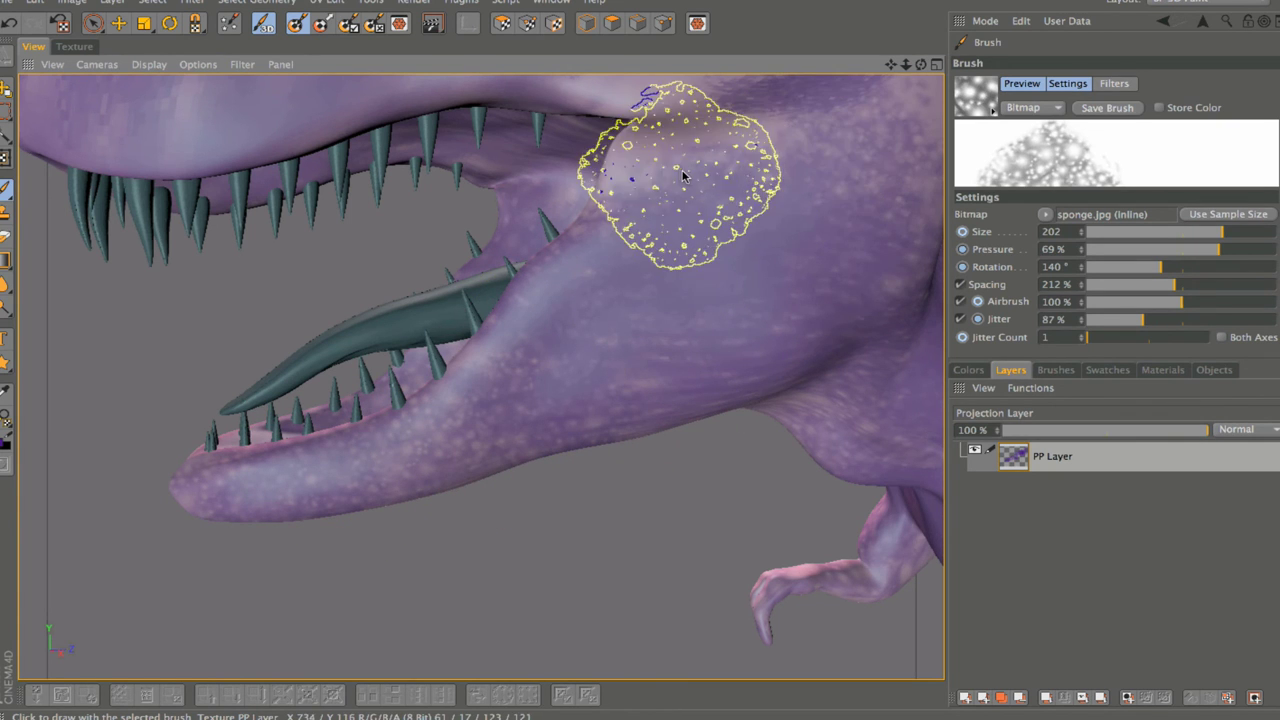
Step: Sponge purple mottling over the snout, around the eye and onto the back of the head
drag(891, 64, 1035, 340)
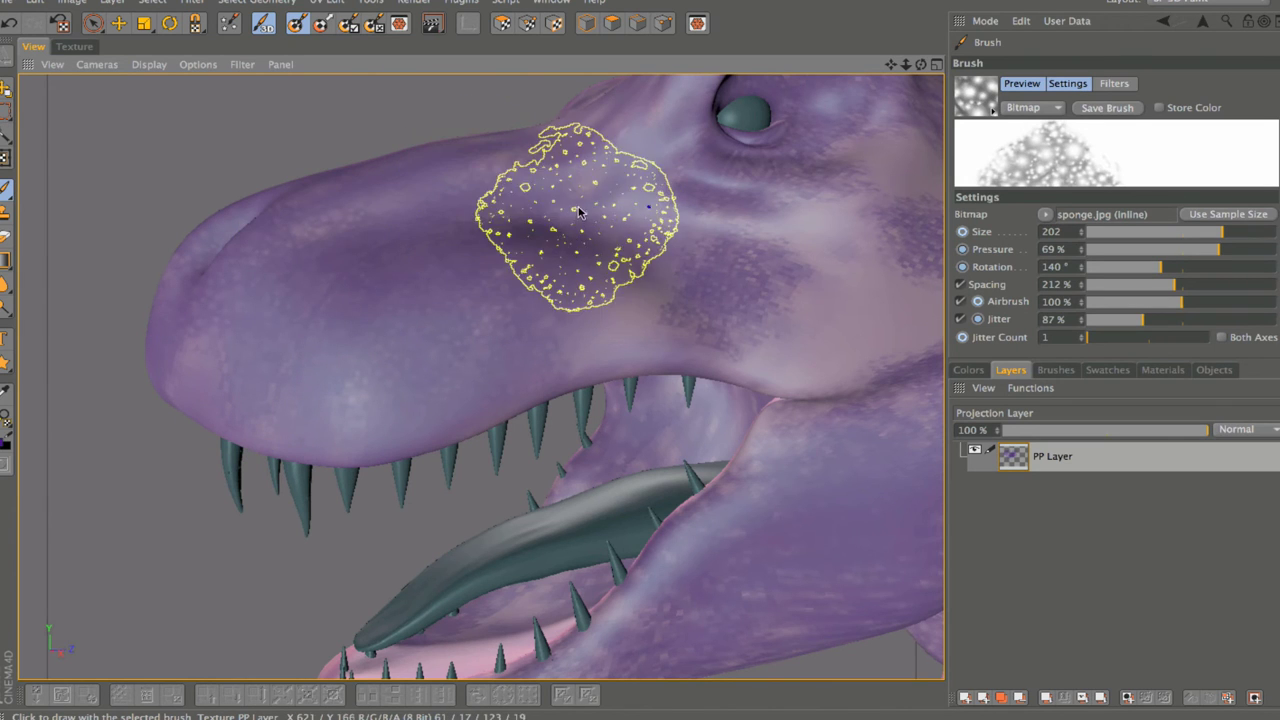
mouse_move(751, 230)
mouse_down()
mouse_move(720, 150)
mouse_move(795, 106)
mouse_up()
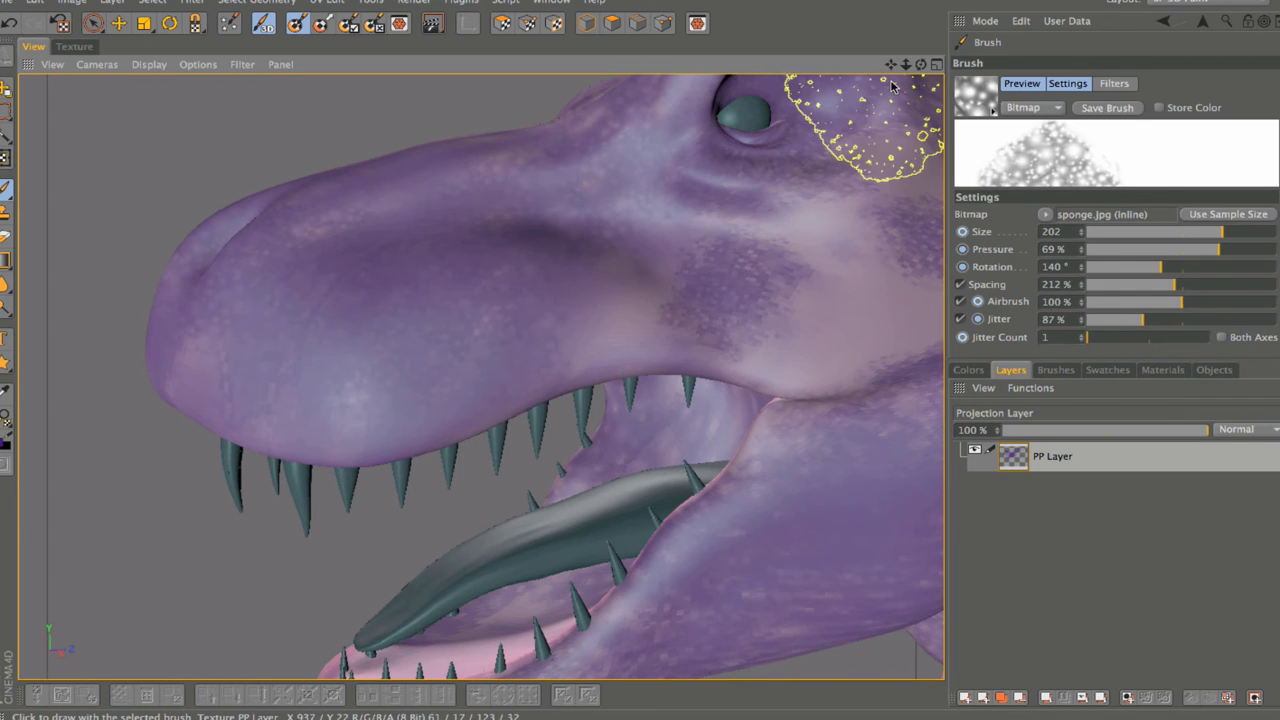
drag(906, 66, 907, 68)
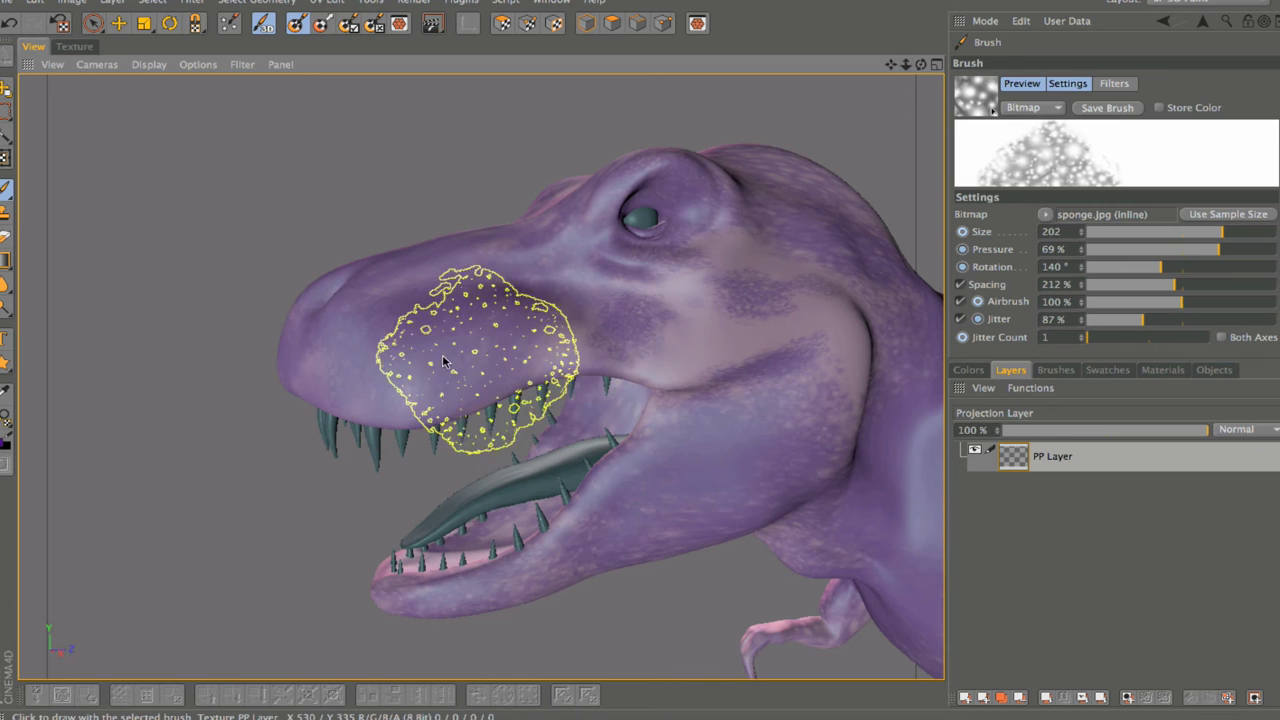
click(335, 372)
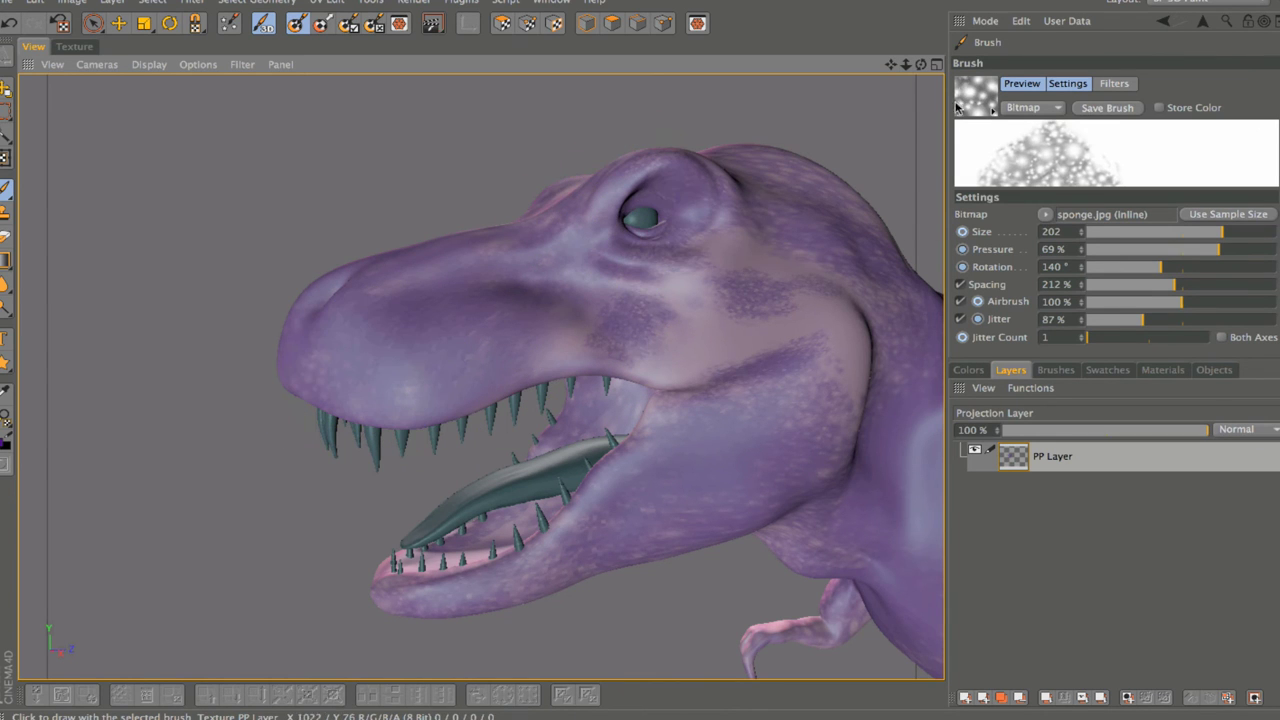
alt+drag(758, 235, 865, 245)
Step: Sponge purple mottling over the bare pink end of the tail out to its tip
drag(921, 64, 898, 69)
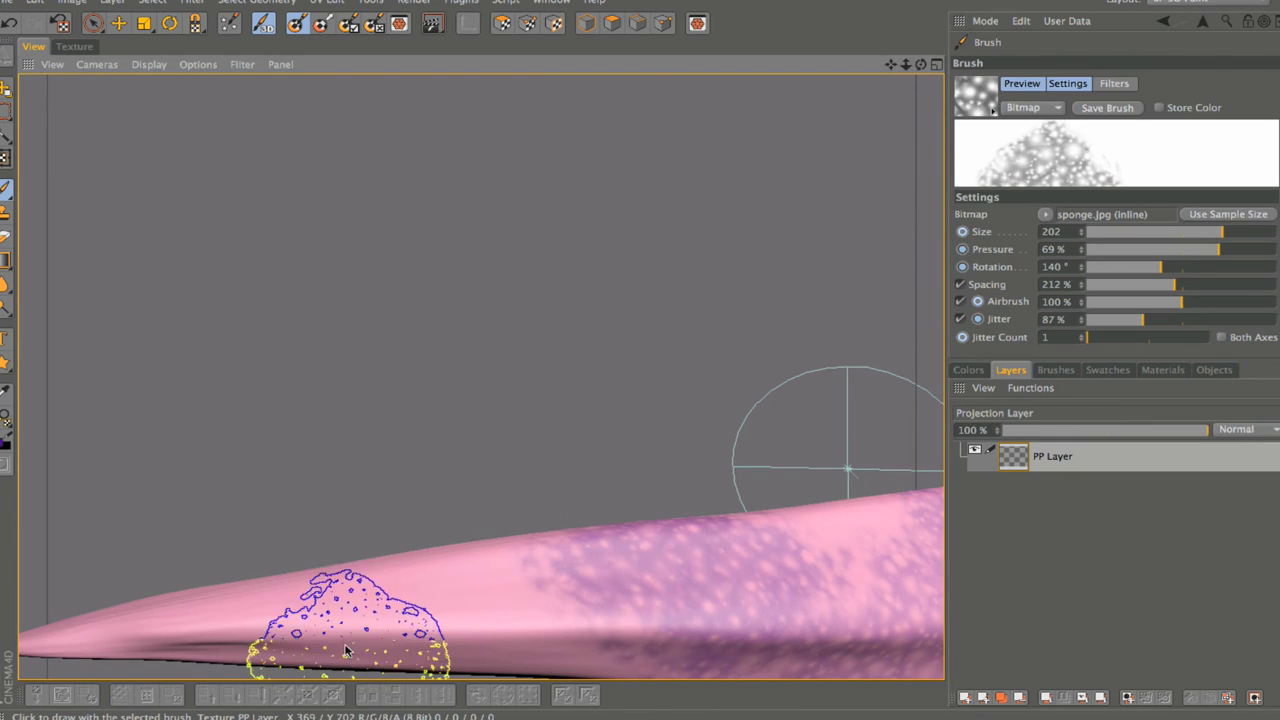
click(340, 611)
click(94, 634)
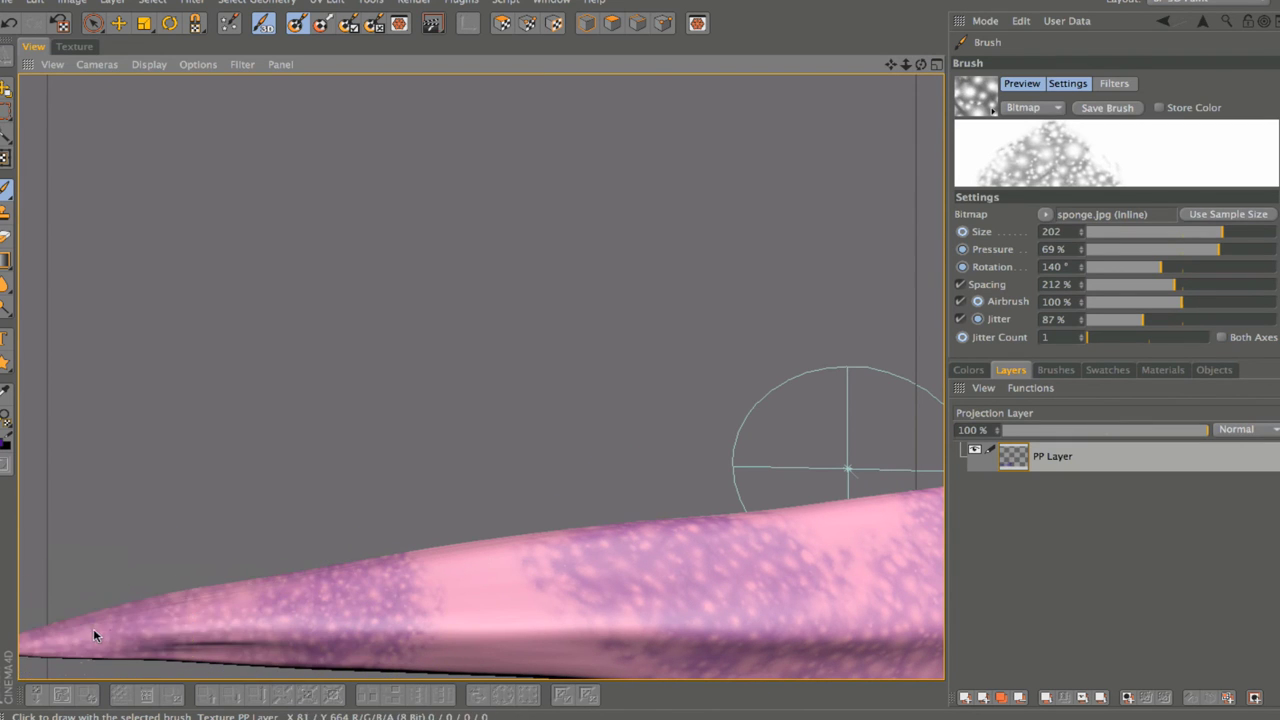
Step: Sponge purple mottling over the bare pink band along the middle of the tail
click(556, 598)
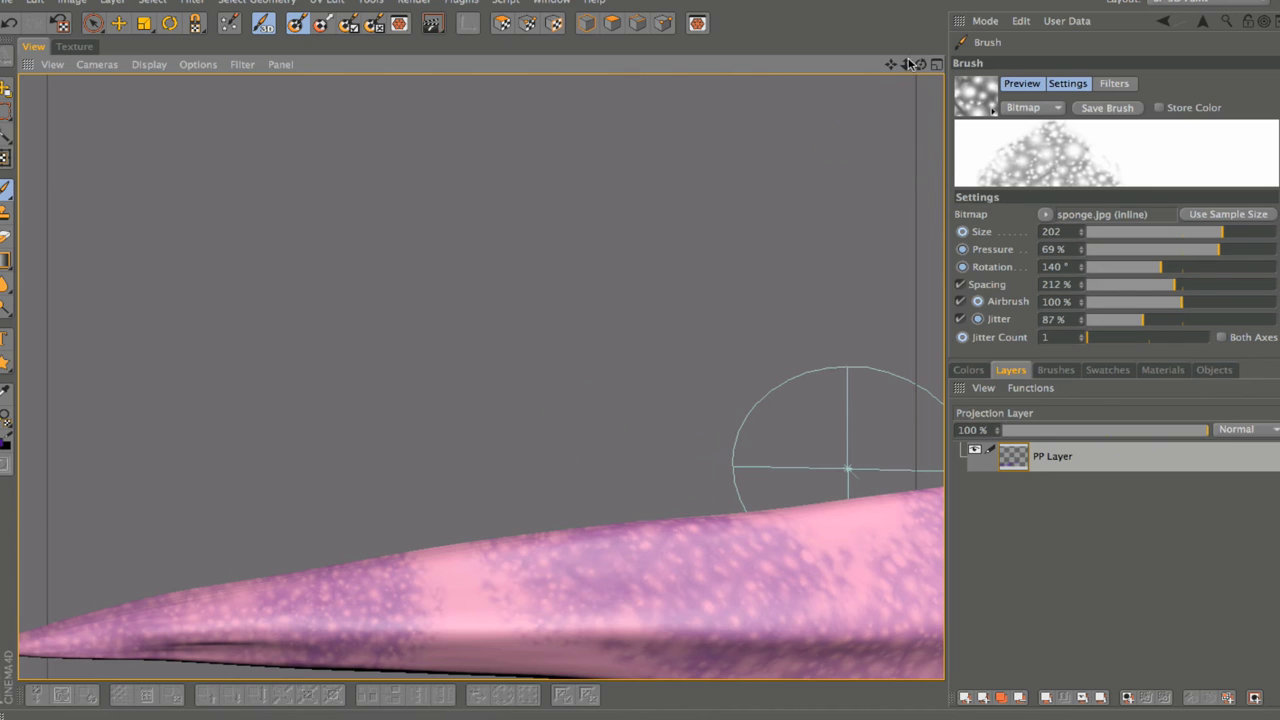
drag(906, 65, 828, 82)
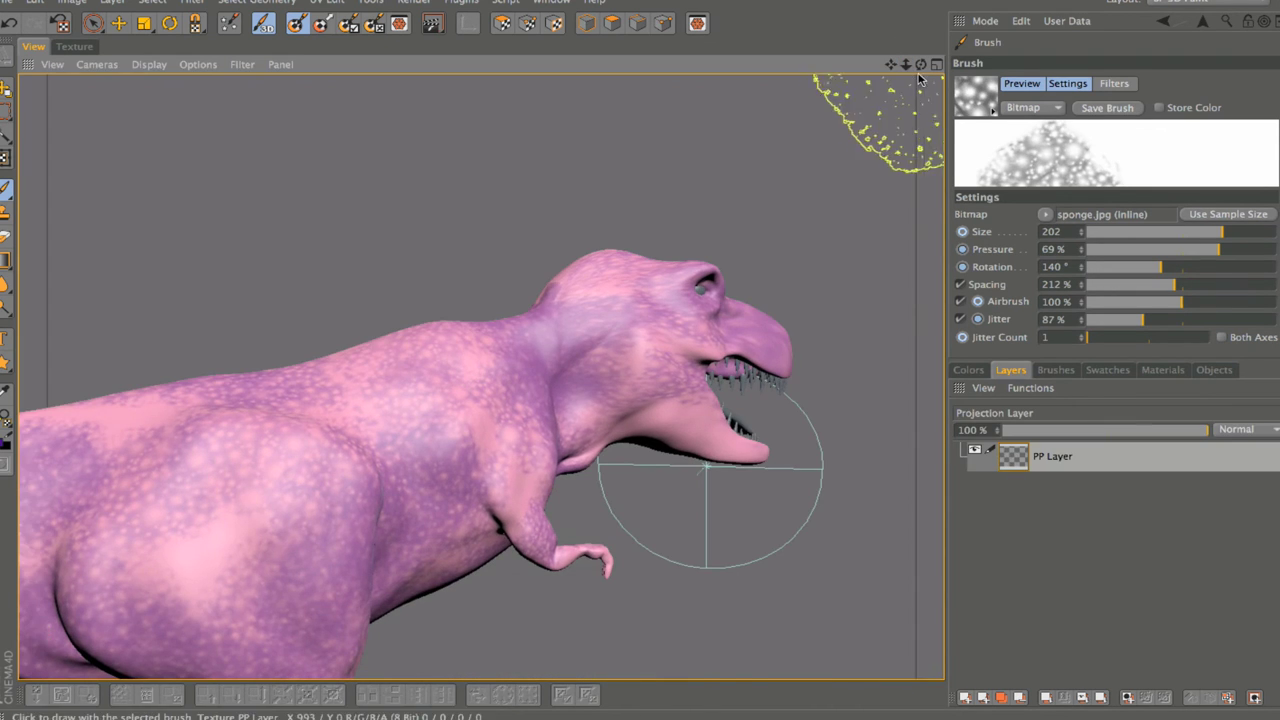
Step: Sponge more purple mottling from the cheek below the mouth corner down the pink lower jaw to the chin
mouse_move(920, 67)
mouse_down()
mouse_move(848, 63)
mouse_move(934, 67)
mouse_up()
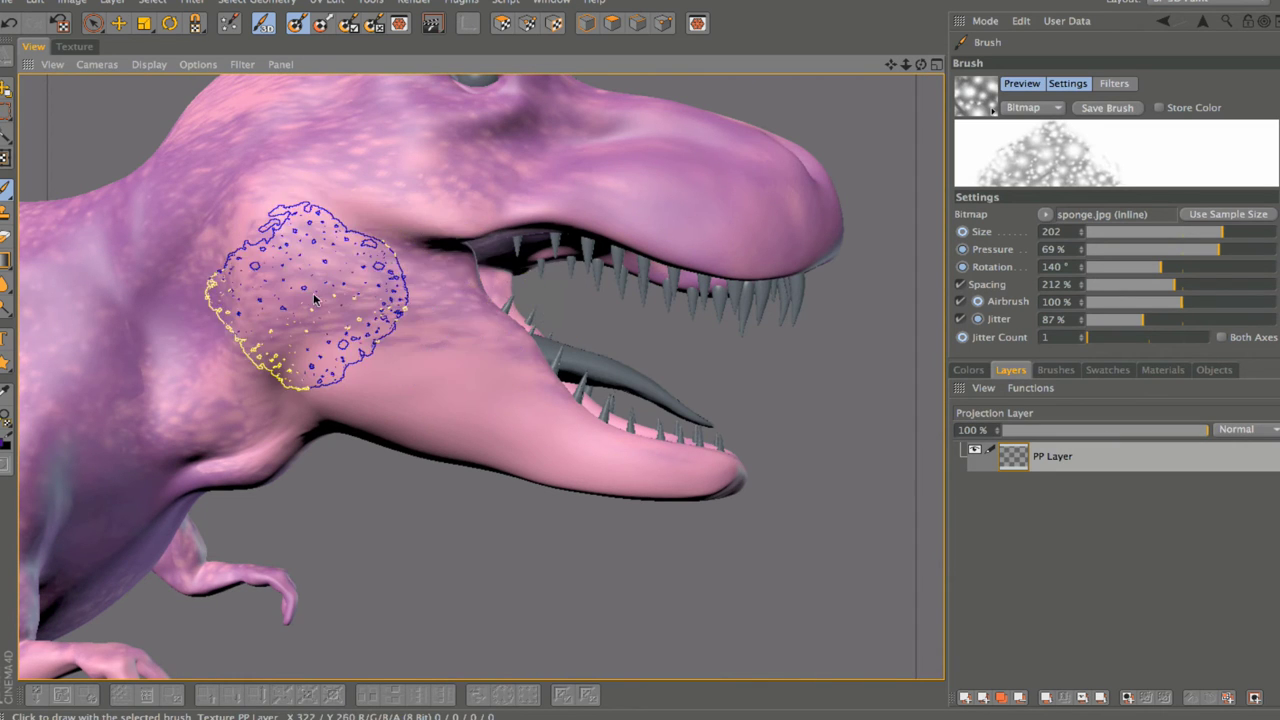
drag(906, 66, 939, 66)
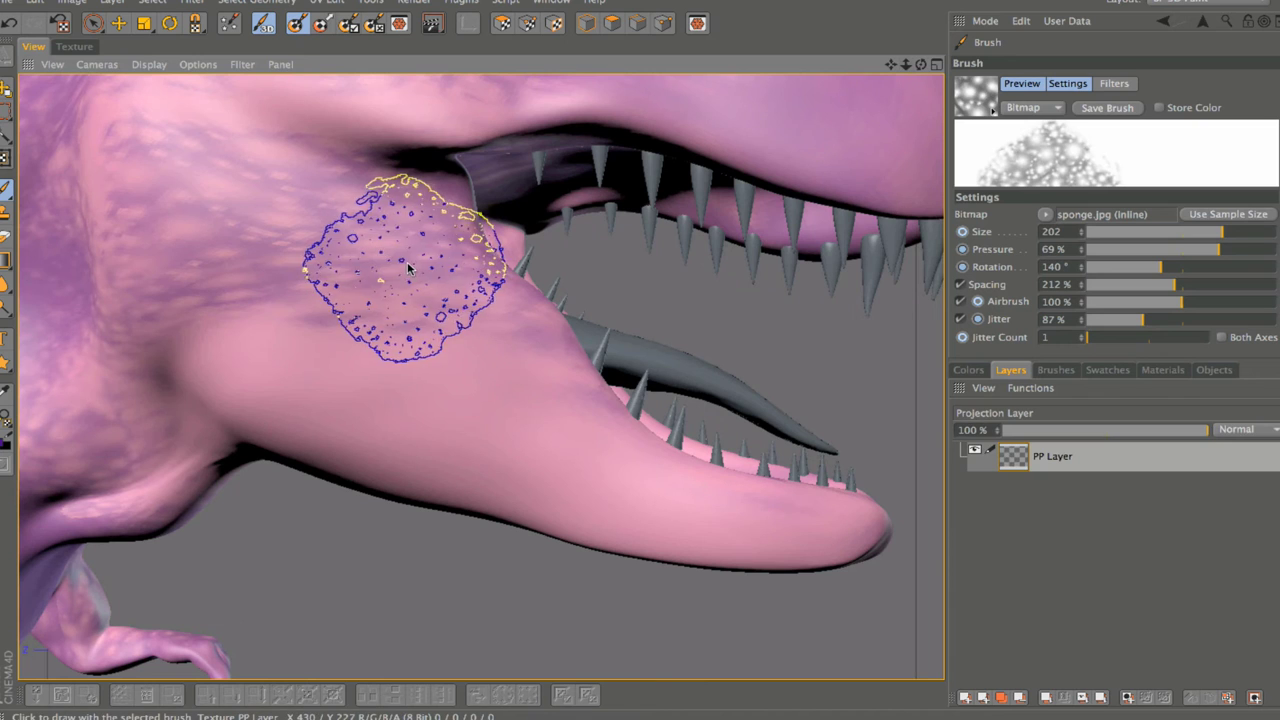
mouse_move(390, 256)
mouse_down()
mouse_move(357, 262)
mouse_move(166, 188)
mouse_move(206, 343)
mouse_move(386, 446)
mouse_up()
mouse_move(407, 378)
mouse_down()
mouse_move(540, 400)
mouse_move(566, 450)
mouse_move(622, 498)
mouse_move(823, 543)
mouse_up()
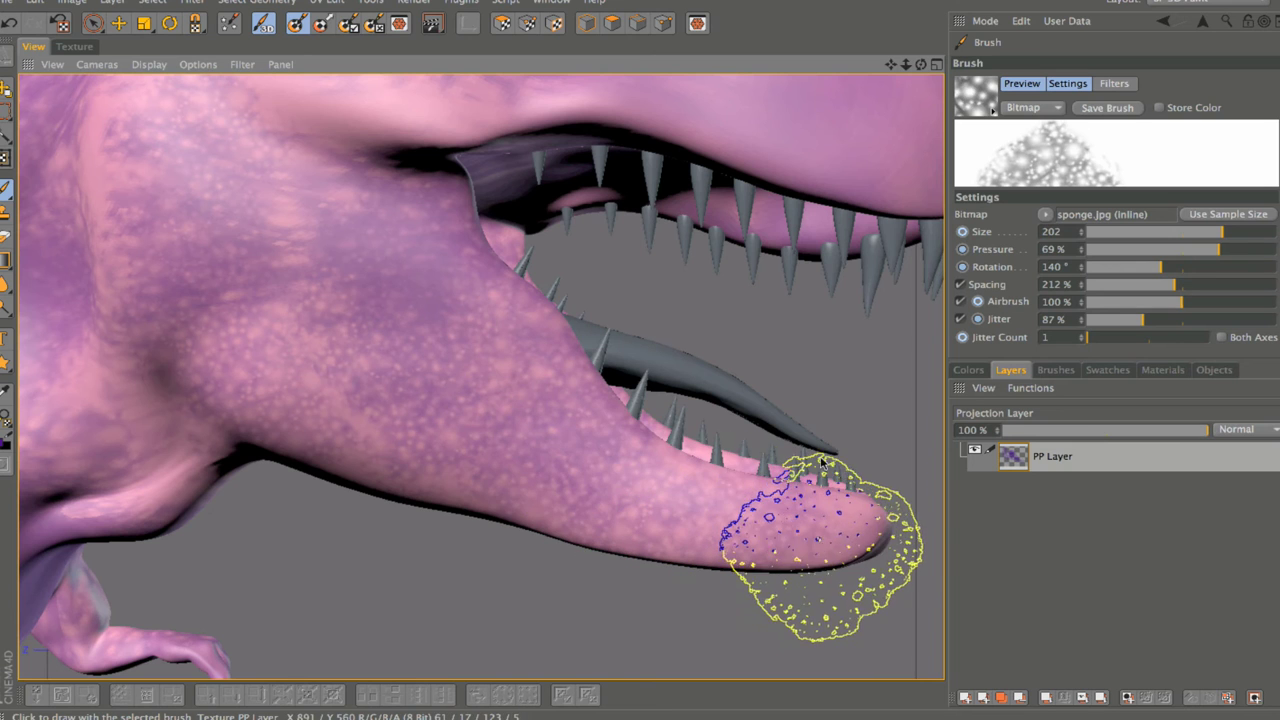
drag(908, 68, 912, 70)
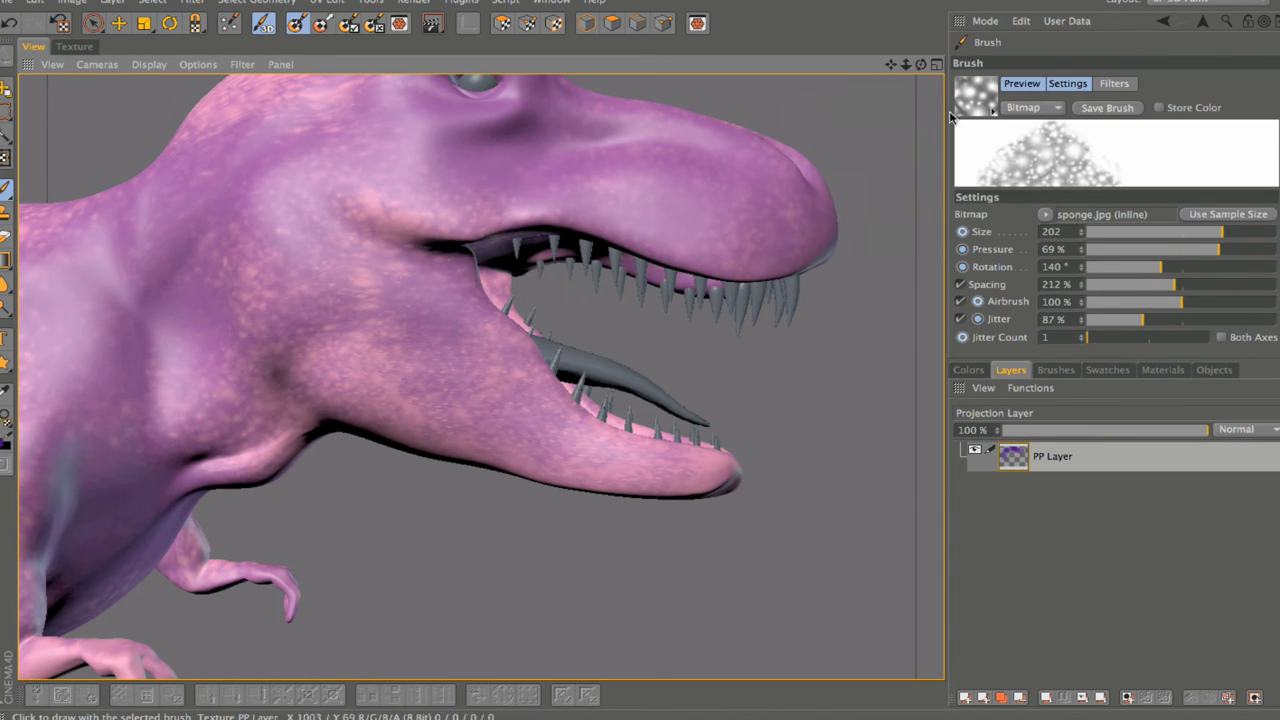
Step: Sponge purple over the pink ridge on top of the snout, from between the eyes down to the nostrils
mouse_move(921, 64)
mouse_down()
mouse_move(894, 66)
mouse_move(922, 64)
mouse_move(906, 64)
mouse_up()
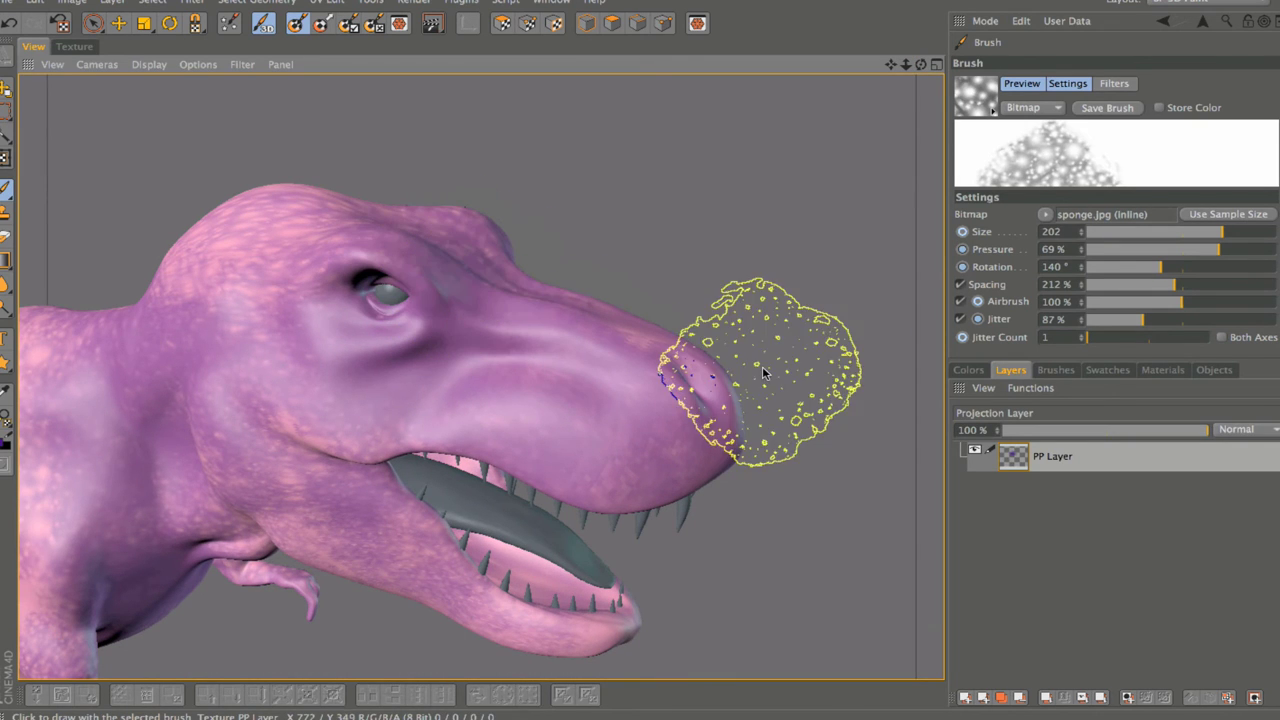
drag(922, 65, 893, 65)
drag(481, 377, 481, 377)
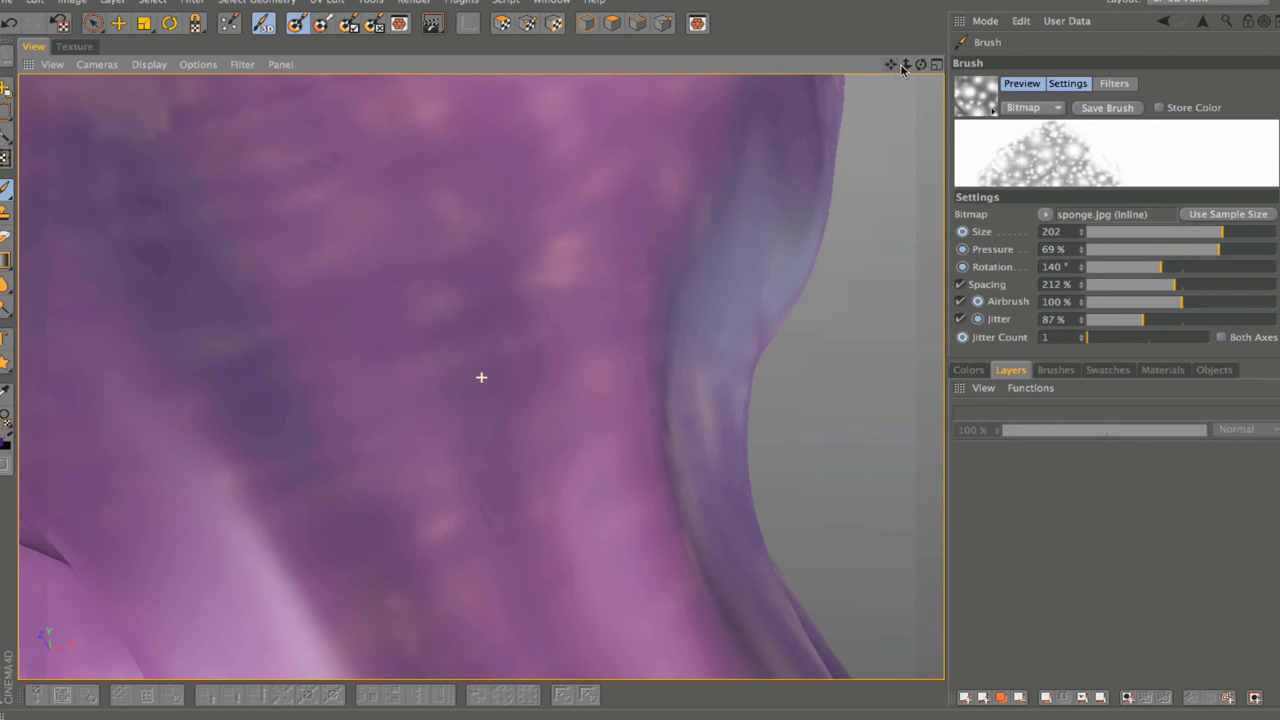
drag(905, 66, 907, 66)
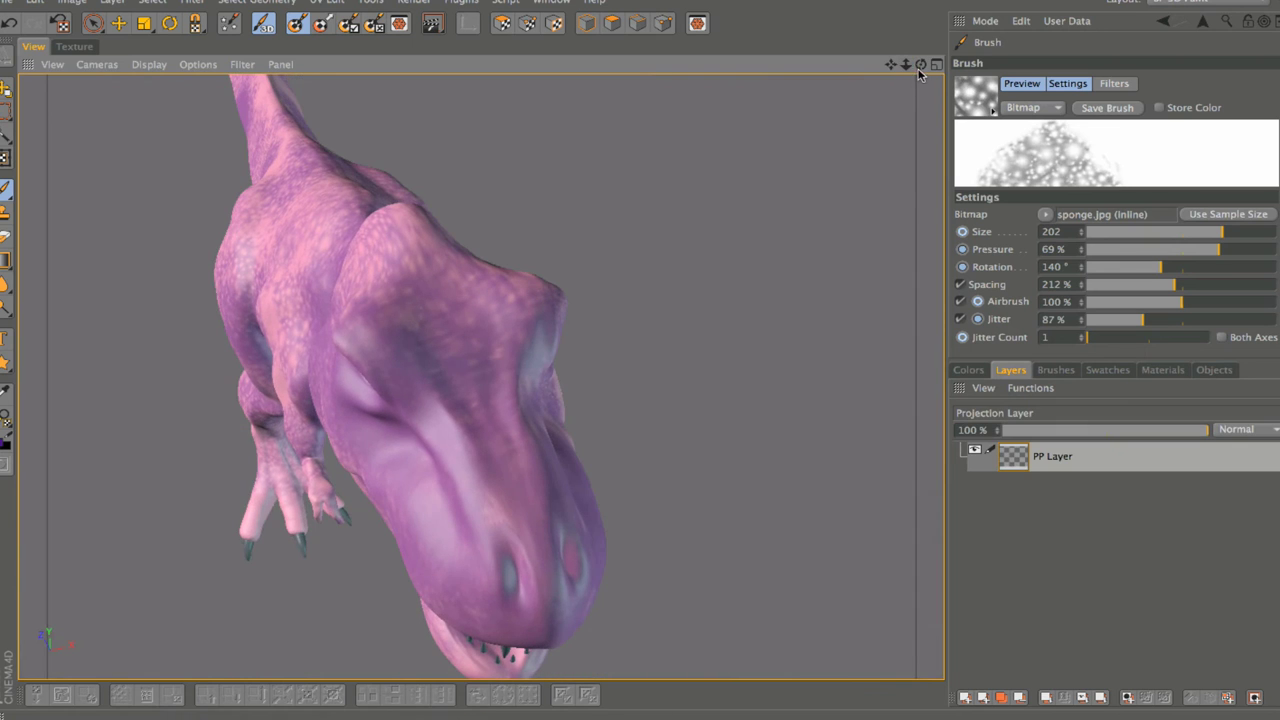
alt+drag(327, 298, 327, 298)
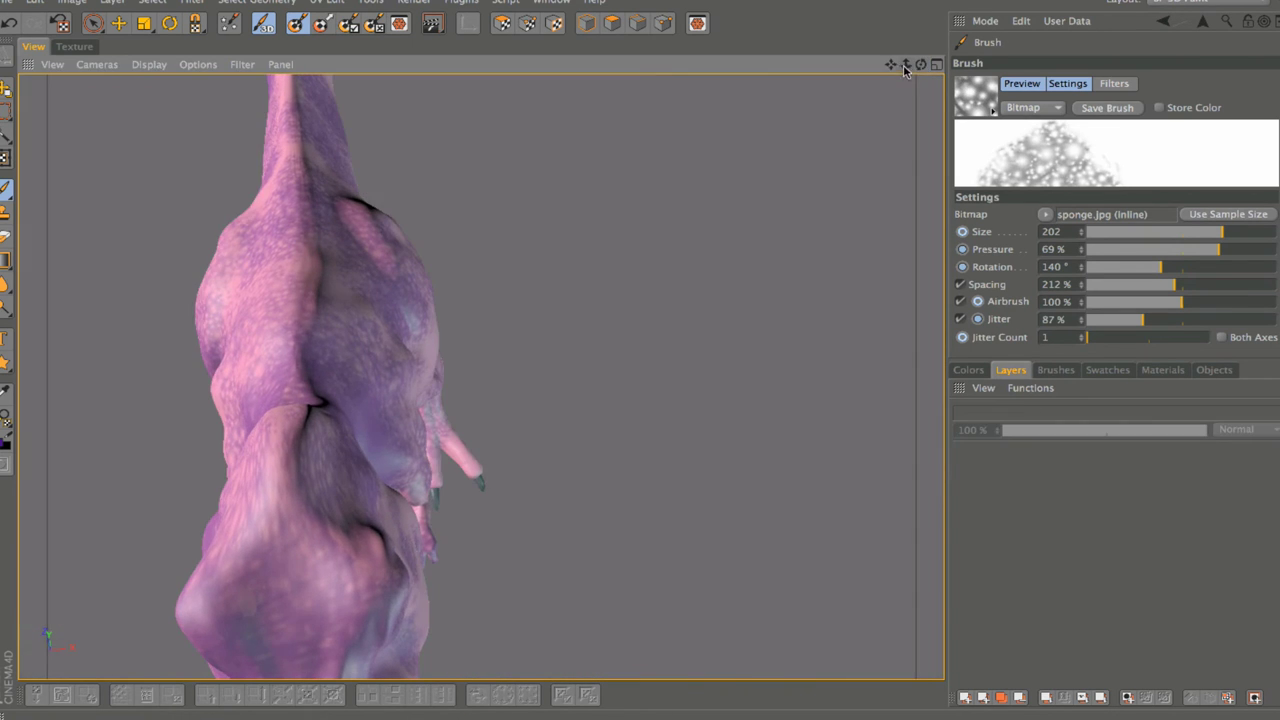
drag(891, 64, 891, 64)
alt+drag(481, 377, 480, 374)
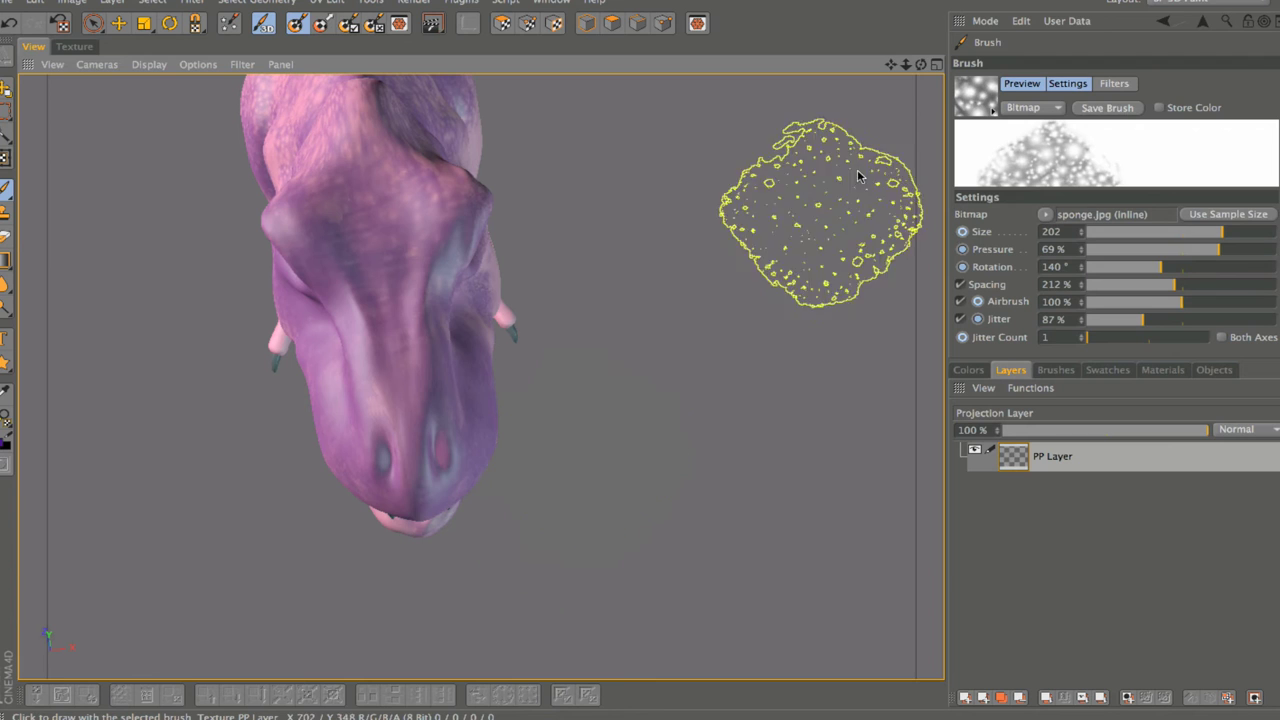
drag(906, 64, 1000, 64)
drag(214, 368, 214, 368)
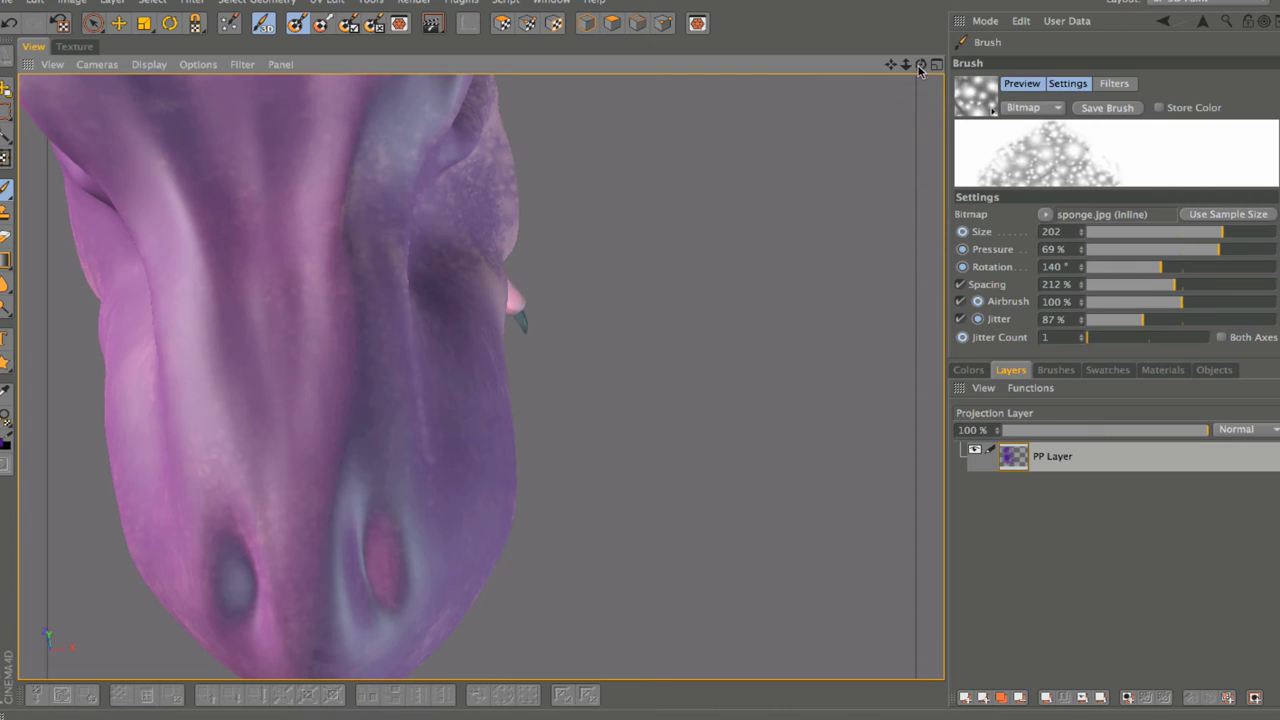
Step: Sponge purple mottling over the bare patches on the opposite cheek, behind the corner of the mouth
drag(921, 66, 730, 66)
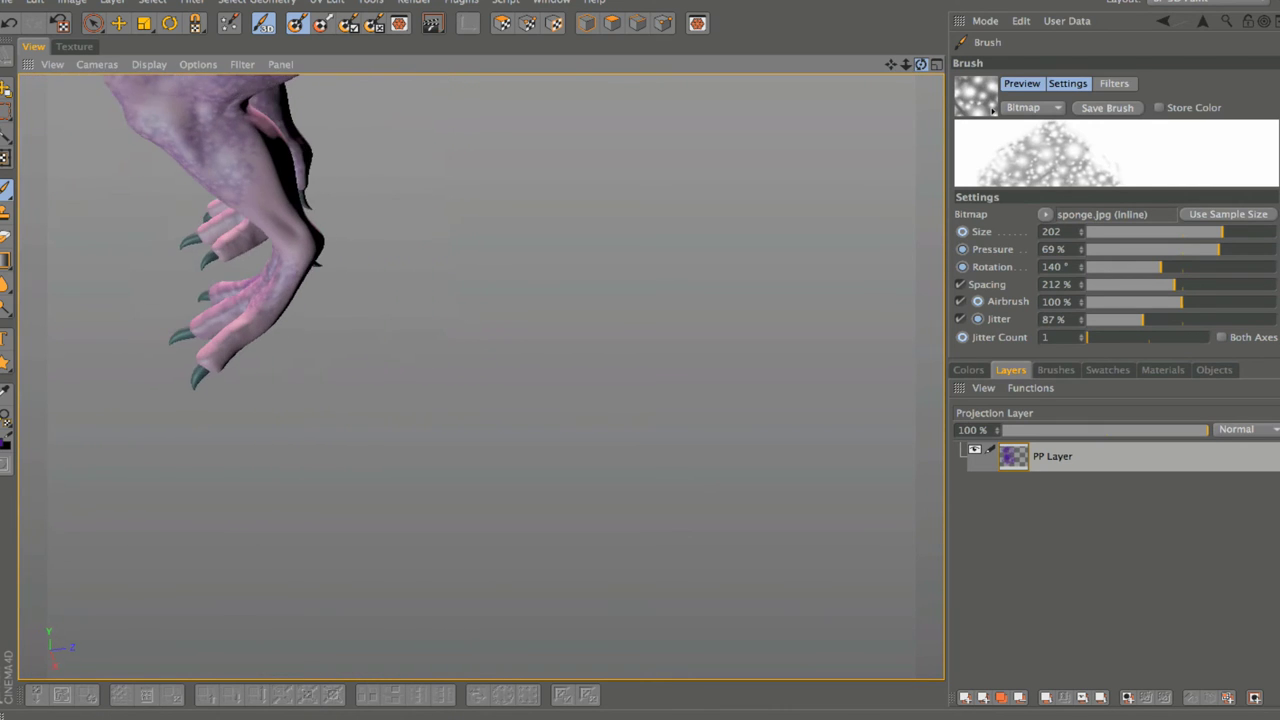
drag(850, 88, 920, 68)
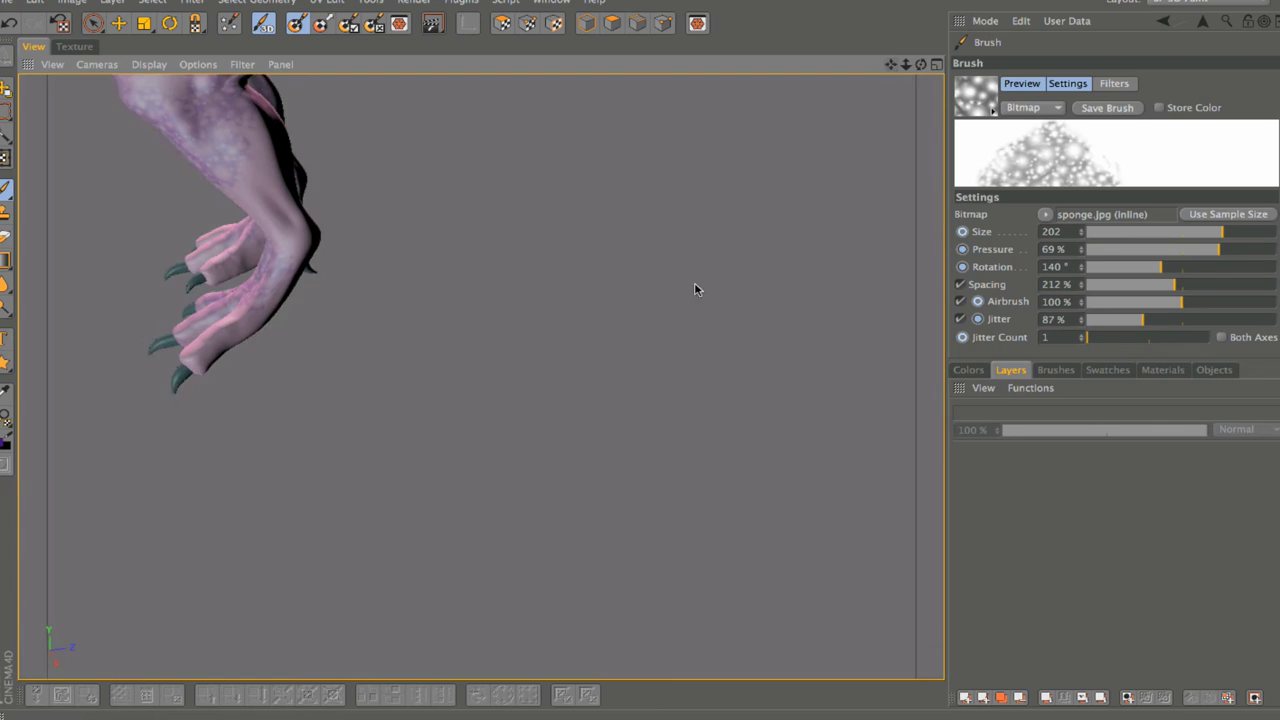
alt+middle_drag(697, 289, 1250, 600)
drag(890, 64, 1040, 66)
scroll(481, 377, up, 3)
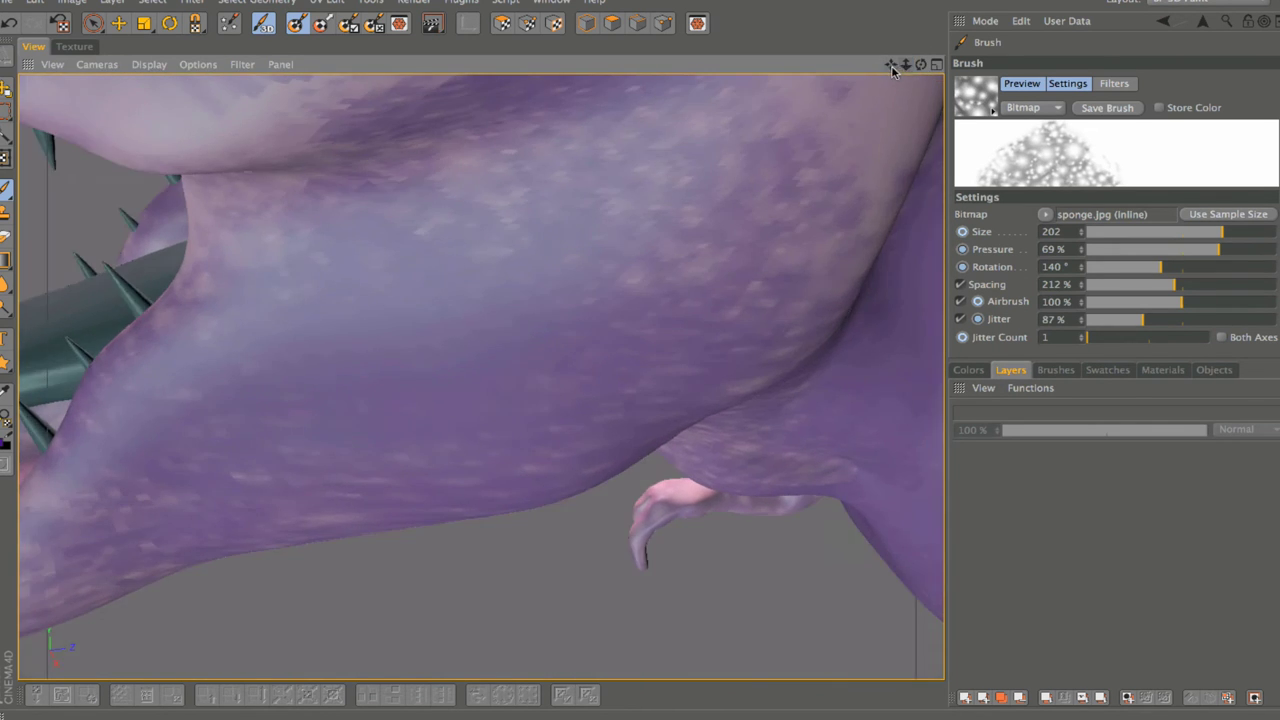
scroll(481, 377, up, 3)
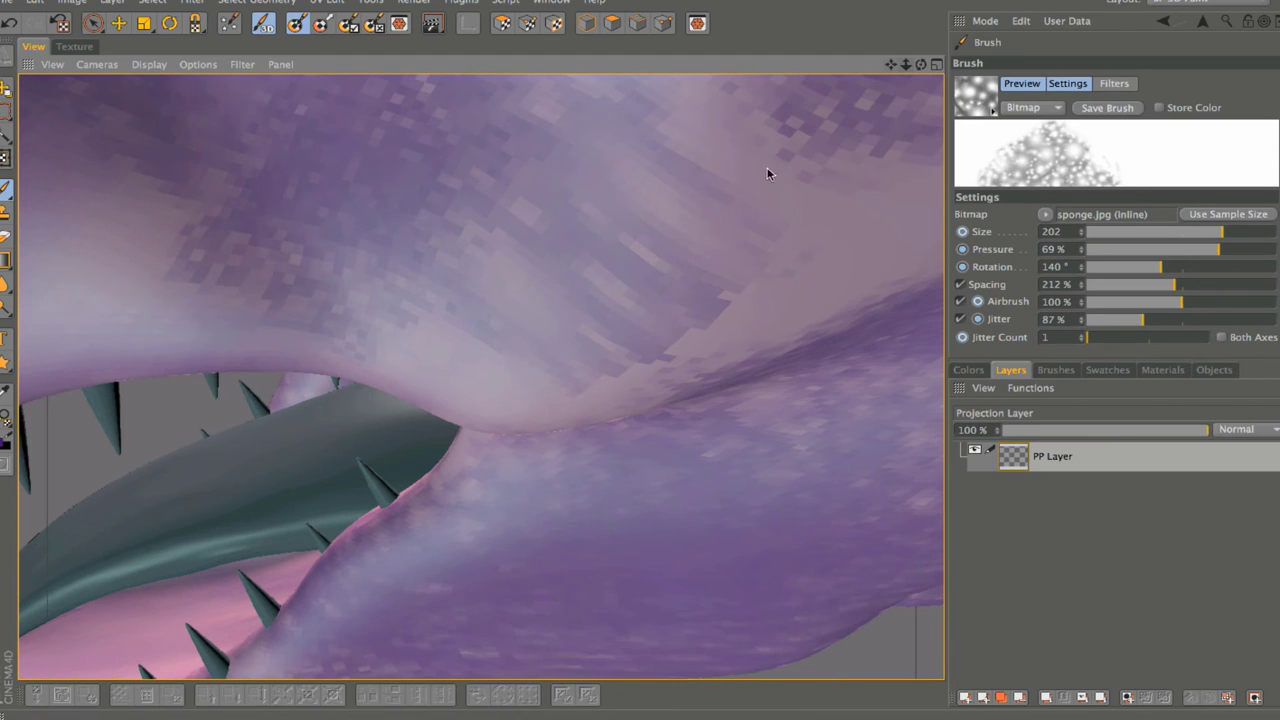
drag(905, 67, 750, 67)
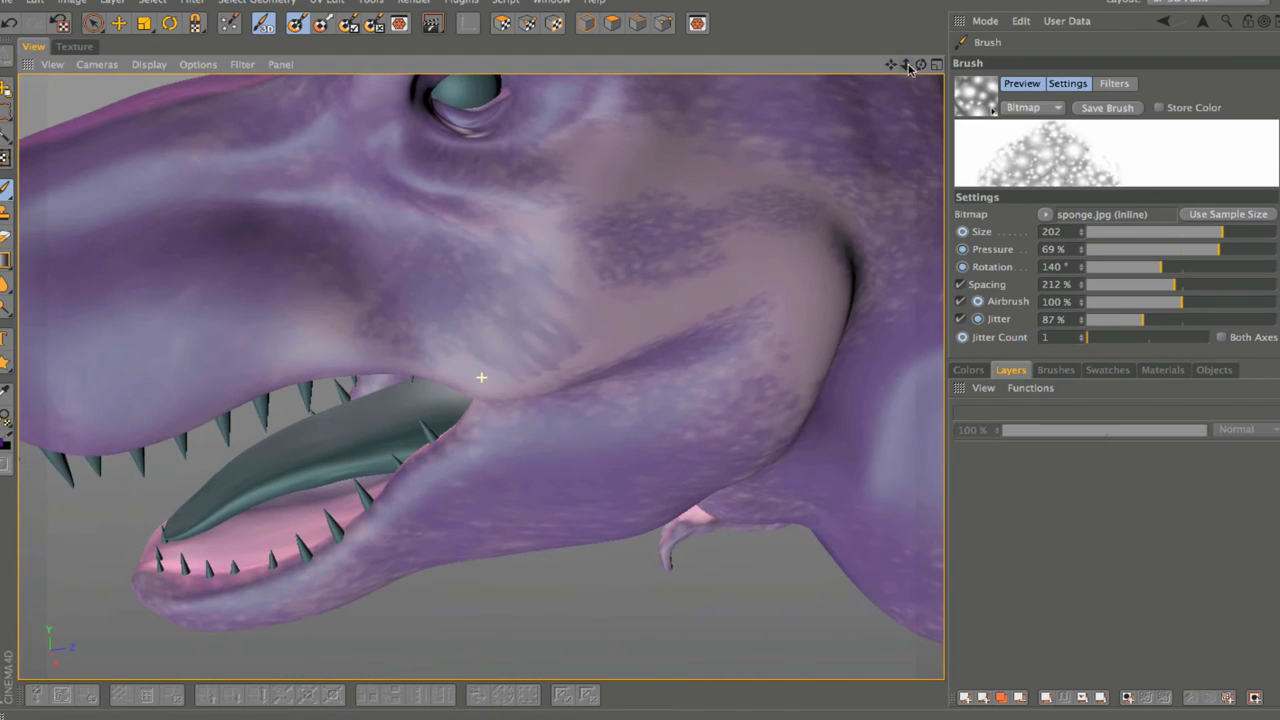
drag(921, 65, 921, 8)
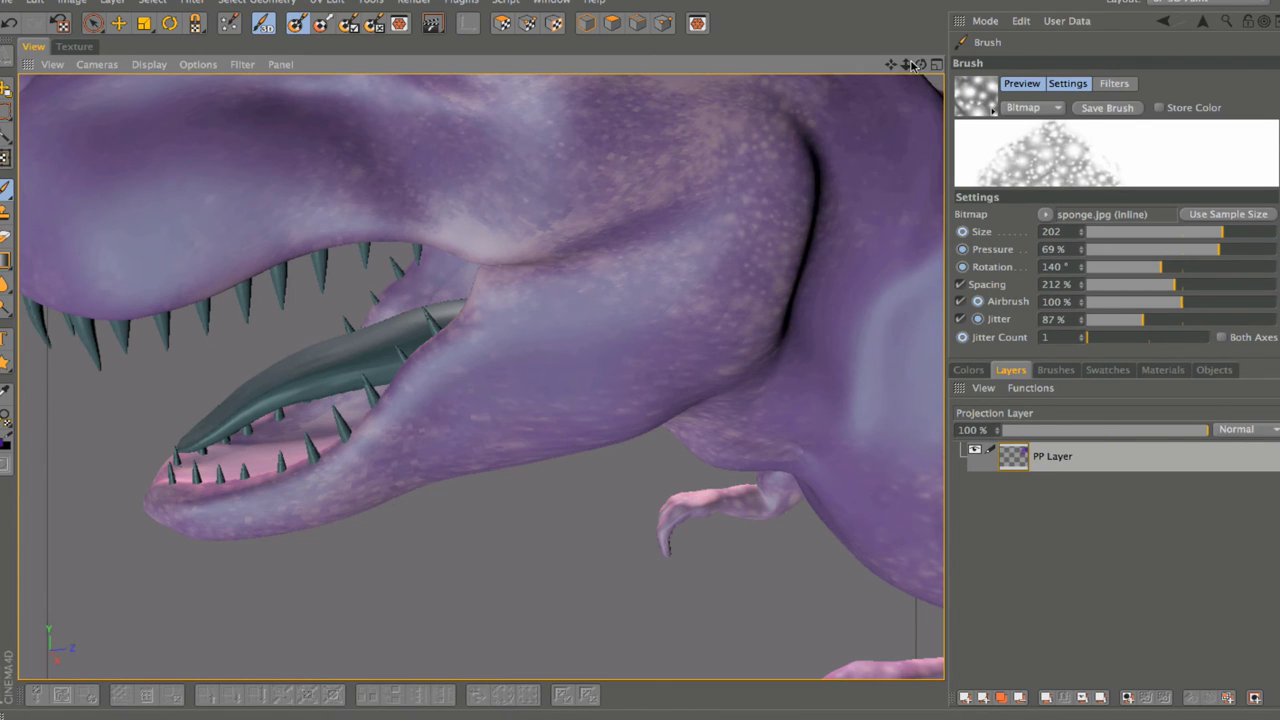
Step: Render the active view with the head, arms and shoulder framed to check the painted skin
drag(912, 65, 913, 68)
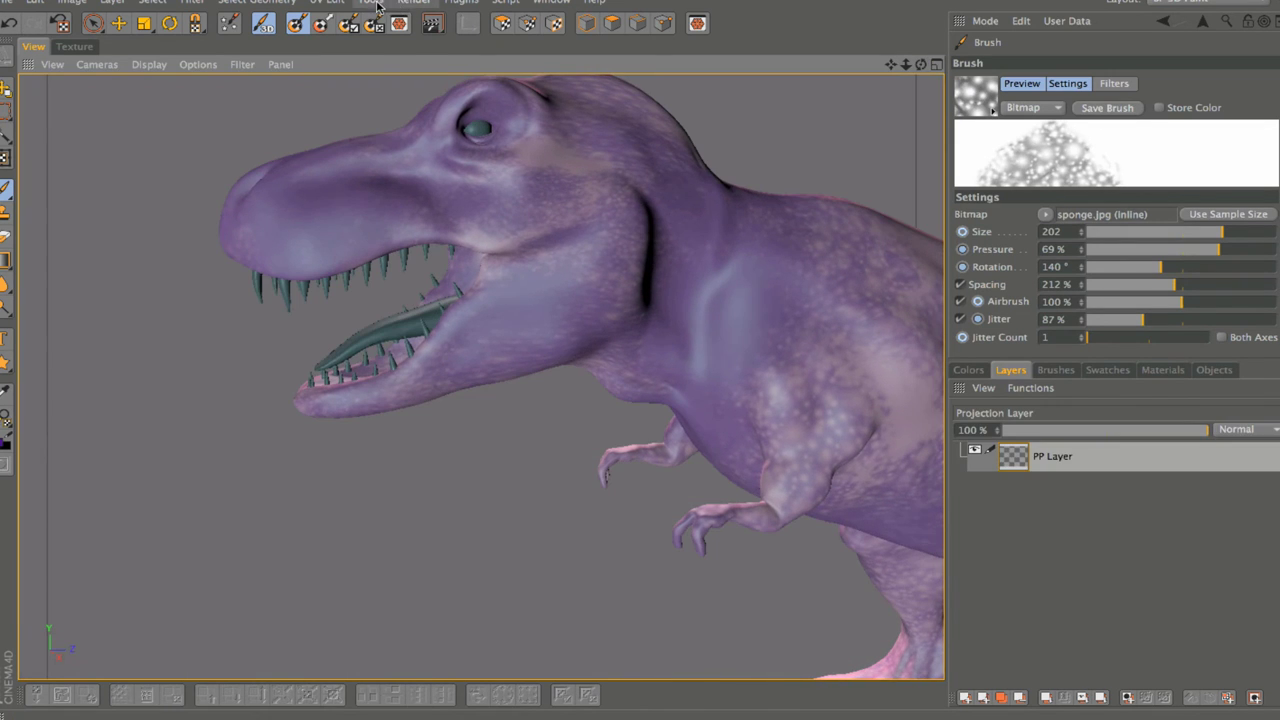
click(415, 3)
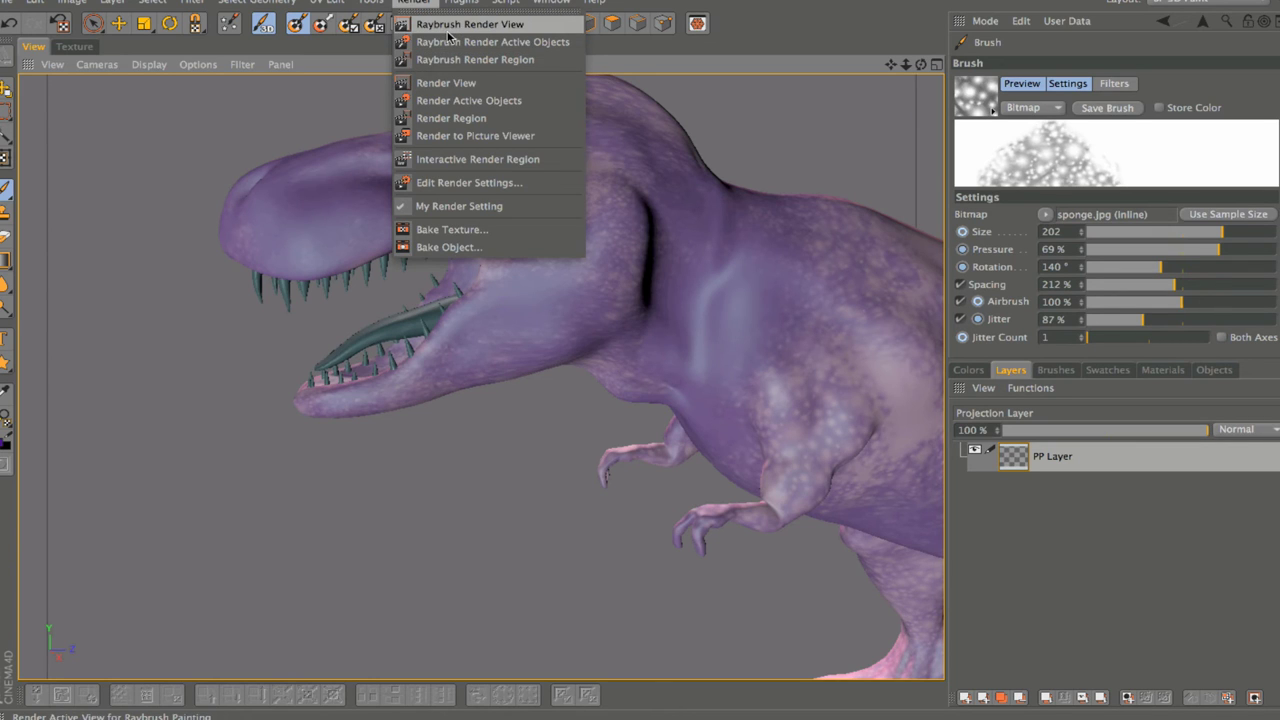
click(440, 84)
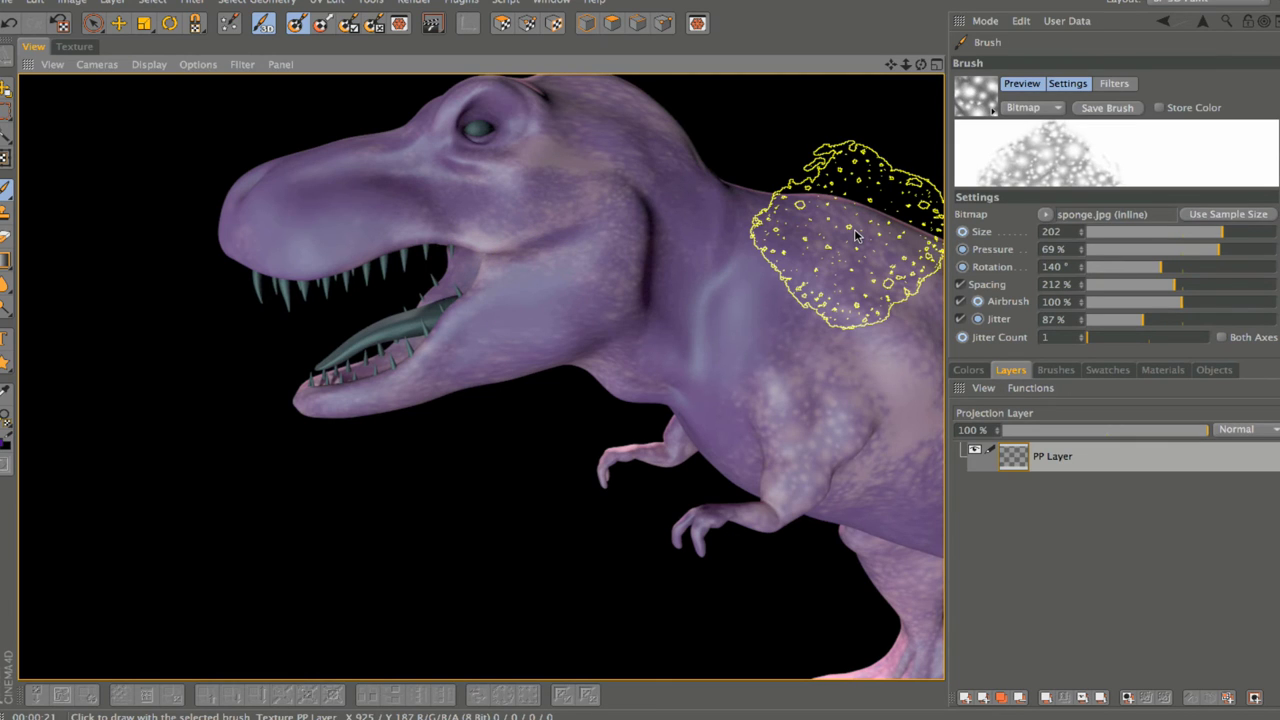
drag(891, 64, 600, 17)
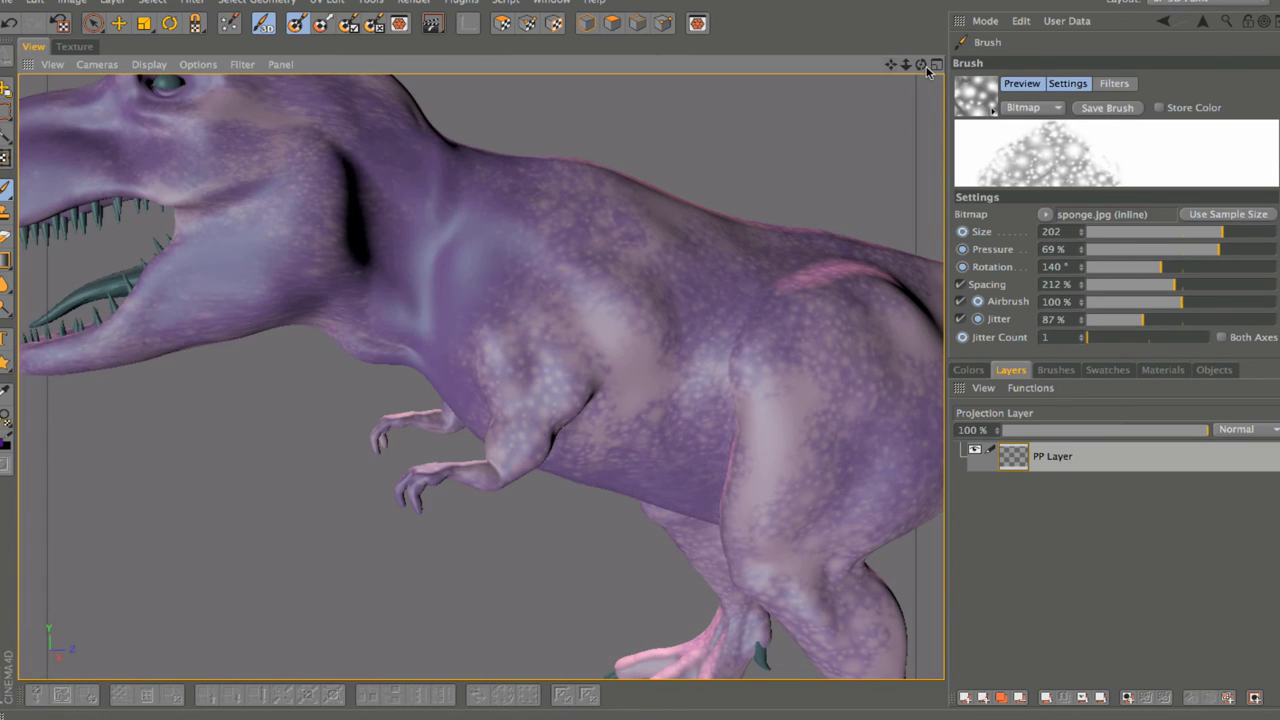
drag(921, 65, 940, 36)
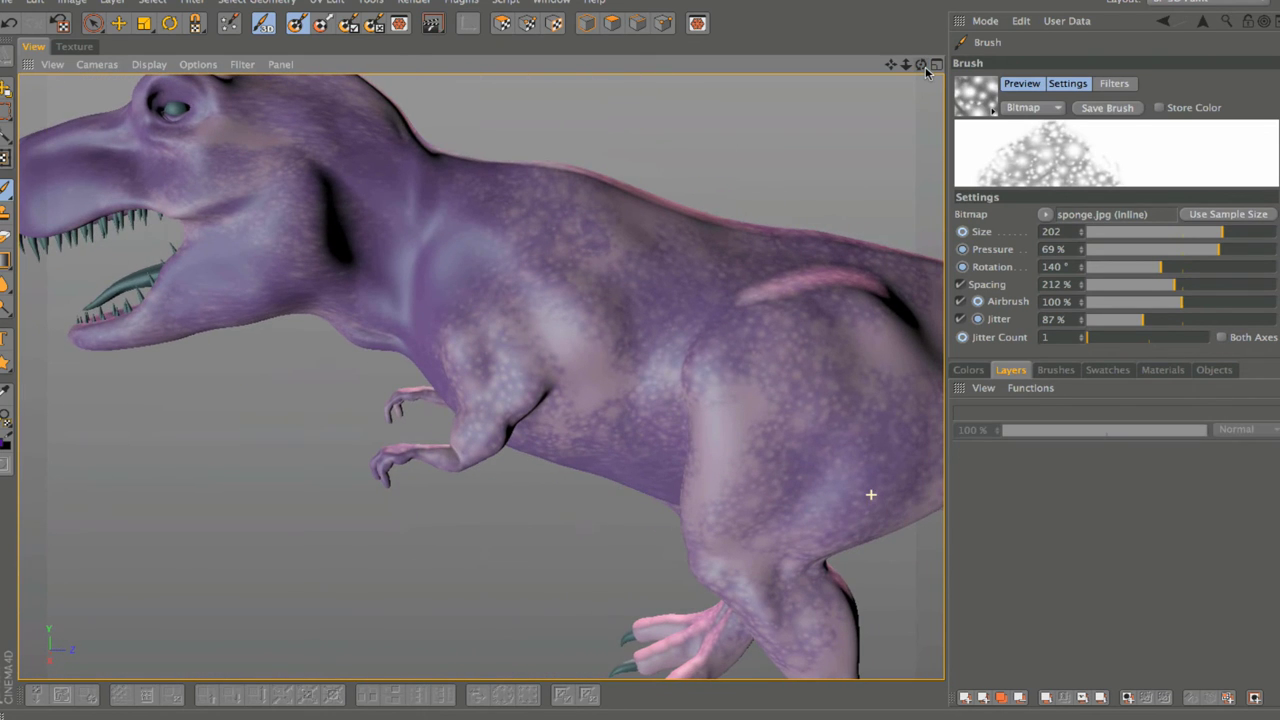
click(925, 66)
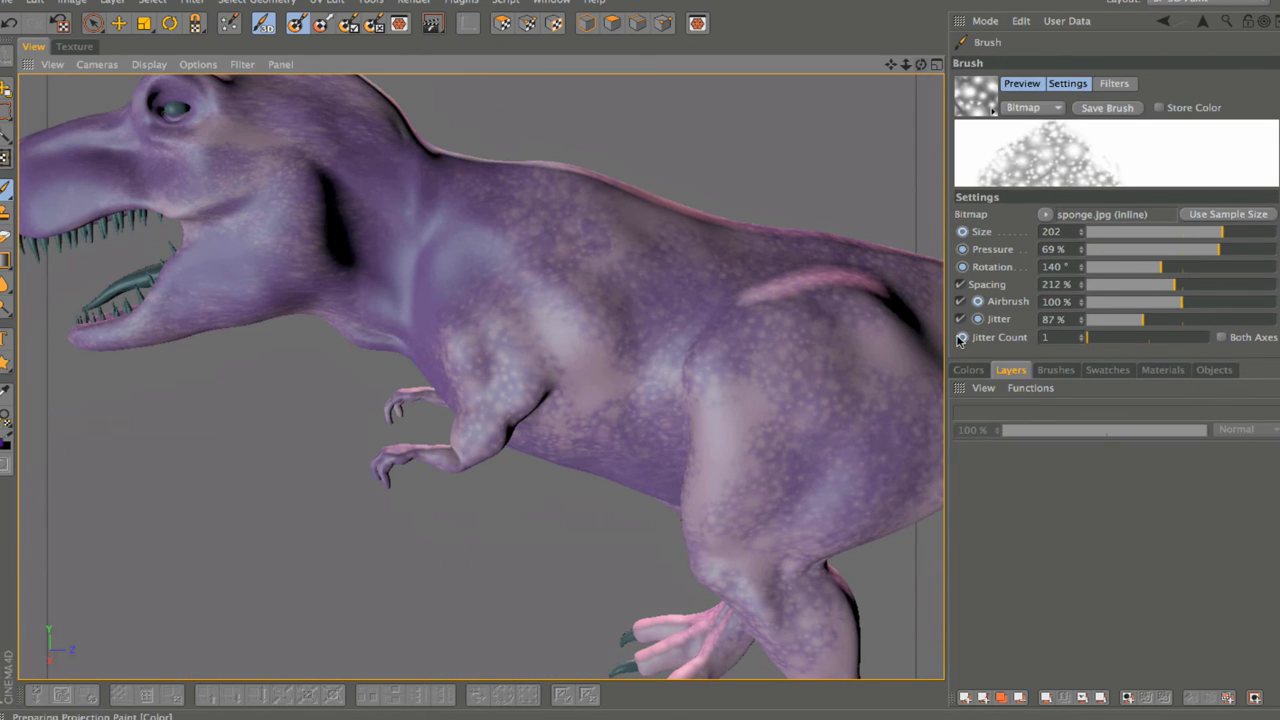
click(968, 370)
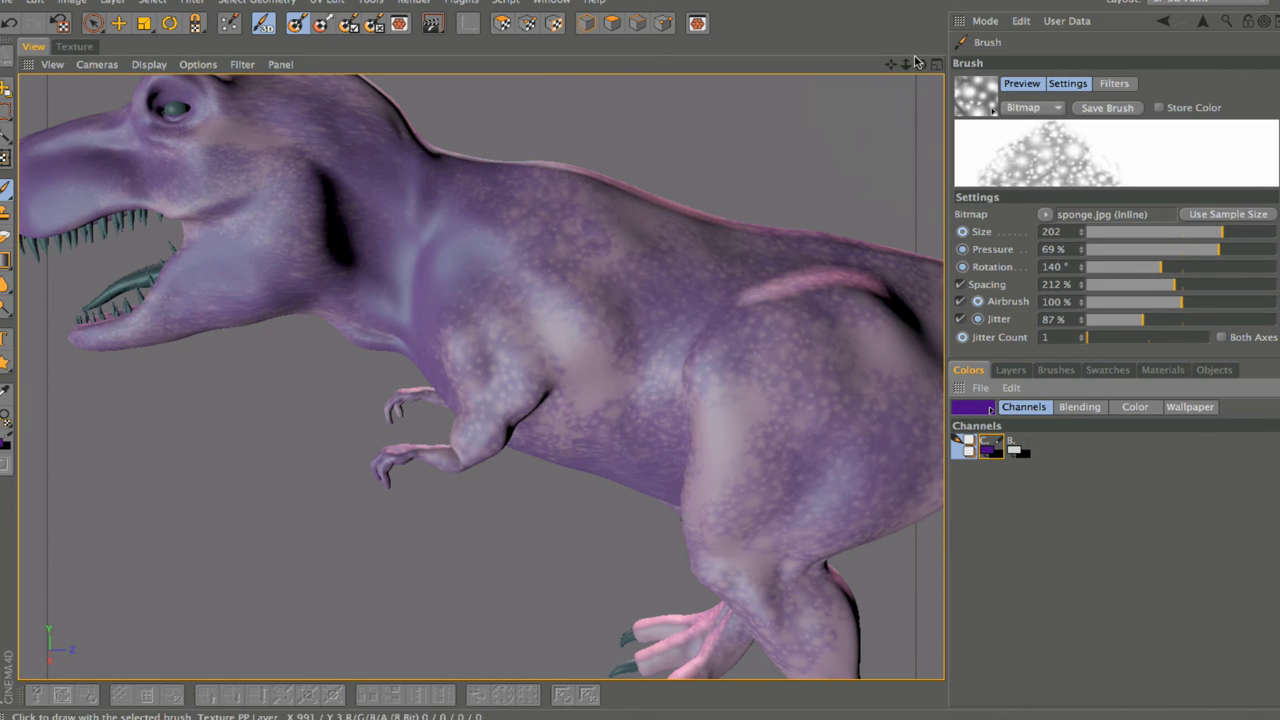
mouse_move(907, 65)
mouse_down()
mouse_move(956, 65)
mouse_move(922, 65)
mouse_move(1019, 111)
mouse_move(1068, 153)
mouse_up()
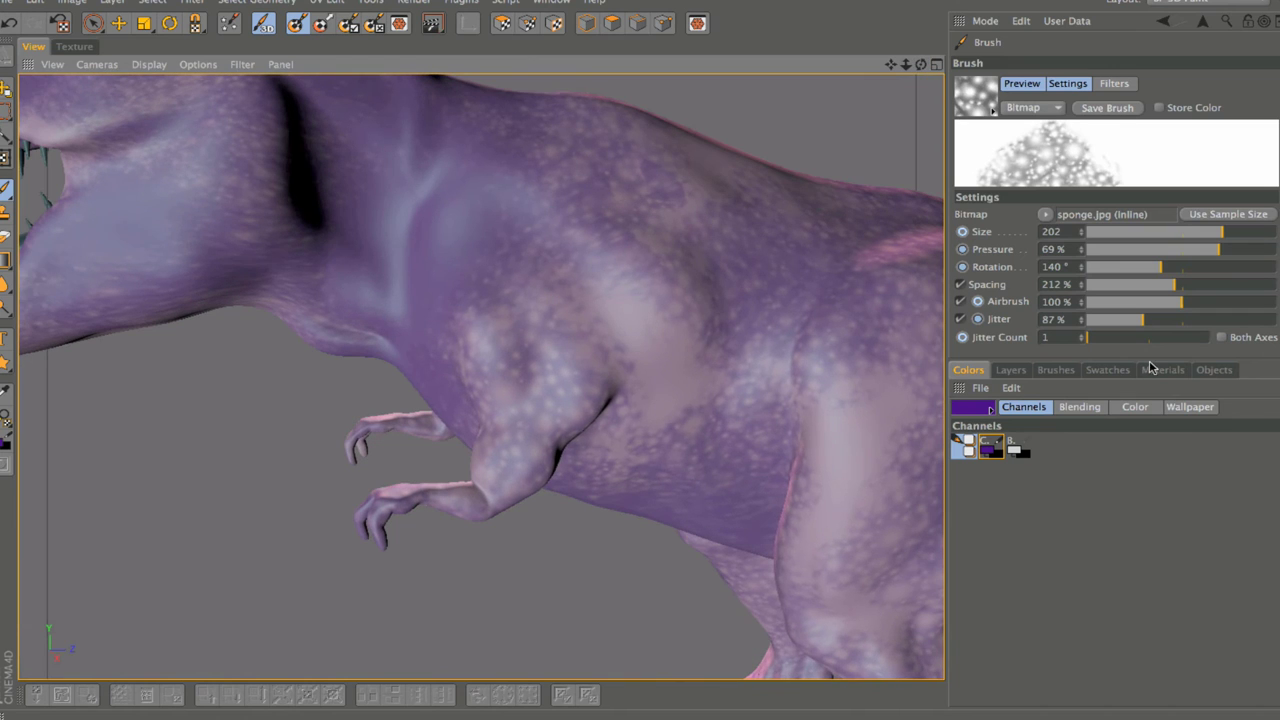
click(1012, 371)
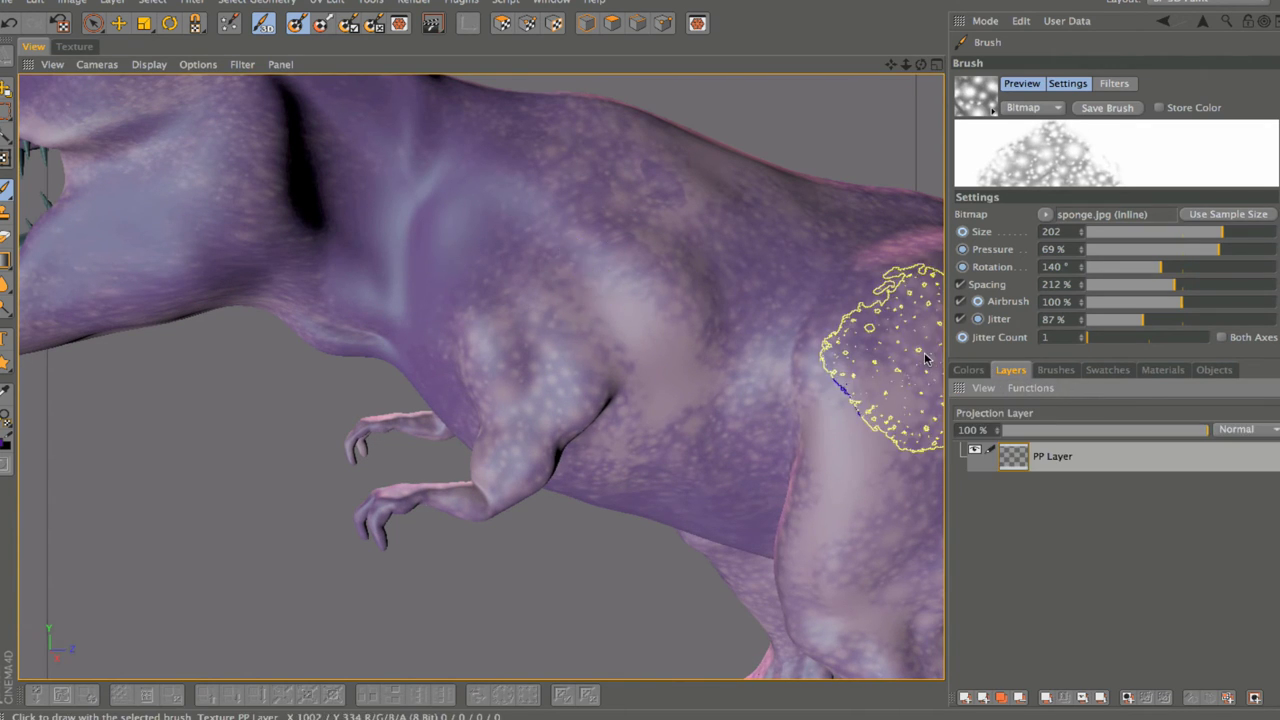
click(1158, 371)
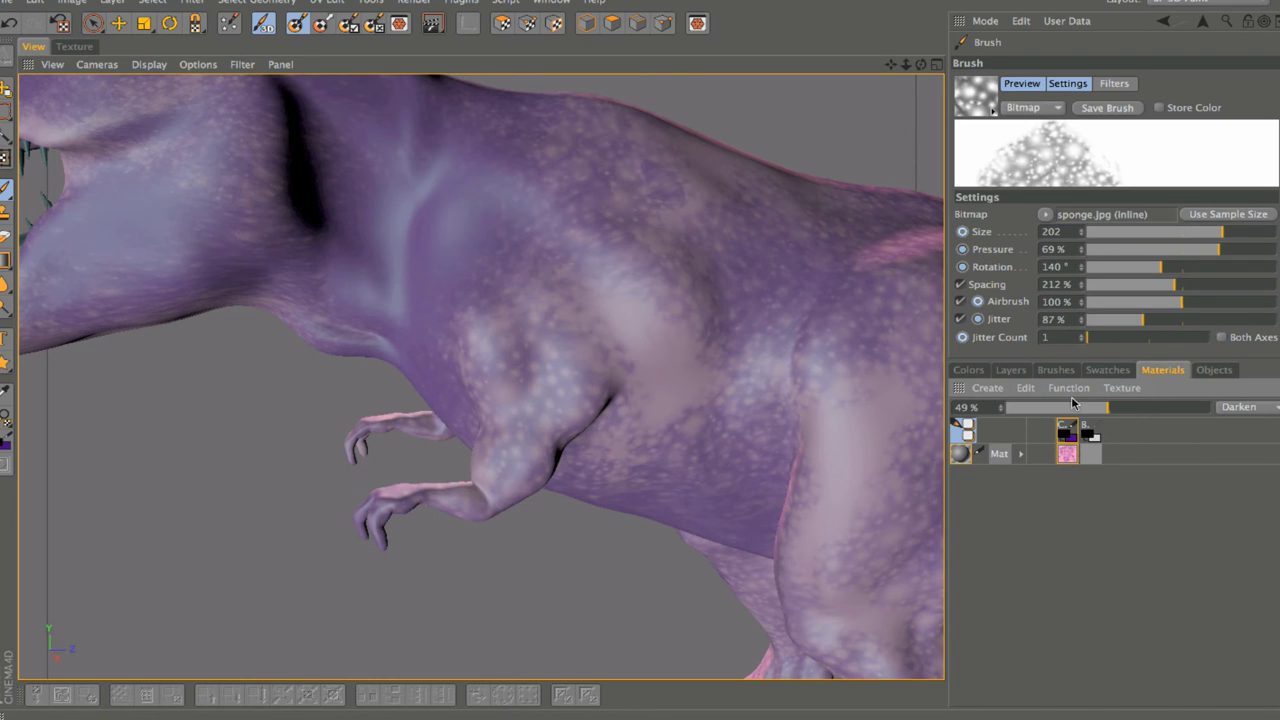
Step: With projection painting turned off, add a new layer above the purple layer in Mat_Color.tif and hide the purple layer
click(1009, 371)
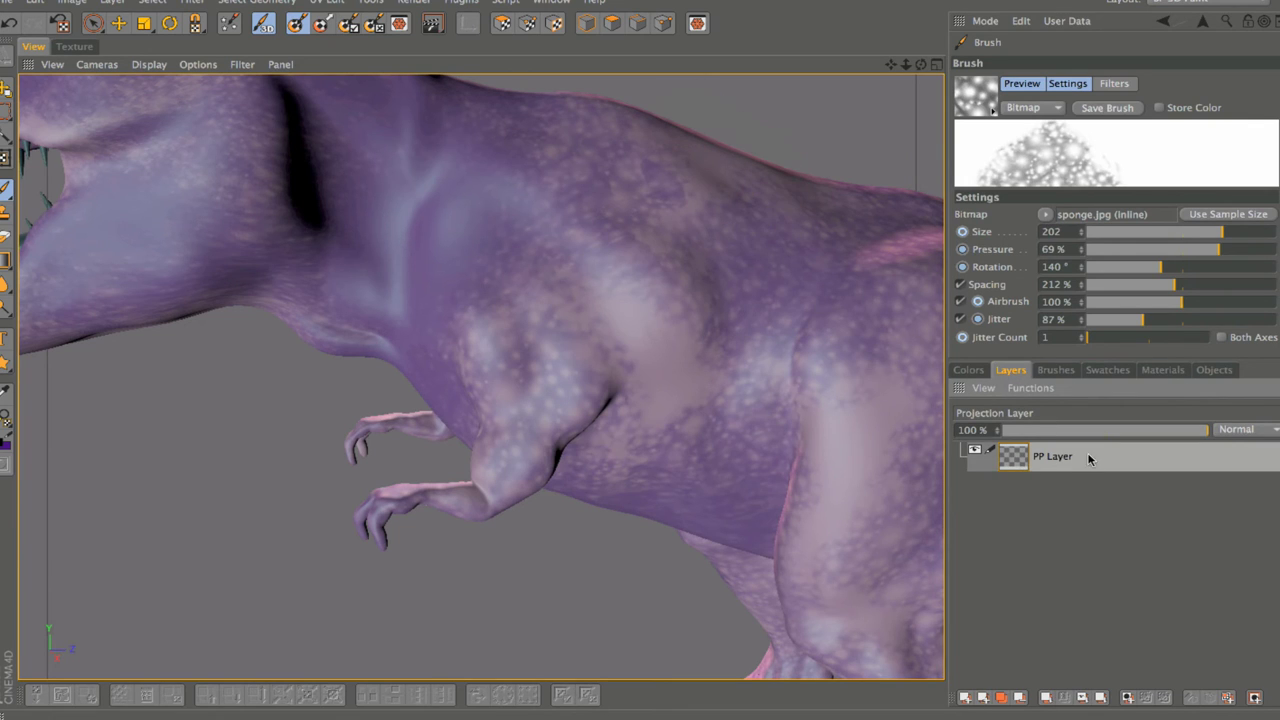
click(296, 23)
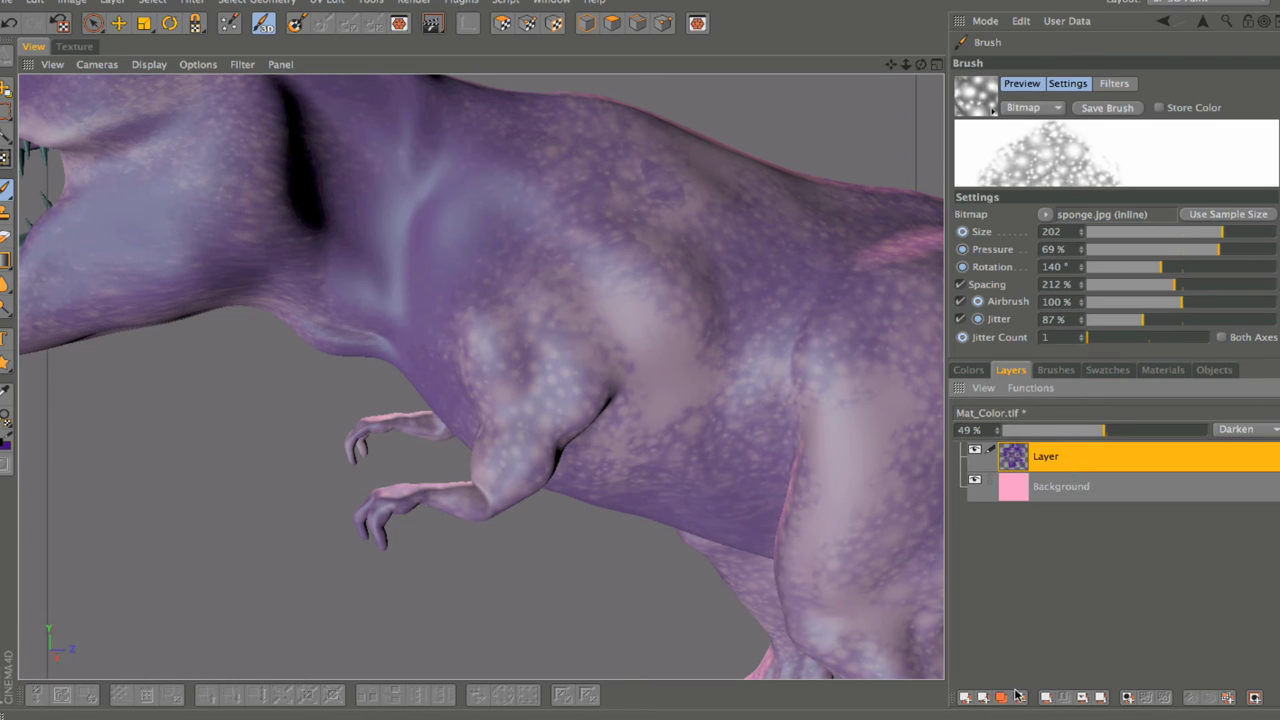
click(963, 700)
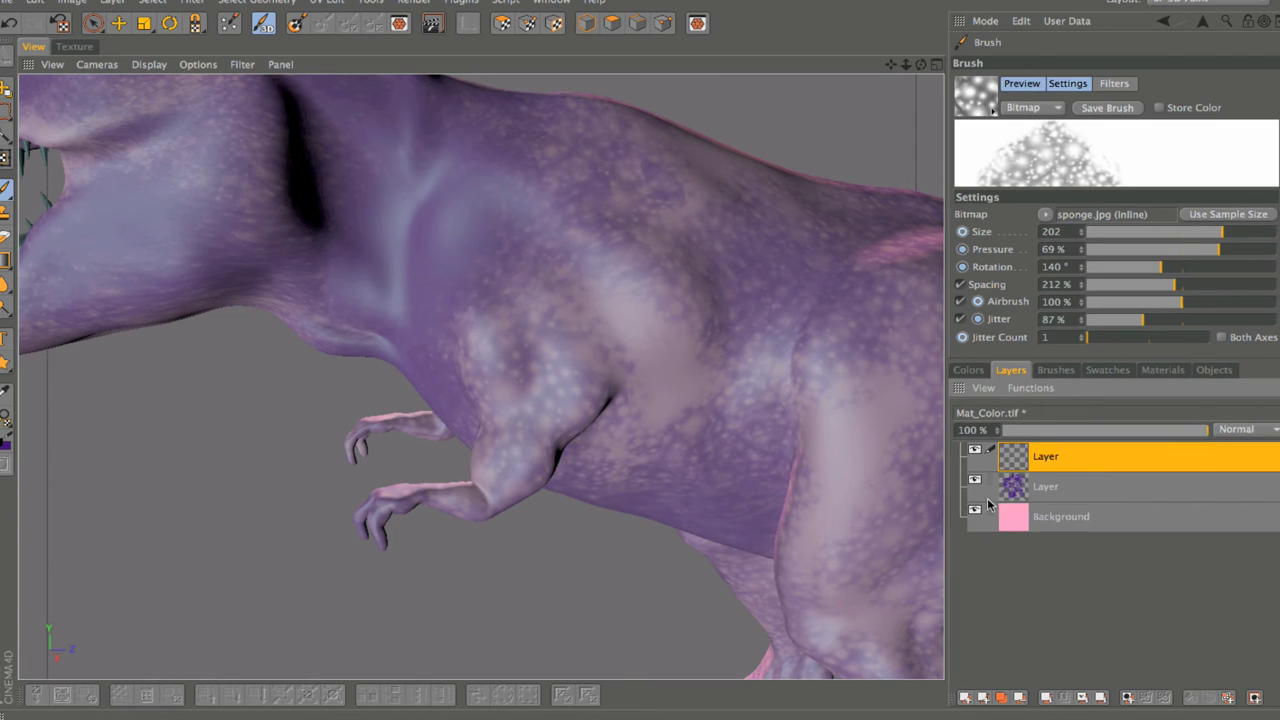
click(975, 480)
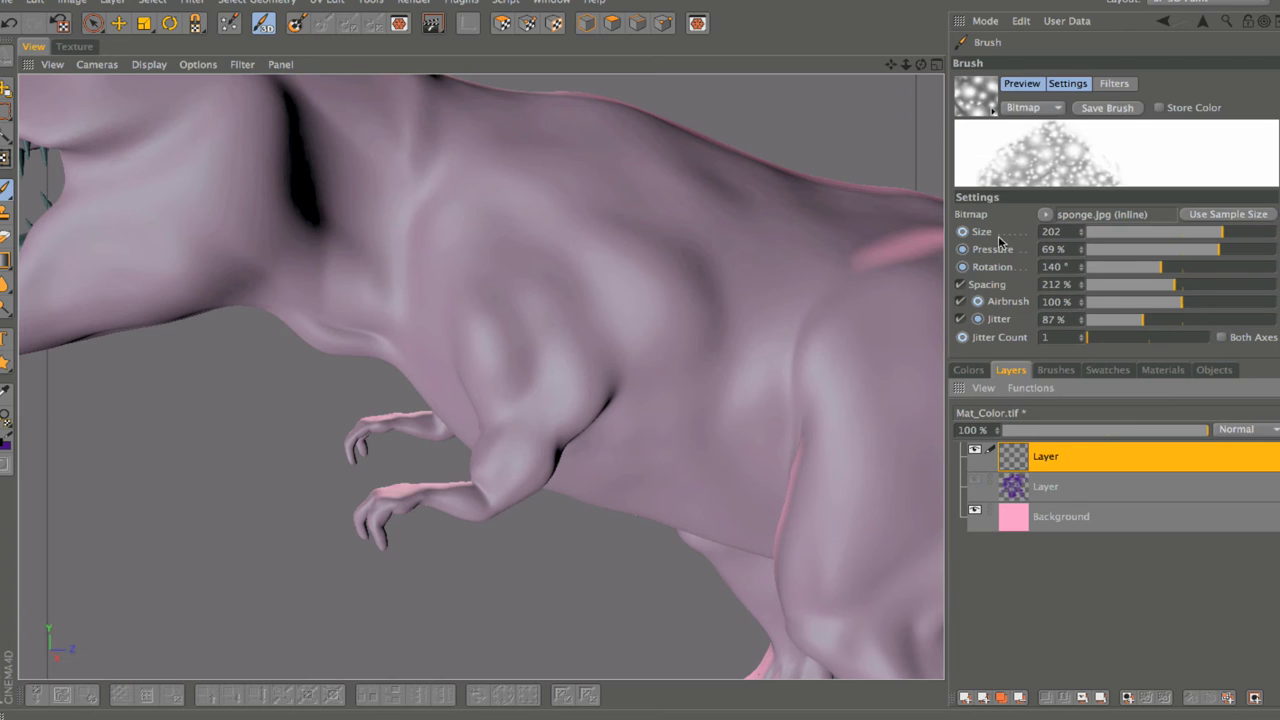
Step: Load the leopard-spot texture swatch as the paint color for the color channel
click(1214, 370)
click(1176, 372)
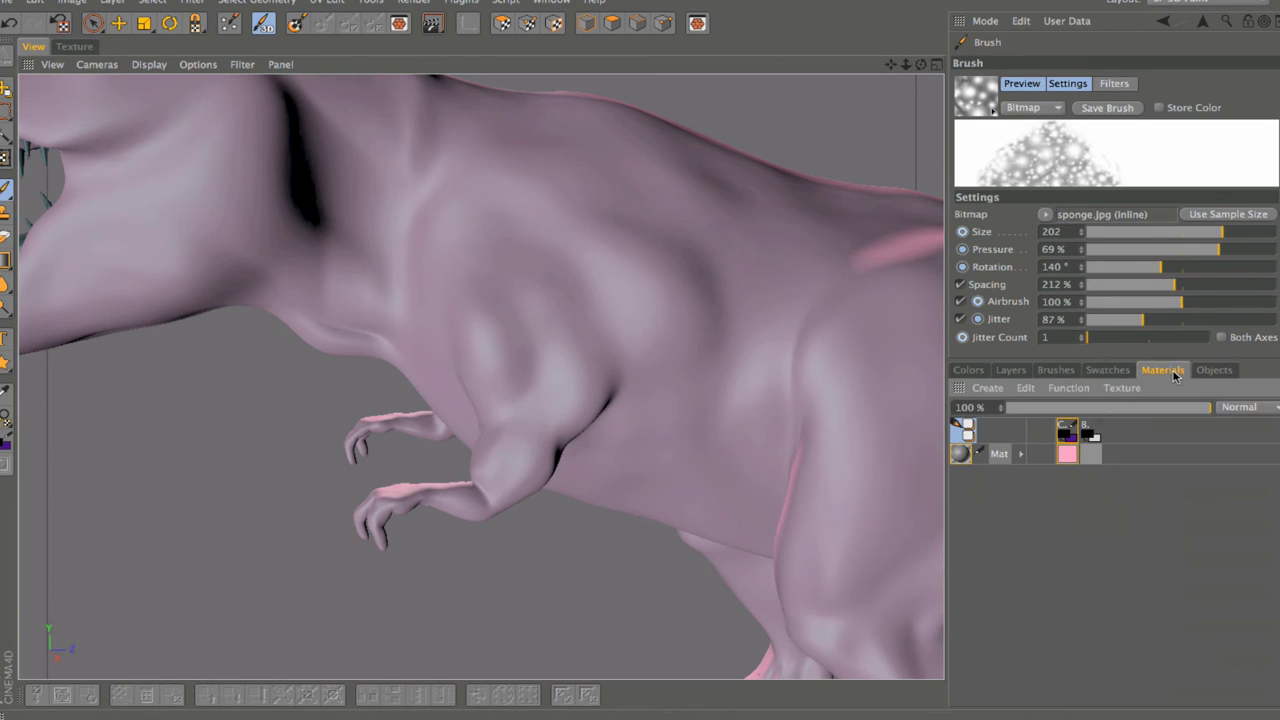
click(1114, 371)
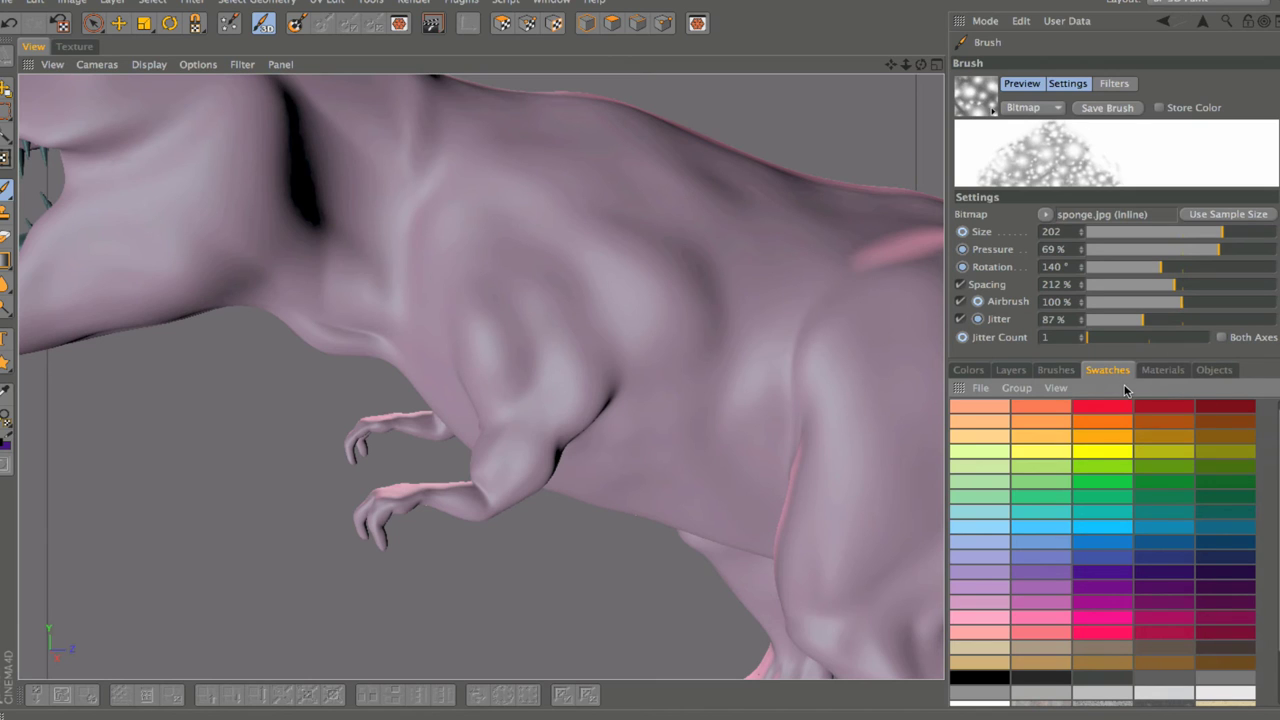
scroll(1103, 550, down, 2)
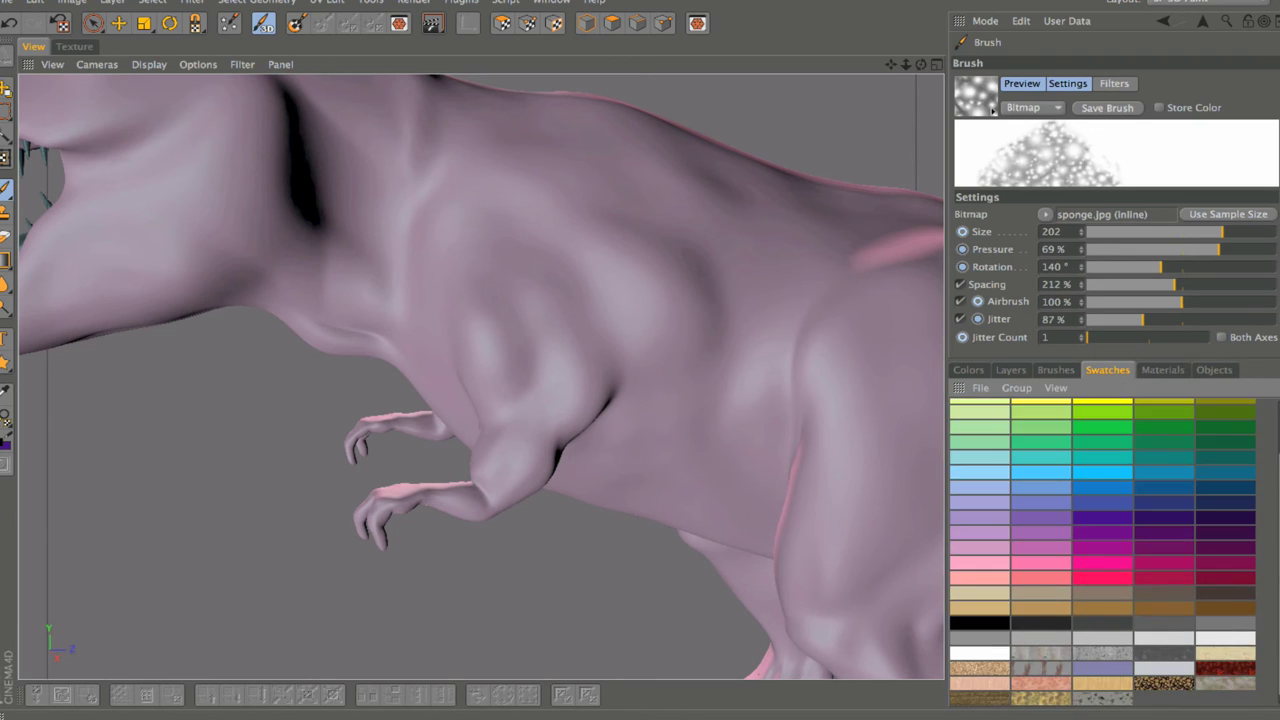
click(1175, 689)
double_click(1162, 691)
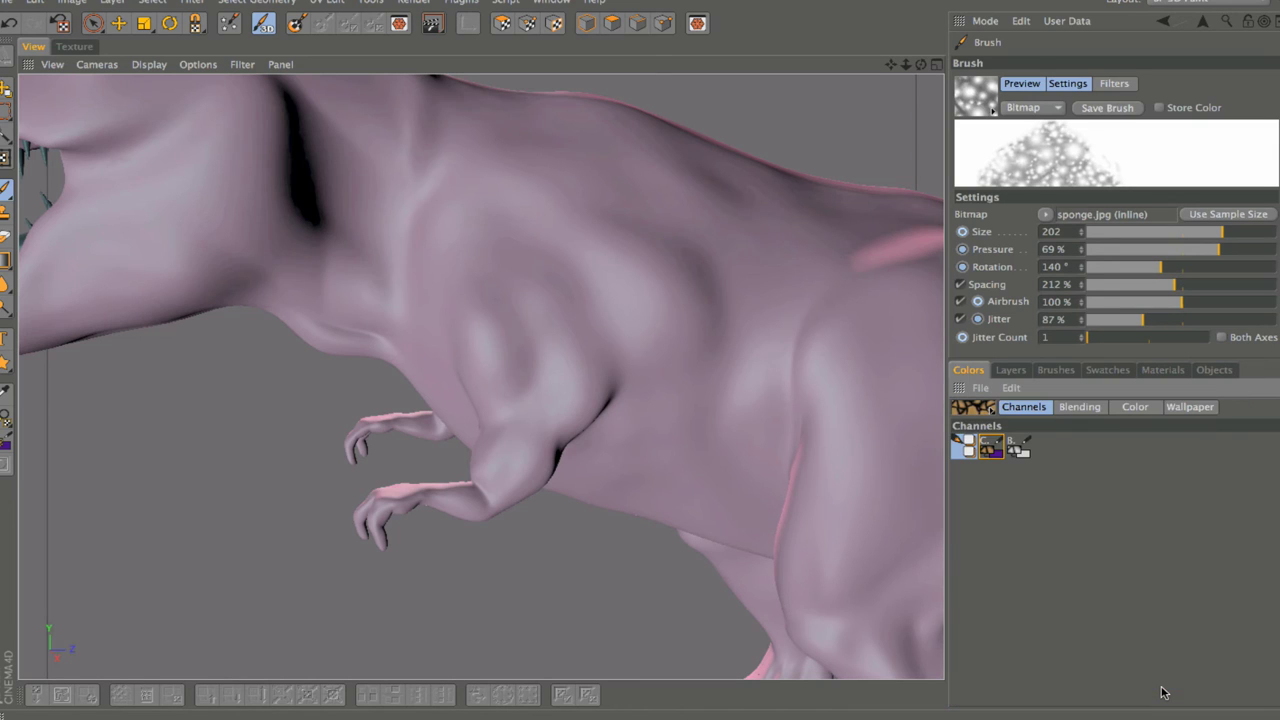
Step: Compare the textures loaded in the color and bump channels, ending with the color channel selected
click(1020, 448)
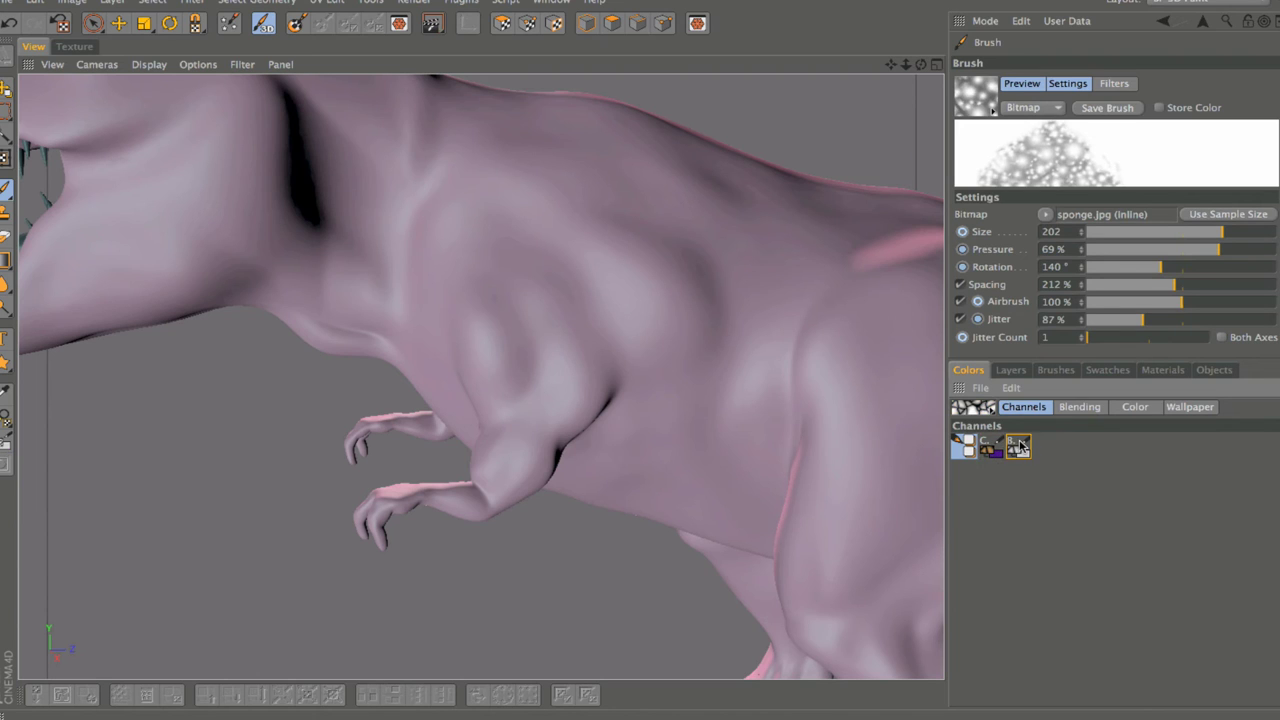
click(994, 450)
click(1020, 448)
click(990, 447)
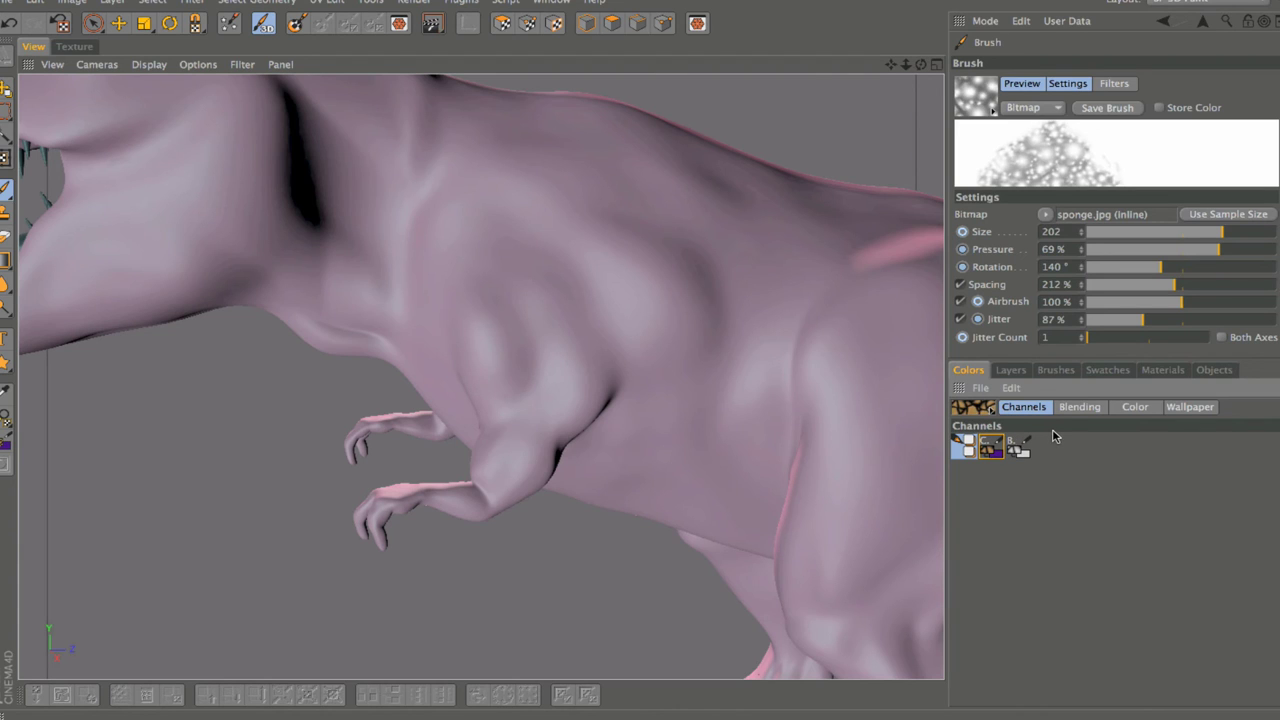
Step: Choose the Brush preset from the Standard Tools group and set its hardness to 34%
click(1056, 370)
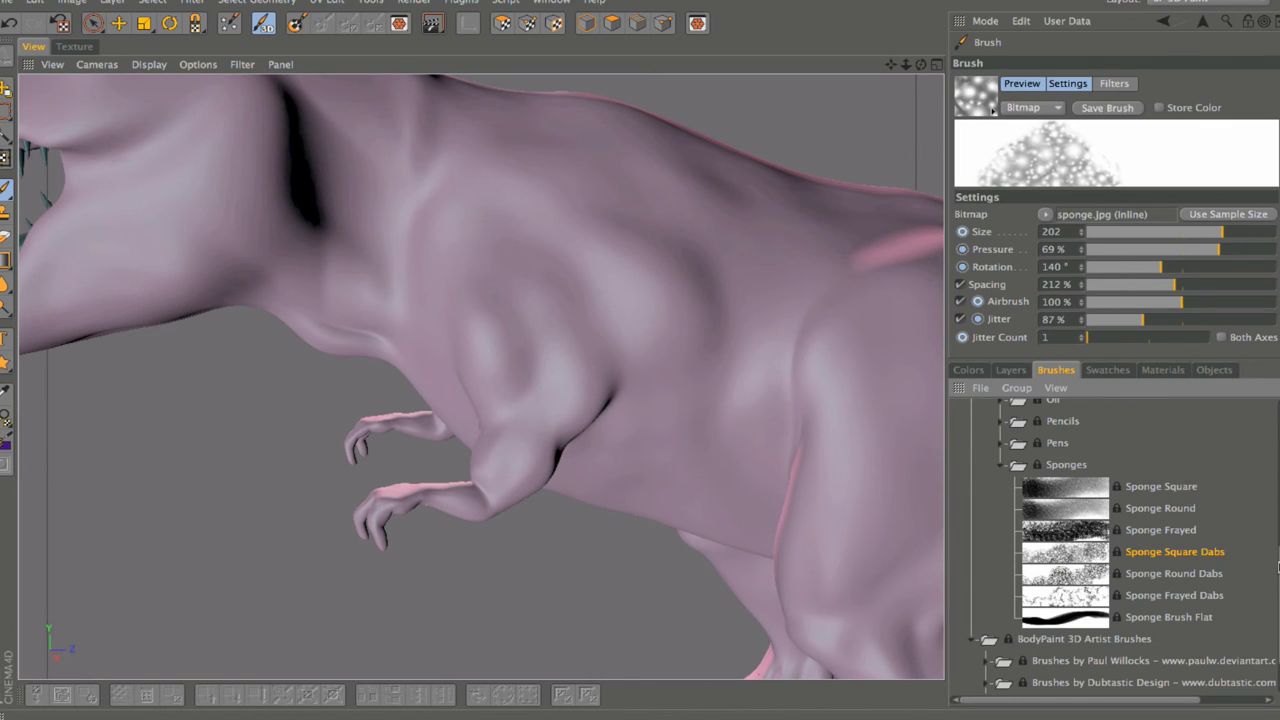
scroll(1276, 425, up, 10)
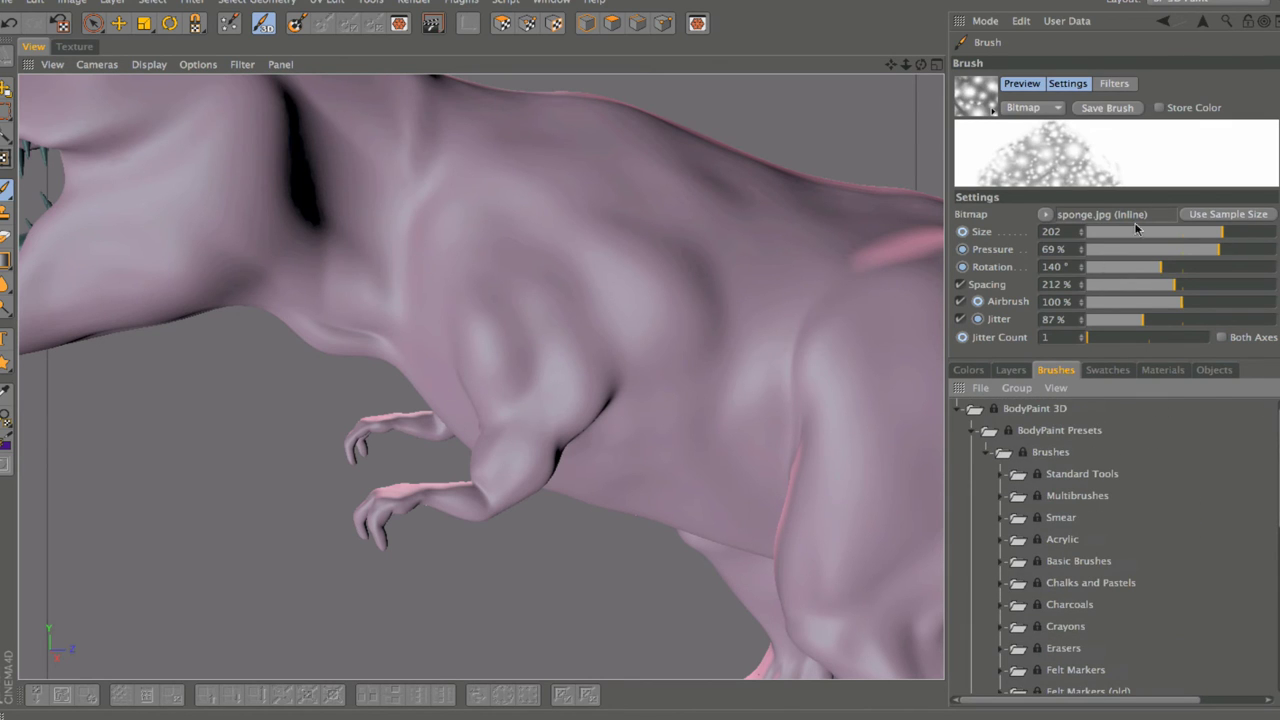
double_click(1078, 482)
click(1068, 520)
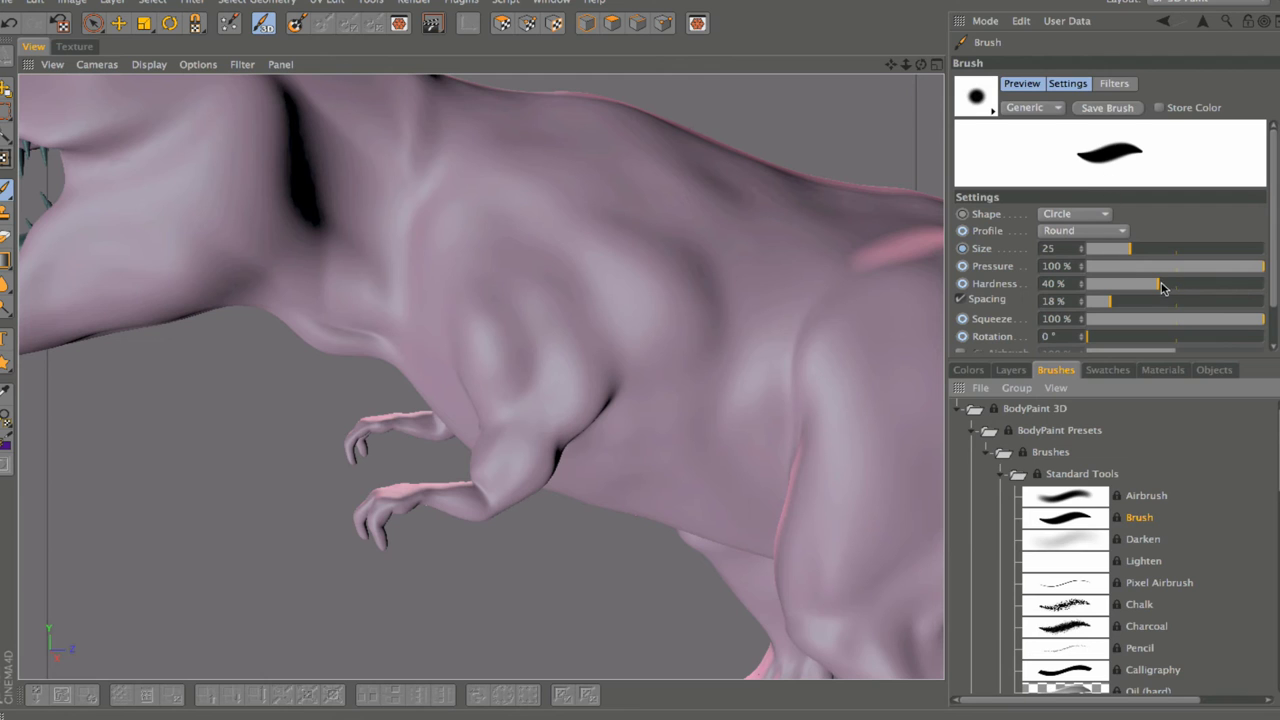
mouse_move(1160, 285)
mouse_down()
mouse_move(1130, 289)
mouse_move(1147, 289)
mouse_up()
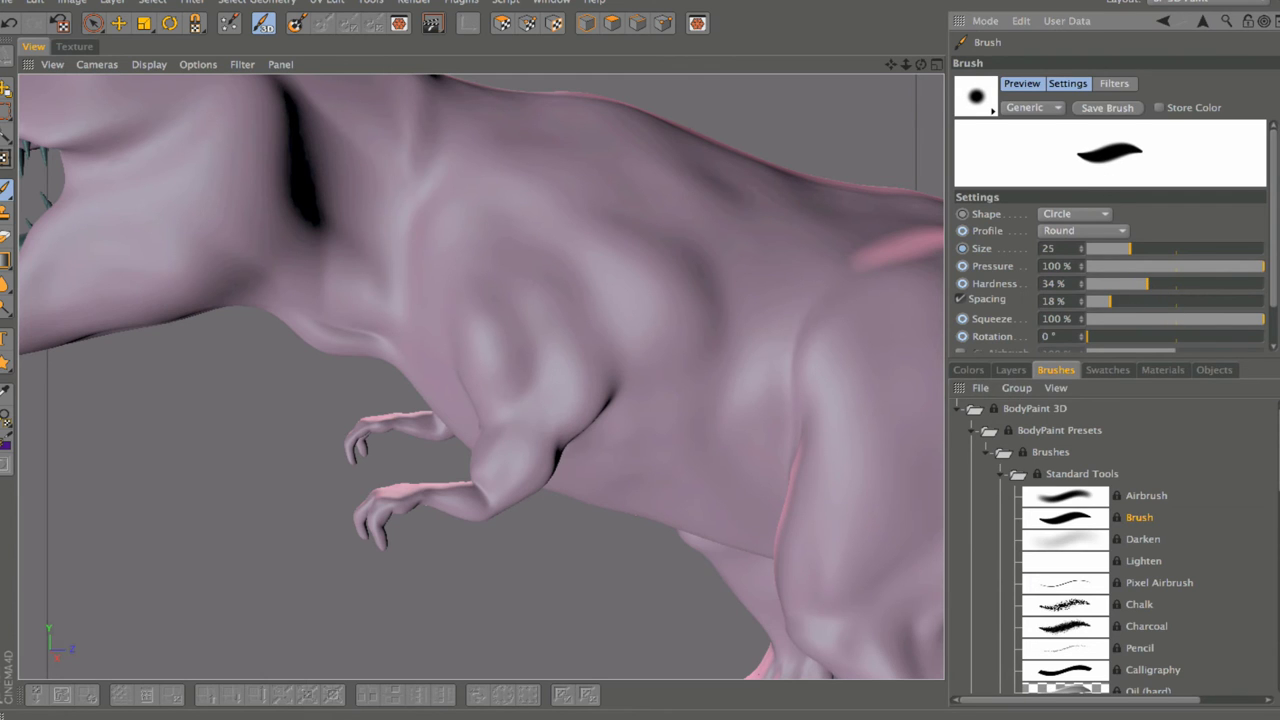
scroll(1110, 540, down, 10)
scroll(1234, 434, up, 15)
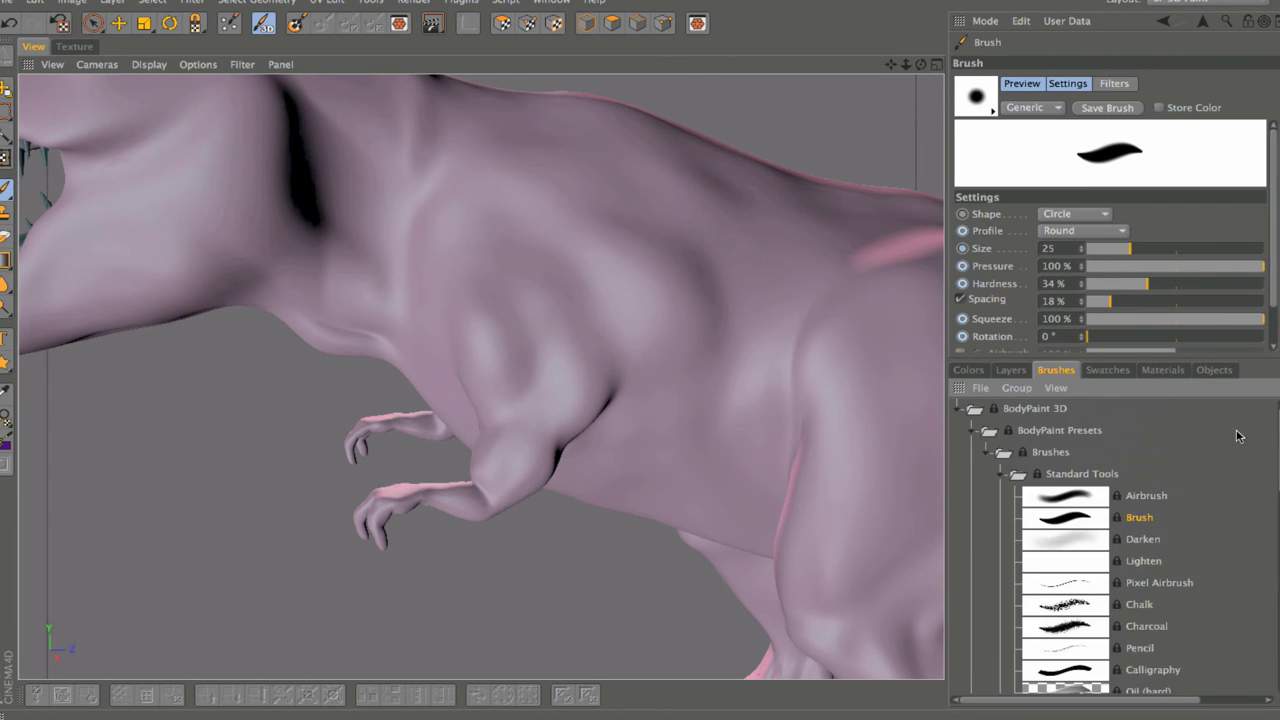
click(1005, 474)
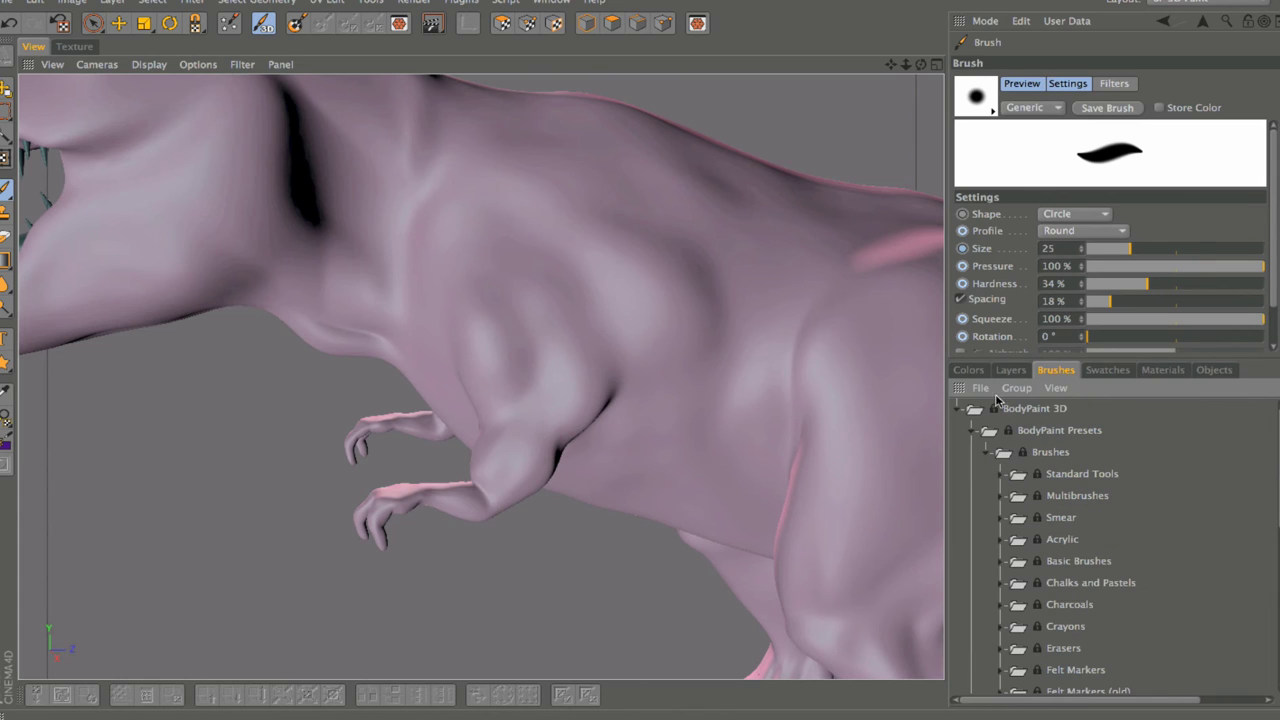
Step: Review the texture paint settings of the color channel and the bump channel
click(980, 371)
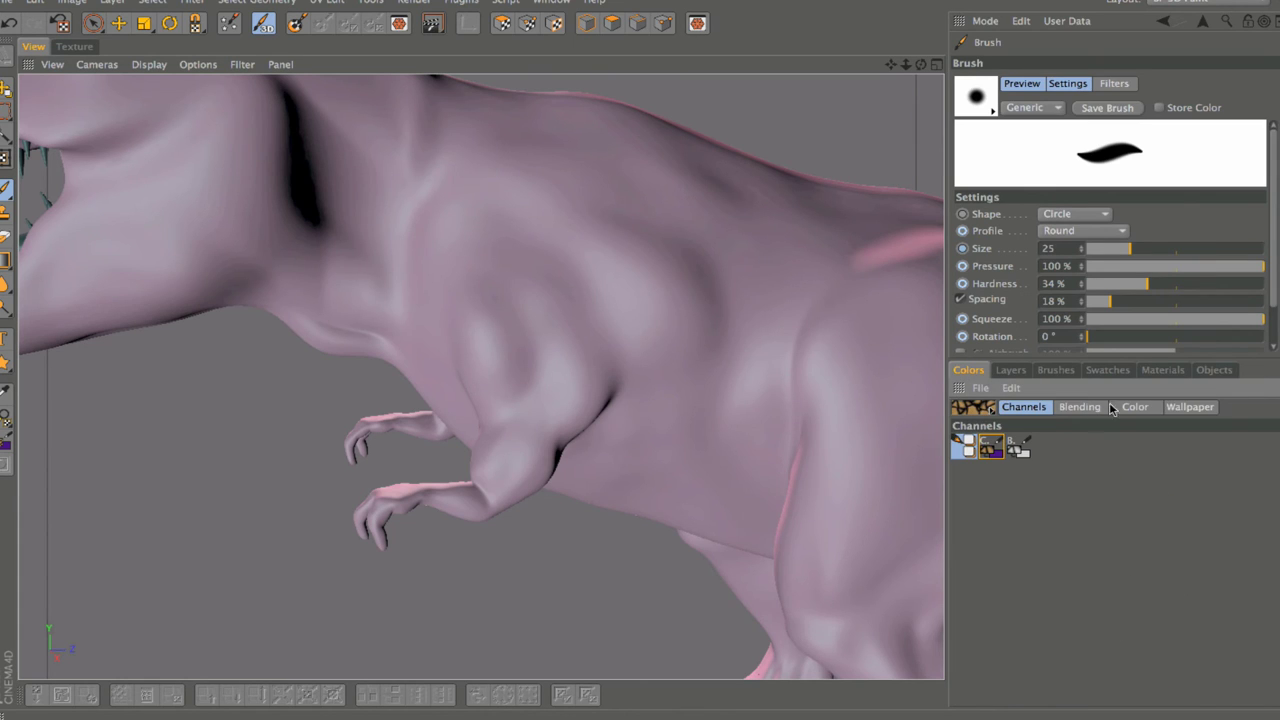
click(1134, 407)
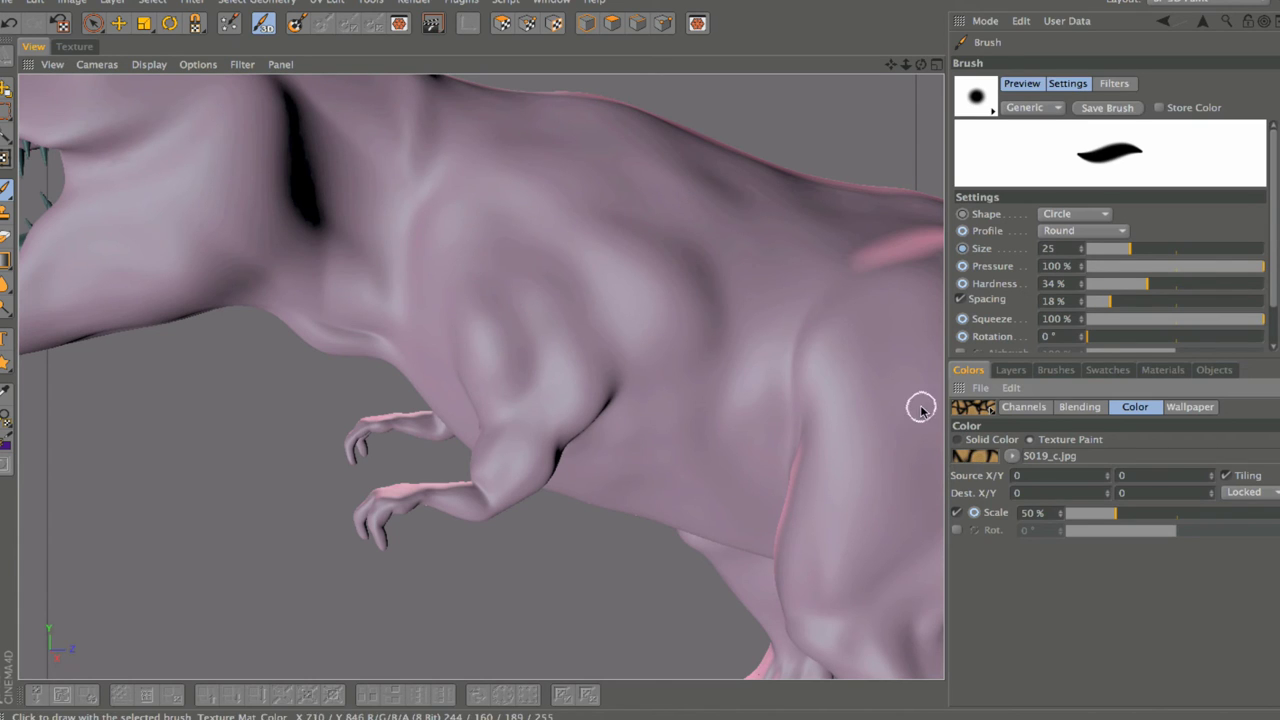
click(1024, 407)
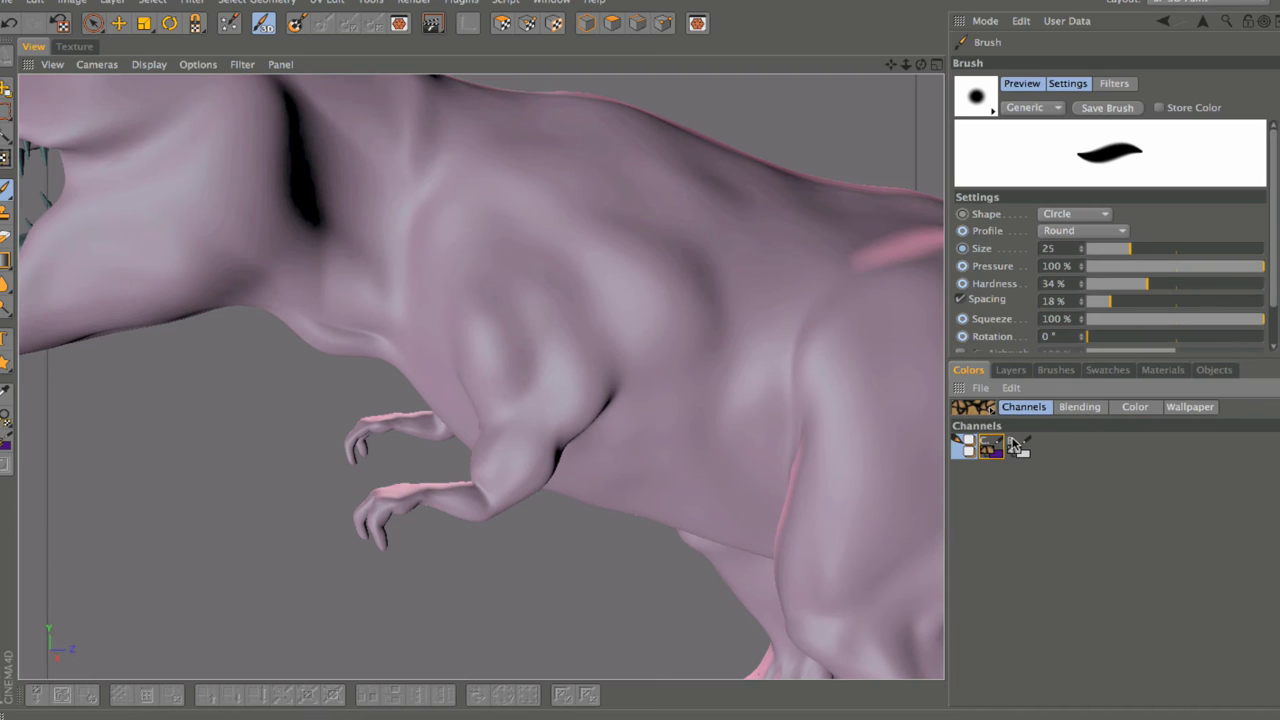
click(1016, 447)
click(1131, 408)
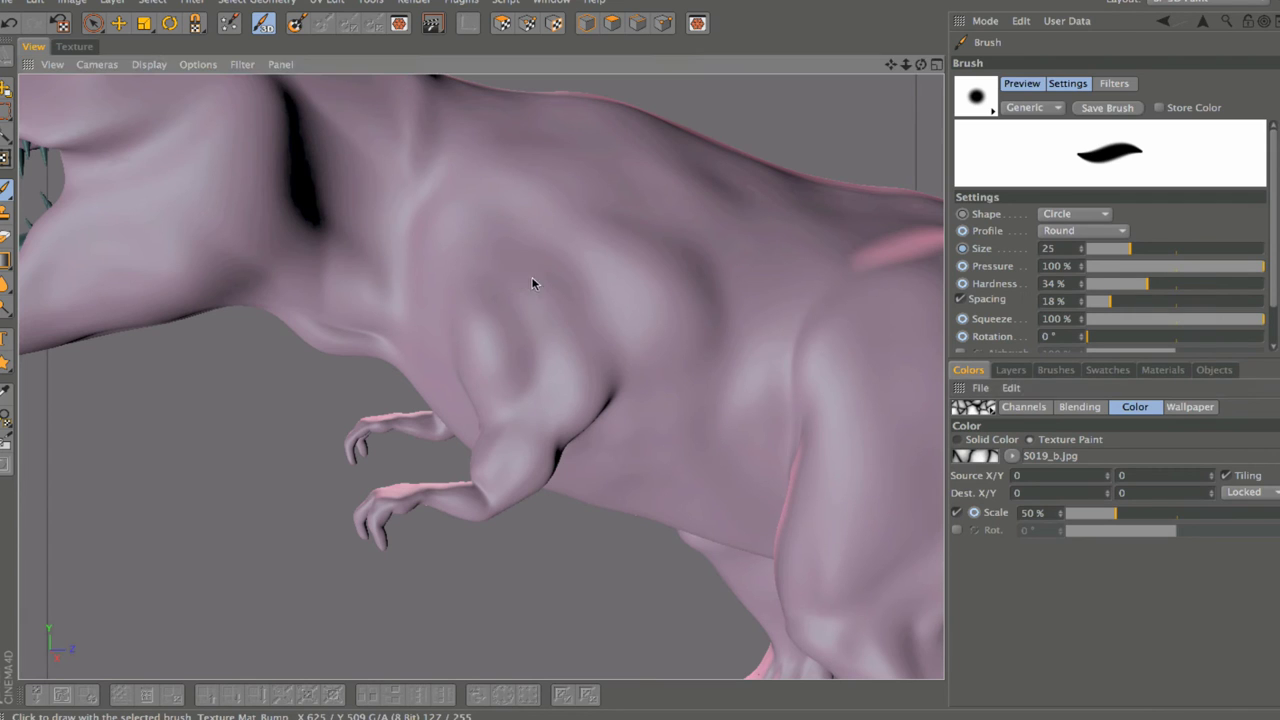
Step: Paint a test patch of the leopard pattern on the shoulder above the near arm
mouse_move(534, 281)
mouse_down()
mouse_move(560, 284)
mouse_move(495, 268)
mouse_move(585, 262)
mouse_move(605, 275)
mouse_move(521, 243)
mouse_move(478, 272)
mouse_move(560, 298)
mouse_move(572, 228)
mouse_move(617, 260)
mouse_move(452, 247)
mouse_move(466, 256)
mouse_move(447, 265)
mouse_move(560, 300)
mouse_move(630, 300)
mouse_move(612, 238)
mouse_move(501, 207)
mouse_up()
mouse_move(441, 235)
mouse_down()
mouse_move(505, 233)
mouse_move(445, 233)
mouse_move(468, 284)
mouse_move(595, 307)
mouse_move(656, 300)
mouse_up()
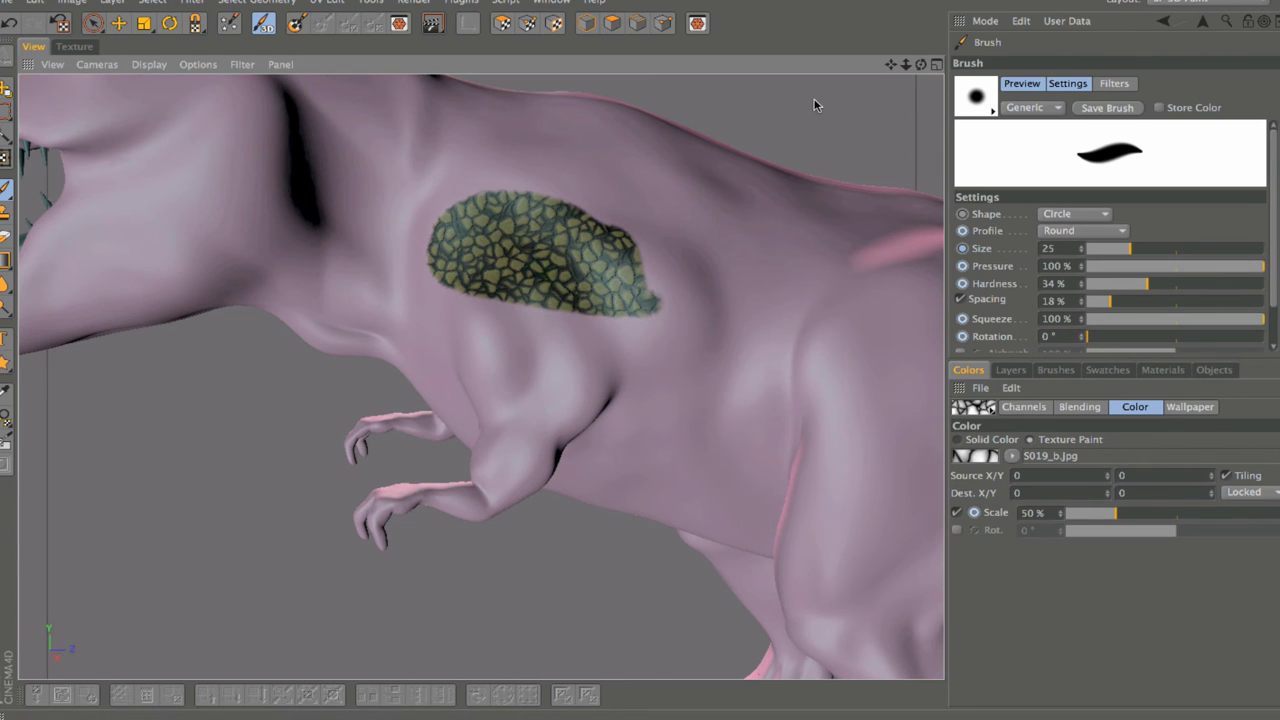
Step: Render the active view with the painted shoulder patch framed close up to check its color and bump
drag(921, 64, 1070, 70)
drag(912, 70, 317, 200)
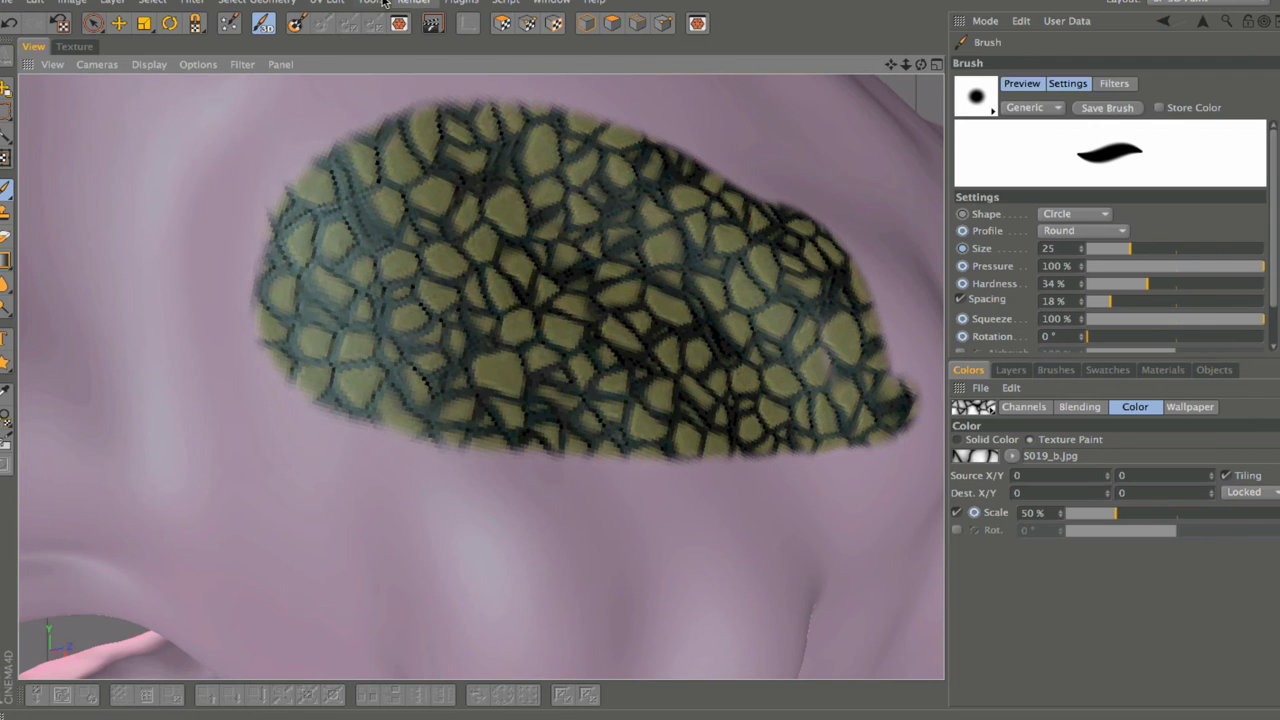
click(416, 4)
click(454, 82)
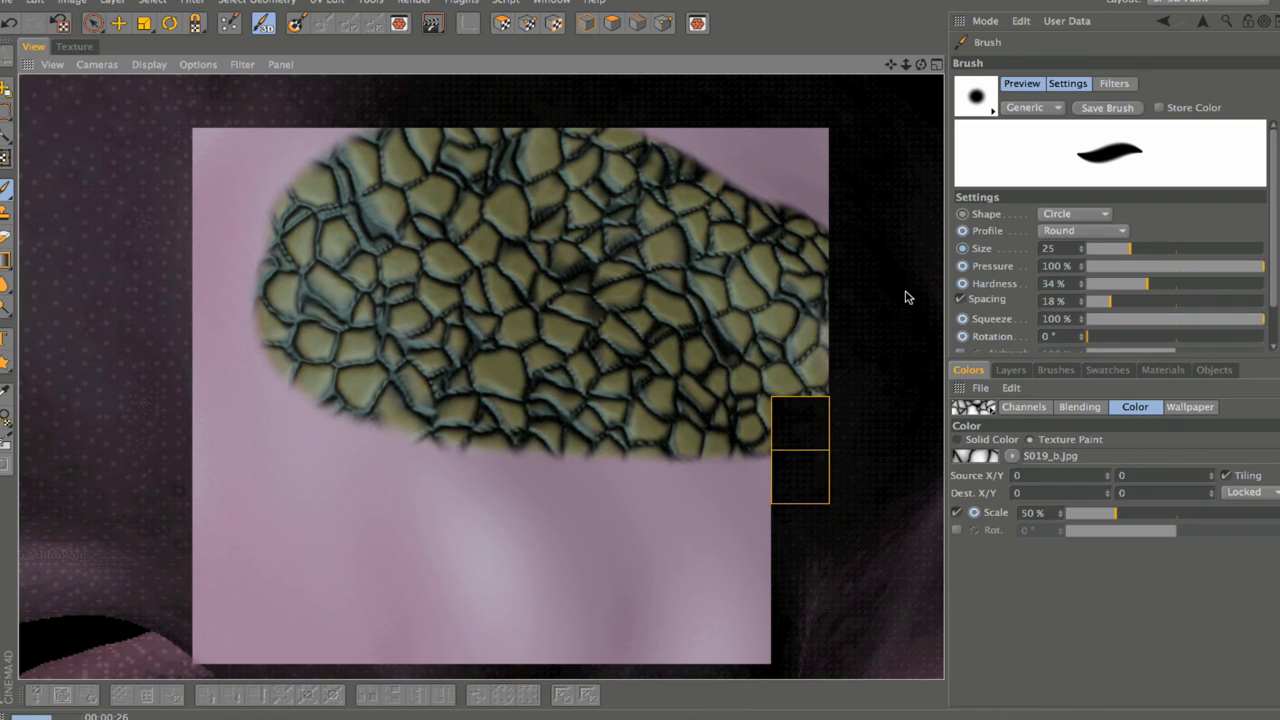
Step: Undo the shoulder test patch and add a new layer above the background in Mat_Bump.tif
click(1019, 371)
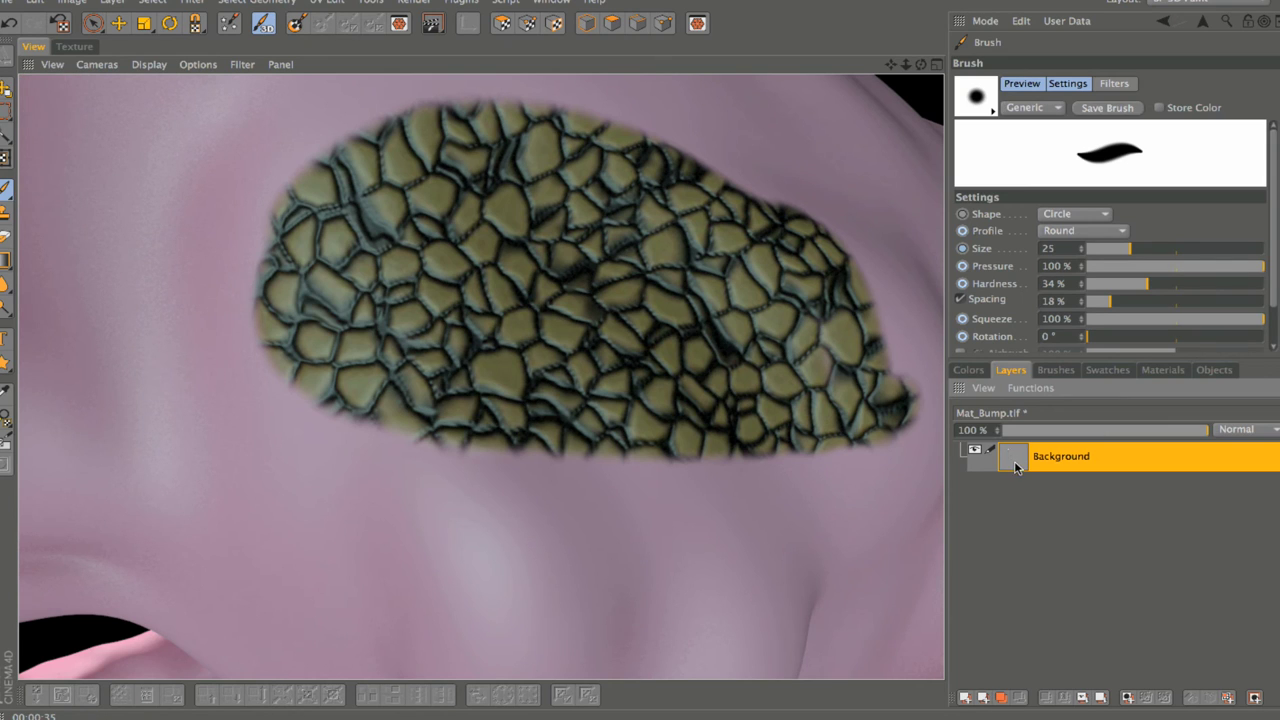
key(super+z)
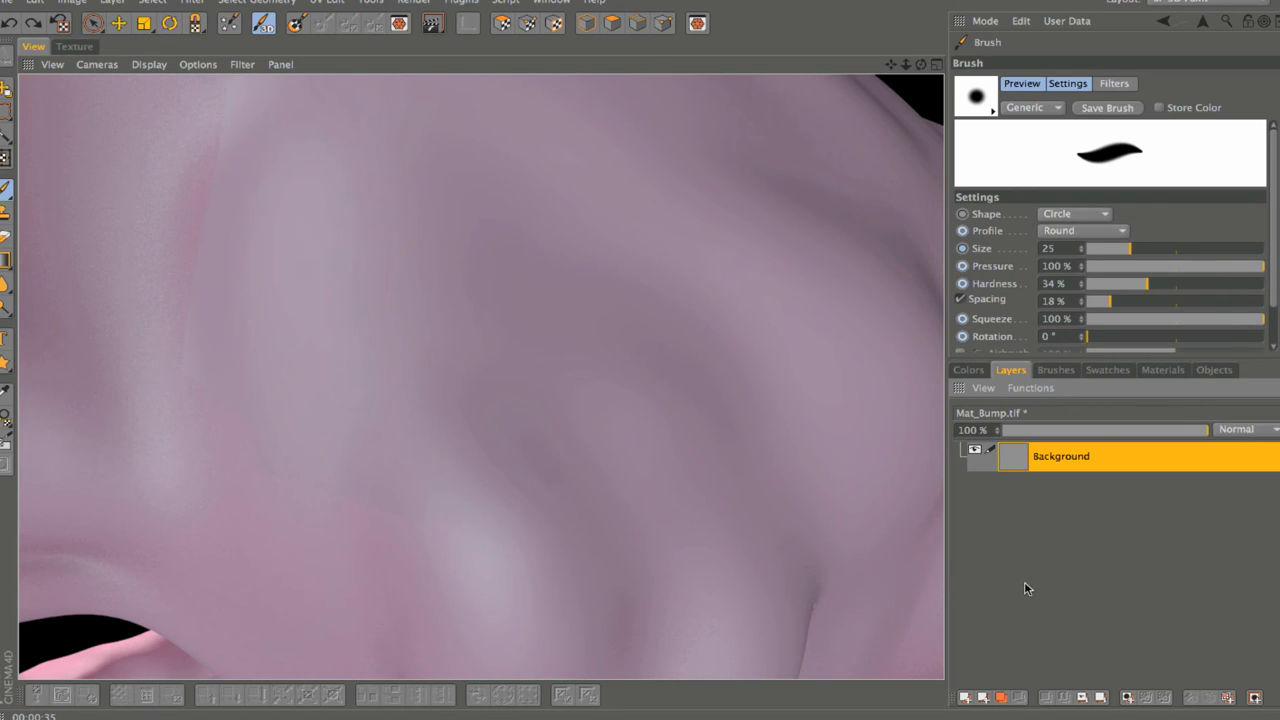
click(966, 699)
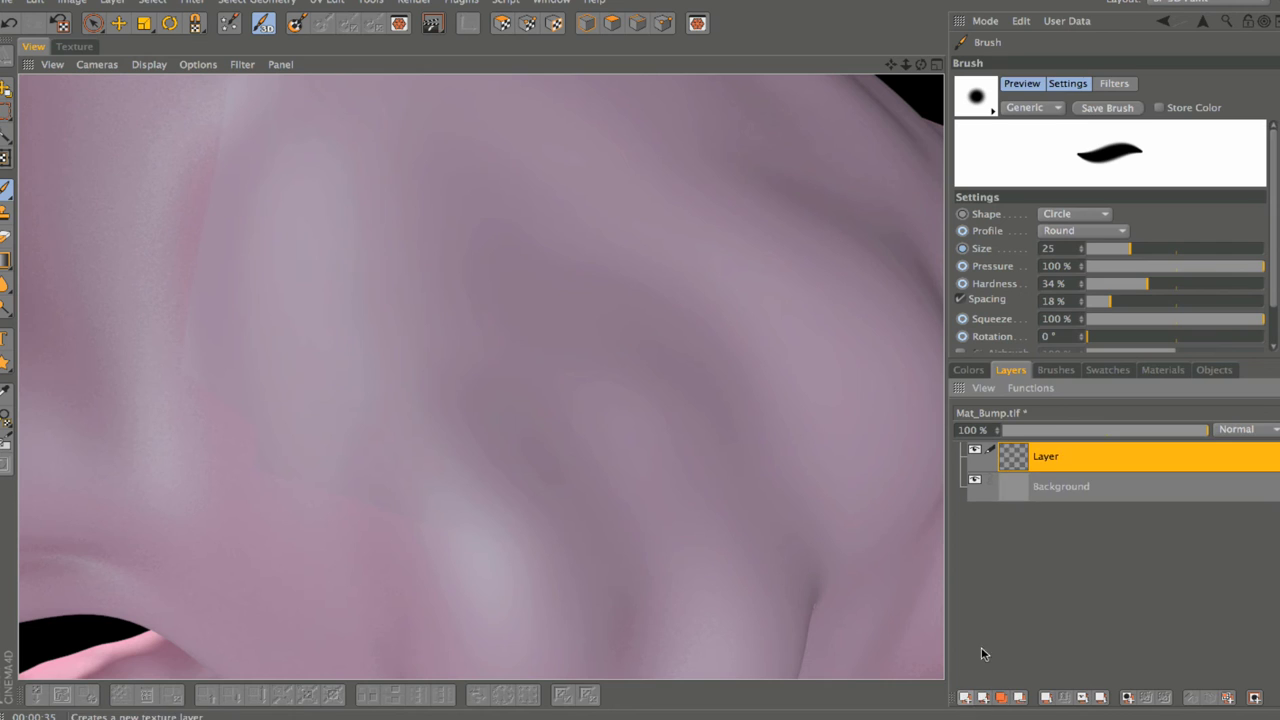
Step: Make the color channel active again and show the layers of Mat_Color.tif with the new empty layer selected
click(976, 371)
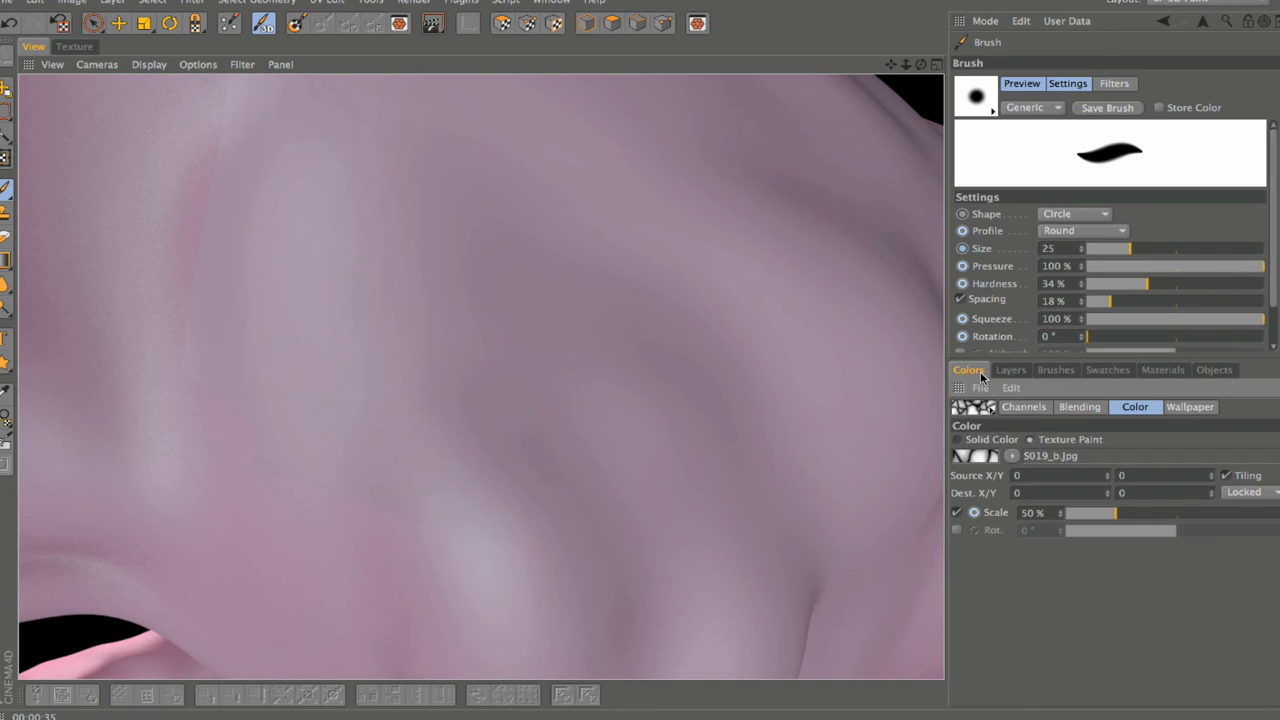
click(1022, 407)
click(990, 446)
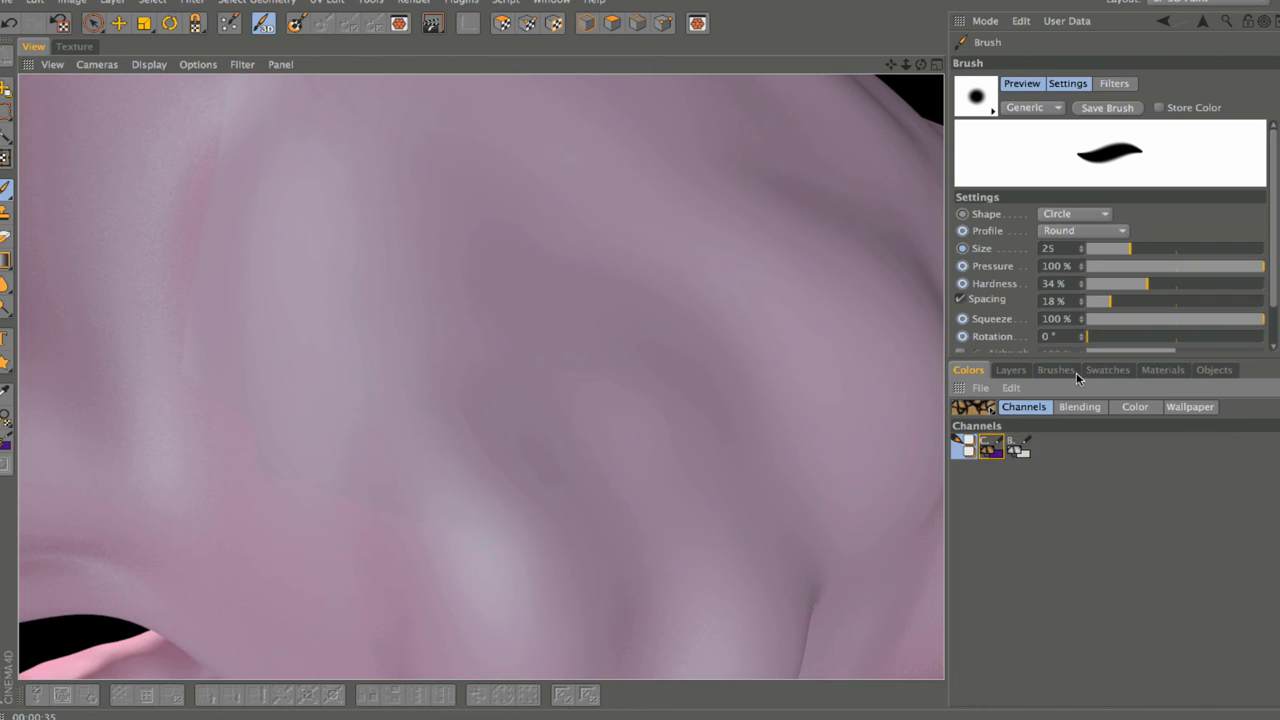
click(1011, 370)
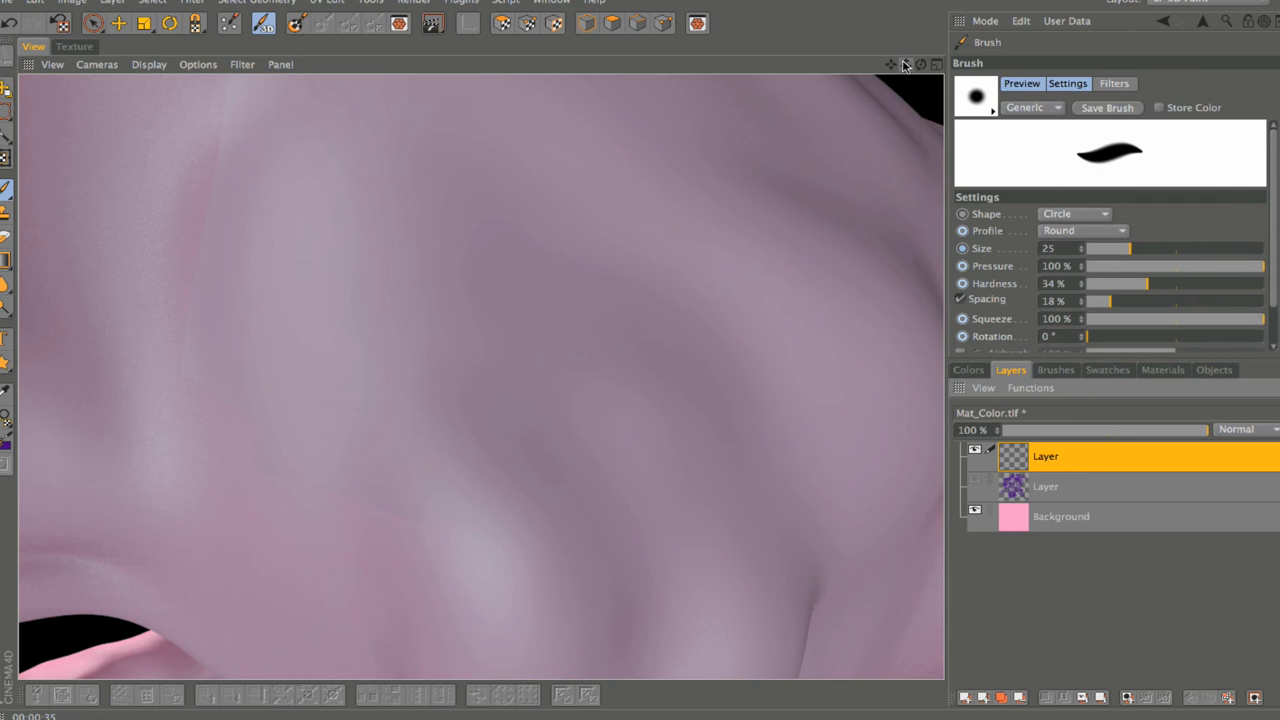
Step: Try painting the leopard pattern on the side of the snout without projection painting, and undo the stroke
drag(906, 65, 700, 65)
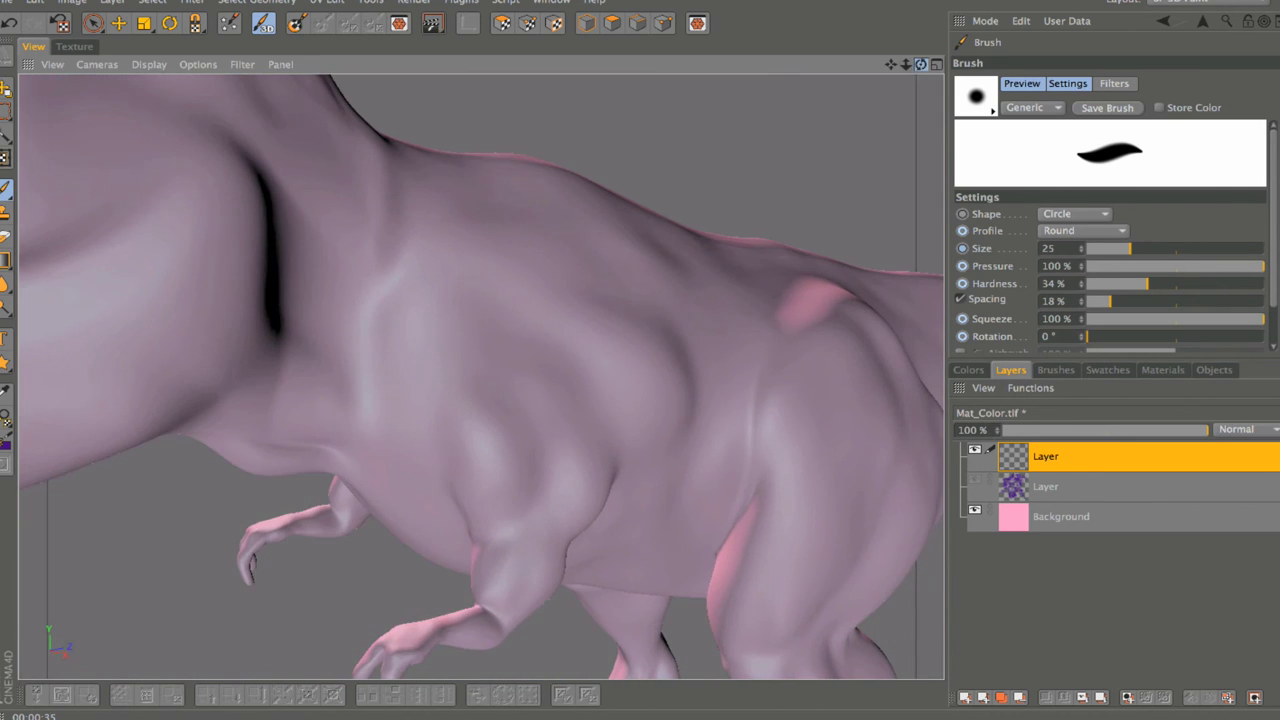
drag(920, 65, 1279, 70)
alt+middle_drag(508, 138, 510, 142)
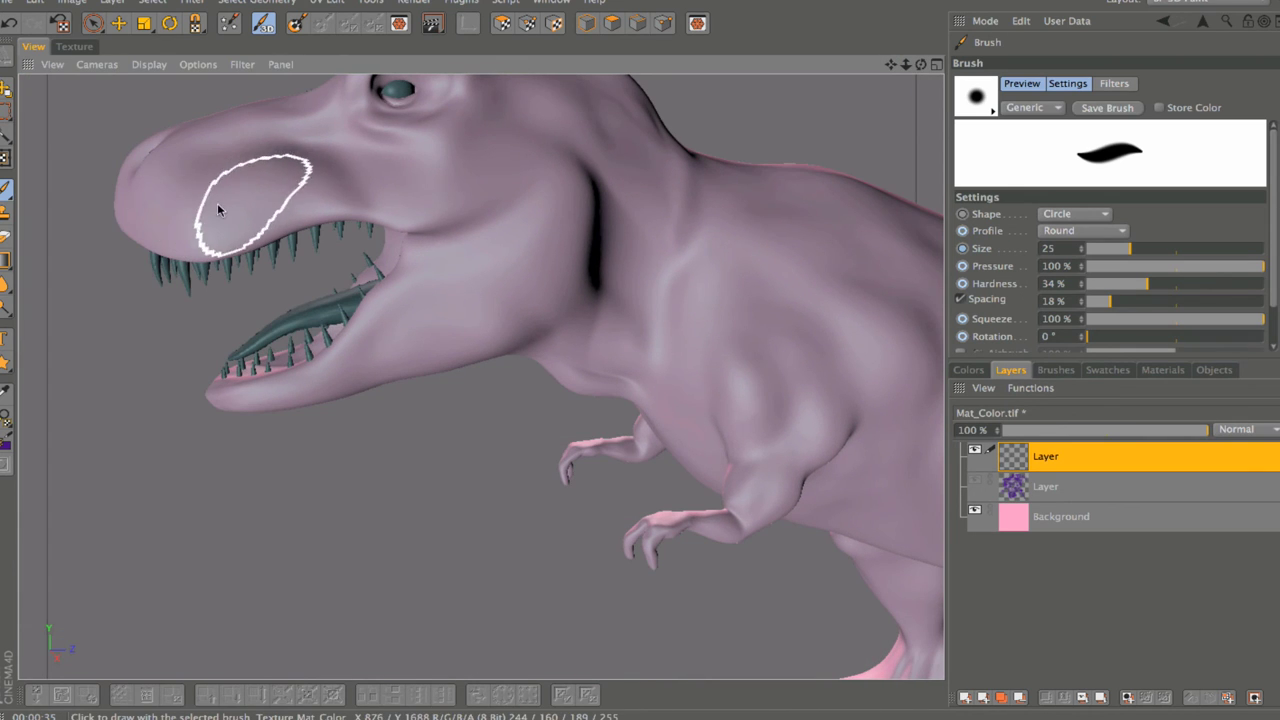
drag(171, 206, 340, 204)
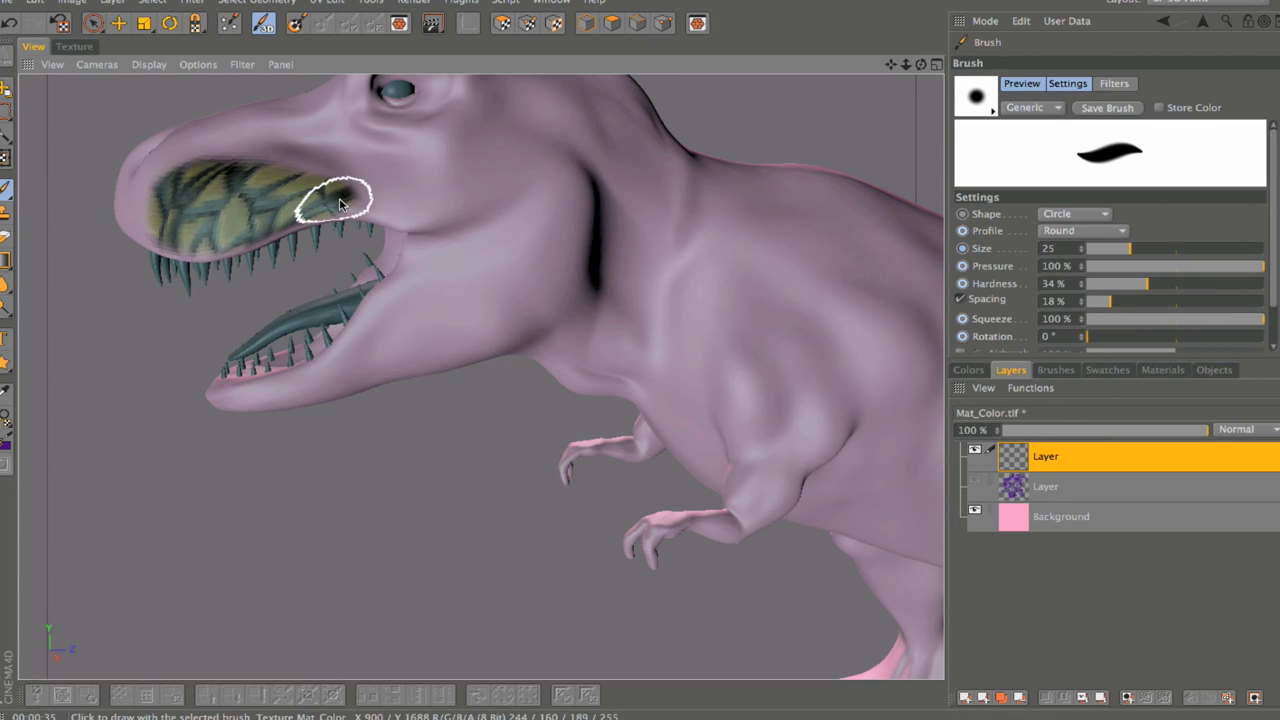
key(ctrl+z)
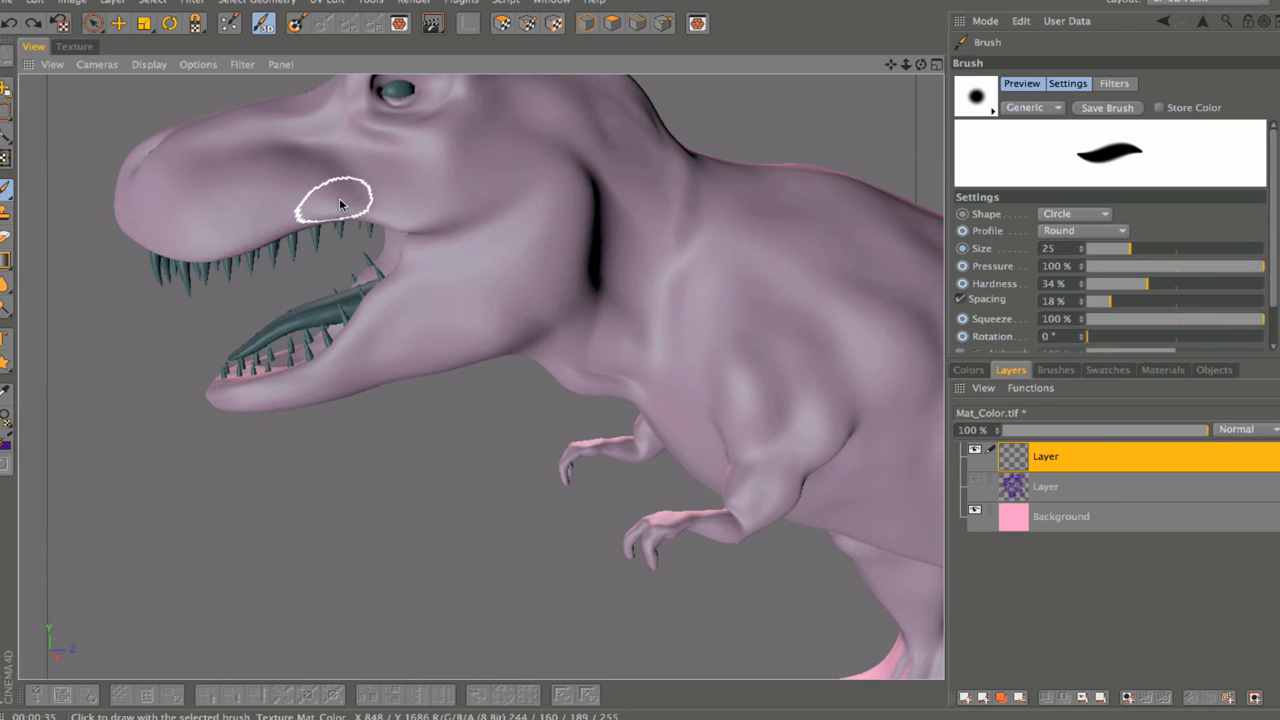
Step: Enable projection painting and paint the leopard pattern over the snout and back along the upper jaw
click(297, 24)
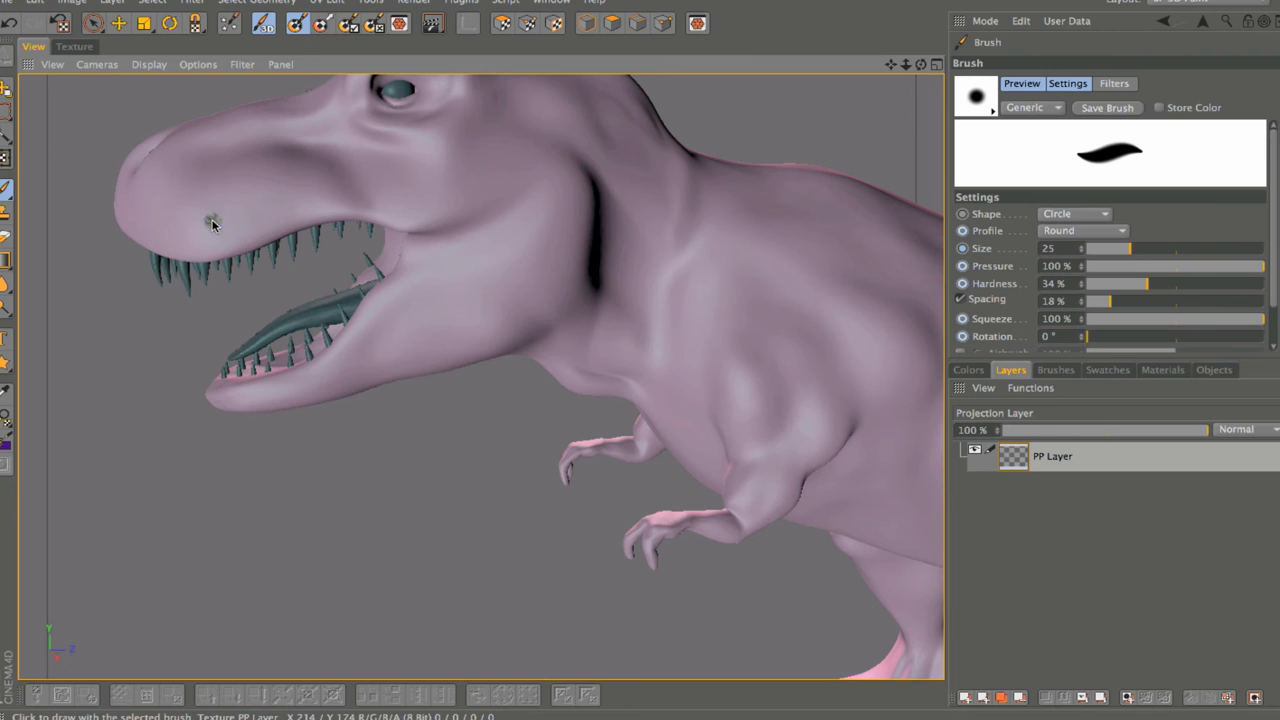
mouse_move(209, 220)
mouse_down()
mouse_move(270, 214)
mouse_move(204, 212)
mouse_move(265, 205)
mouse_move(315, 222)
mouse_move(158, 262)
mouse_move(122, 232)
mouse_move(126, 172)
mouse_move(137, 196)
mouse_move(181, 127)
mouse_up()
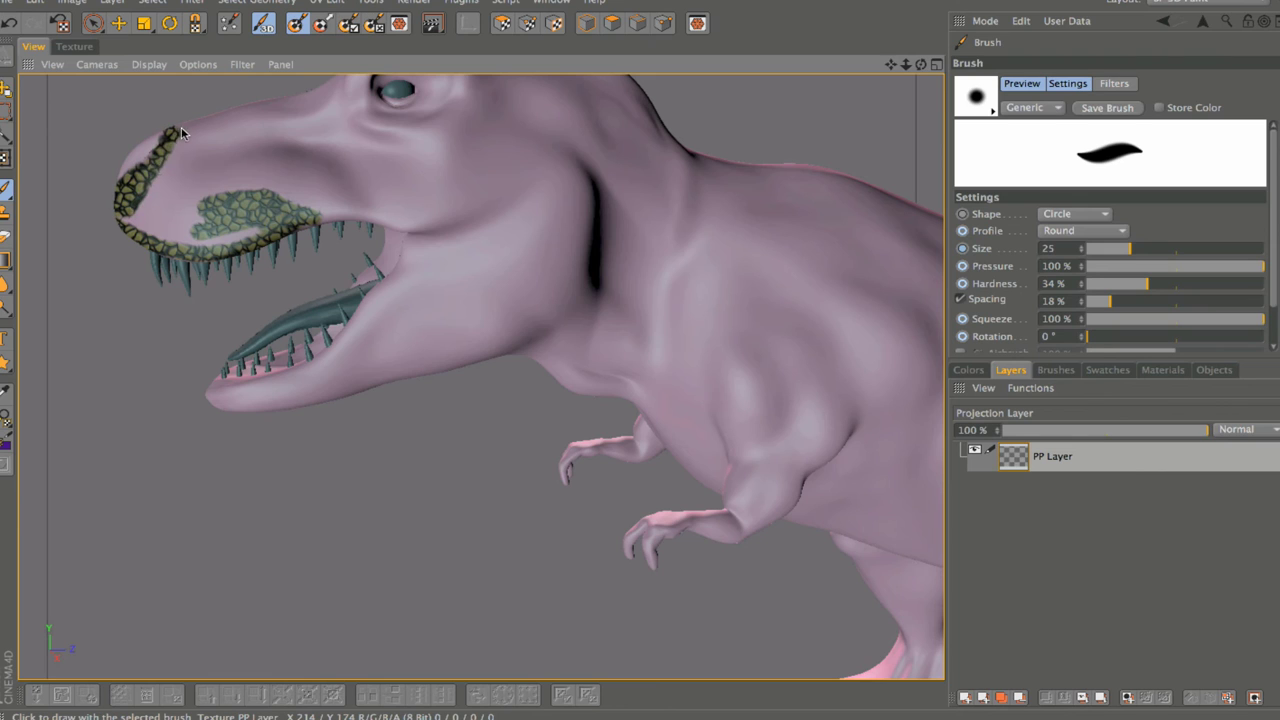
drag(176, 178, 157, 201)
mouse_move(147, 211)
mouse_down()
mouse_move(128, 224)
mouse_move(262, 233)
mouse_move(173, 212)
mouse_move(169, 232)
mouse_move(200, 200)
mouse_move(166, 206)
mouse_move(452, 228)
mouse_move(507, 207)
mouse_up()
Step: Set the brush size to 79 and cover the rest of the head, lower jaw, neck and upper shoulder with the pattern
drag(1148, 250, 1166, 250)
mouse_move(219, 180)
mouse_down()
mouse_move(210, 171)
mouse_move(245, 120)
mouse_move(115, 185)
mouse_move(372, 96)
mouse_move(455, 125)
mouse_move(395, 205)
mouse_move(547, 161)
mouse_move(507, 127)
mouse_move(495, 66)
mouse_move(578, 135)
mouse_move(415, 240)
mouse_up()
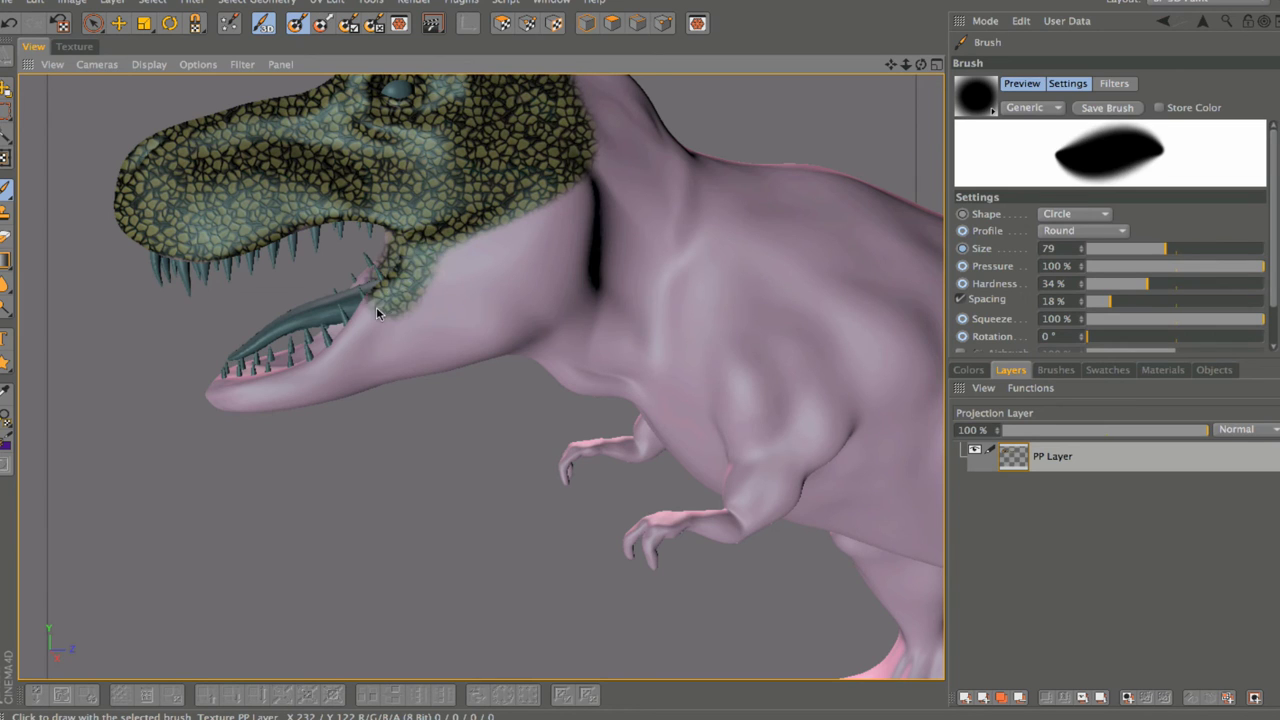
mouse_move(376, 306)
mouse_down()
mouse_move(430, 285)
mouse_move(330, 350)
mouse_move(235, 367)
mouse_move(411, 340)
mouse_move(470, 300)
mouse_move(402, 335)
mouse_move(520, 249)
mouse_move(565, 236)
mouse_move(440, 362)
mouse_move(385, 382)
mouse_move(584, 255)
mouse_move(600, 160)
mouse_move(590, 82)
mouse_move(630, 120)
mouse_move(646, 114)
mouse_move(595, 320)
mouse_move(566, 351)
mouse_move(605, 368)
mouse_move(690, 180)
mouse_move(662, 160)
mouse_up()
mouse_move(657, 213)
mouse_down()
mouse_move(635, 405)
mouse_move(770, 160)
mouse_move(763, 216)
mouse_move(794, 190)
mouse_move(859, 208)
mouse_move(755, 240)
mouse_move(790, 322)
mouse_move(700, 365)
mouse_move(765, 365)
mouse_move(840, 320)
mouse_move(776, 286)
mouse_move(868, 192)
mouse_up()
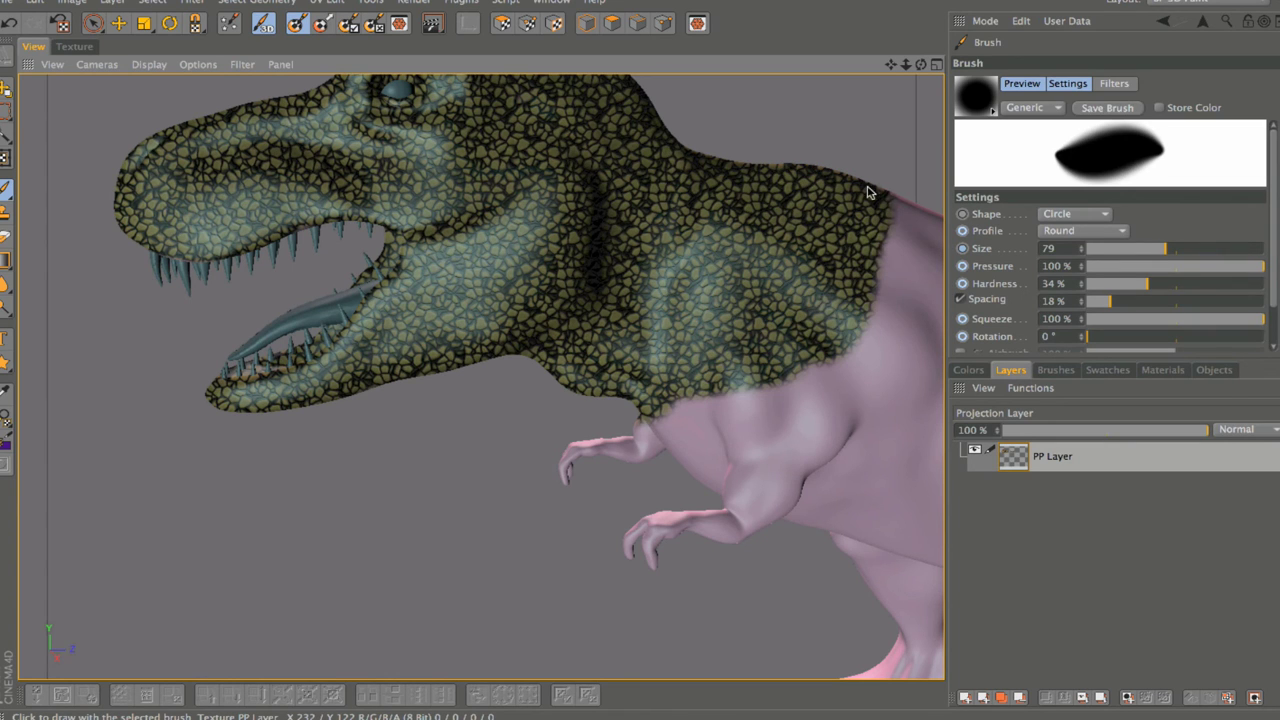
click(716, 193)
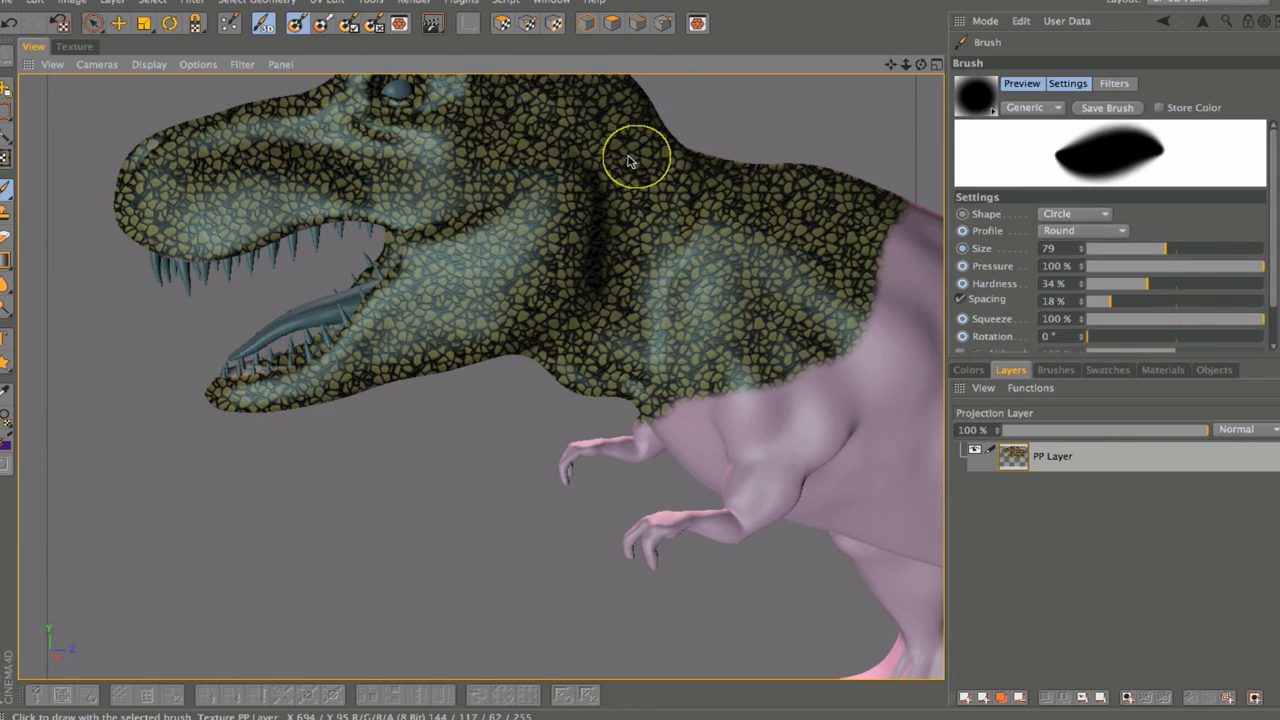
Step: Check the projection layer and the paint color's channel and blending settings
click(1056, 370)
click(1020, 372)
click(968, 370)
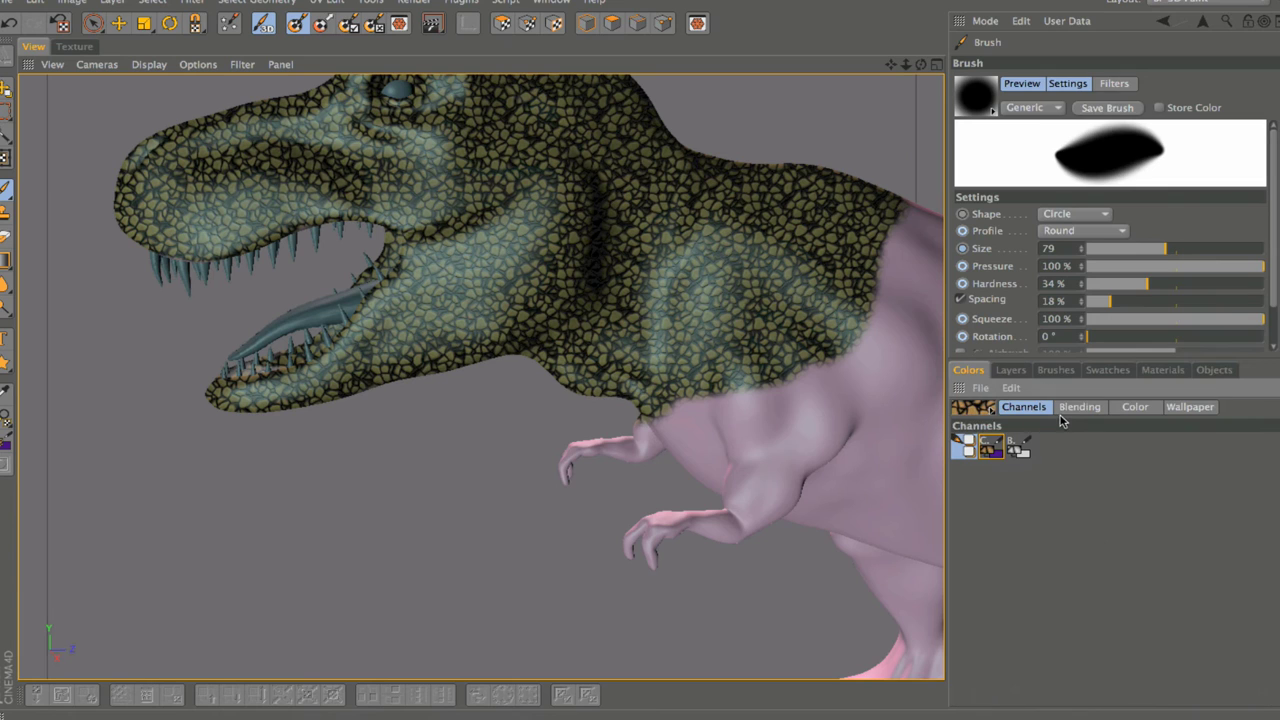
click(1082, 408)
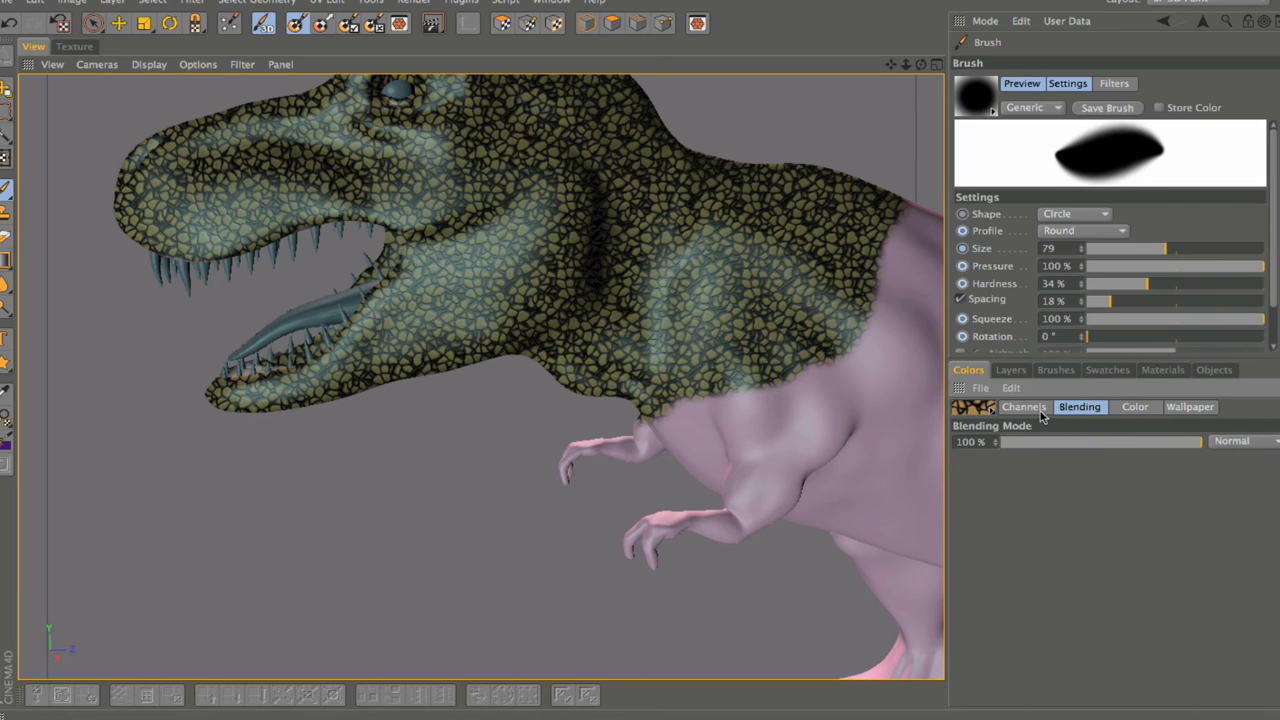
click(1012, 371)
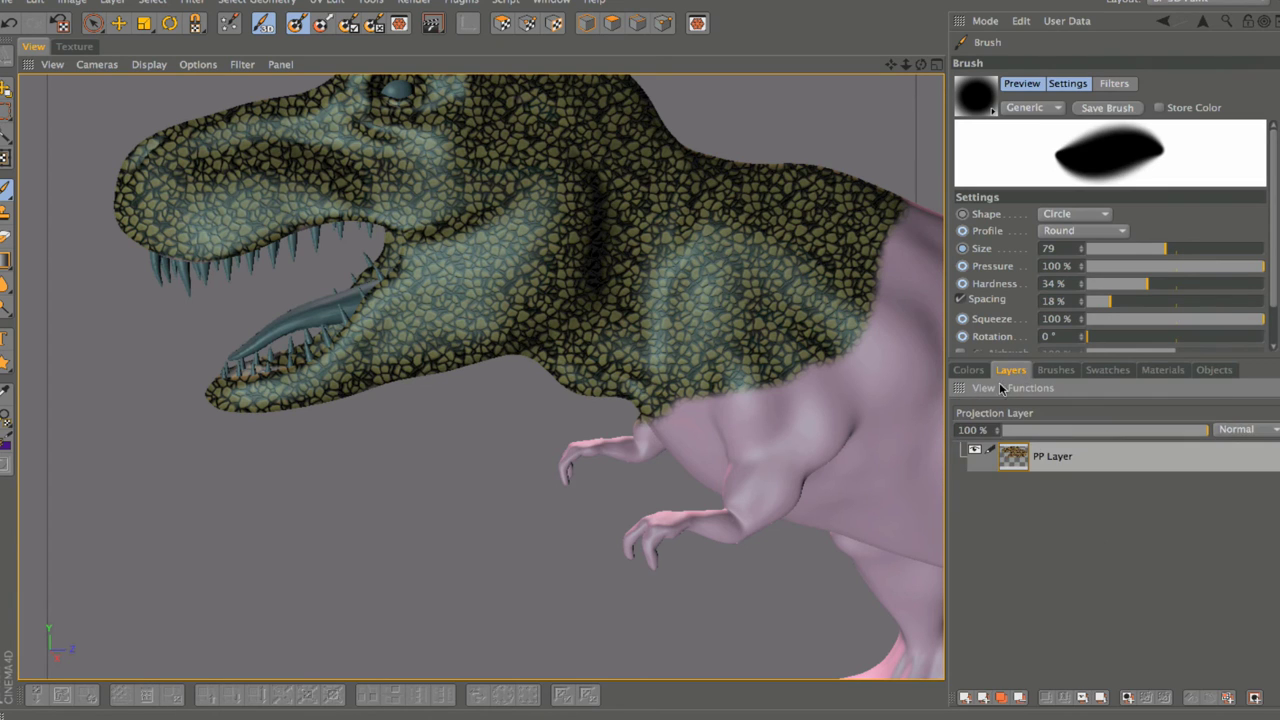
click(970, 371)
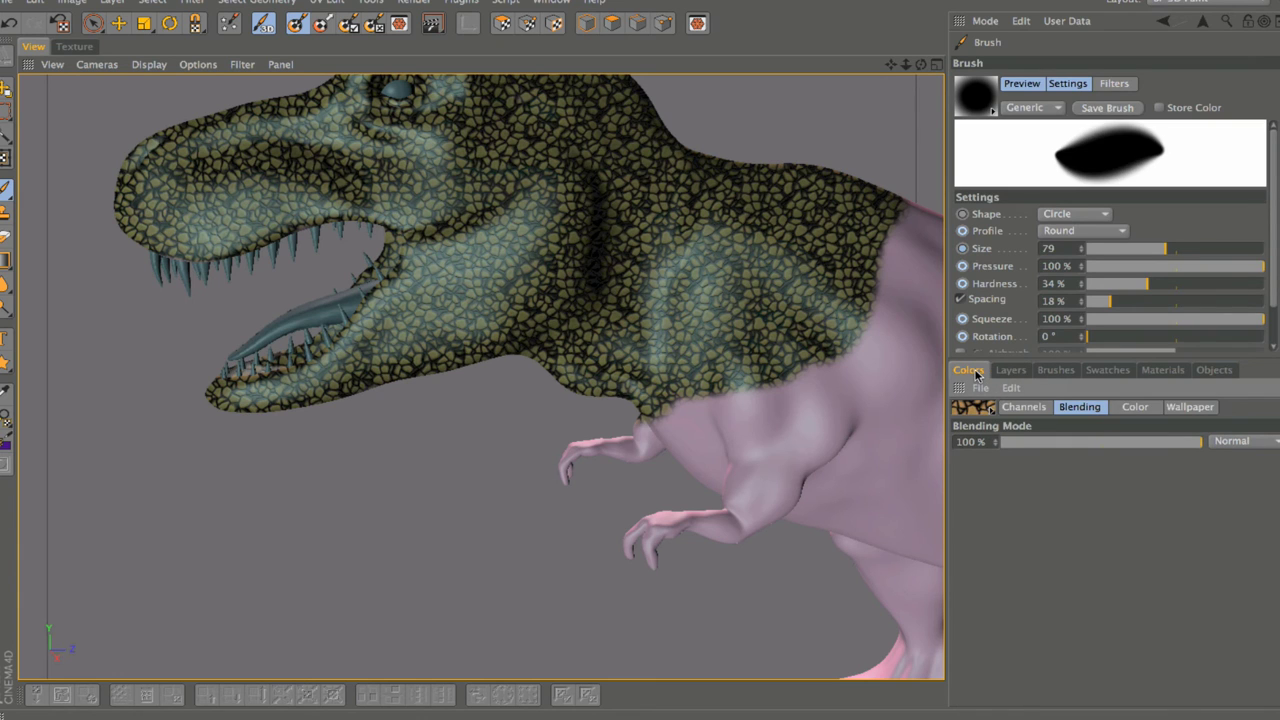
Step: Turn off projection painting to apply the projected pattern to the body's textures
click(297, 22)
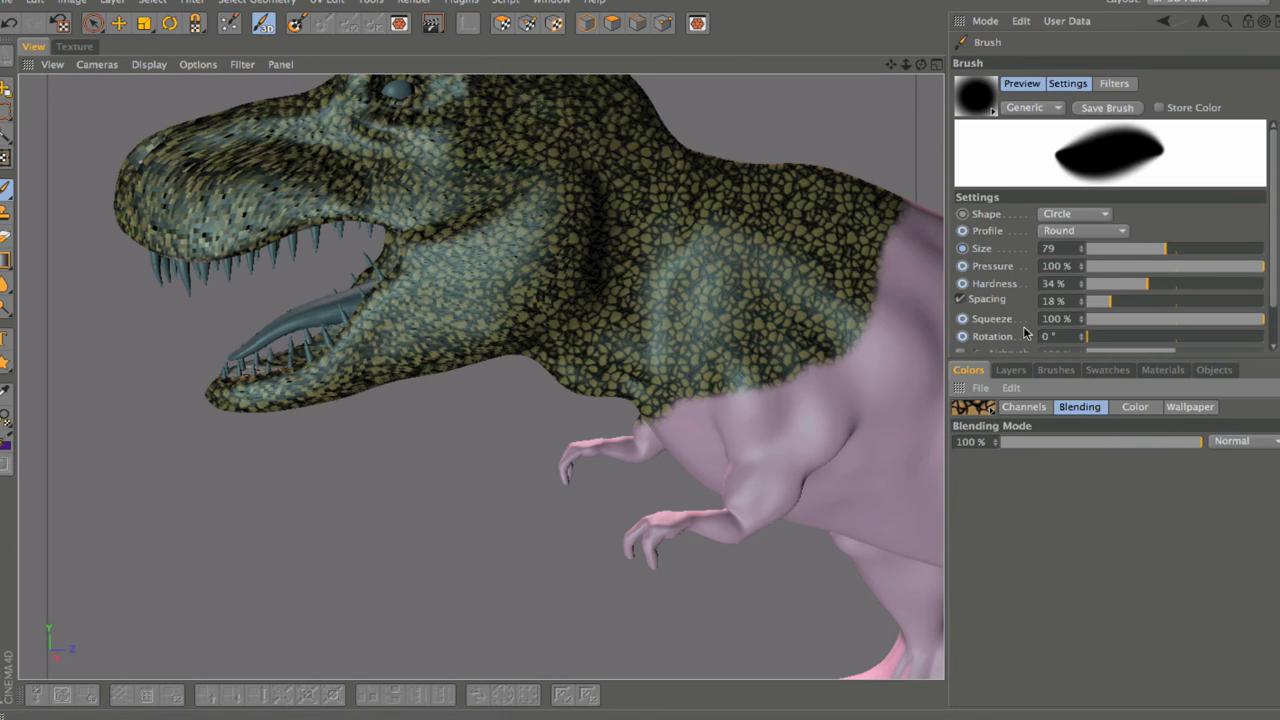
Step: Set the projected pattern layer of Mat_Color.tif to Multiply blending and lower its opacity to 54%
click(1024, 371)
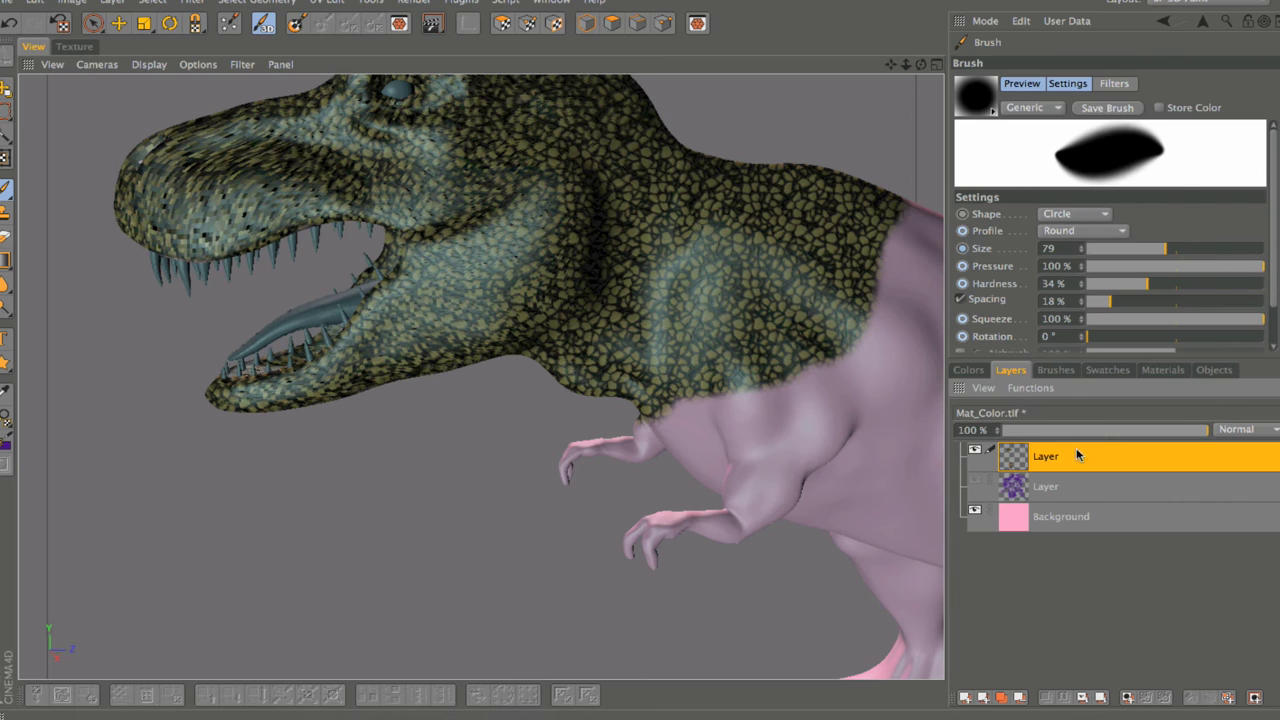
click(1268, 431)
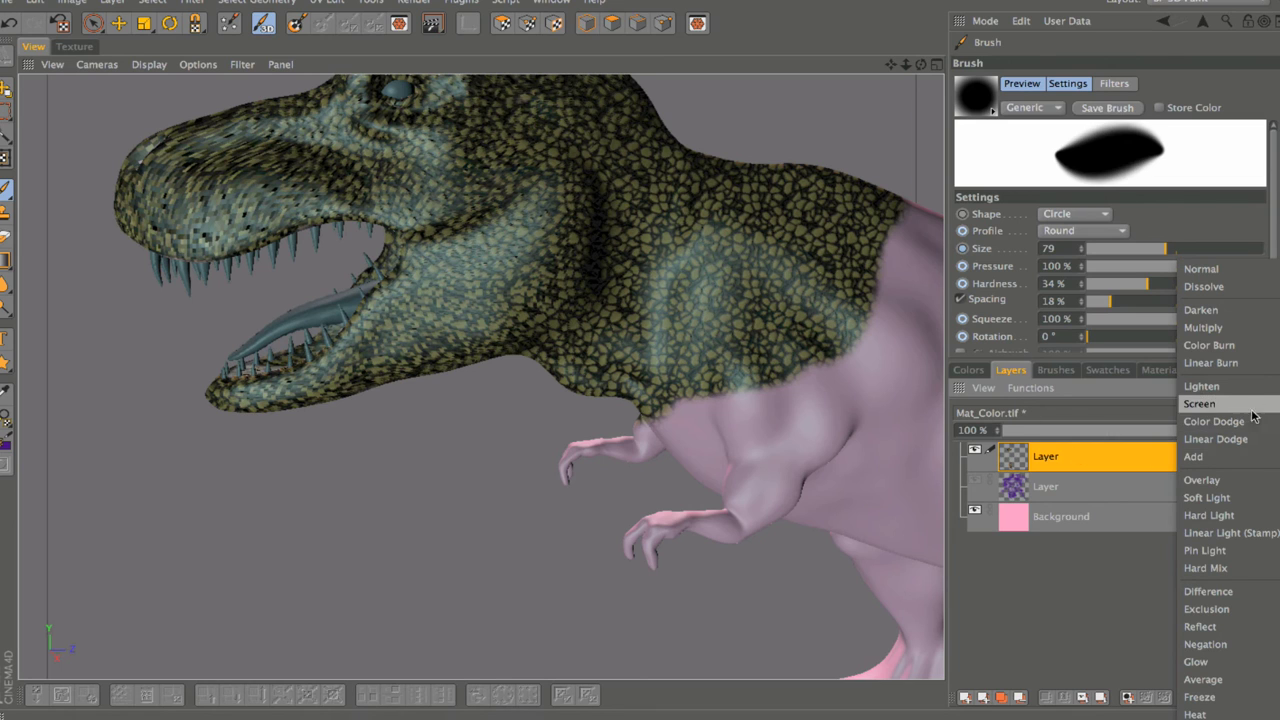
click(1214, 328)
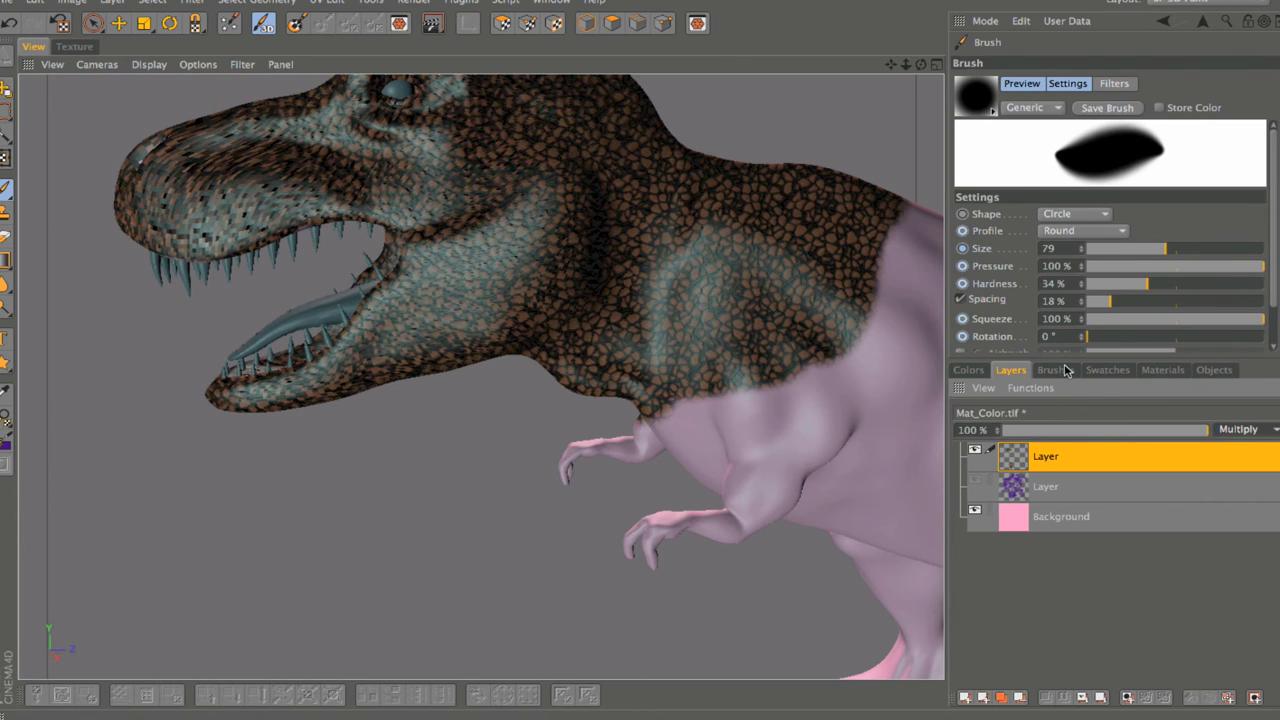
click(1151, 430)
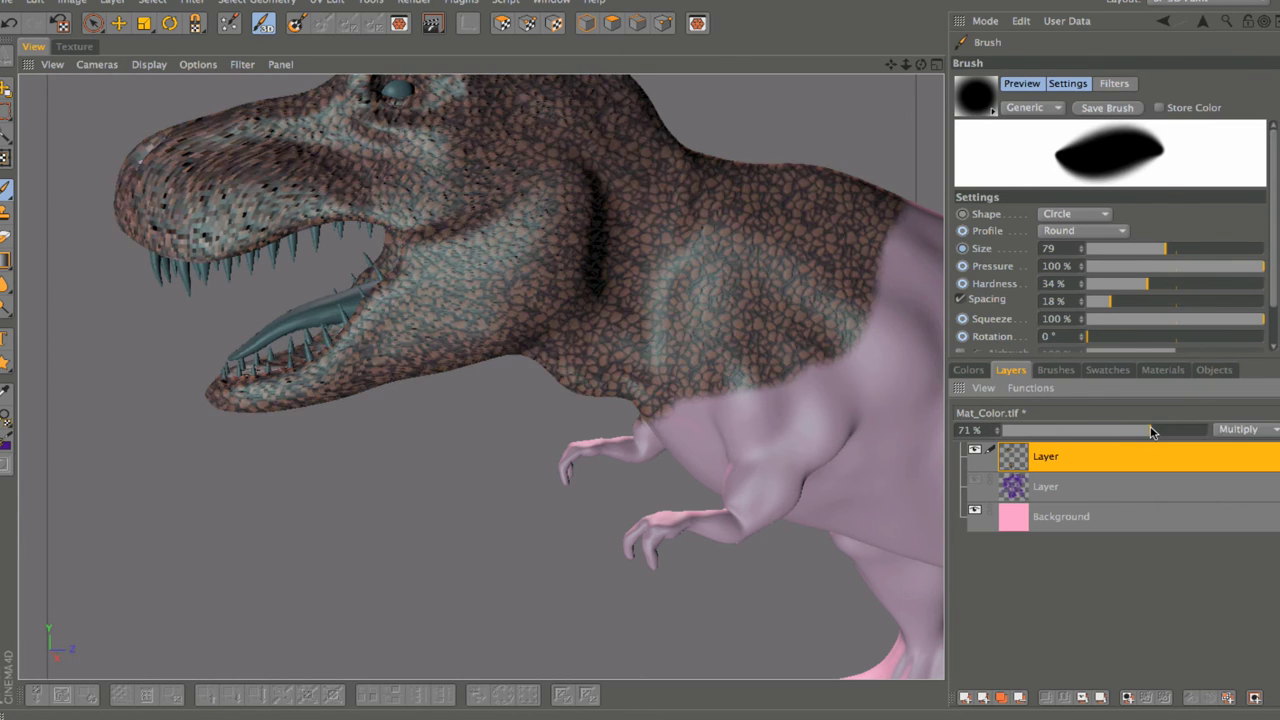
drag(1140, 430, 1120, 437)
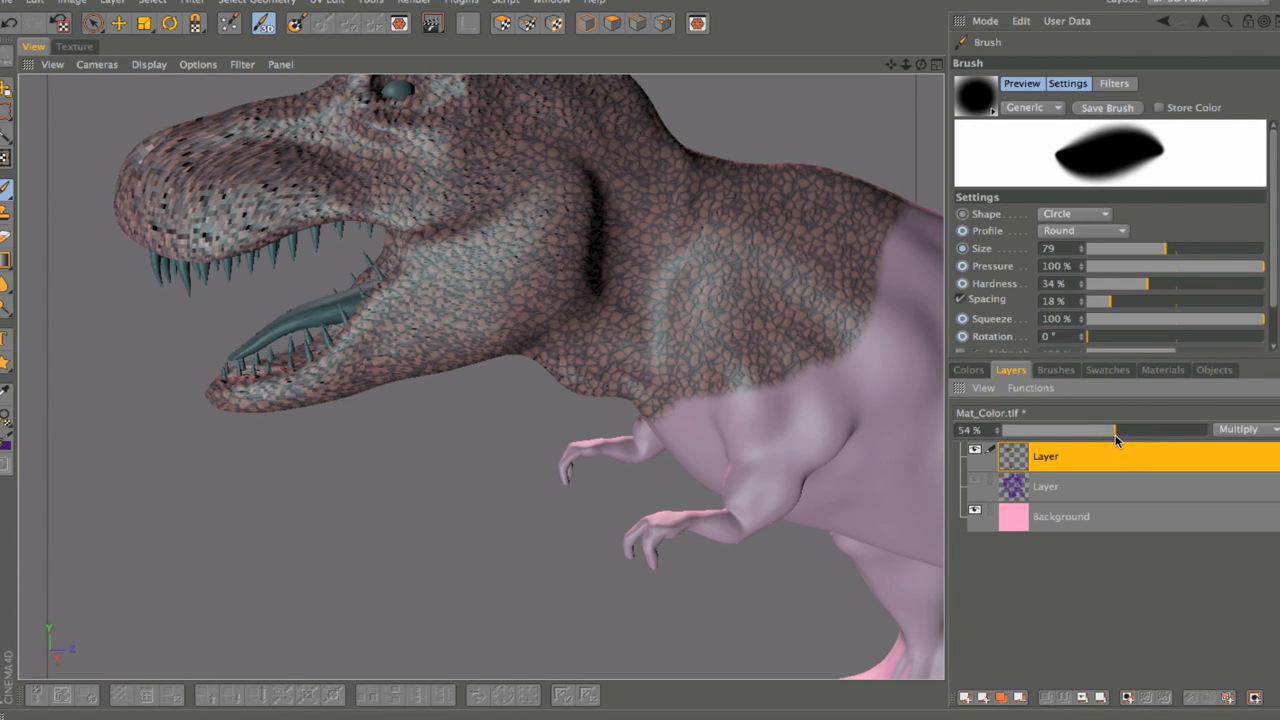
Step: Render the current view with the T-Rex's patterned head, neck and shoulder in frame
mouse_move(921, 64)
mouse_down()
mouse_move(938, 74)
mouse_move(923, 74)
mouse_up()
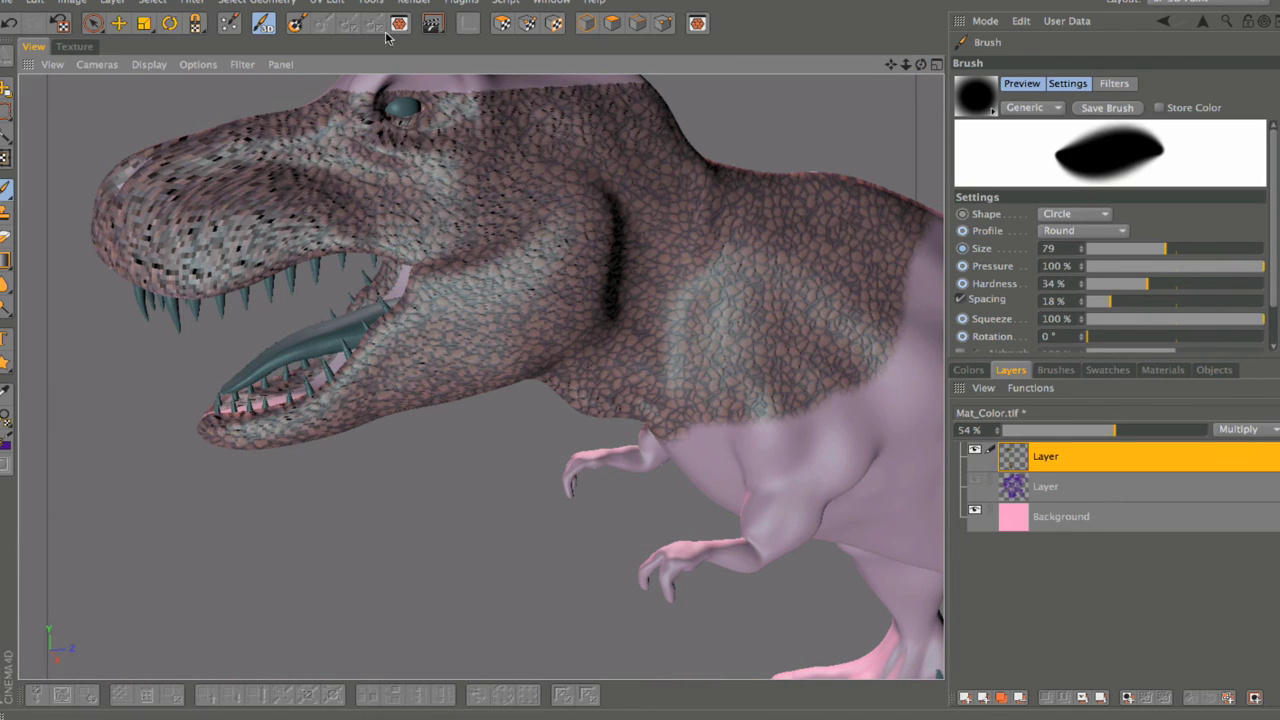
click(413, 2)
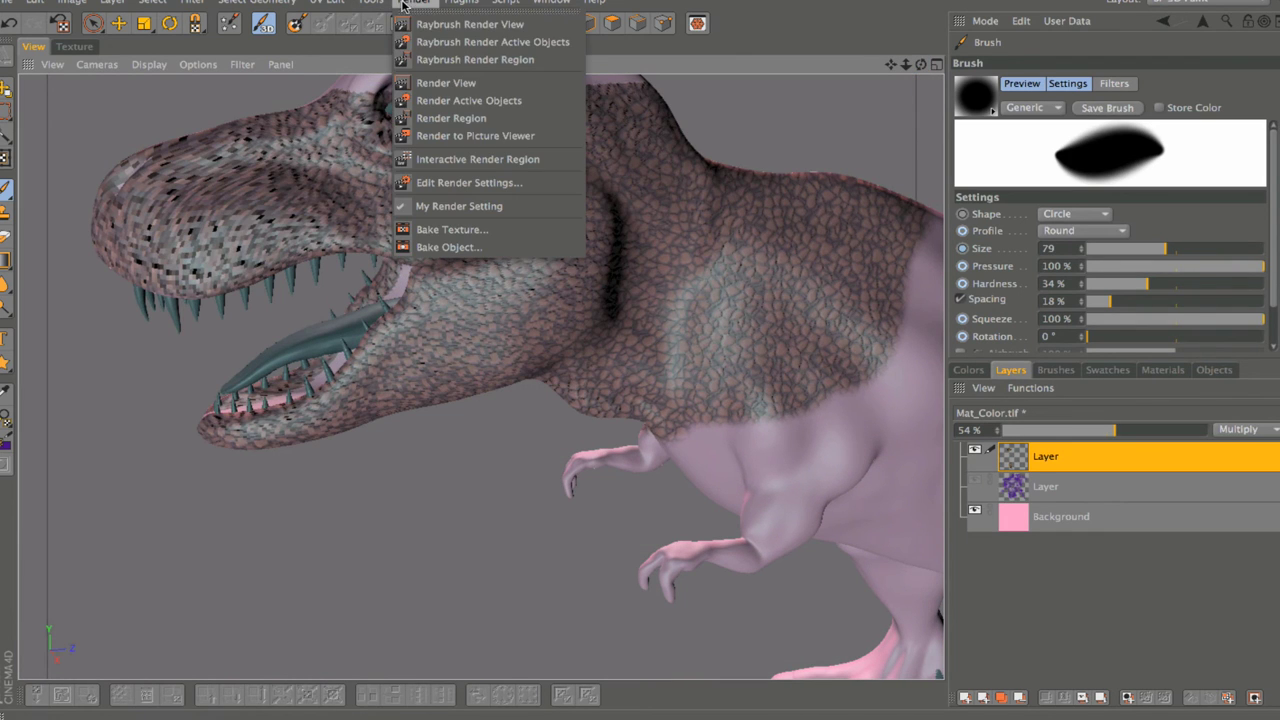
click(442, 85)
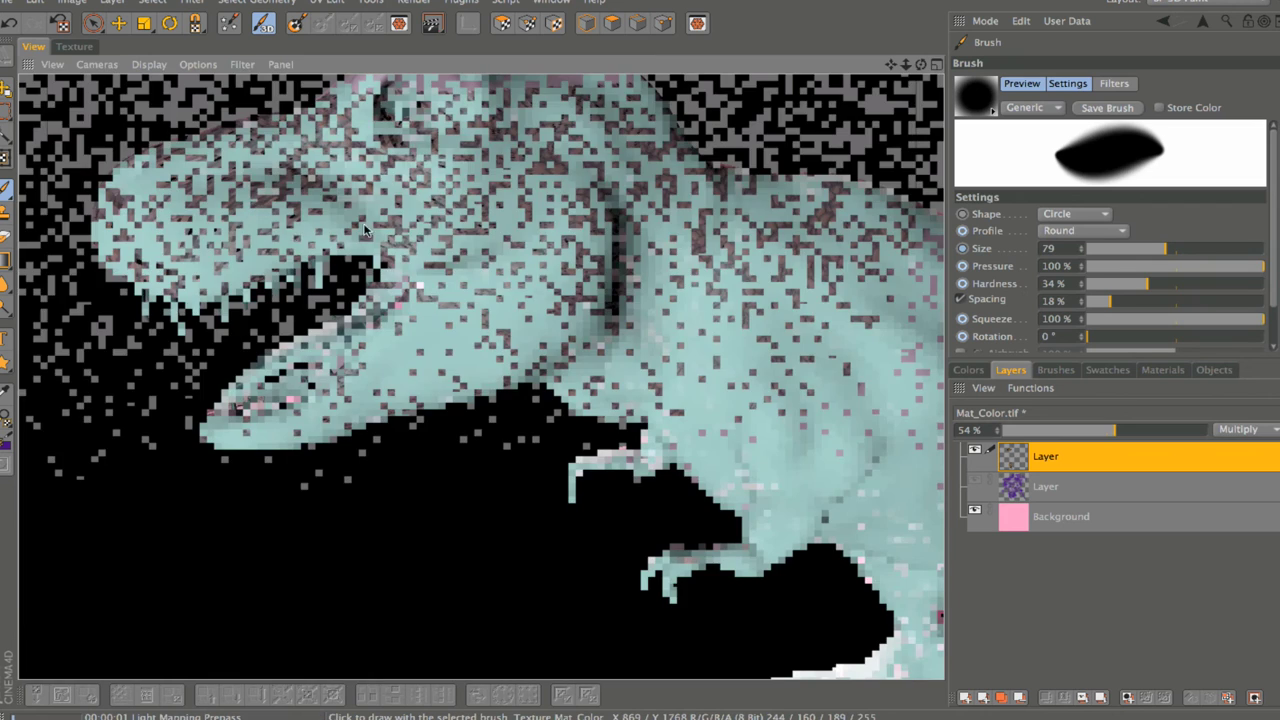
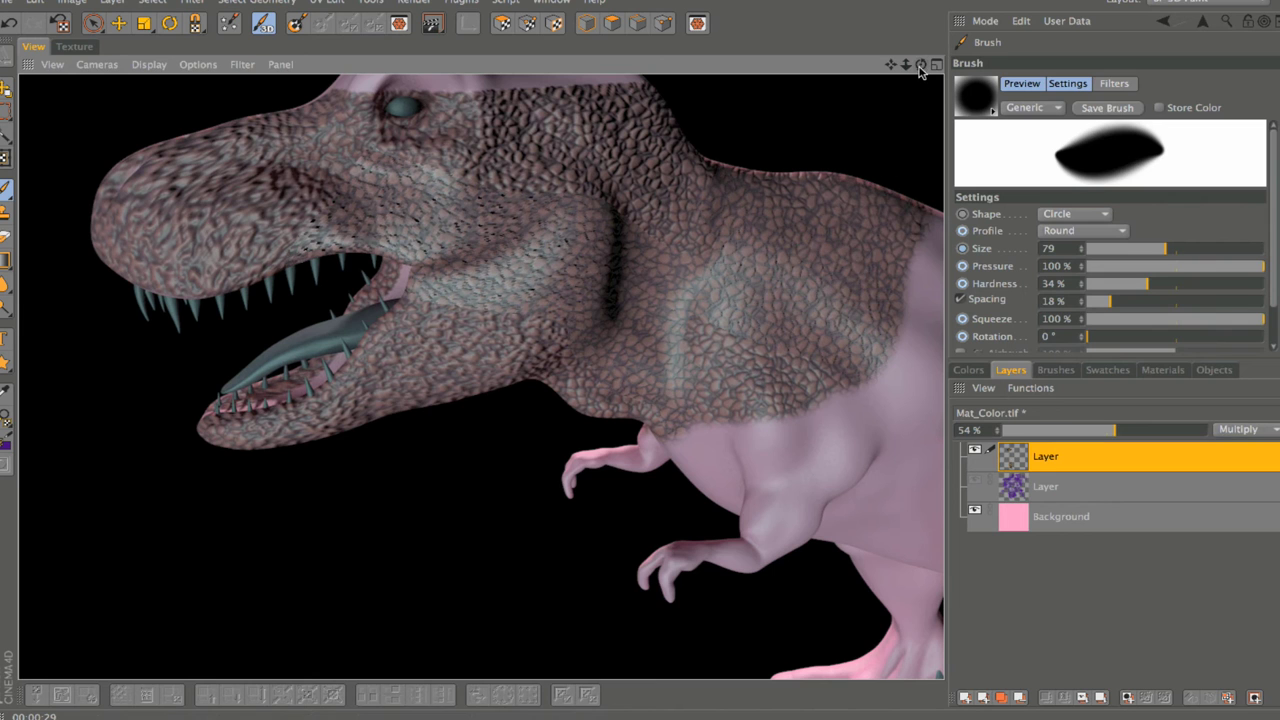
Step: Outline the T-Rex's belly from chest to between the legs with a closed freehand lasso selection
mouse_move(920, 64)
mouse_down()
mouse_move(850, 110)
mouse_move(898, 72)
mouse_move(880, 80)
mouse_move(890, 65)
mouse_move(745, 165)
mouse_move(697, 335)
mouse_up()
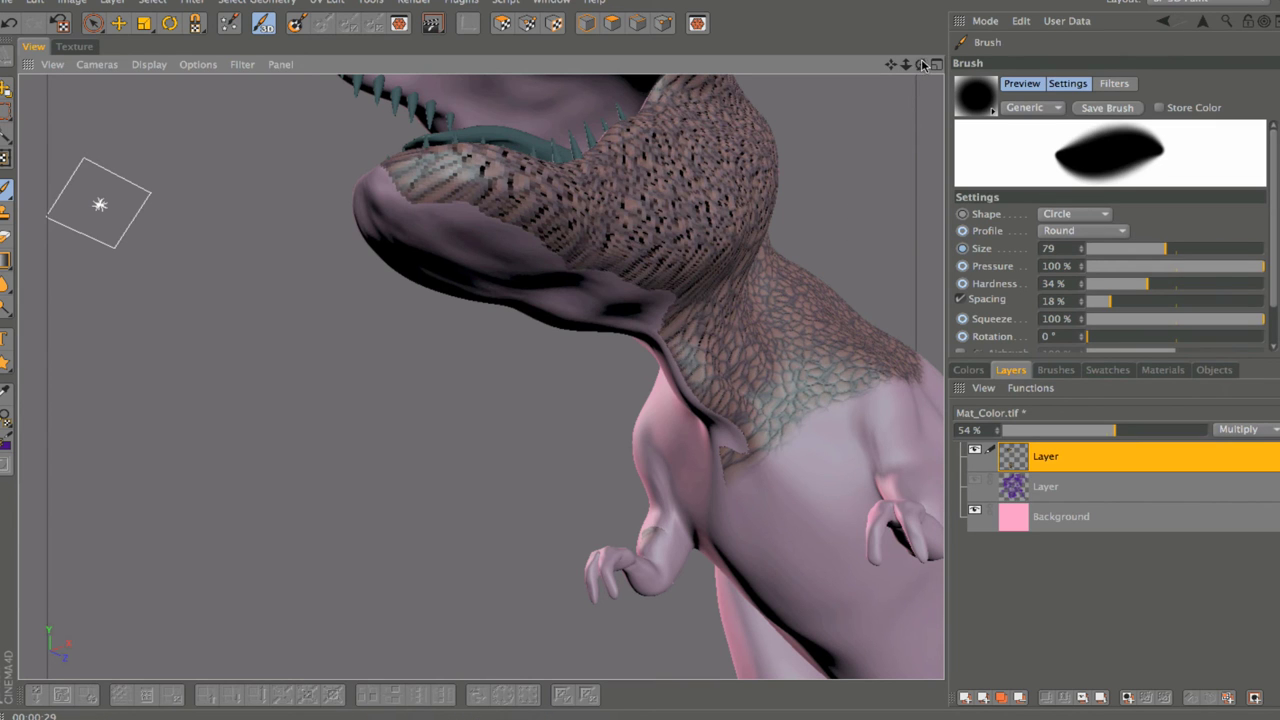
drag(922, 64, 762, 367)
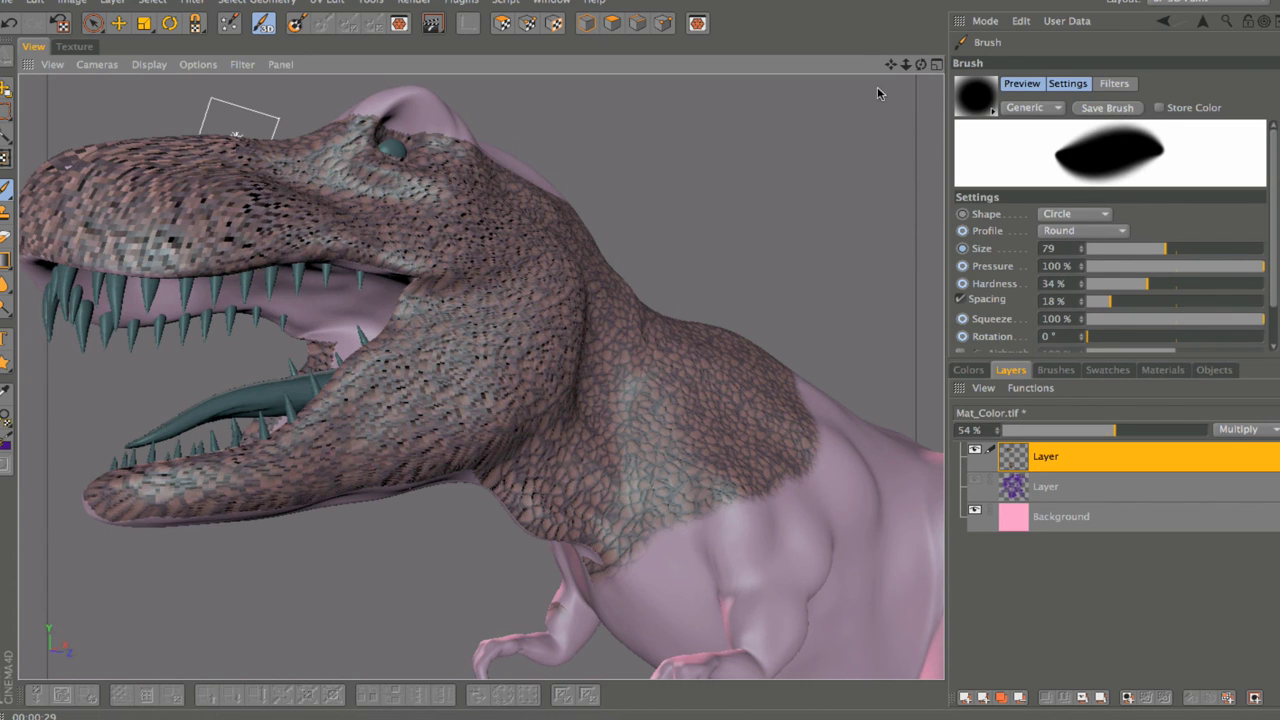
drag(907, 64, 1080, 64)
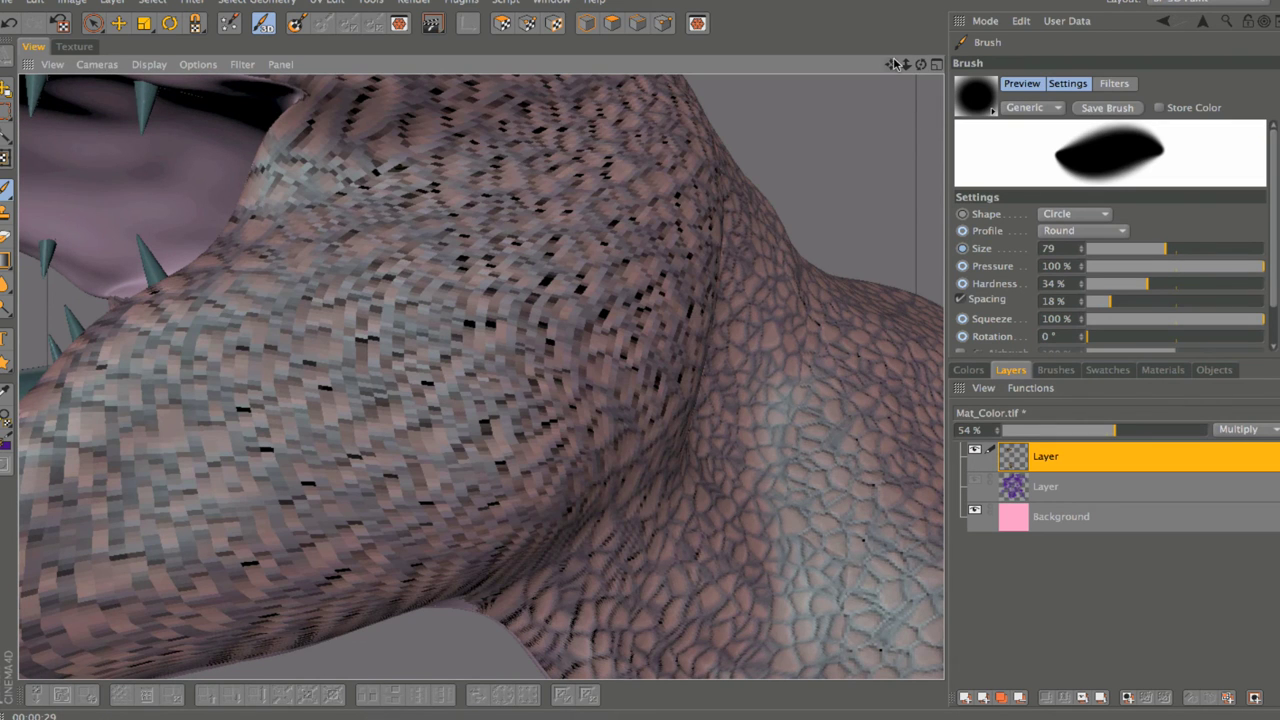
drag(895, 63, 925, 65)
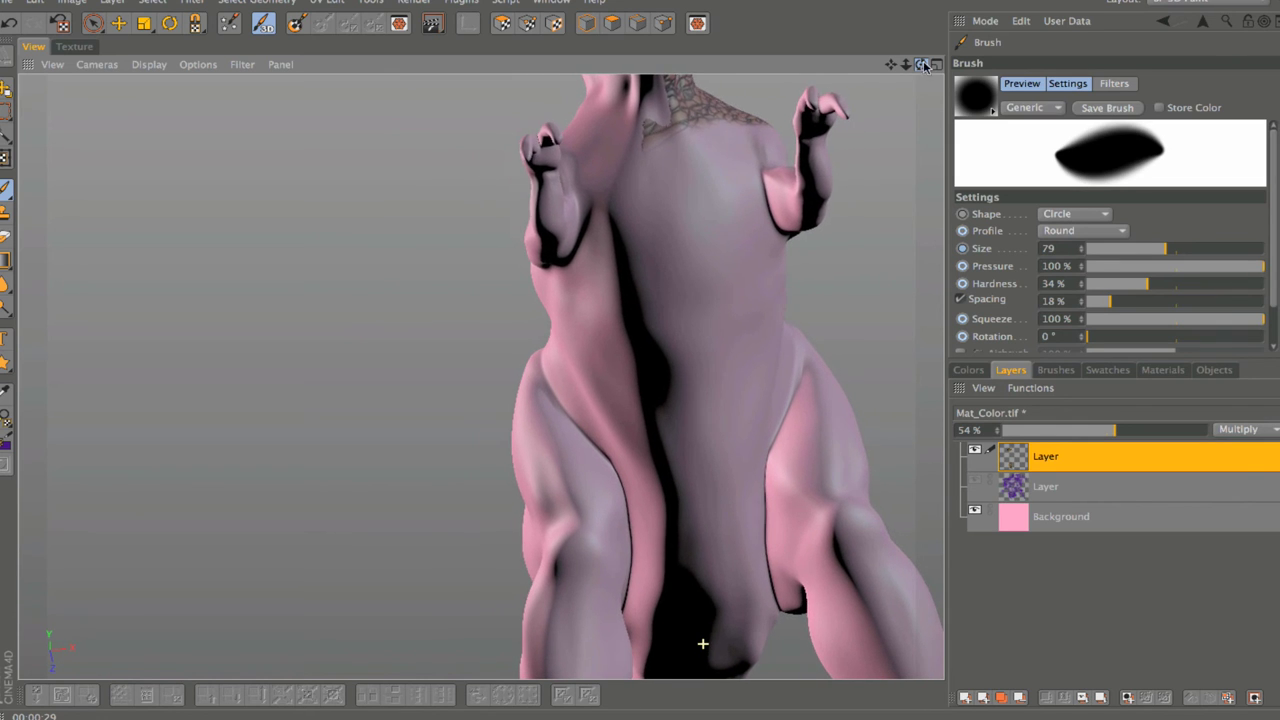
alt+middle_drag(669, 323, 482, 386)
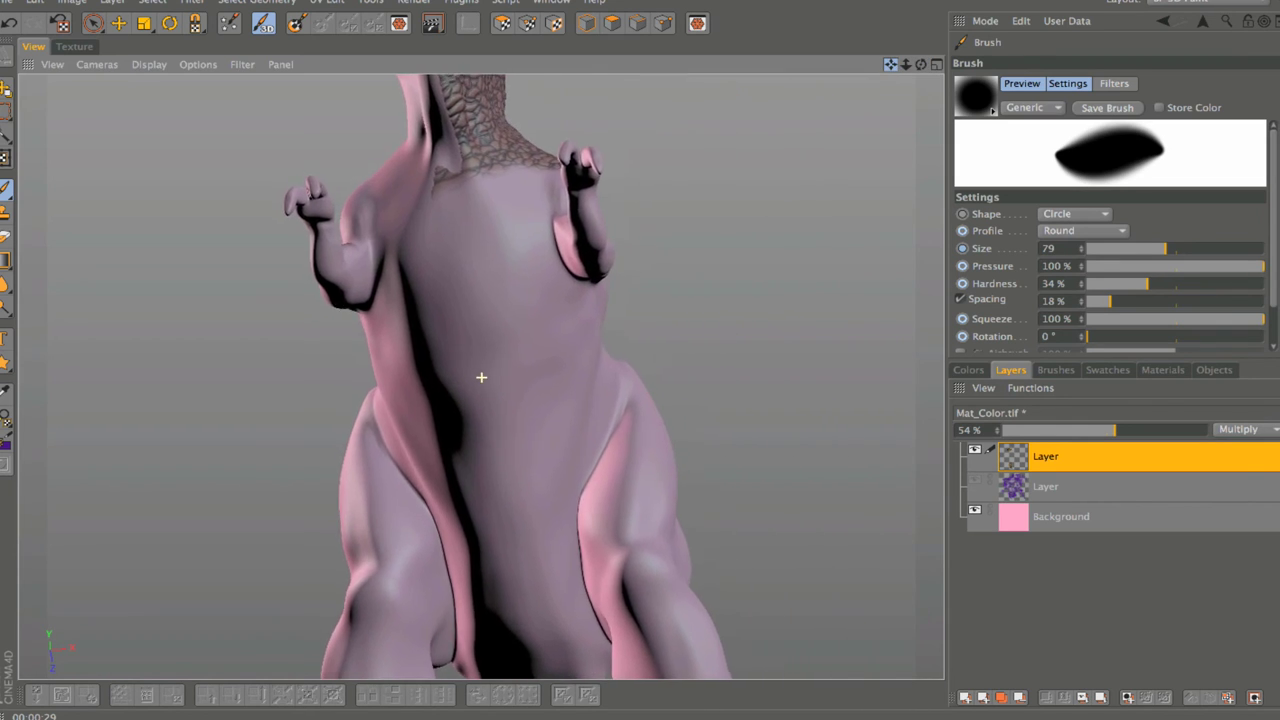
drag(890, 64, 922, 66)
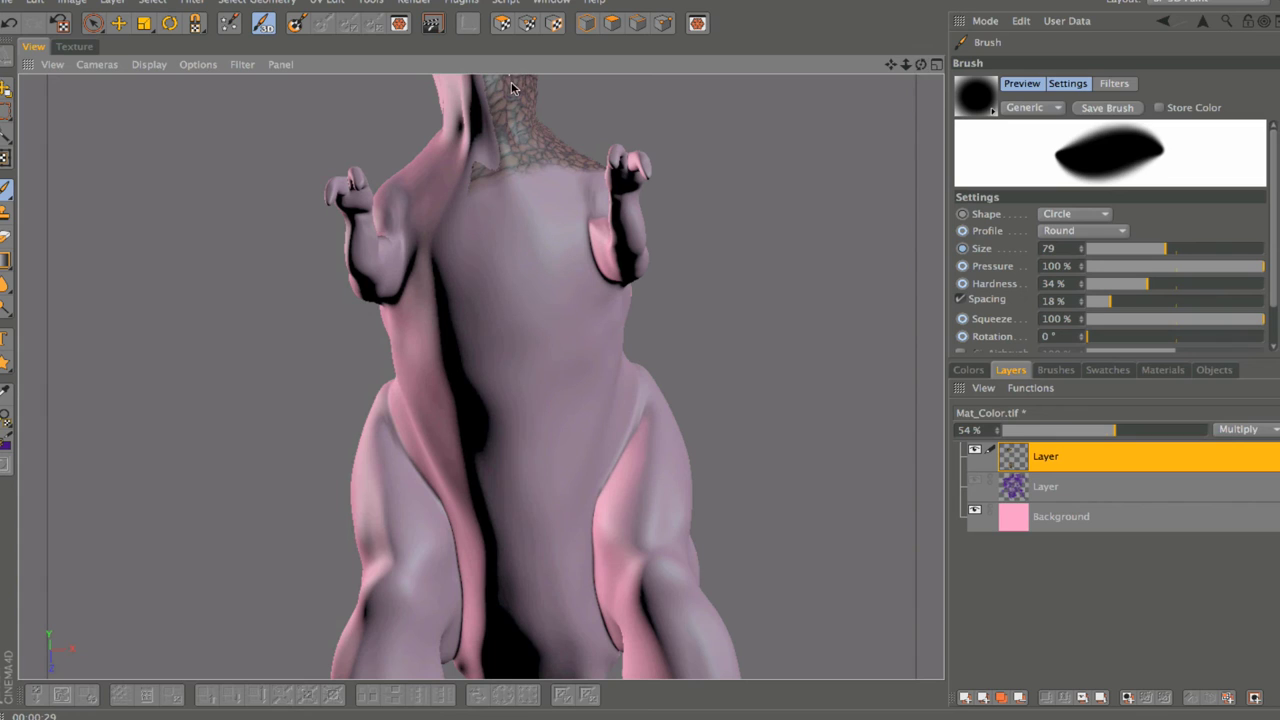
click(6, 110)
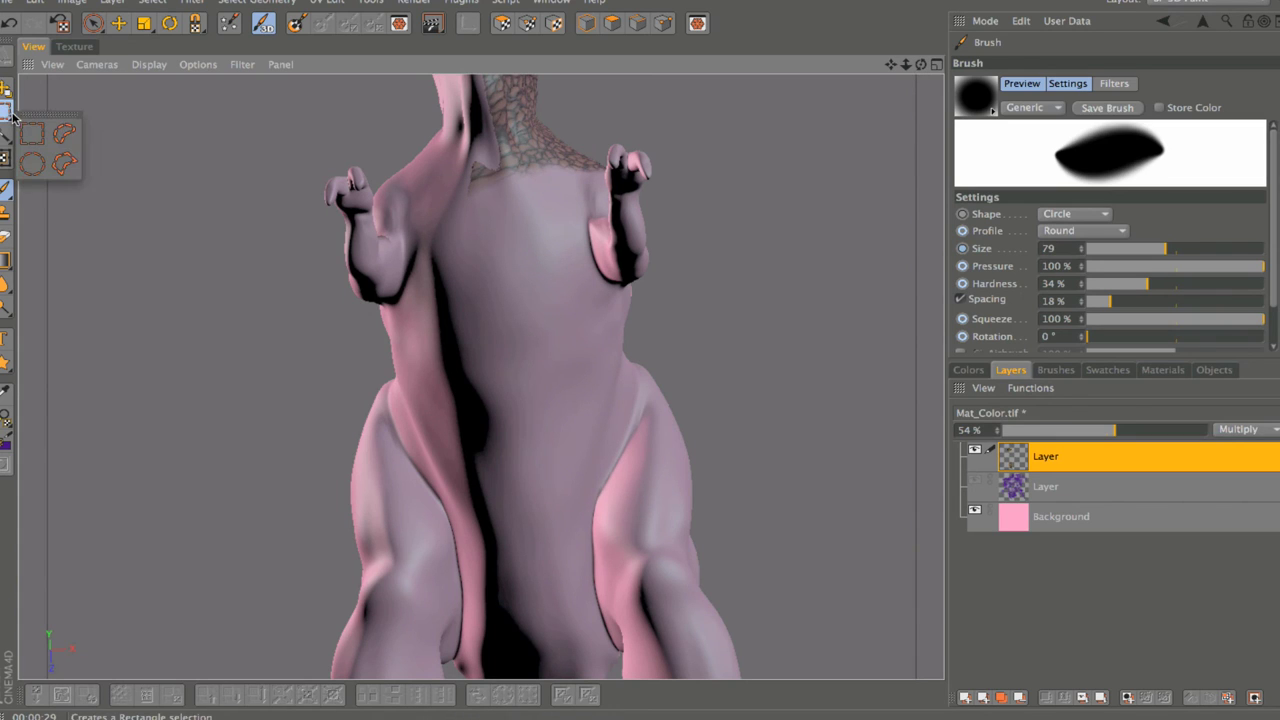
click(66, 136)
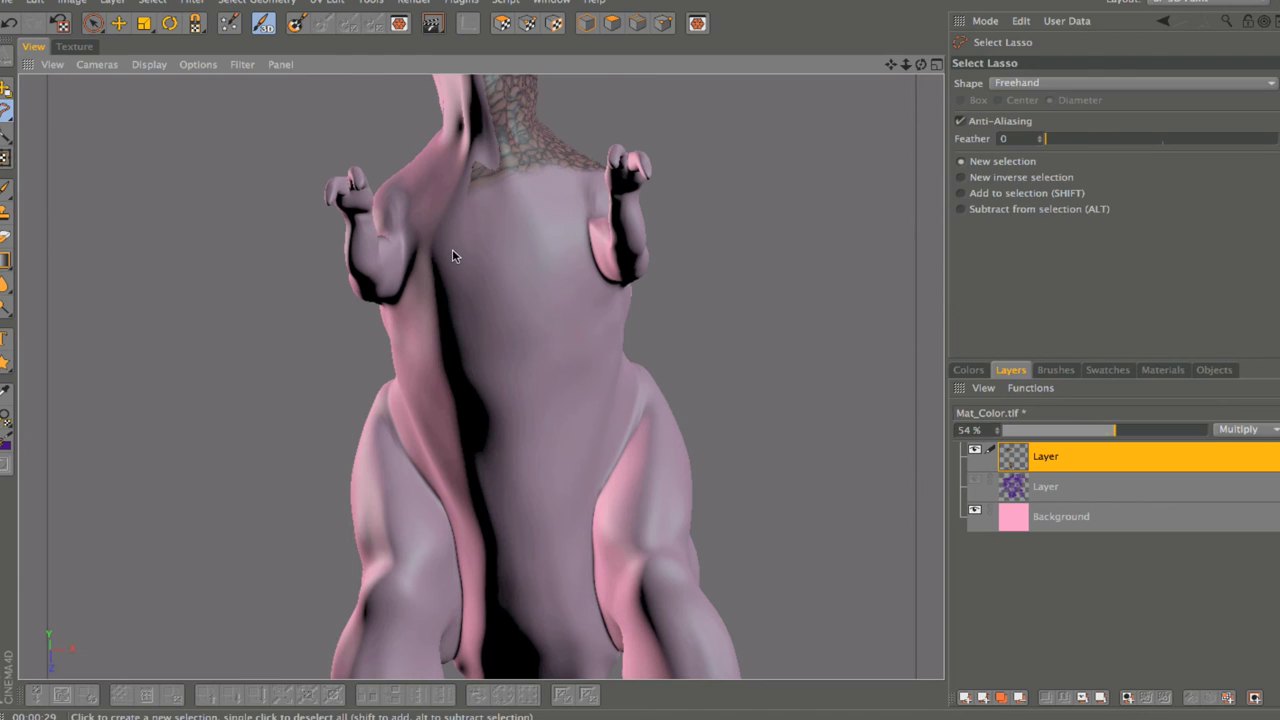
mouse_move(584, 317)
mouse_down()
mouse_move(581, 257)
mouse_move(532, 204)
mouse_up()
mouse_move(454, 204)
mouse_down()
mouse_move(424, 285)
mouse_move(474, 488)
mouse_move(490, 662)
mouse_move(572, 676)
mouse_move(592, 602)
mouse_move(576, 519)
mouse_up()
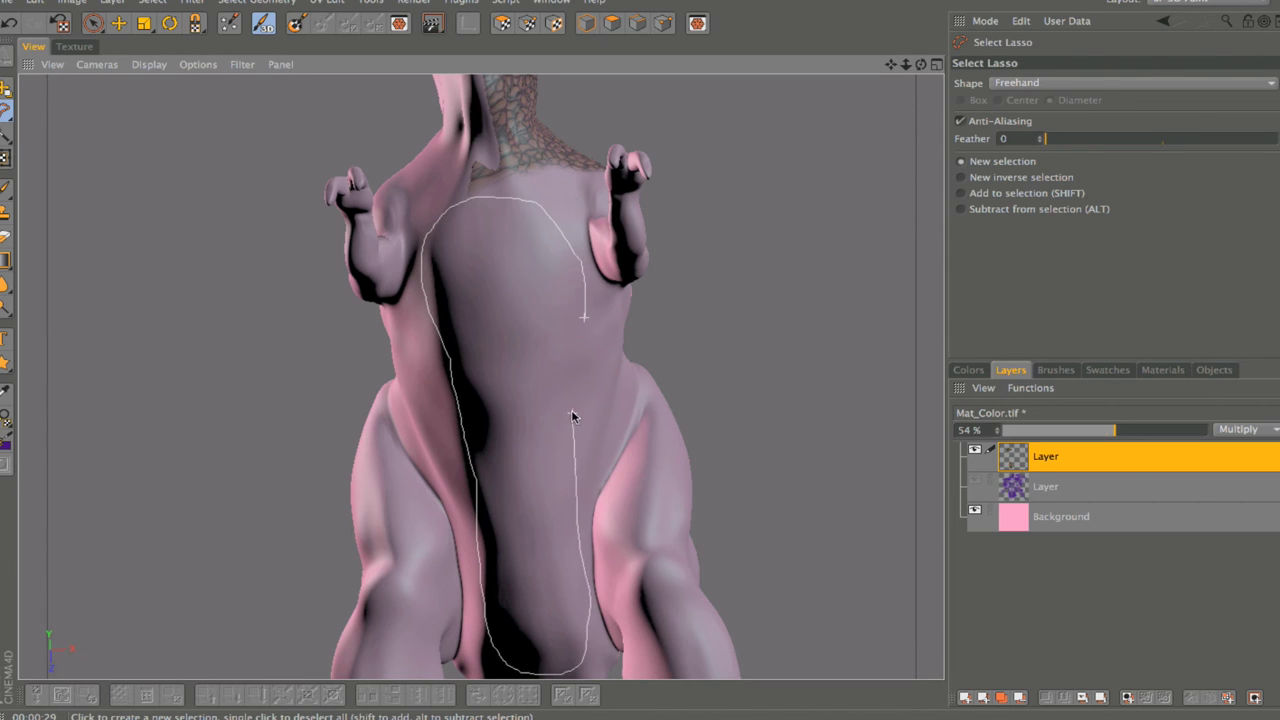
drag(576, 361, 584, 323)
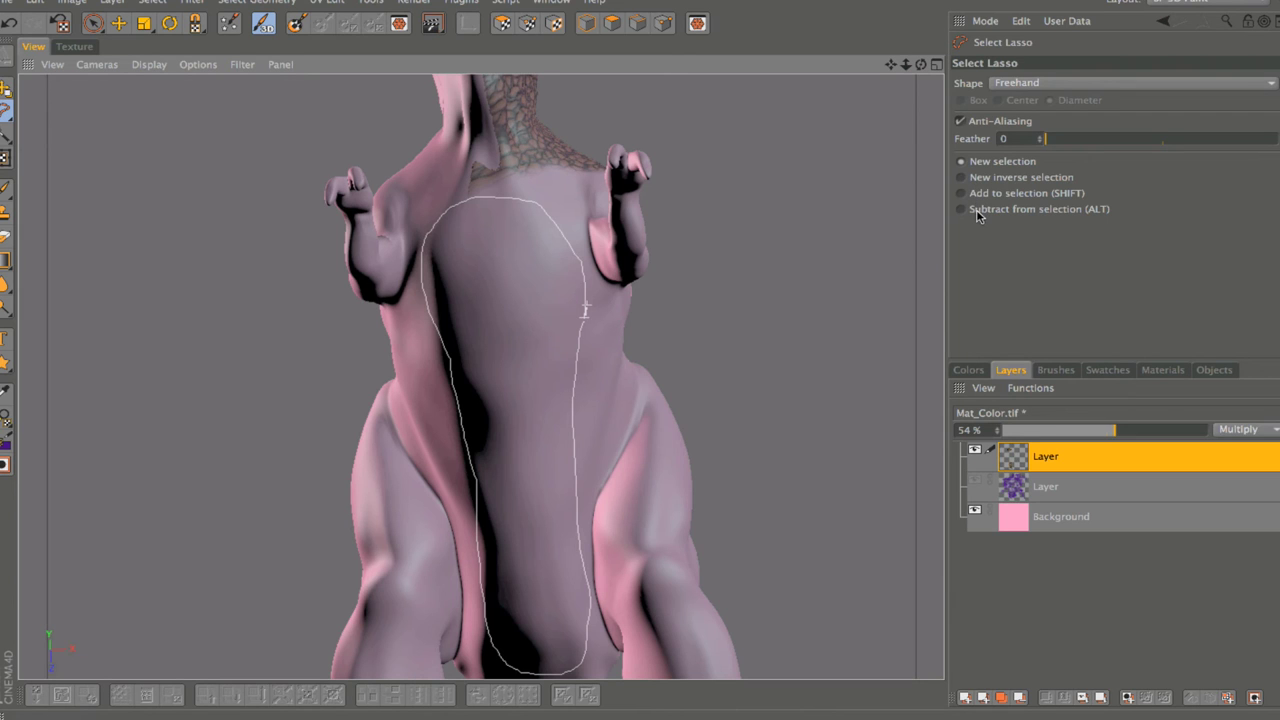
Step: Set the lasso's feather to 5 and add a new layer at the top of Mat_Color.tif
drag(919, 68, 918, 68)
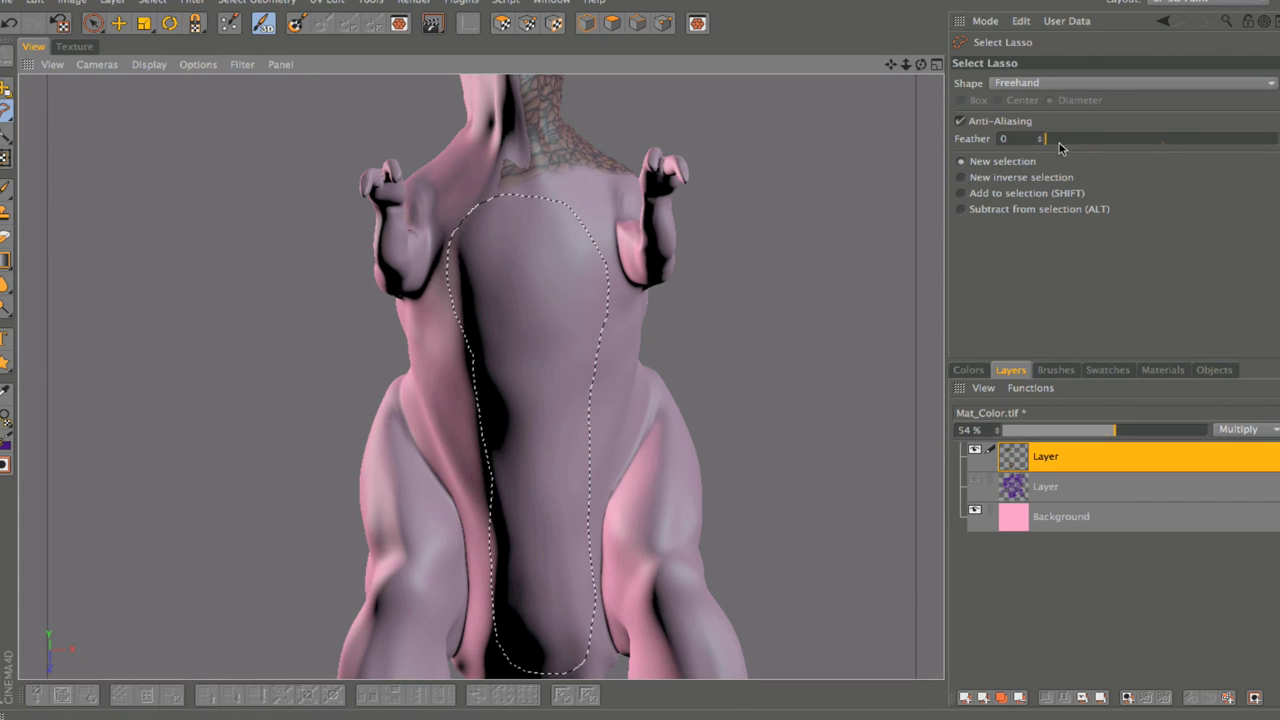
drag(1042, 139, 1077, 139)
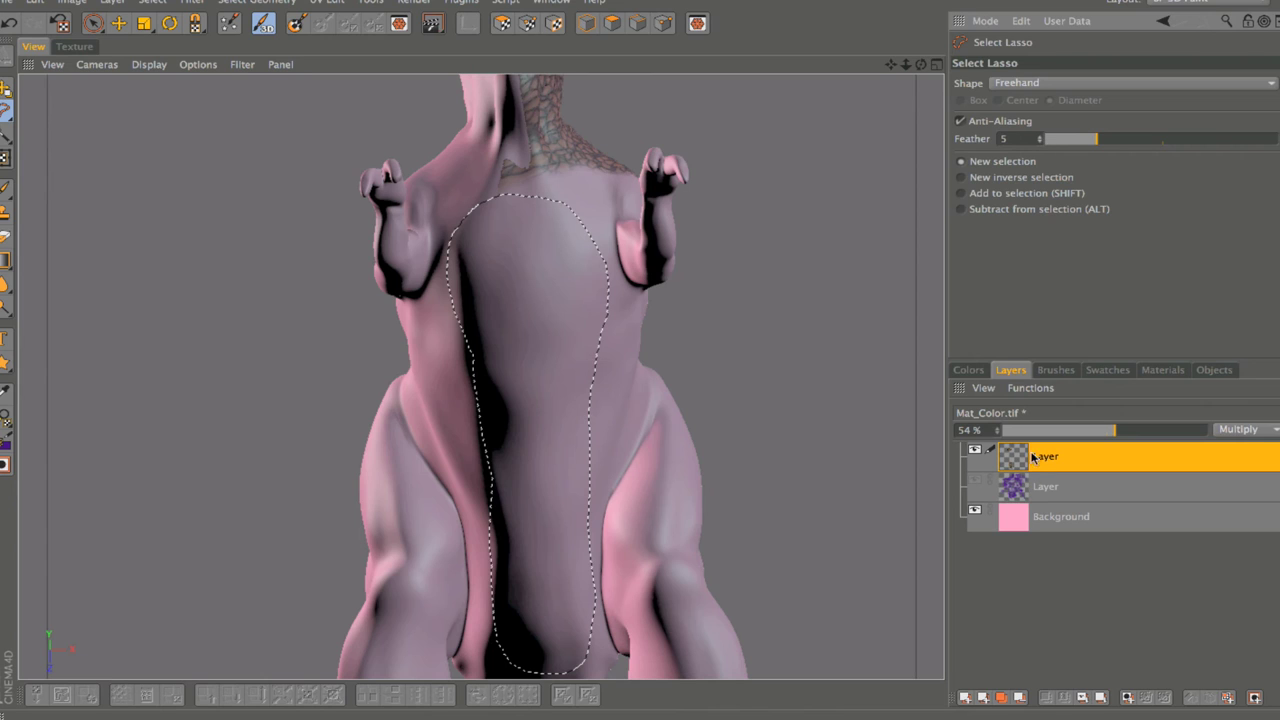
click(965, 698)
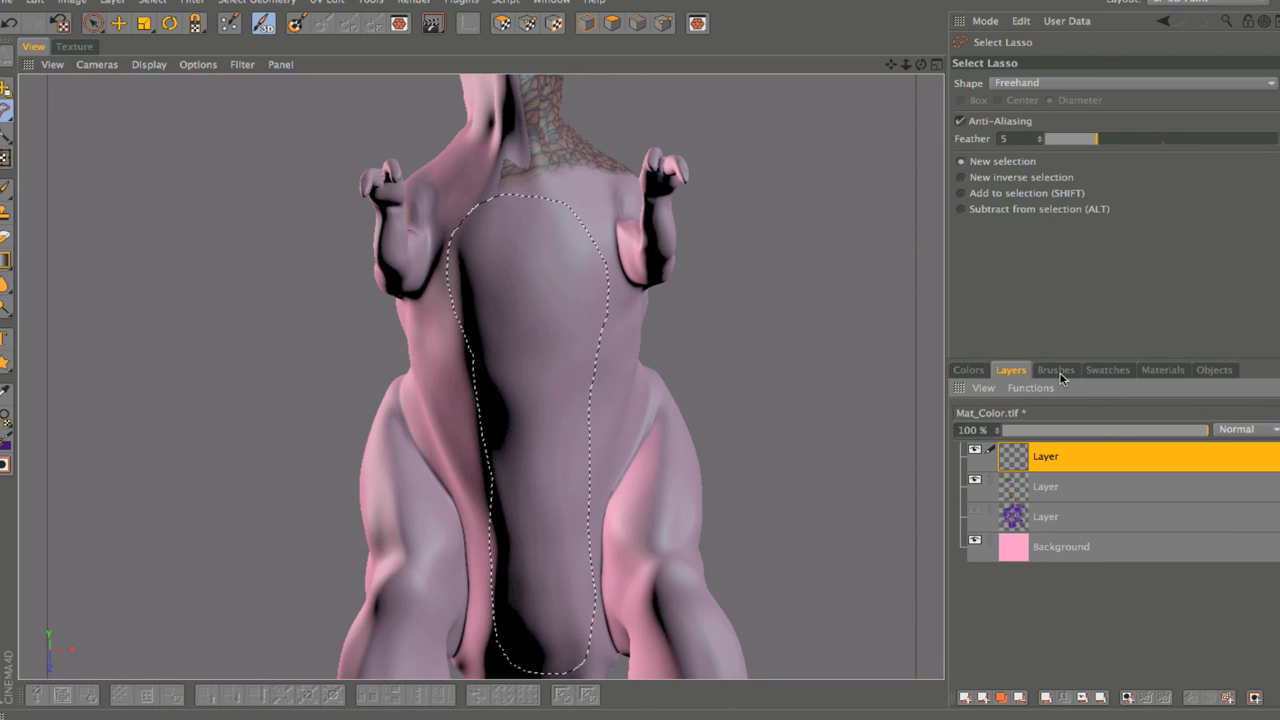
Step: Load Crocodile Skin_Vert.jpg from the textures folder as the color channel's texture paint
click(979, 373)
click(1026, 410)
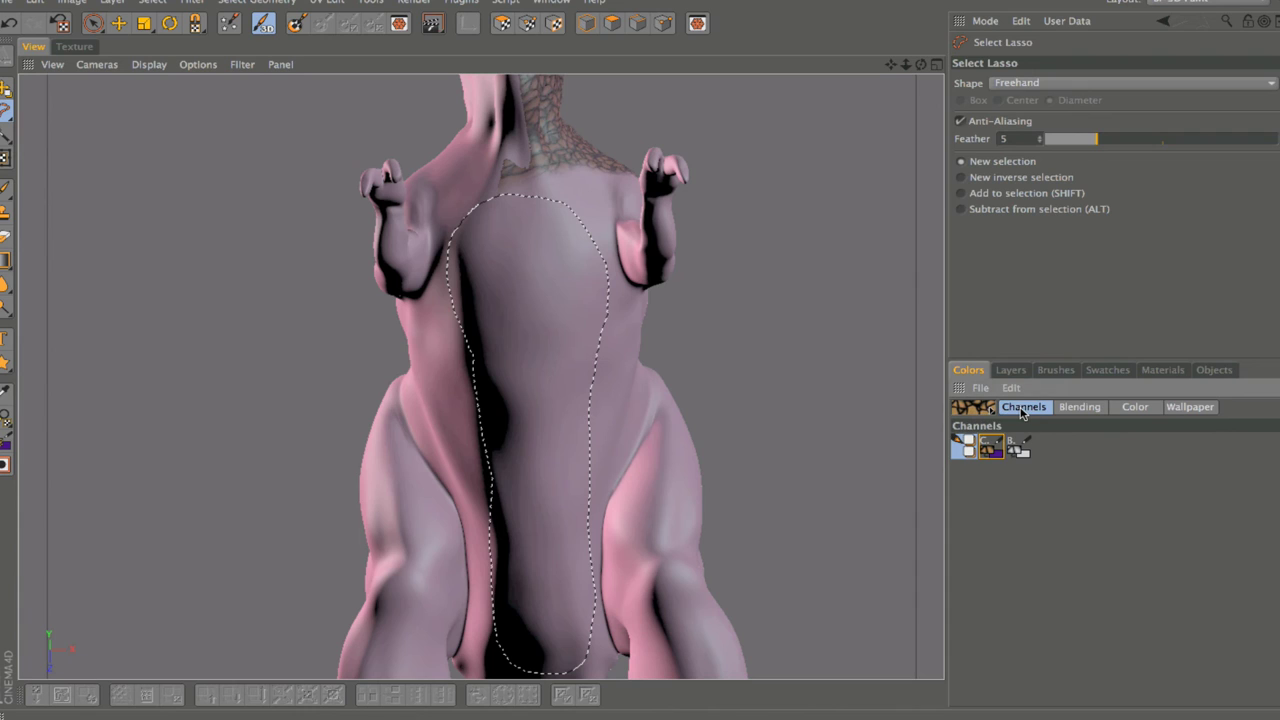
click(990, 451)
click(1128, 410)
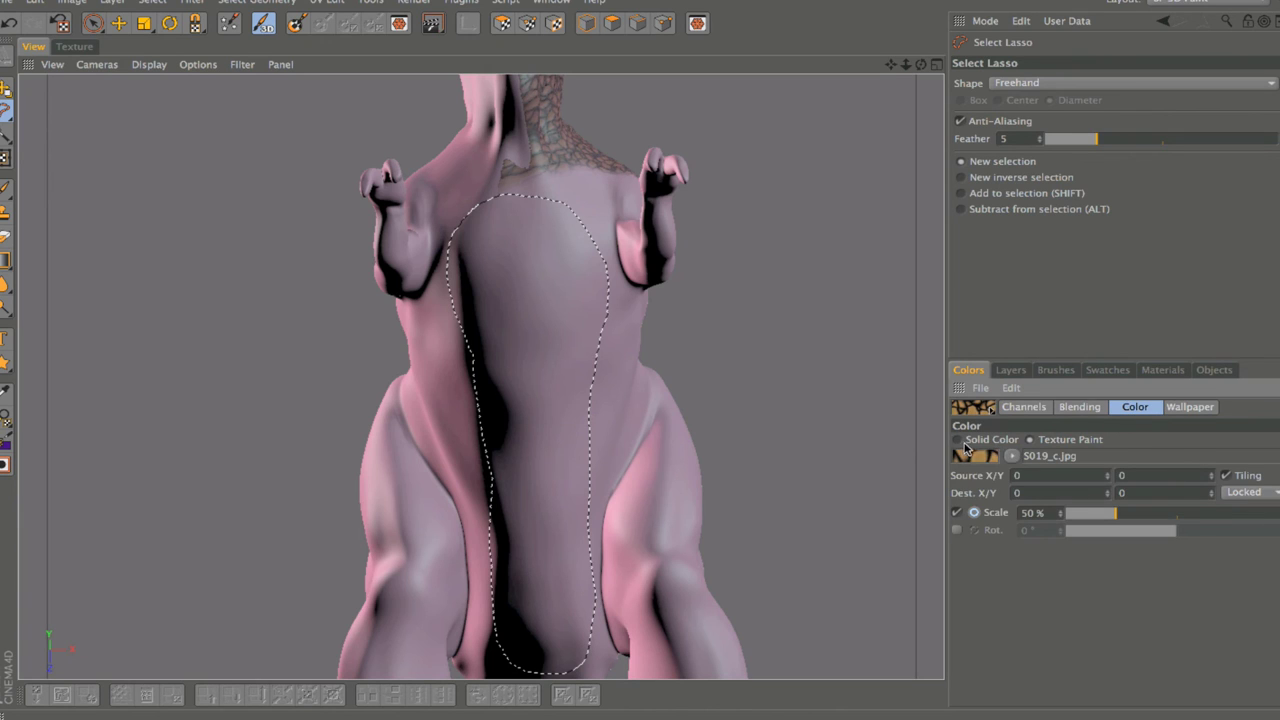
click(960, 440)
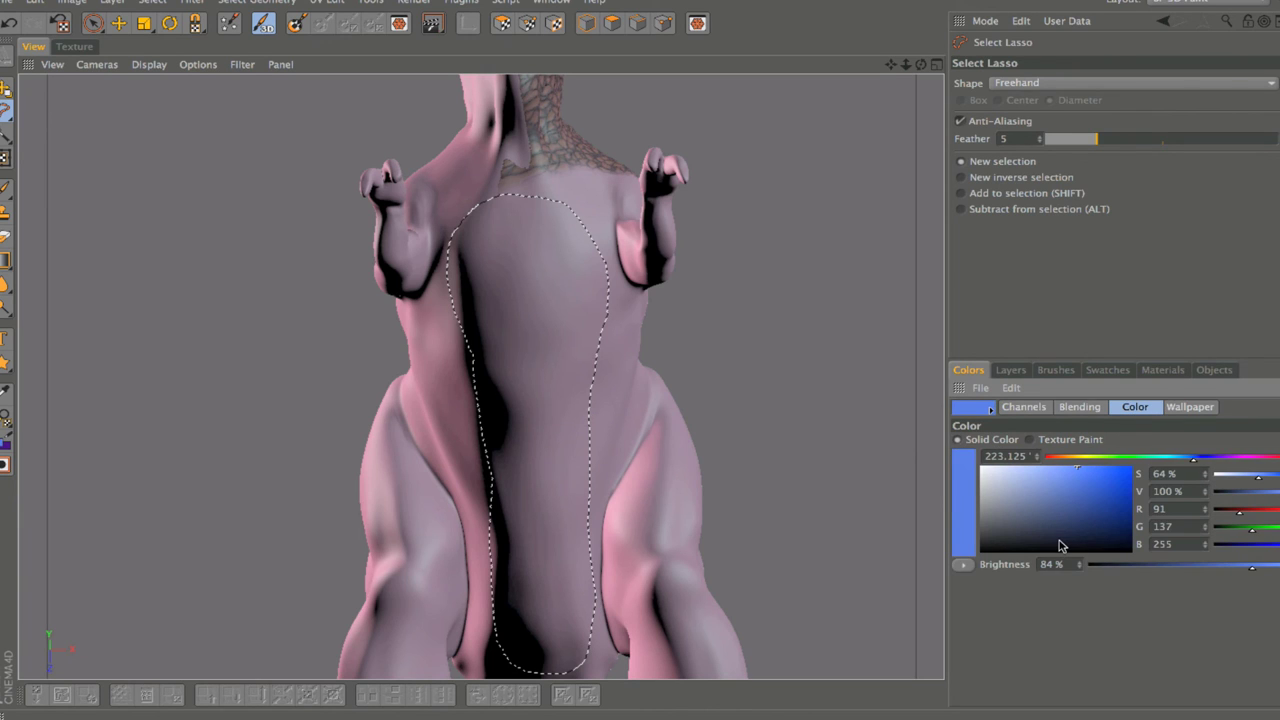
click(1031, 440)
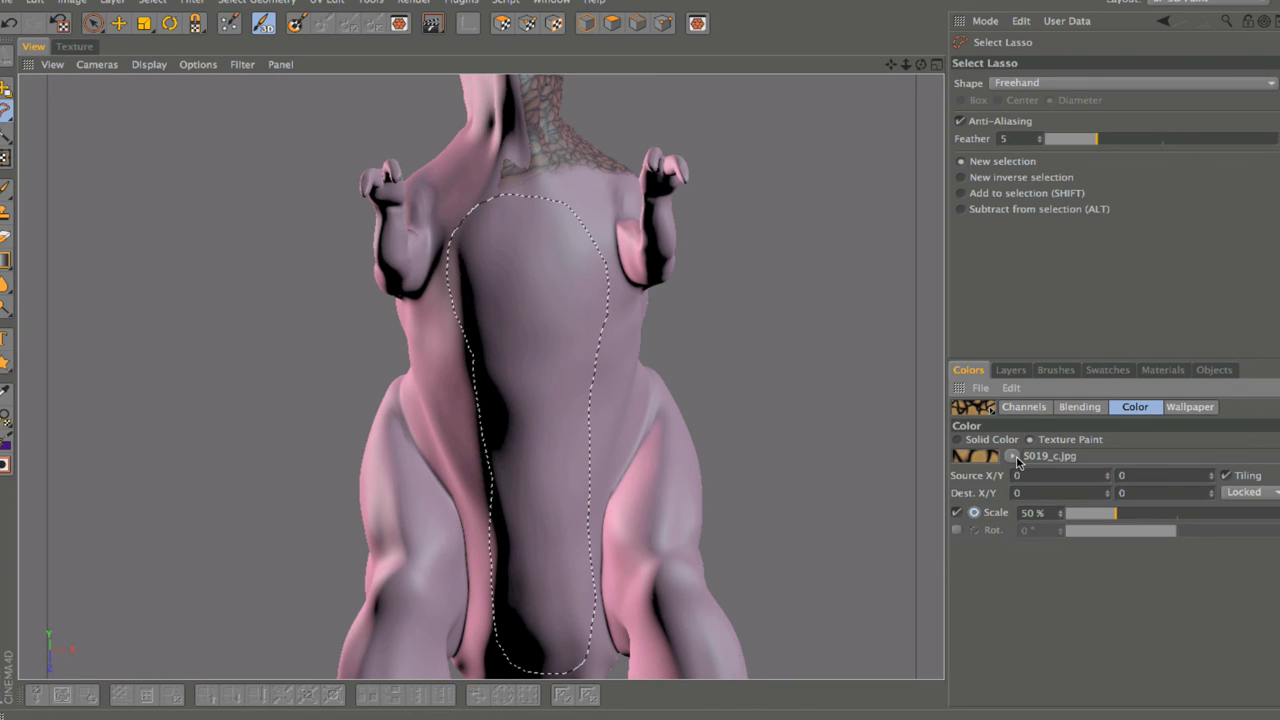
click(1014, 457)
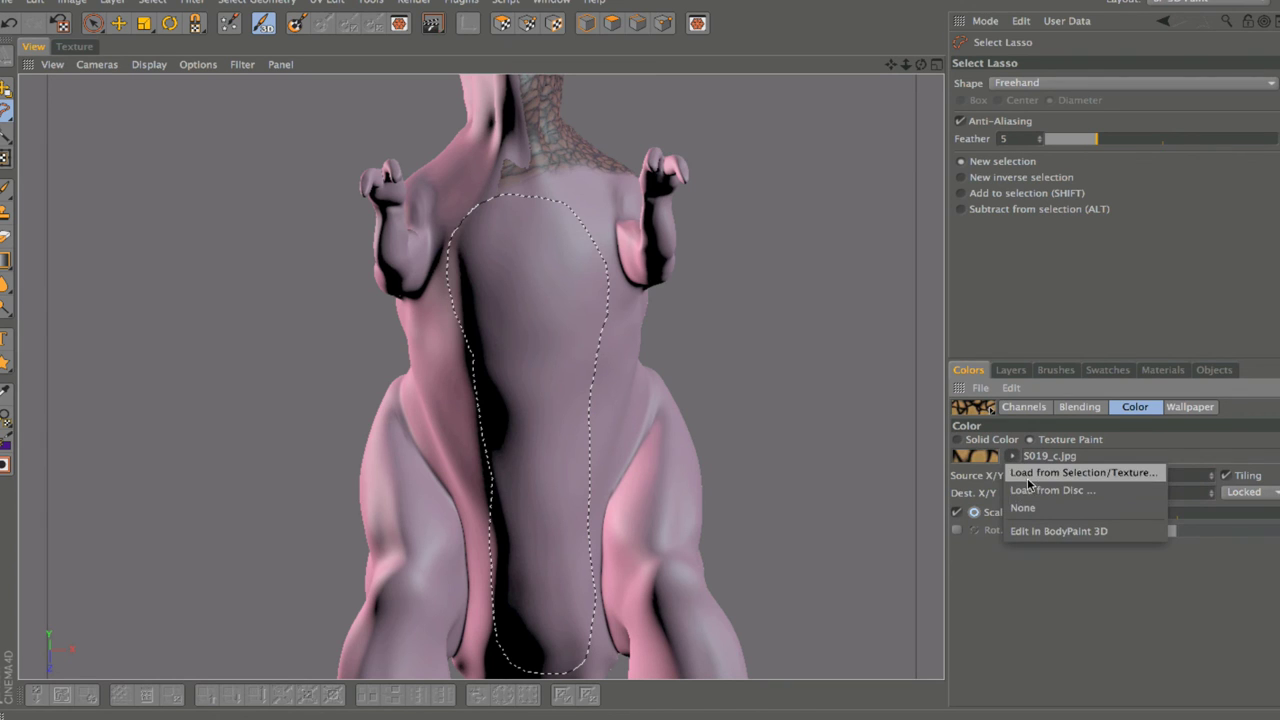
click(1029, 490)
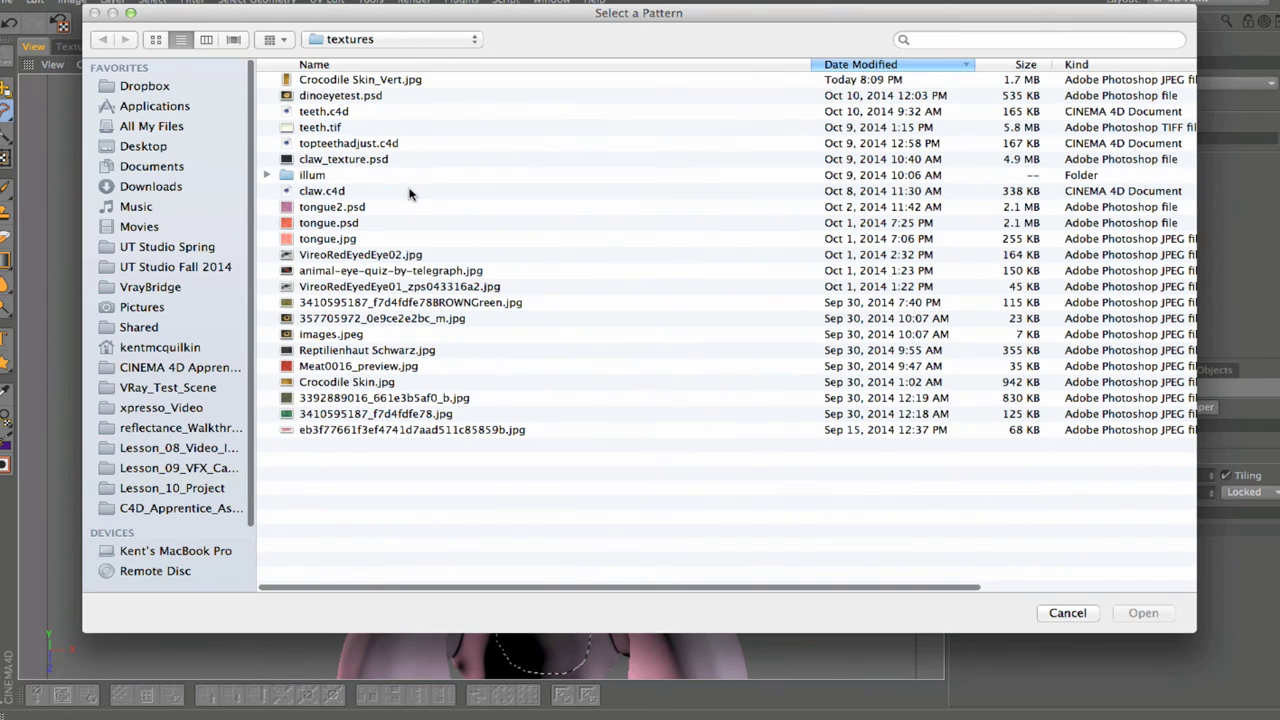
click(368, 82)
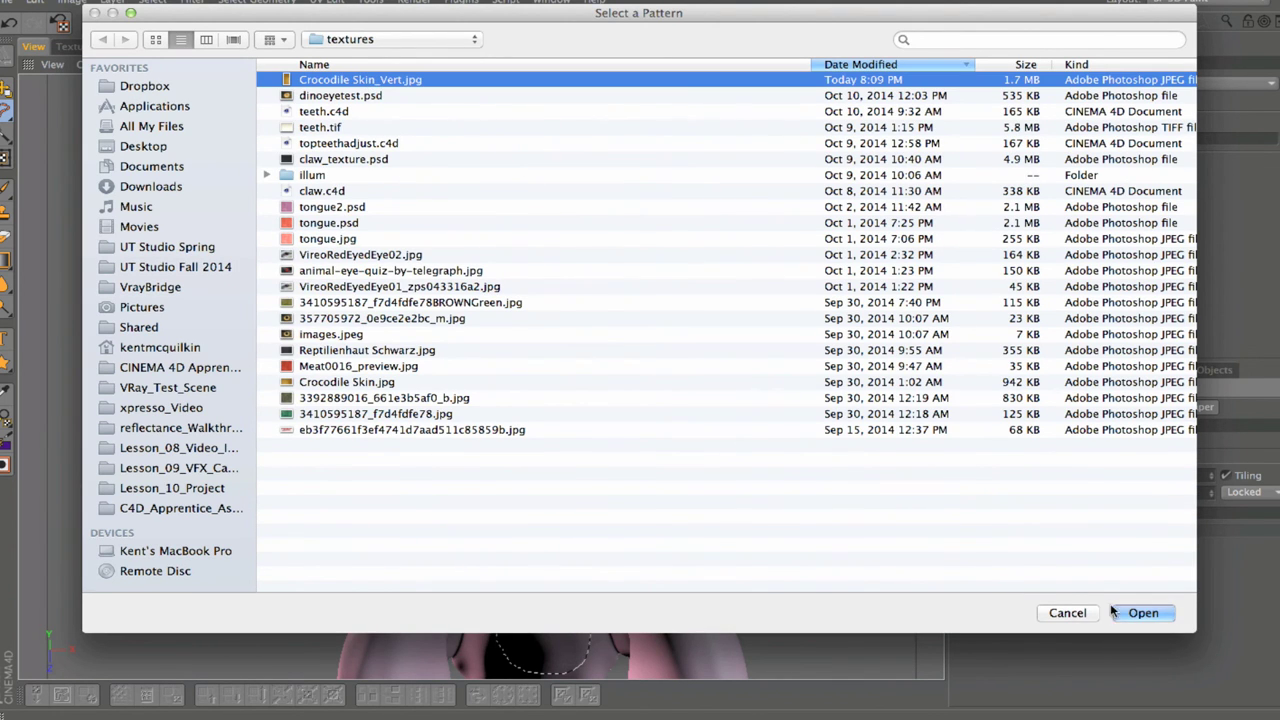
click(1143, 613)
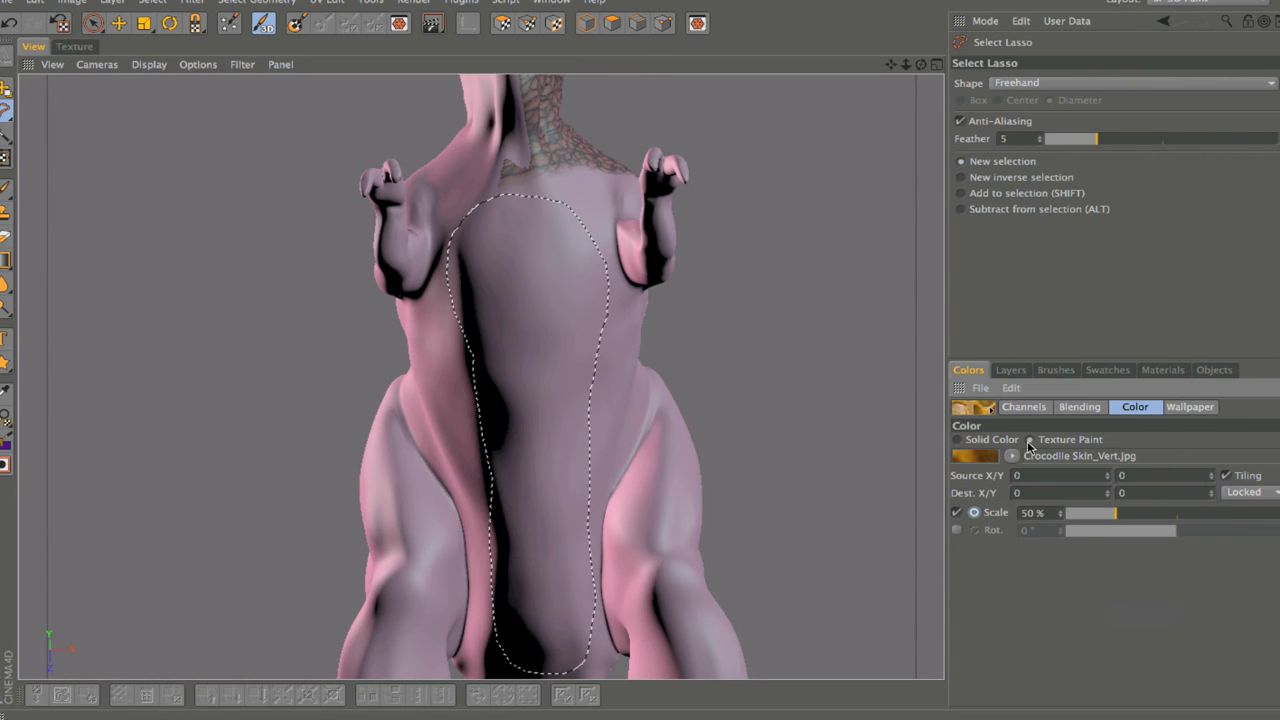
Step: Load Crocodile Skin_Vert.jpg from disc as the bump channel's texture paint
click(1027, 409)
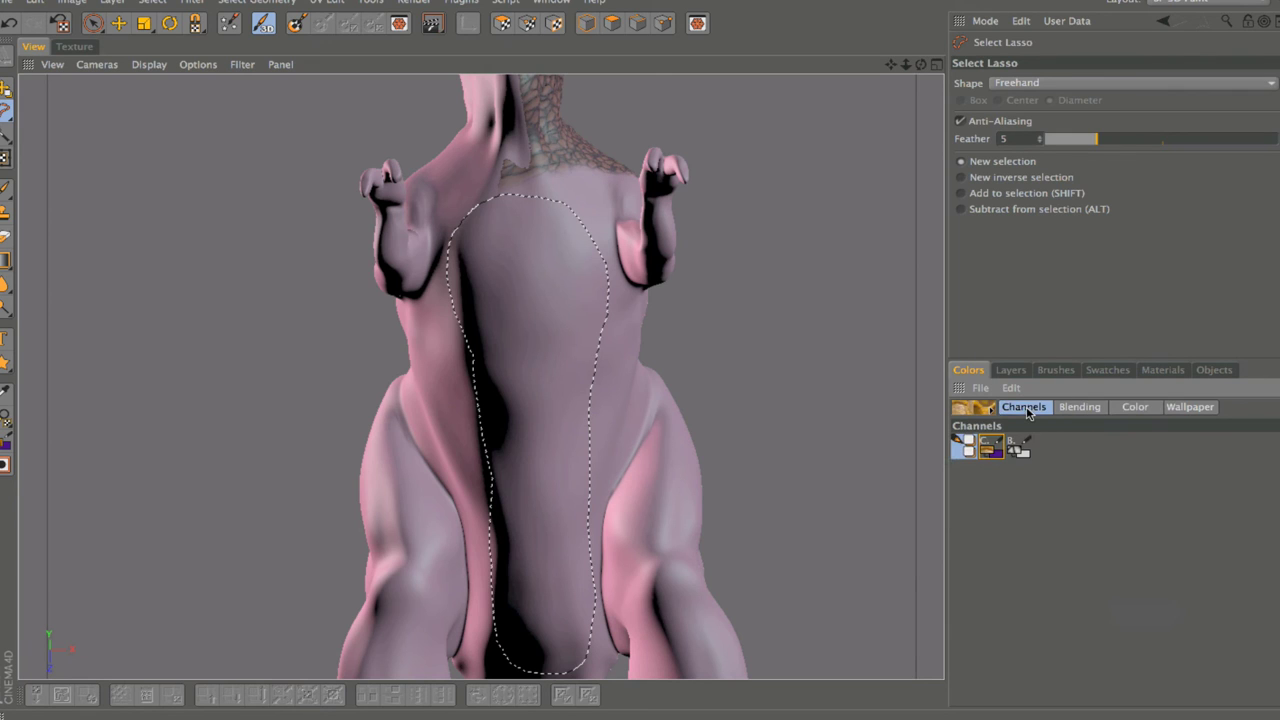
click(1020, 444)
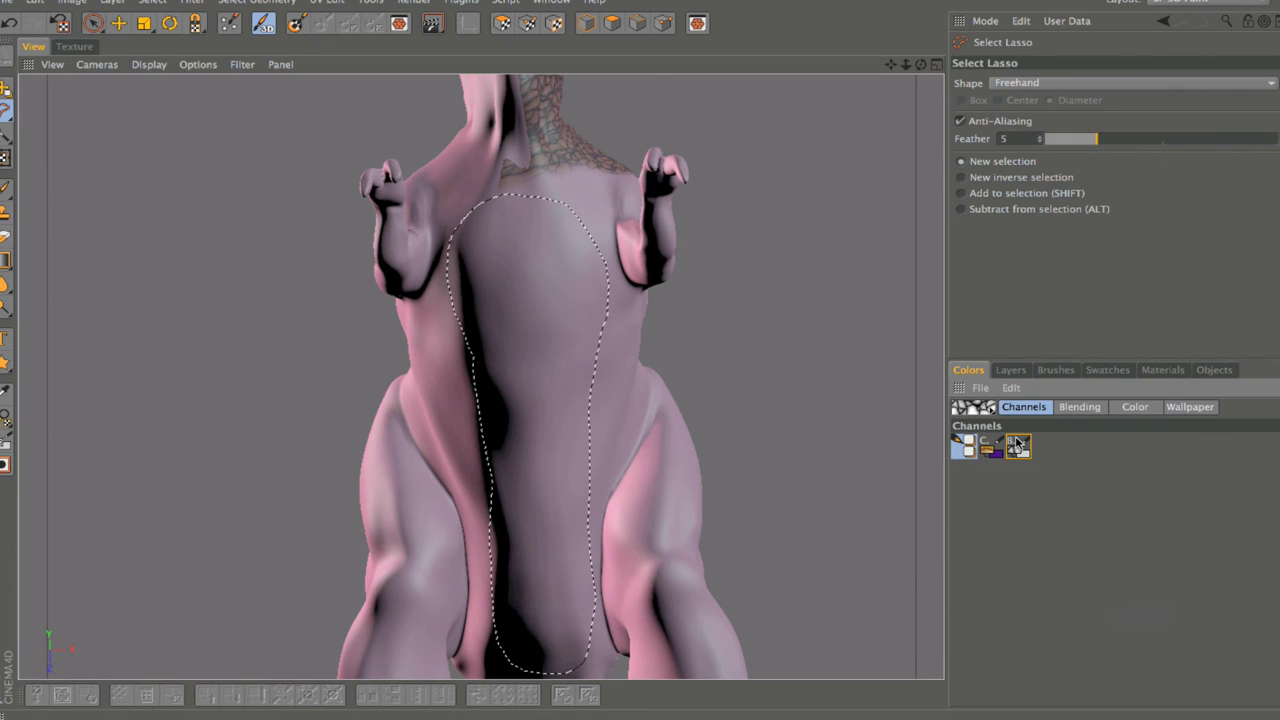
click(1133, 408)
click(1013, 457)
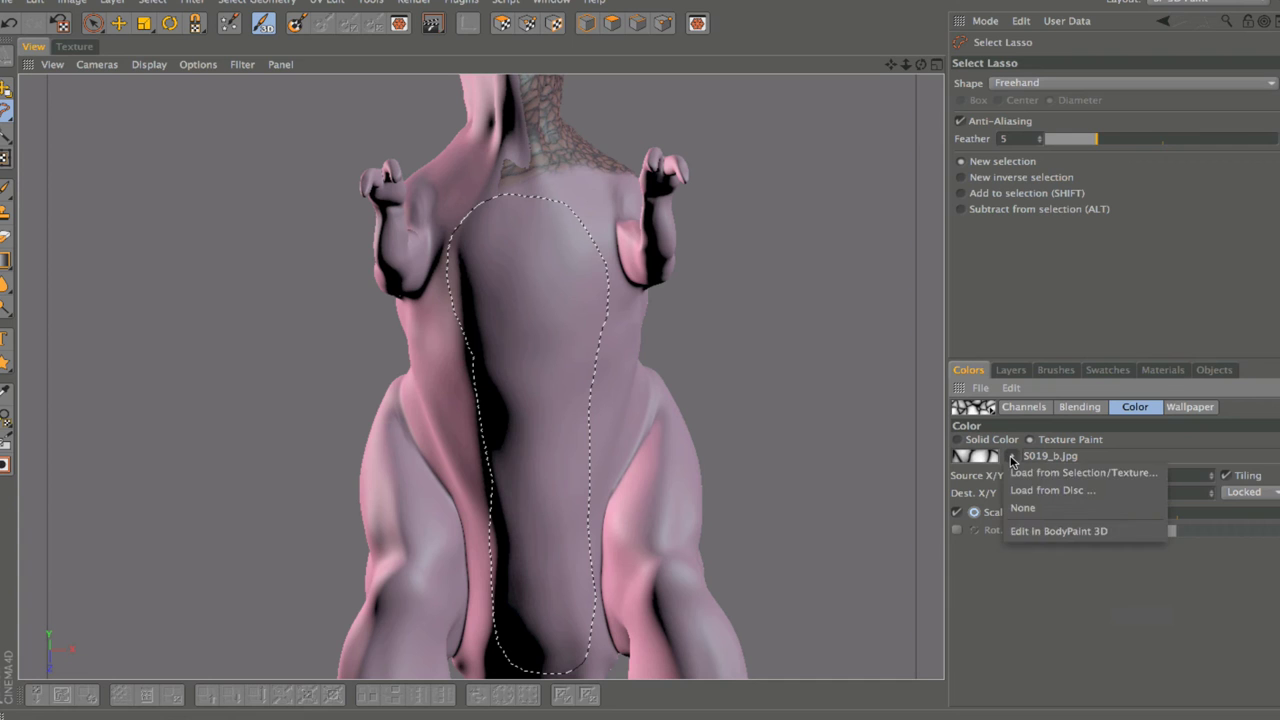
click(1045, 473)
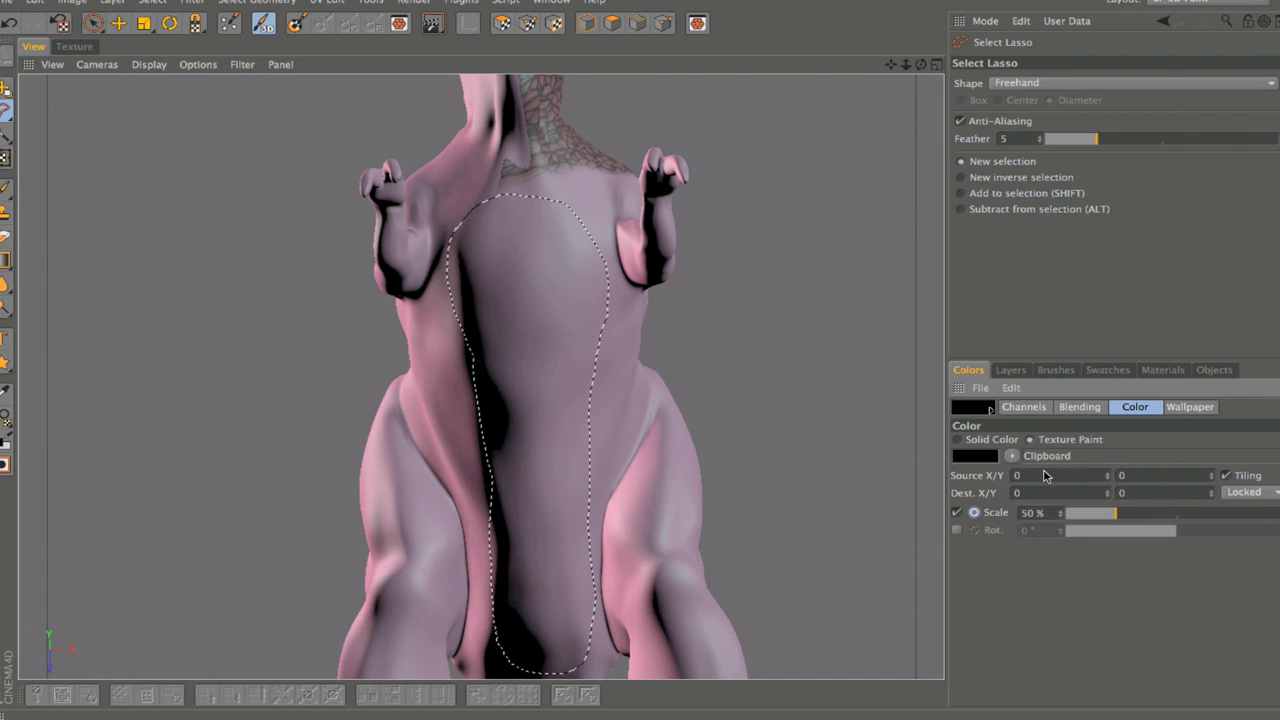
click(1013, 456)
click(1025, 487)
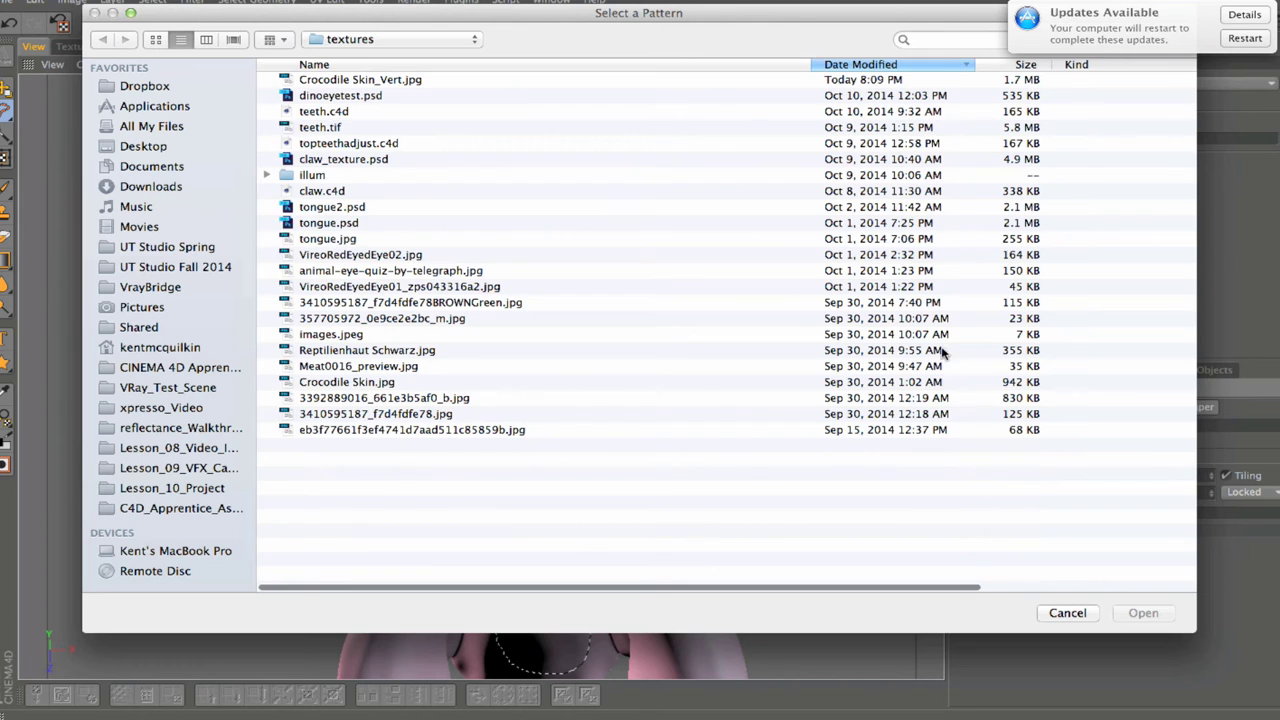
click(395, 80)
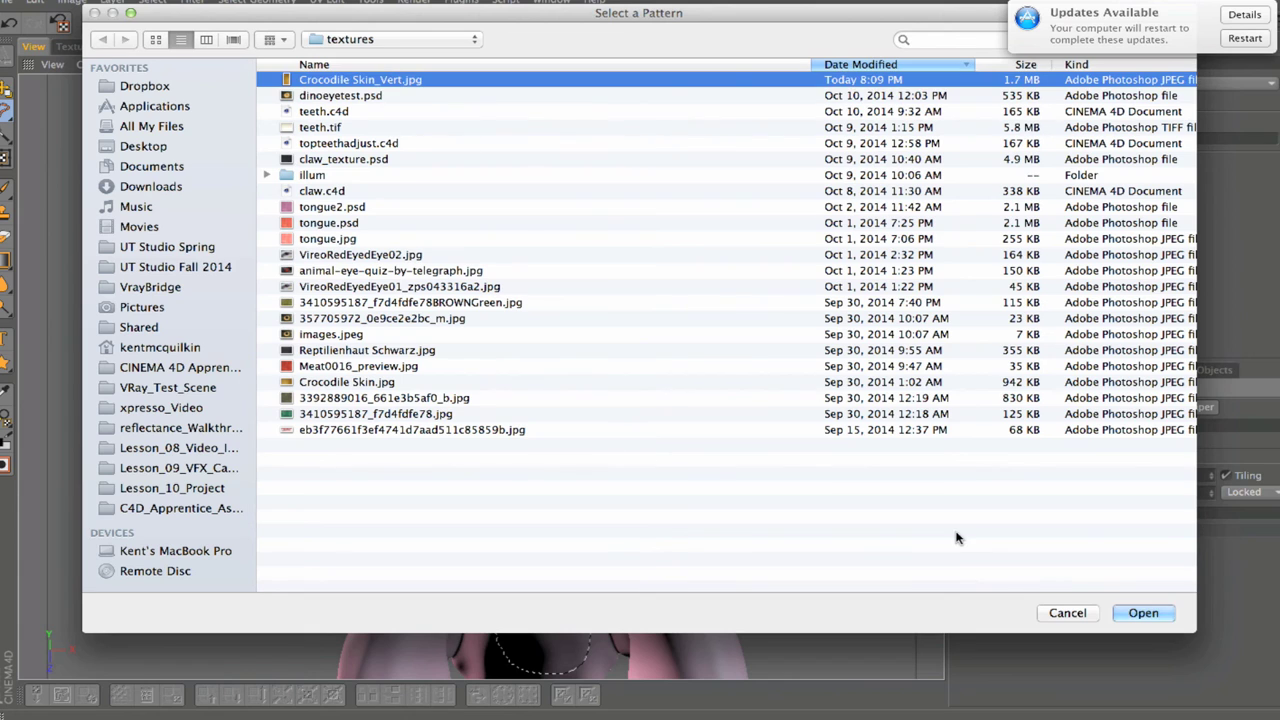
click(1143, 613)
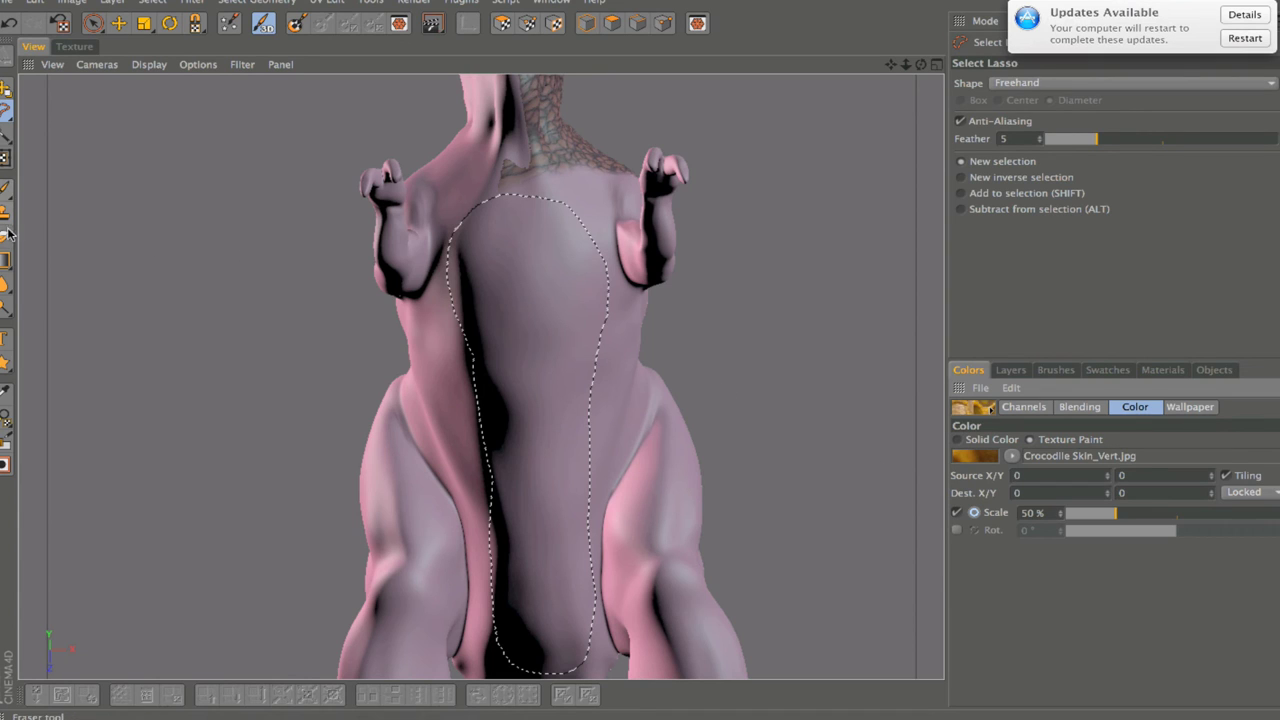
Step: Fill the belly selection with the crocodile skin pattern using the Fill Bitmap tool
drag(5, 260, 65, 283)
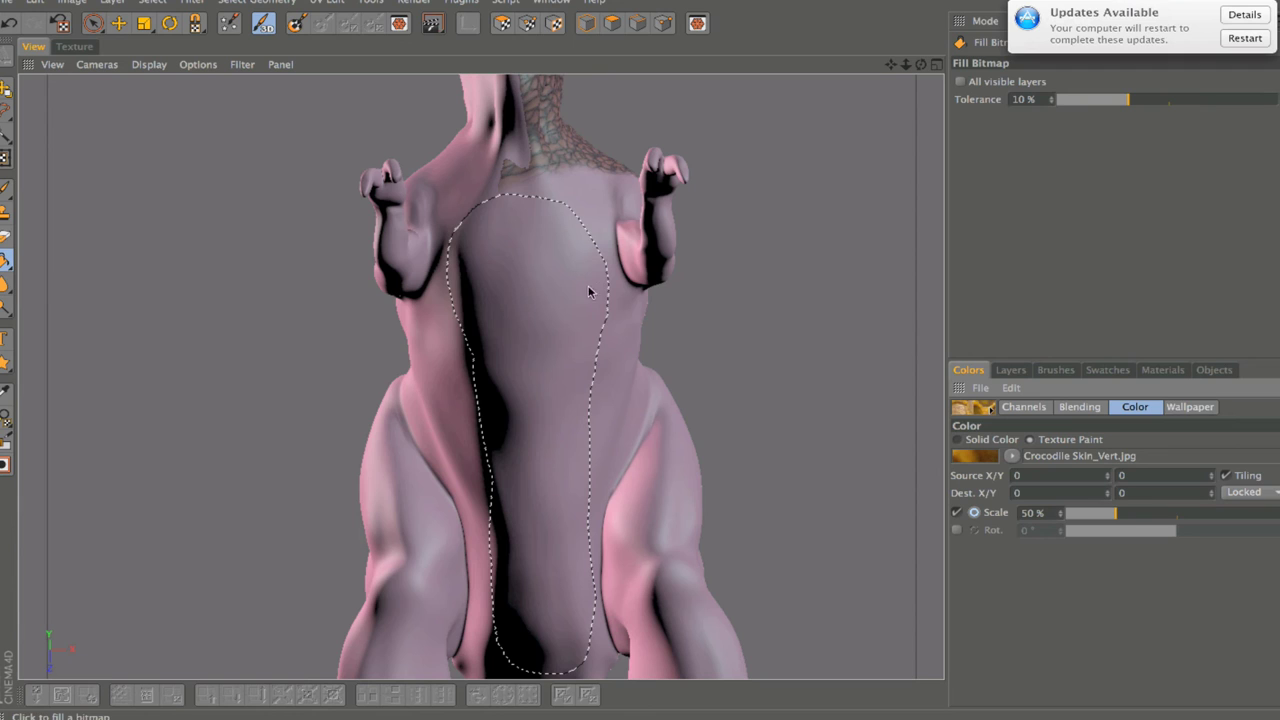
click(533, 282)
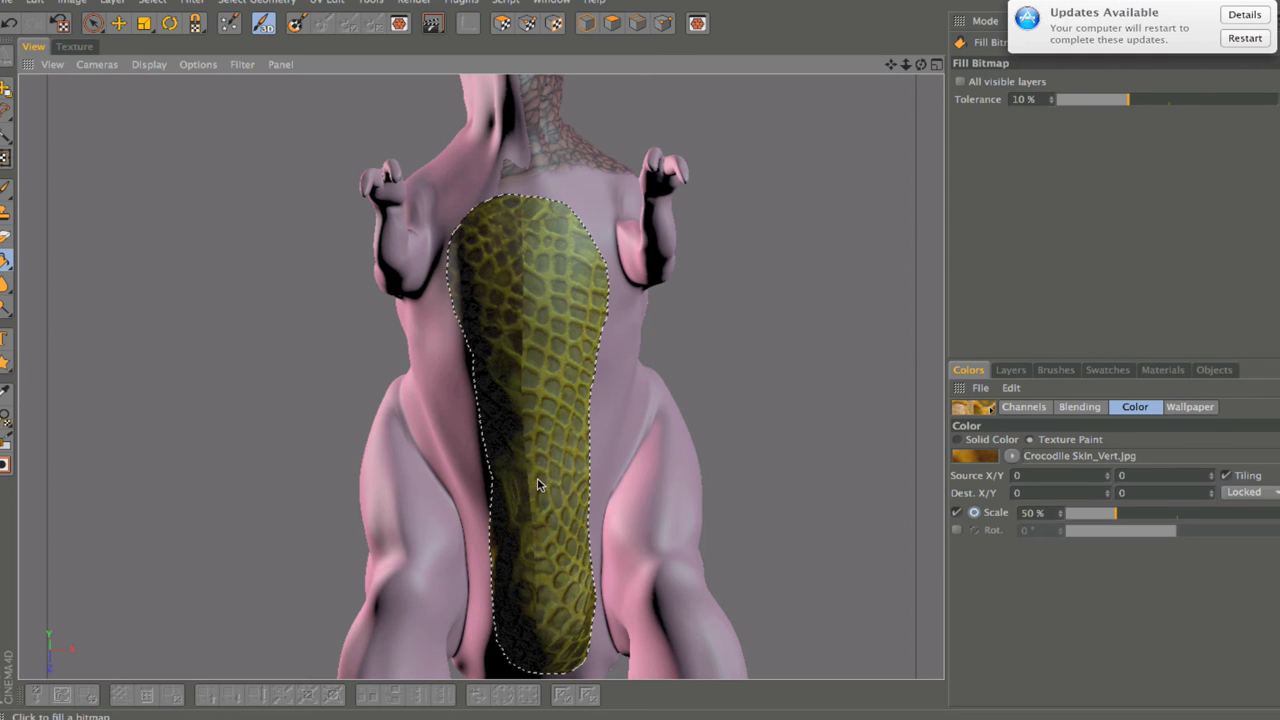
drag(921, 64, 880, 100)
click(678, 426)
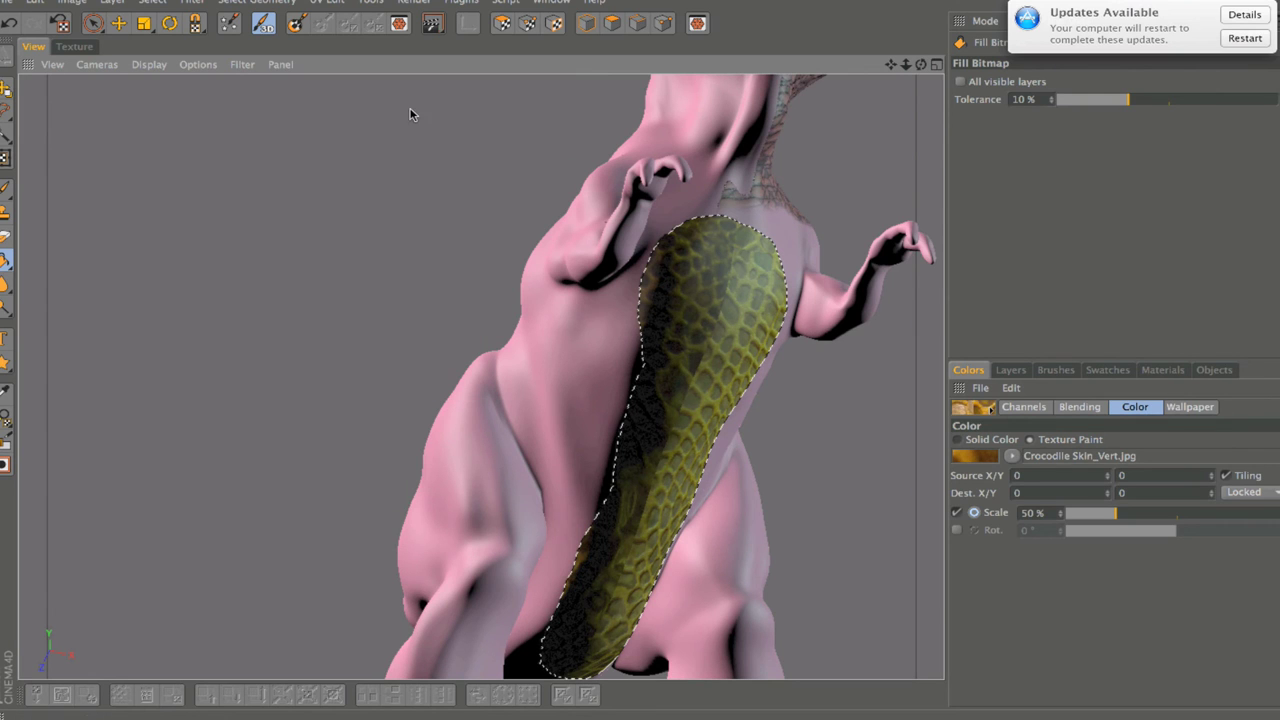
Step: Show Mat_Color.tif in the 2D texture view and examine where the crocodile fill lies on the UV mesh
click(74, 46)
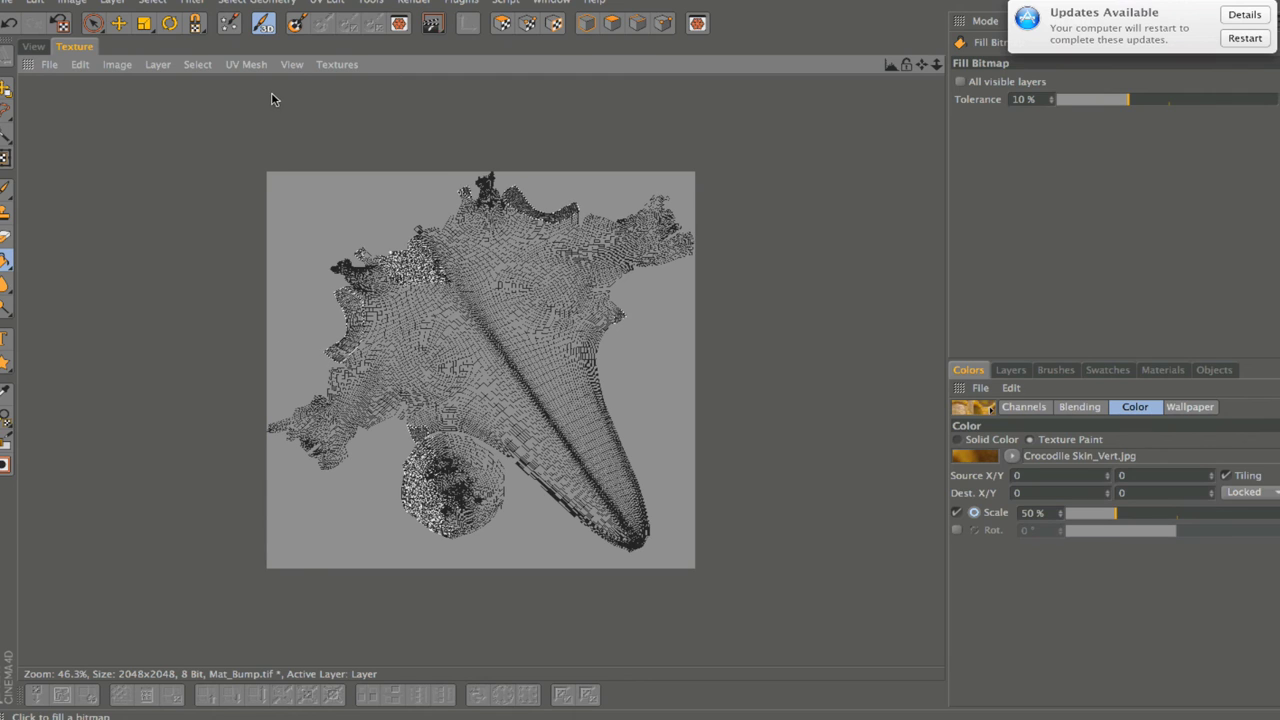
click(292, 64)
mouse_move(337, 64)
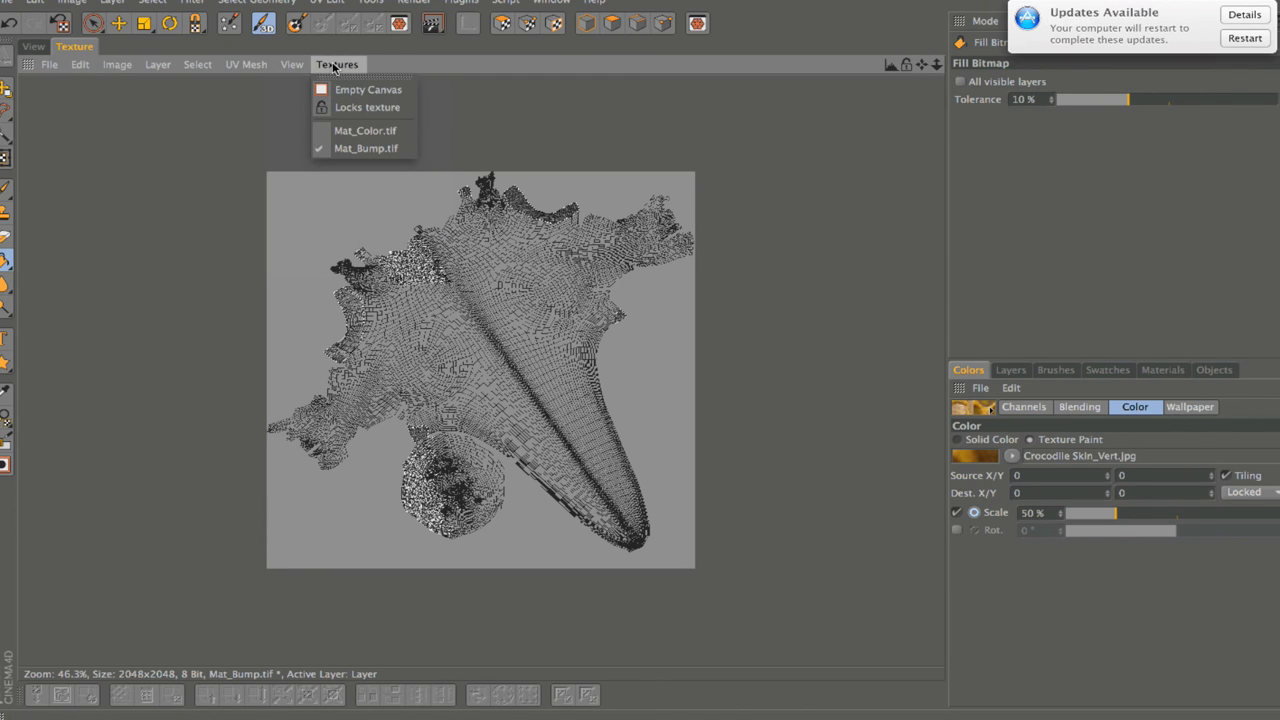
click(365, 131)
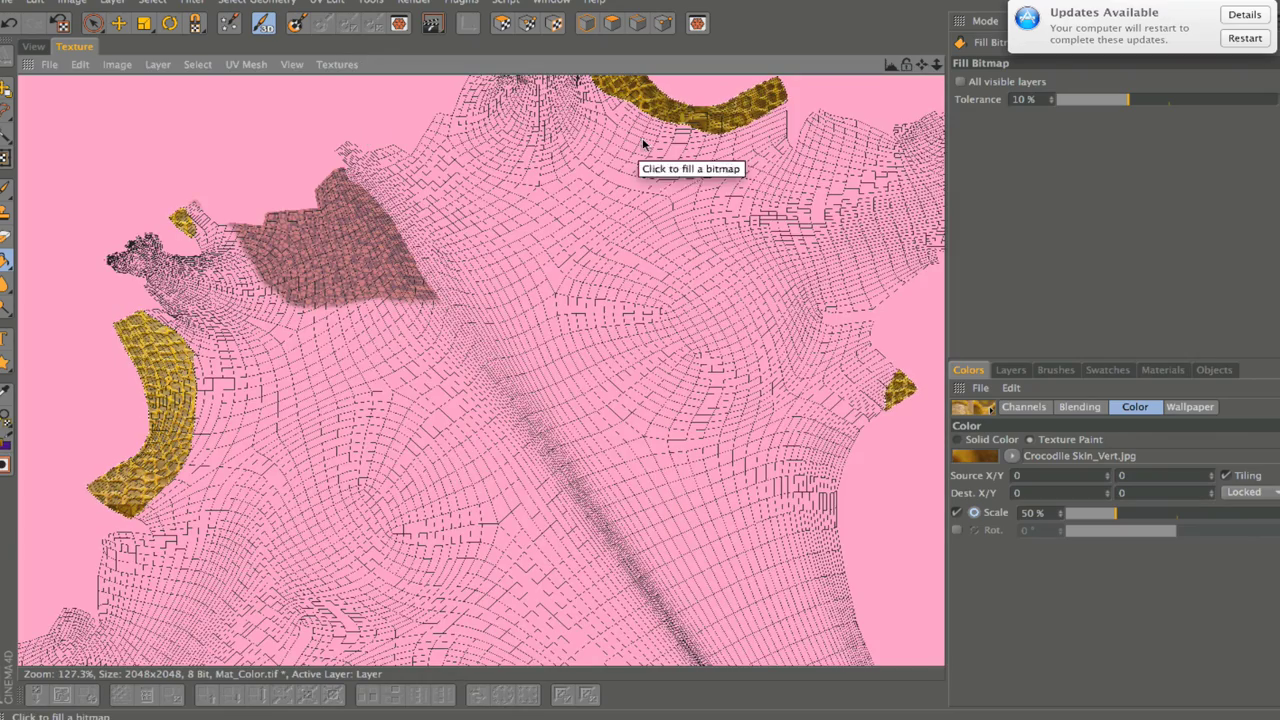
drag(922, 64, 894, 125)
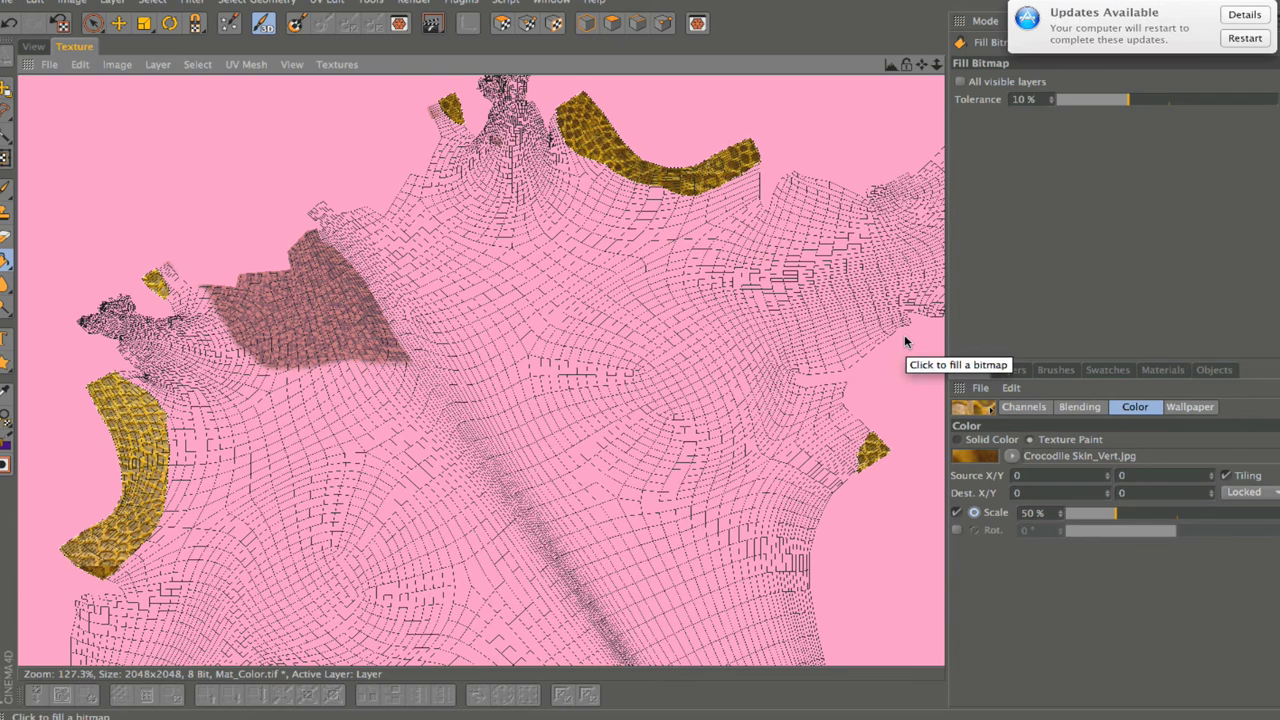
Step: Undo the crocodile skin fill in the 3D view, face the belly head-on and enable projection painting
click(42, 46)
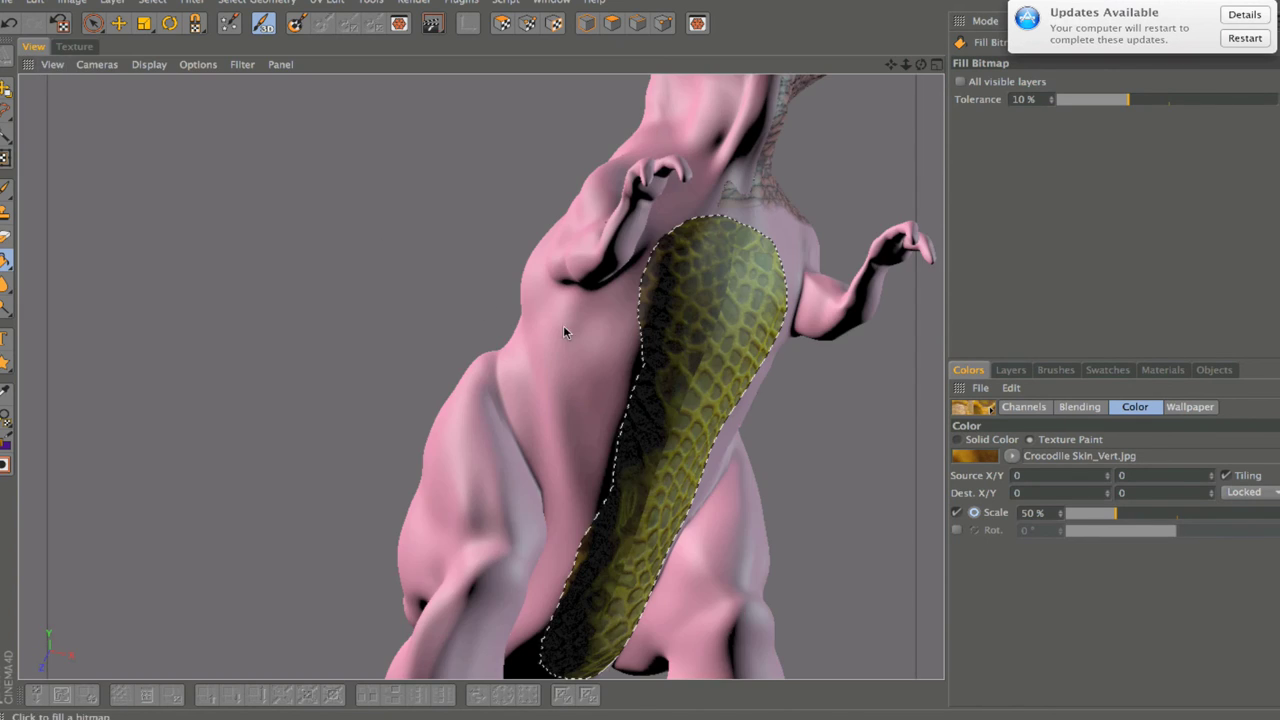
key(super+z)
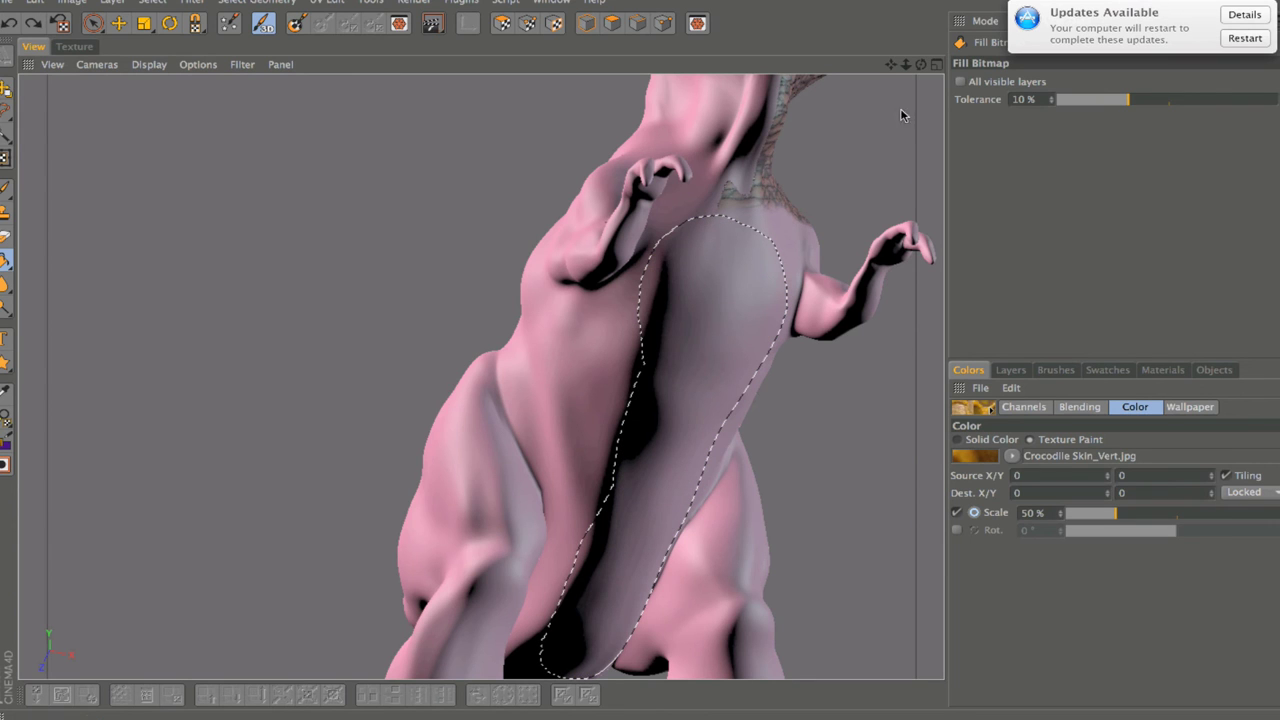
mouse_move(921, 64)
mouse_down()
mouse_move(840, 68)
mouse_move(921, 70)
mouse_up()
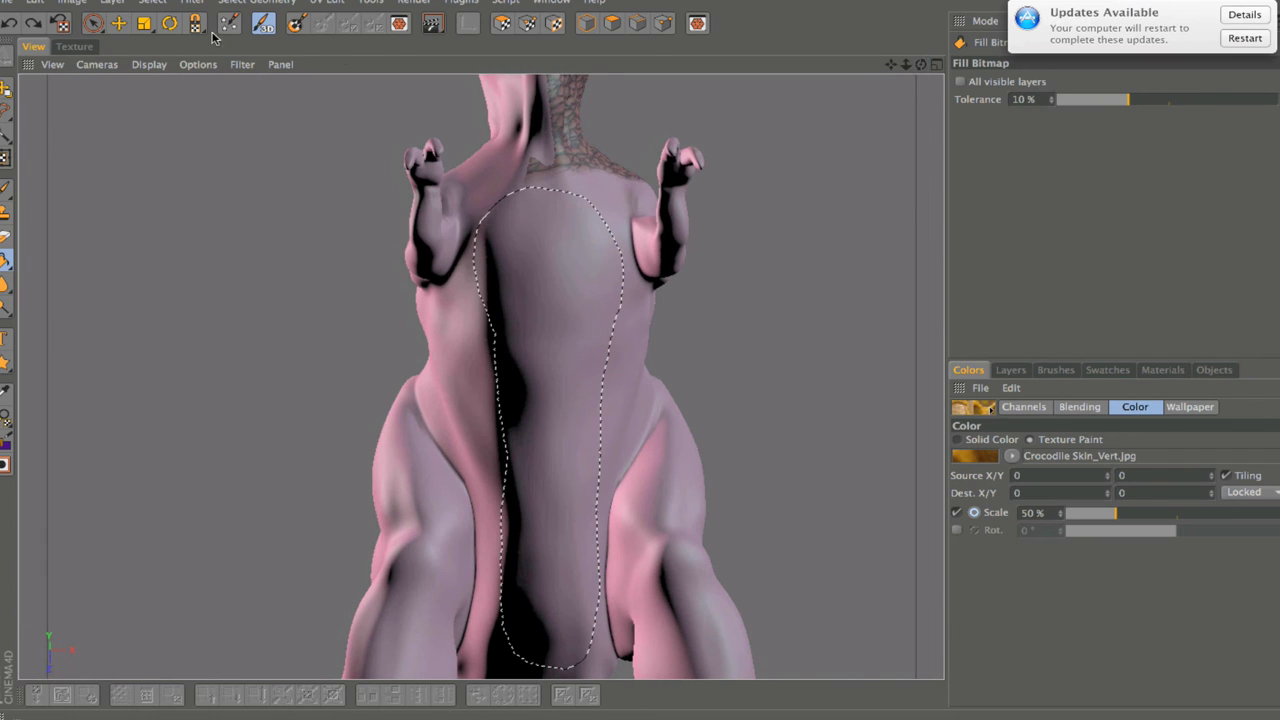
click(295, 26)
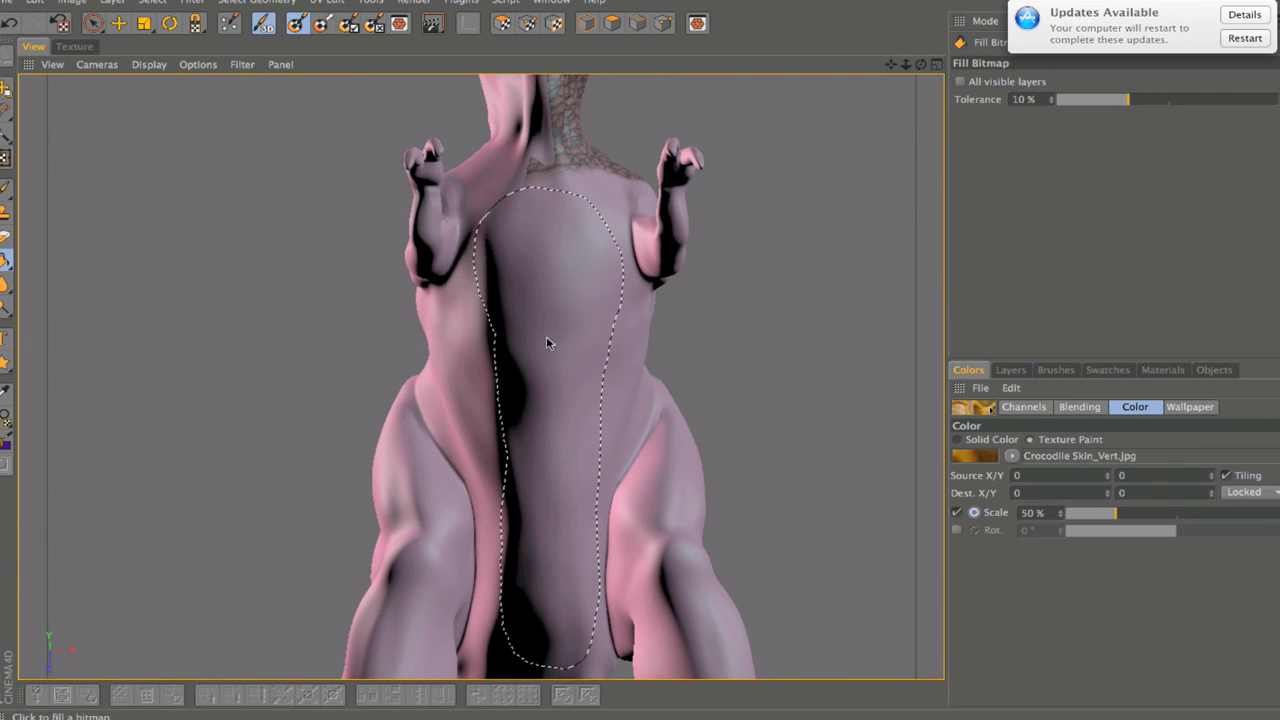
Step: Try a projected crocodile skin fill on the body, and undo it
click(543, 294)
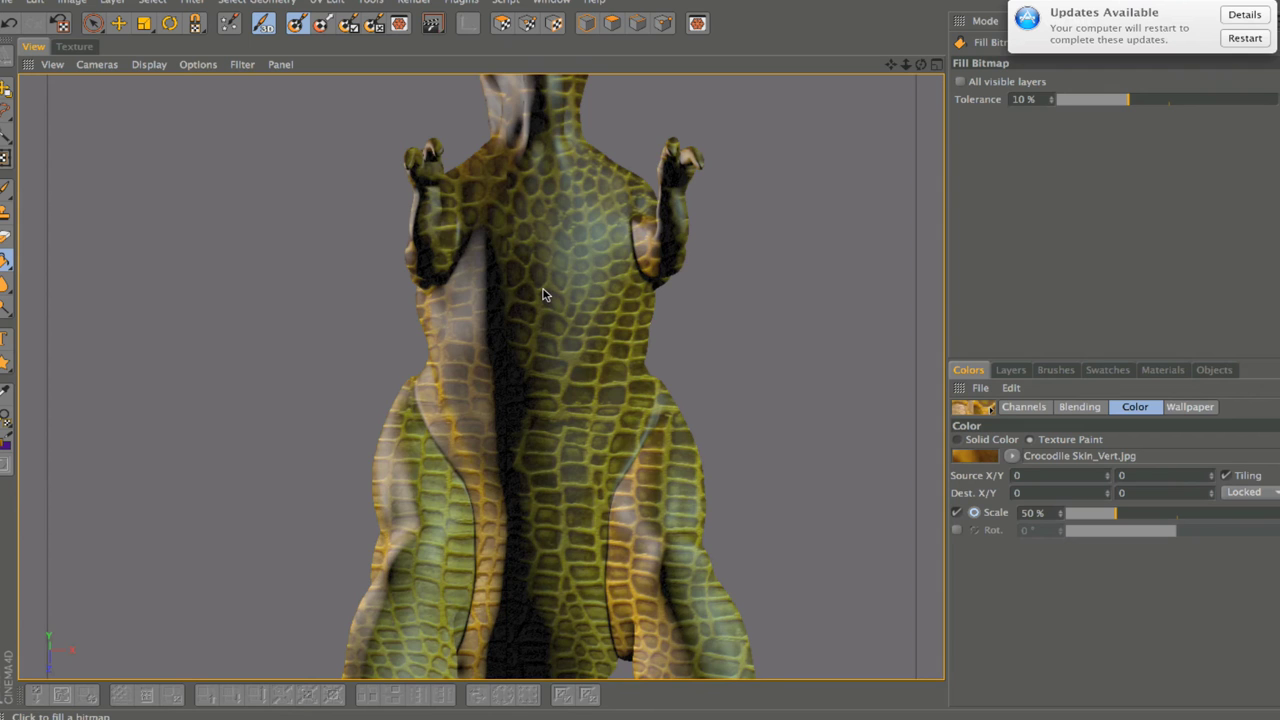
key(super+z)
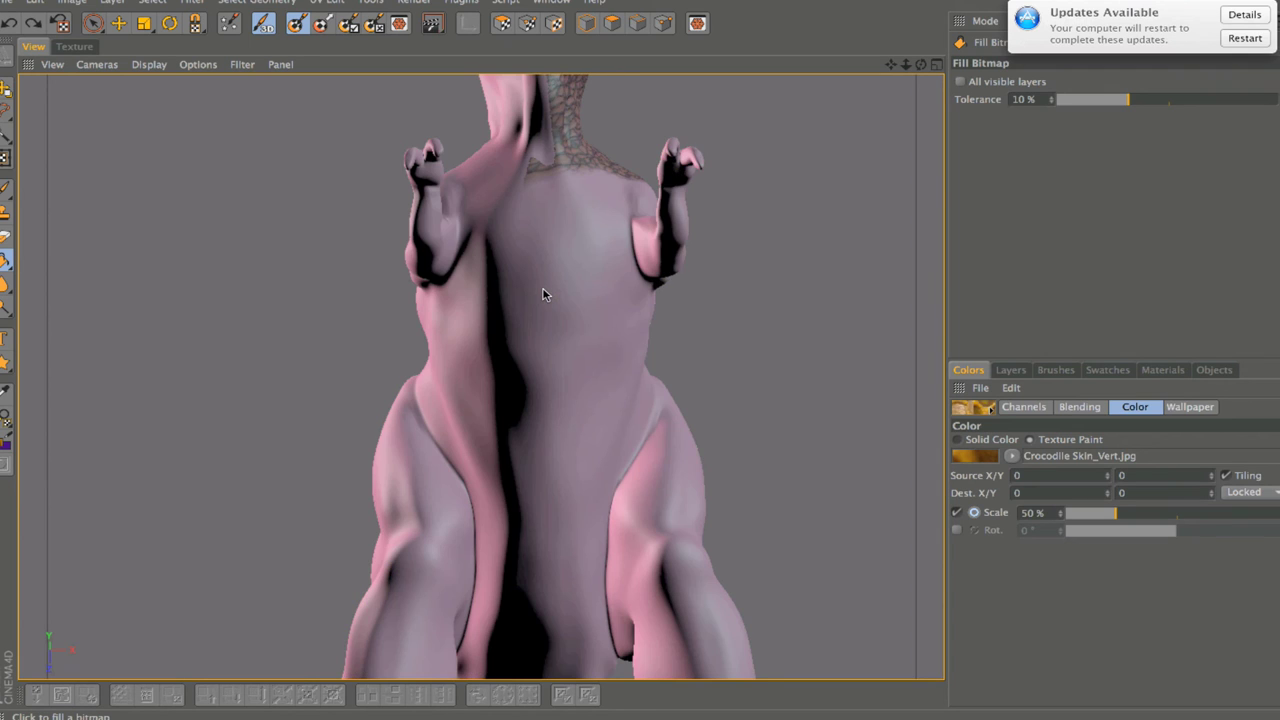
Step: Outline the belly from the chest to between the legs with a new freehand lasso selection
click(5, 111)
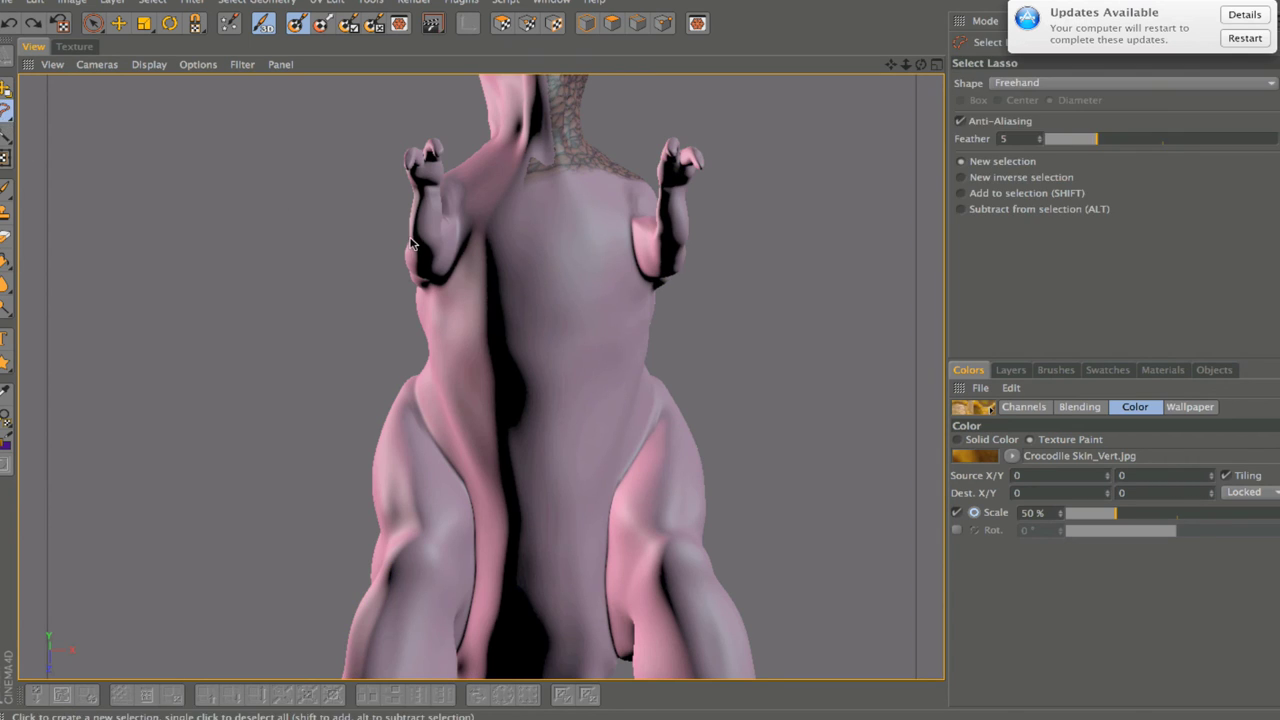
mouse_move(614, 262)
mouse_down()
mouse_move(593, 199)
mouse_move(505, 203)
mouse_move(496, 378)
mouse_move(520, 588)
mouse_move(545, 632)
mouse_move(580, 550)
mouse_move(600, 434)
mouse_up()
drag(610, 306, 621, 263)
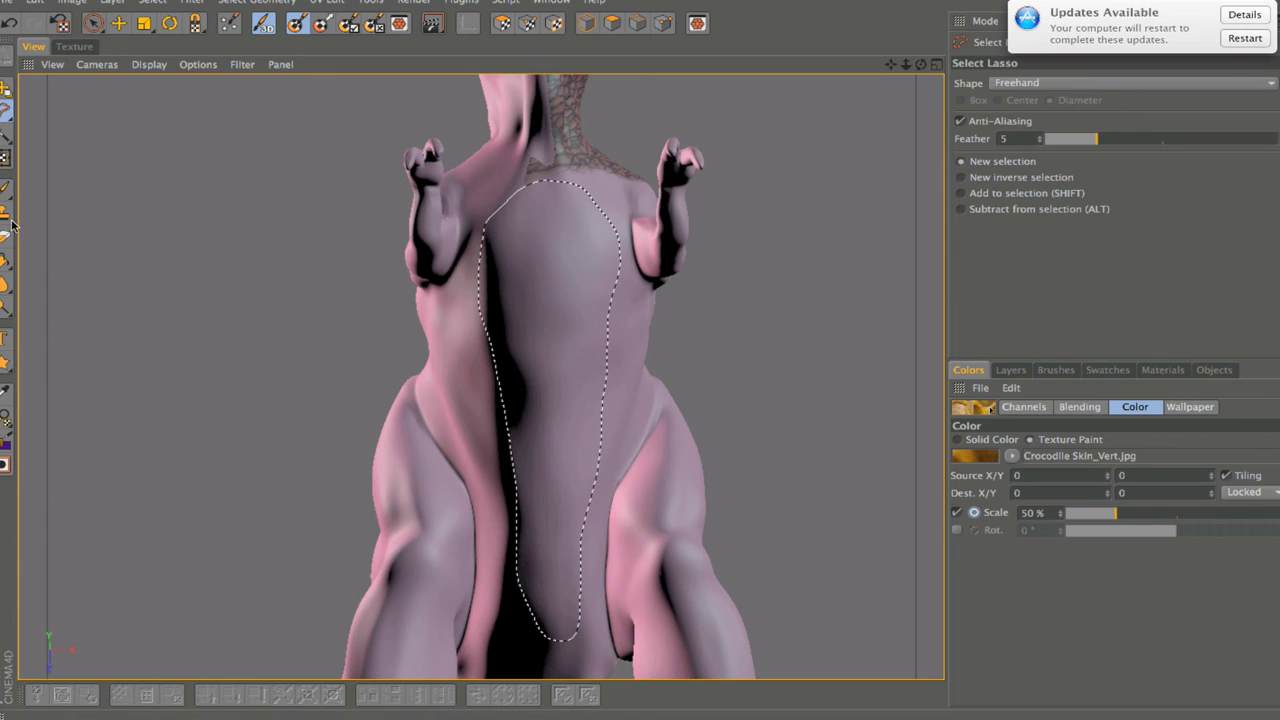
Step: Try filling the lassoed belly with the crocodile skin at 50% scale using Fill Bitmap, and undo the fill
click(5, 259)
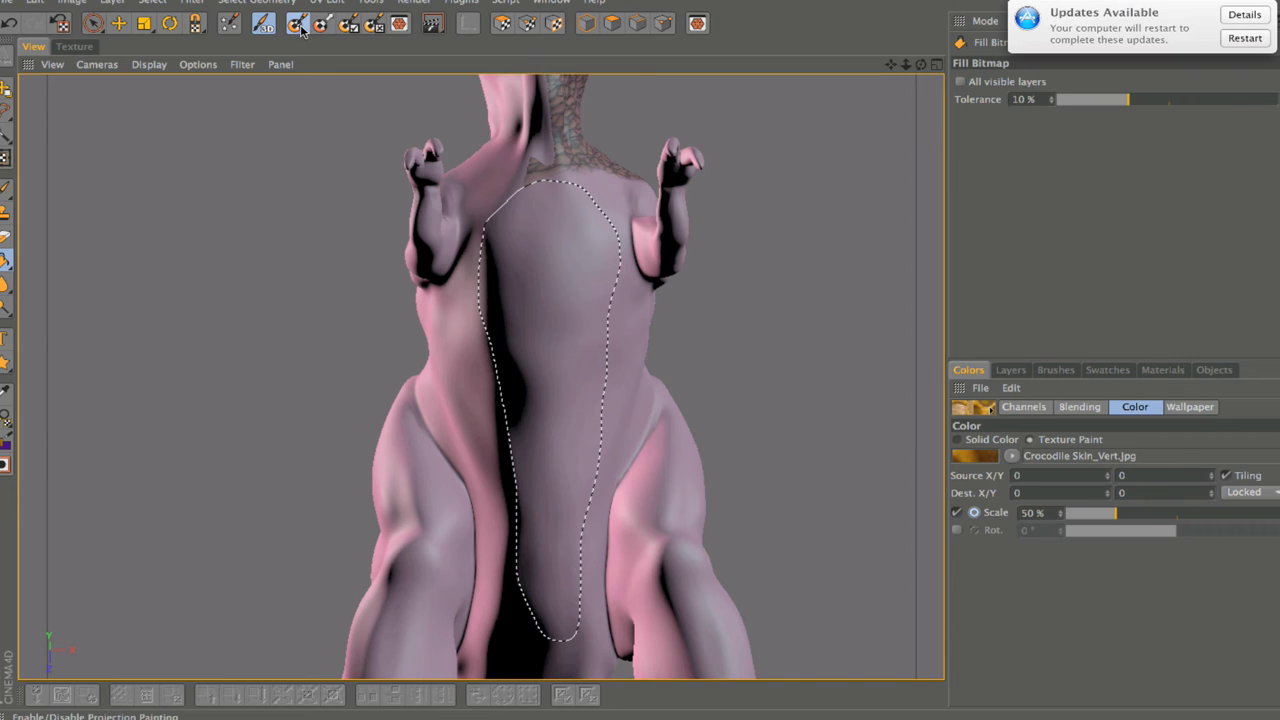
click(574, 285)
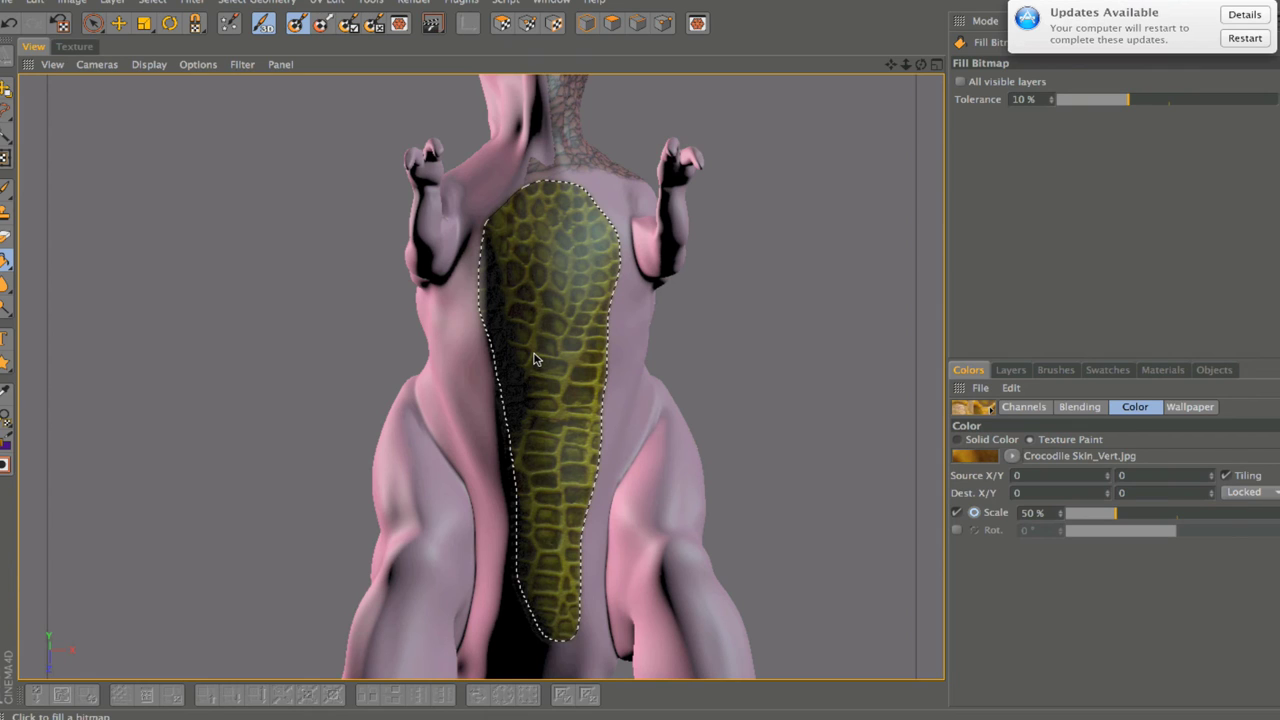
key(super+z)
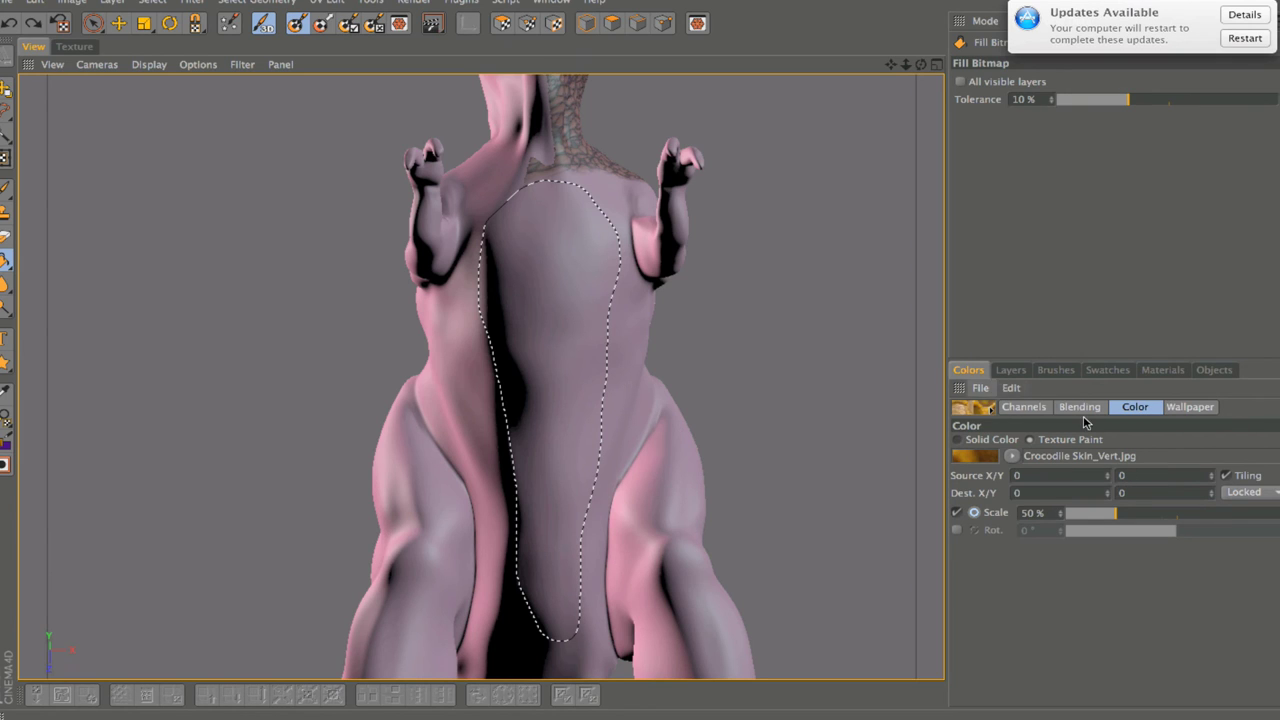
Step: Set the crocodile skin texture scale to 15% in both the color and bump channels
click(1048, 514)
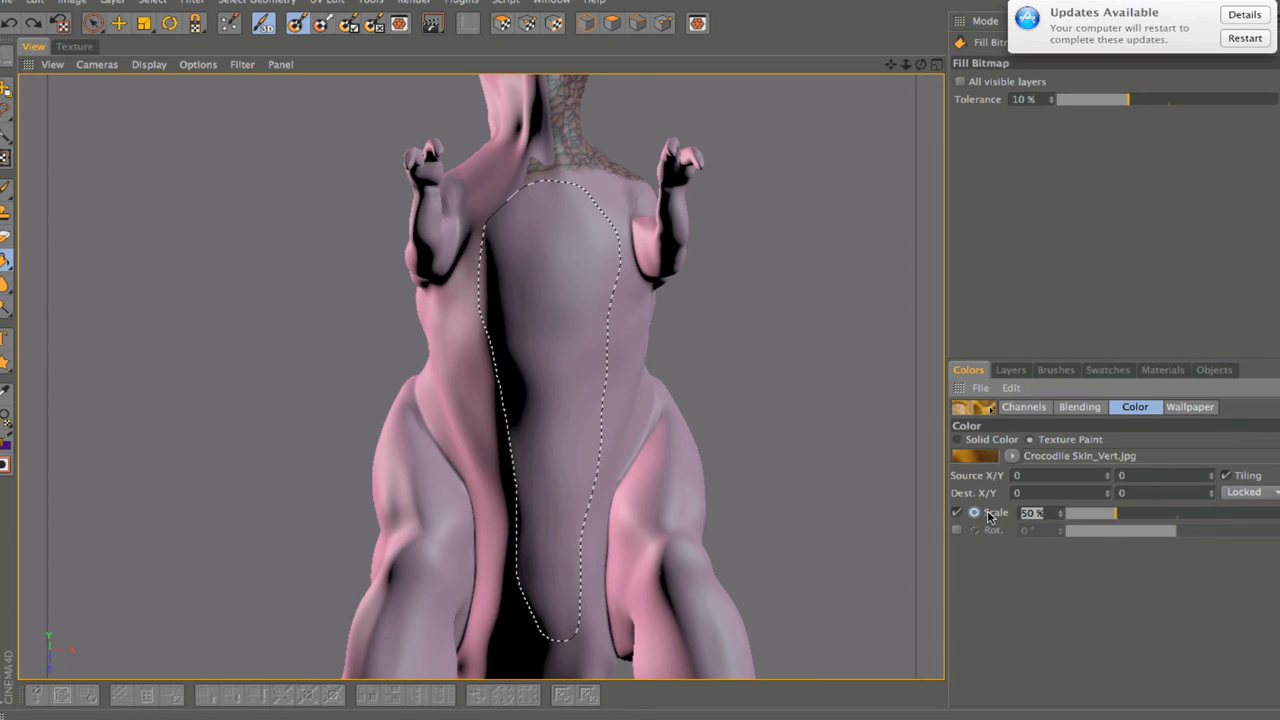
text(15)
click(1019, 409)
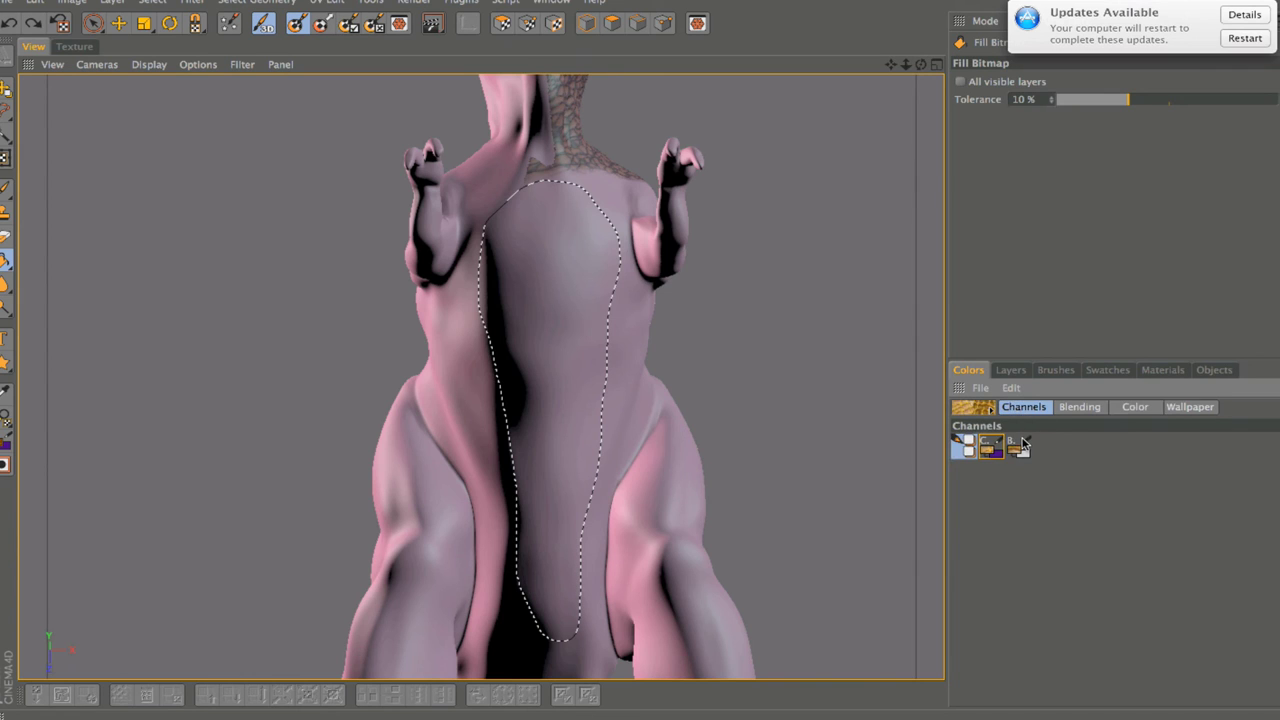
click(1019, 447)
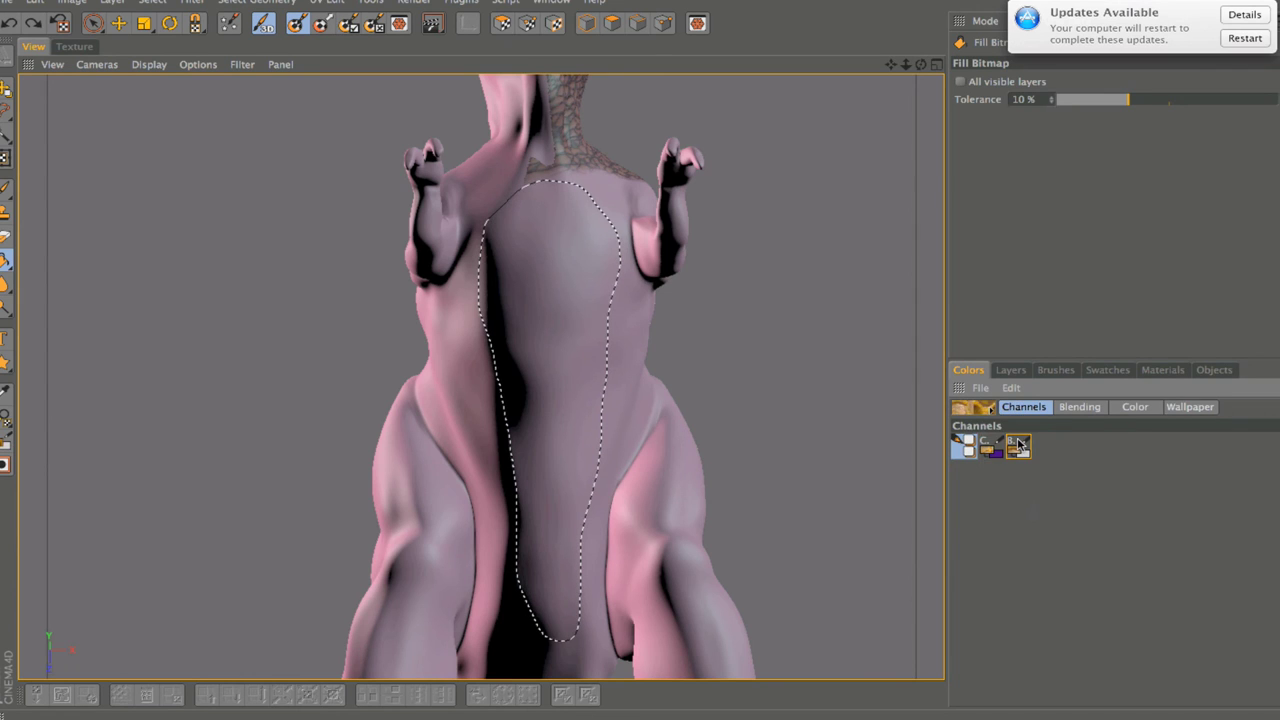
click(1134, 407)
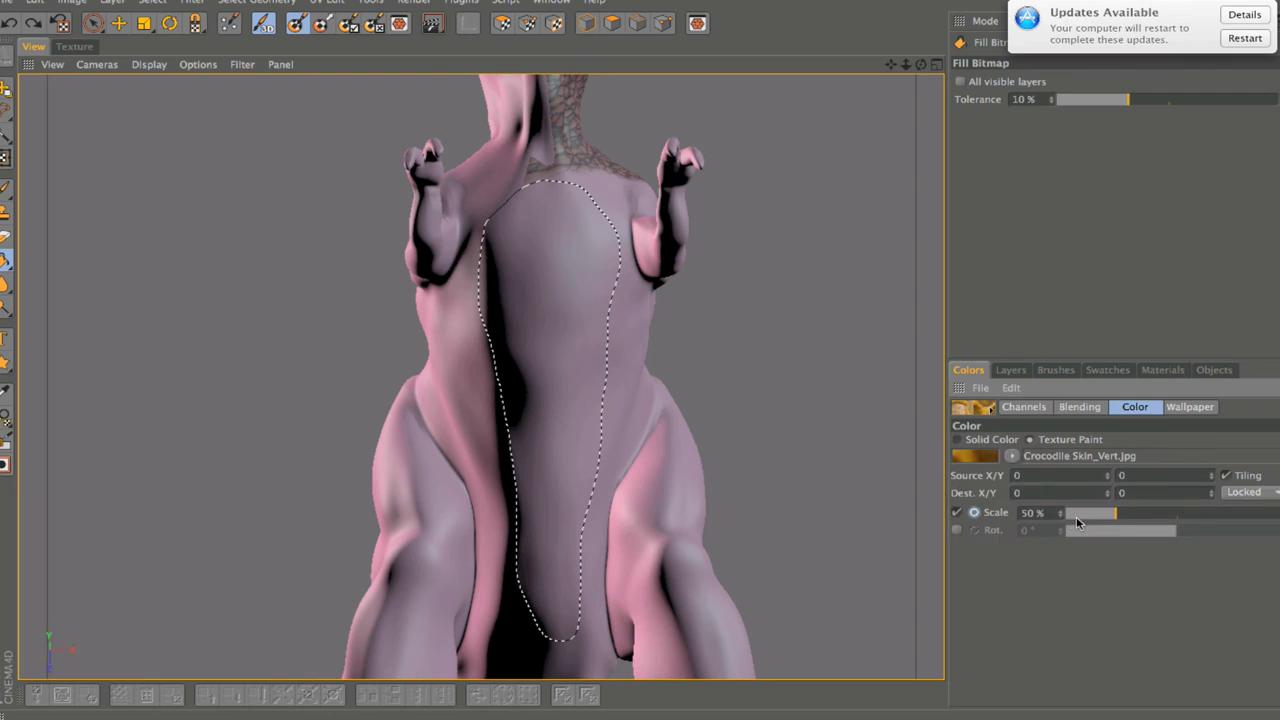
click(1030, 512)
text(15)
click(955, 512)
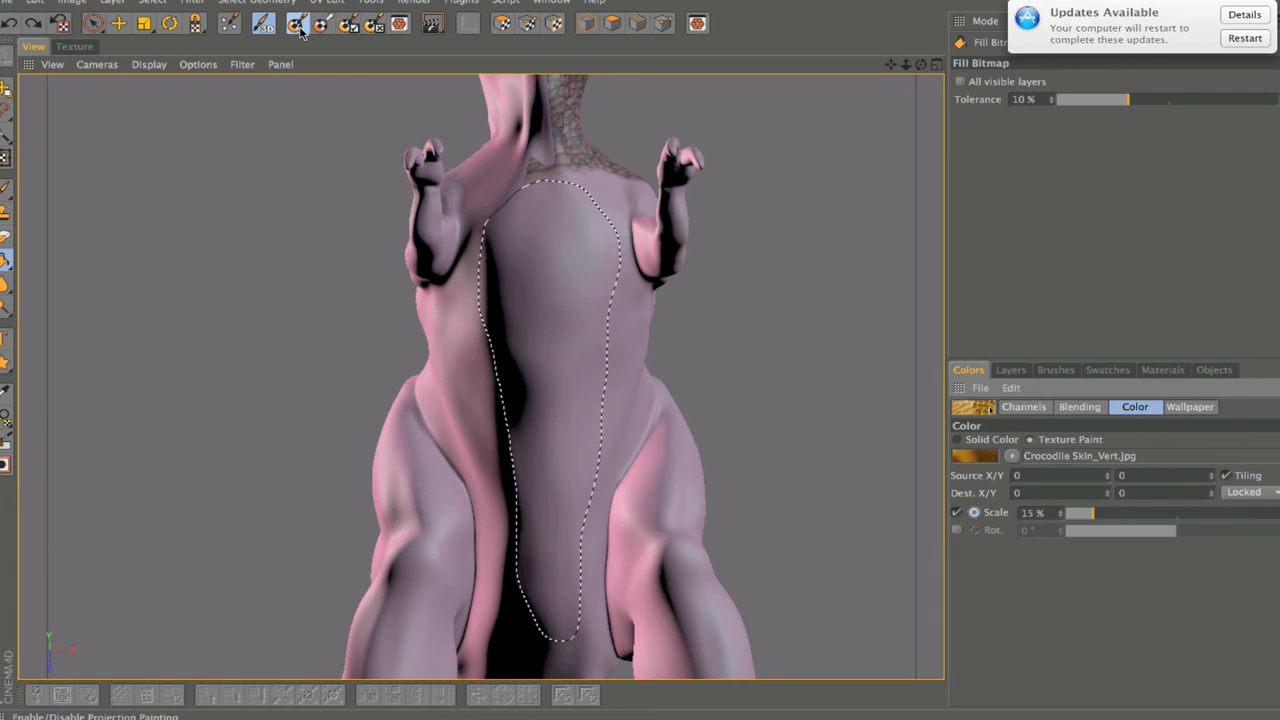
Step: Fill the lassoed belly with the 15% crocodile skin and inspect the projected pattern from different angles
click(545, 257)
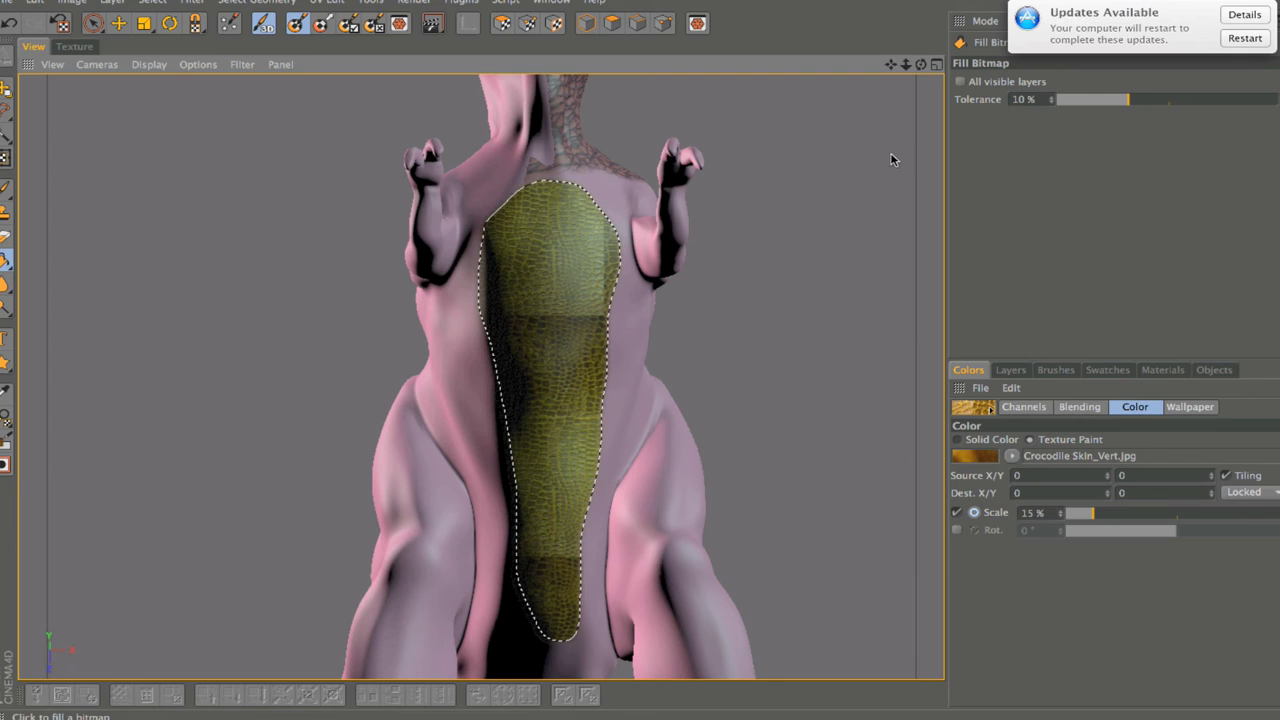
mouse_move(922, 65)
mouse_down()
mouse_move(955, 67)
mouse_move(925, 66)
mouse_up()
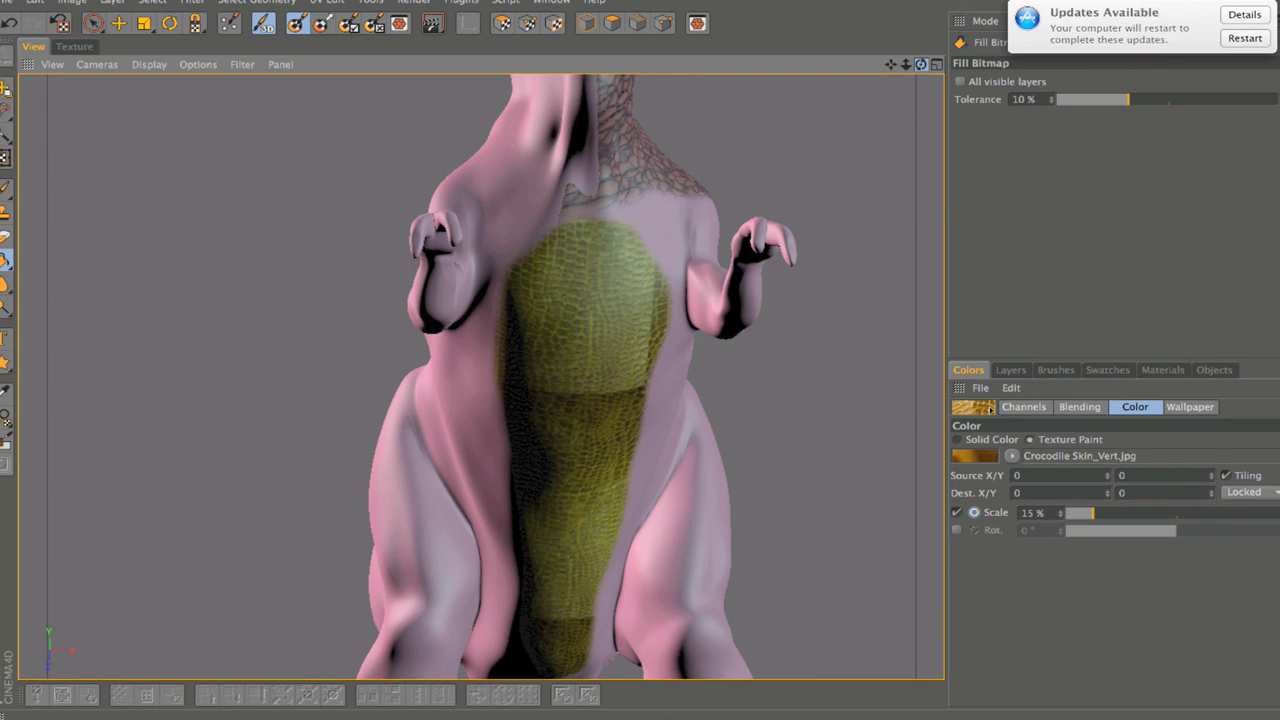
drag(921, 64, 985, 74)
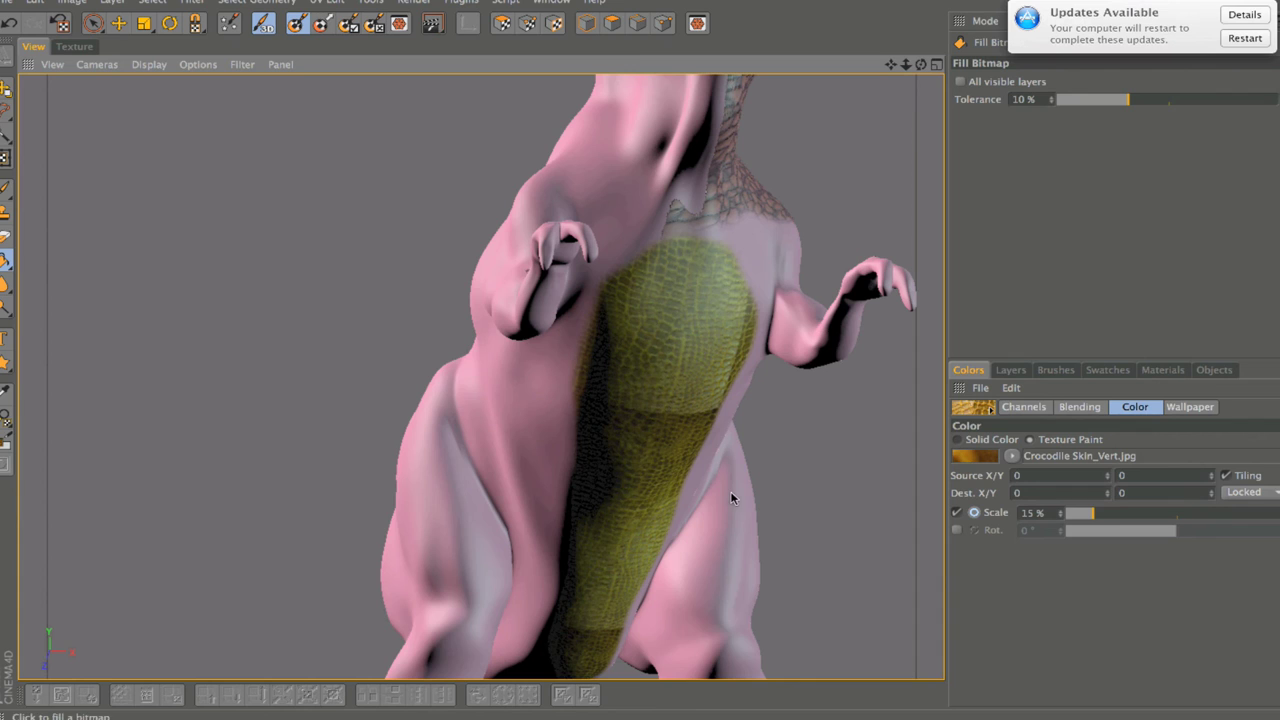
Step: Undo the 15% fill and set the crocodile skin scale to 40% in both the bump and color channels
drag(1092, 514, 1108, 515)
double_click(1040, 513)
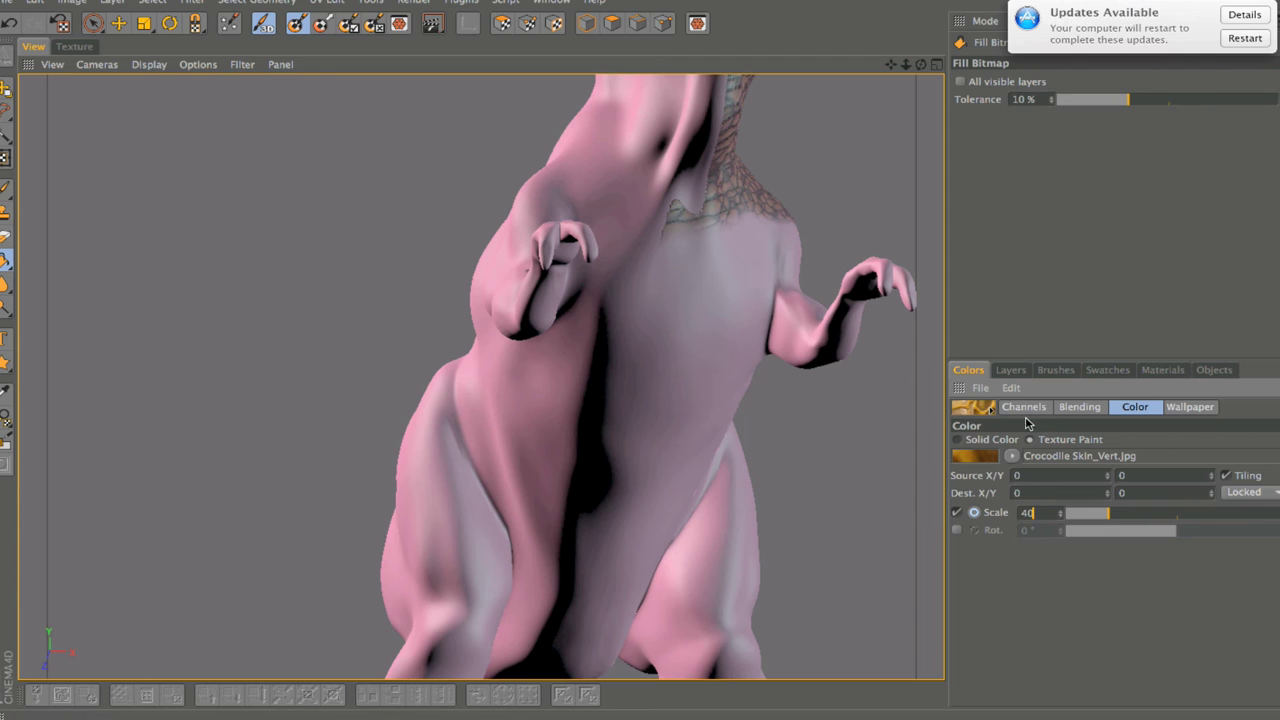
click(1029, 410)
click(988, 448)
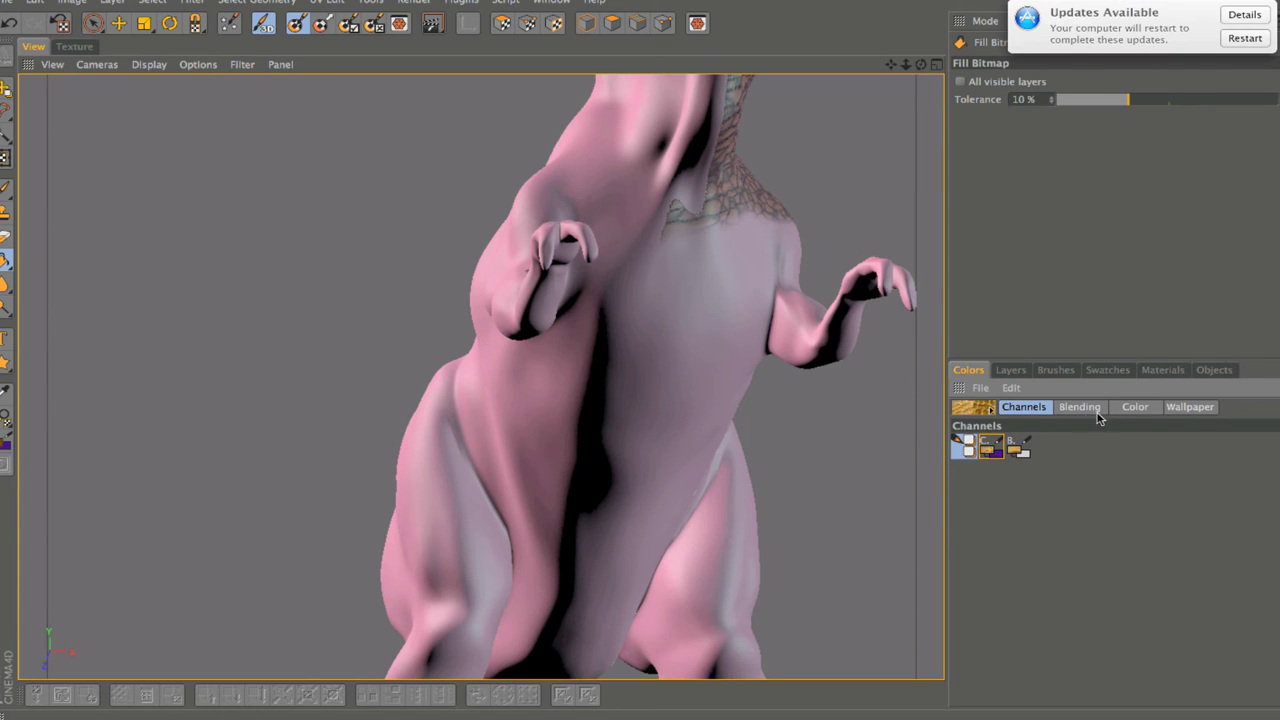
click(1133, 408)
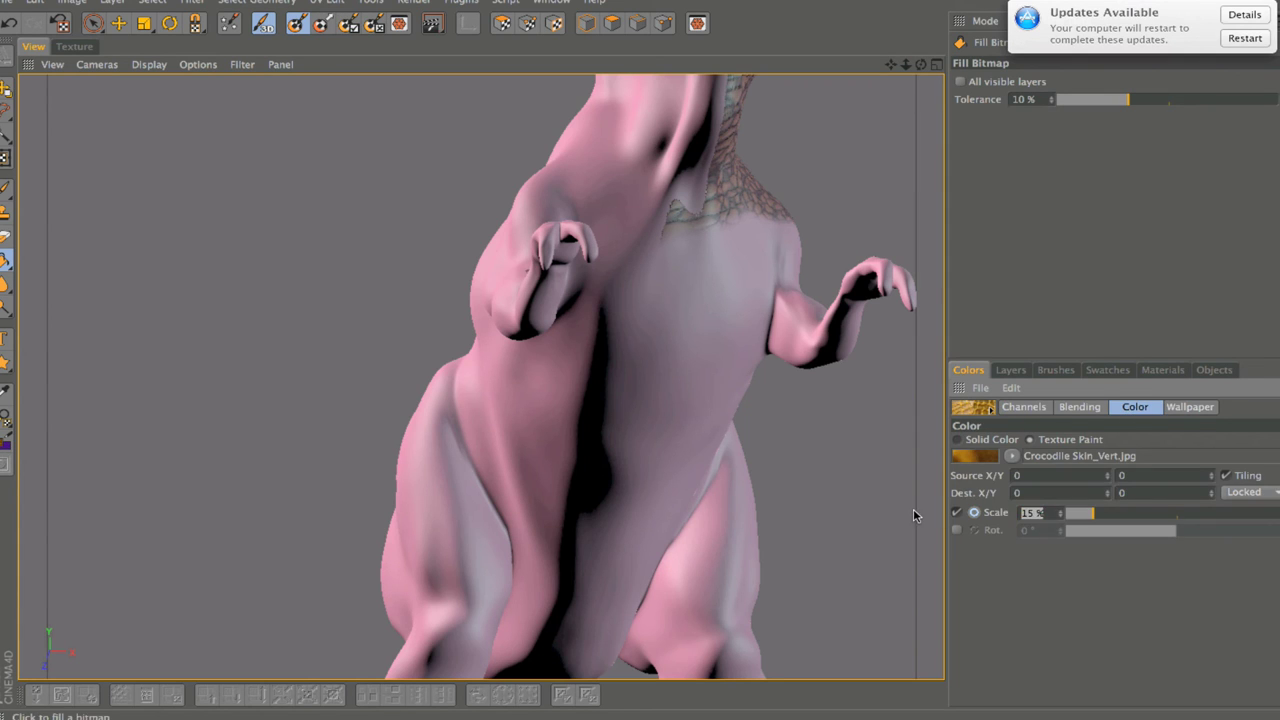
text(40)
key(Return)
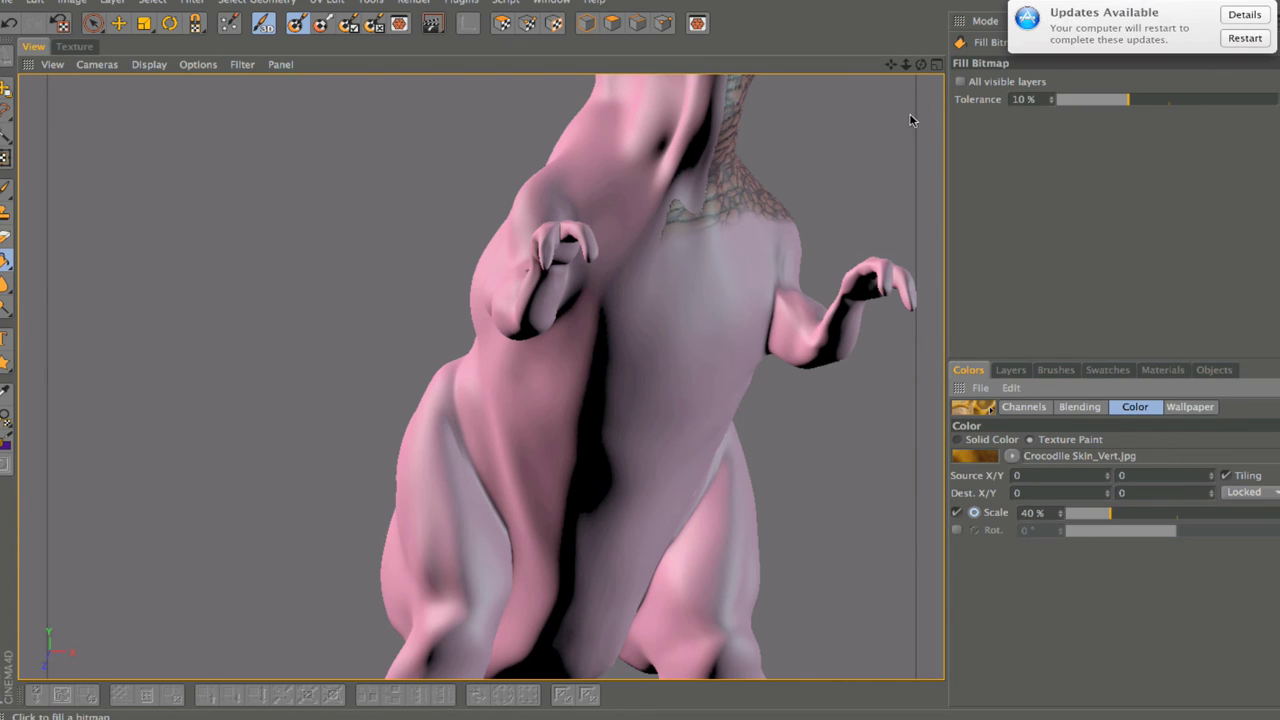
Step: Face the belly head-on and outline it from chest to groin with a freehand lasso selection
mouse_move(921, 65)
mouse_down()
mouse_move(770, 70)
mouse_move(936, 65)
mouse_move(920, 68)
mouse_up()
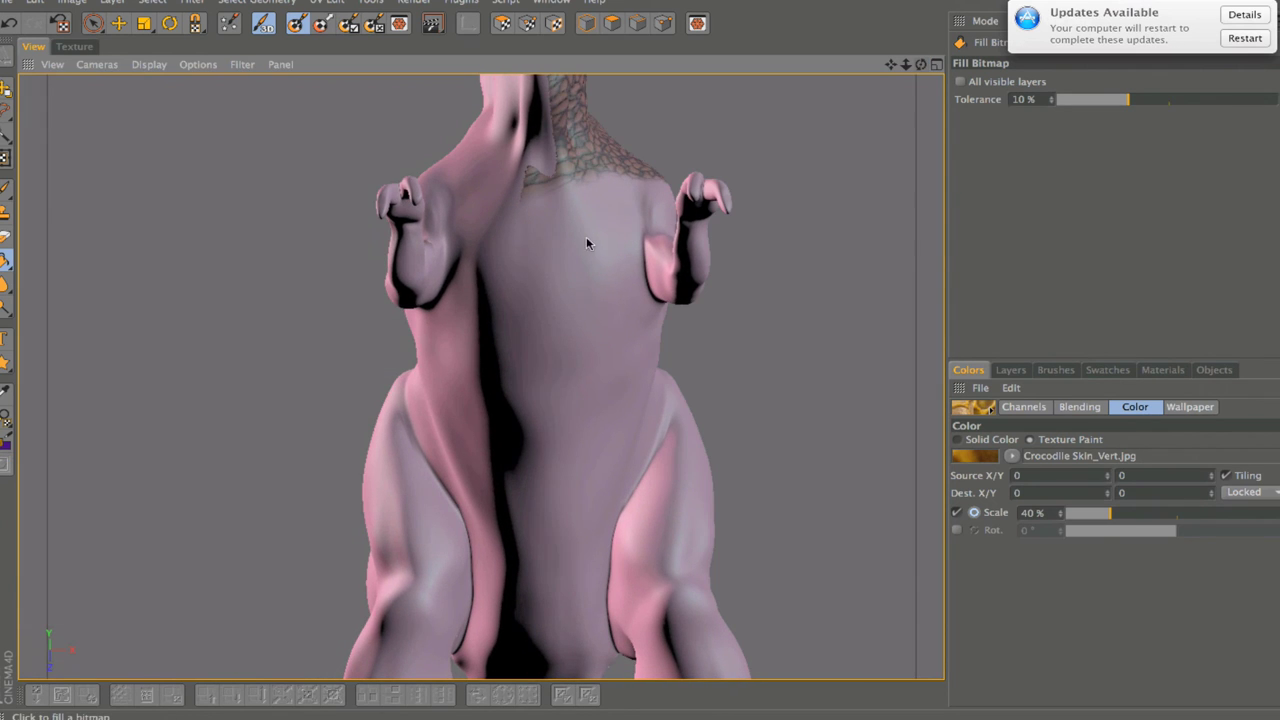
click(5, 116)
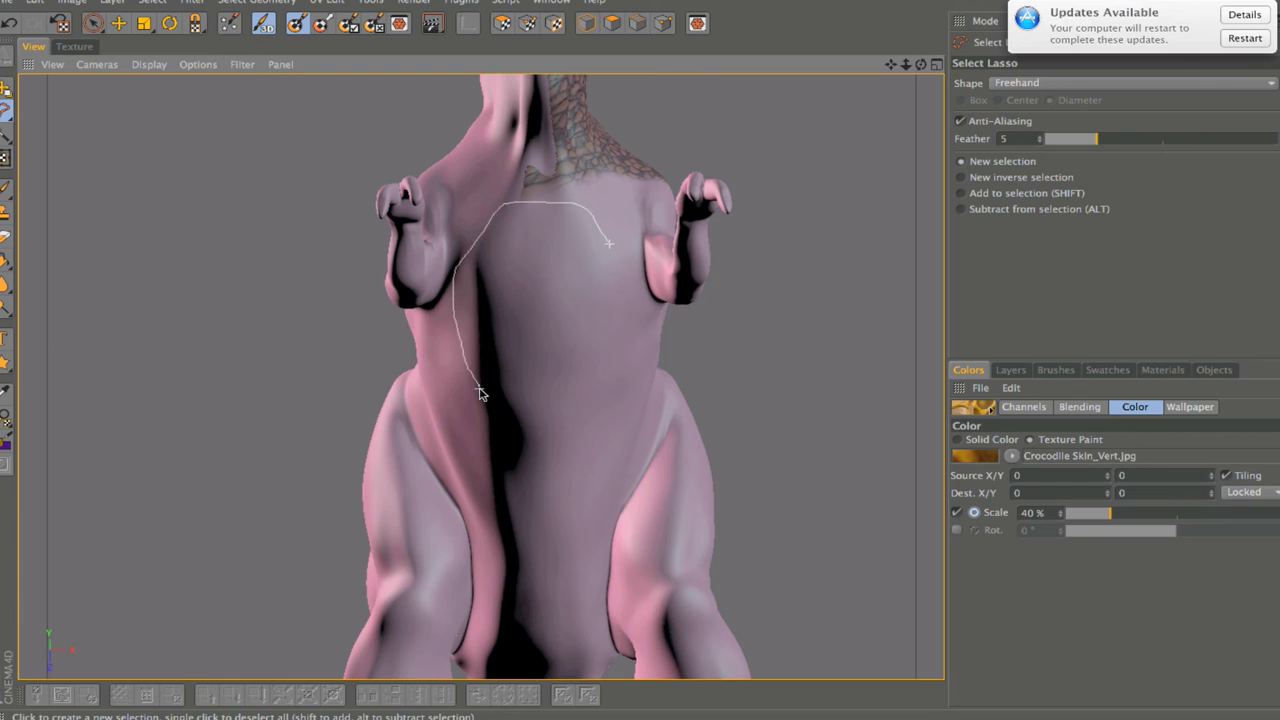
drag(480, 394, 489, 492)
drag(500, 580, 573, 612)
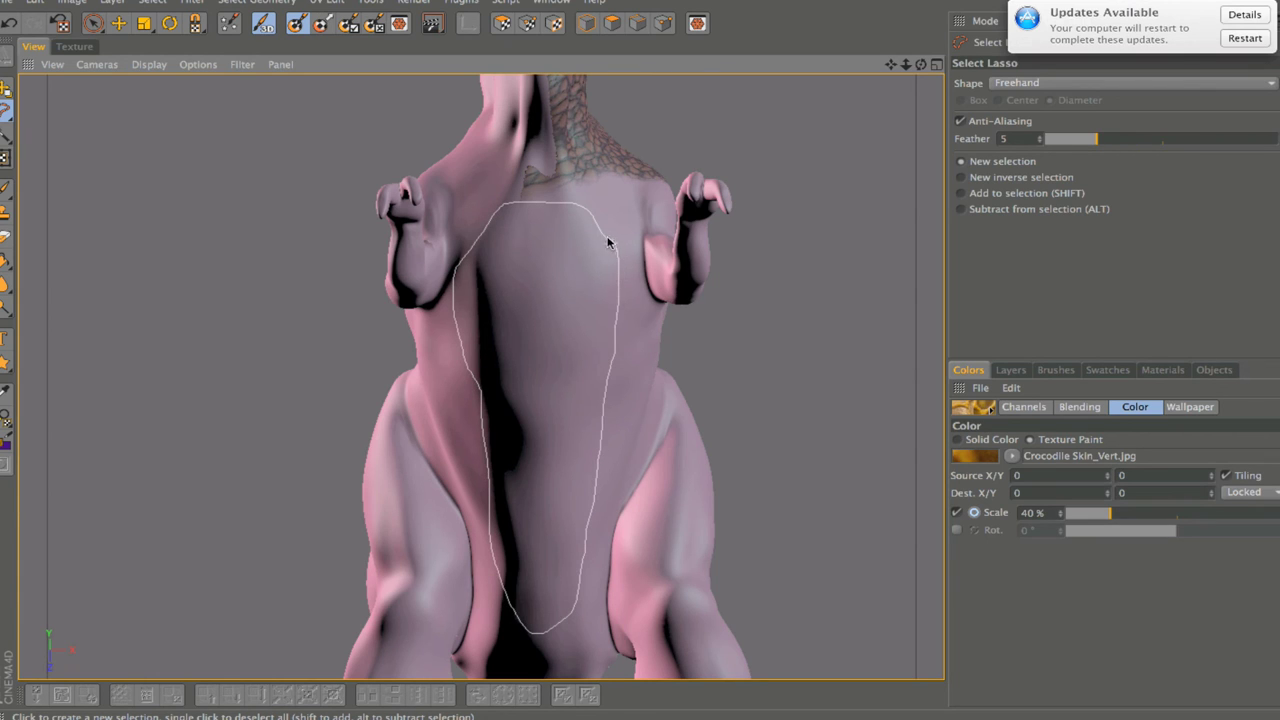
drag(607, 242, 600, 232)
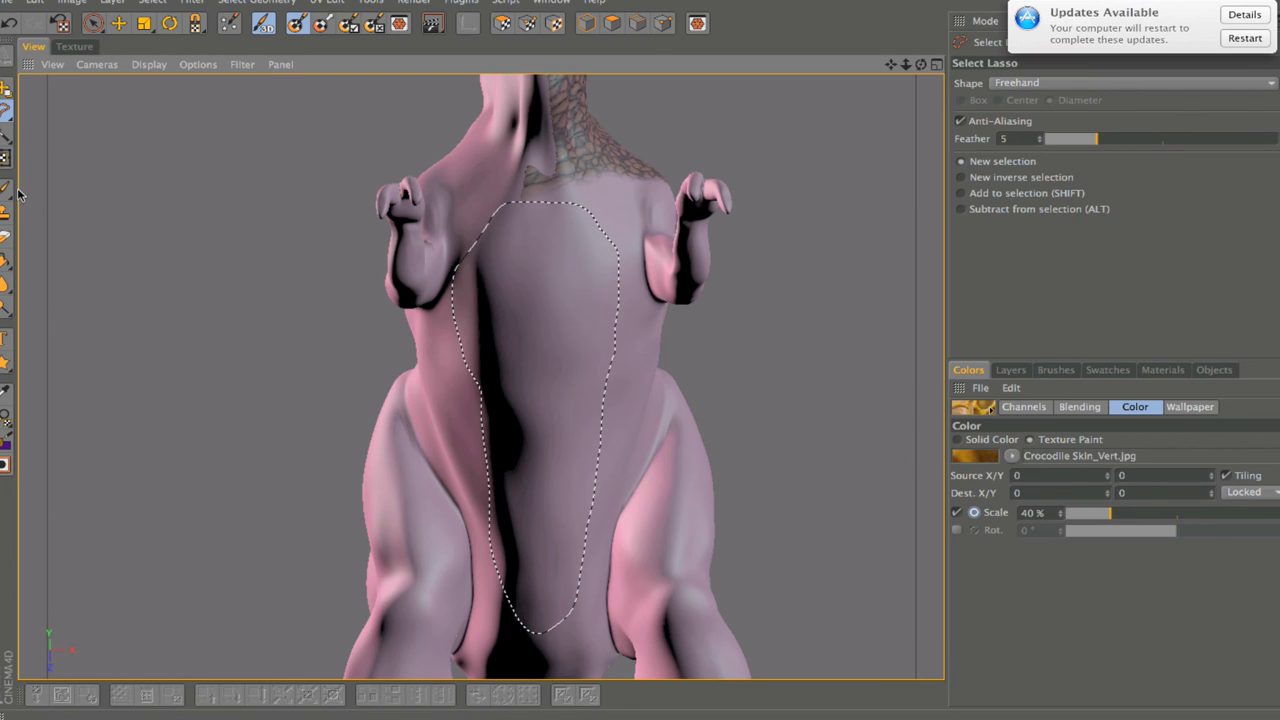
Step: Fill the belly selection with the 40% crocodile skin using Fill Bitmap and inspect it from another angle
click(4, 259)
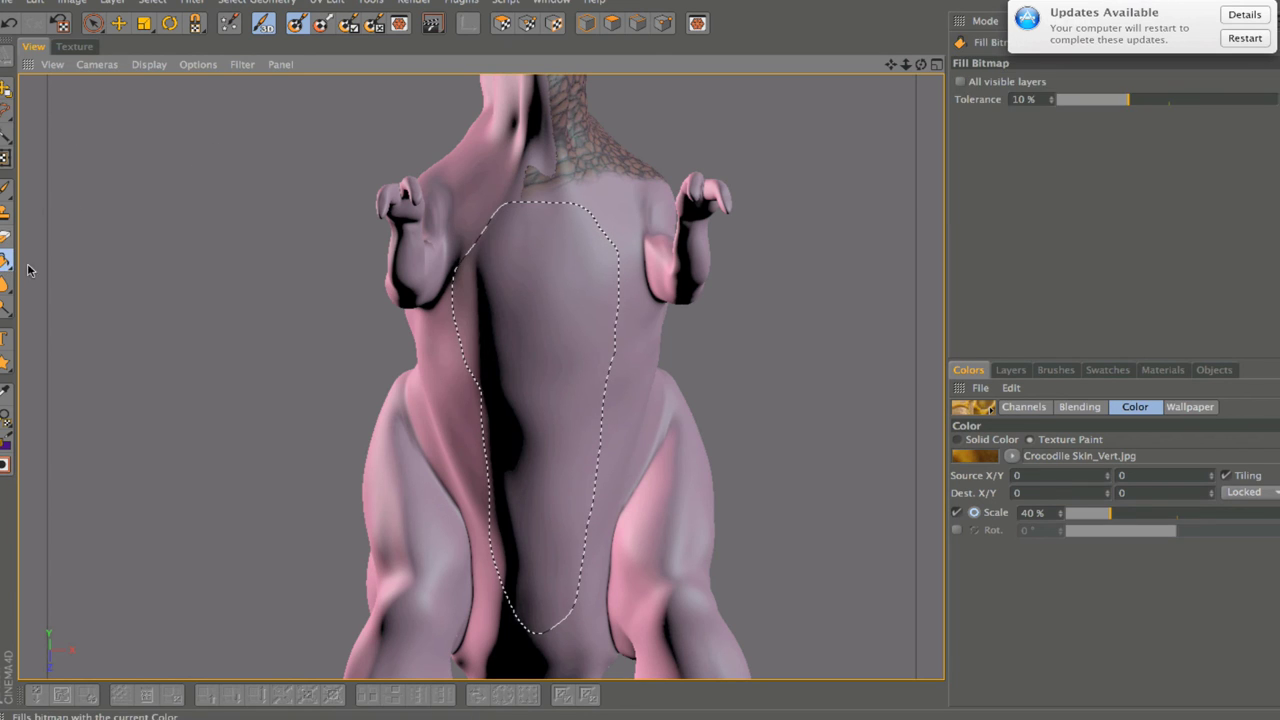
click(555, 341)
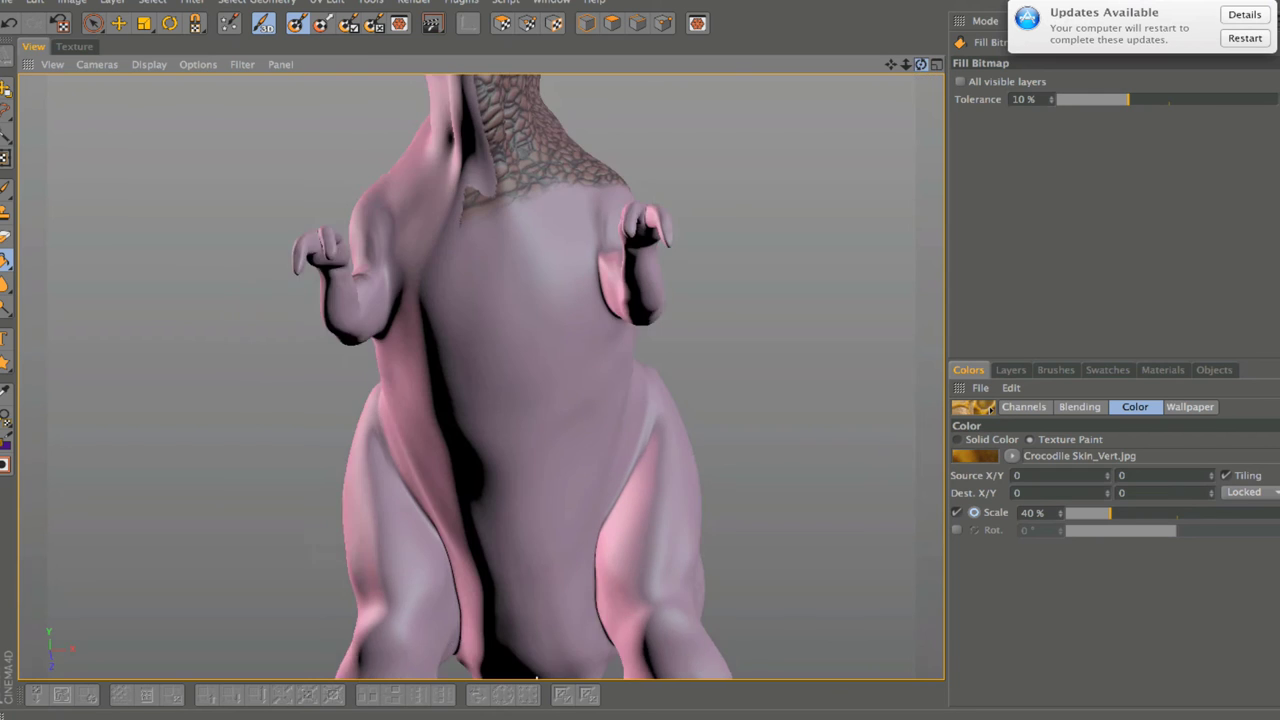
drag(921, 65, 920, 66)
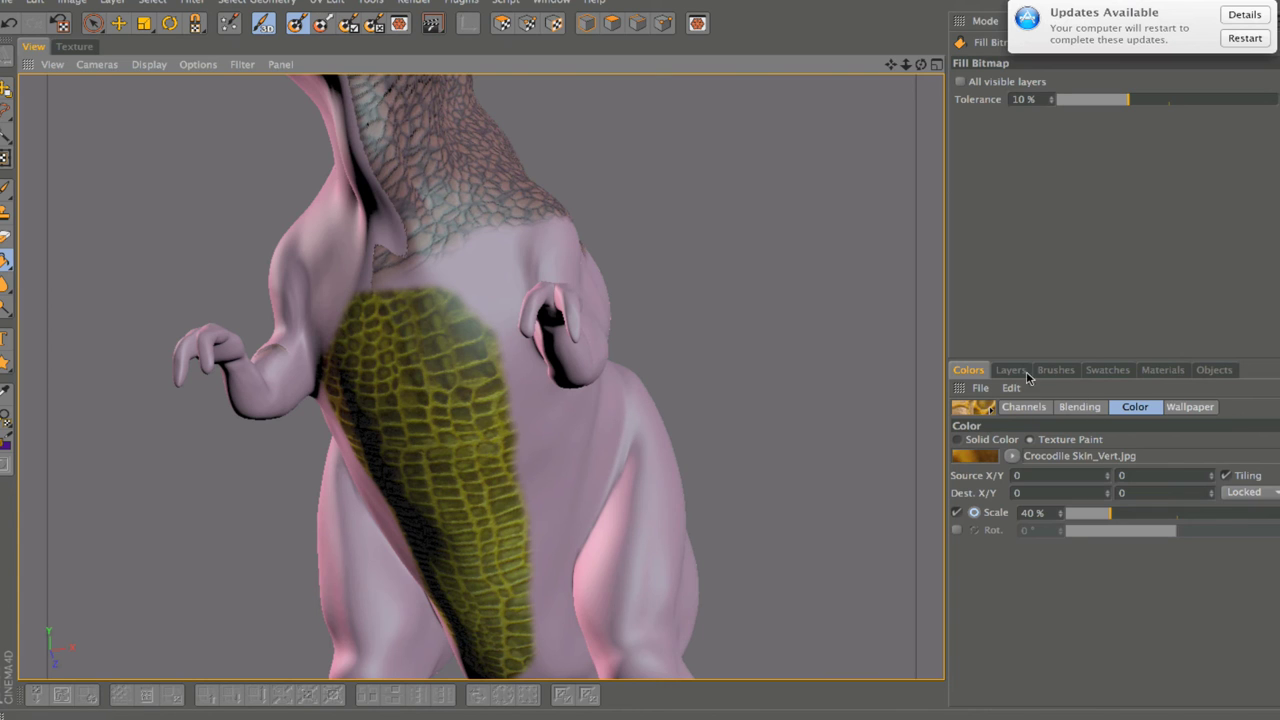
Step: Disable projection painting and make the 54% Multiply layer of Mat_Color.tif the active layer
click(1011, 370)
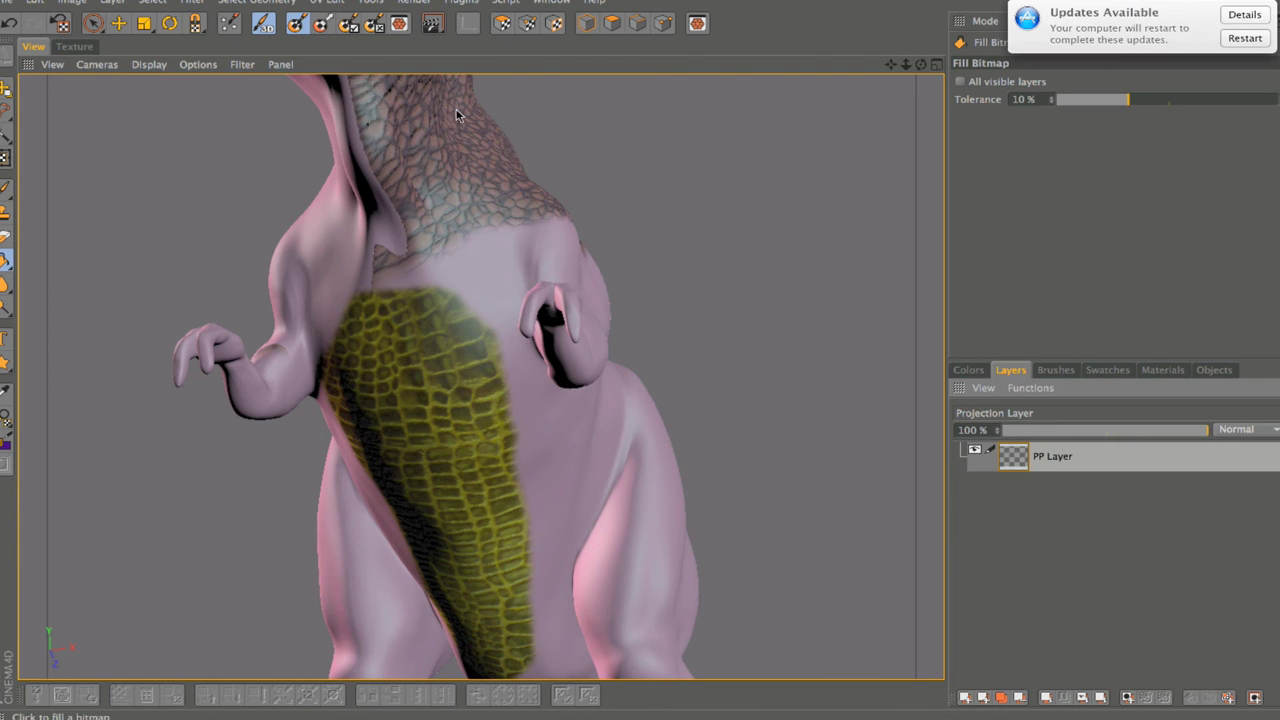
click(297, 23)
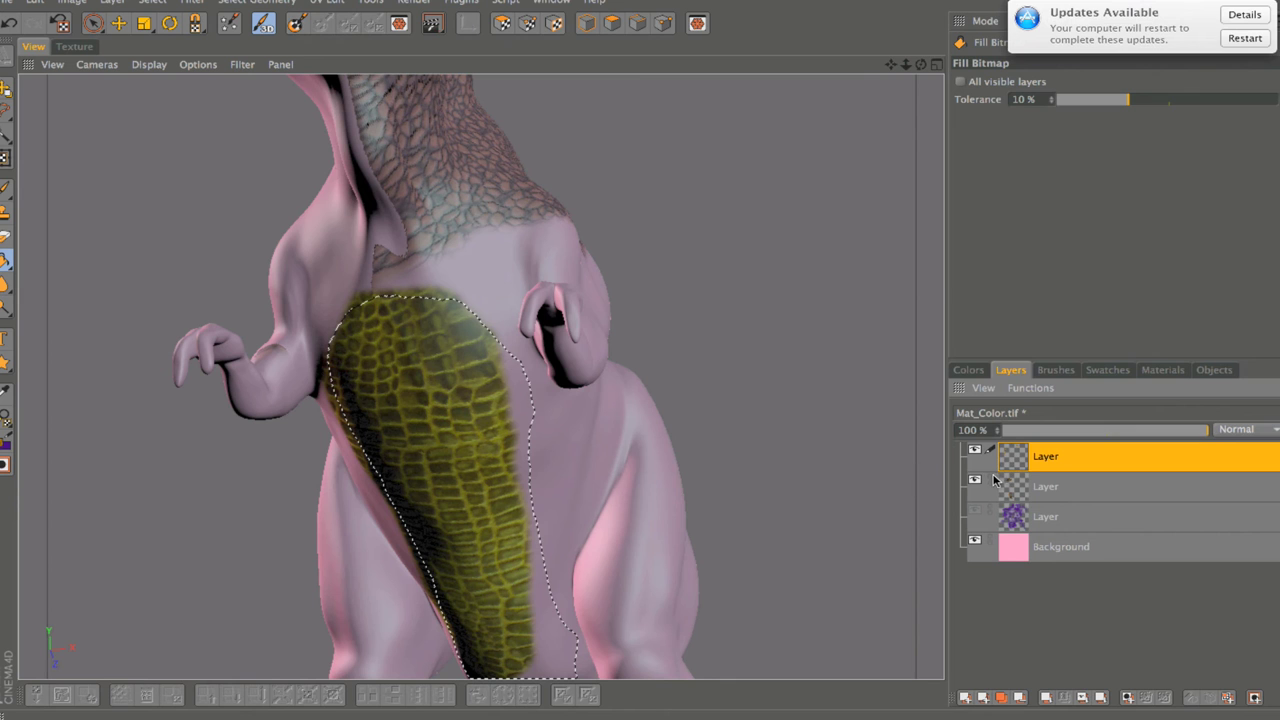
click(1064, 490)
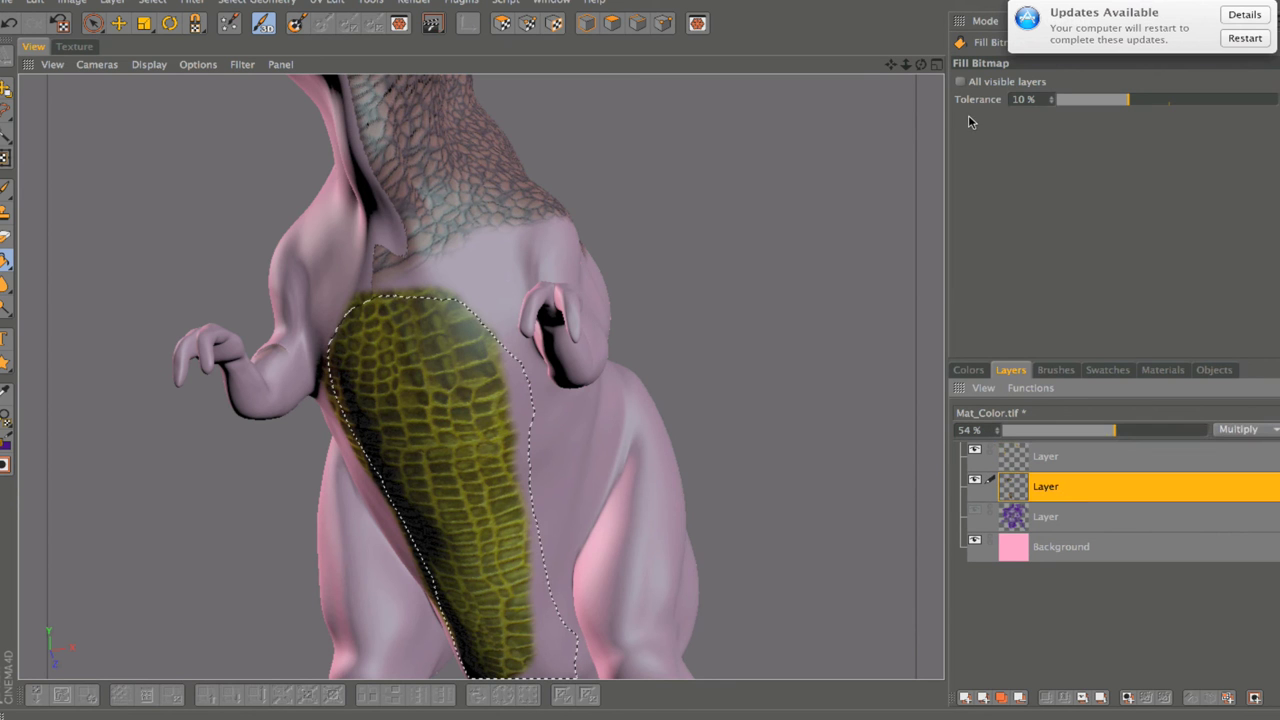
drag(919, 67, 481, 377)
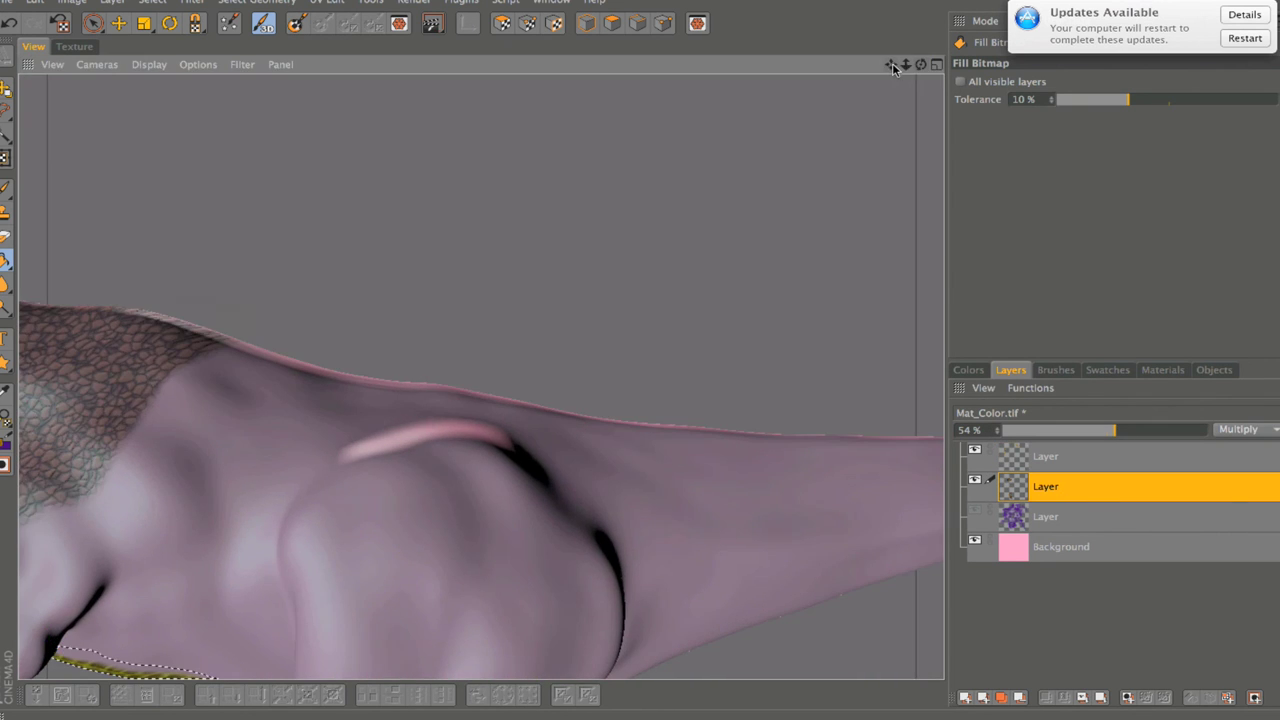
drag(891, 66, 481, 377)
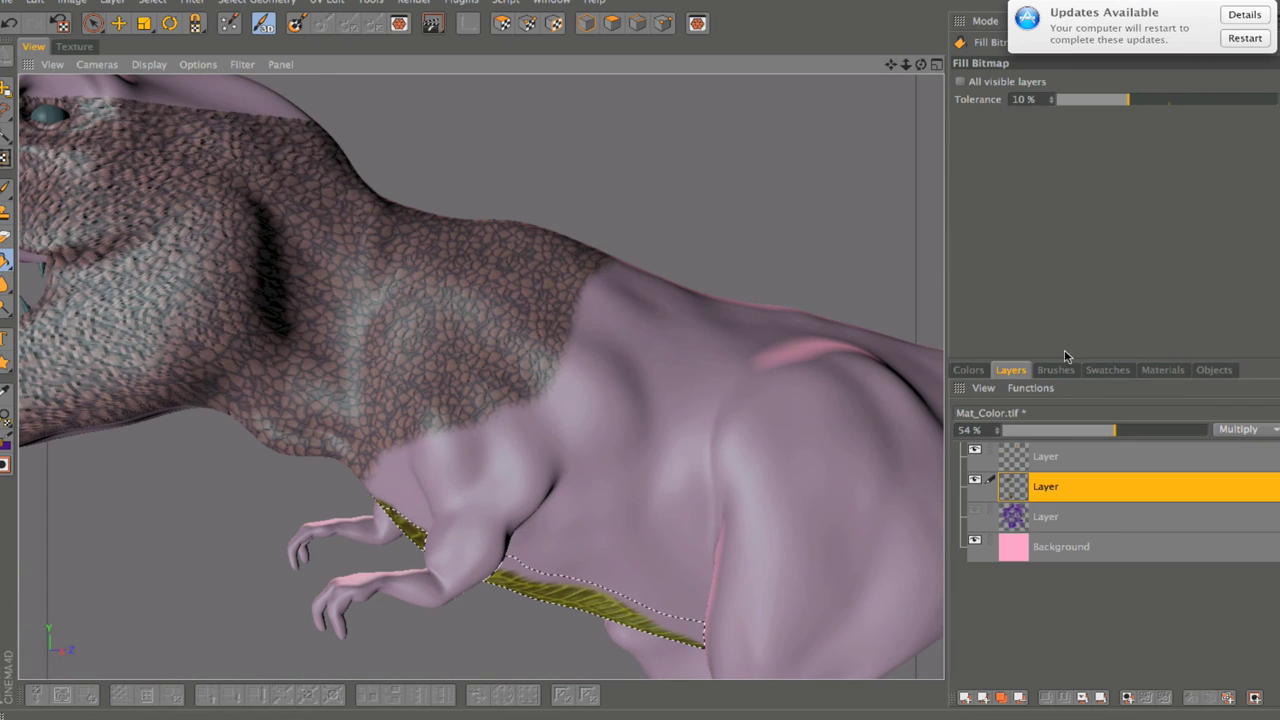
Step: Replace the crocodile skin paint texture with the brown-and-black scale pattern swatch for the color and bump channels
click(969, 370)
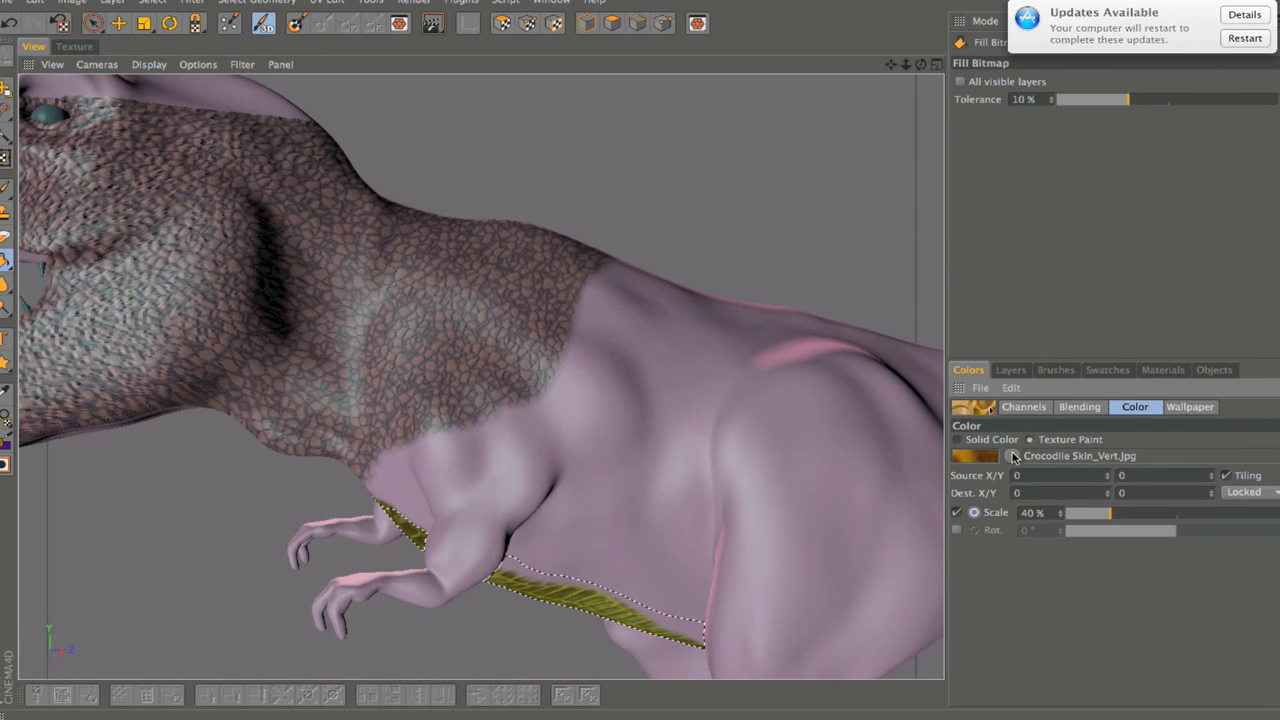
click(1014, 456)
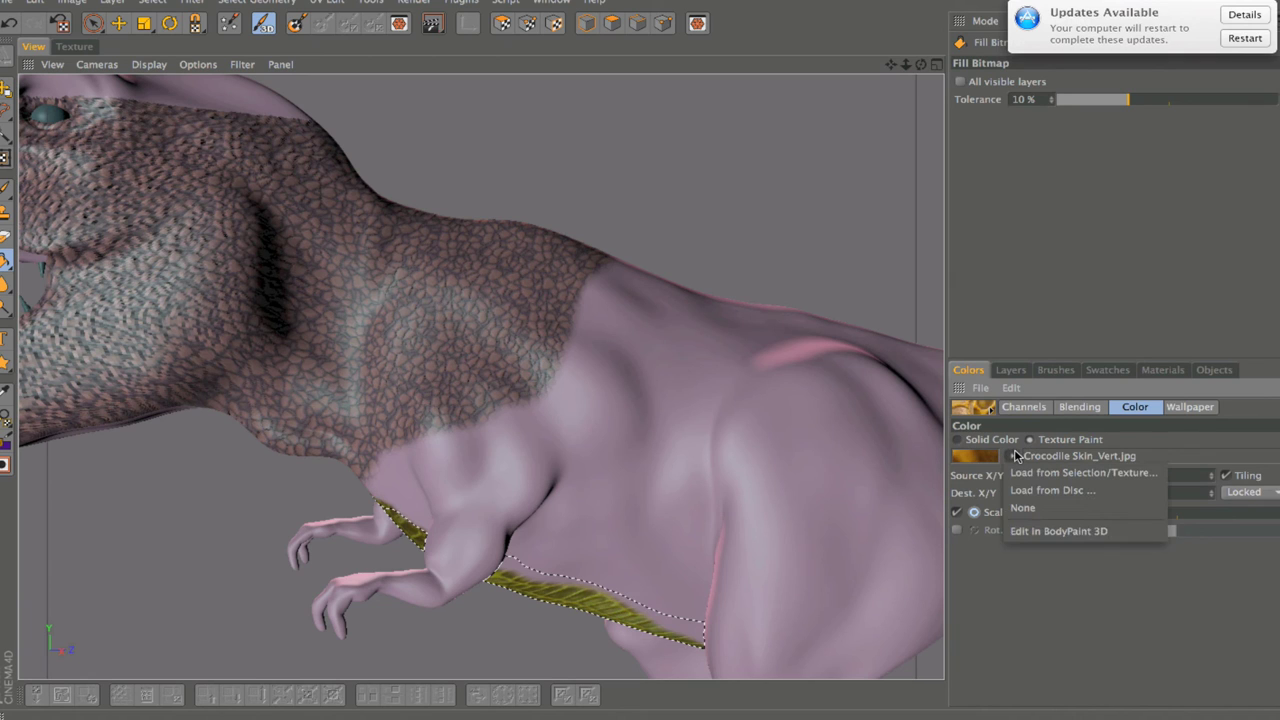
click(970, 440)
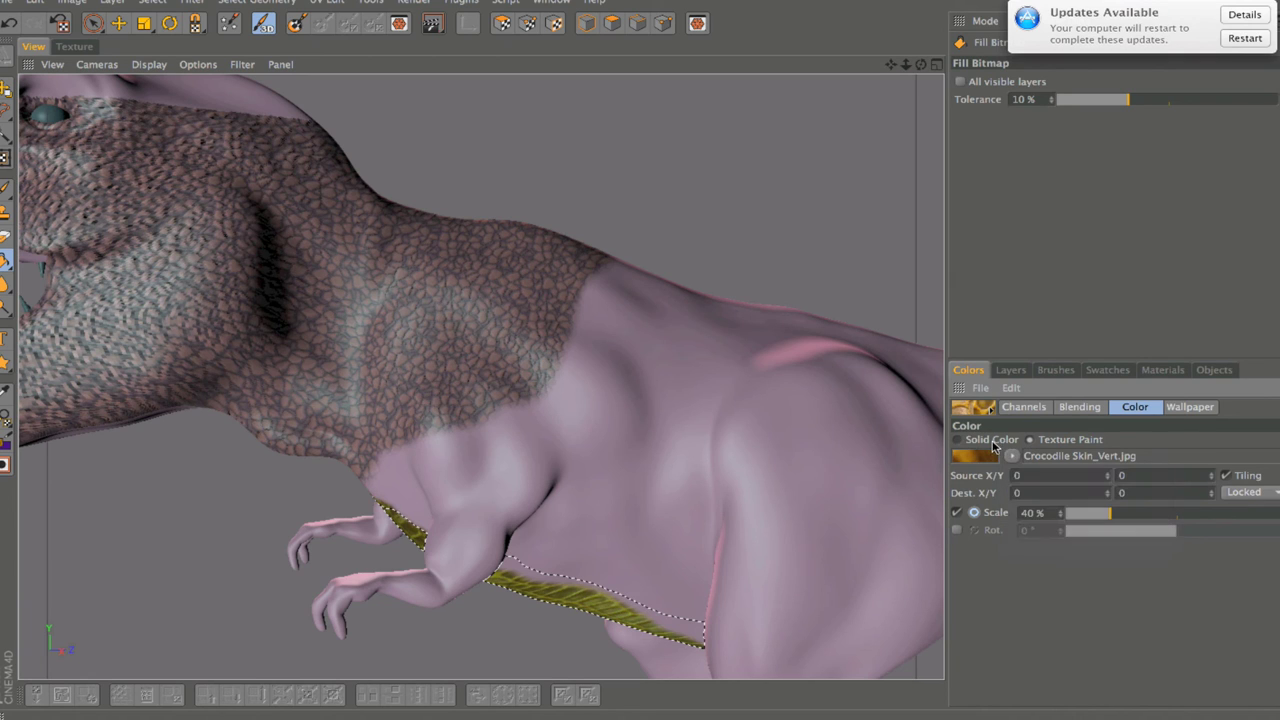
click(1030, 408)
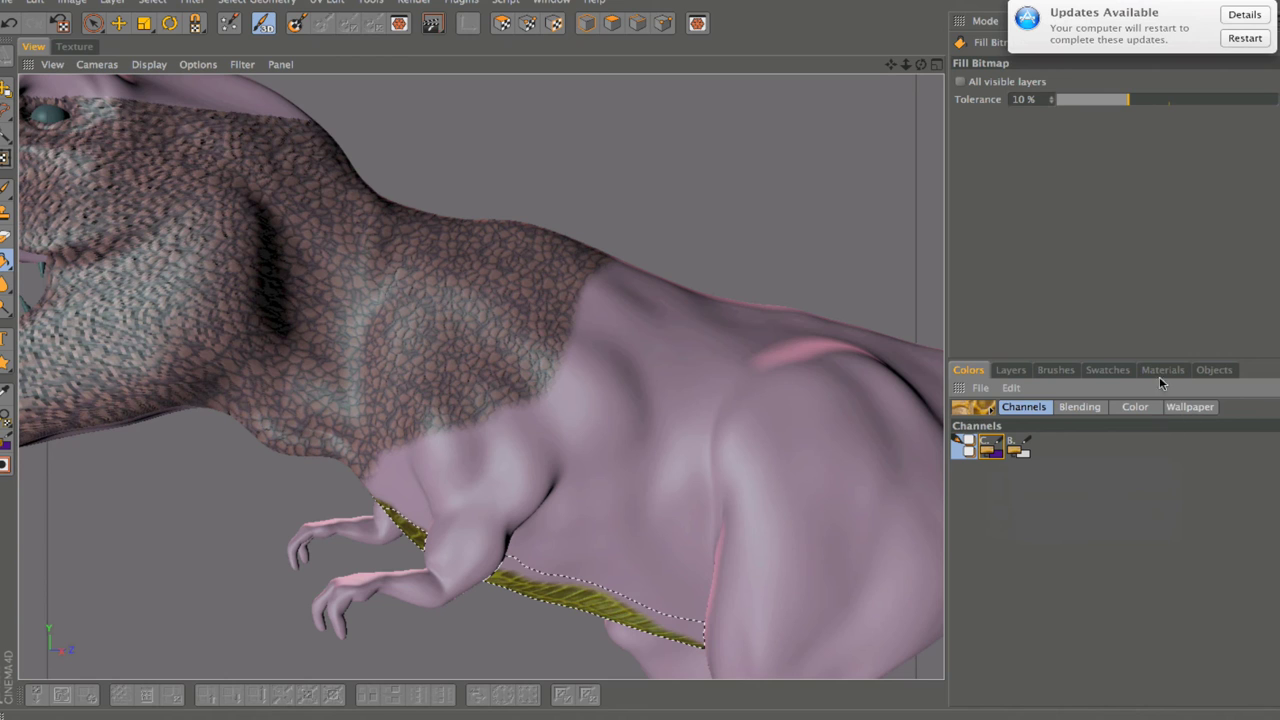
click(1104, 370)
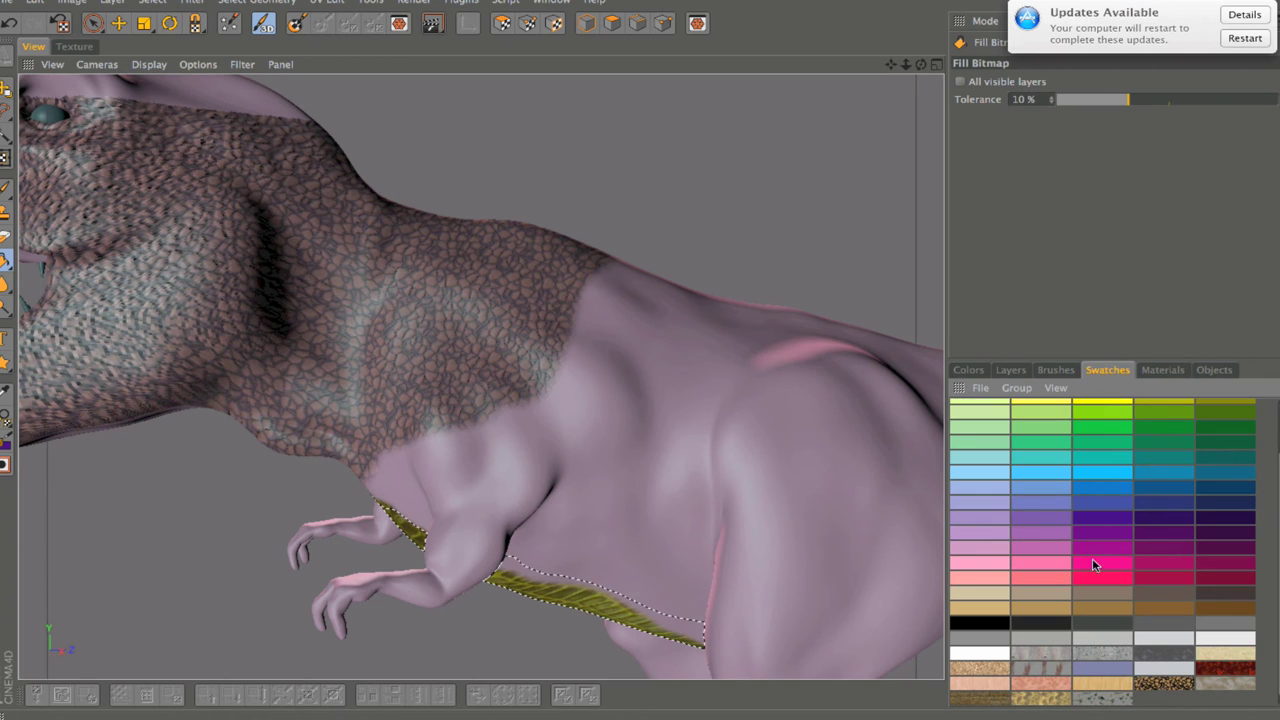
click(1162, 684)
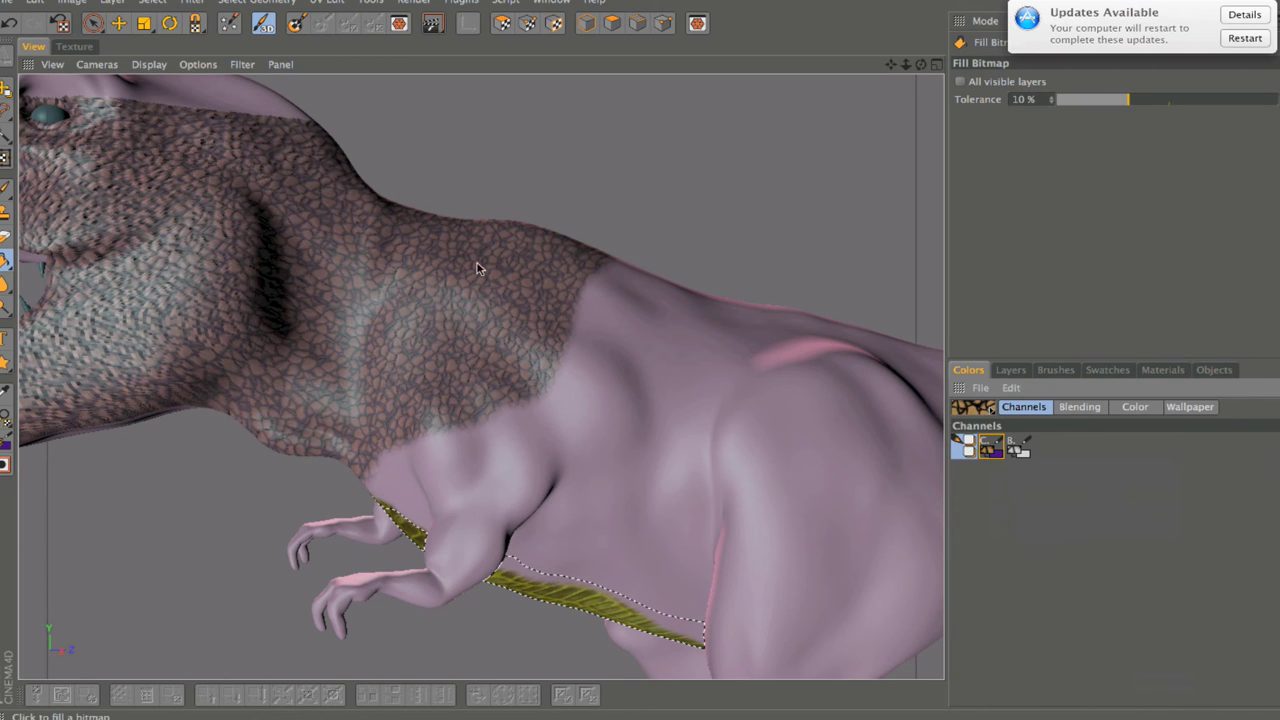
Step: Activate the Brush tool, turn the model to show the flank, and deselect the belly selection
click(6, 189)
drag(898, 63, 1160, 170)
drag(920, 67, 580, 2)
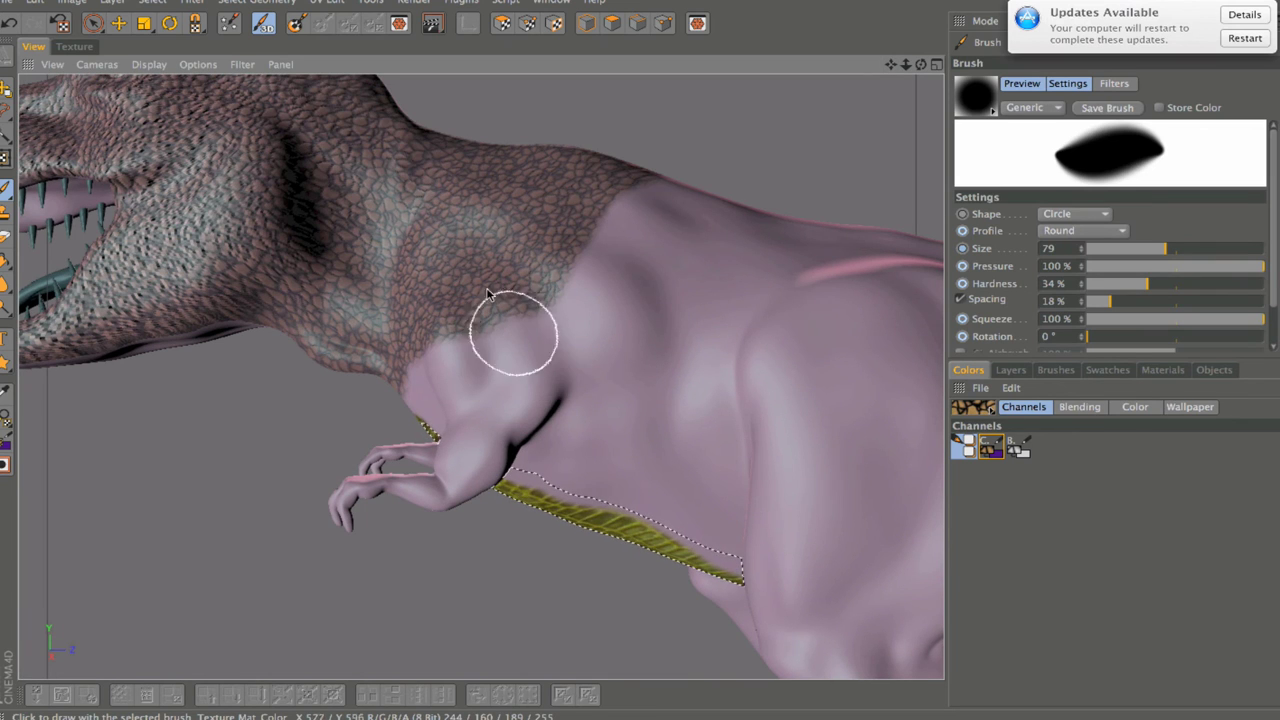
click(148, 2)
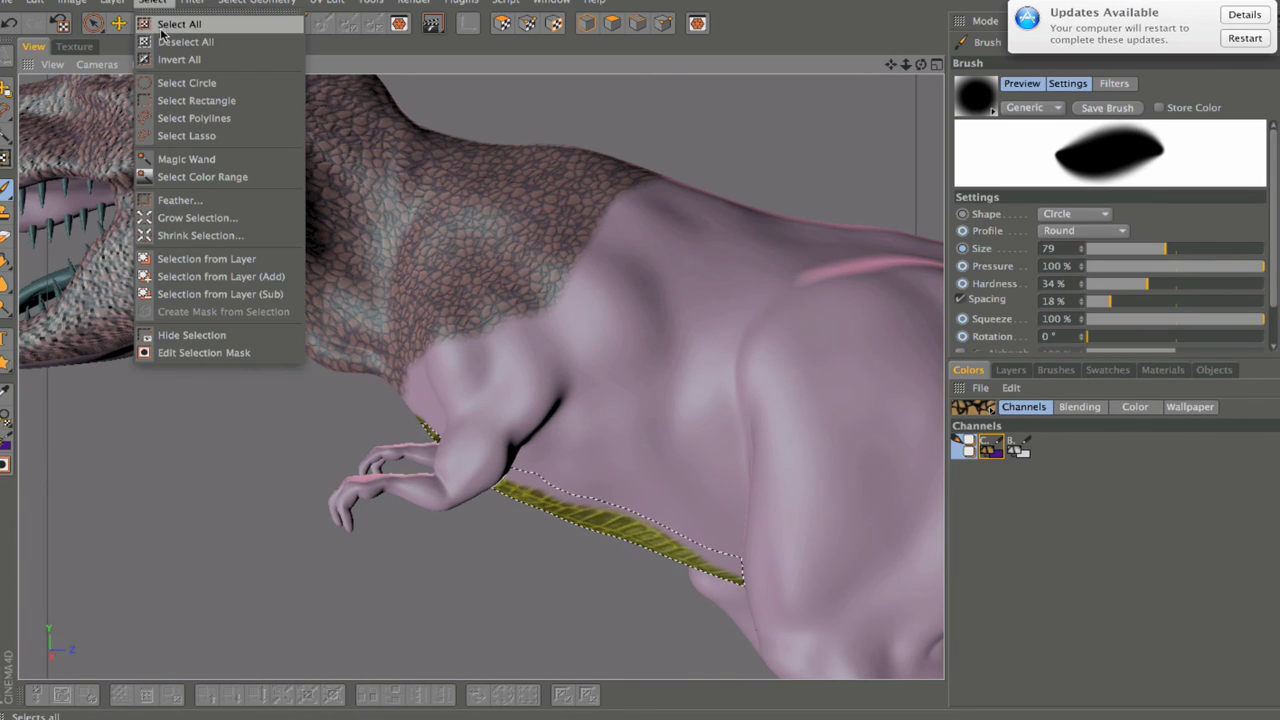
click(171, 40)
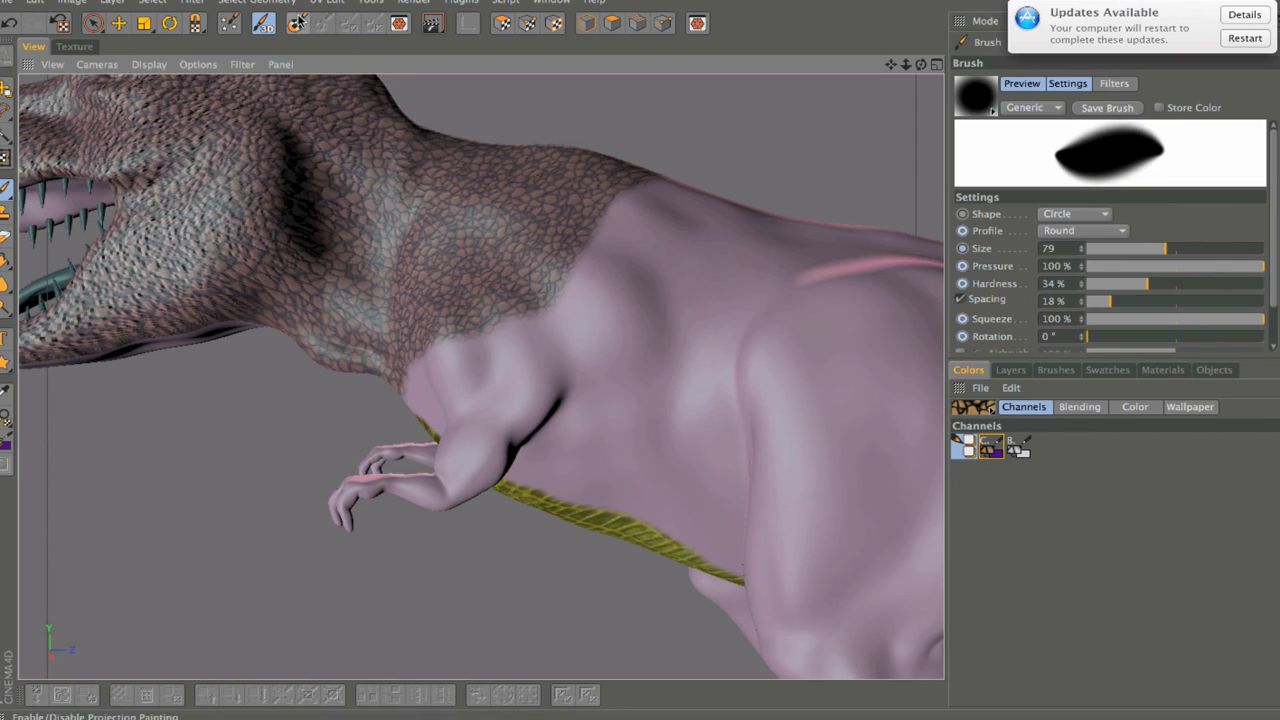
Step: Enable projection painting and brush the scale pattern over the shoulder, flank, front of the thigh, arm and claws
mouse_move(509, 334)
mouse_down()
mouse_move(445, 389)
mouse_move(450, 416)
mouse_move(505, 440)
mouse_move(524, 478)
mouse_move(629, 506)
mouse_move(491, 329)
mouse_move(517, 423)
mouse_move(661, 200)
mouse_move(660, 263)
mouse_move(593, 367)
mouse_move(613, 432)
mouse_move(710, 578)
mouse_move(765, 585)
mouse_move(752, 591)
mouse_move(743, 457)
mouse_move(730, 503)
mouse_move(694, 300)
mouse_move(722, 370)
mouse_move(752, 190)
mouse_move(685, 421)
mouse_move(668, 382)
mouse_move(770, 403)
mouse_move(785, 322)
mouse_up()
mouse_move(800, 247)
mouse_down()
mouse_move(846, 350)
mouse_move(829, 449)
mouse_up()
mouse_move(787, 567)
mouse_down()
mouse_move(765, 645)
mouse_move(850, 680)
mouse_move(903, 629)
mouse_move(858, 663)
mouse_up()
mouse_move(896, 516)
mouse_down()
mouse_move(858, 470)
mouse_move(930, 255)
mouse_up()
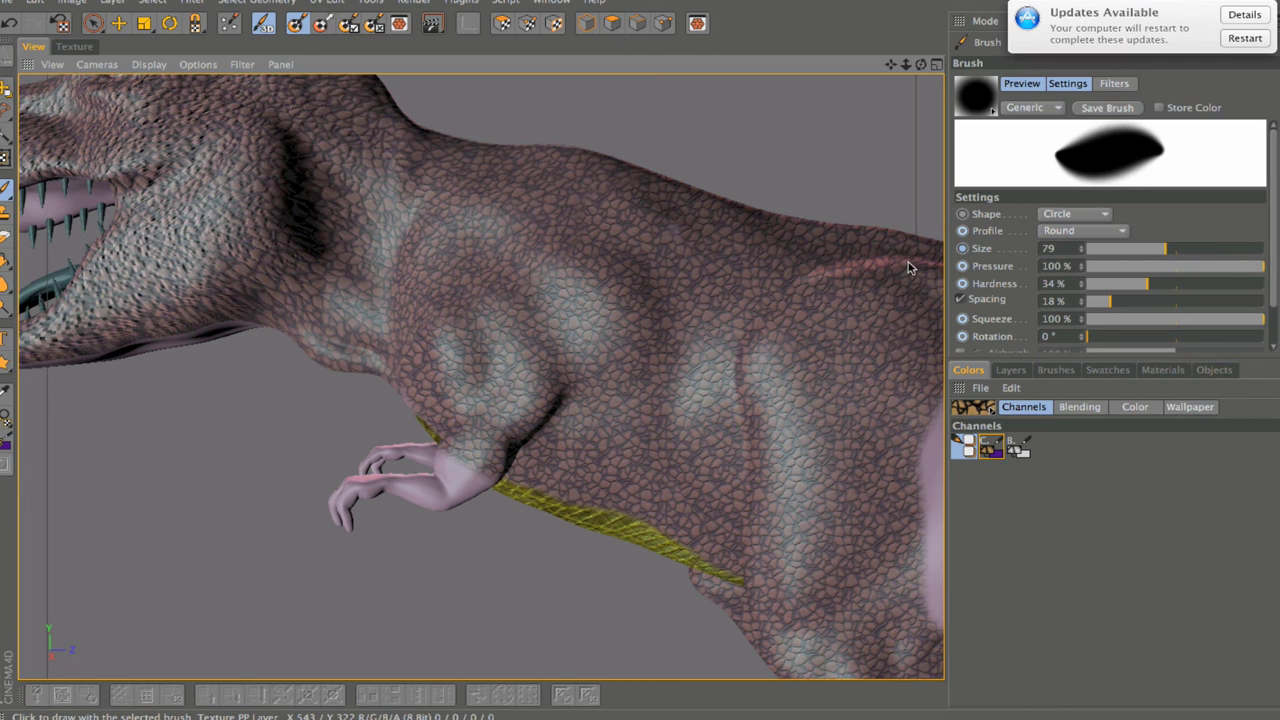
mouse_move(420, 470)
mouse_down()
mouse_move(343, 500)
mouse_move(414, 508)
mouse_move(437, 478)
mouse_move(329, 491)
mouse_up()
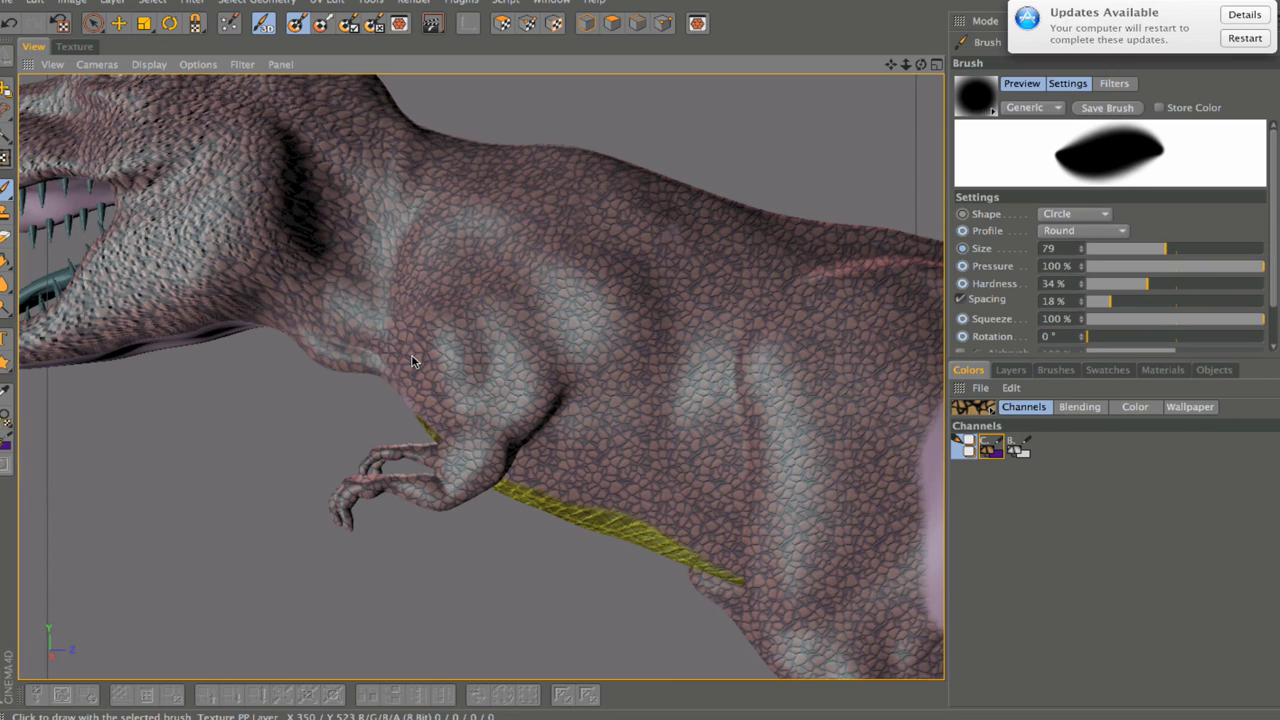
Step: Paint the scale pattern down the hind leg, across the rest of the thigh and onto the tail base
drag(890, 64, 576, 1)
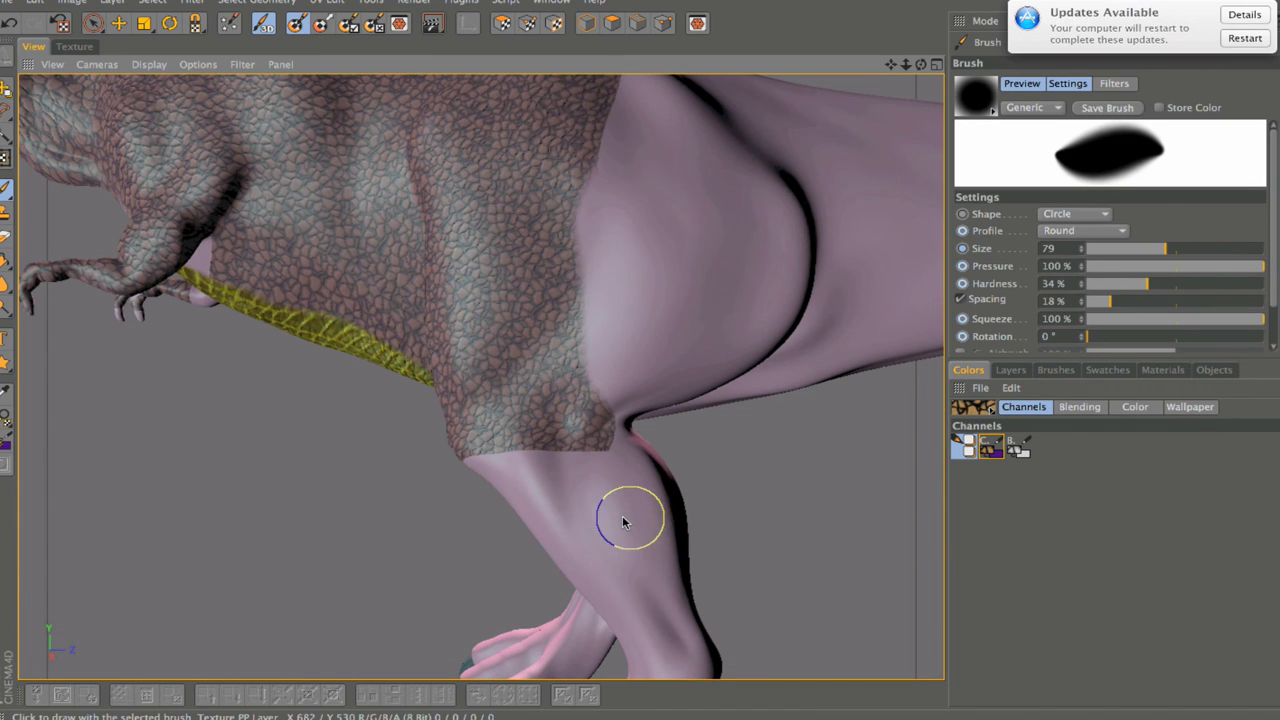
mouse_move(629, 514)
mouse_down()
mouse_move(560, 470)
mouse_move(600, 560)
mouse_move(613, 463)
mouse_move(631, 437)
mouse_move(608, 569)
mouse_move(674, 526)
mouse_move(638, 650)
mouse_move(700, 640)
mouse_move(515, 650)
mouse_move(470, 688)
mouse_move(575, 688)
mouse_up()
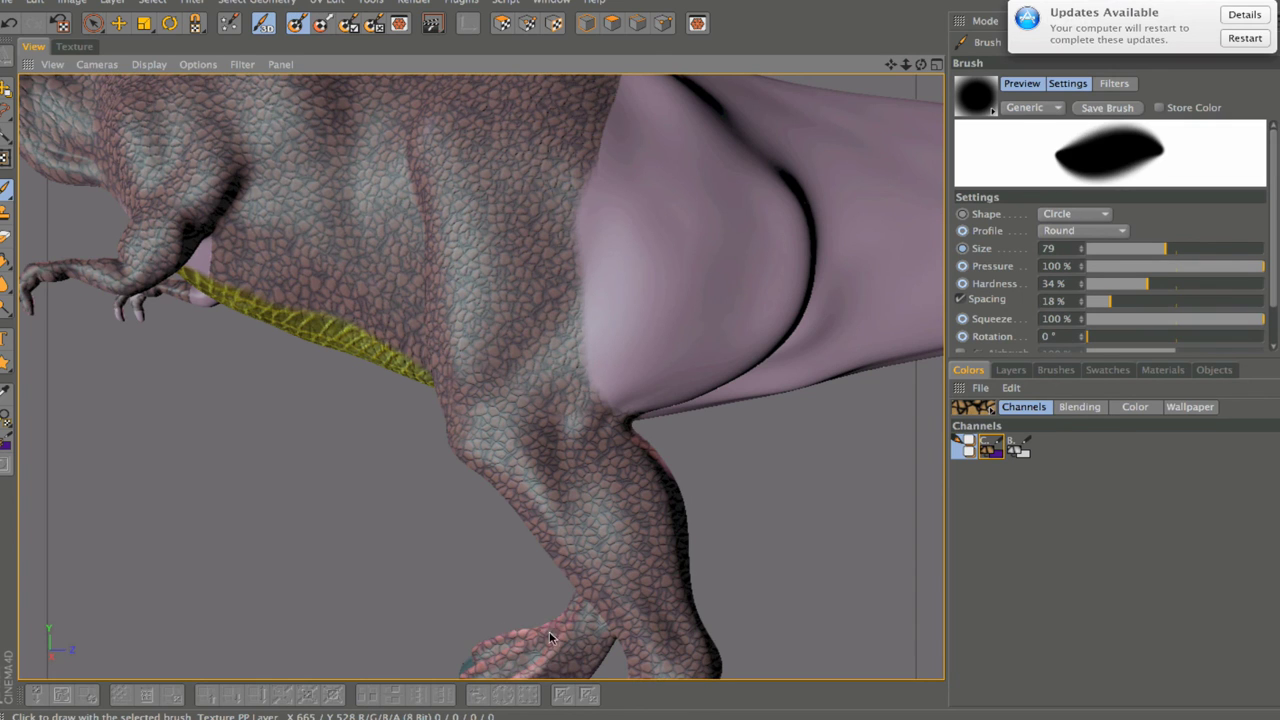
mouse_move(612, 412)
mouse_down()
mouse_move(769, 317)
mouse_move(734, 189)
mouse_move(620, 215)
mouse_move(565, 200)
mouse_move(634, 214)
mouse_move(591, 363)
mouse_up()
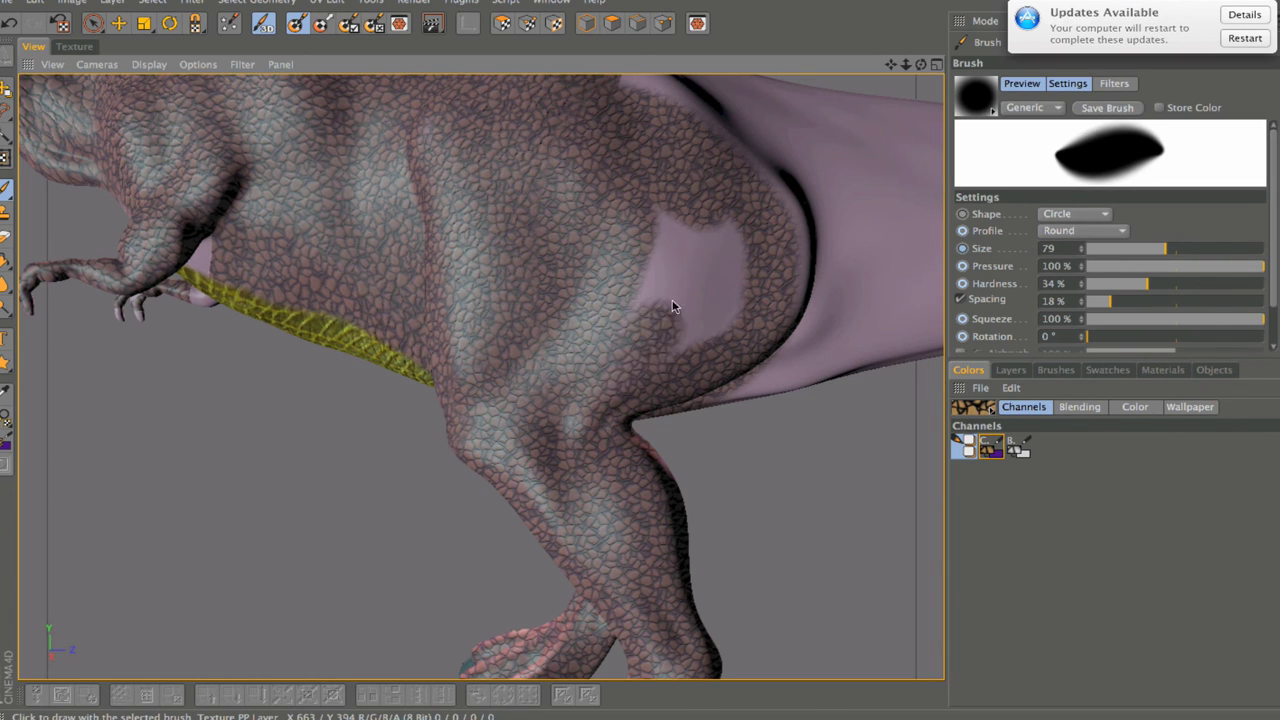
mouse_move(673, 307)
mouse_down()
mouse_move(700, 177)
mouse_move(677, 346)
mouse_move(813, 393)
mouse_move(826, 194)
mouse_move(843, 300)
mouse_move(785, 145)
mouse_move(675, 148)
mouse_move(766, 100)
mouse_move(756, 103)
mouse_up()
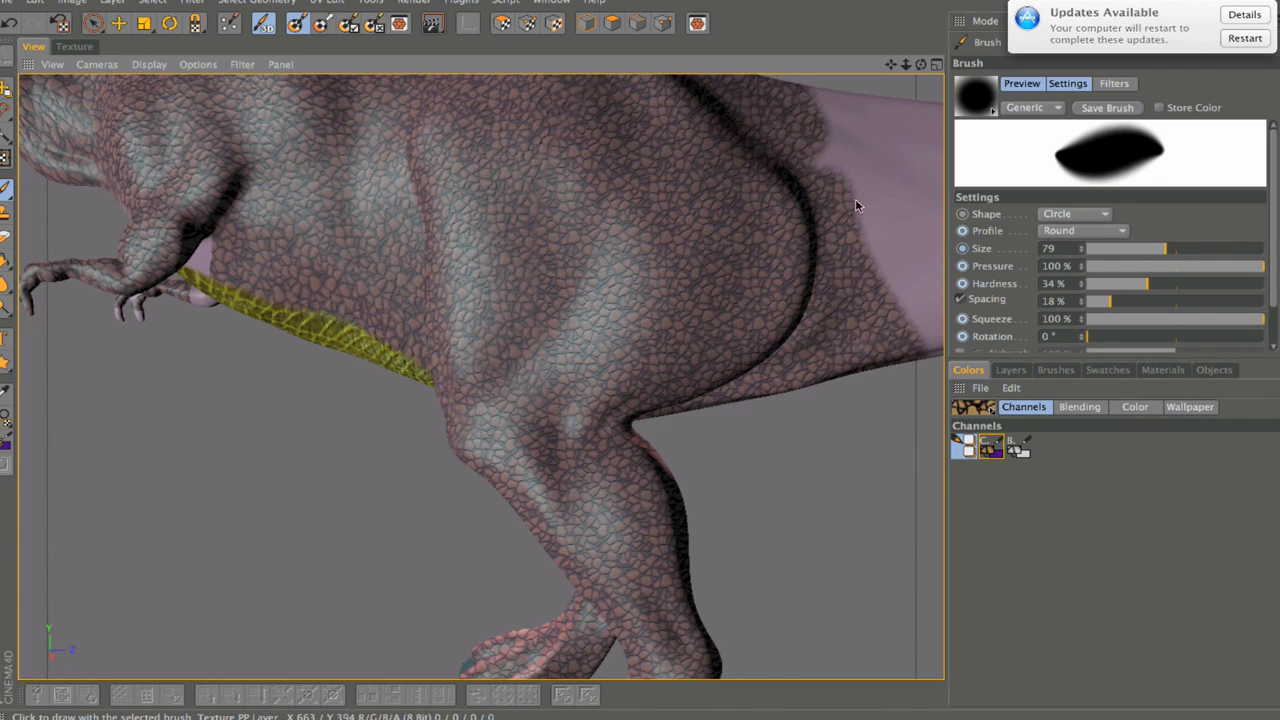
mouse_move(855, 205)
mouse_down()
mouse_move(826, 100)
mouse_move(877, 120)
mouse_up()
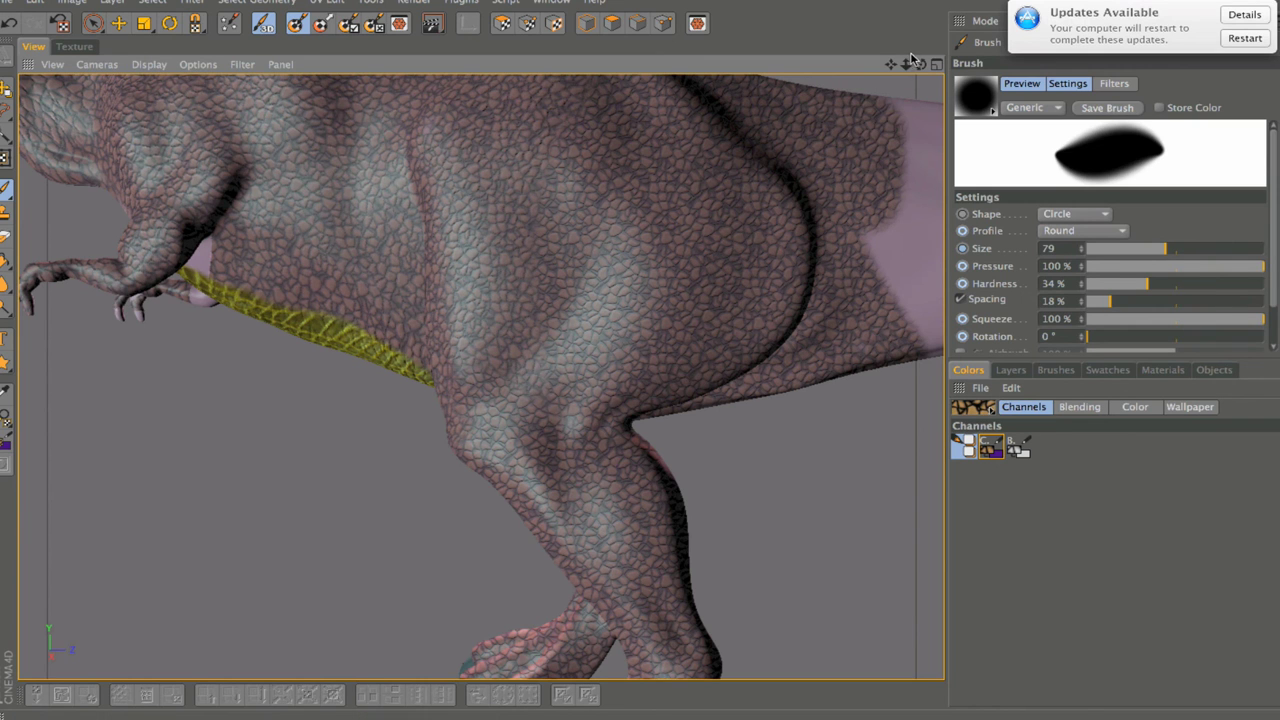
Step: Cover the bare patch on top of the hip with the scale pattern and extend it along the tail base
drag(905, 65, 790, 65)
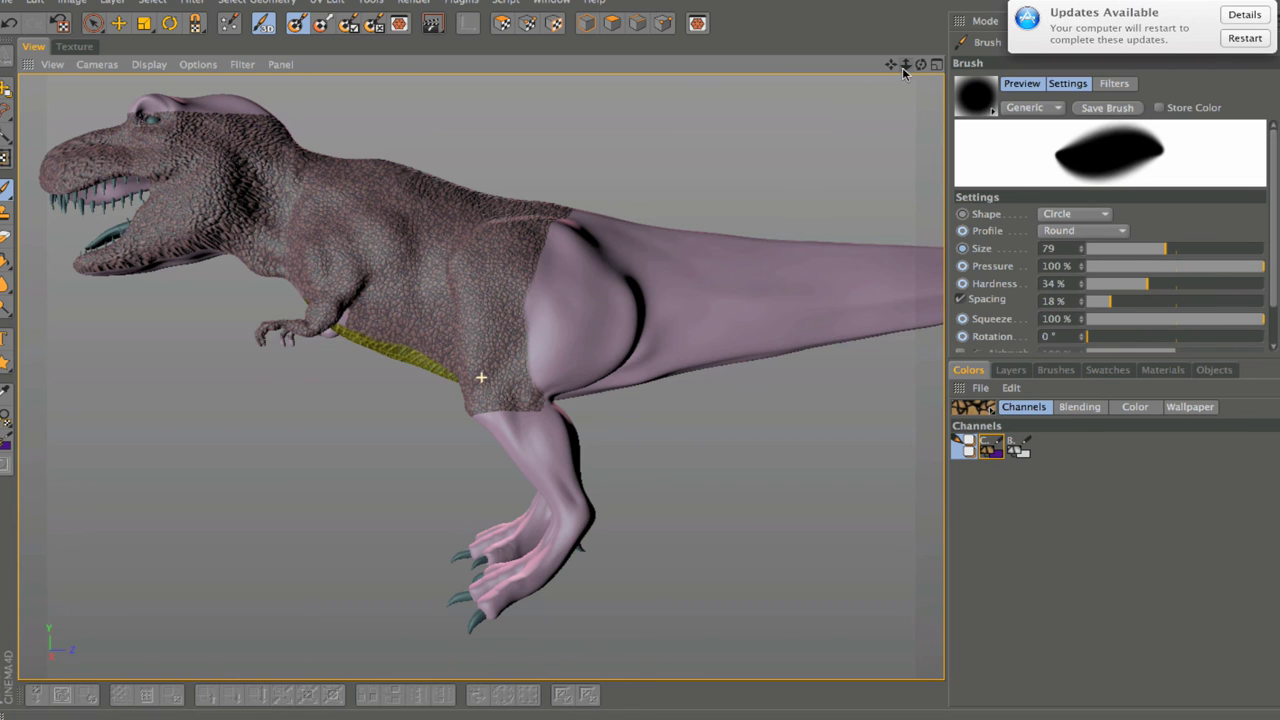
drag(905, 66, 972, 66)
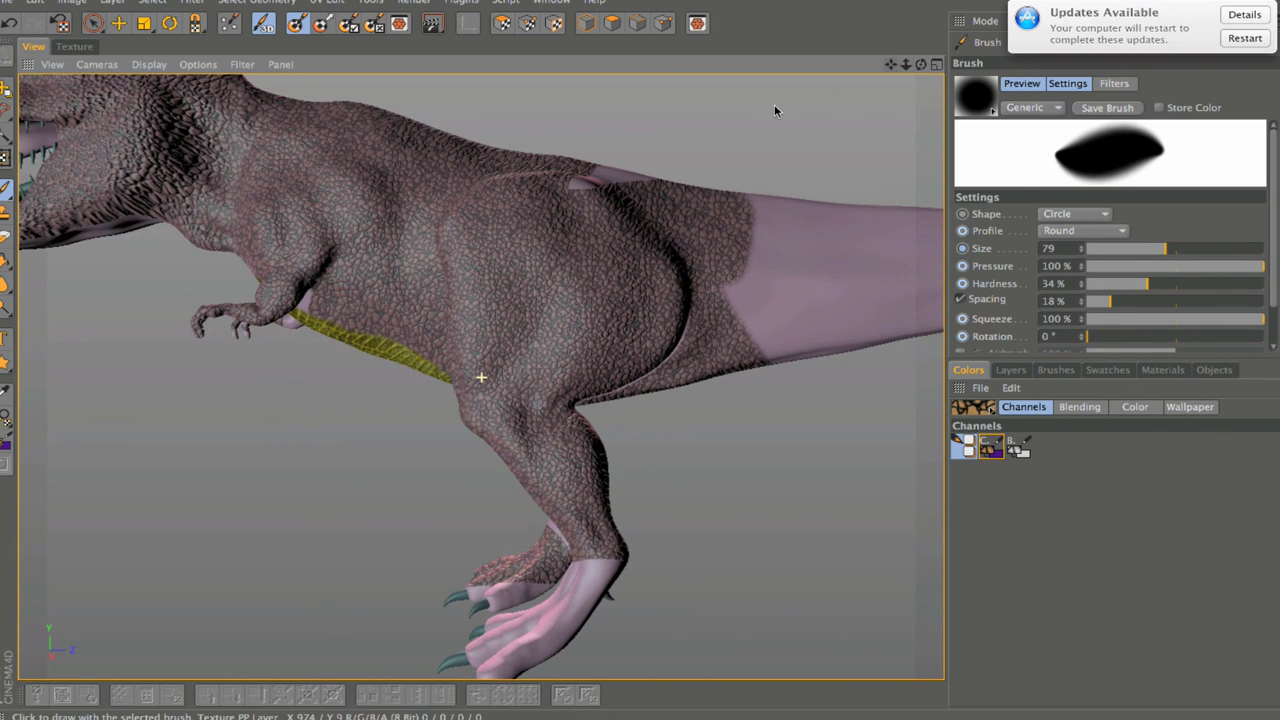
drag(587, 178, 641, 192)
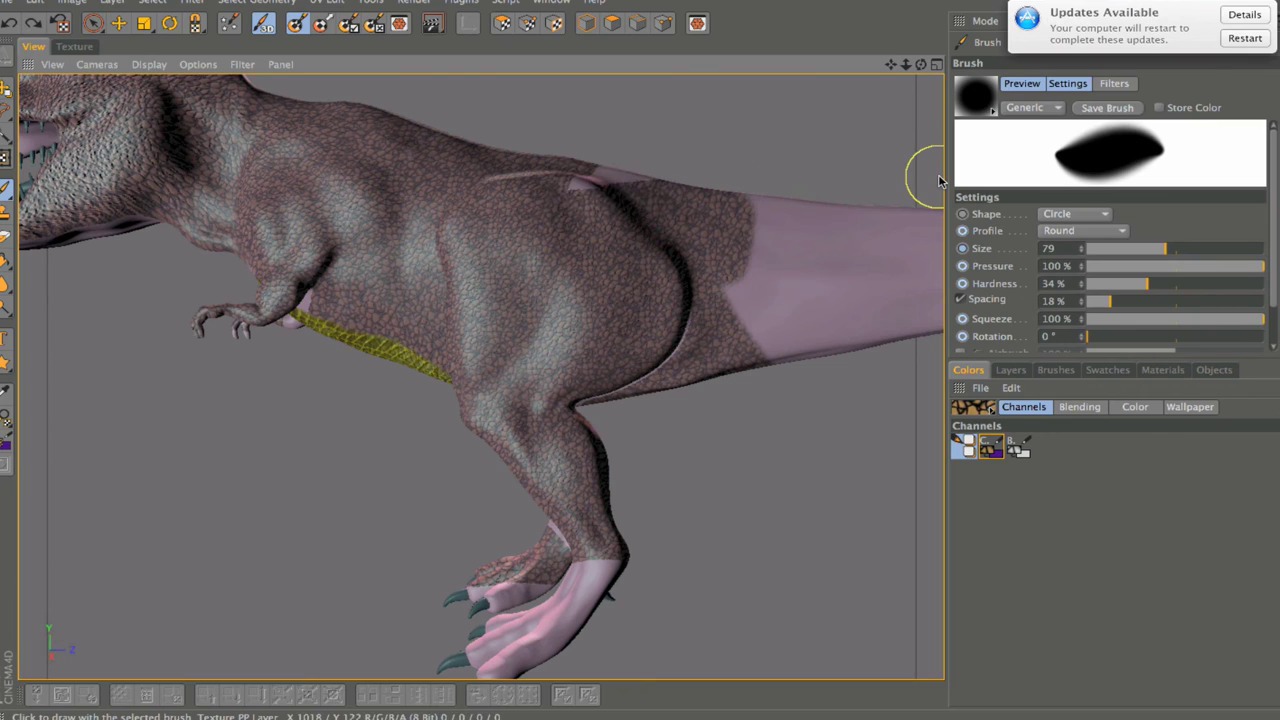
mouse_move(905, 64)
mouse_down()
mouse_move(920, 62)
mouse_move(891, 67)
mouse_move(803, 153)
mouse_up()
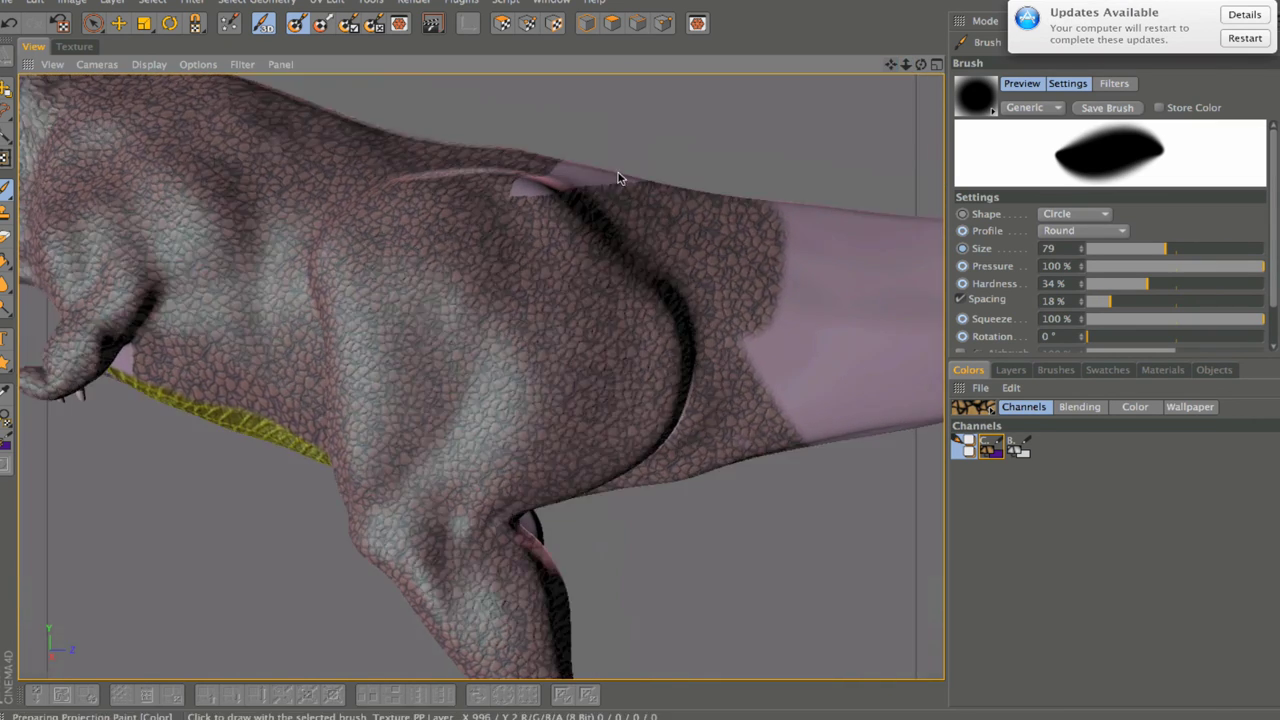
drag(530, 183, 606, 181)
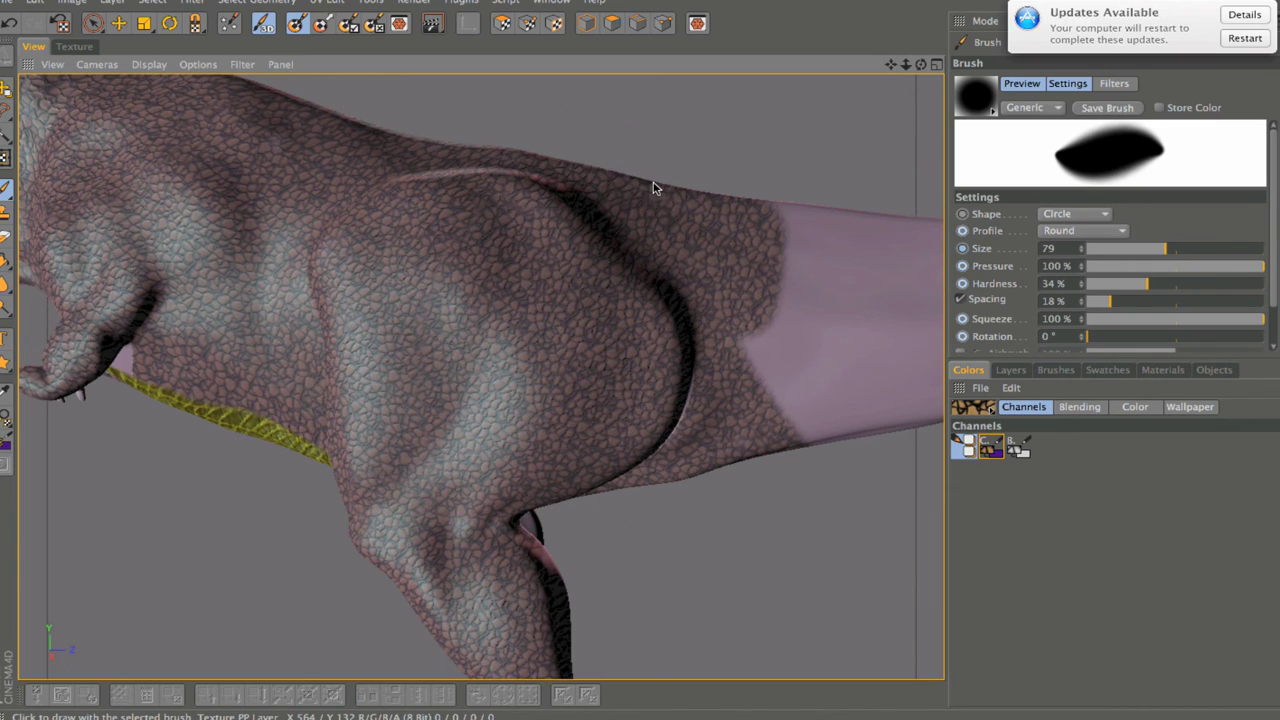
mouse_move(834, 223)
mouse_down()
mouse_move(810, 372)
mouse_move(786, 306)
mouse_move(737, 380)
mouse_move(757, 389)
mouse_move(822, 238)
mouse_move(857, 525)
mouse_move(890, 205)
mouse_move(928, 258)
mouse_move(925, 410)
mouse_move(922, 345)
mouse_up()
Step: Enlarge the brush to size 205 and paint the scale pattern along the tail toward its tip
drag(892, 64, 480, 374)
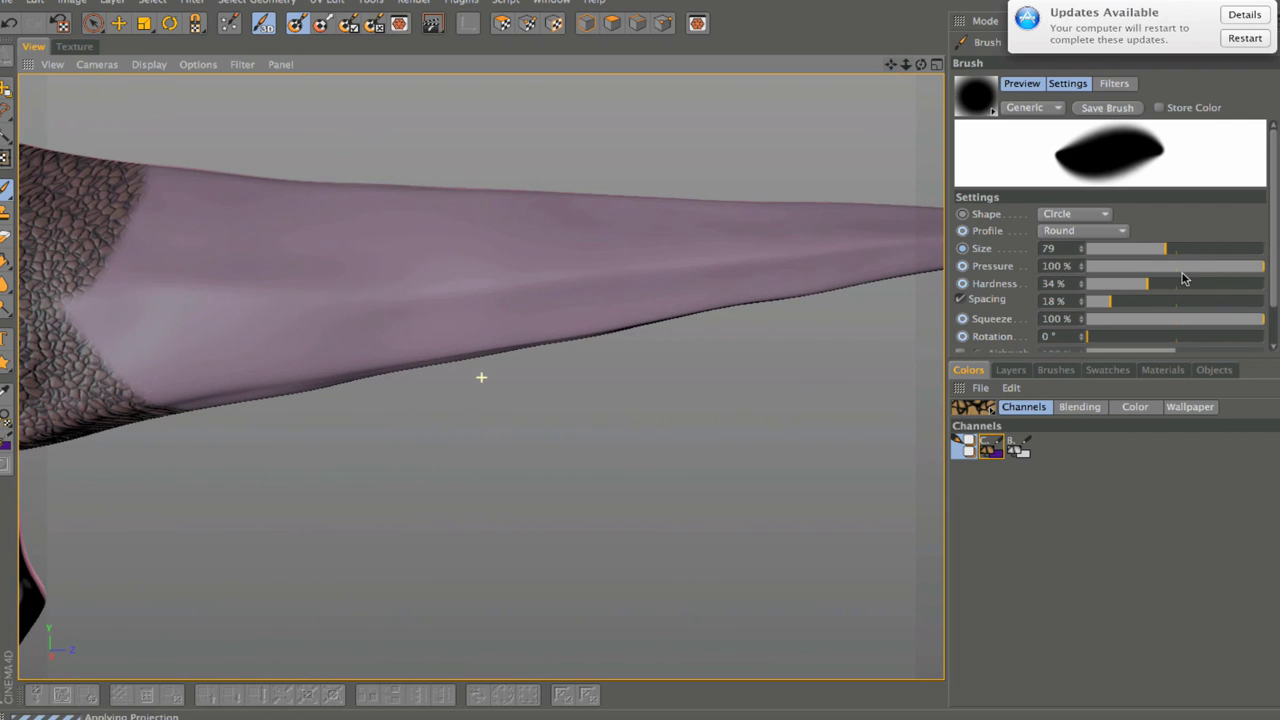
click(1210, 250)
drag(1210, 250, 1214, 250)
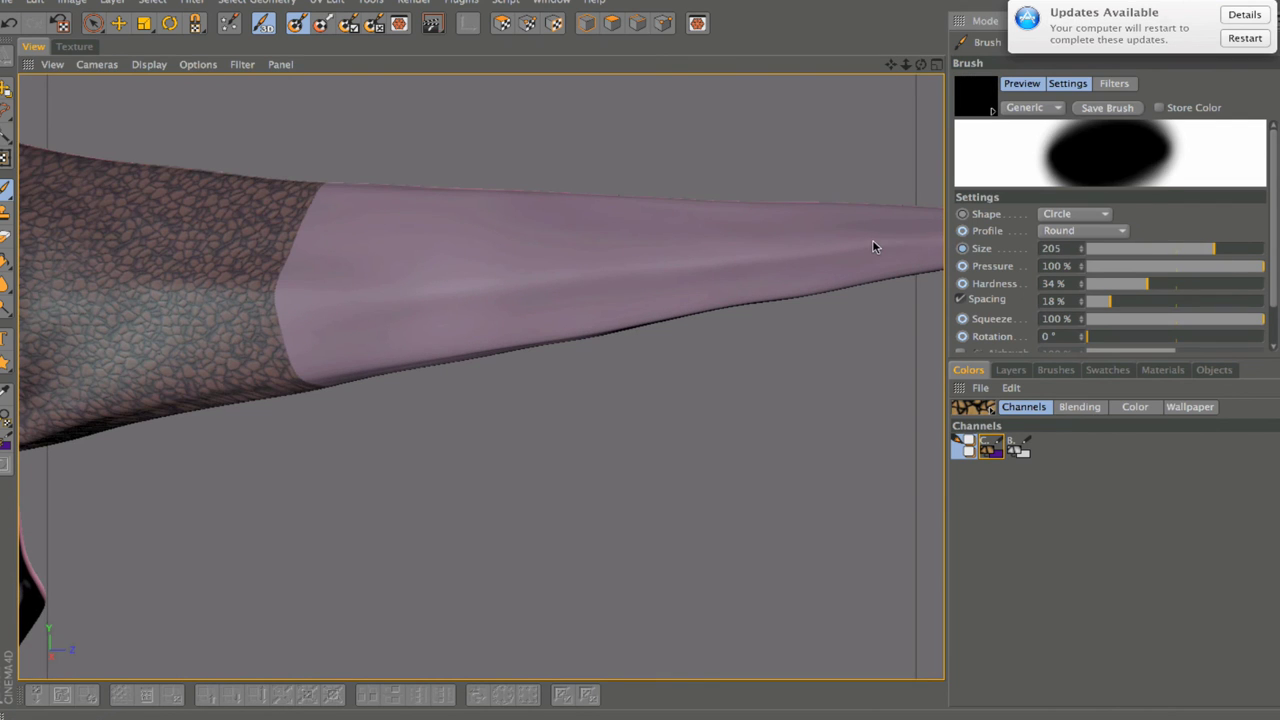
mouse_move(886, 243)
mouse_down()
mouse_move(343, 257)
mouse_move(407, 244)
mouse_move(506, 360)
mouse_move(626, 346)
mouse_move(451, 200)
mouse_move(668, 324)
mouse_up()
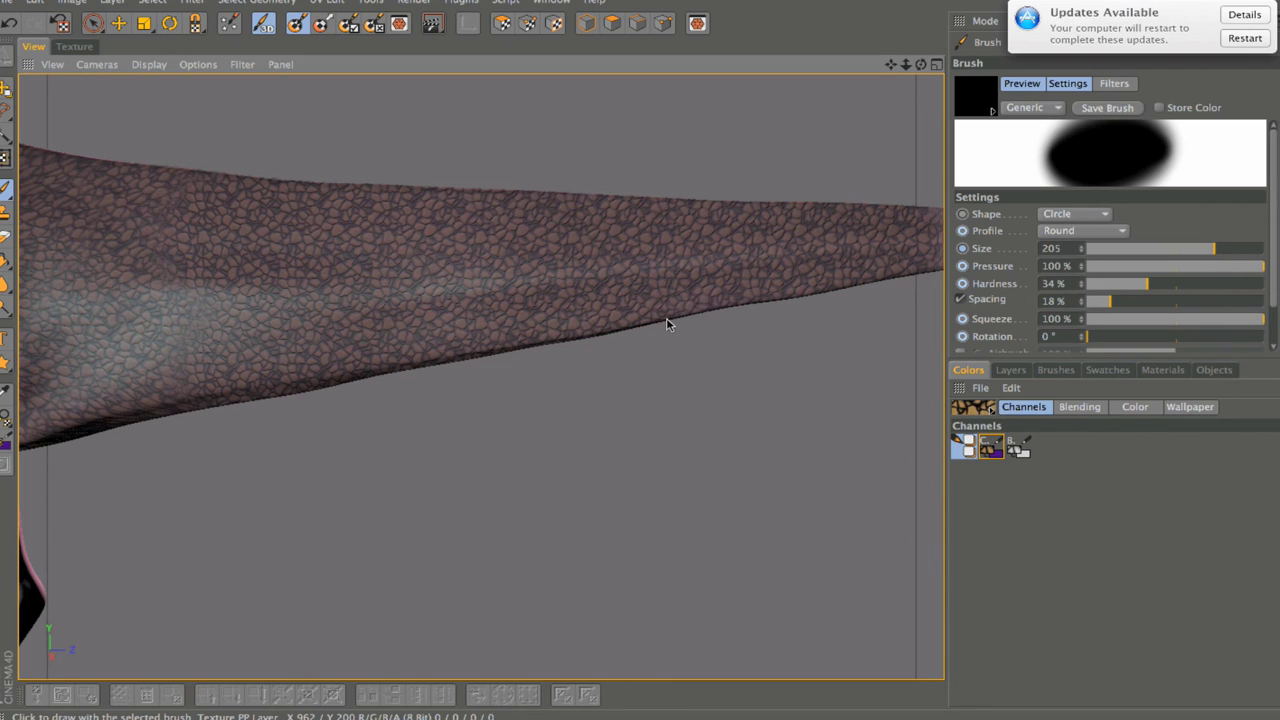
drag(906, 64, 910, 66)
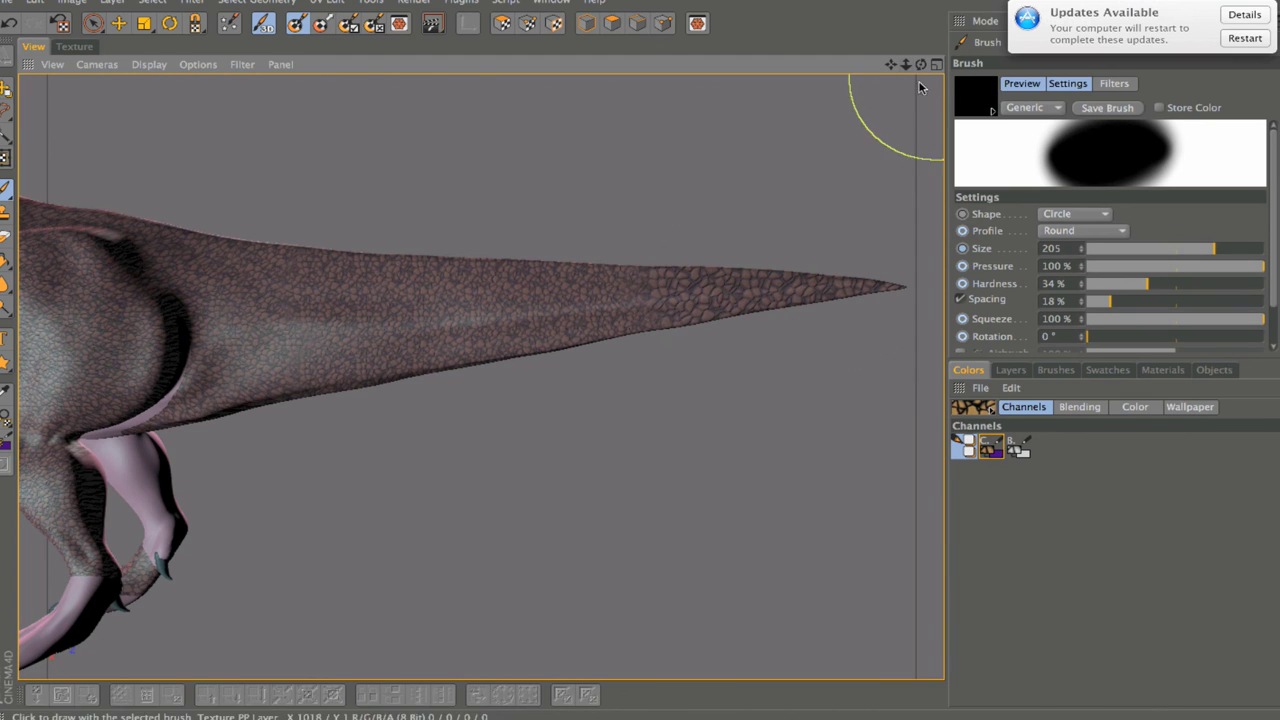
Step: Repaint the end of the tail from closer up so its scales match the rest of the tail
drag(891, 65, 774, 89)
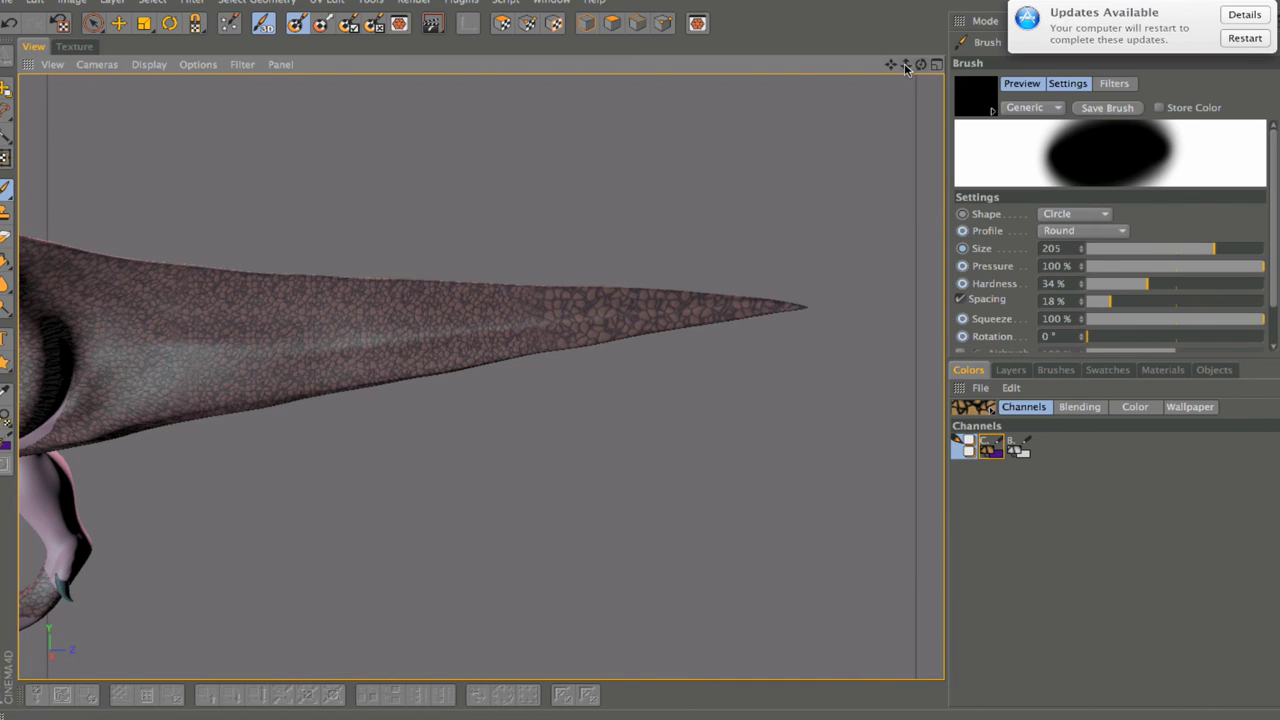
drag(906, 65, 956, 62)
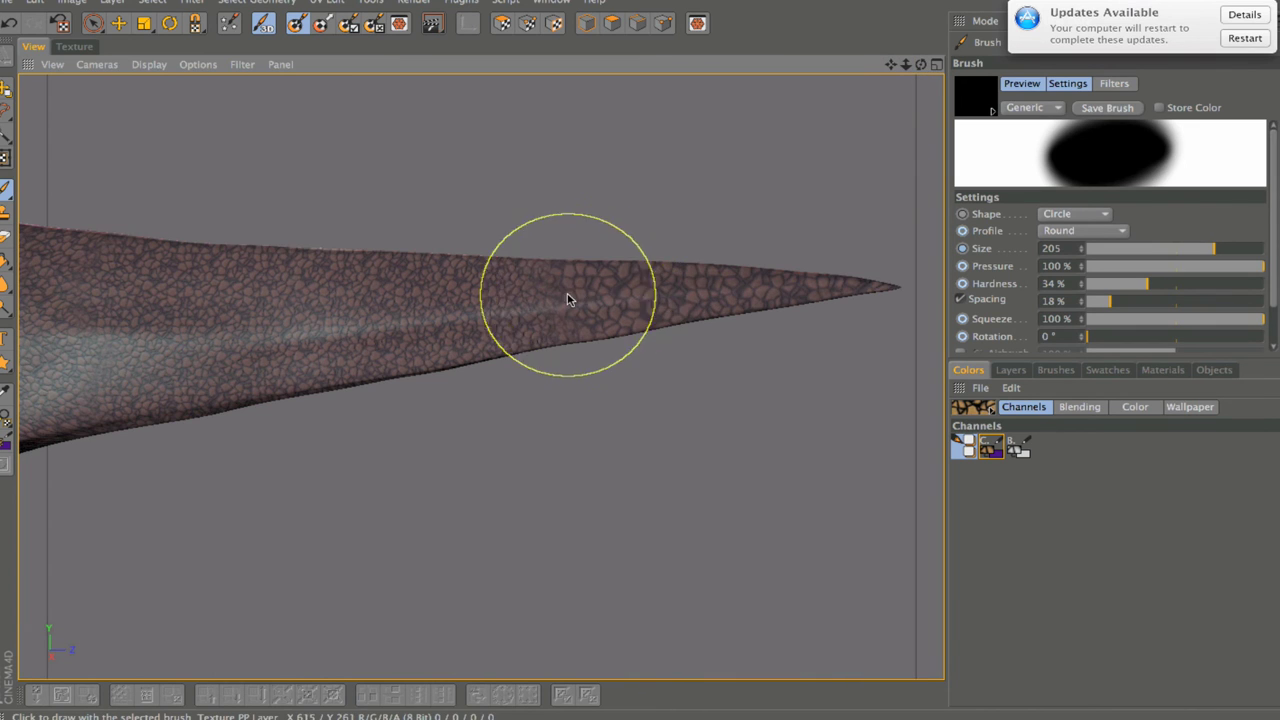
drag(567, 294, 801, 292)
drag(906, 65, 970, 64)
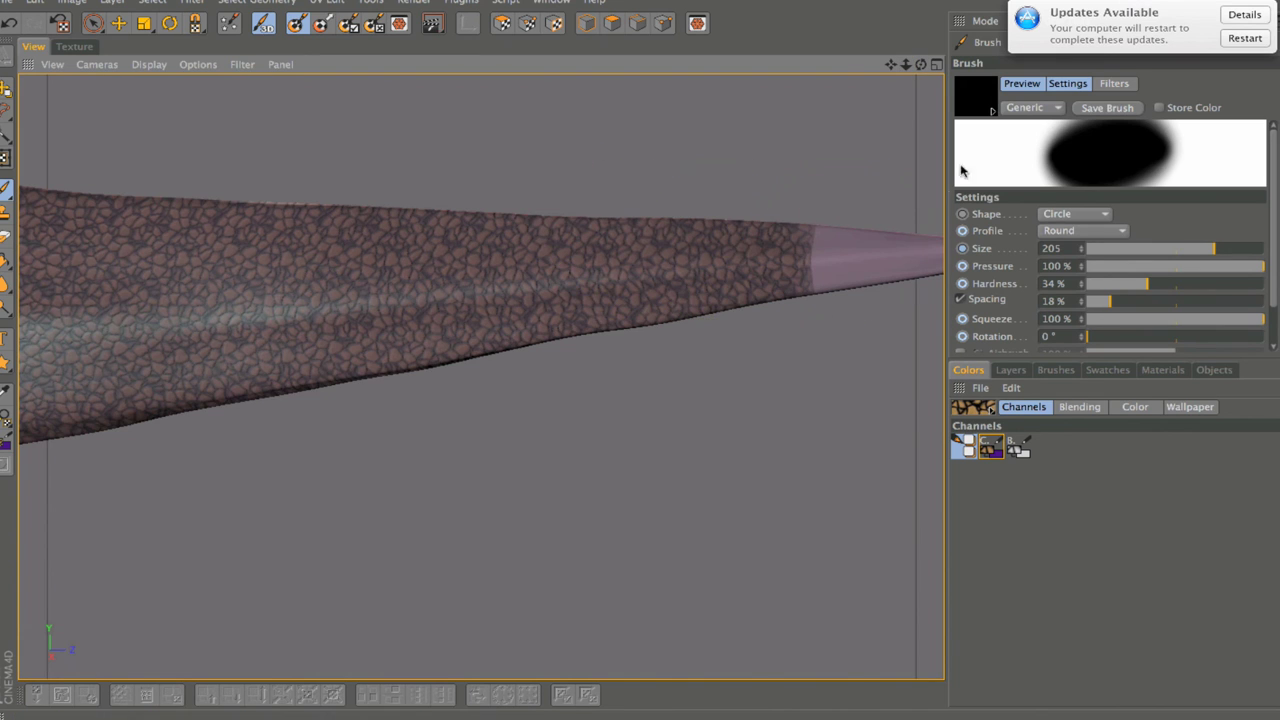
drag(907, 68, 912, 68)
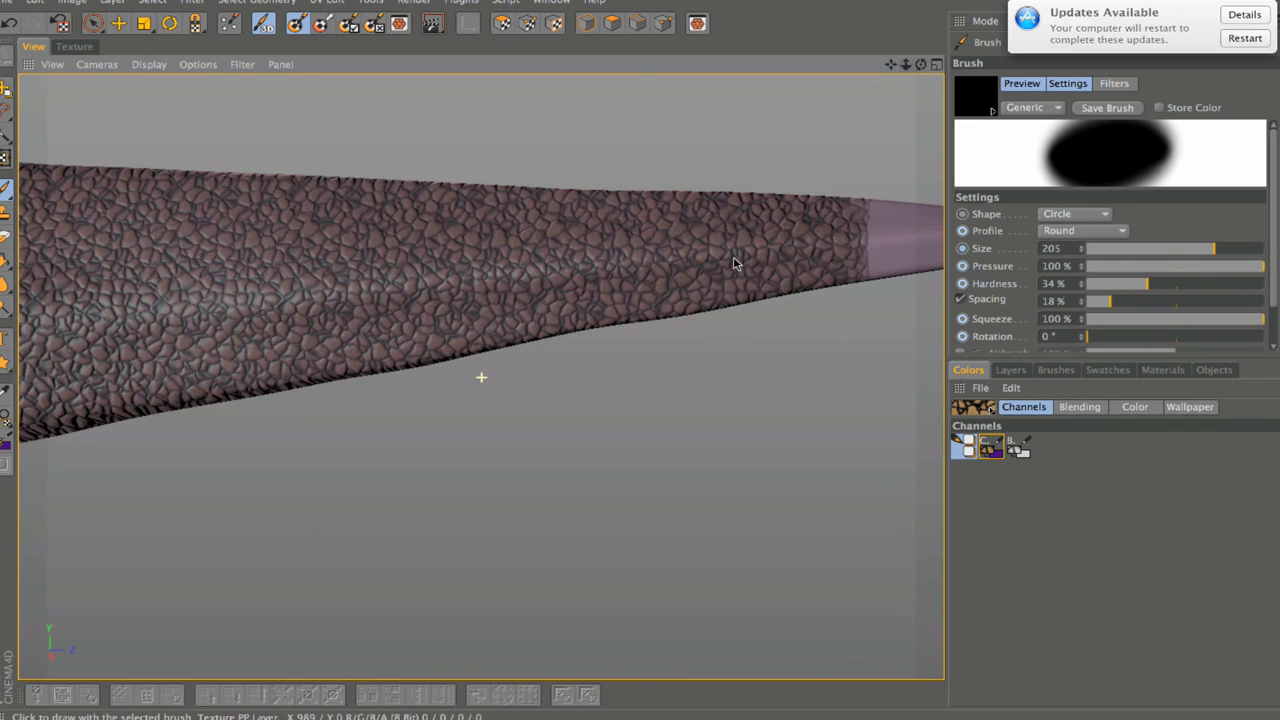
mouse_move(736, 262)
mouse_down()
mouse_move(721, 249)
mouse_move(932, 244)
mouse_up()
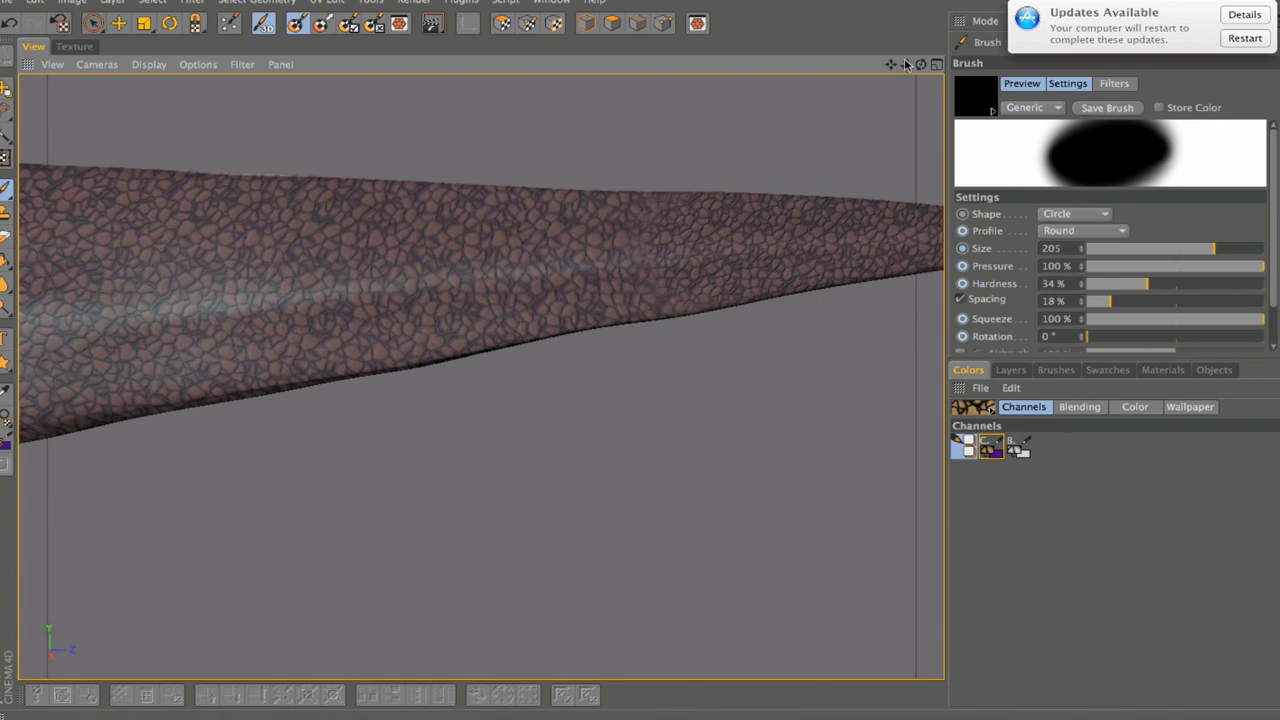
Step: Brush the scale pattern over the foot, ankle and front edge of the lower leg
drag(907, 64, 773, 66)
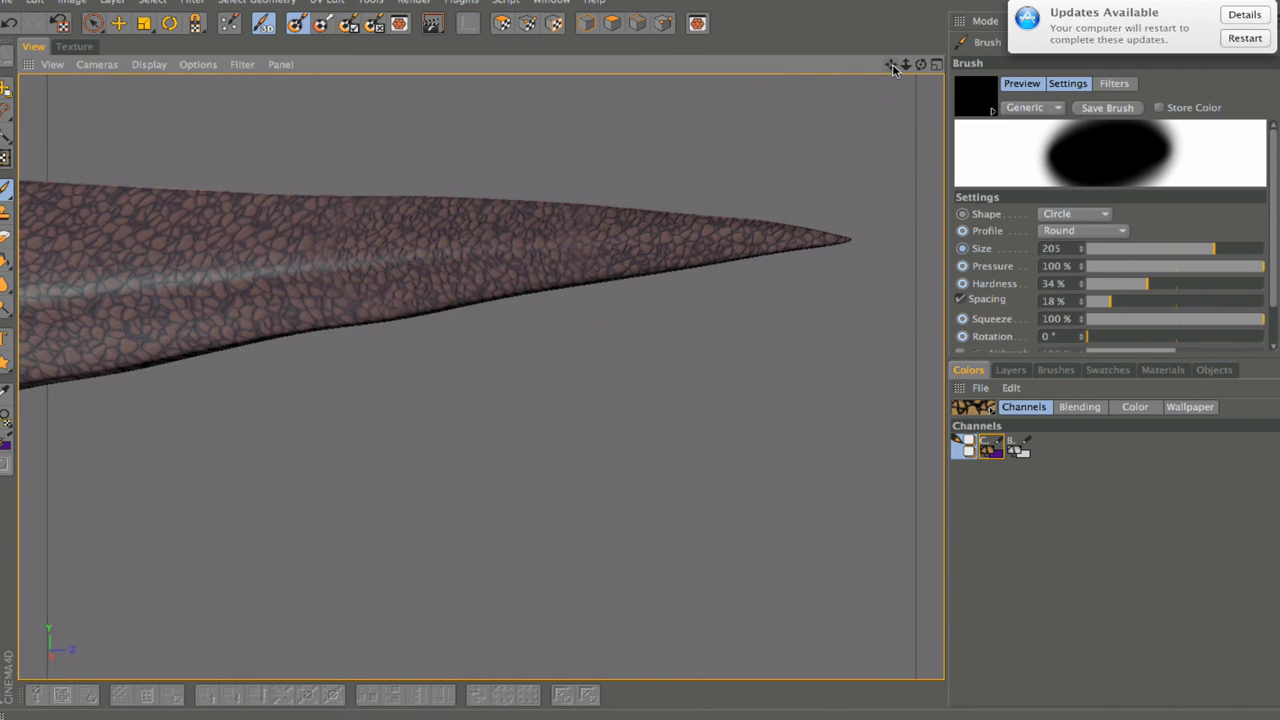
drag(891, 65, 446, 380)
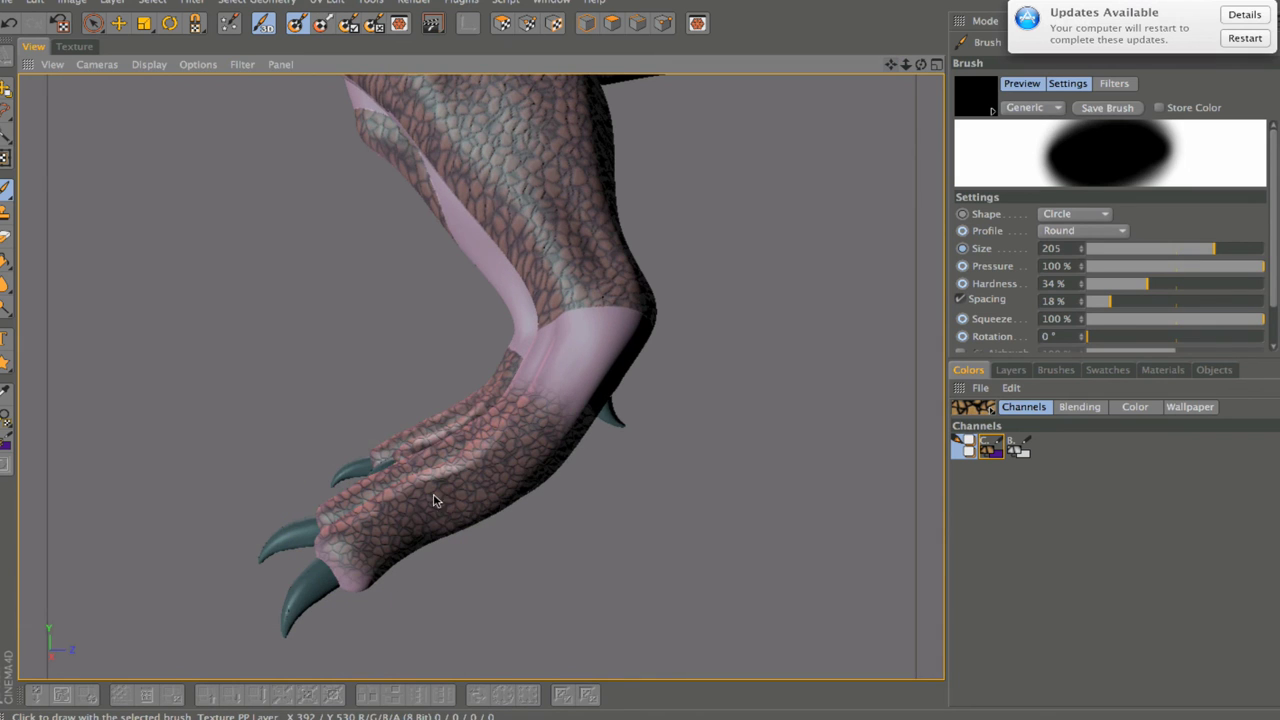
mouse_move(433, 500)
mouse_down()
mouse_move(471, 514)
mouse_move(586, 349)
mouse_move(403, 92)
mouse_up()
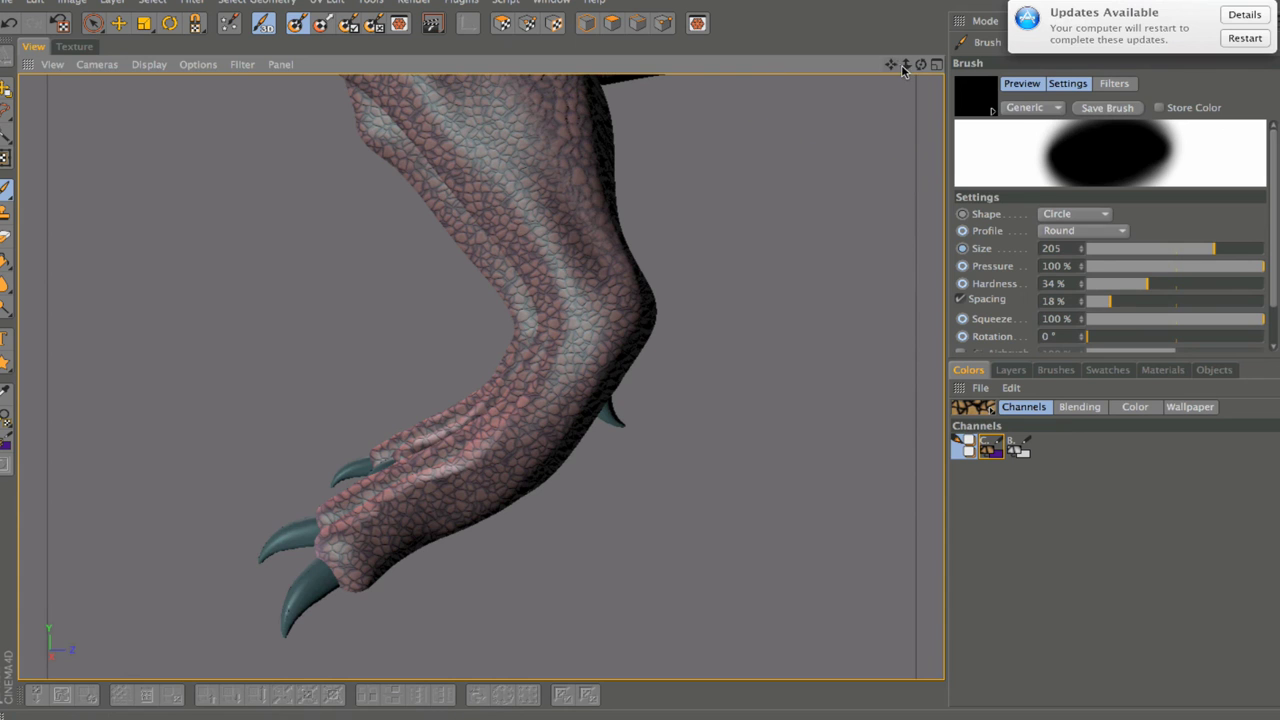
Step: Fill the bare gap between the back of the thigh and the underside of the tail base with the scale pattern
drag(903, 68, 903, 70)
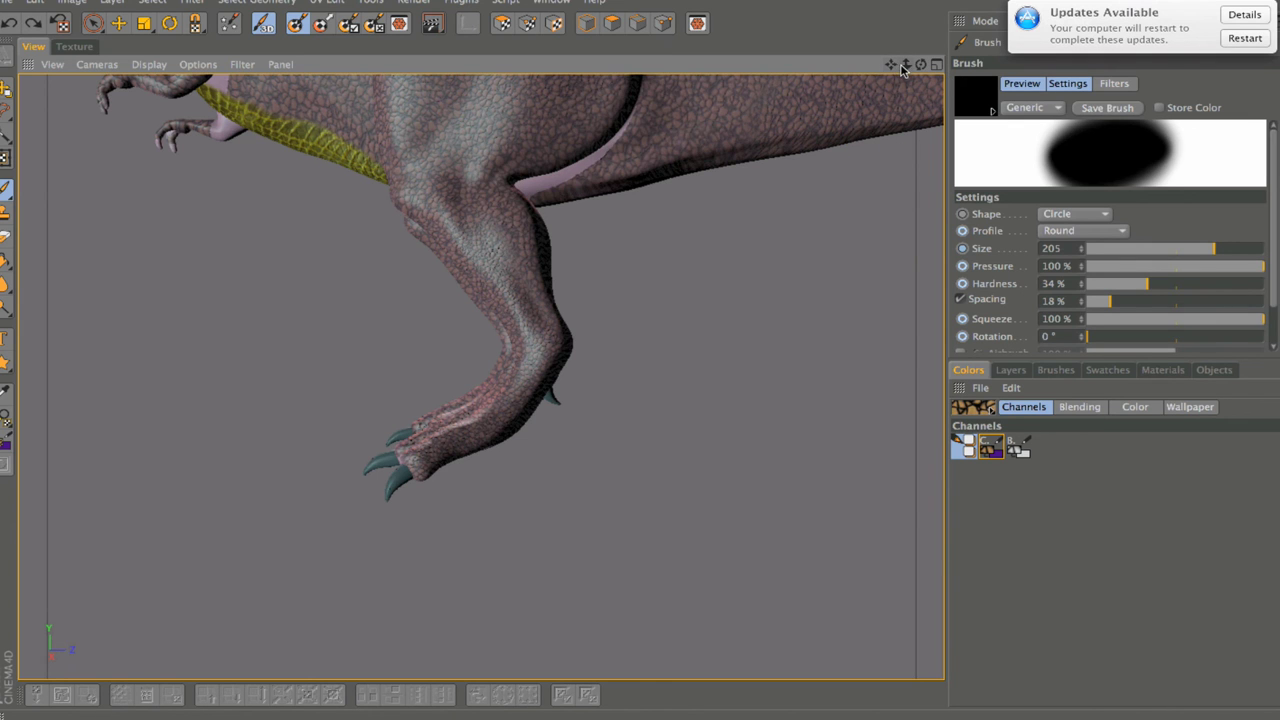
drag(906, 64, 894, 68)
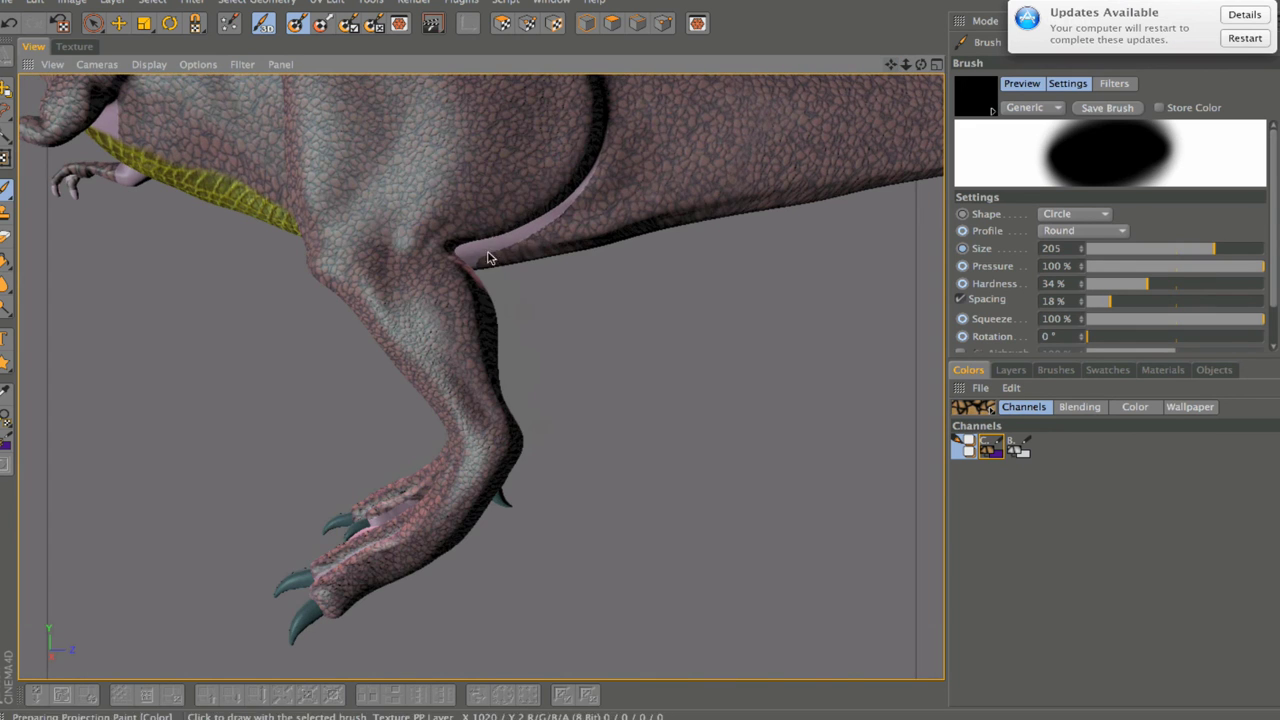
mouse_move(476, 249)
mouse_down()
mouse_move(566, 218)
mouse_move(627, 165)
mouse_up()
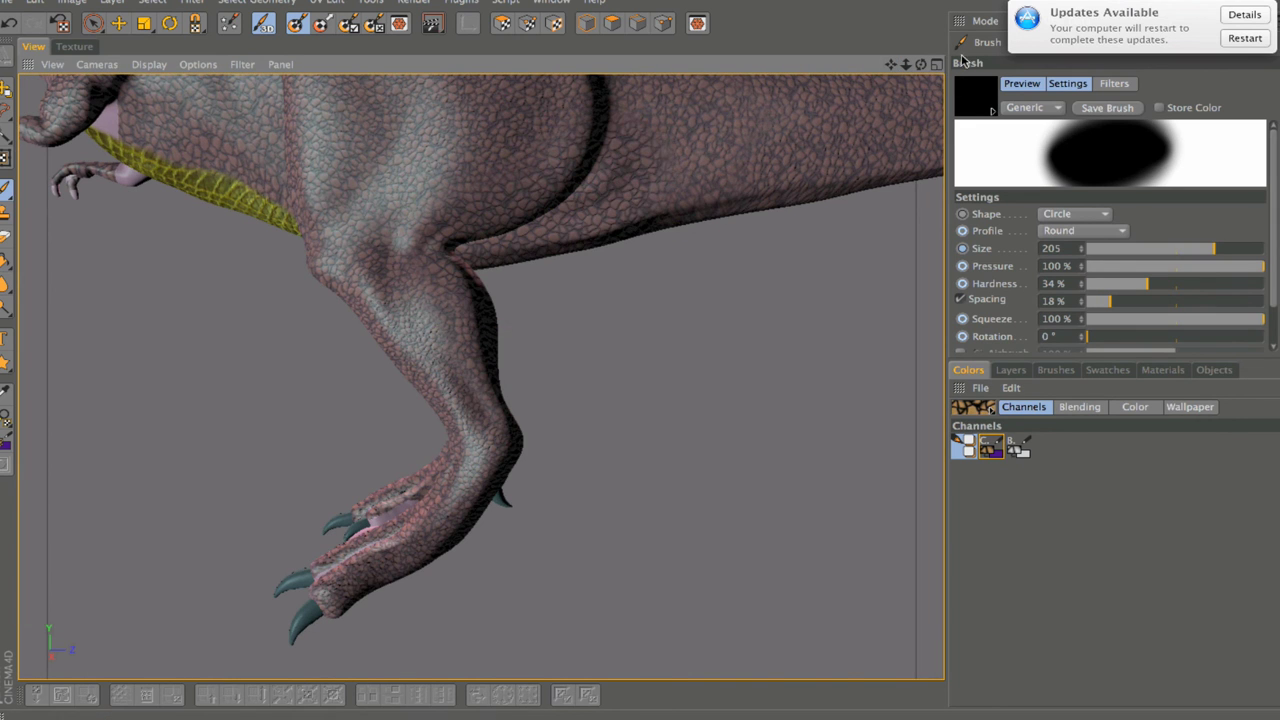
Step: From the front, paint the partly covered leg with the scale pattern at brush size 83, from the thigh down over all toes
drag(921, 64, 924, 67)
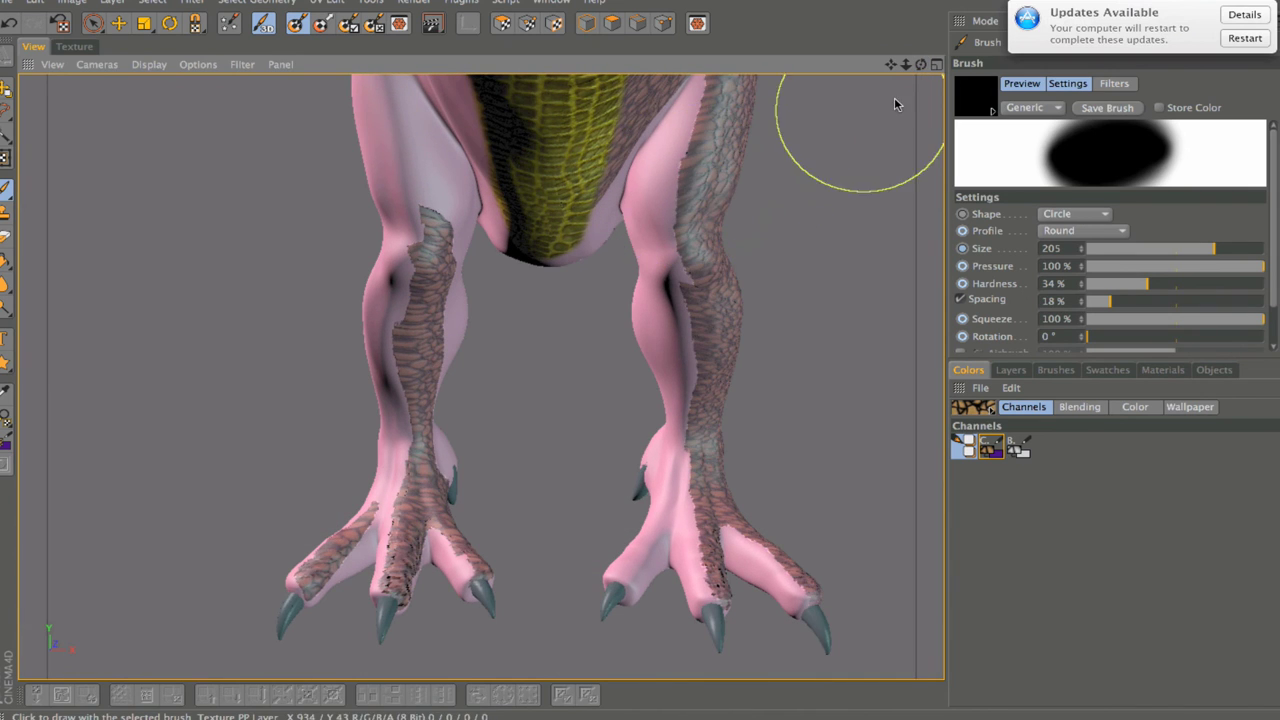
drag(905, 64, 906, 72)
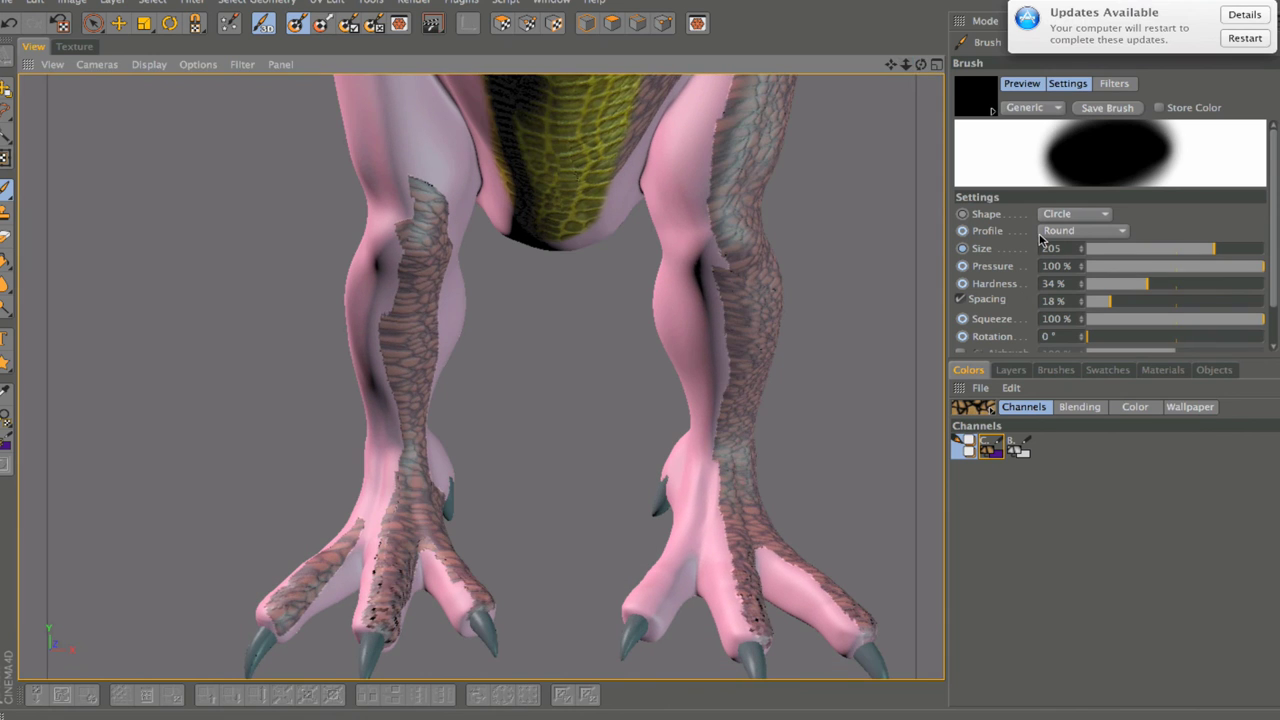
drag(1173, 255, 1167, 255)
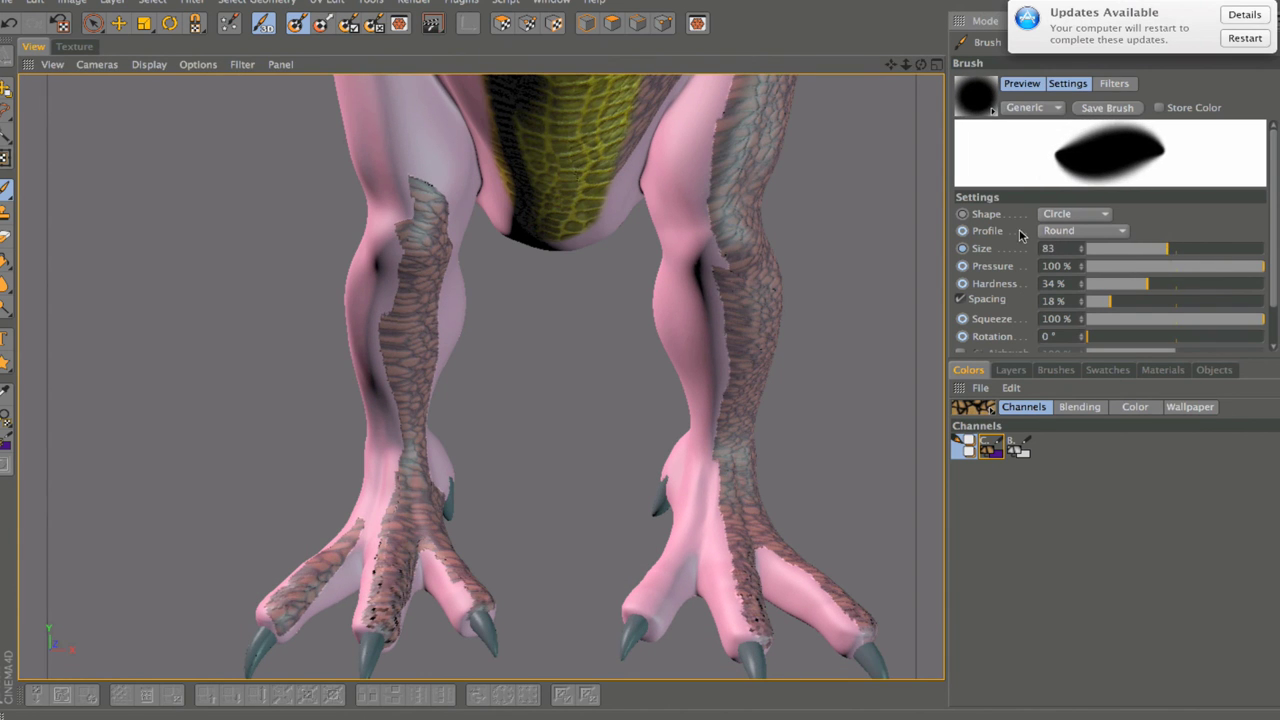
mouse_move(760, 200)
mouse_down()
mouse_move(690, 110)
mouse_move(723, 177)
mouse_move(696, 232)
mouse_move(682, 190)
mouse_move(730, 85)
mouse_move(729, 537)
mouse_up()
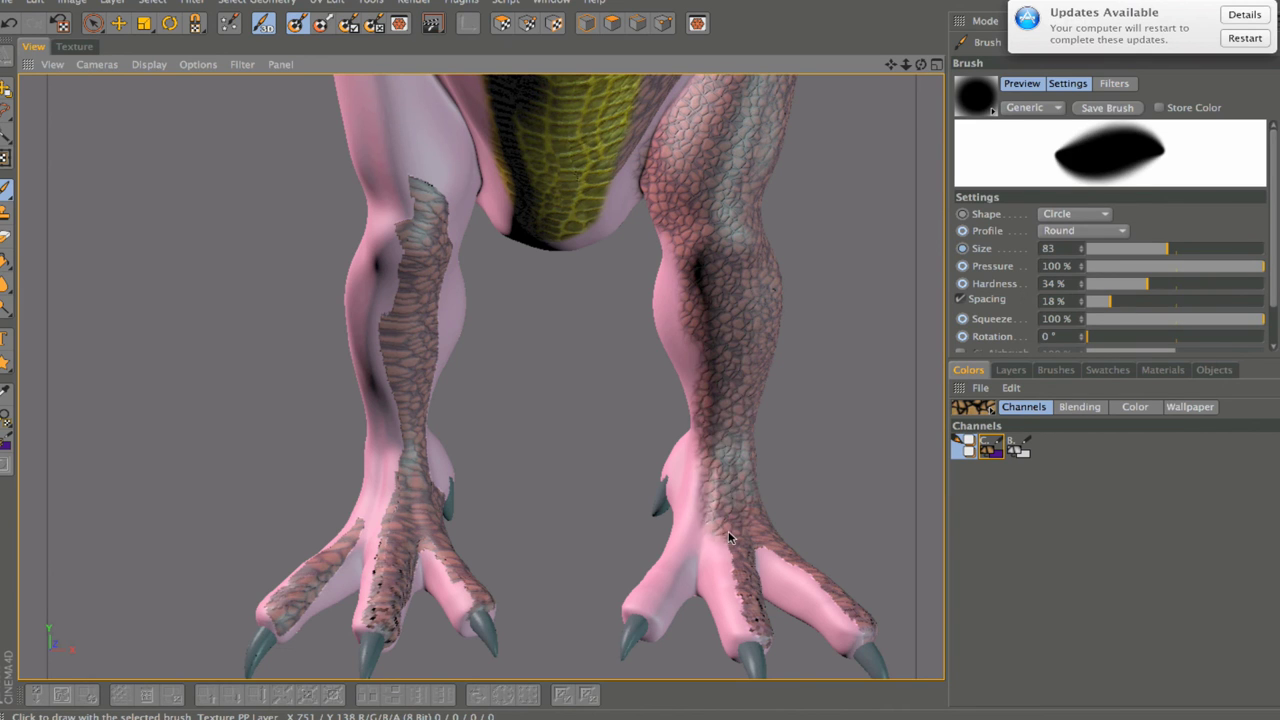
mouse_move(737, 598)
mouse_down()
mouse_move(750, 637)
mouse_move(705, 487)
mouse_move(636, 604)
mouse_move(658, 625)
mouse_up()
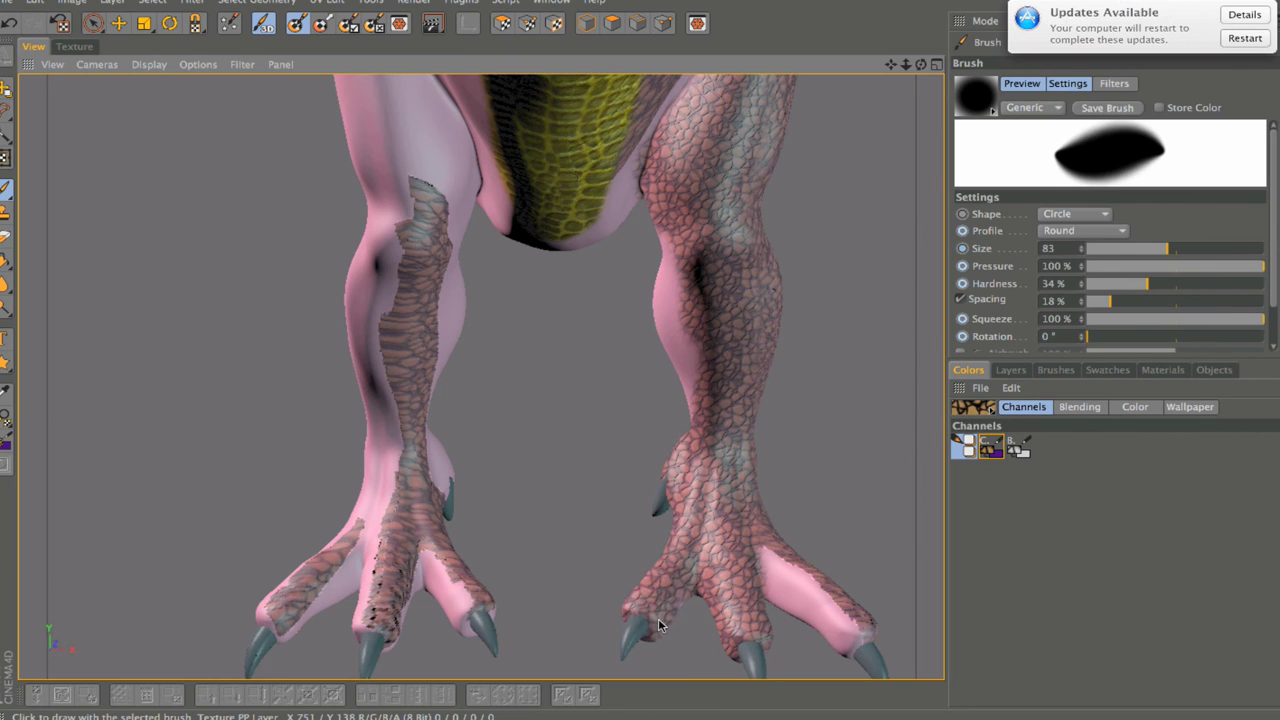
mouse_move(711, 577)
mouse_down()
mouse_move(781, 590)
mouse_move(855, 648)
mouse_up()
mouse_move(703, 482)
mouse_down()
mouse_move(668, 240)
mouse_move(664, 310)
mouse_move(697, 430)
mouse_up()
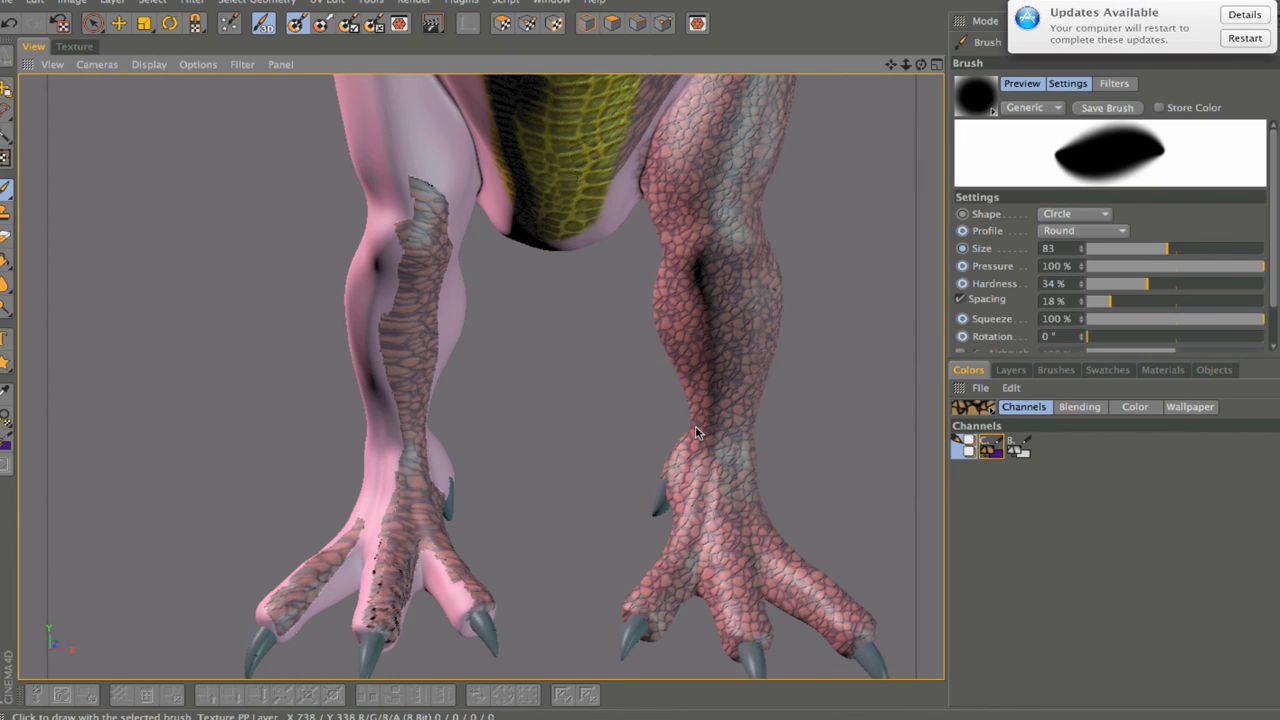
mouse_move(343, 611)
mouse_down()
mouse_move(452, 607)
mouse_move(468, 630)
mouse_up()
mouse_move(290, 624)
mouse_down()
mouse_move(400, 440)
mouse_move(376, 452)
mouse_move(443, 471)
mouse_move(445, 320)
mouse_move(405, 300)
mouse_move(378, 330)
mouse_move(381, 364)
mouse_move(380, 195)
mouse_move(363, 140)
mouse_move(412, 127)
mouse_move(420, 108)
mouse_move(390, 110)
mouse_move(479, 194)
mouse_move(466, 71)
mouse_move(621, 119)
mouse_up()
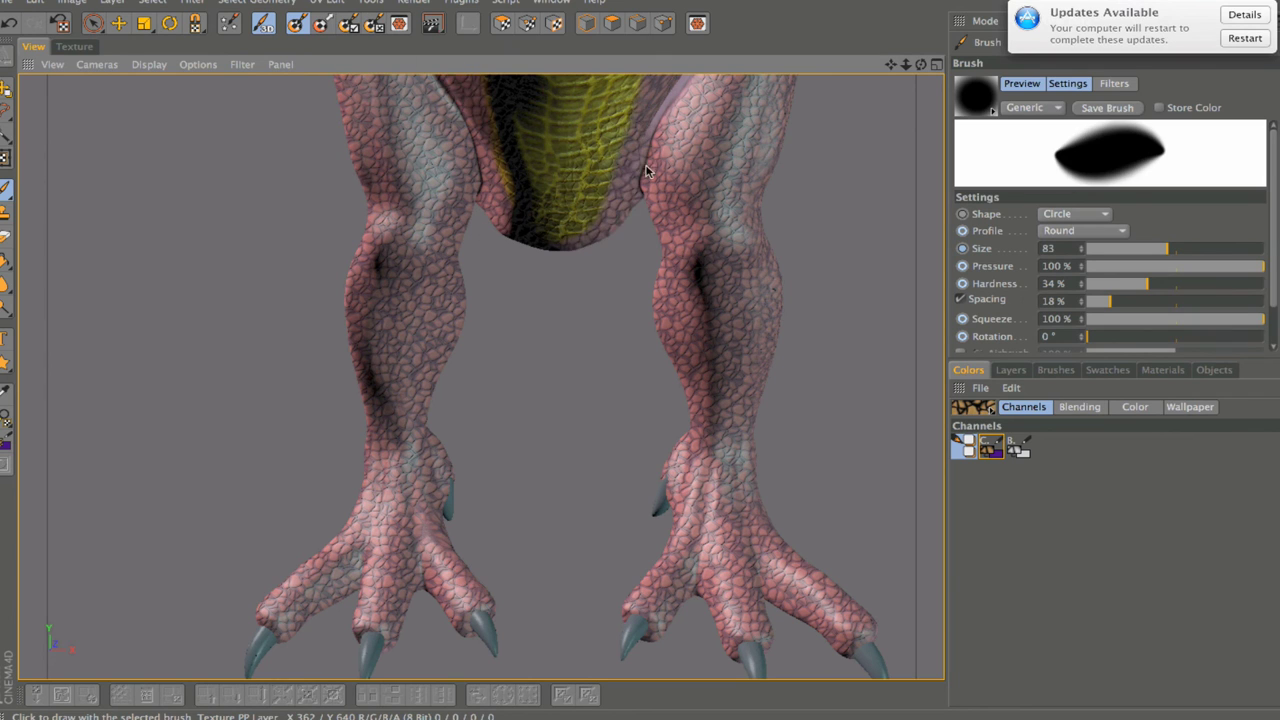
drag(645, 171, 643, 150)
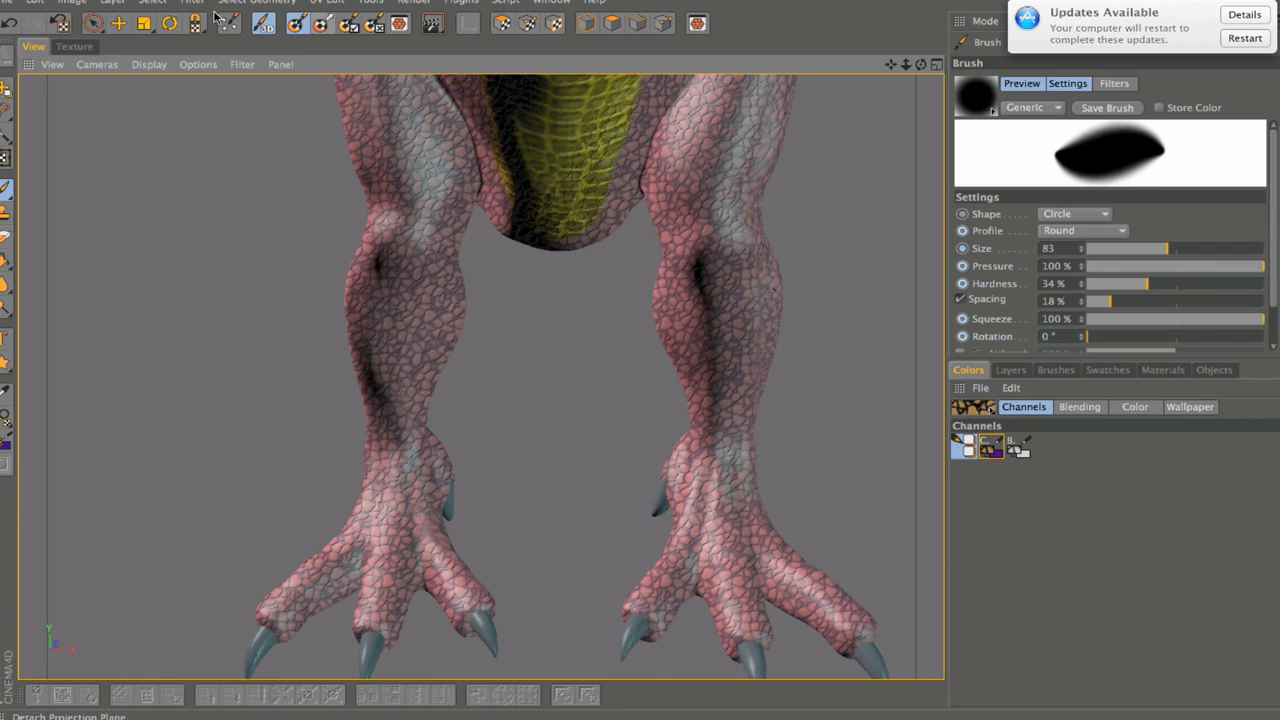
click(9, 22)
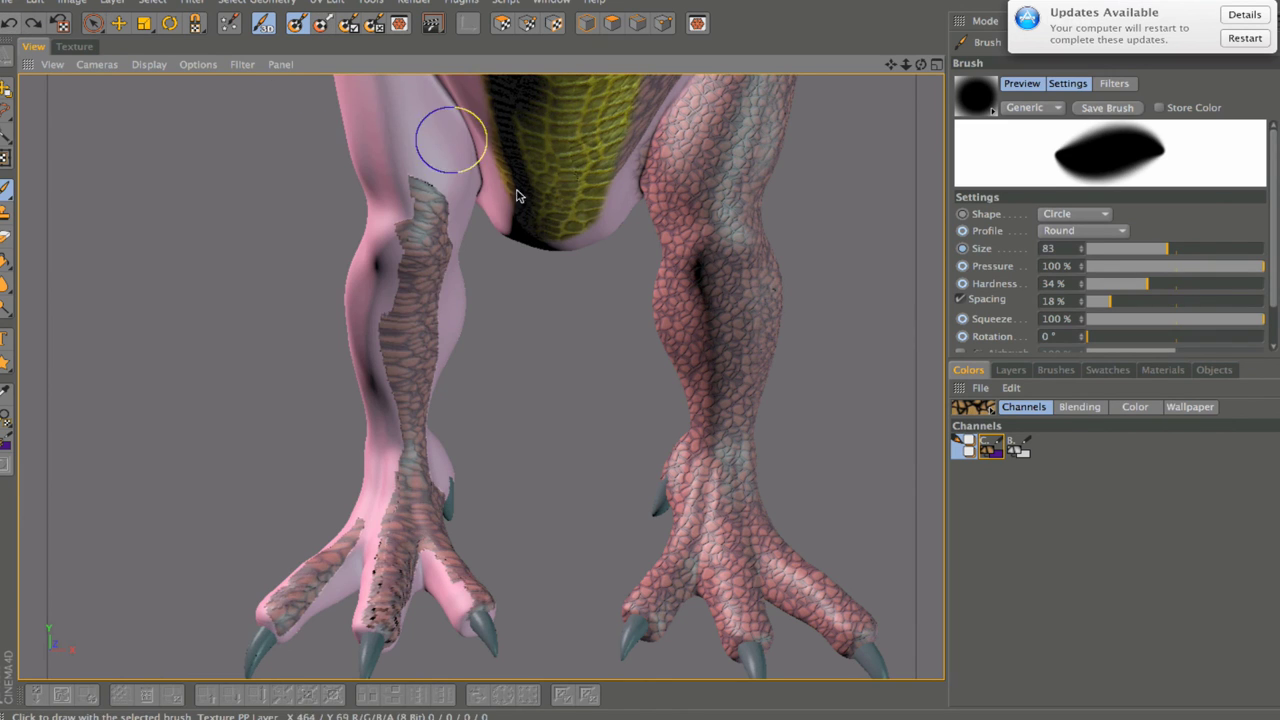
Step: Paint the scale pattern over the front of the opposite leg and foot, and turn off projection painting to apply it
mouse_move(408, 354)
mouse_down()
mouse_move(386, 280)
mouse_move(385, 470)
mouse_move(292, 650)
mouse_move(415, 635)
mouse_move(468, 605)
mouse_move(436, 455)
mouse_move(443, 235)
mouse_move(428, 193)
mouse_move(383, 214)
mouse_up()
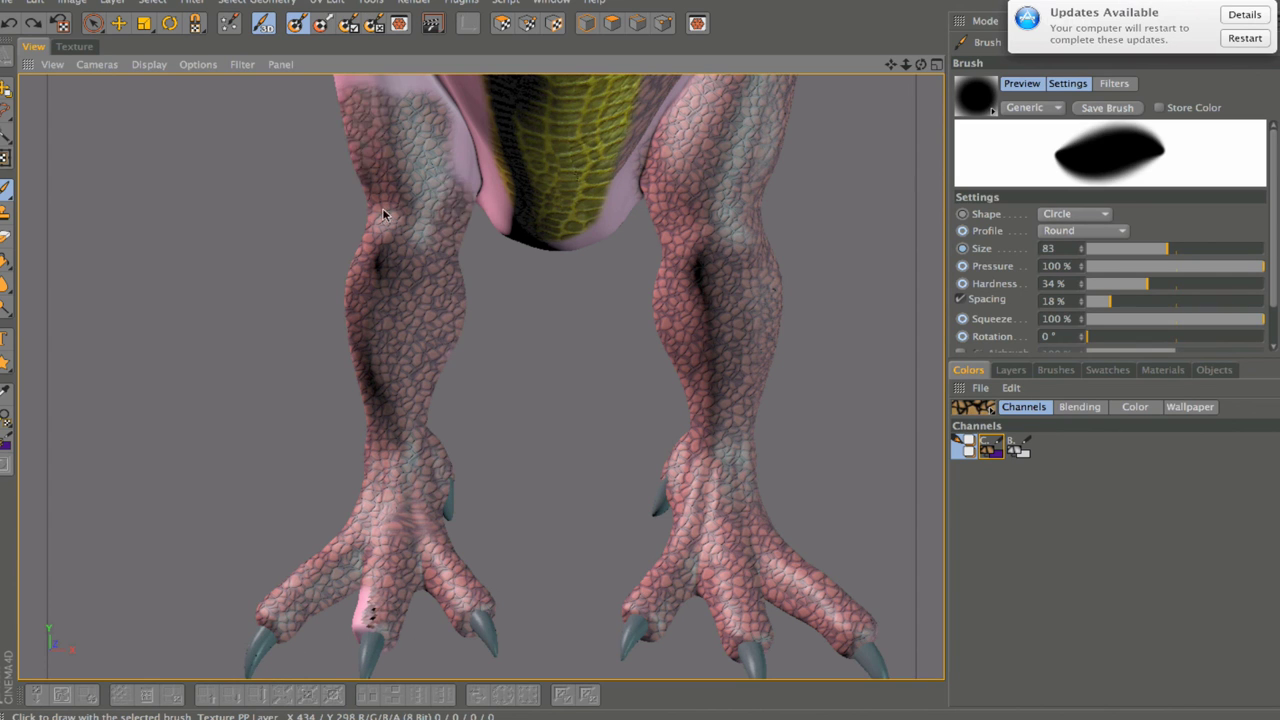
mouse_move(395, 138)
mouse_down()
mouse_move(452, 174)
mouse_move(390, 96)
mouse_move(447, 123)
mouse_up()
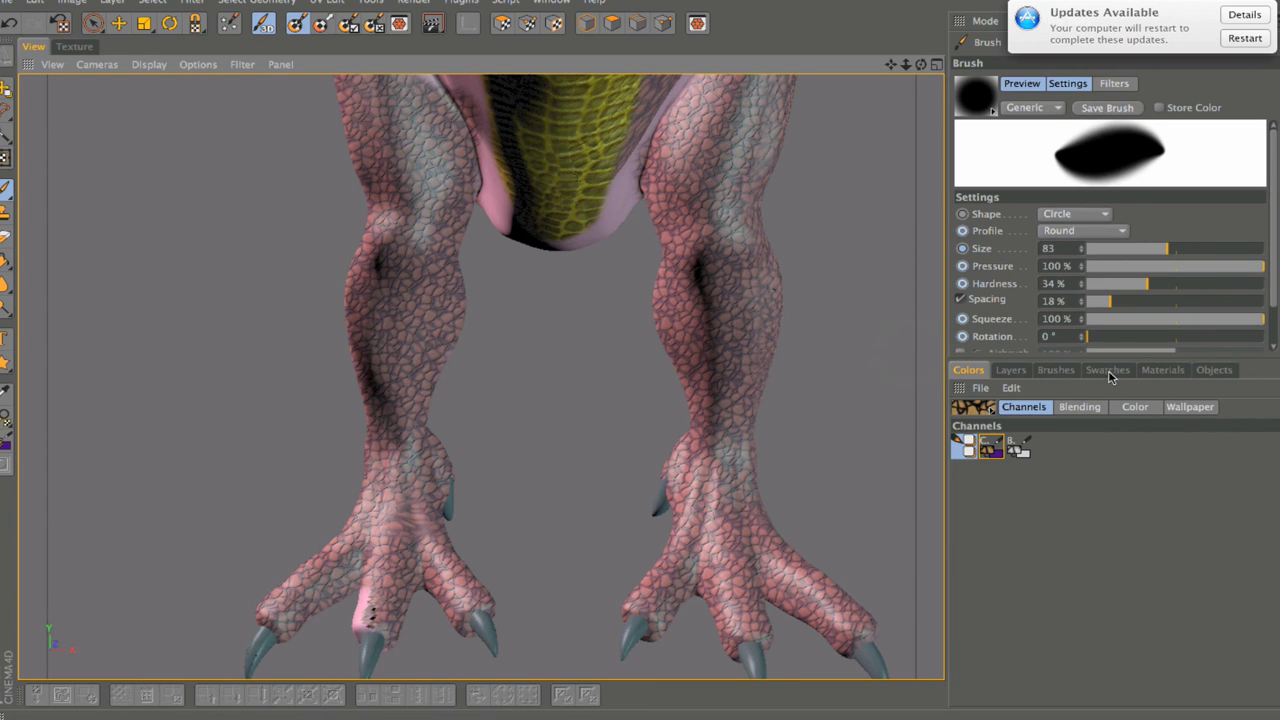
click(1011, 370)
click(975, 370)
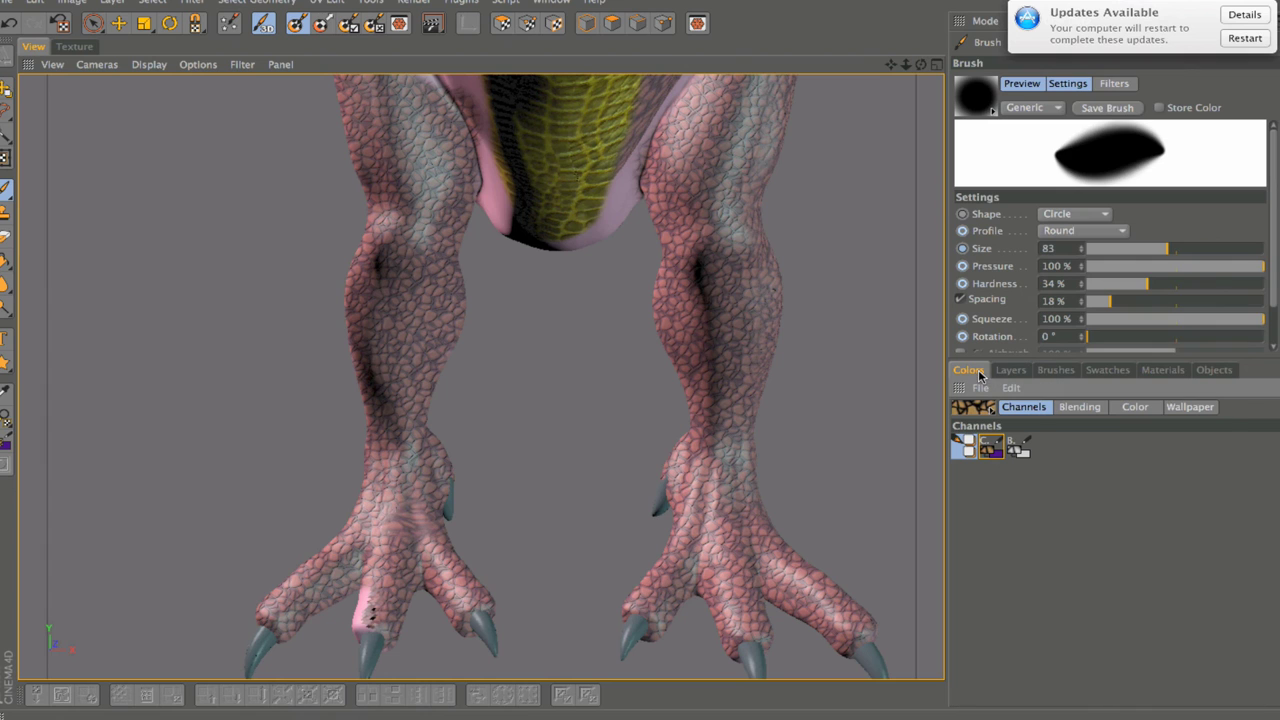
click(297, 25)
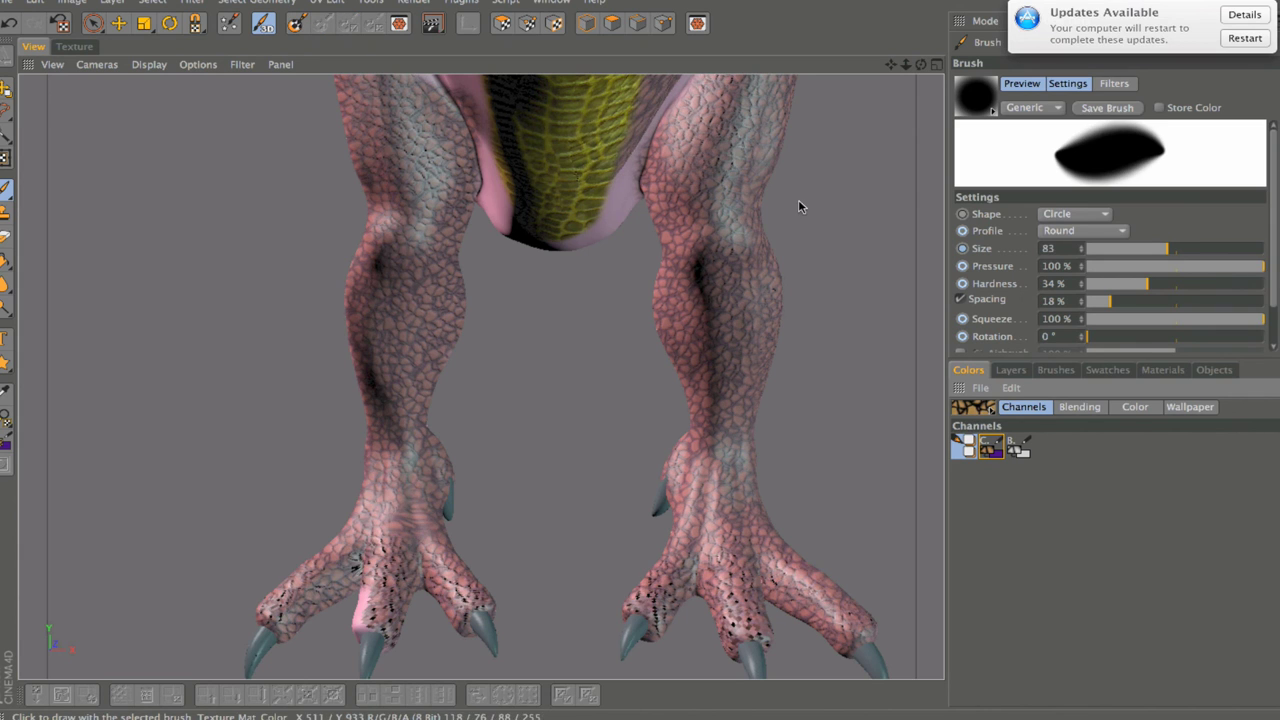
Step: Switch to the bump channel and add a new layer to Mat_Bump.tif
click(1012, 370)
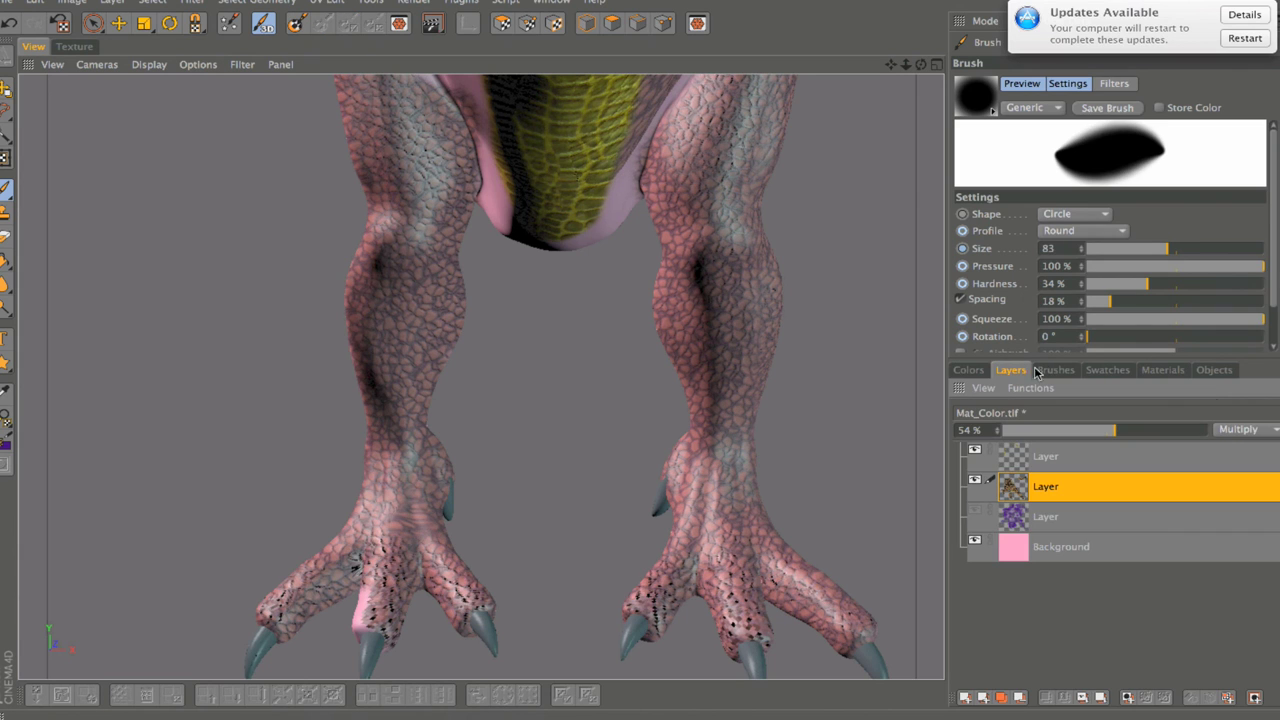
click(968, 370)
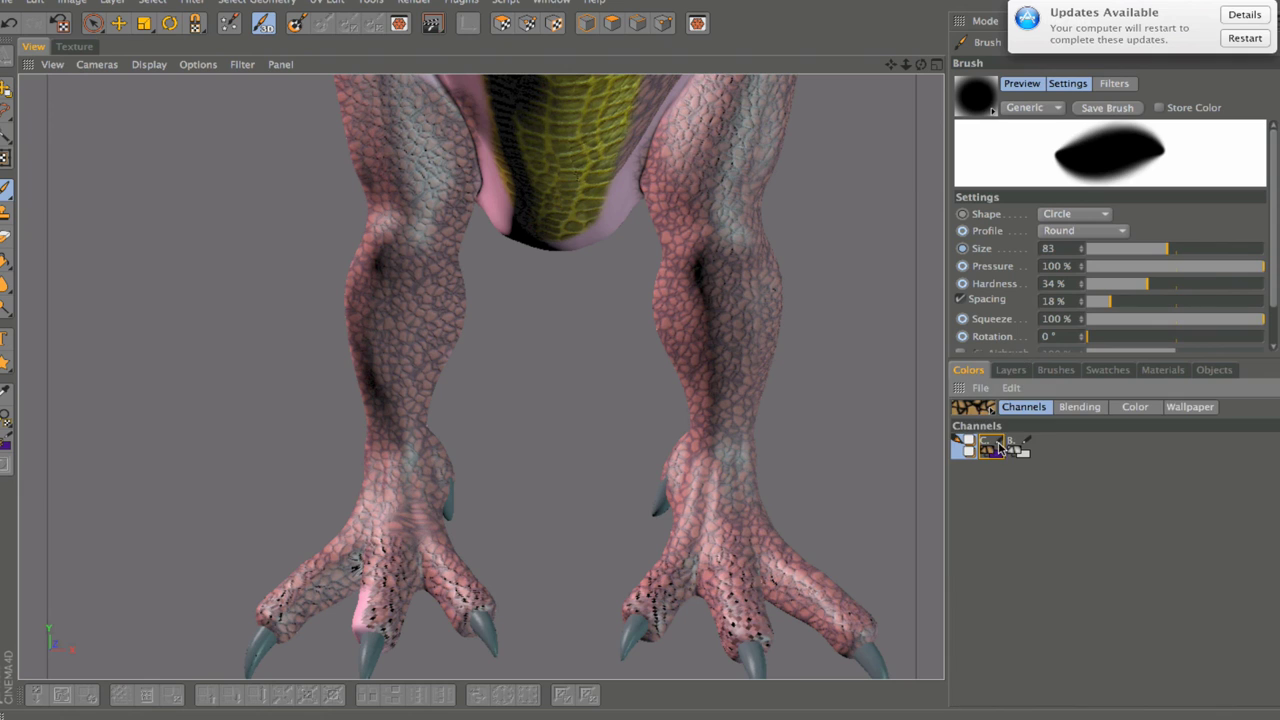
click(1016, 447)
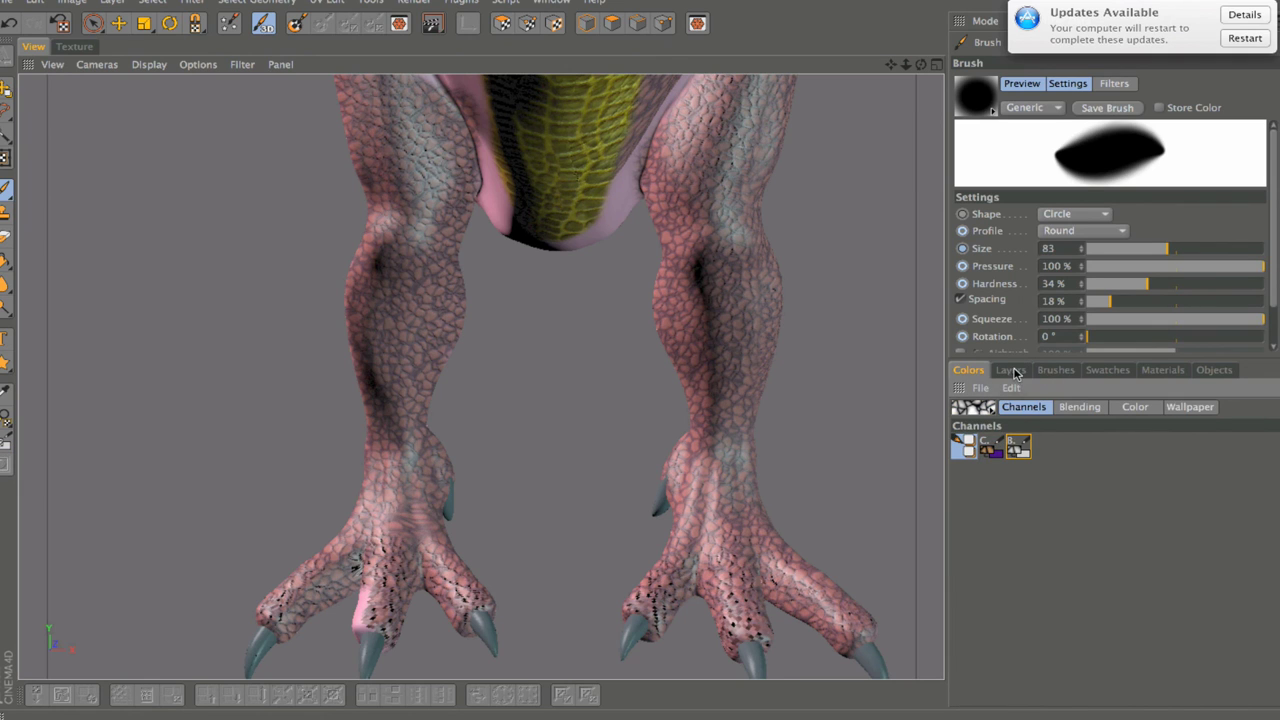
click(1013, 370)
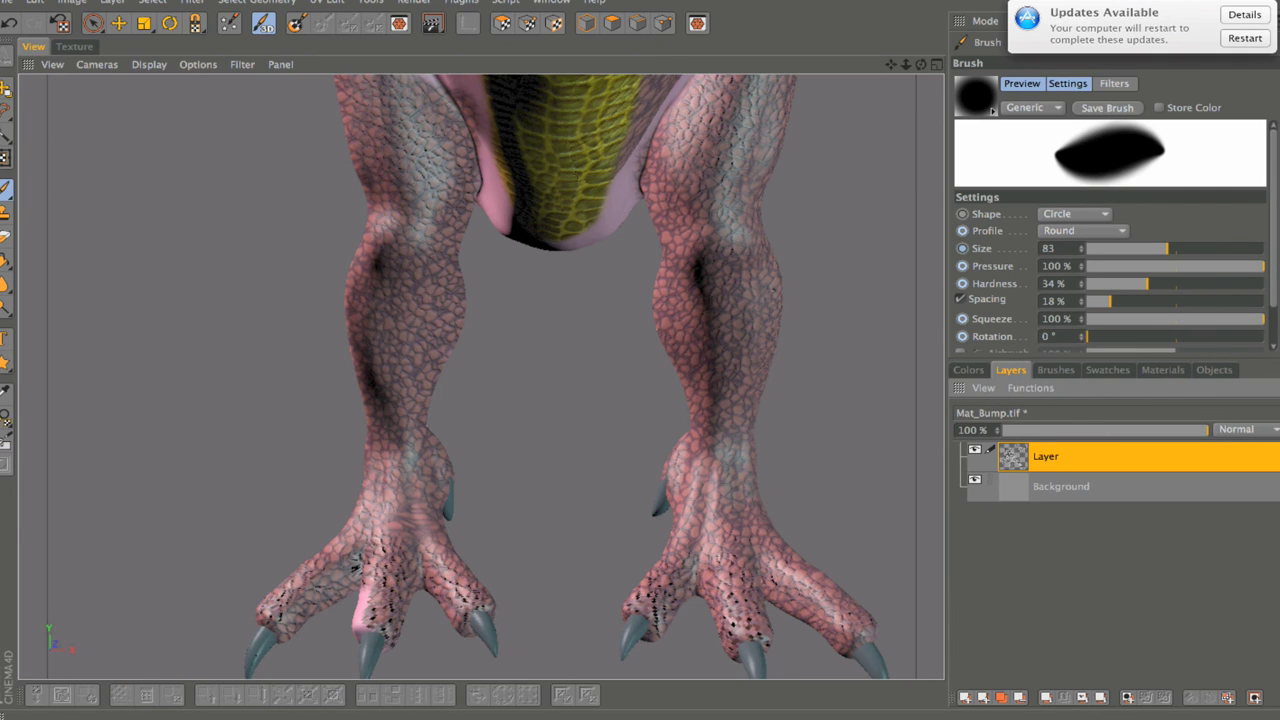
click(966, 697)
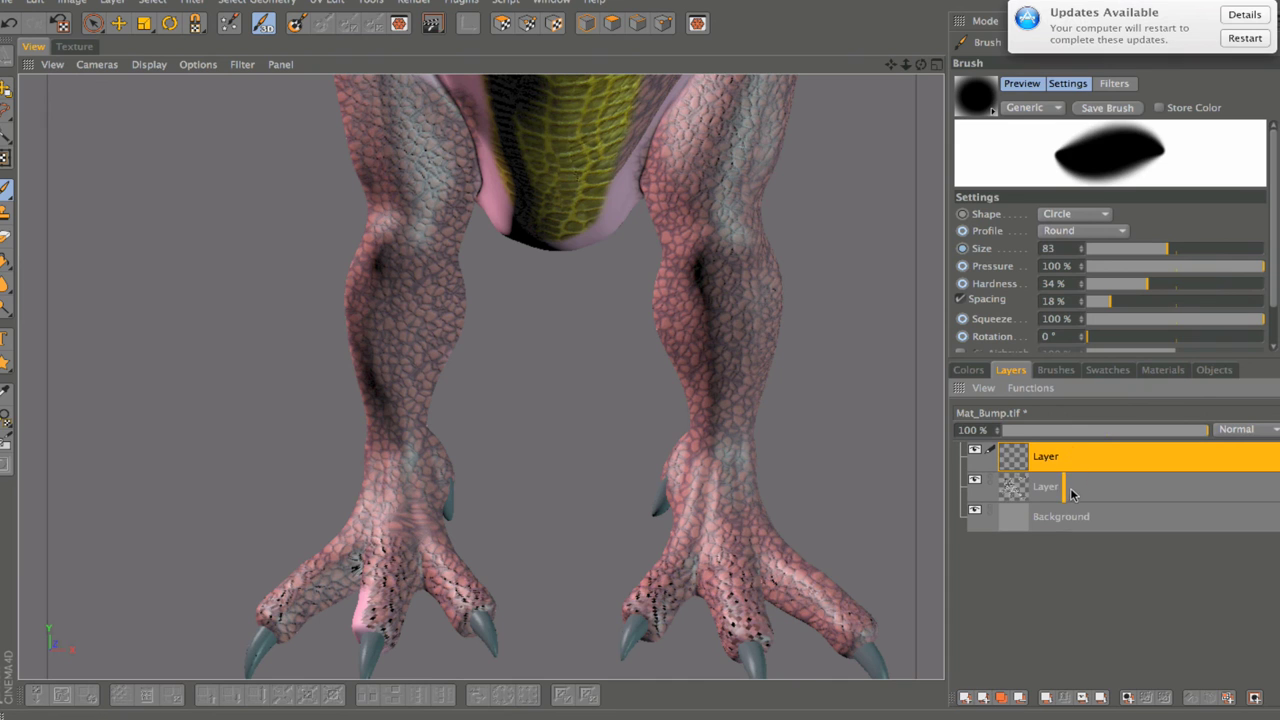
Step: Place the empty bump layer beneath the existing scale layer and make it the active layer
drag(1070, 503, 1069, 504)
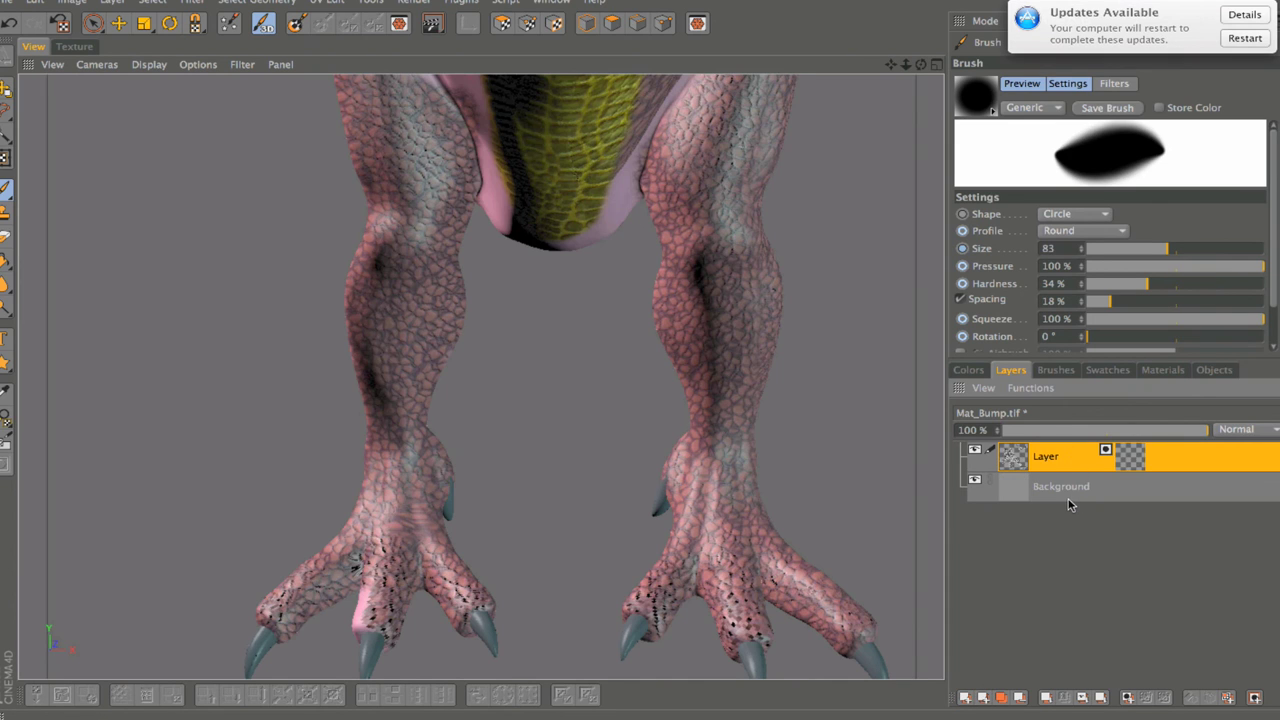
key(super+z)
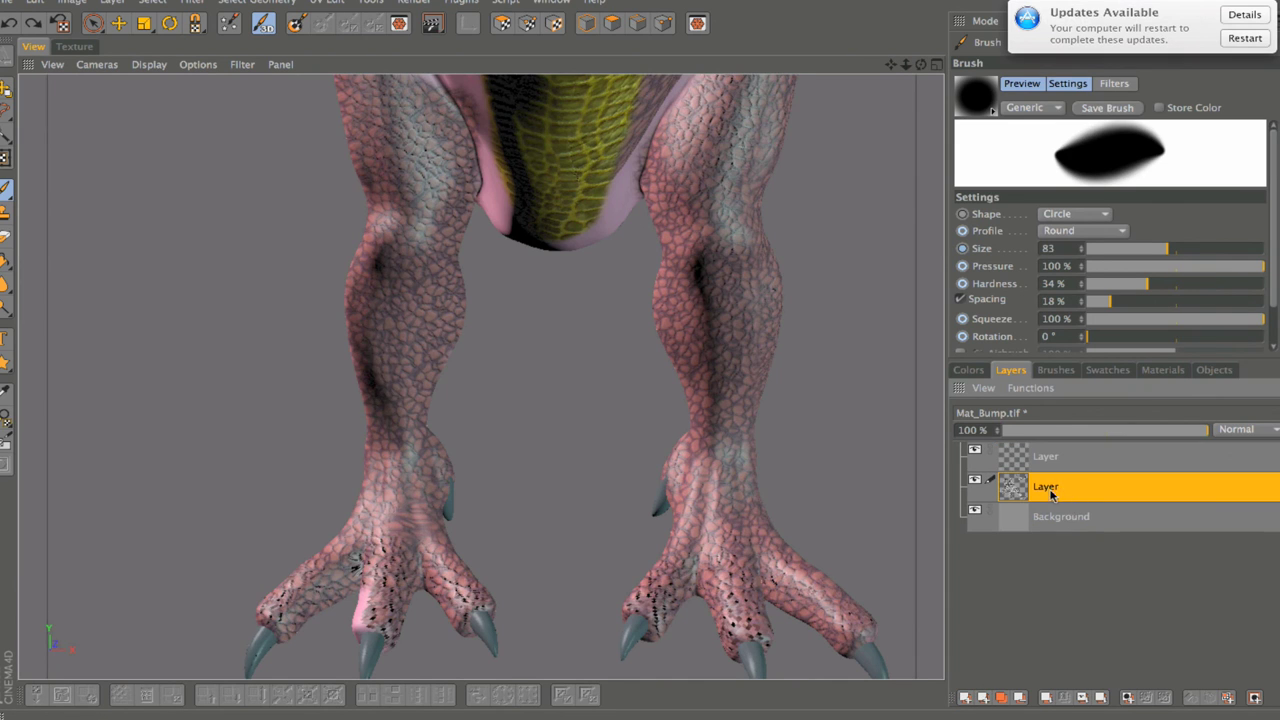
click(1018, 452)
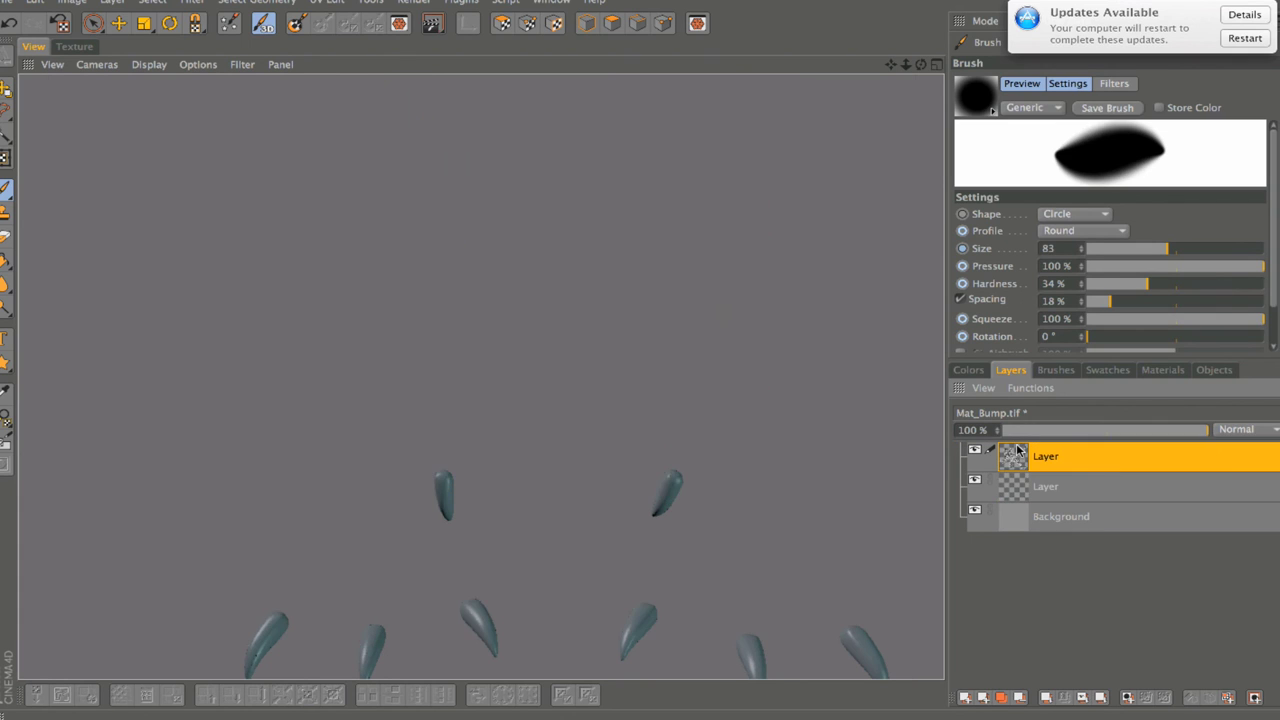
click(1038, 488)
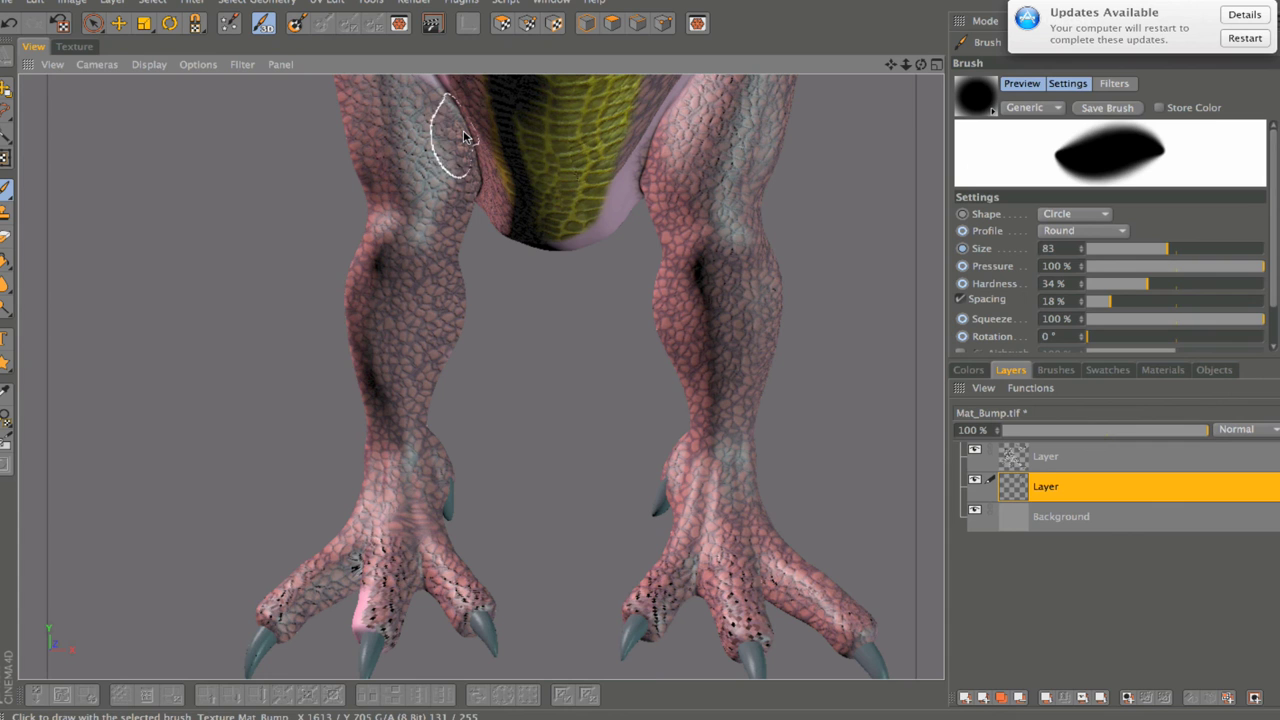
Step: With projection painting on, cover the bare underside around the lower belly, groin, inner thighs and tail base with the scale pattern
click(296, 23)
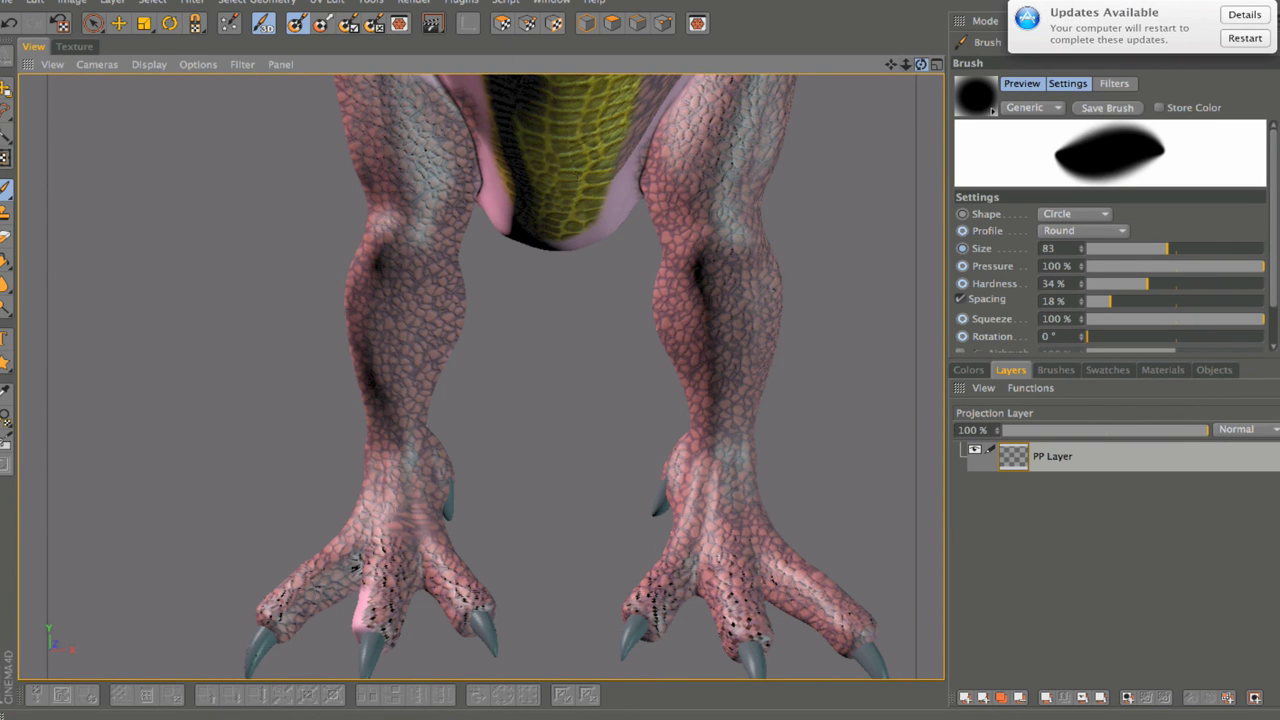
drag(921, 64, 921, 8)
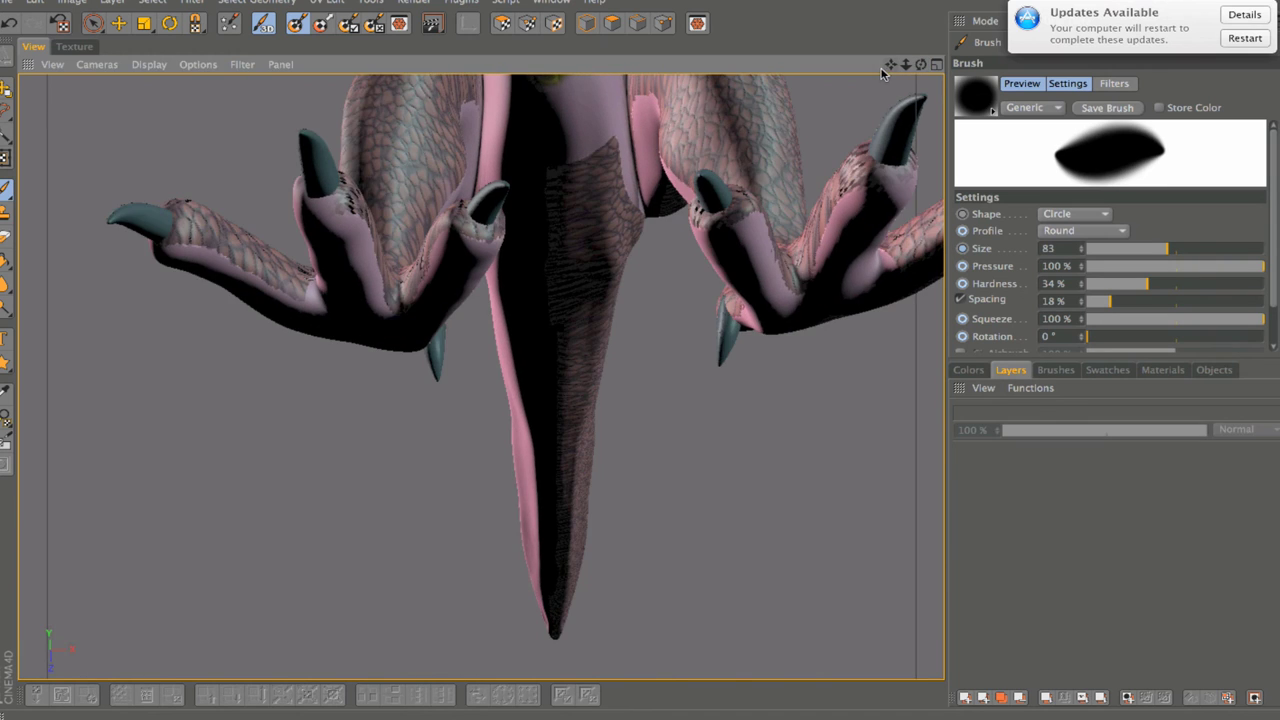
drag(890, 64, 910, 401)
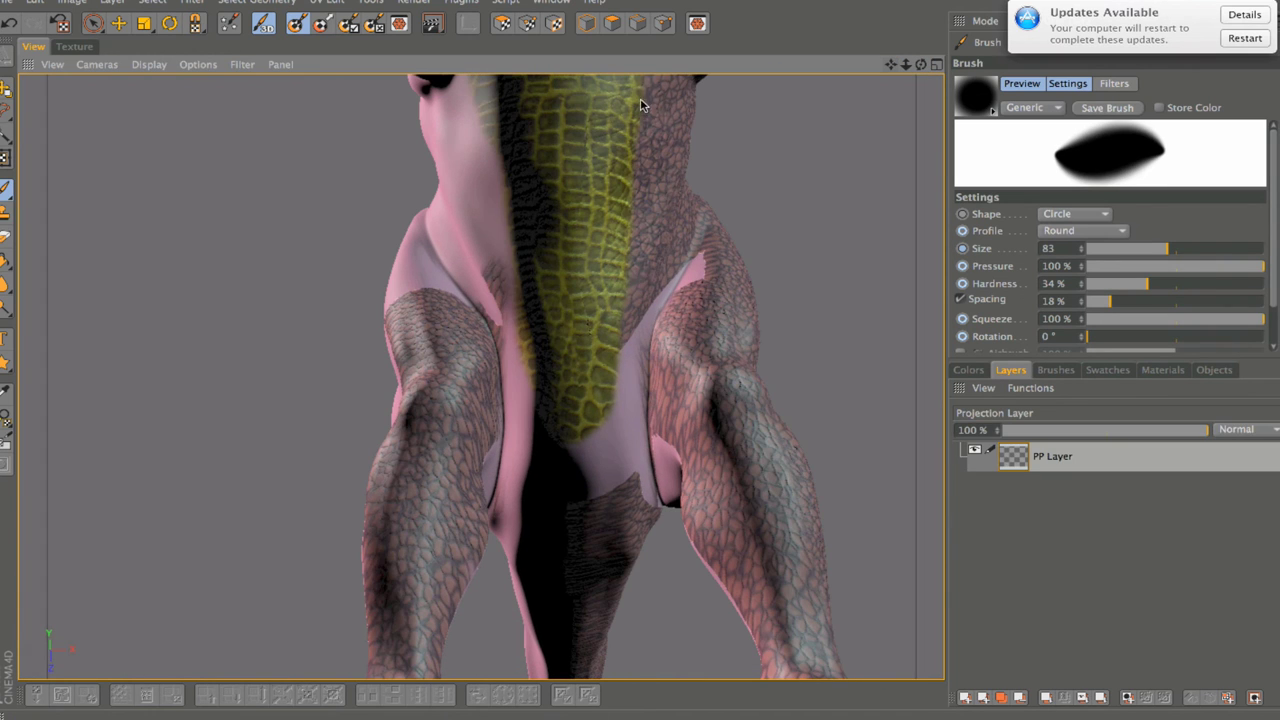
mouse_move(500, 300)
mouse_down()
mouse_move(497, 191)
mouse_move(461, 59)
mouse_move(461, 177)
mouse_move(510, 290)
mouse_move(425, 260)
mouse_move(380, 305)
mouse_move(423, 320)
mouse_move(487, 293)
mouse_move(517, 460)
mouse_move(575, 455)
mouse_move(615, 422)
mouse_move(637, 542)
mouse_move(549, 666)
mouse_move(604, 625)
mouse_up()
mouse_move(625, 493)
mouse_down()
mouse_move(640, 476)
mouse_move(662, 486)
mouse_up()
drag(643, 439, 679, 420)
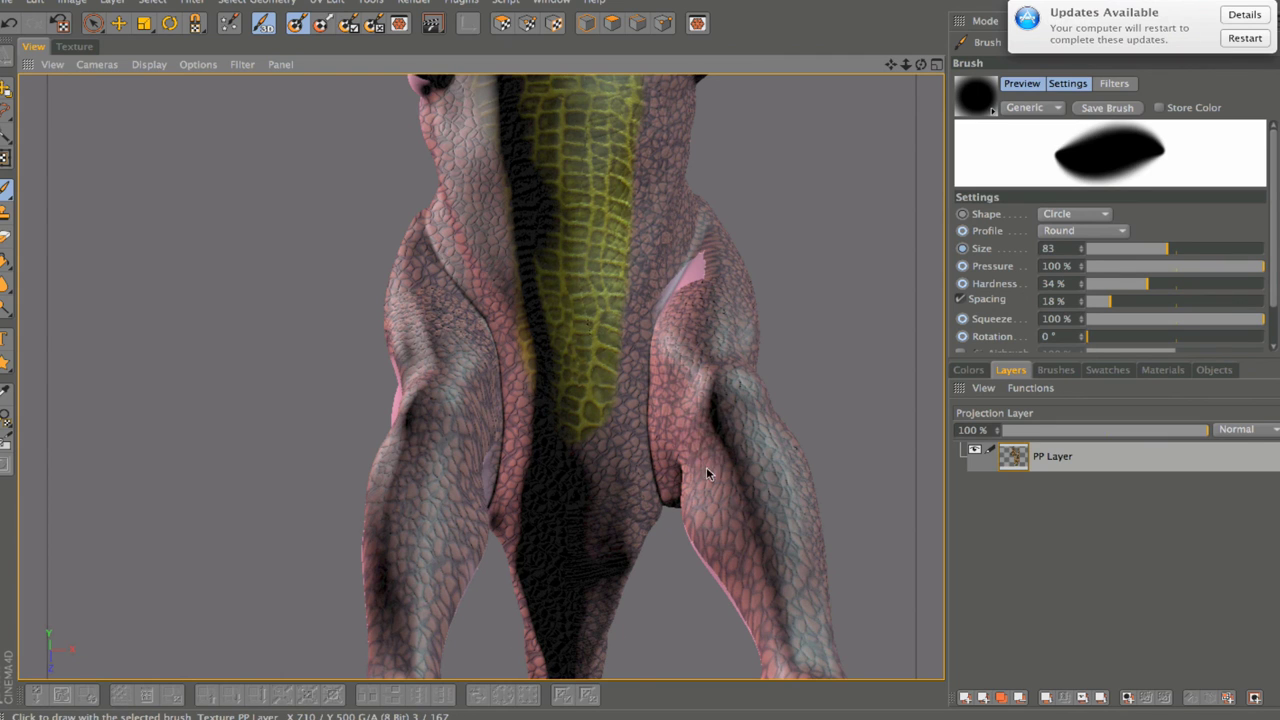
drag(683, 375, 702, 268)
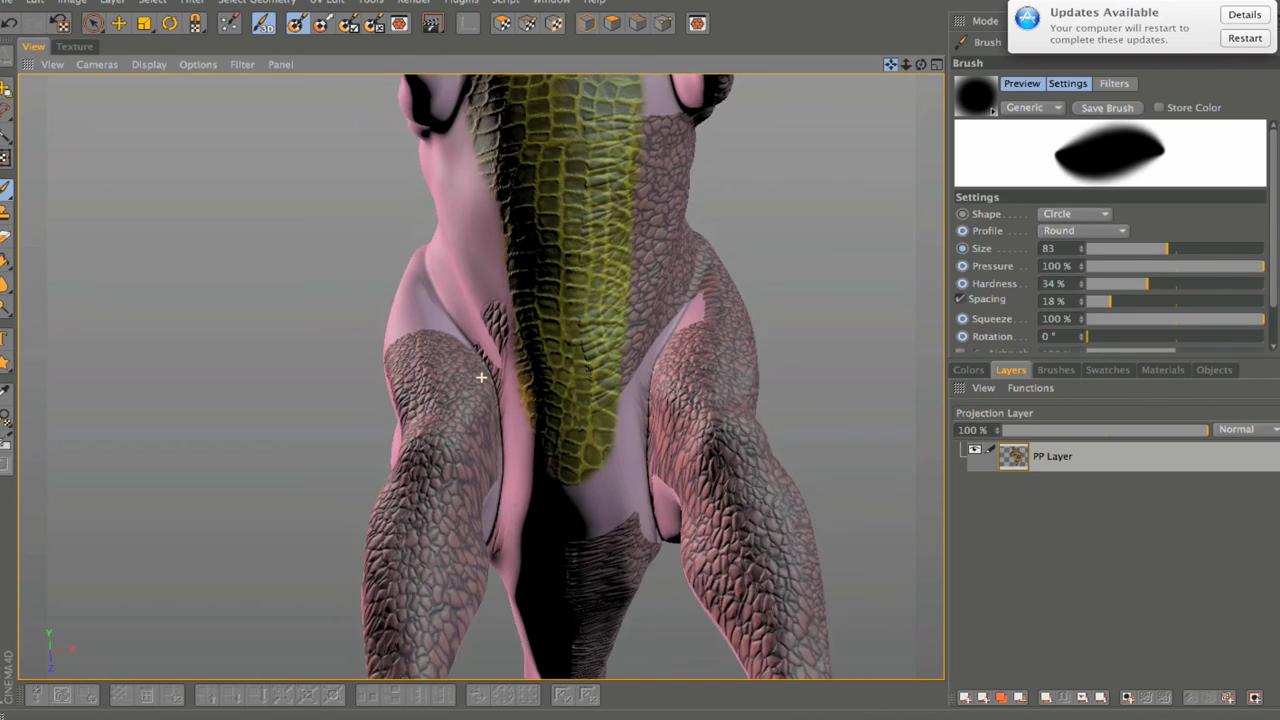
Step: Brush the scale pattern over the bare chest, shoulders and arms, and continue up the throat to the underside of the jaw
drag(891, 64, 891, 220)
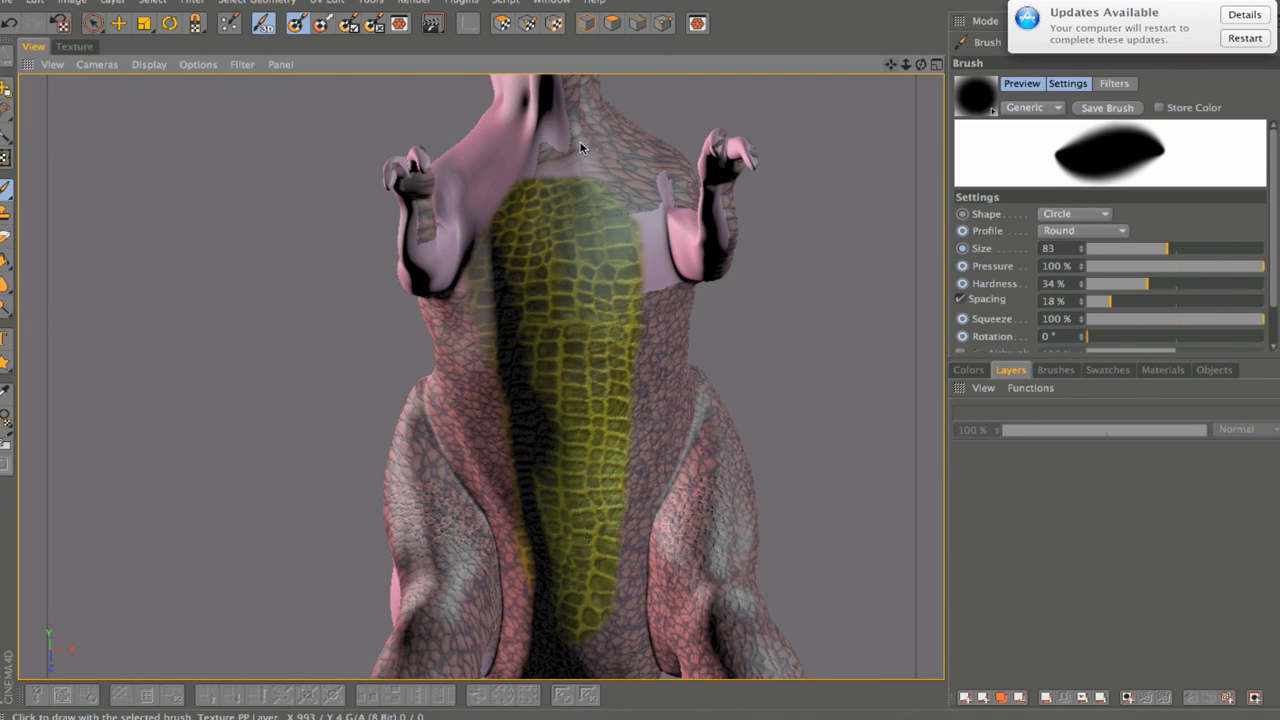
mouse_move(580, 144)
mouse_down()
mouse_move(557, 127)
mouse_move(508, 176)
mouse_move(508, 108)
mouse_move(462, 210)
mouse_move(478, 215)
mouse_move(441, 255)
mouse_move(425, 205)
mouse_move(411, 241)
mouse_up()
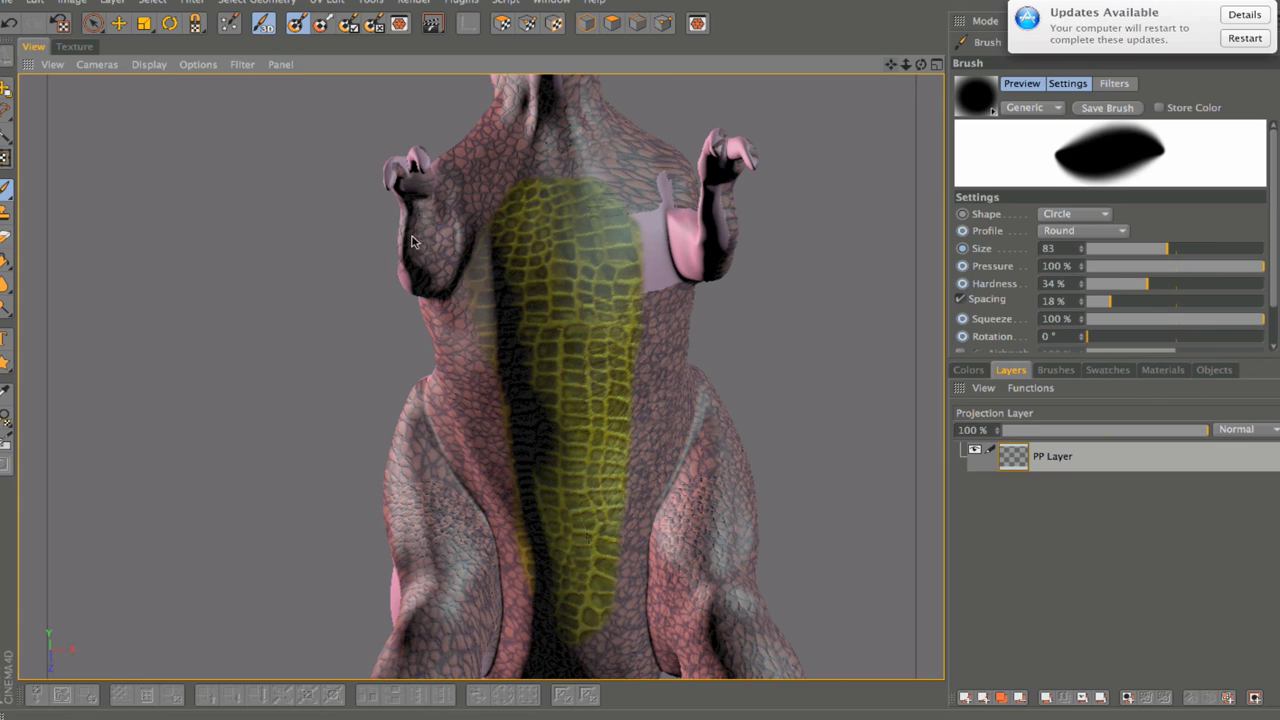
mouse_move(568, 268)
mouse_down()
mouse_move(652, 292)
mouse_move(665, 200)
mouse_move(689, 294)
mouse_move(710, 180)
mouse_up()
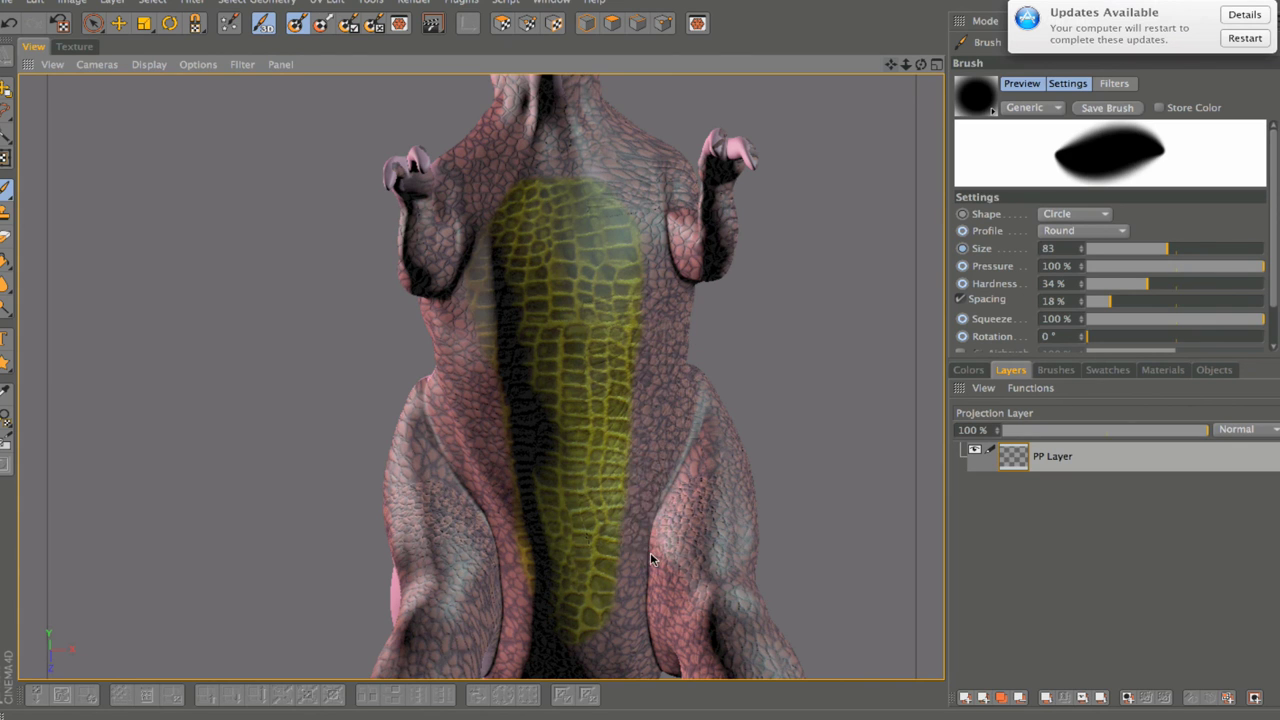
drag(890, 66, 890, 288)
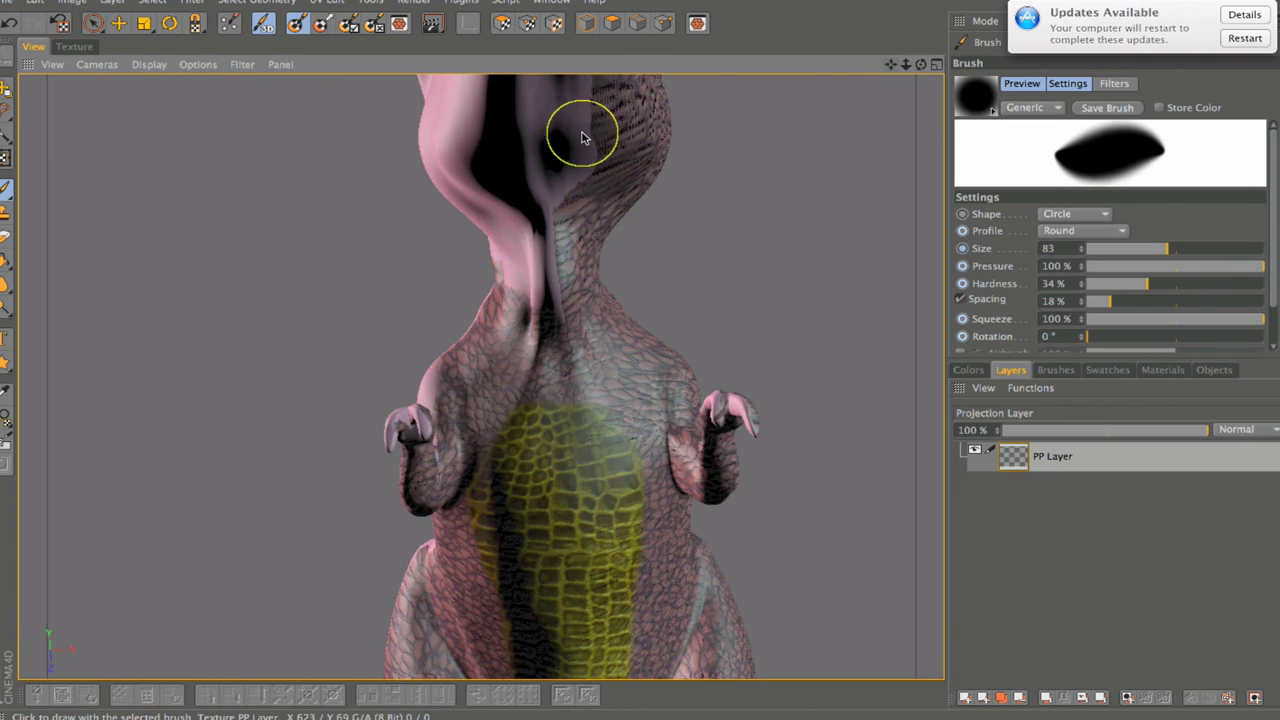
mouse_move(613, 100)
mouse_down()
mouse_move(576, 213)
mouse_move(583, 197)
mouse_move(531, 112)
mouse_move(462, 100)
mouse_move(450, 180)
mouse_move(510, 260)
mouse_move(564, 236)
mouse_up()
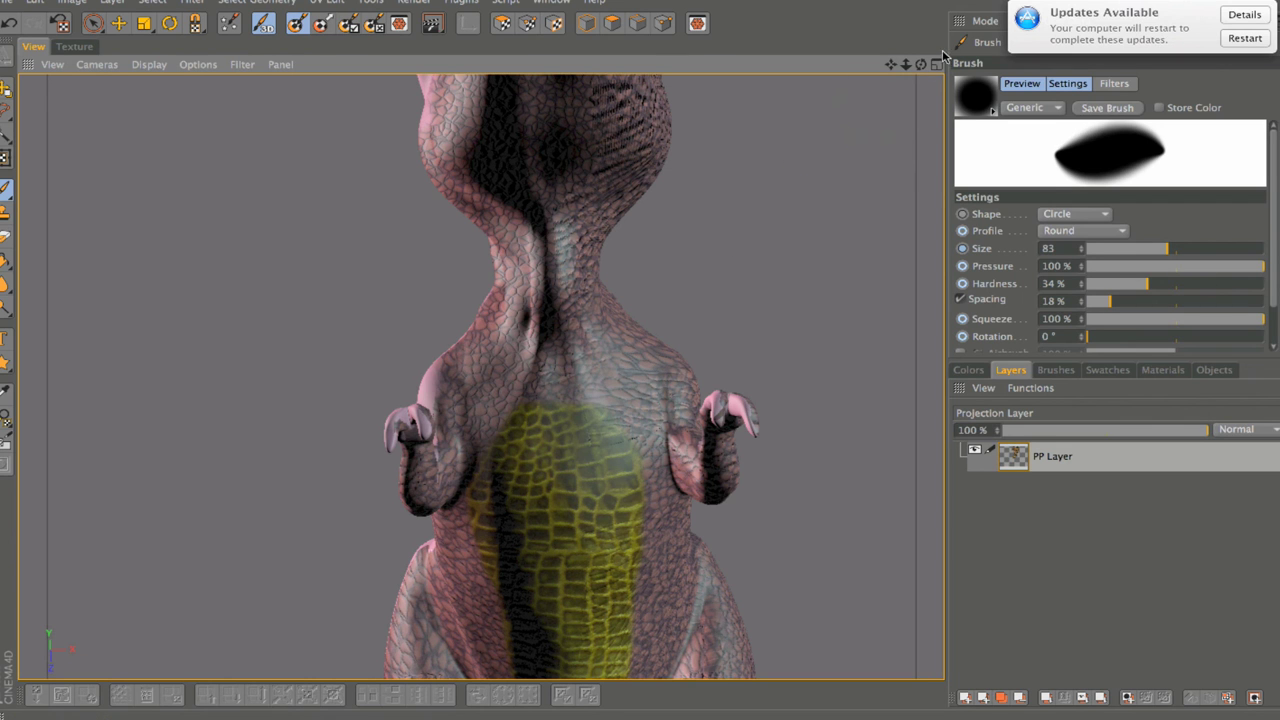
Step: Brush the scale pattern over the bare brow ridge and the top of the head on the bump layer
drag(919, 65, 891, 65)
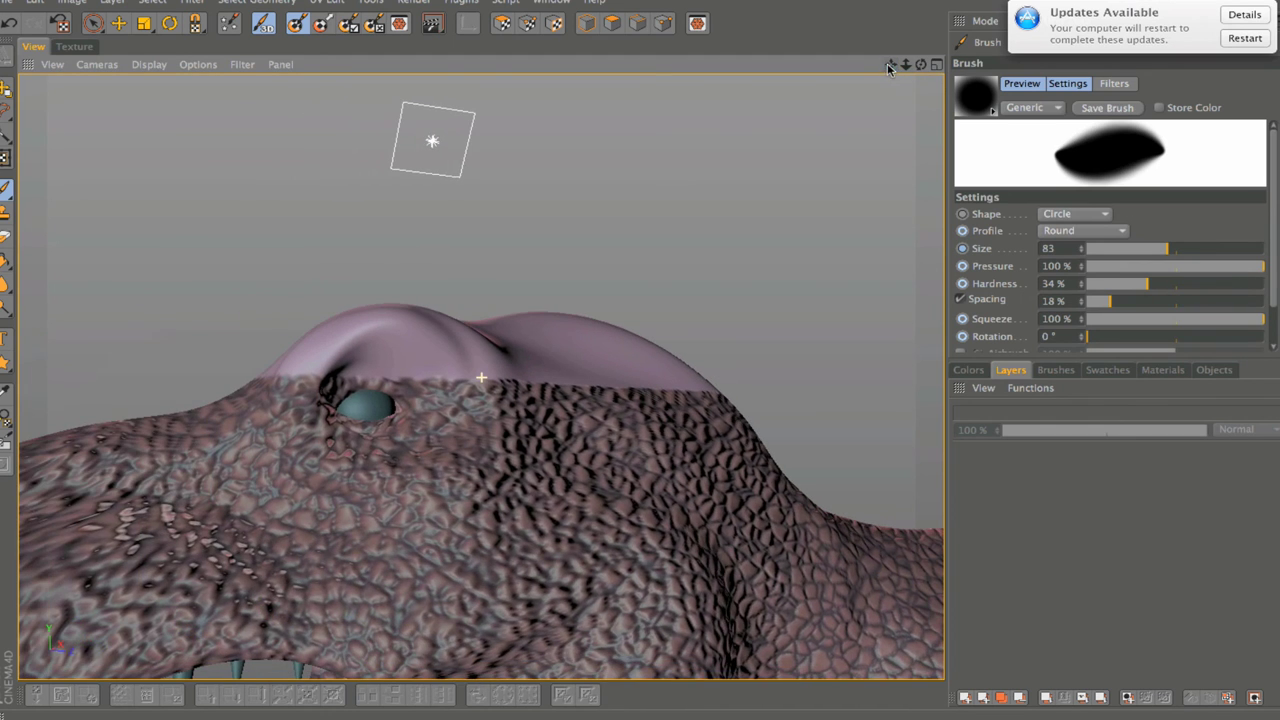
mouse_move(320, 363)
mouse_down()
mouse_move(350, 335)
mouse_move(392, 345)
mouse_move(418, 382)
mouse_move(460, 348)
mouse_move(458, 332)
mouse_move(666, 387)
mouse_move(733, 385)
mouse_move(517, 316)
mouse_up()
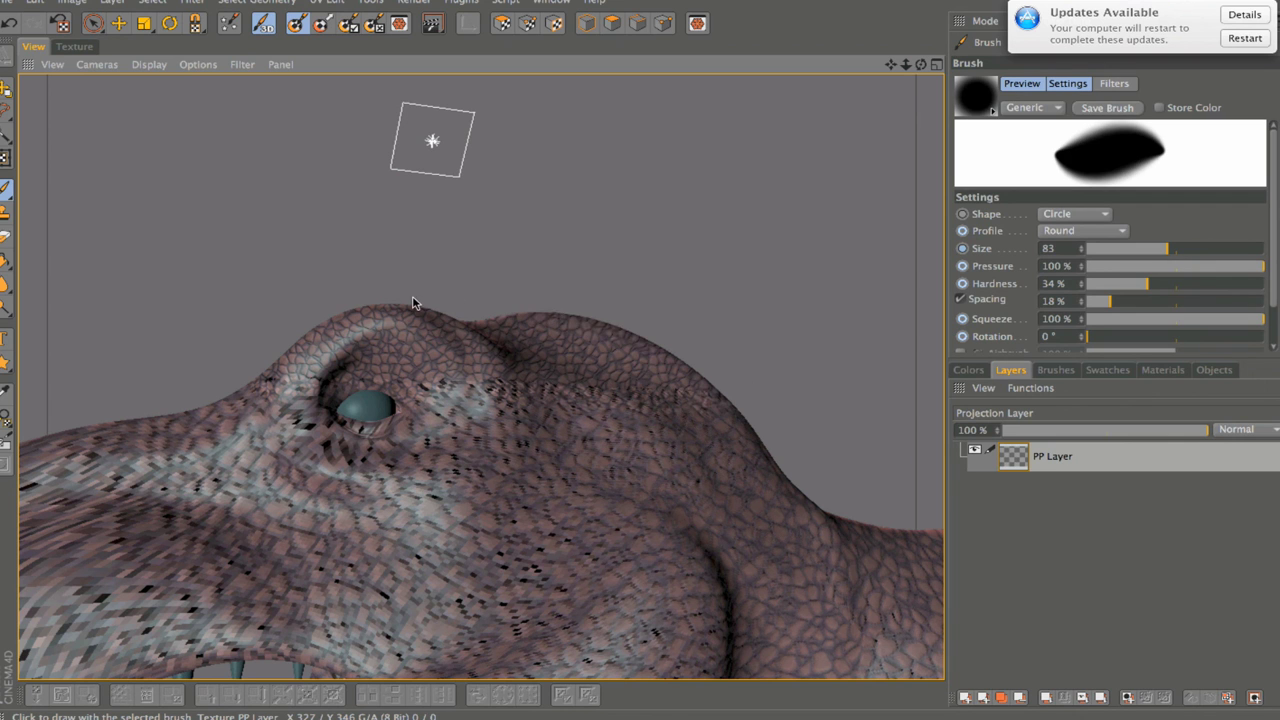
drag(906, 65, 828, 64)
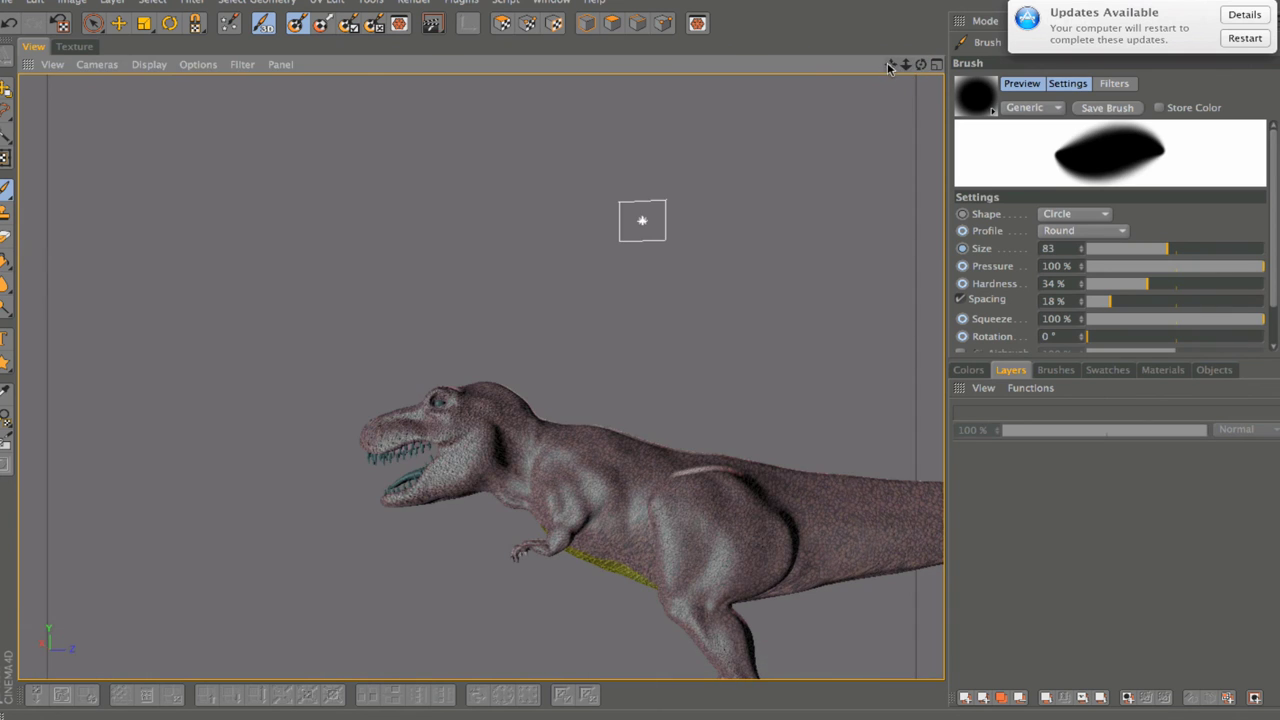
alt+middle_drag(766, 591, 481, 377)
click(888, 67)
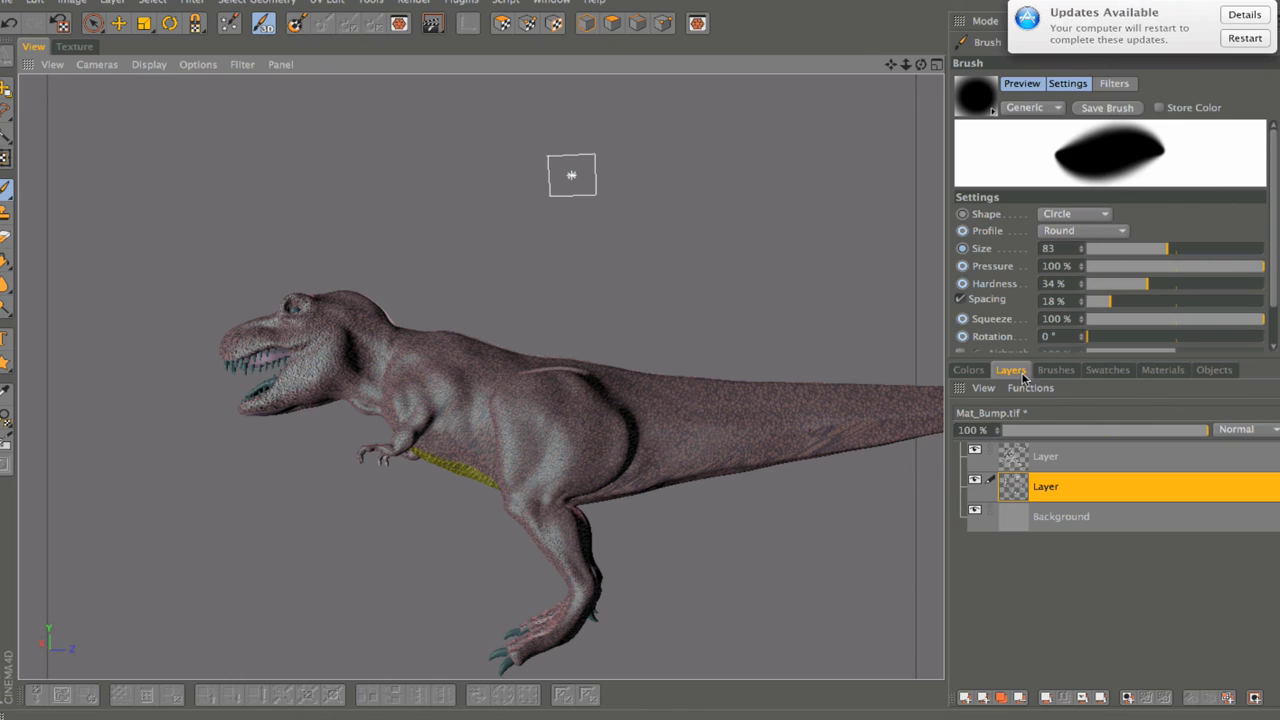
Step: Switch to the color channel and add a new layer above the Multiply scale layer in Mat_Color.tif
click(970, 370)
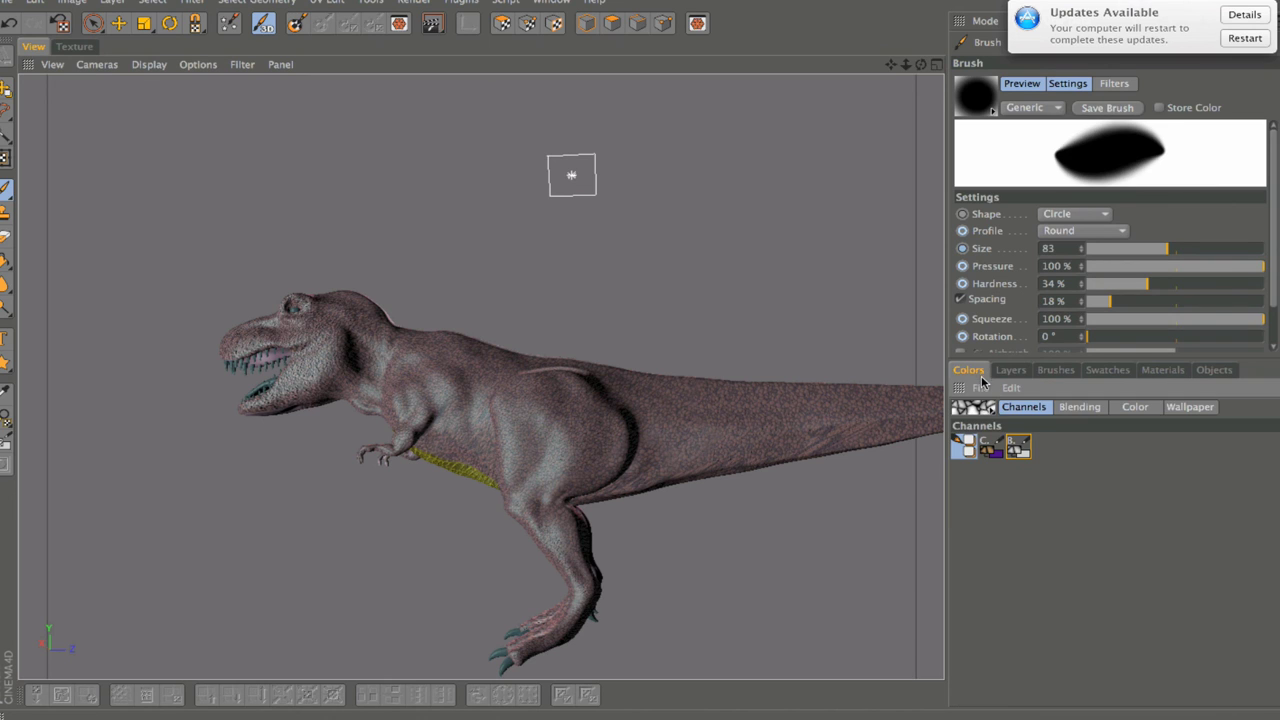
click(993, 446)
click(1012, 370)
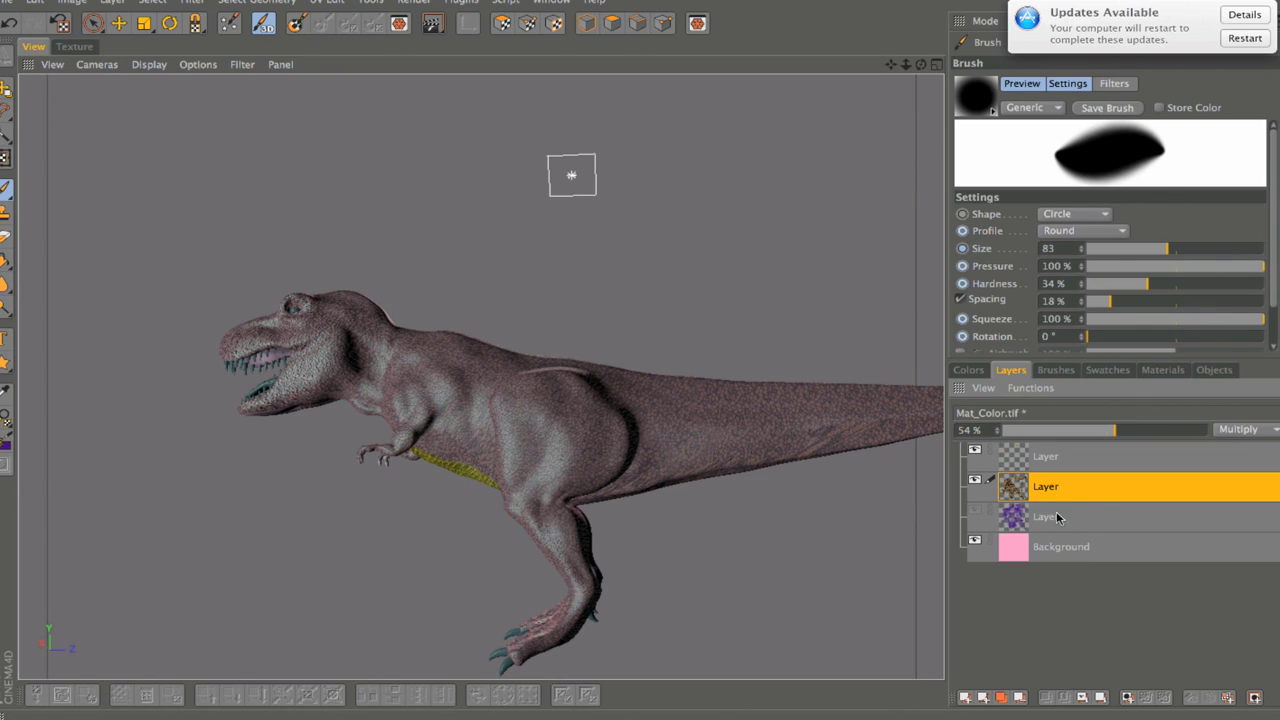
click(965, 698)
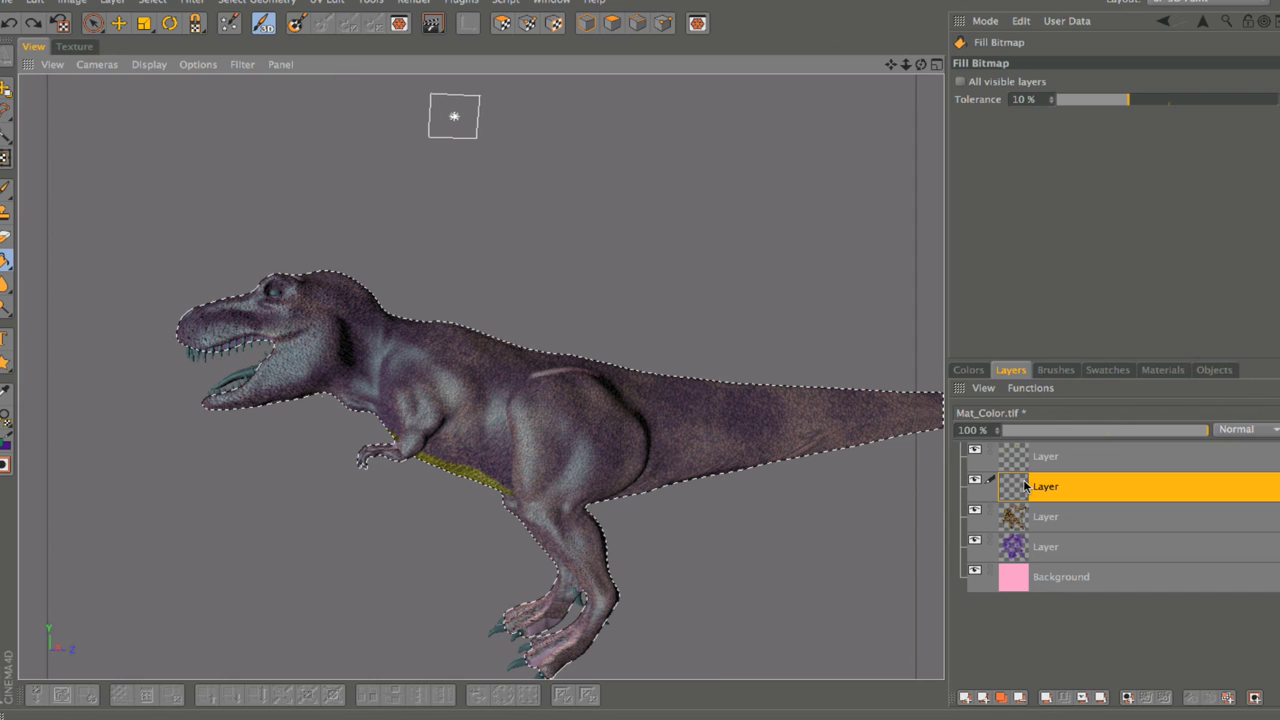
Step: Select the whole new layer in Mat_Color.tif and fill it with a dark green swatch color using Fill Bitmap
click(971, 375)
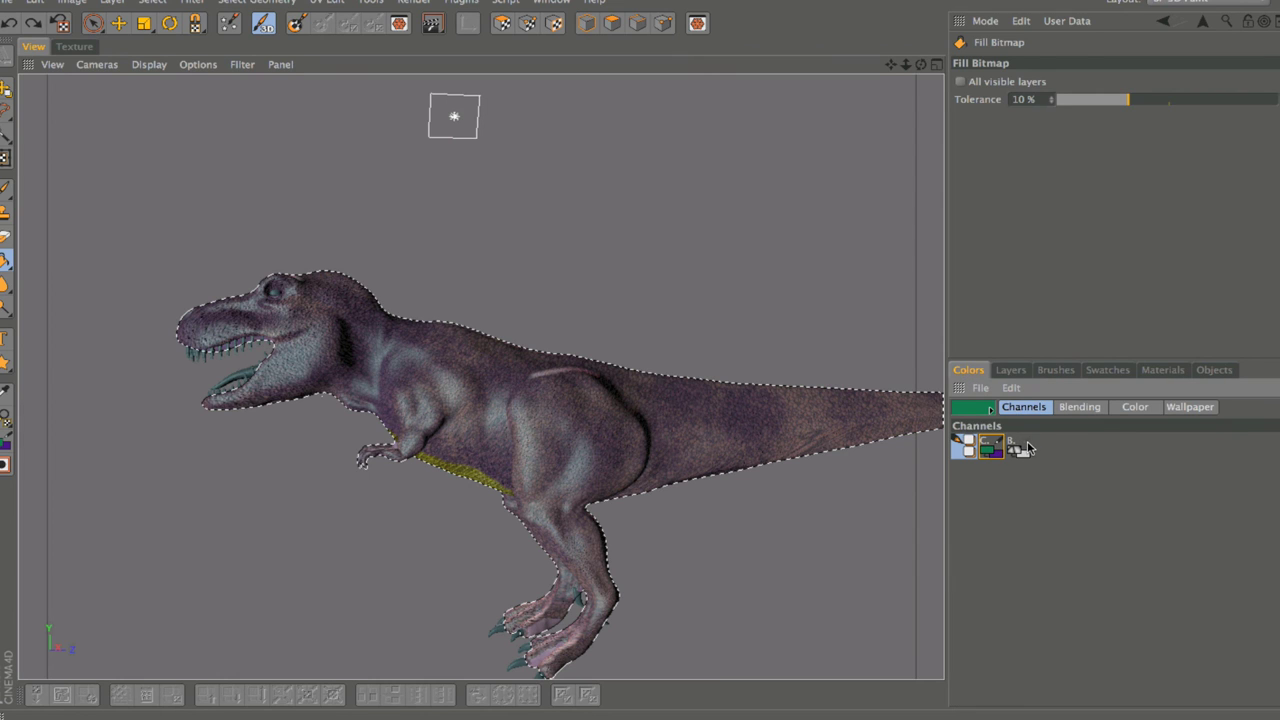
click(1012, 370)
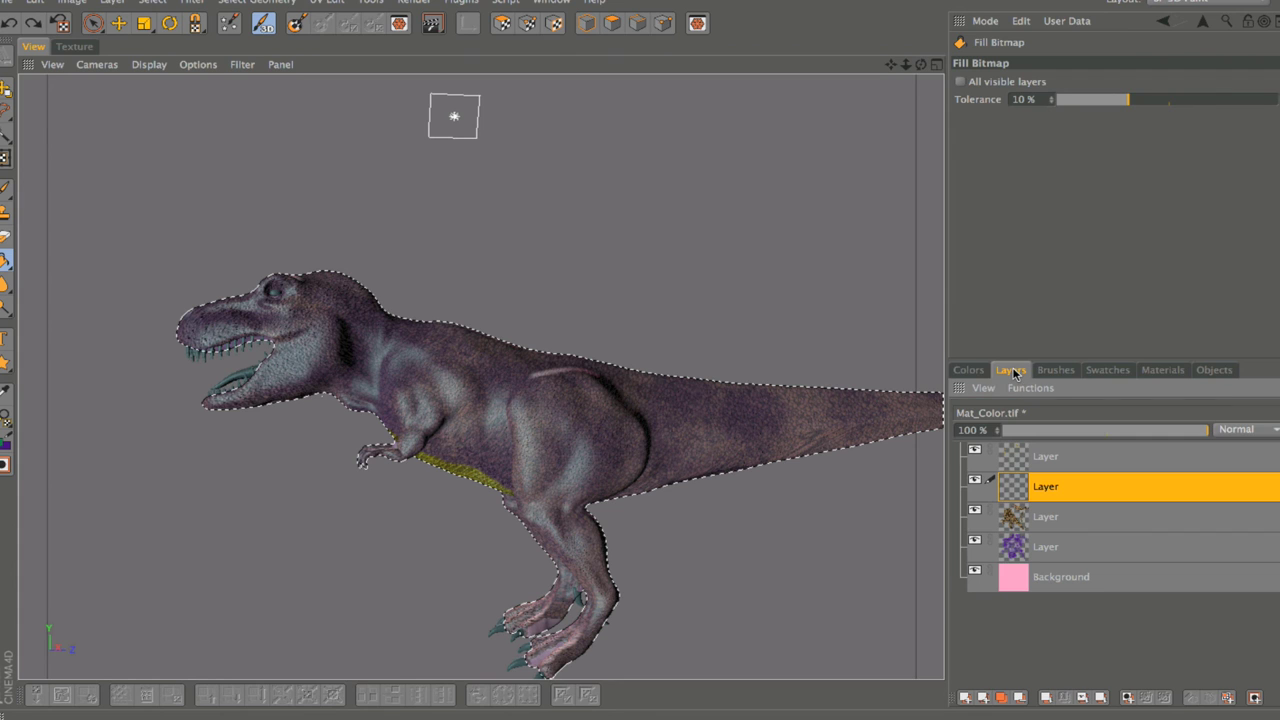
click(153, 3)
click(173, 25)
click(5, 262)
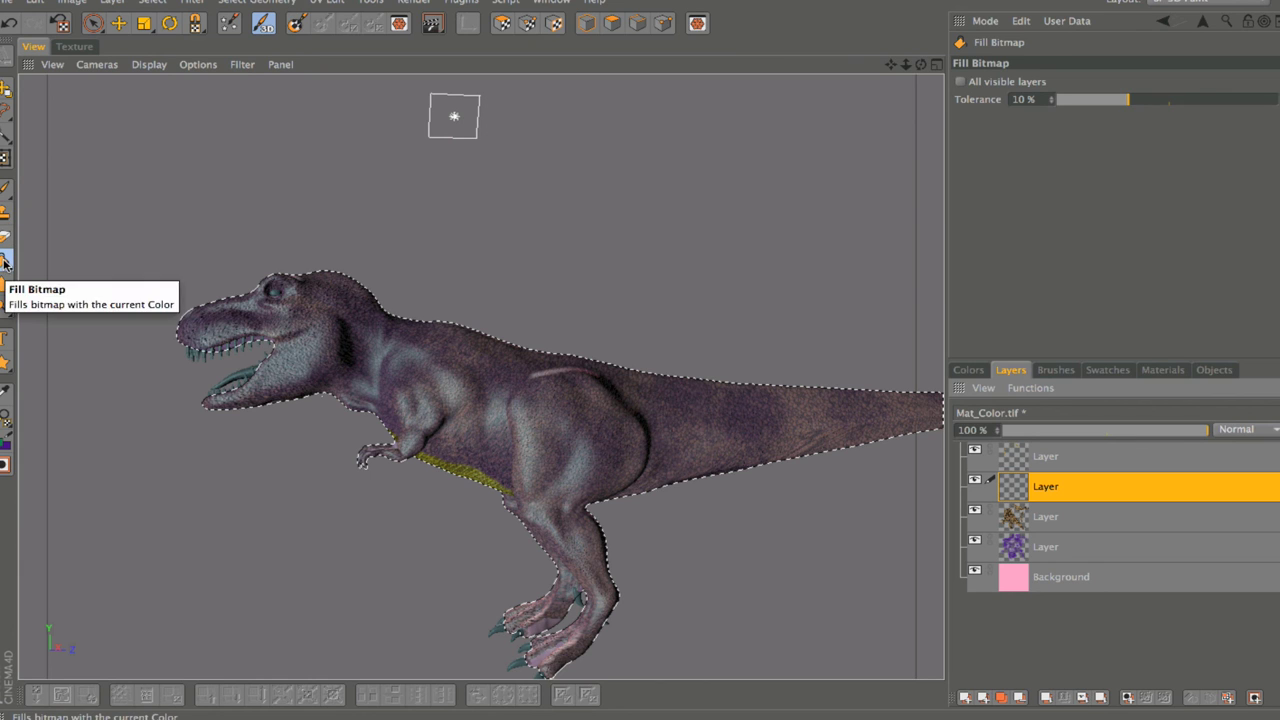
click(1108, 371)
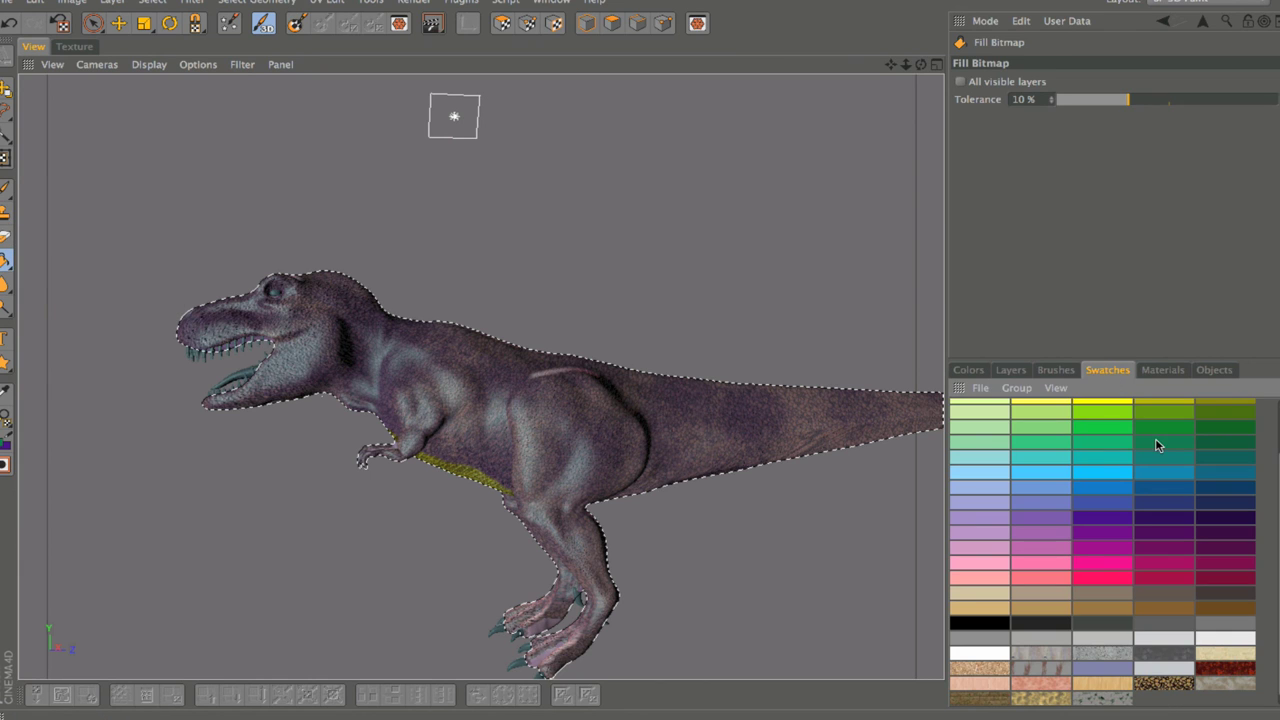
click(1180, 447)
click(1011, 371)
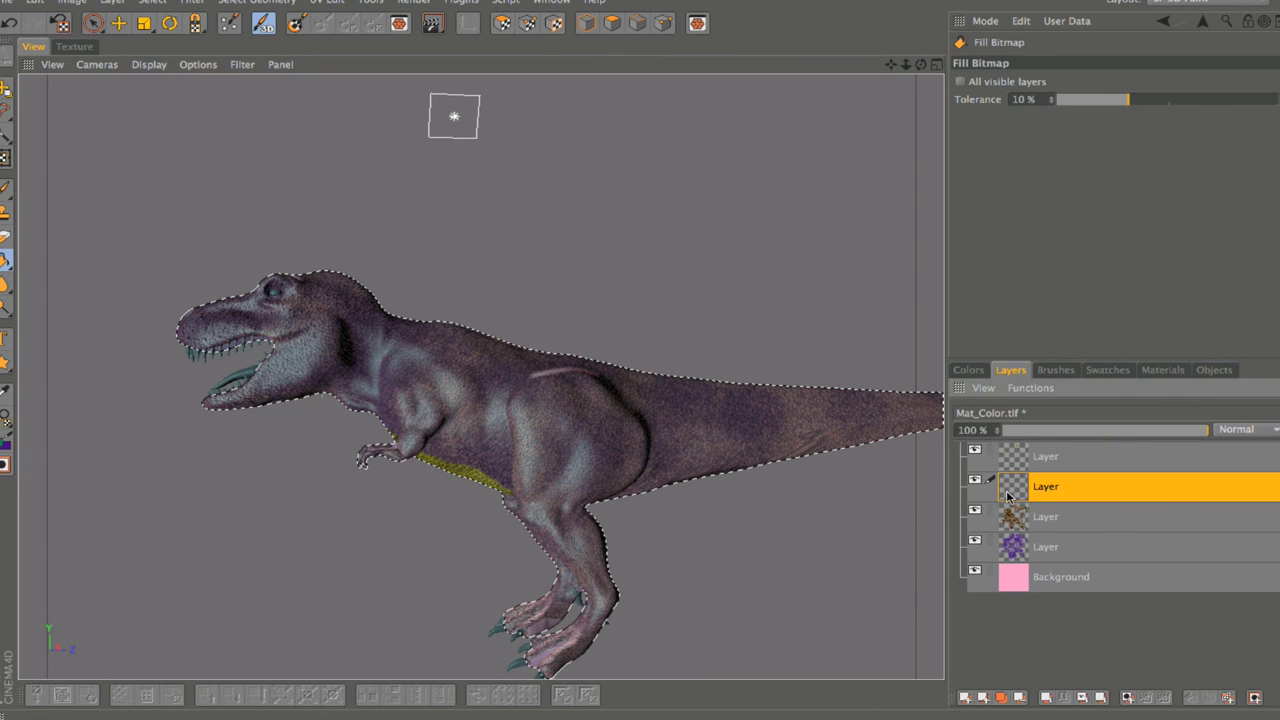
click(541, 404)
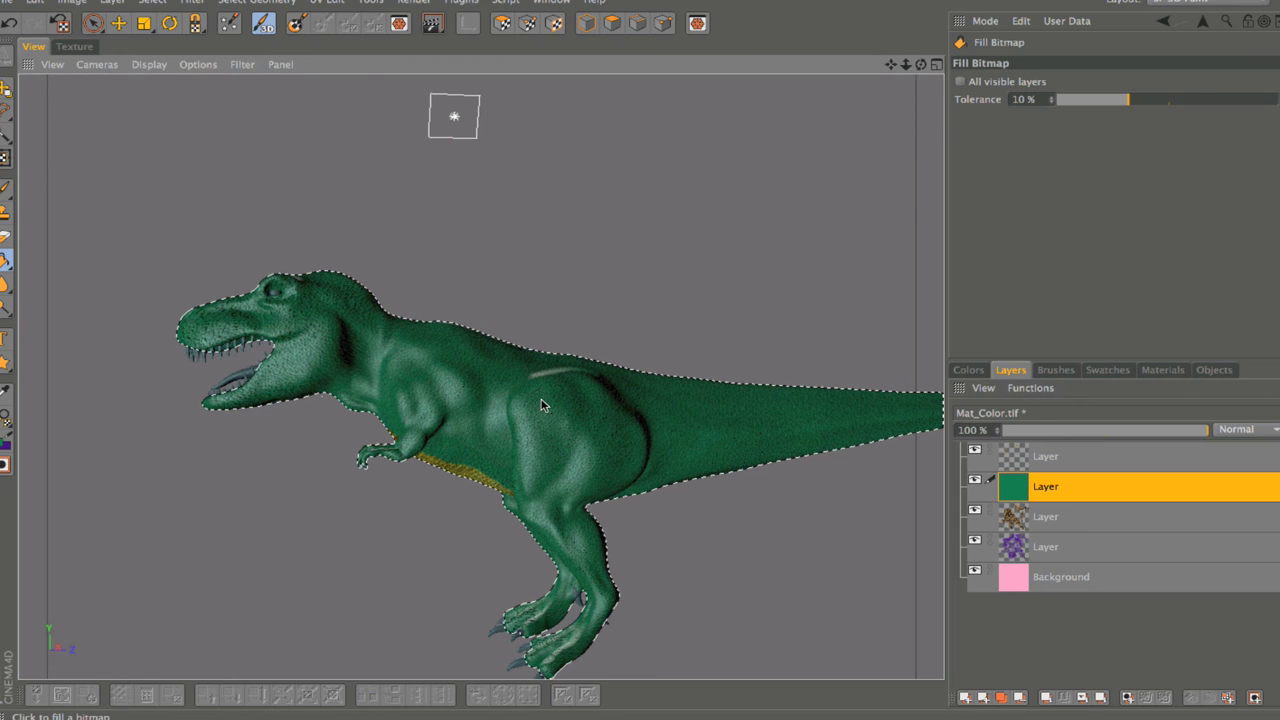
Step: Try the Color Burn, Linear Burn, Multiply, Linear Dodge and Add blend modes on the green layer
click(1249, 432)
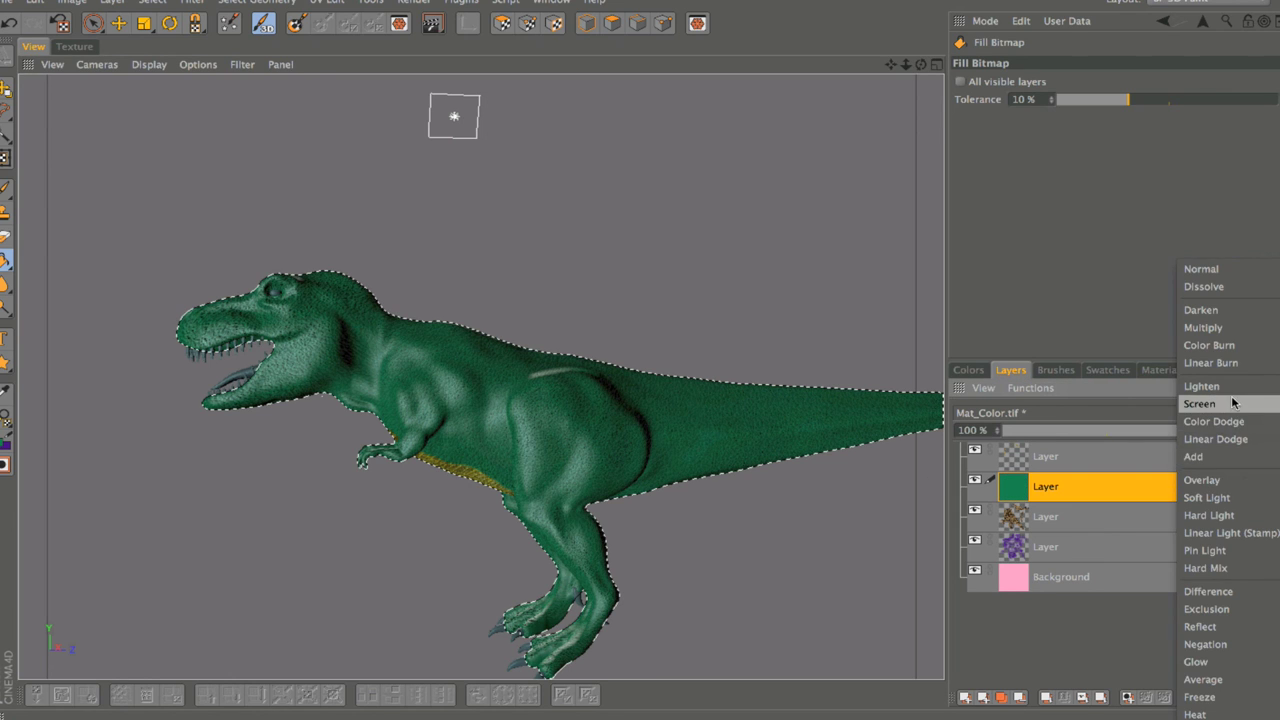
click(1236, 346)
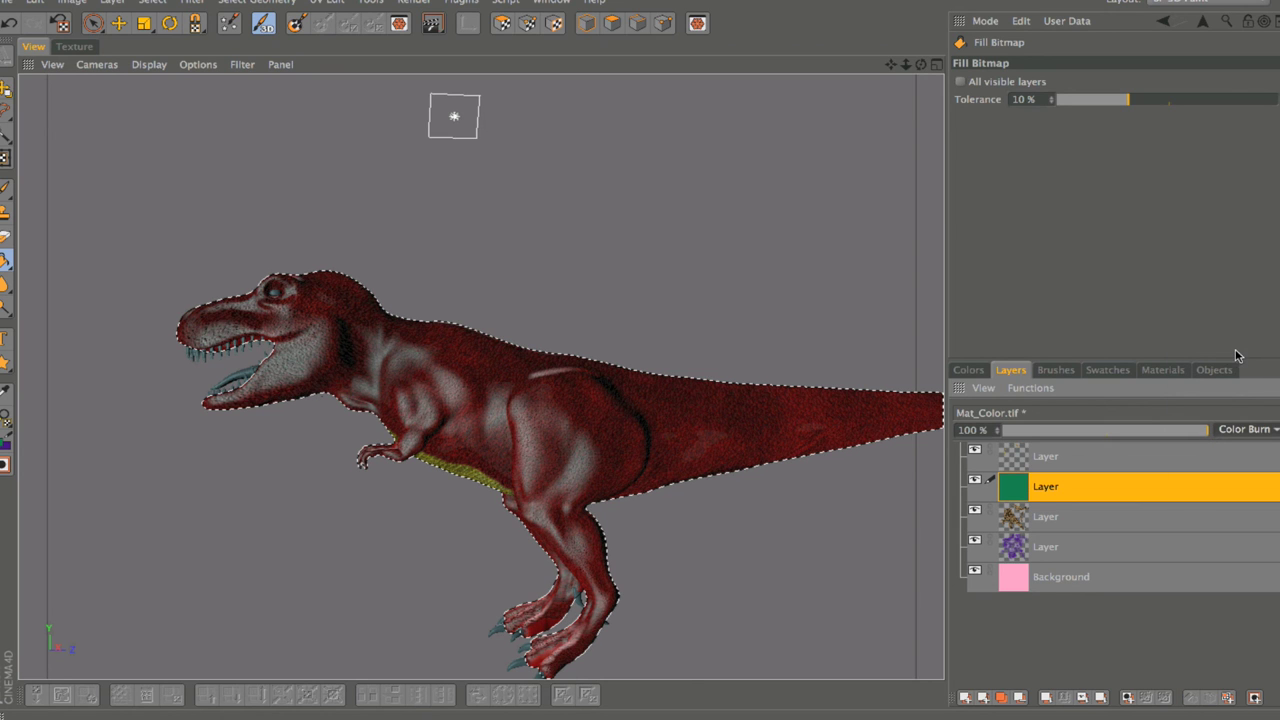
click(1249, 431)
click(1232, 369)
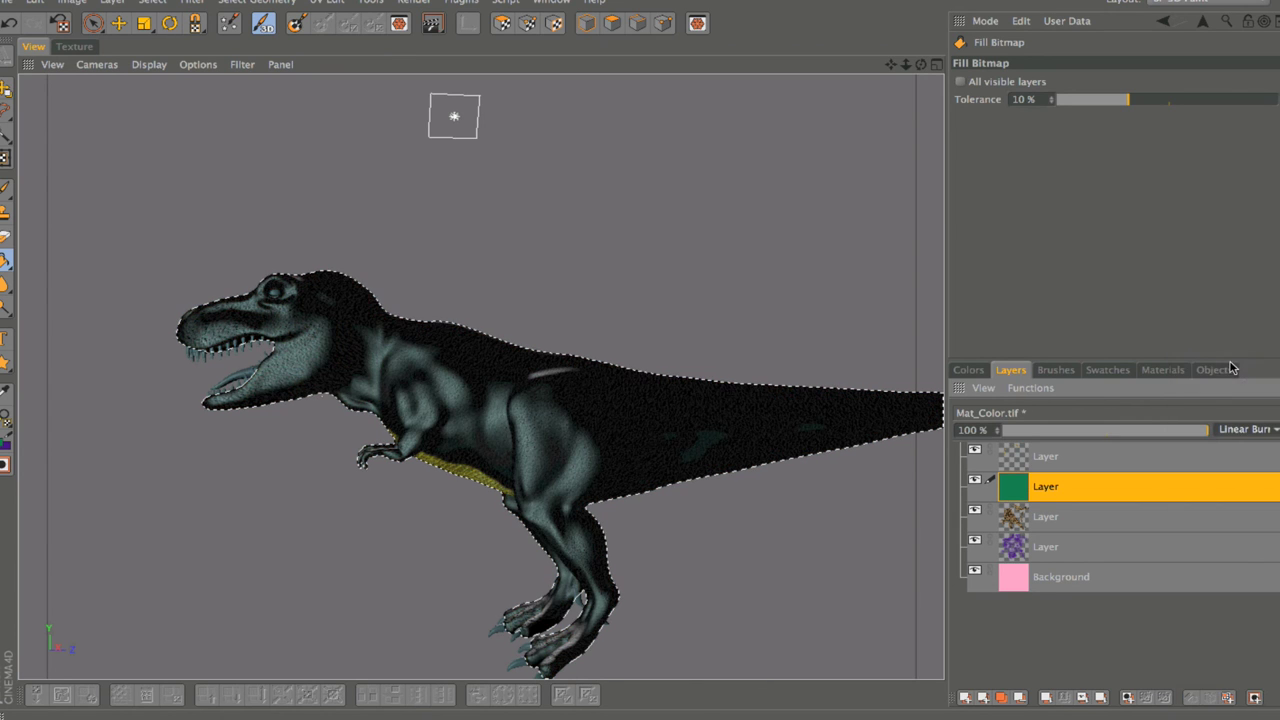
click(1245, 431)
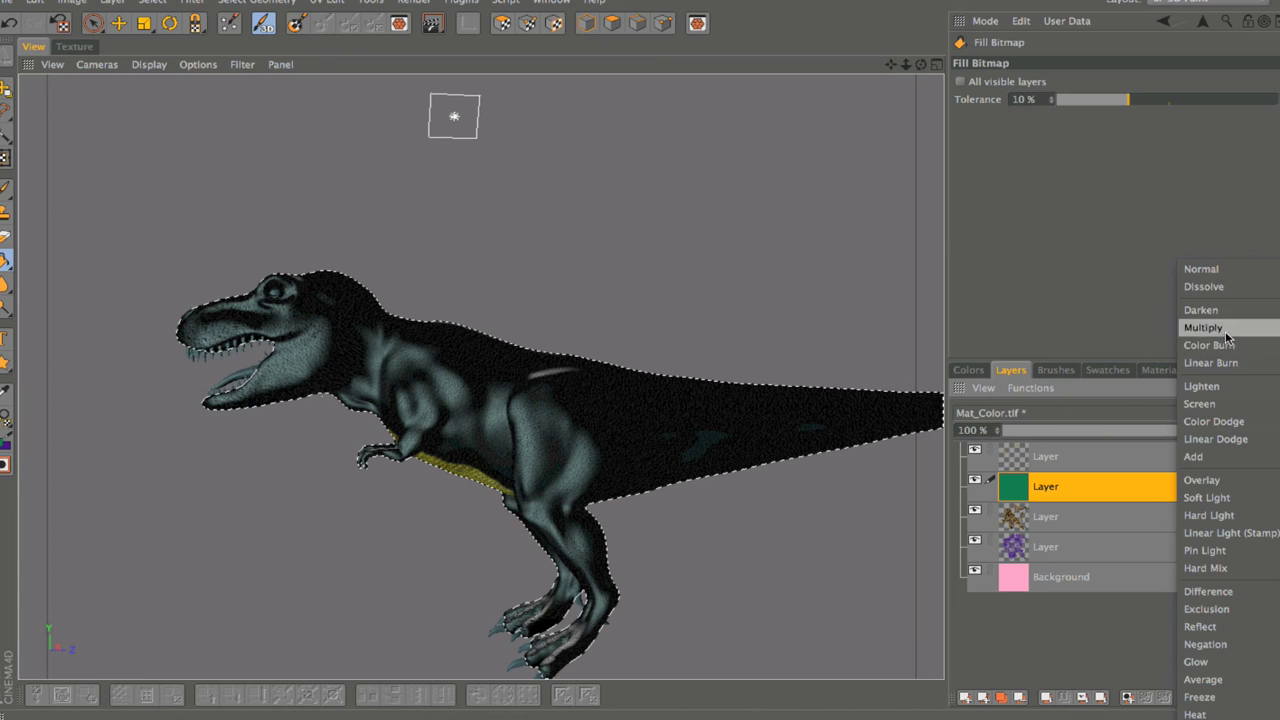
click(1229, 336)
click(1243, 430)
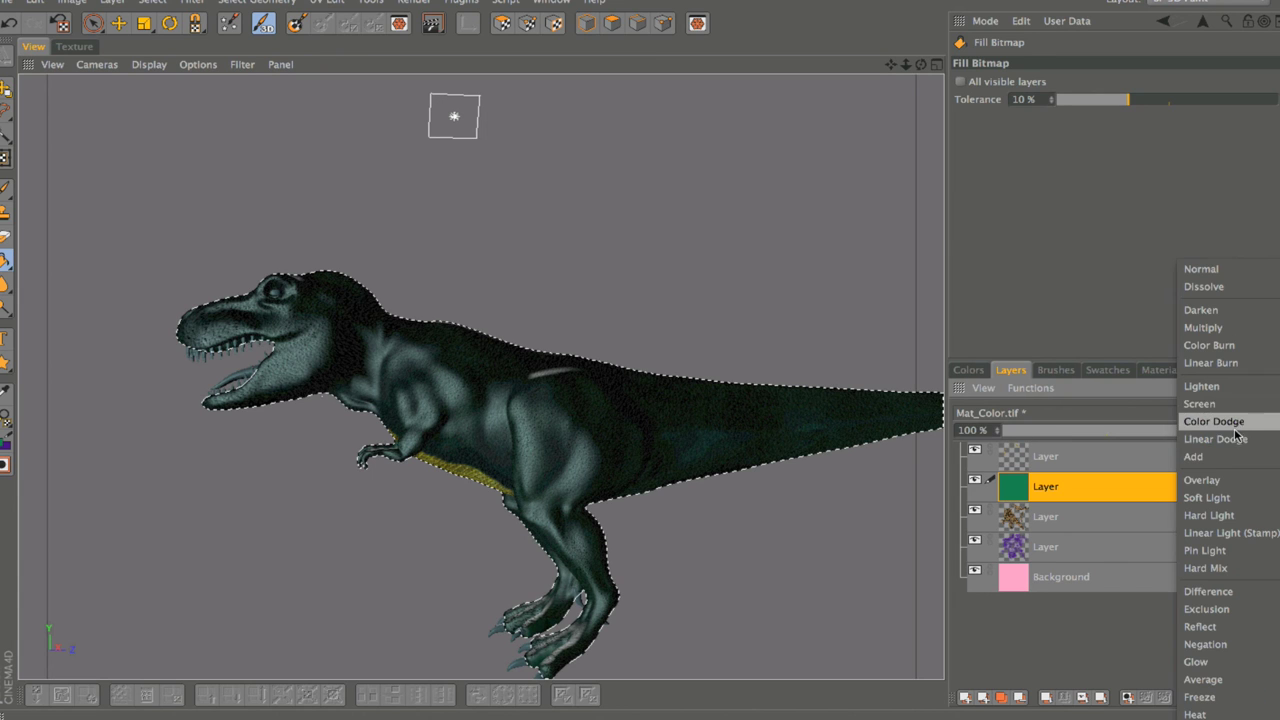
click(1226, 440)
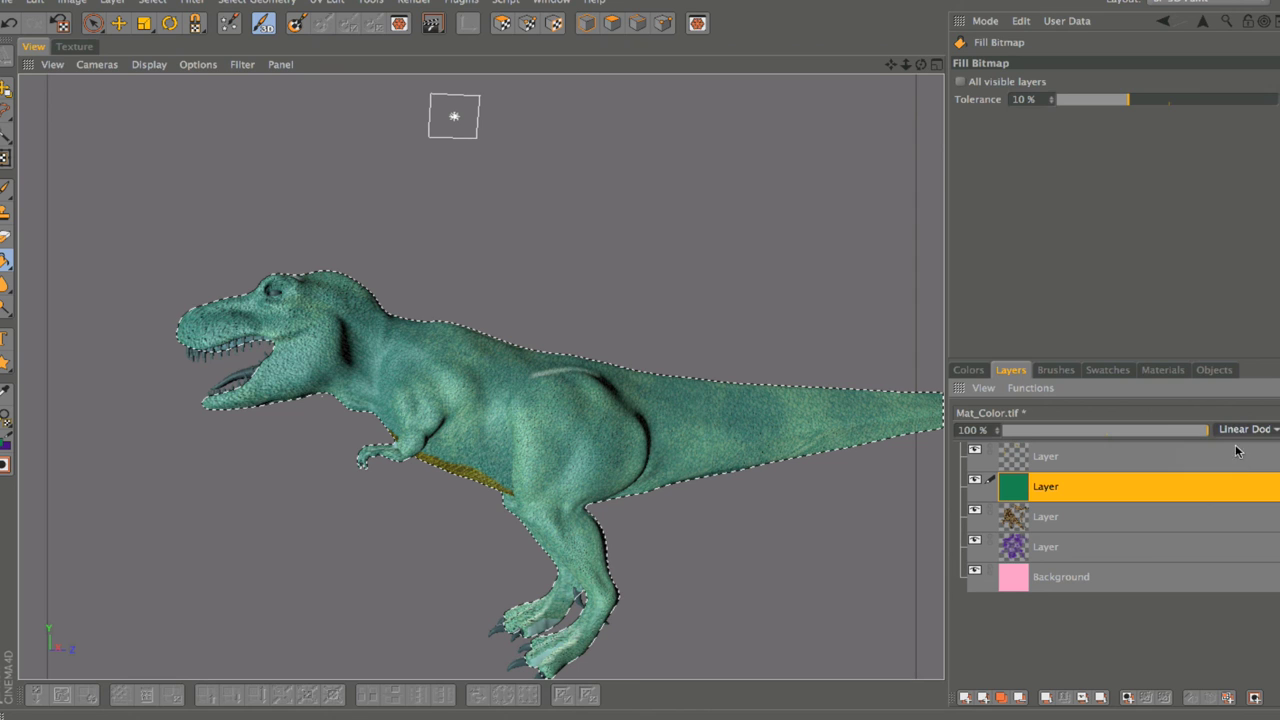
click(1250, 428)
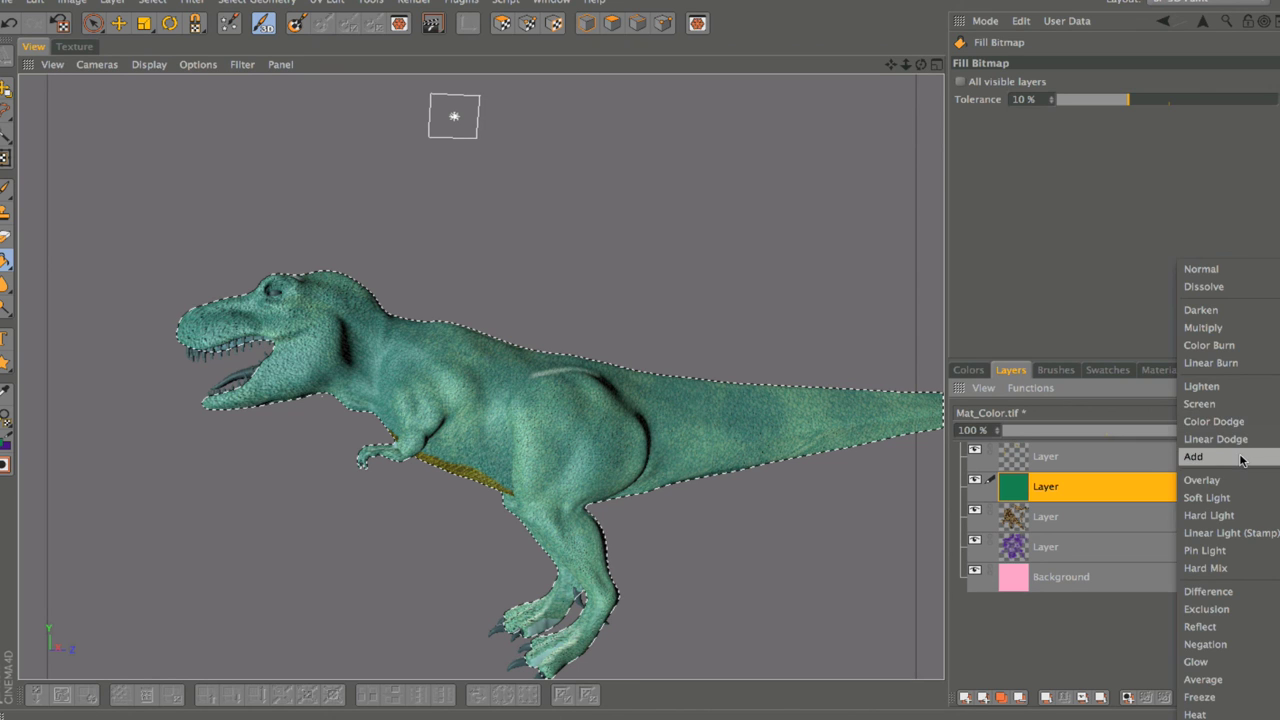
click(1240, 457)
Step: Set the green layer's blend mode to Overlay and its opacity to 79%
click(1236, 430)
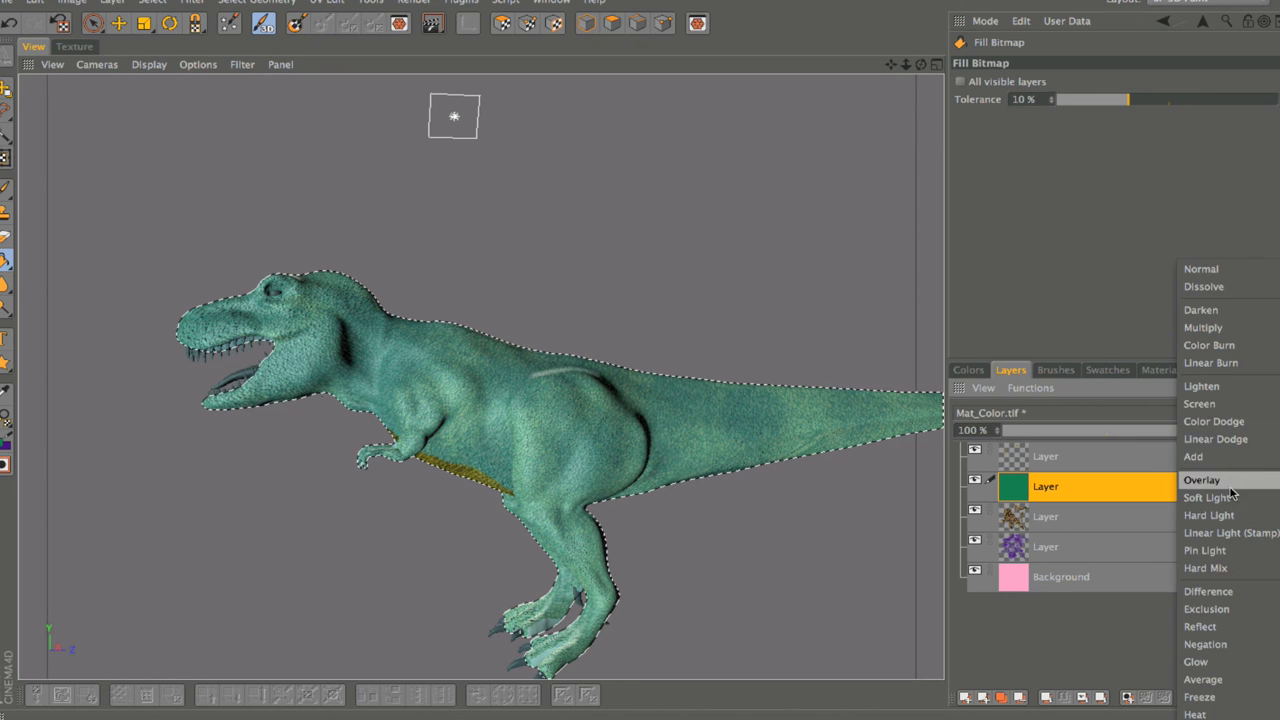
click(1230, 484)
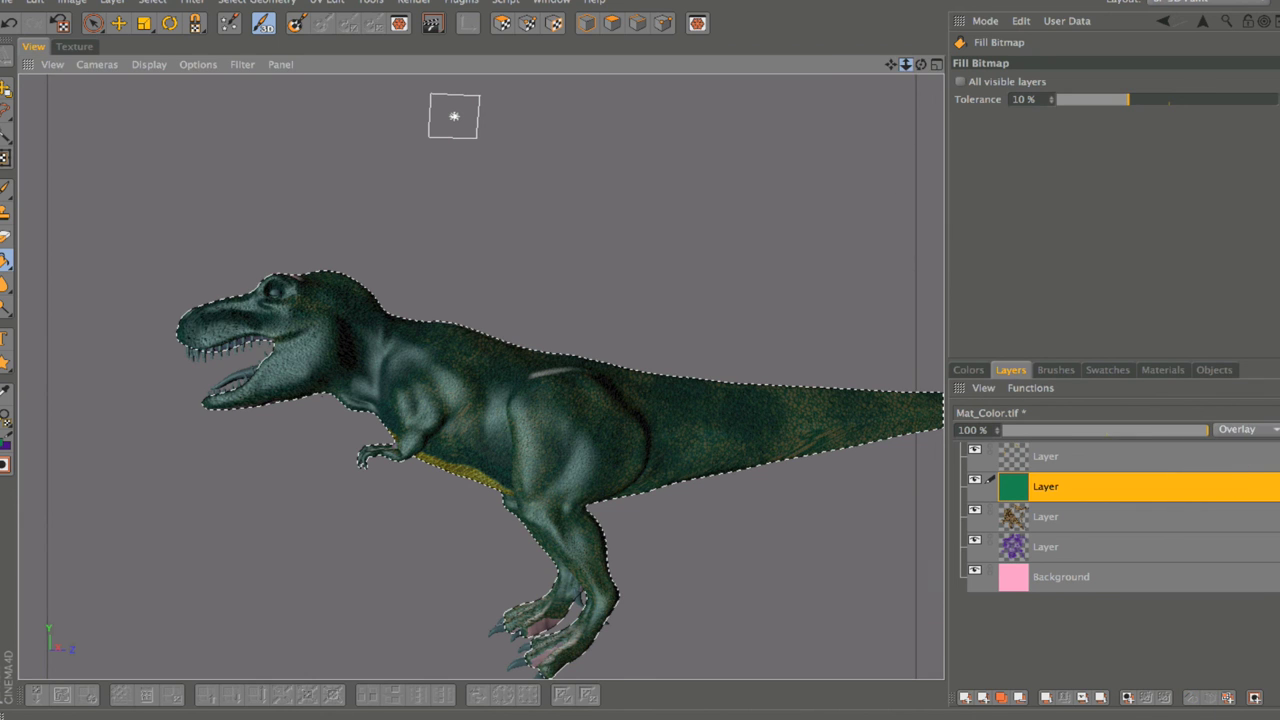
drag(906, 64, 945, 64)
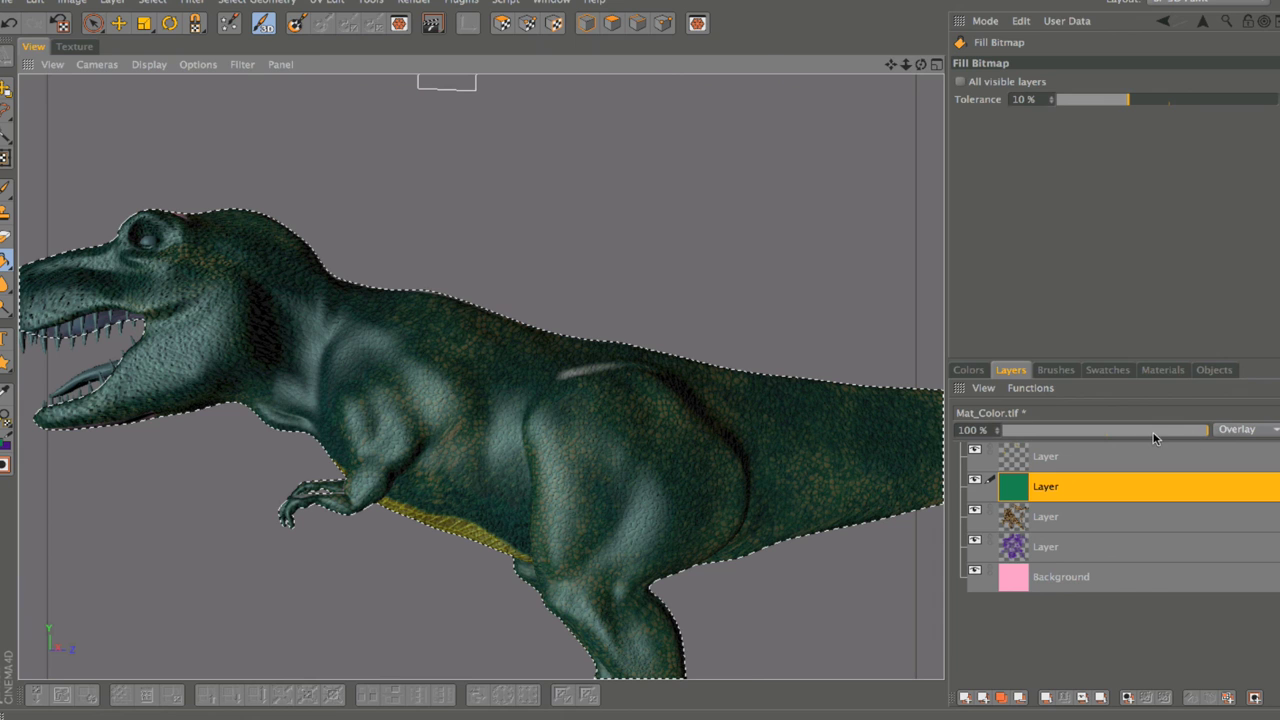
drag(1153, 431, 1107, 432)
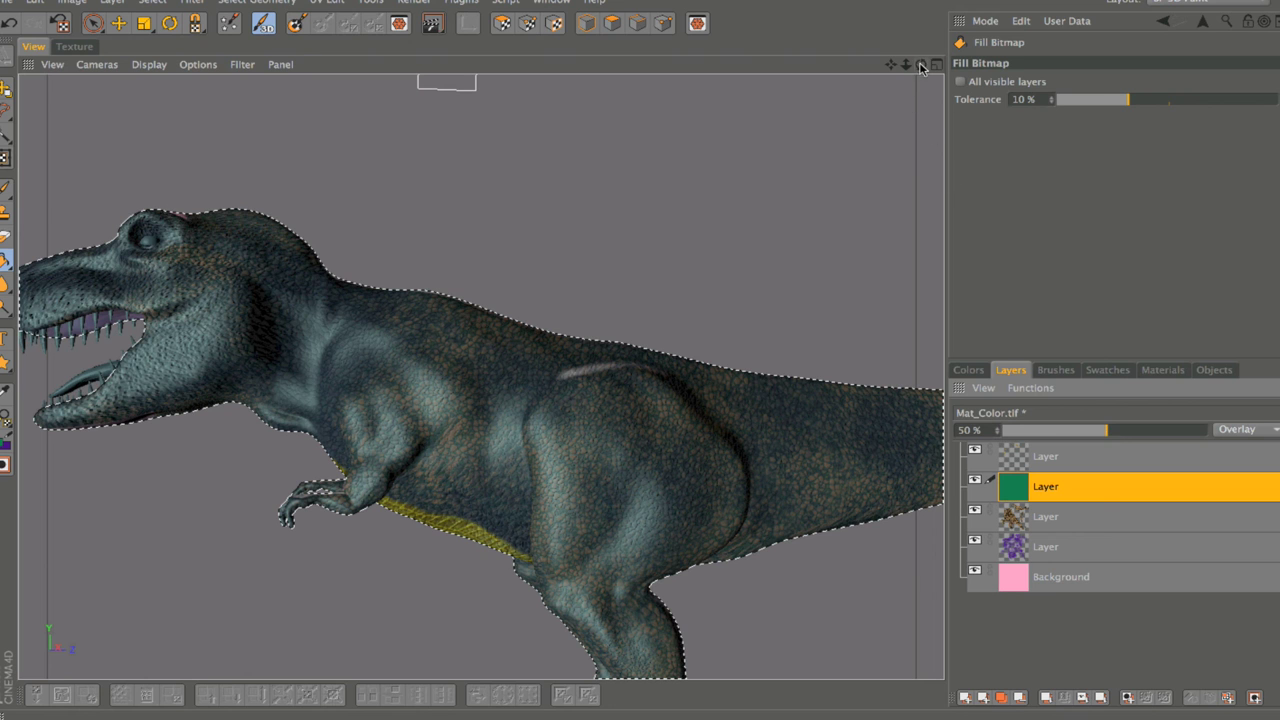
drag(921, 64, 922, 65)
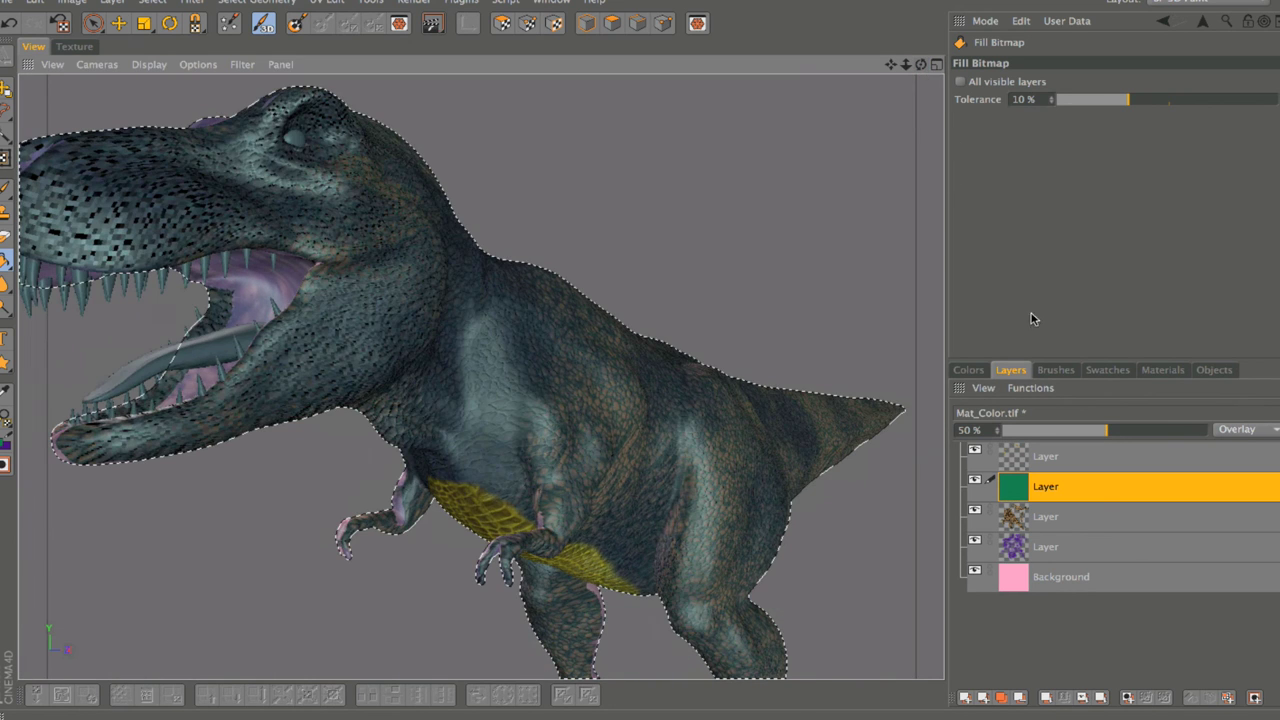
click(1147, 430)
drag(1147, 433, 1165, 433)
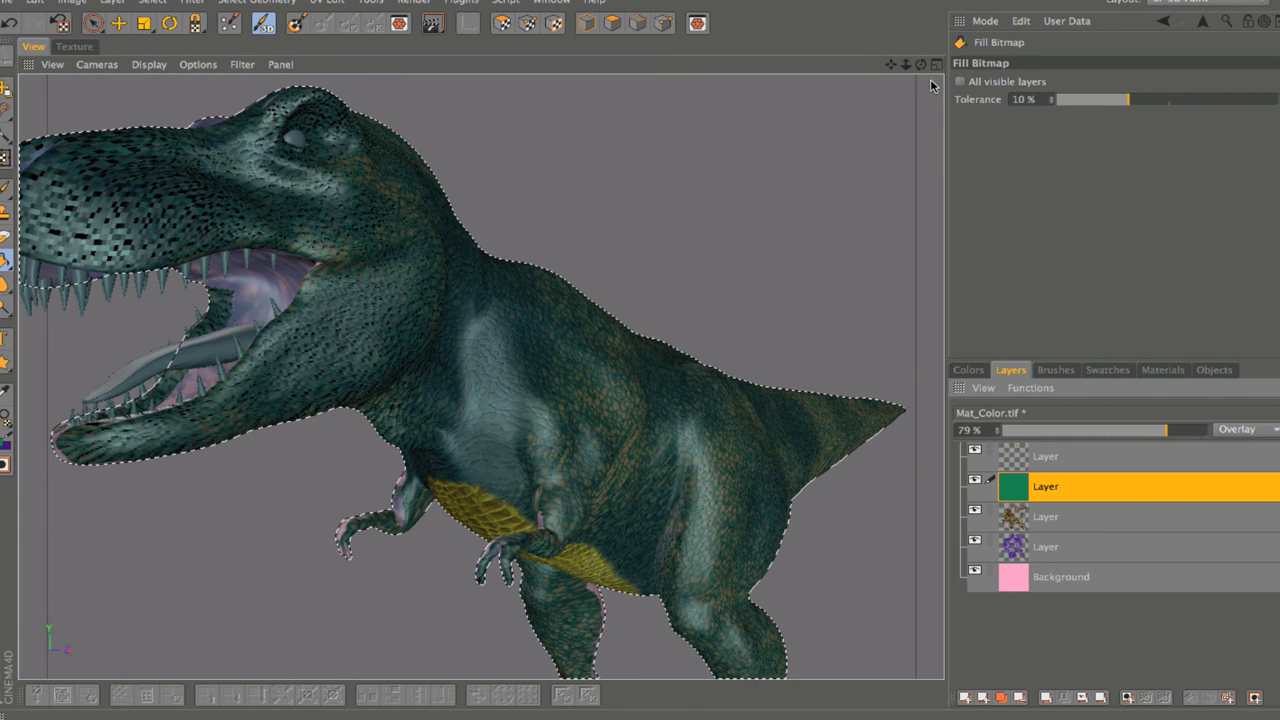
Step: Render the view with the T-Rex in side profile to check the blended skin colors and bump
drag(906, 64, 922, 66)
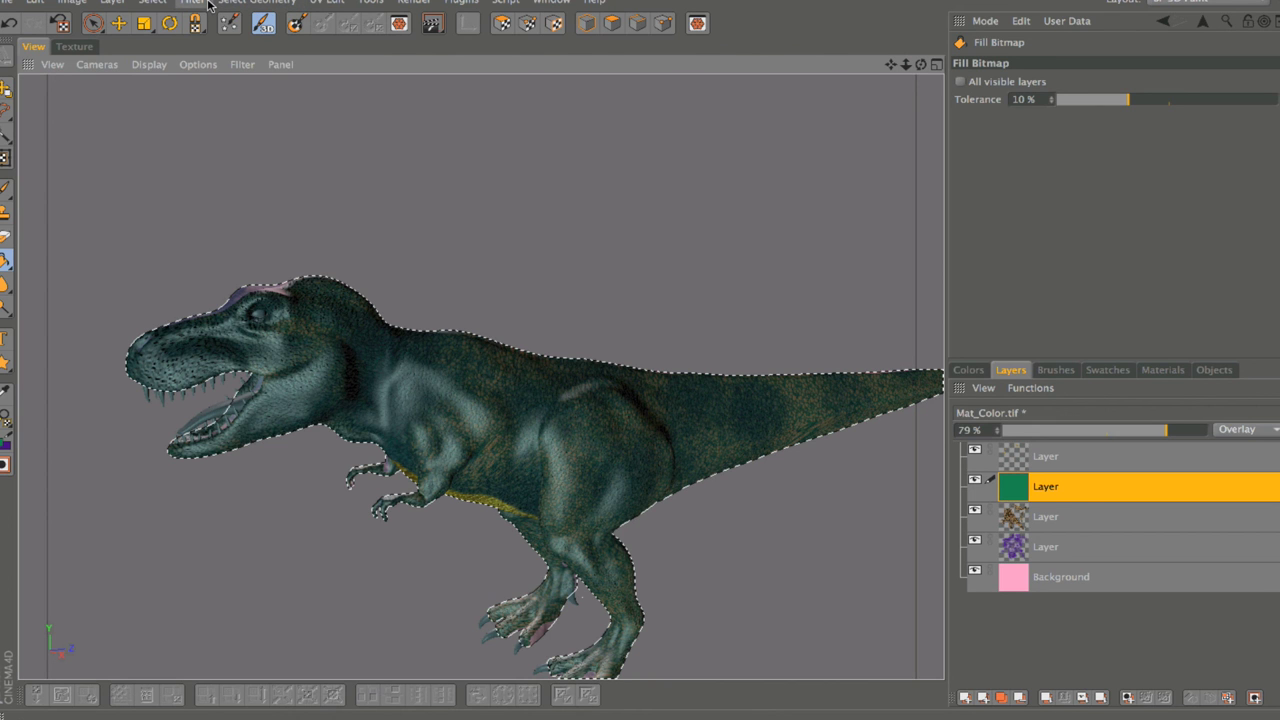
mouse_move(921, 64)
mouse_down()
mouse_move(902, 66)
mouse_move(921, 64)
mouse_up()
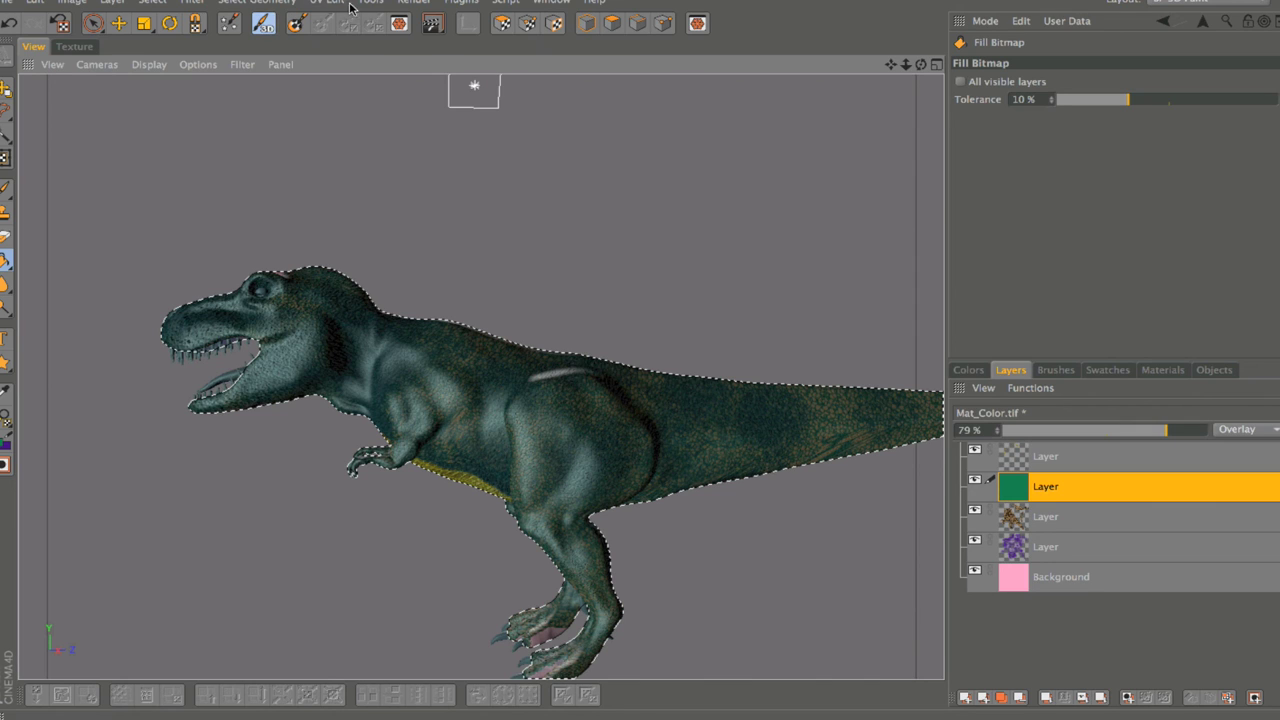
click(410, 2)
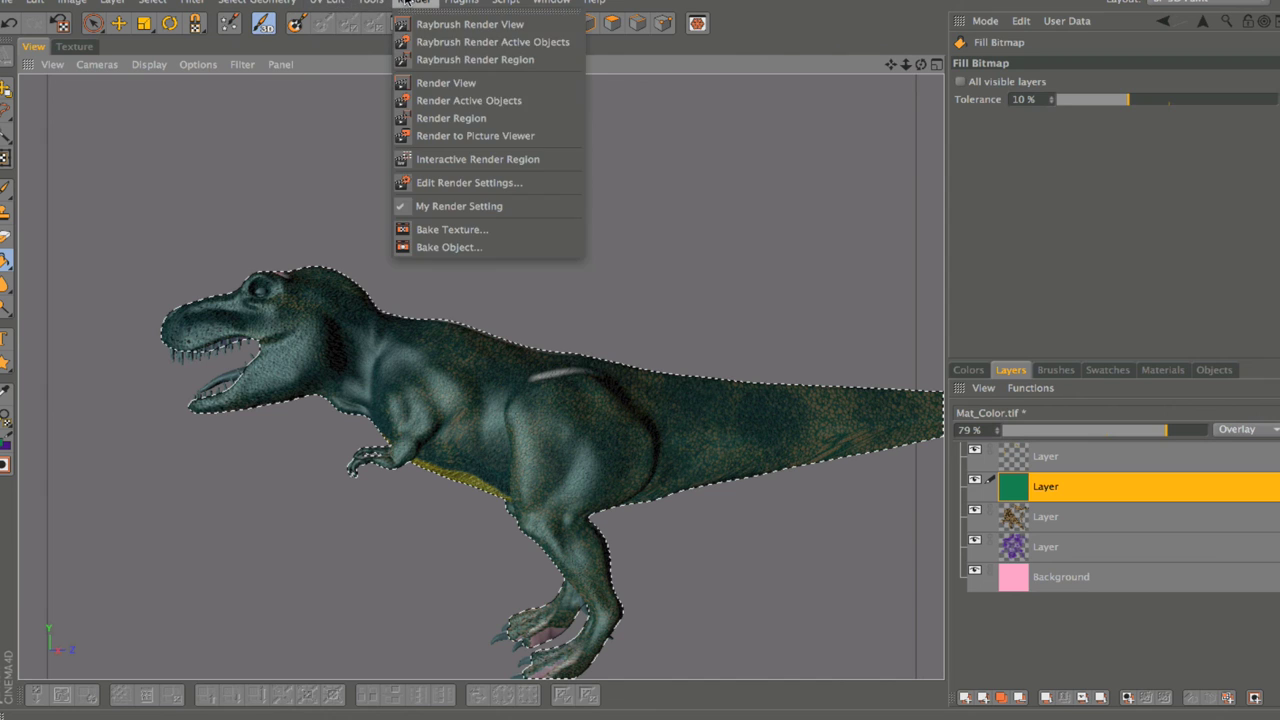
click(441, 84)
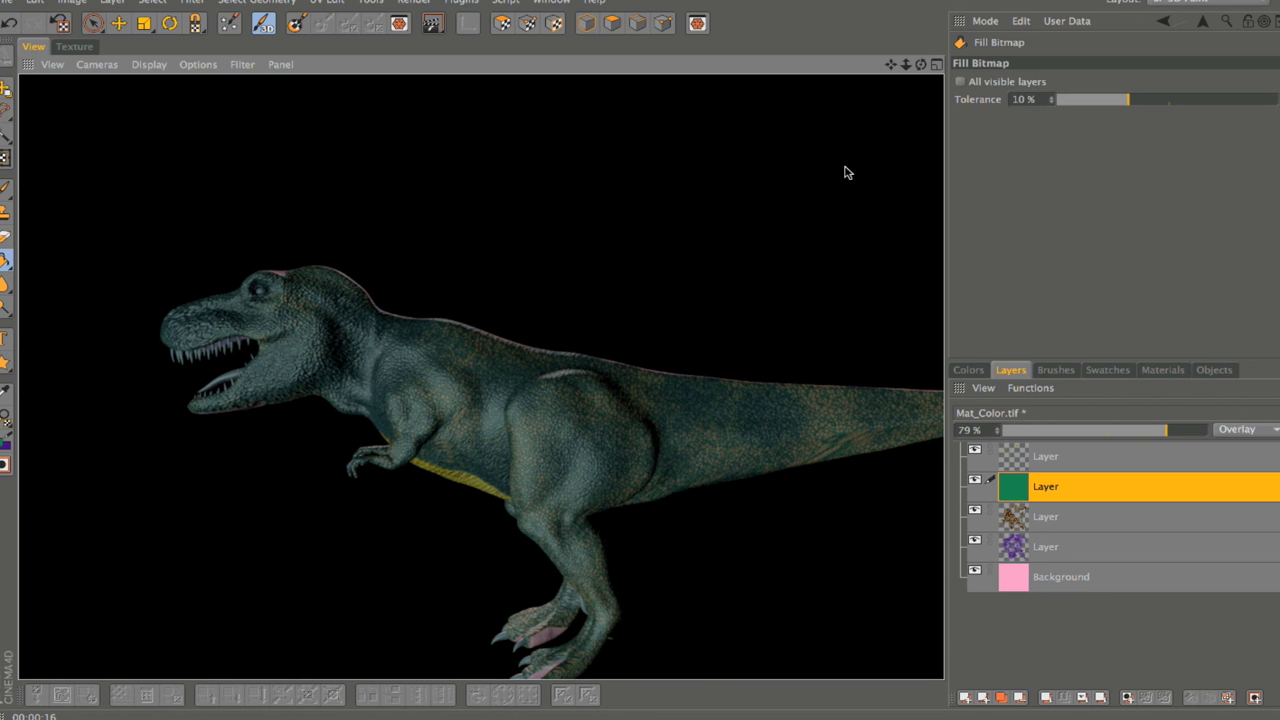
mouse_move(919, 67)
mouse_down()
mouse_move(946, 66)
mouse_move(908, 66)
mouse_move(945, 66)
mouse_move(919, 66)
mouse_up()
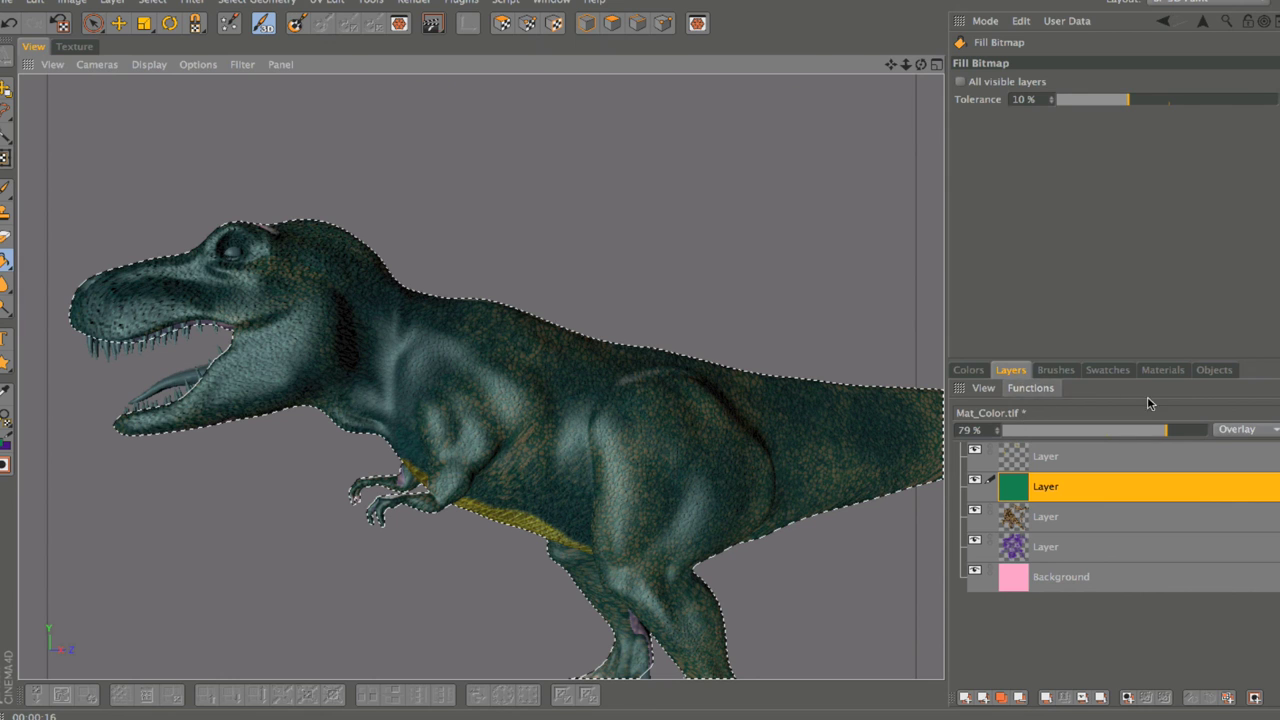
Step: Save all textures, storing the color texture as DinoBP_Color.tif in TIFF (PSD Layers) format in the textures folder
click(6, 4)
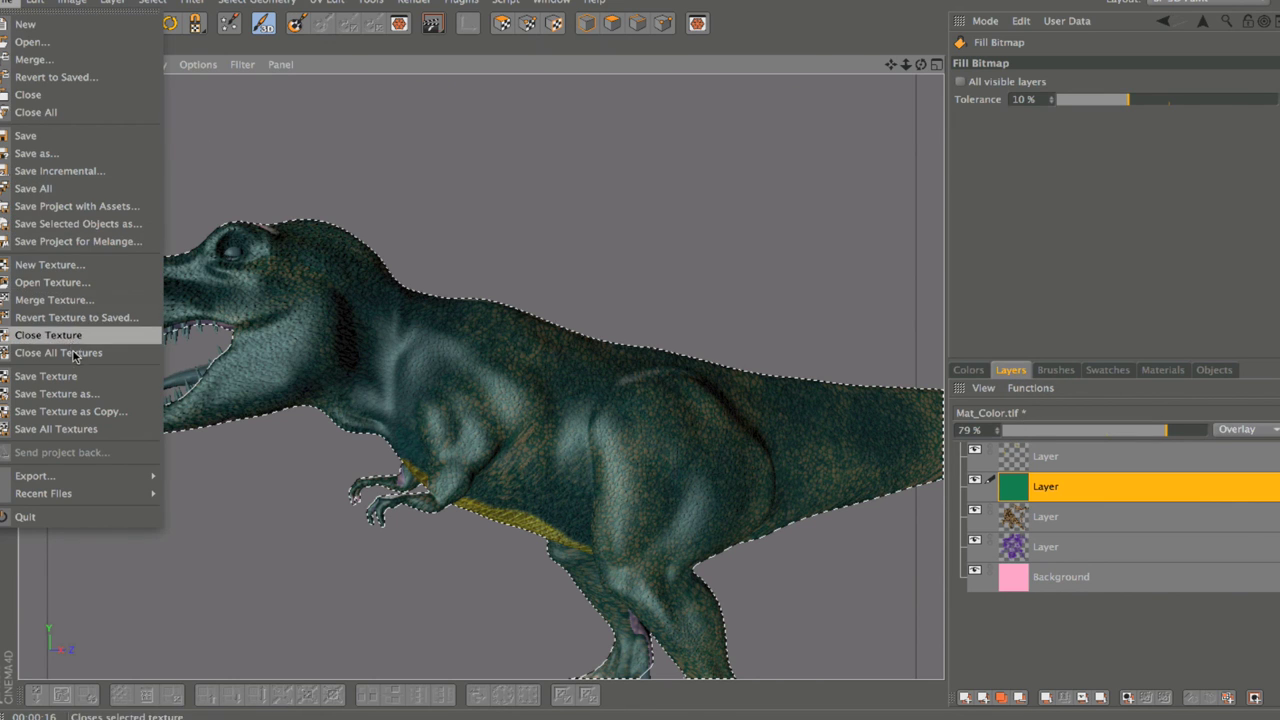
click(85, 429)
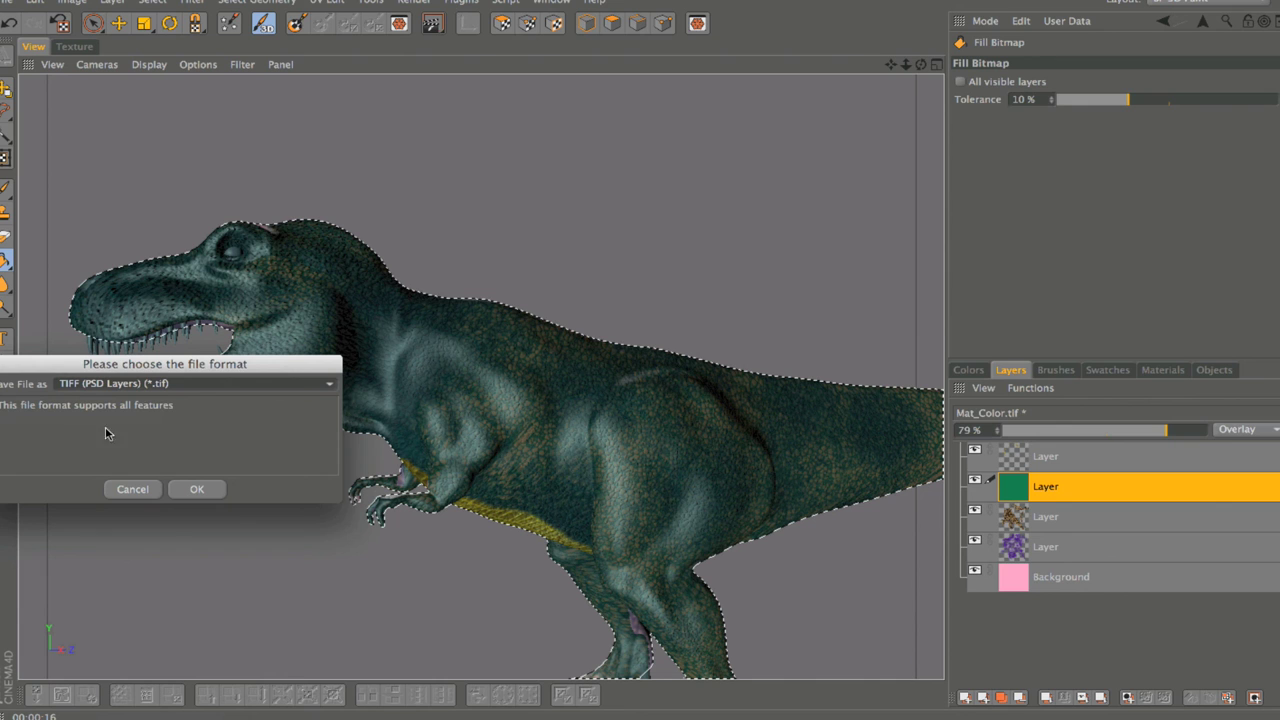
click(200, 491)
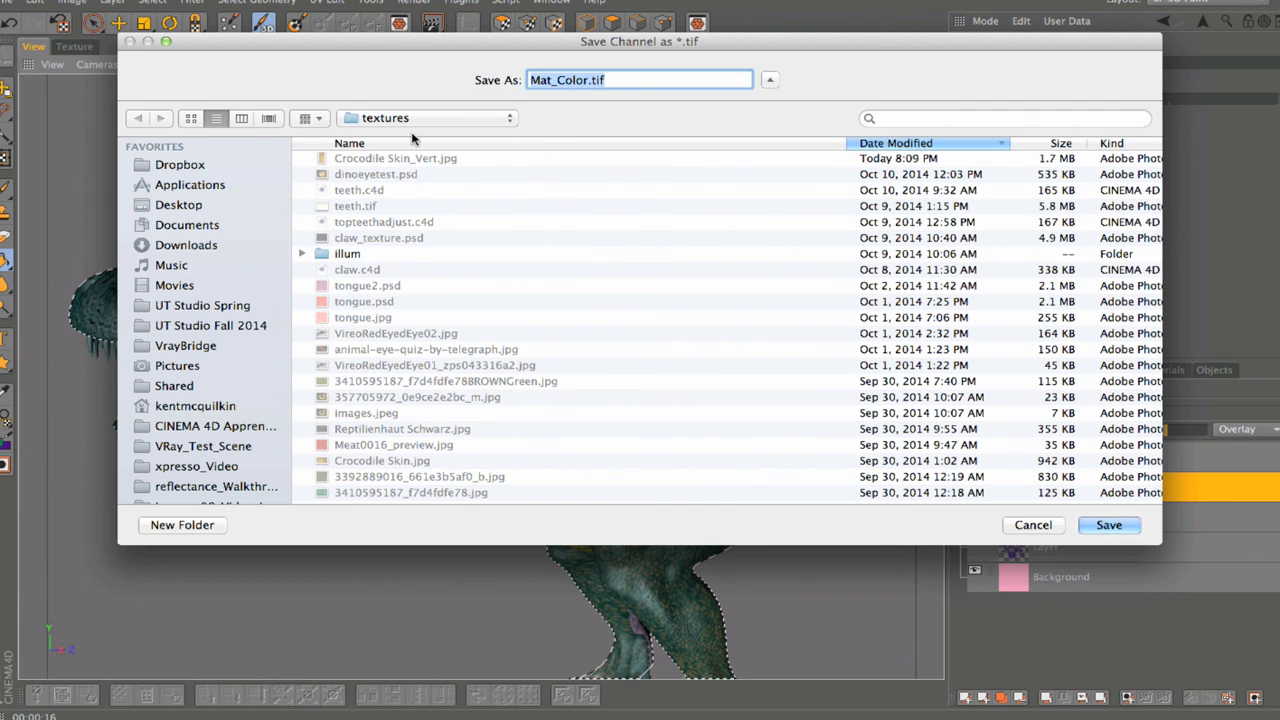
drag(553, 84, 500, 84)
text(Dino)
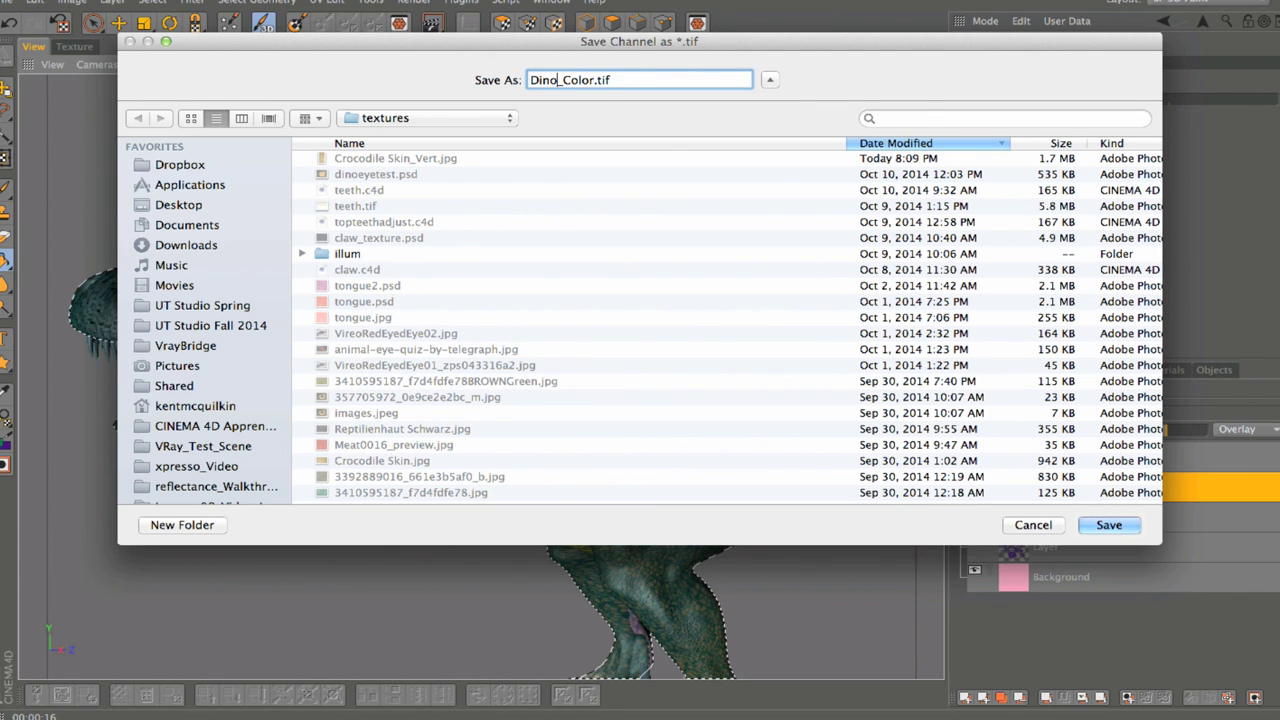
text(BP)
click(1119, 530)
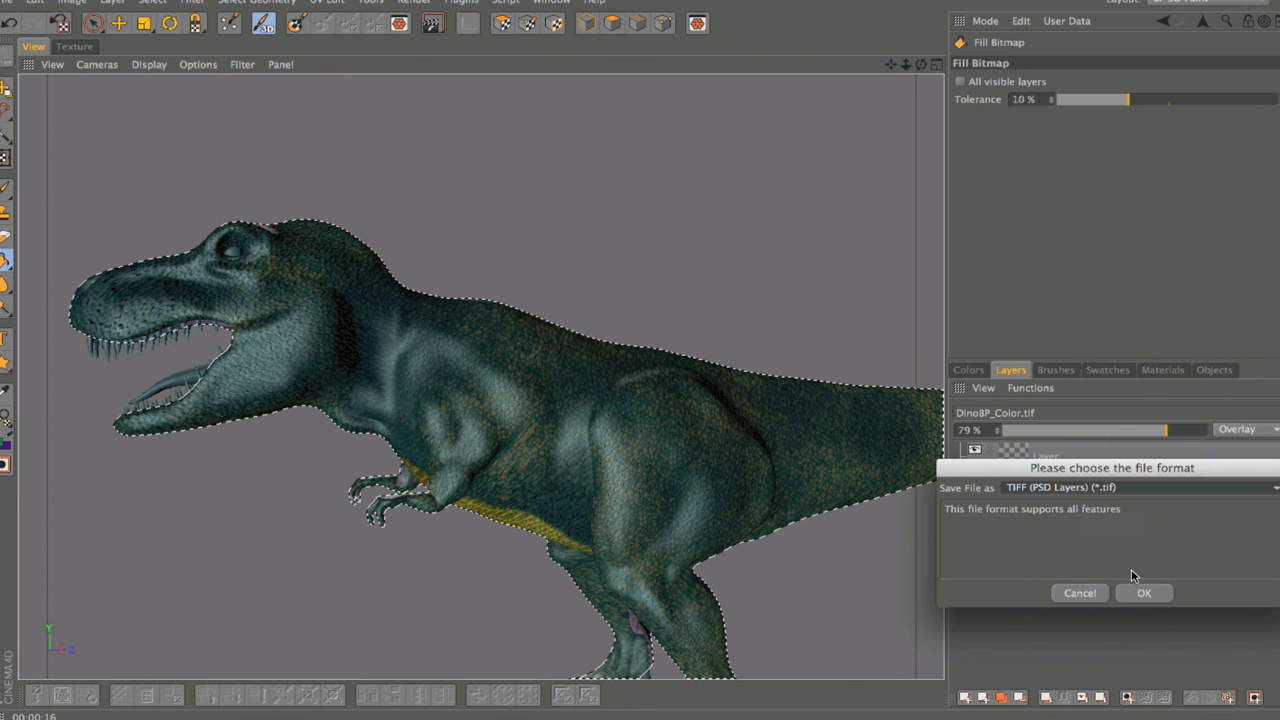
Step: Save the bump texture as DinoBP_Bump.tif in TIFF (PSD Layers) format in the textures folder
click(1140, 591)
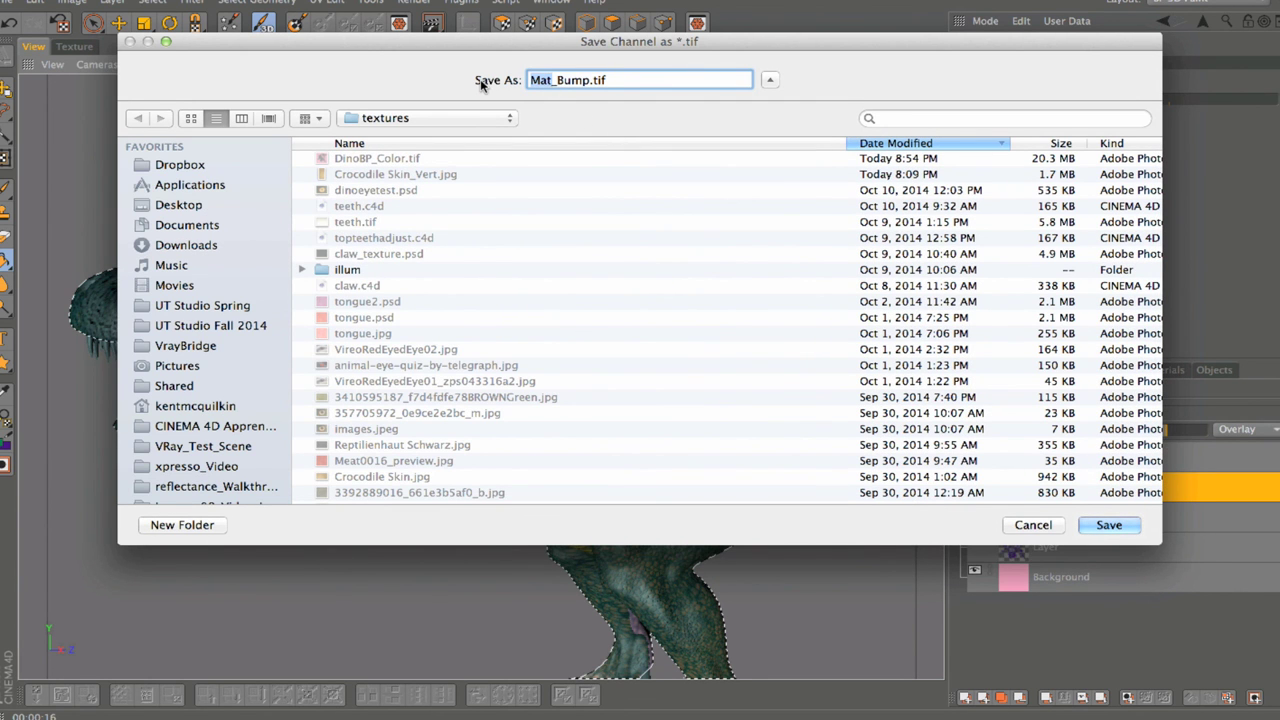
key(BackSpace)
text(DinoBP)
click(1108, 525)
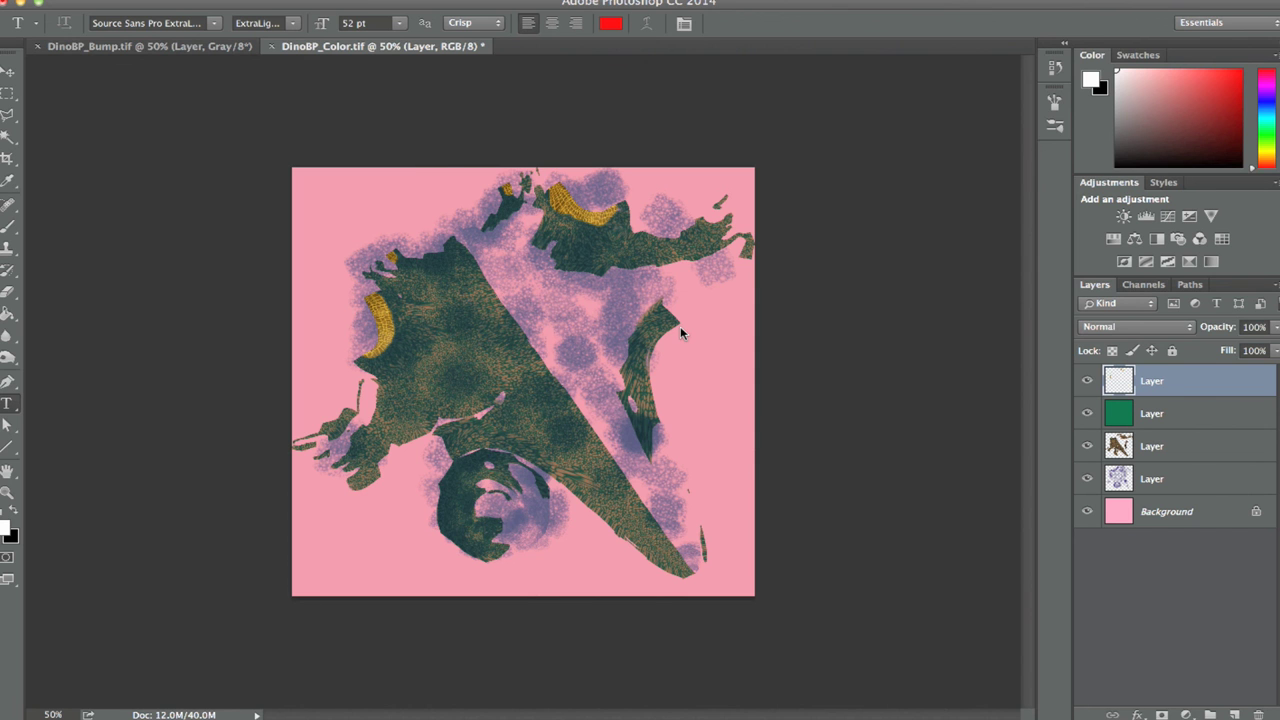
Step: Compare the bump and color textures in Photoshop, and add the white text T-REX over the body area of DinoBP_Color.tif
click(188, 47)
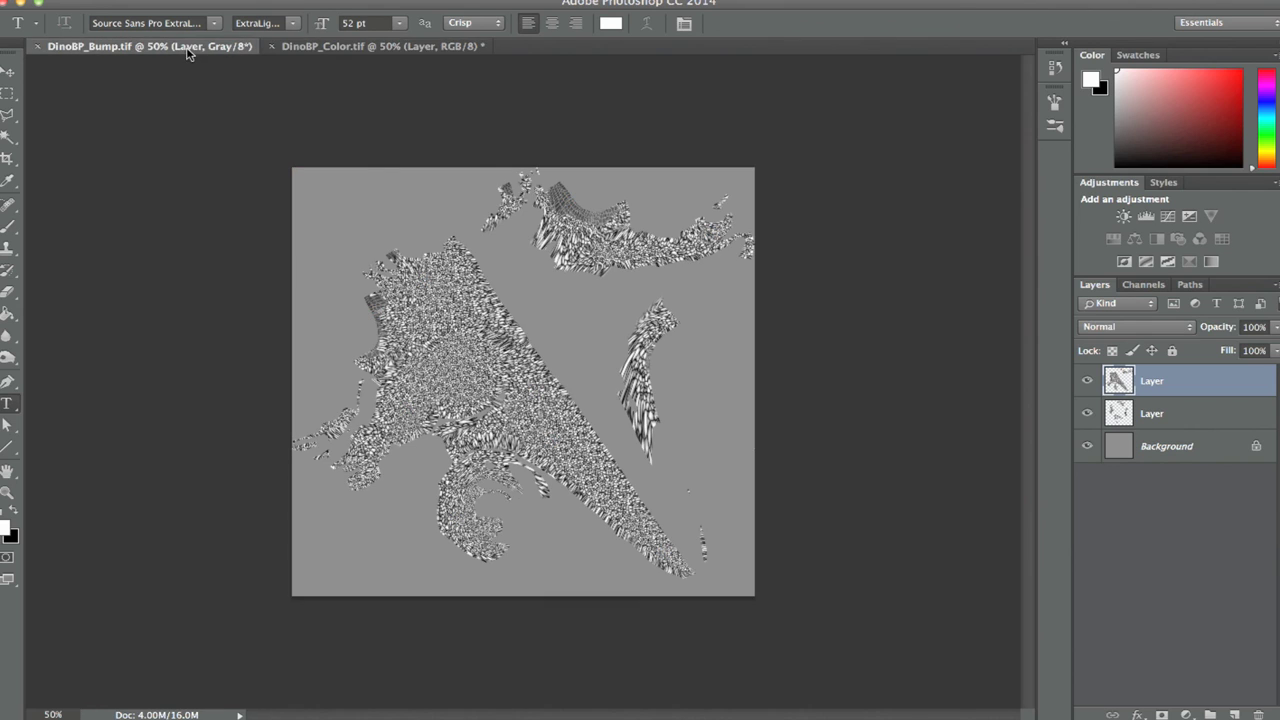
click(377, 48)
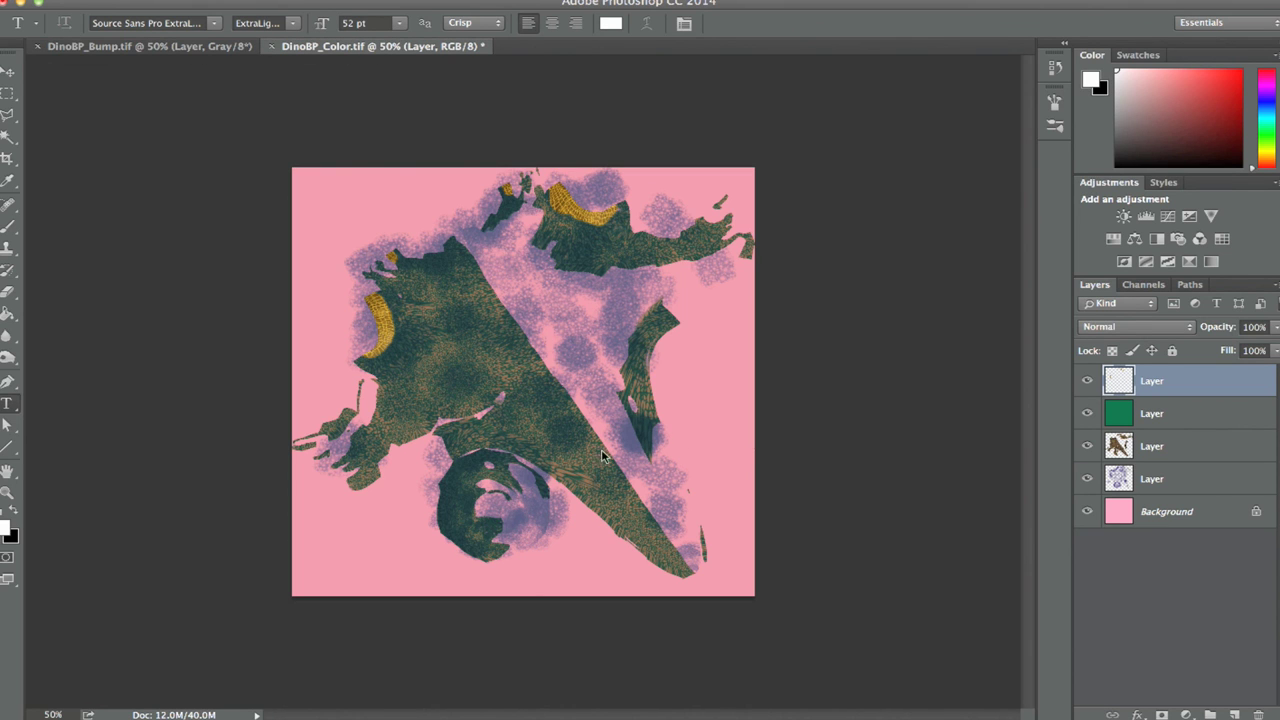
click(7, 404)
click(437, 362)
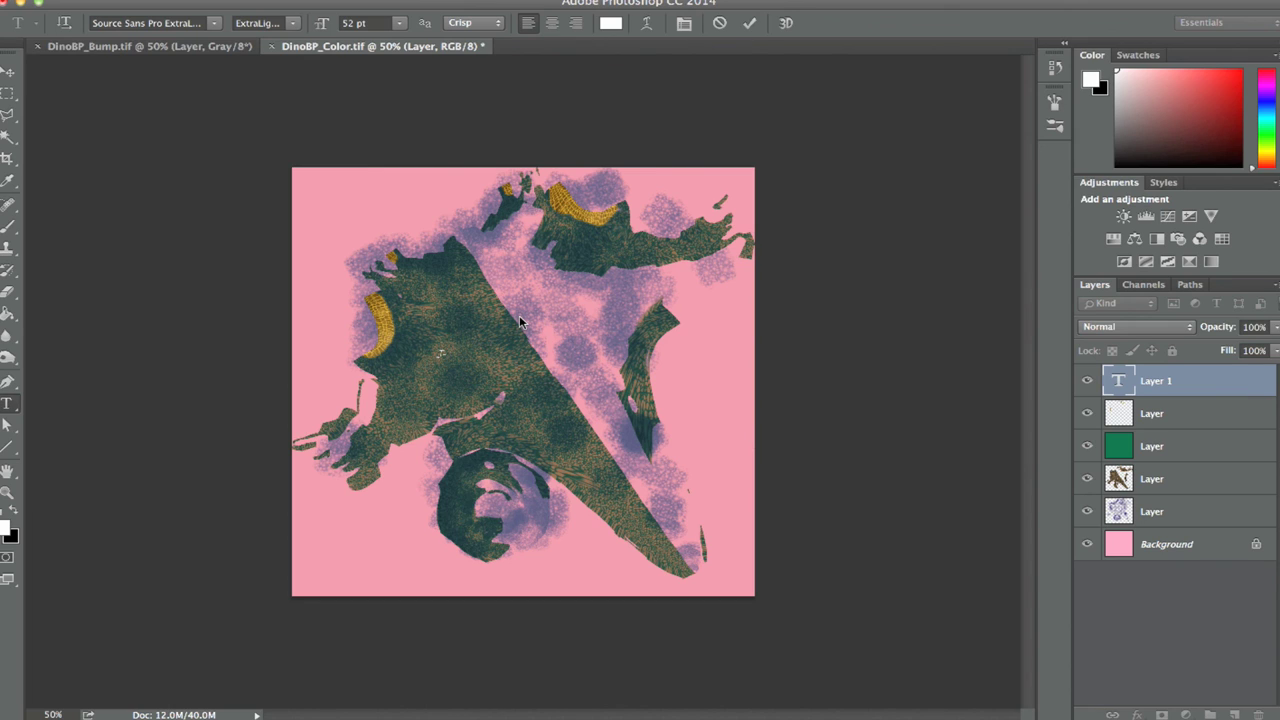
text(EX)
Step: Place the T-REX text on the lower body area and rotate it diagonally with Free Transform
drag(451, 352, 472, 404)
click(8, 71)
key(super+t)
key(Return)
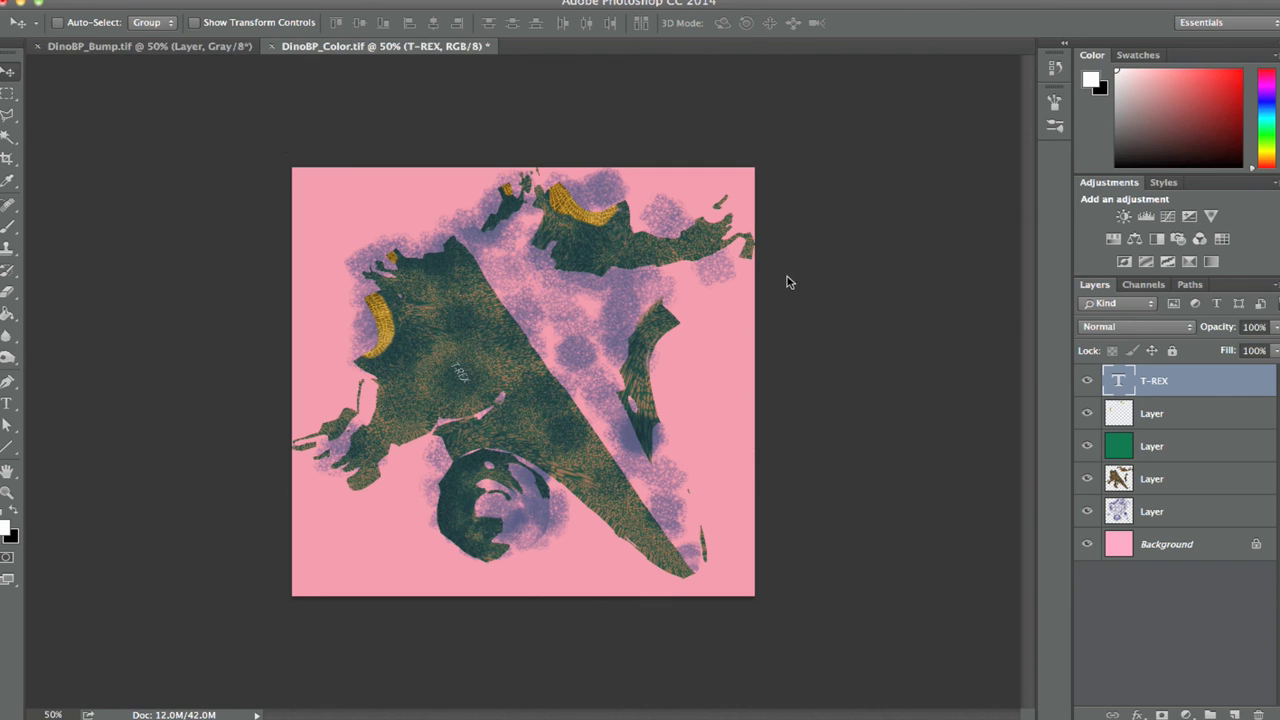
Step: Set the T-REX text's font to Stencil Std Bold and its size to 72 pt
double_click(1122, 386)
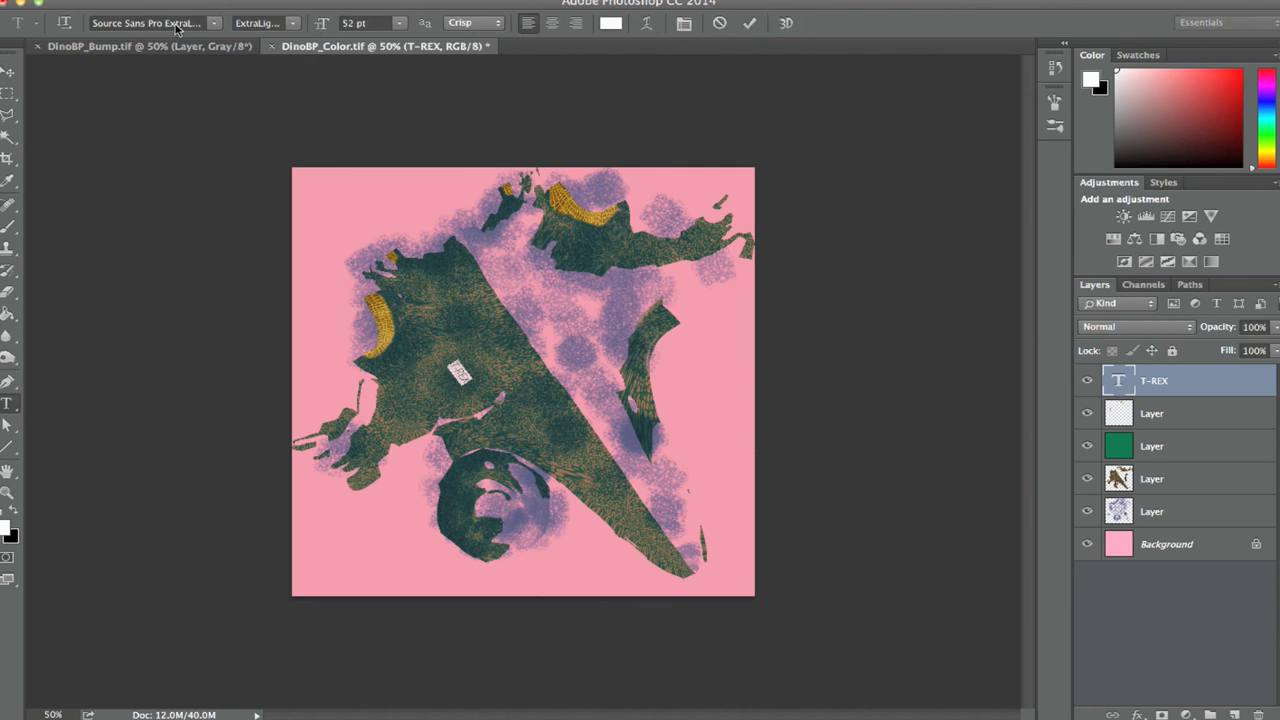
click(213, 22)
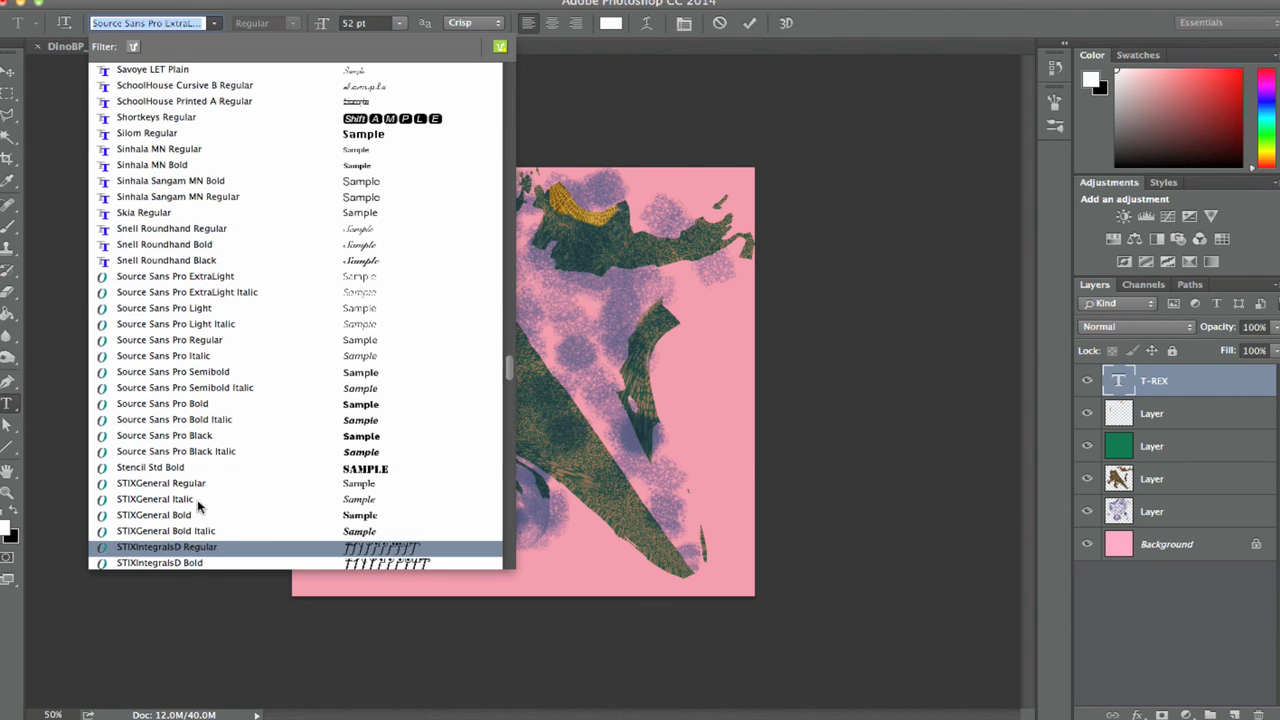
click(197, 466)
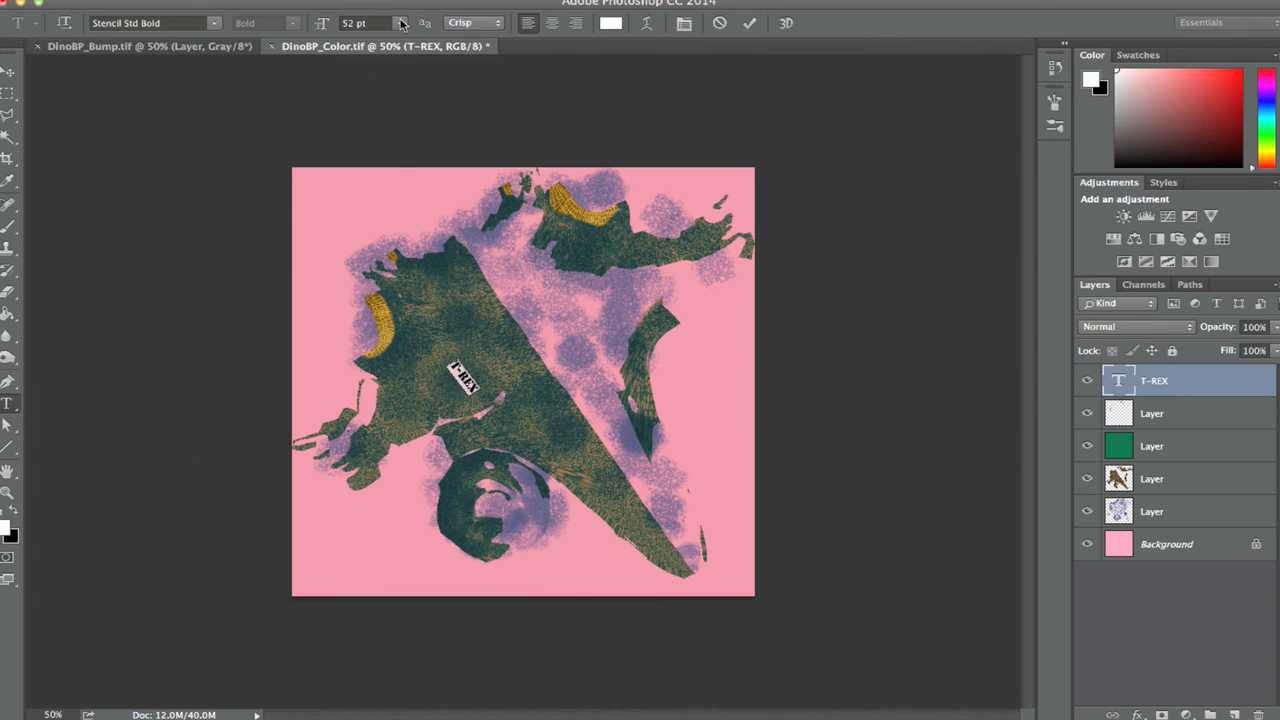
click(399, 22)
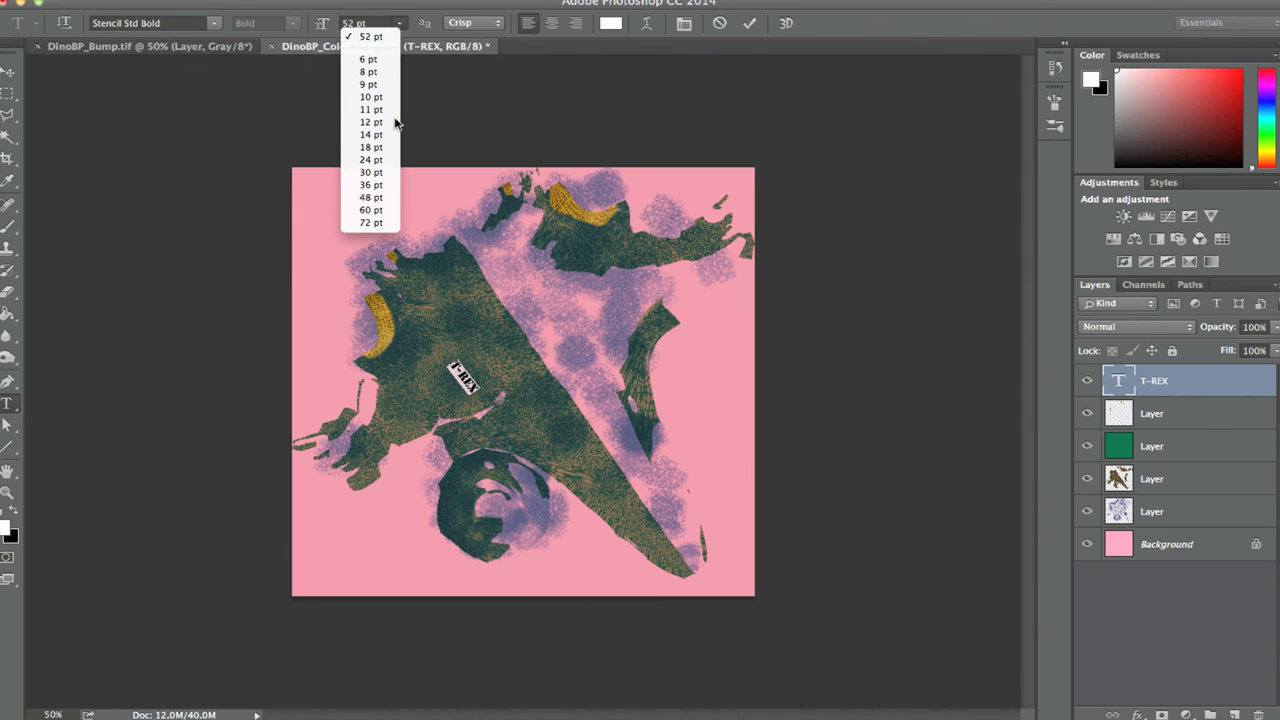
click(383, 209)
click(397, 24)
click(372, 222)
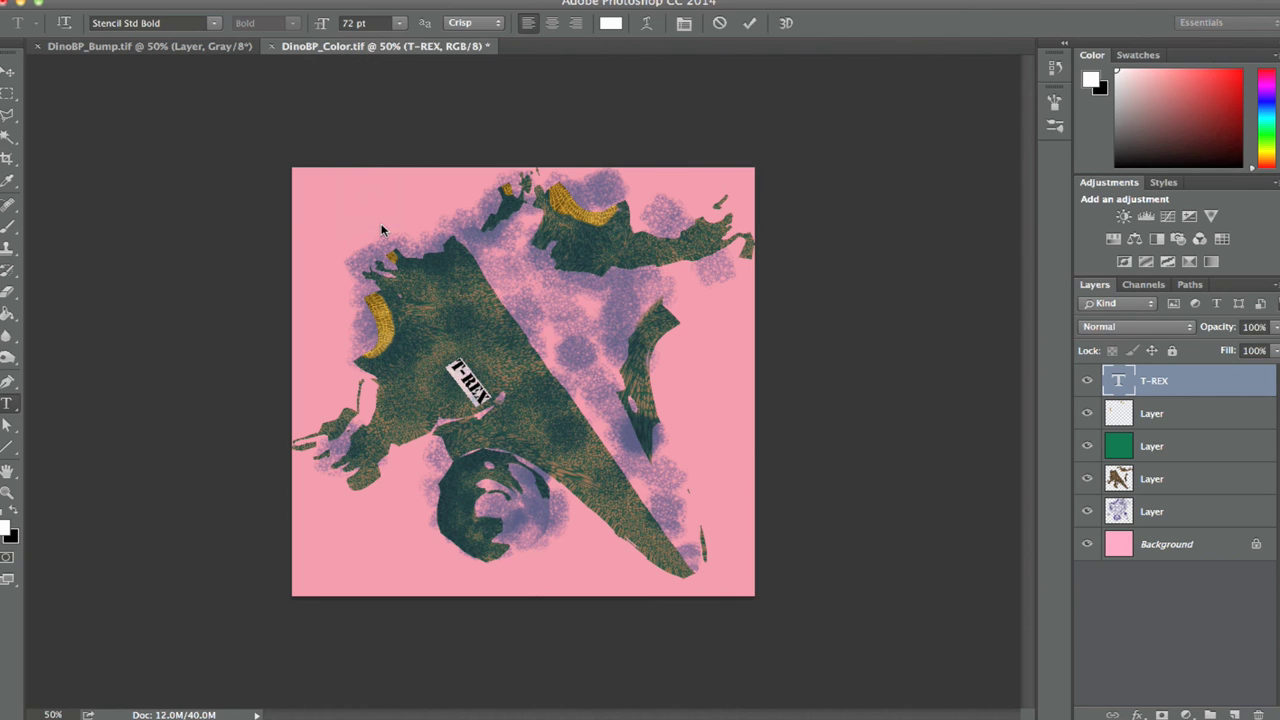
click(8, 78)
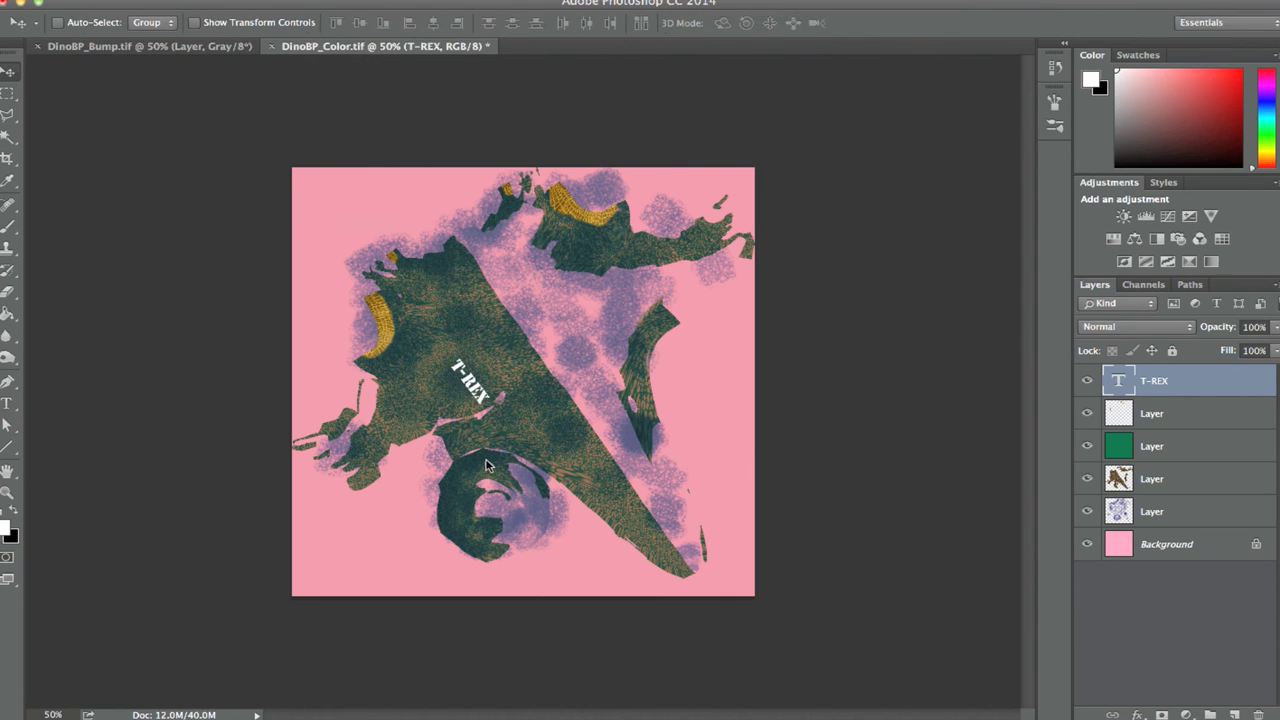
Step: Move the T-REX text slightly toward the belly side, rotate it about -178° and stretch its width to about 104%
drag(475, 393, 457, 395)
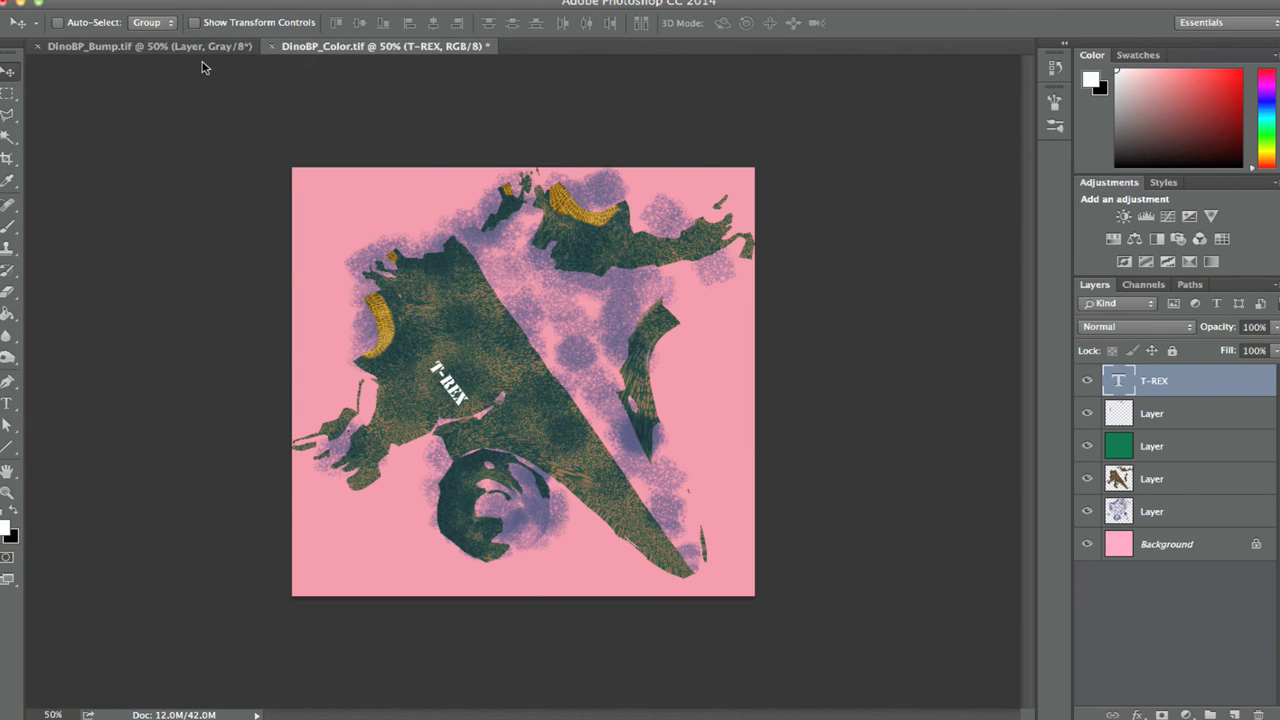
key(super+t)
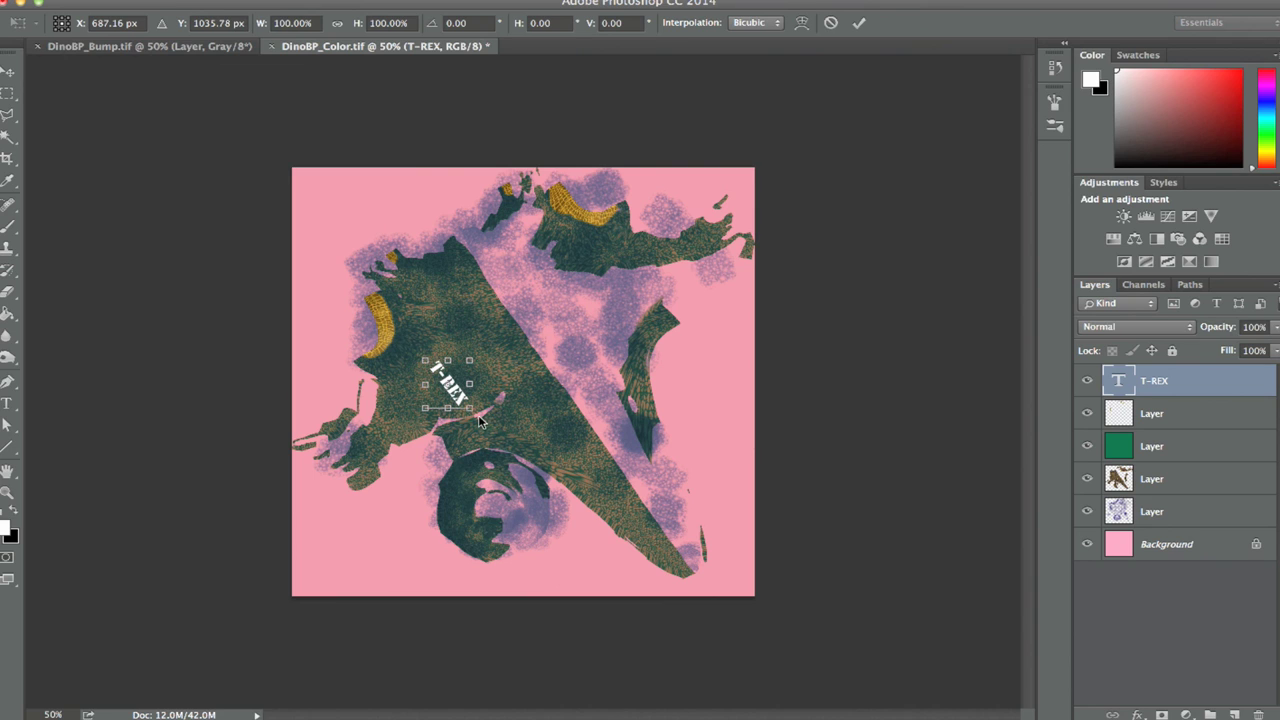
drag(480, 422, 408, 335)
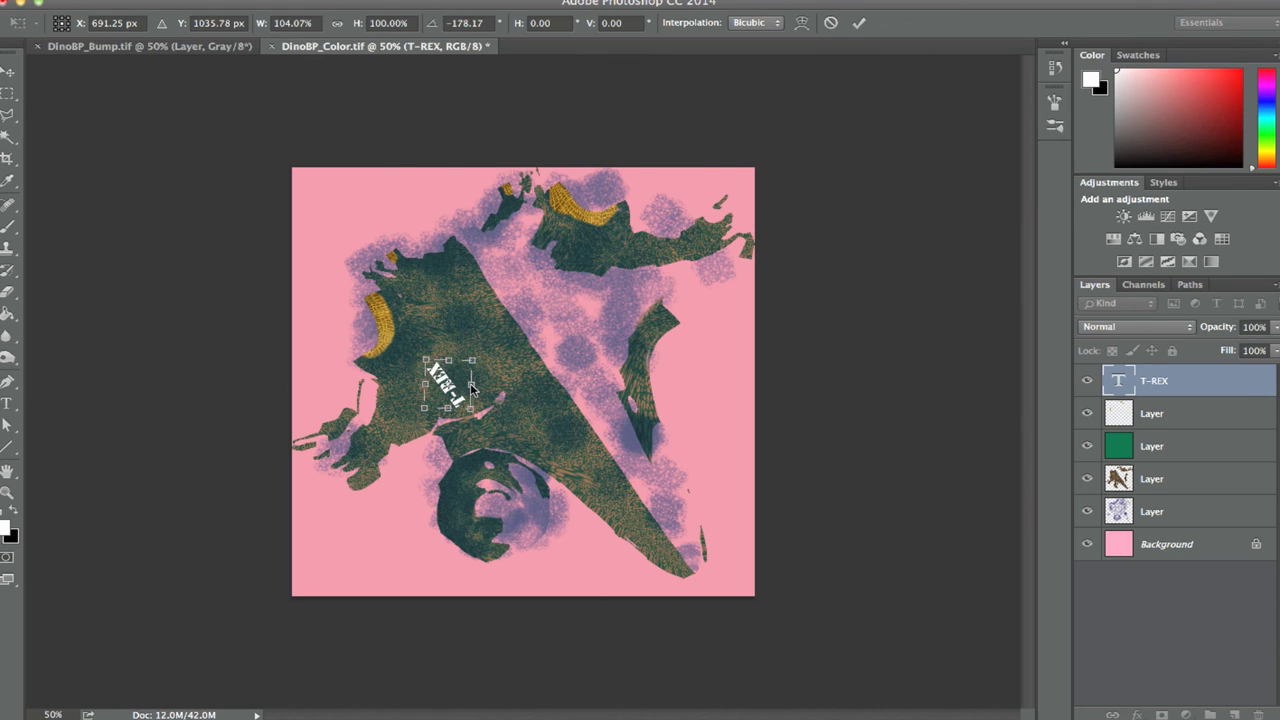
drag(446, 378, 441, 369)
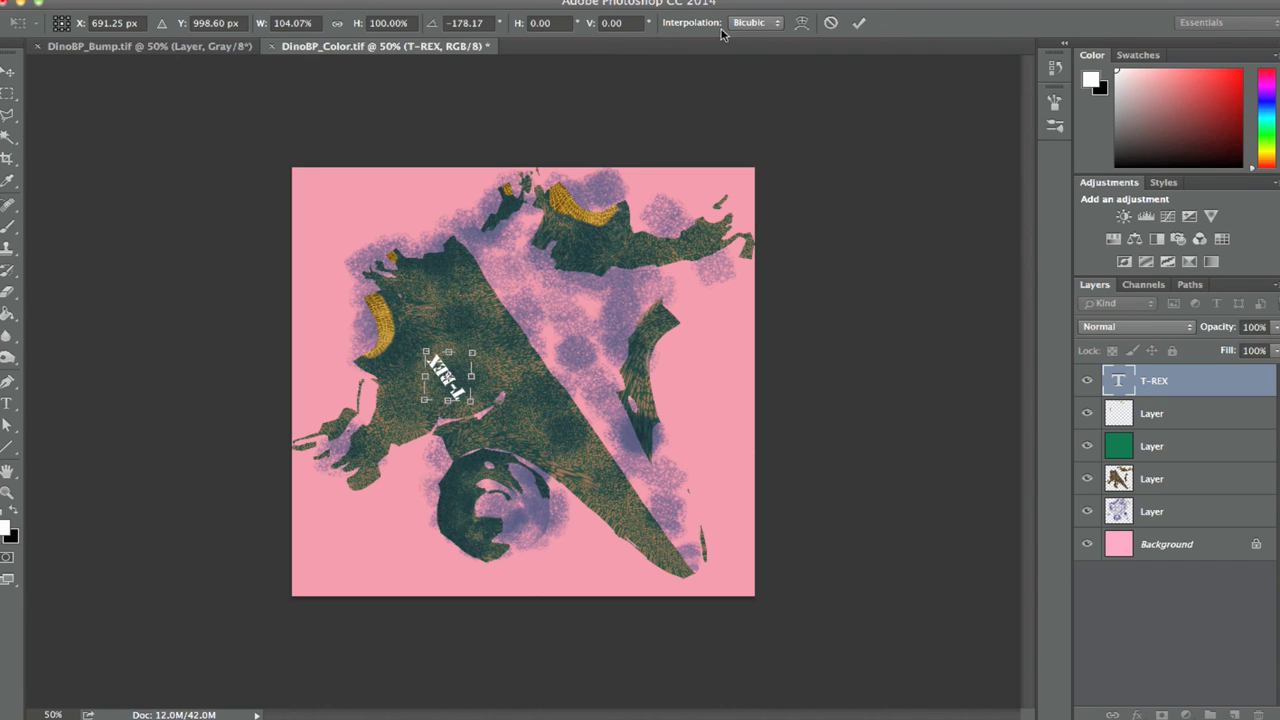
key(Return)
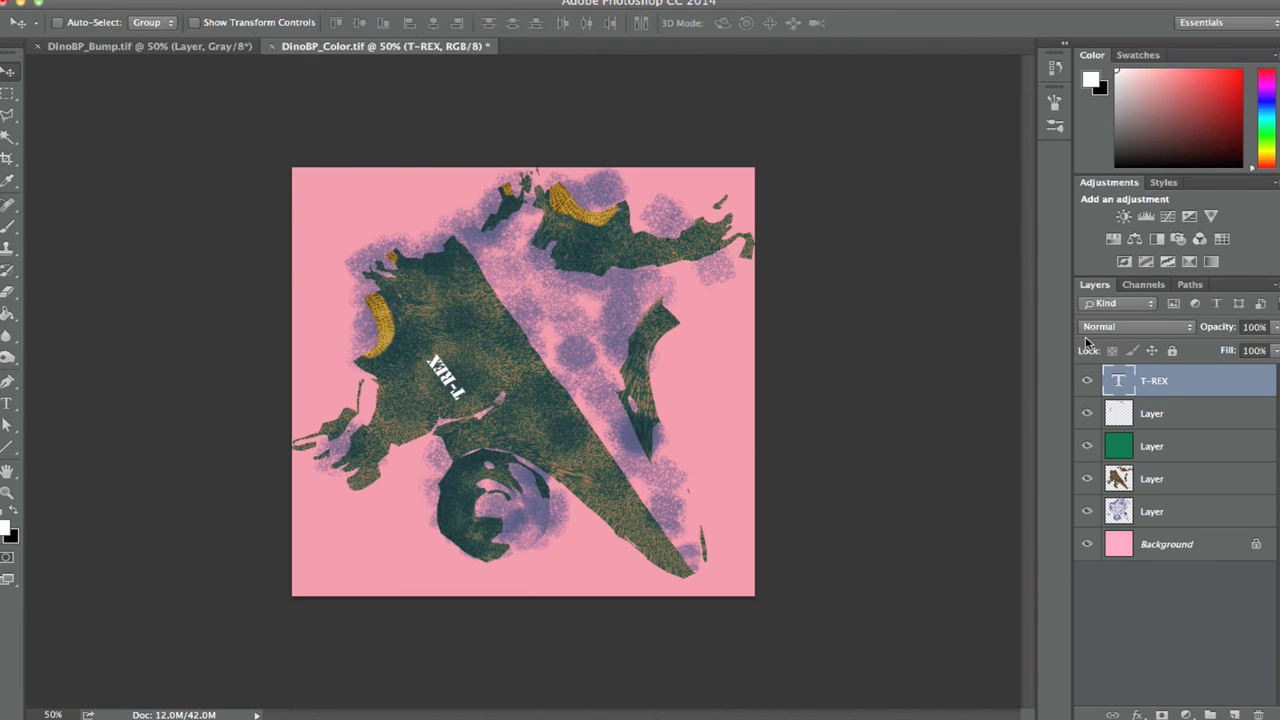
Step: Color the T-REX text bright red and save DinoBP_Color.tif
double_click(1124, 378)
click(610, 22)
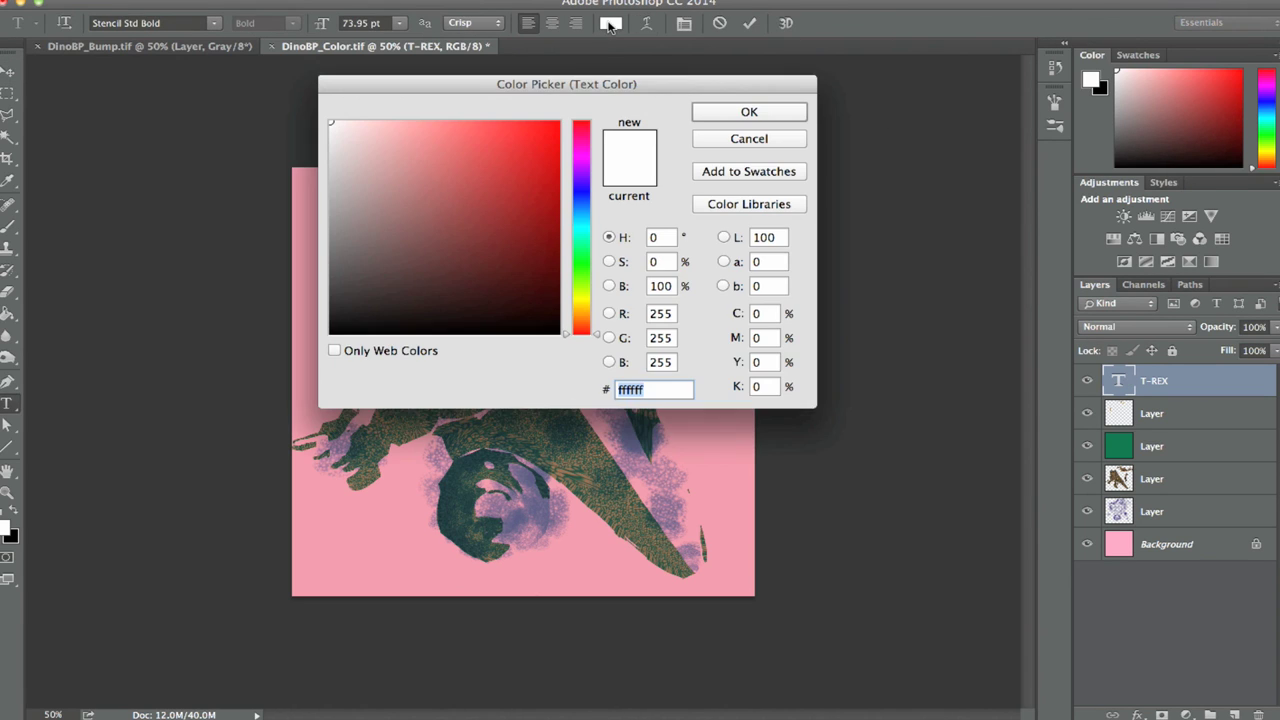
drag(527, 147, 590, 118)
click(749, 111)
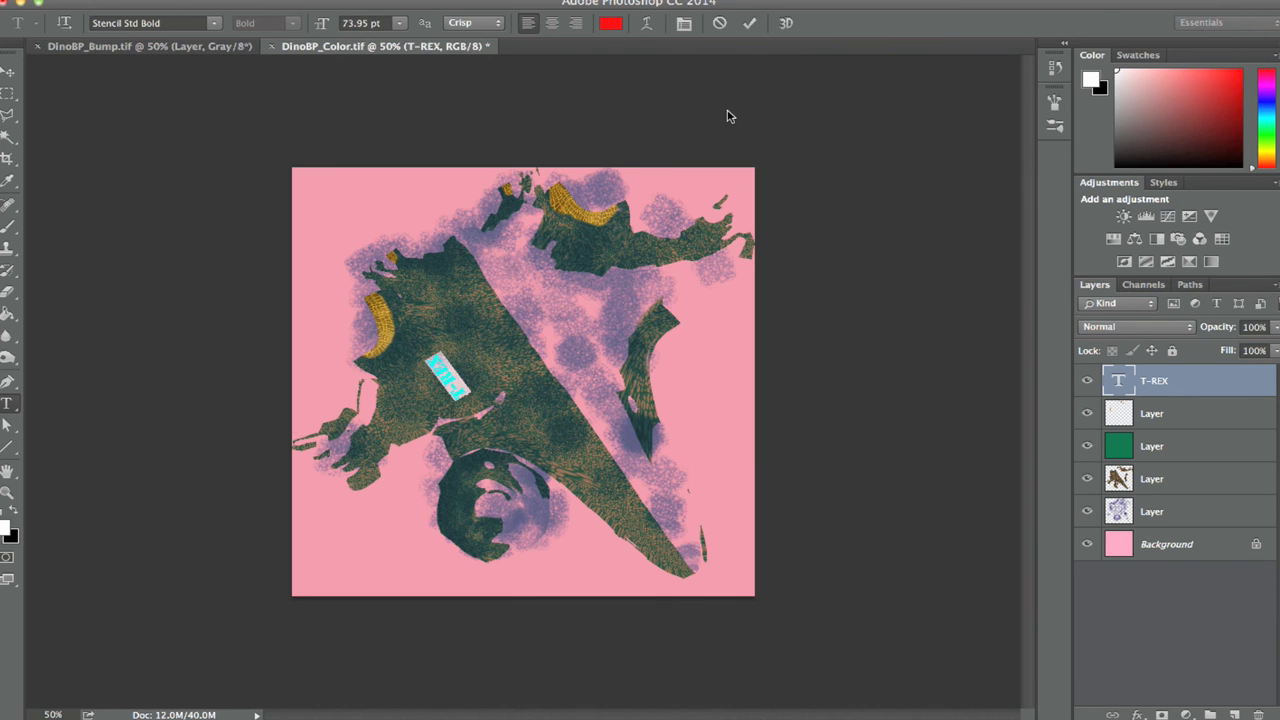
click(140, 1)
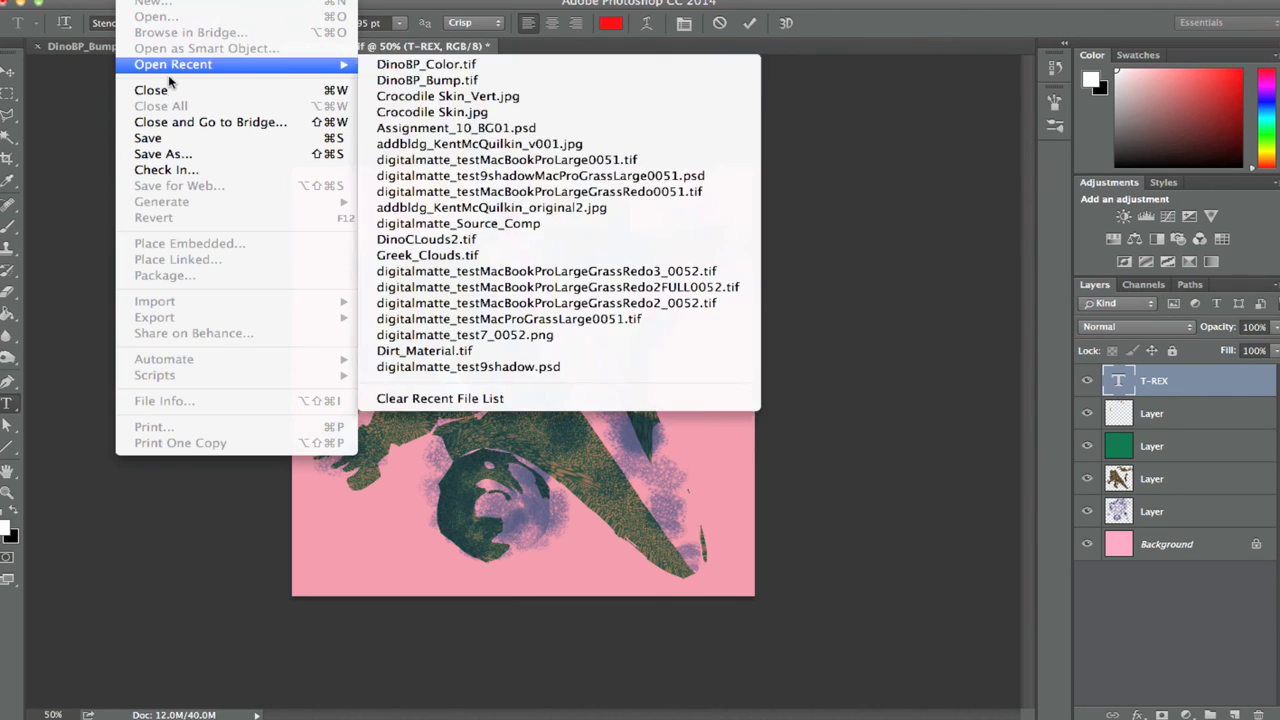
click(172, 141)
key(v)
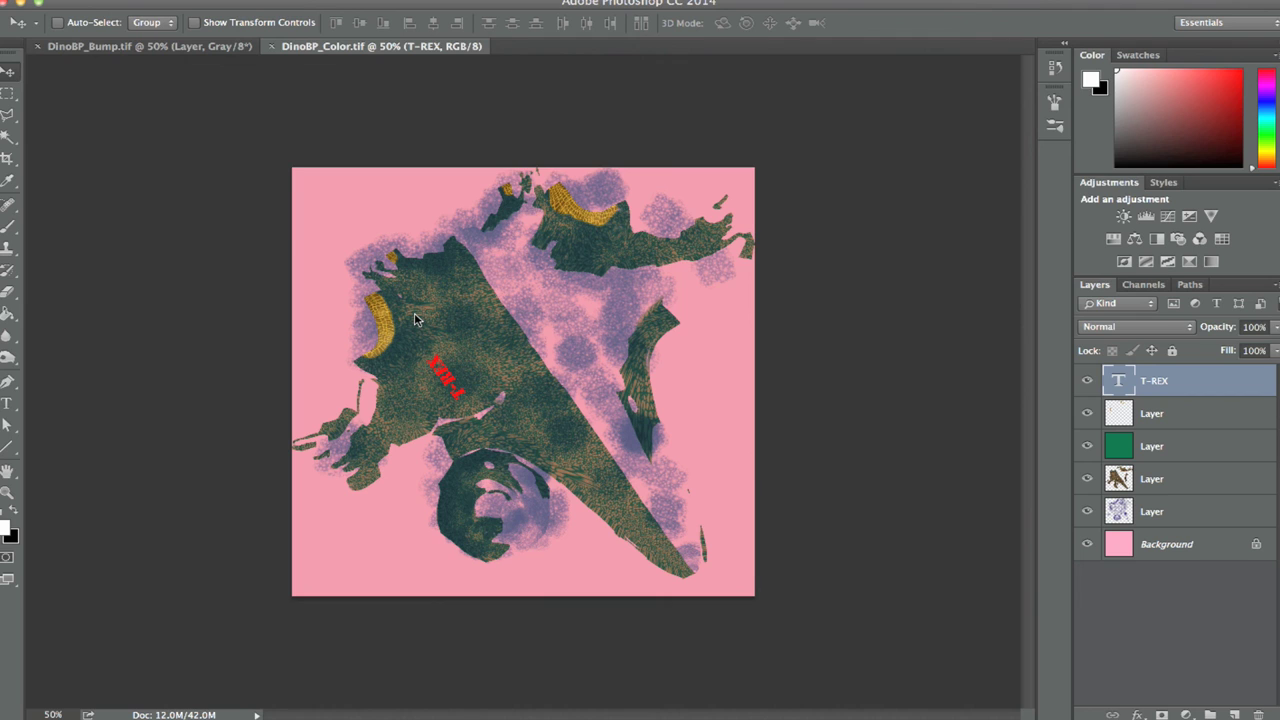
Step: Switch to Cinema 4D, revert DinoBP_Color.tif to its saved version and examine the T-REX lettering on the thigh up close
key(super+Tab)
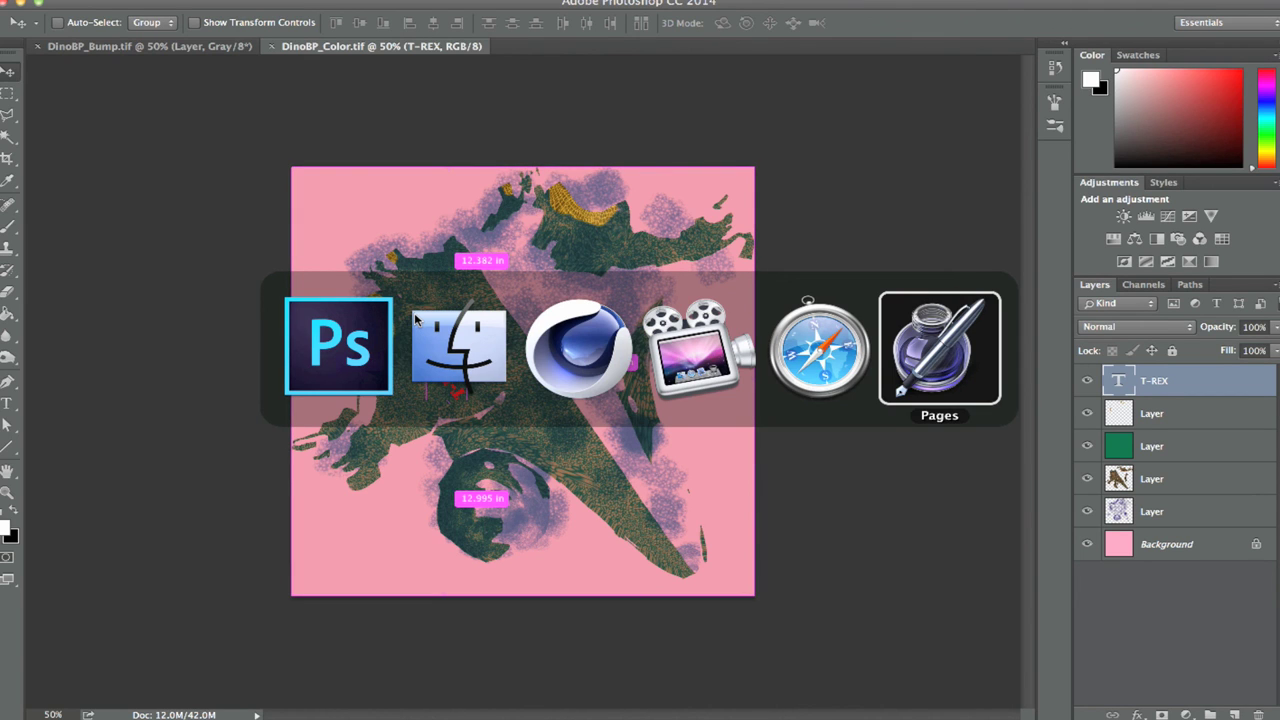
key(super+Tab)
key(super+Tab)
key(super+Tab)
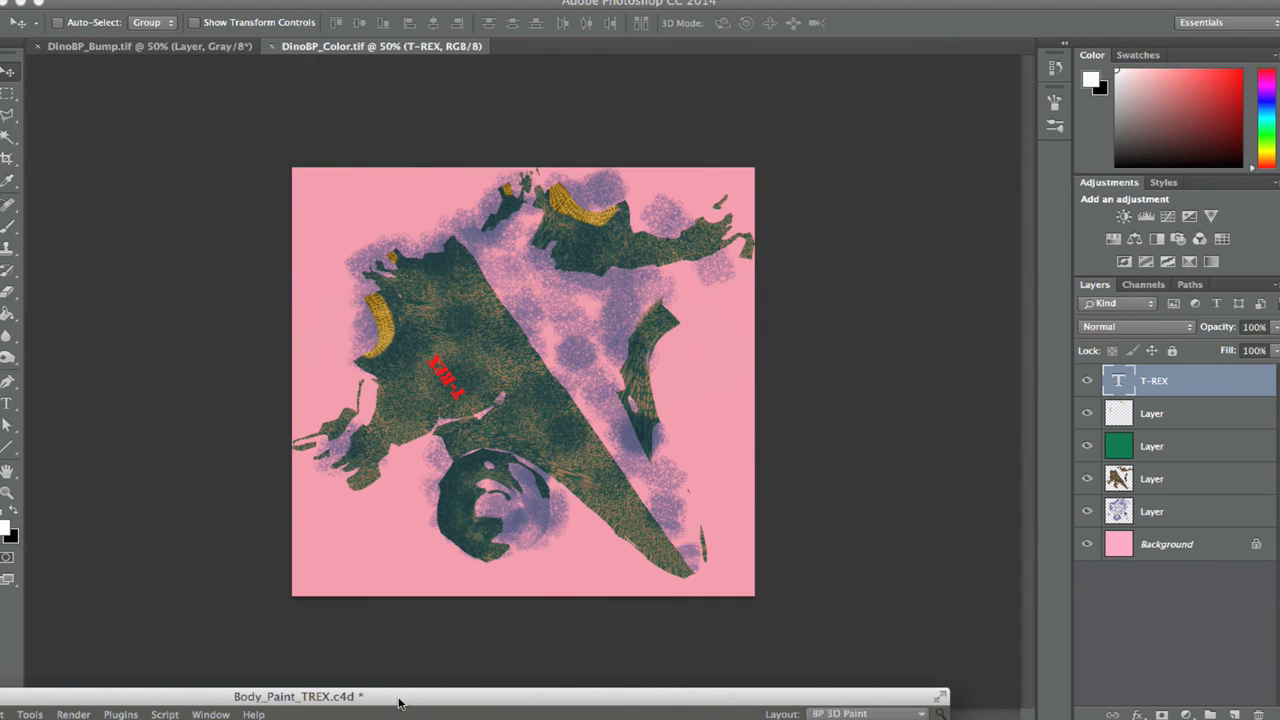
drag(400, 696, 713, 338)
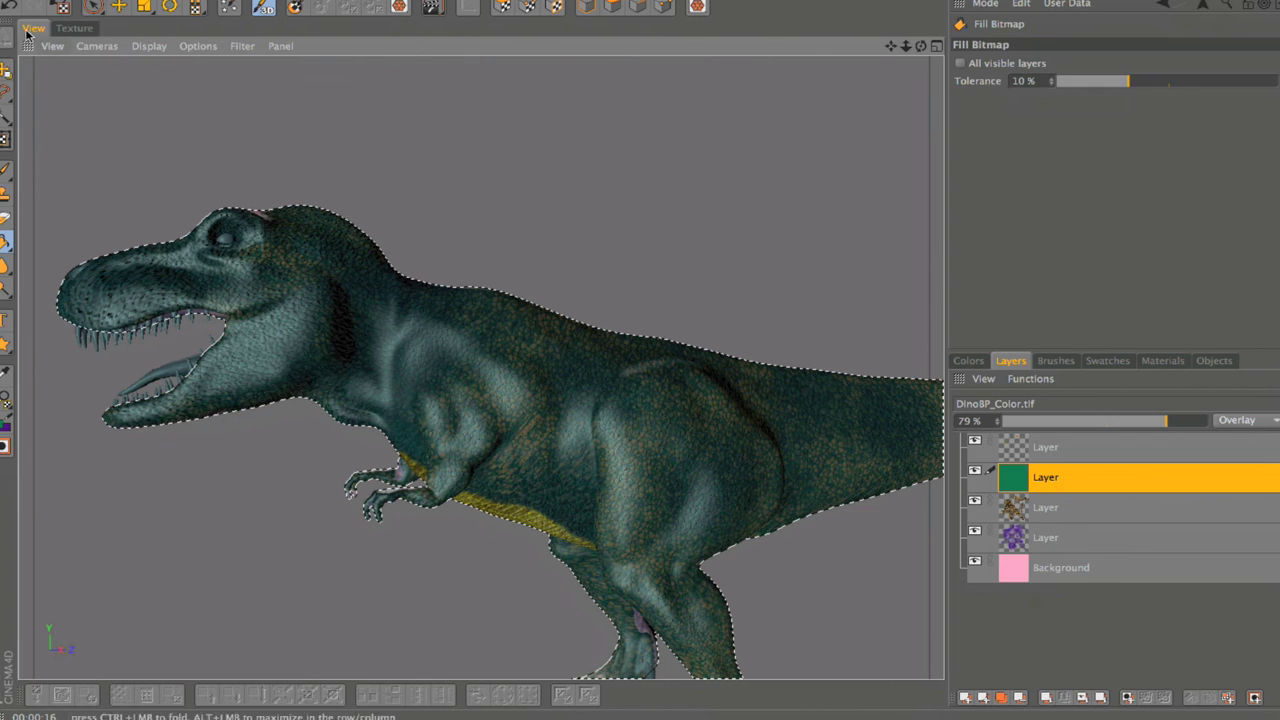
click(12, 3)
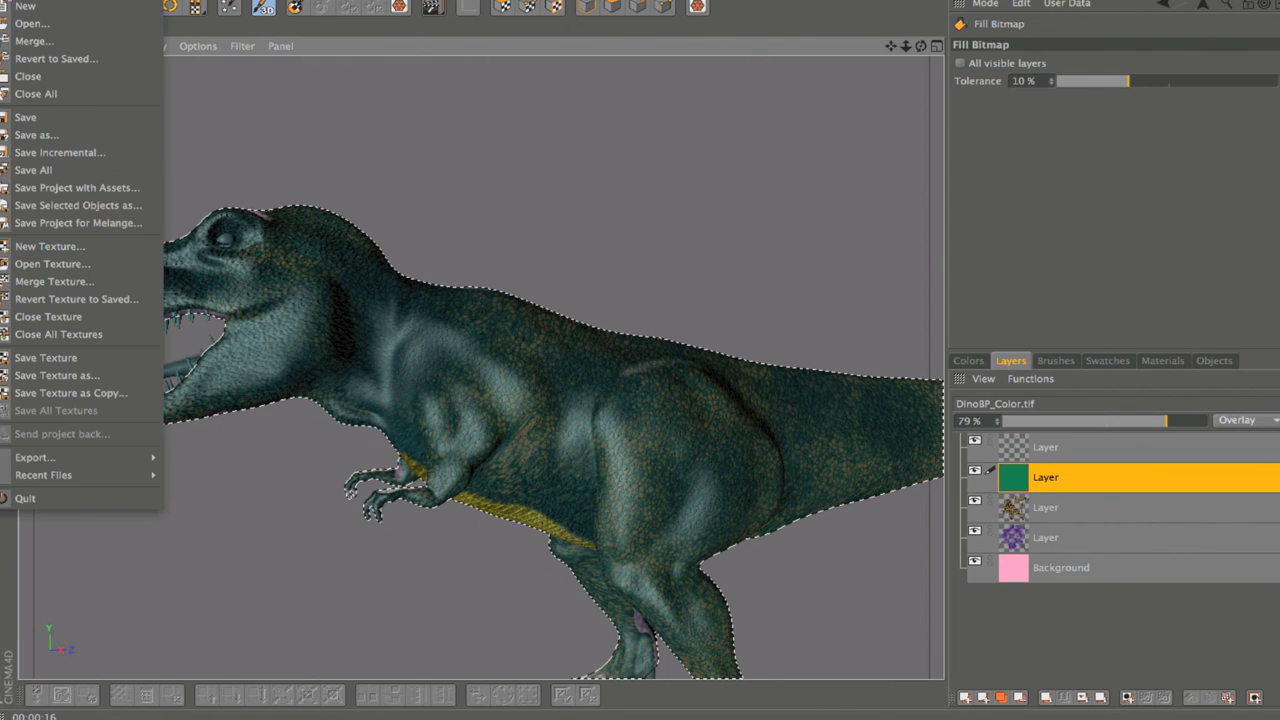
click(74, 299)
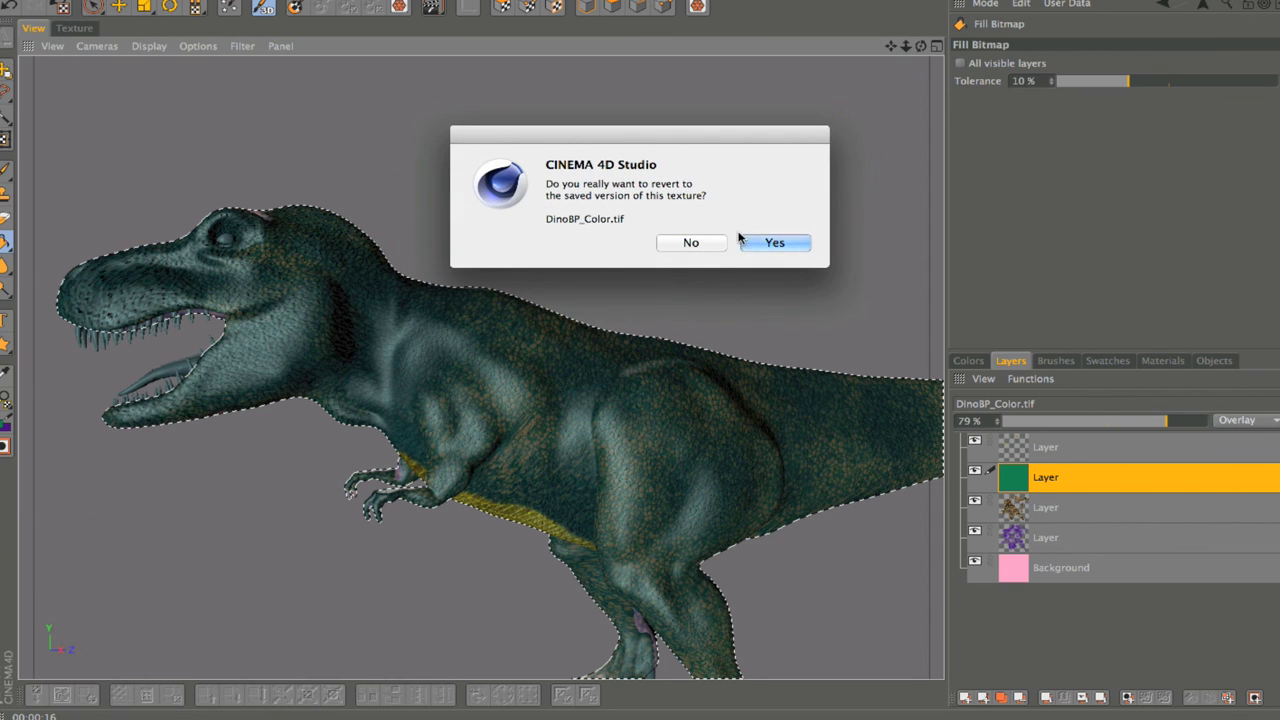
click(782, 243)
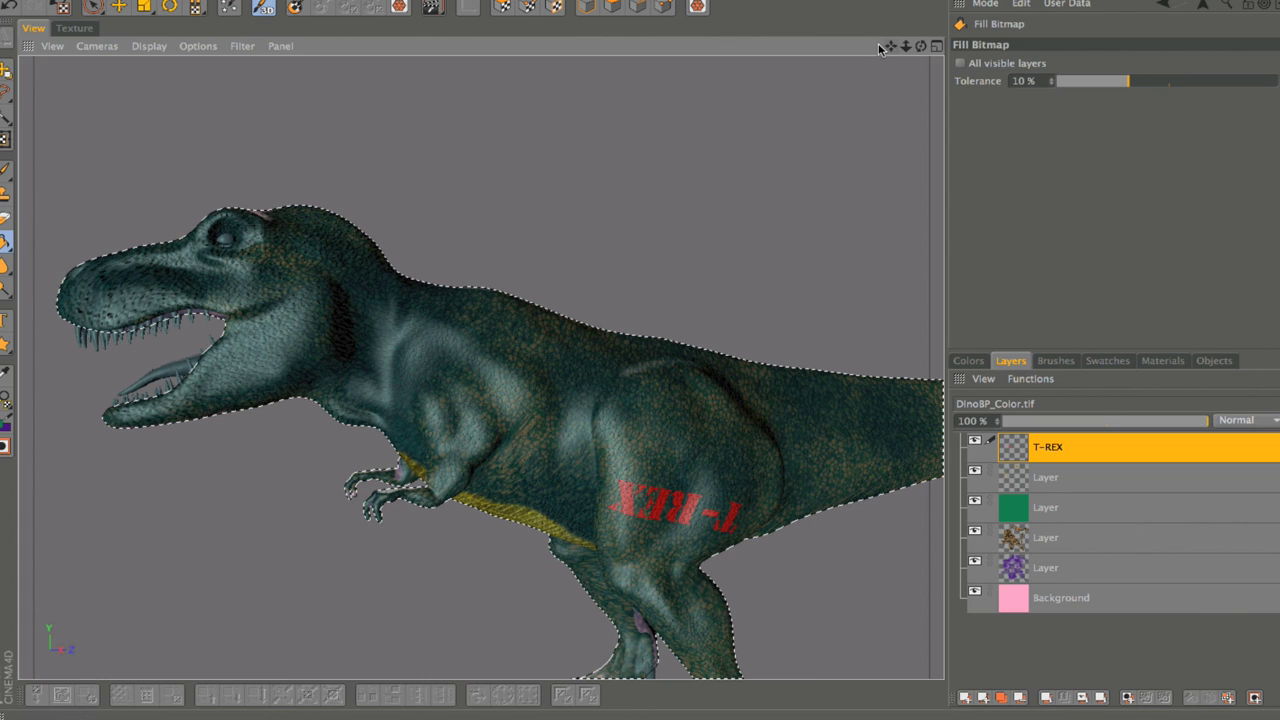
mouse_move(890, 46)
mouse_down()
mouse_move(920, 50)
mouse_move(907, 47)
mouse_up()
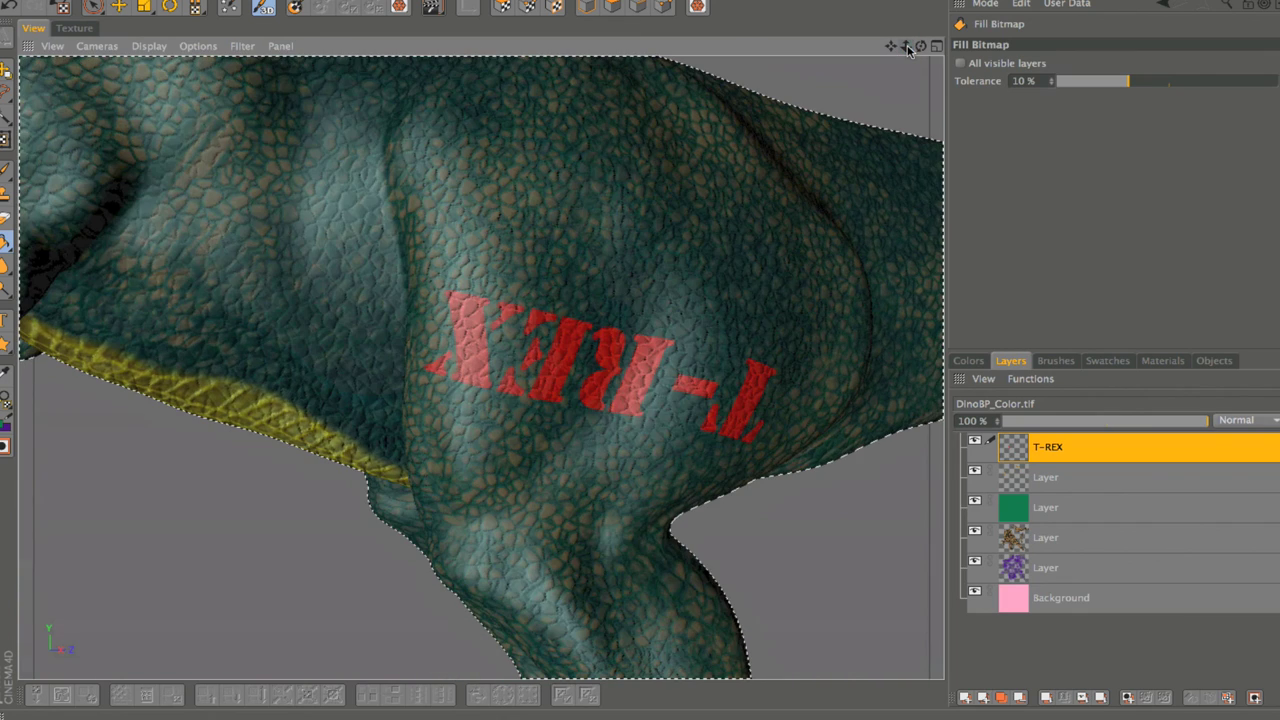